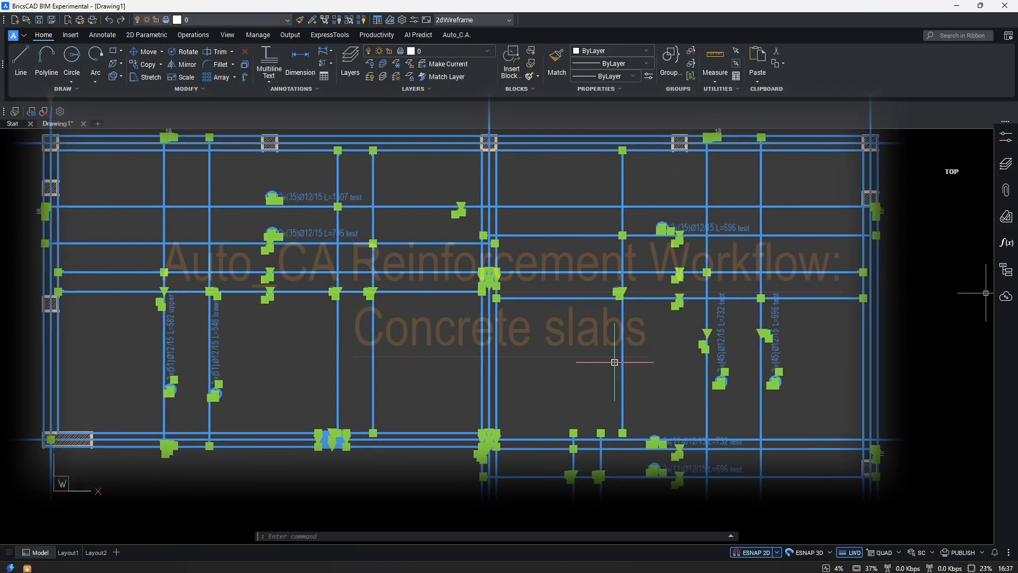
# - Load the Auto_C.A. reinforcement add-on by running the +AUTOCA command
pyautogui.rightClick(559, 340)
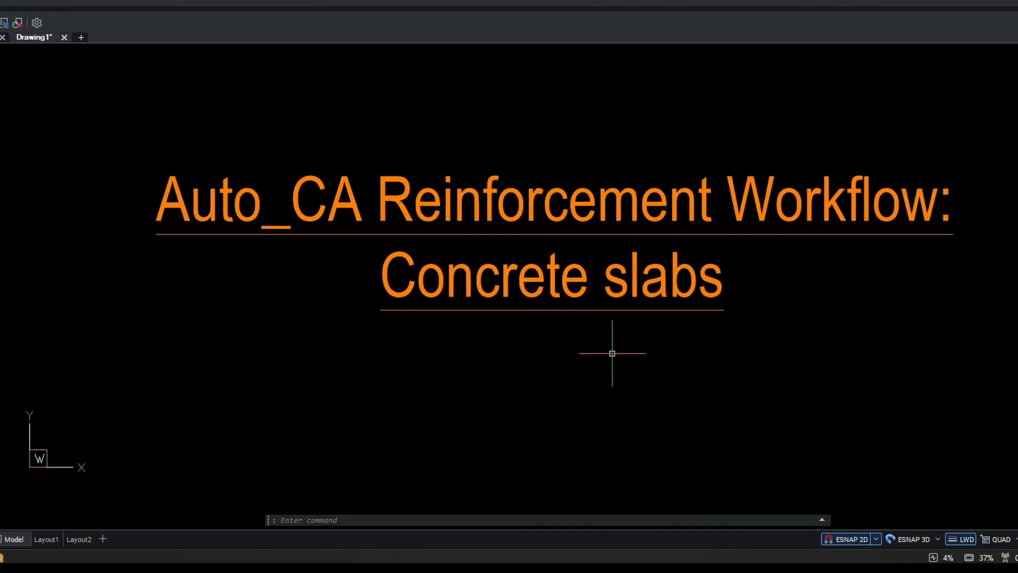
pyautogui.write('+AUTO')
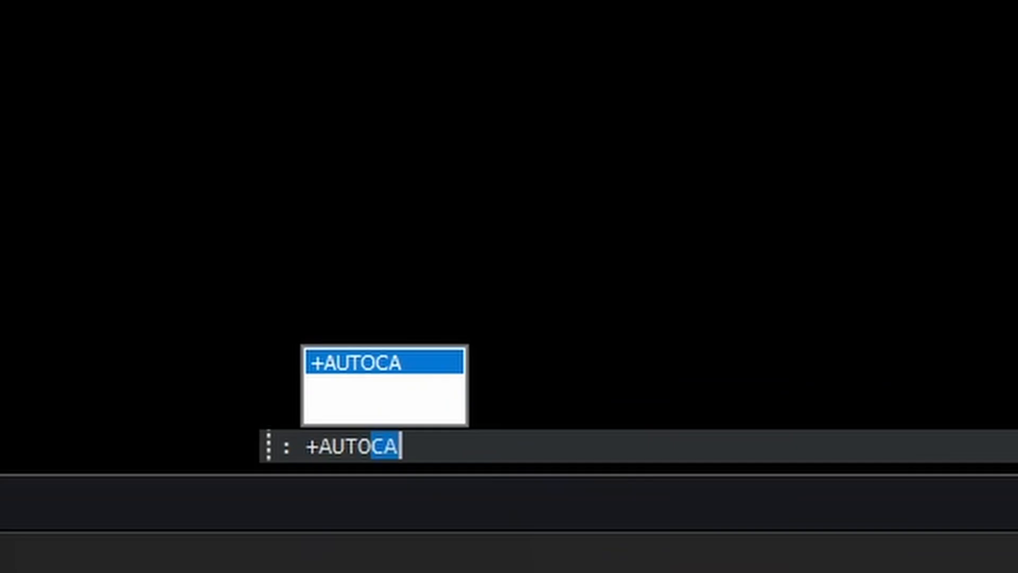
pyautogui.write('CA')
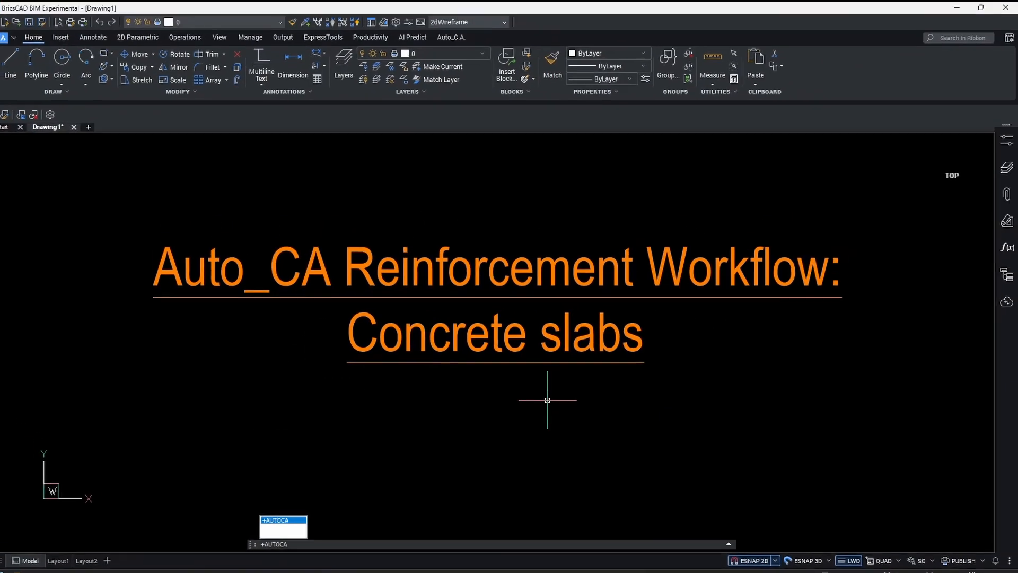
pyautogui.press('Return')
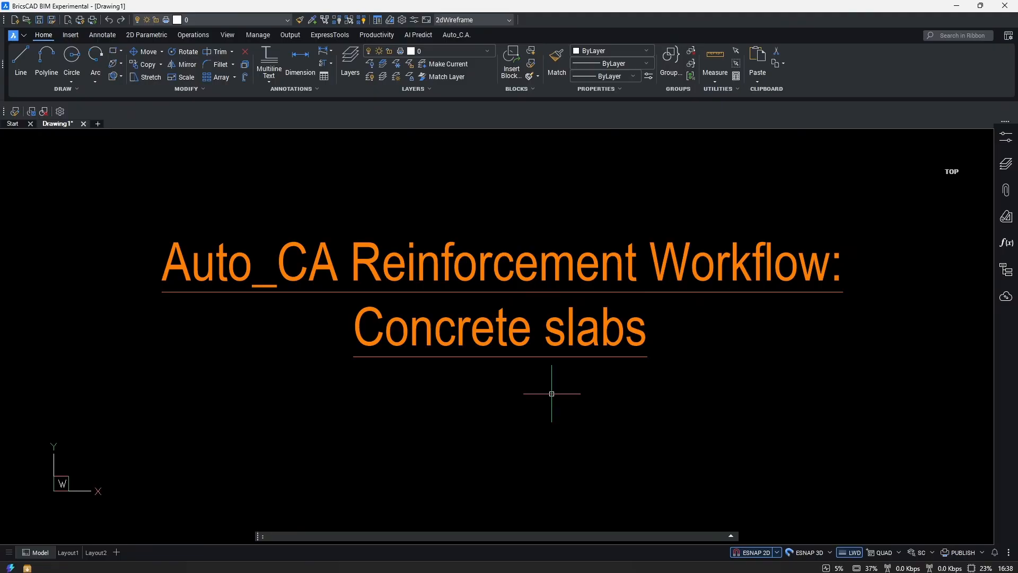
# - Open the Auto_C.A. control panel and activate the web licence with the remembered credentials
pyautogui.click(454, 36)
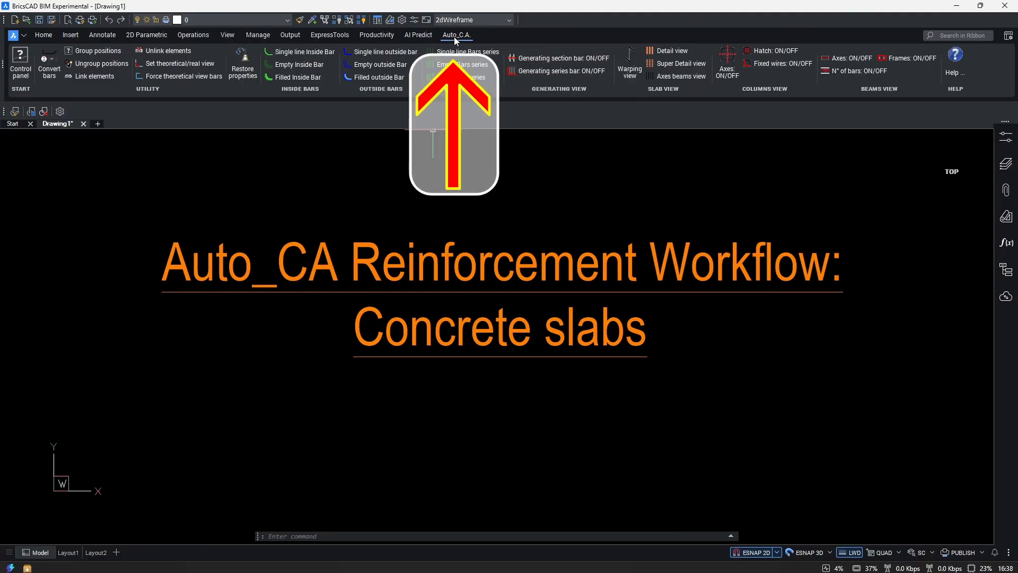
pyautogui.click(21, 59)
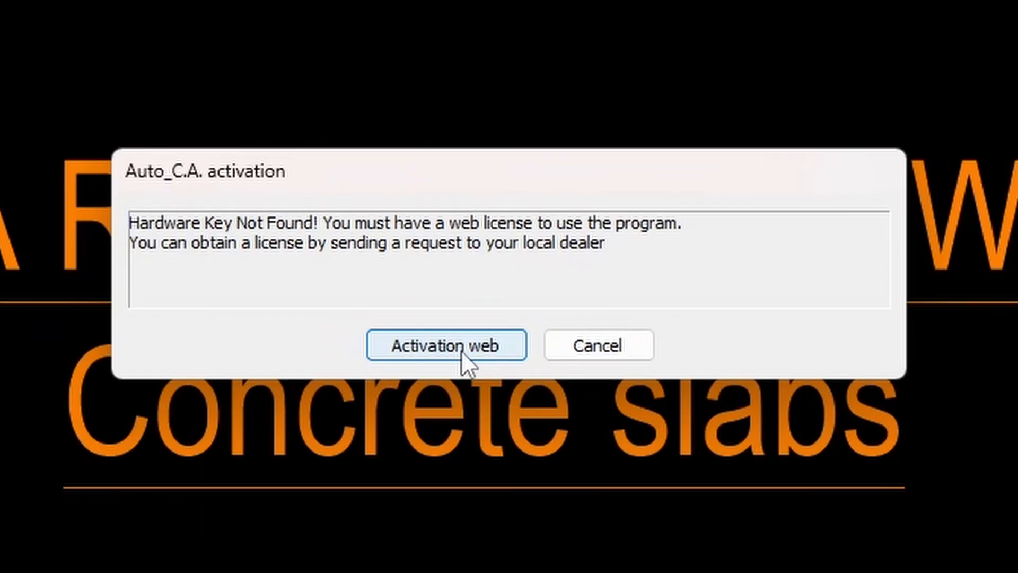
pyautogui.click(460, 350)
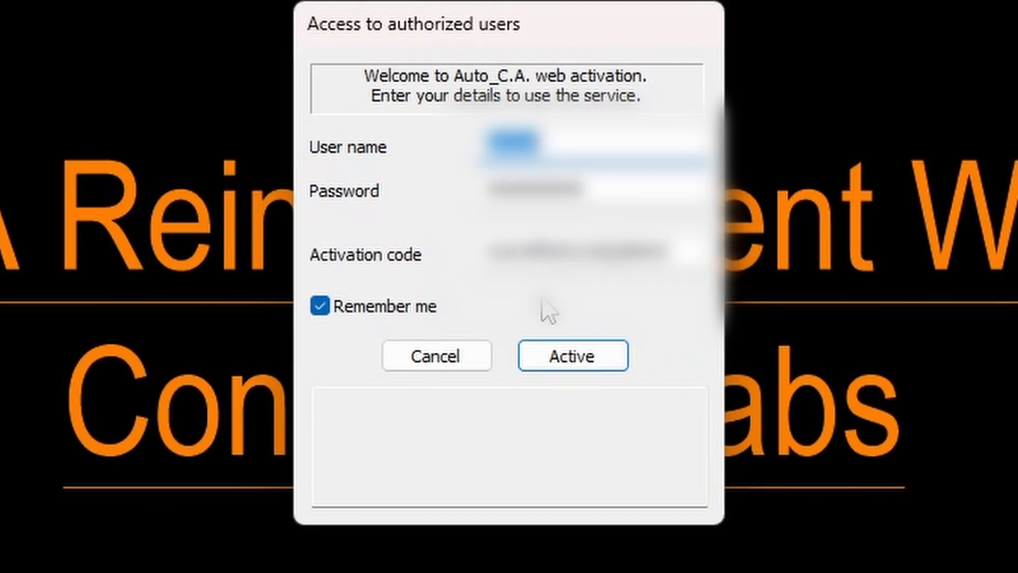
pyautogui.click(574, 356)
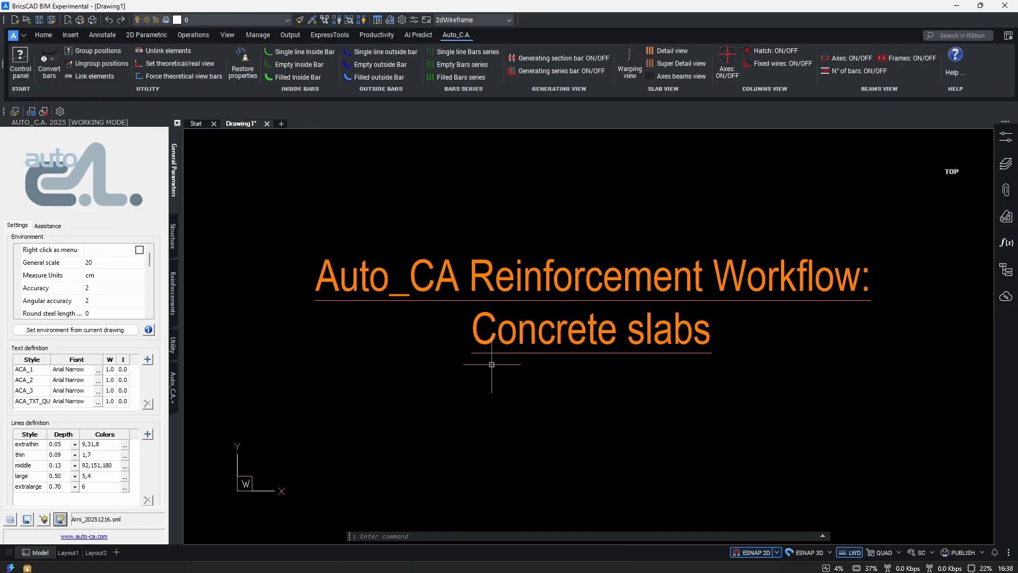
# - Disable the Show login dialog option in the Auto_C.A. environment settings and save the settings
pyautogui.scroll(-3, 98, 300)
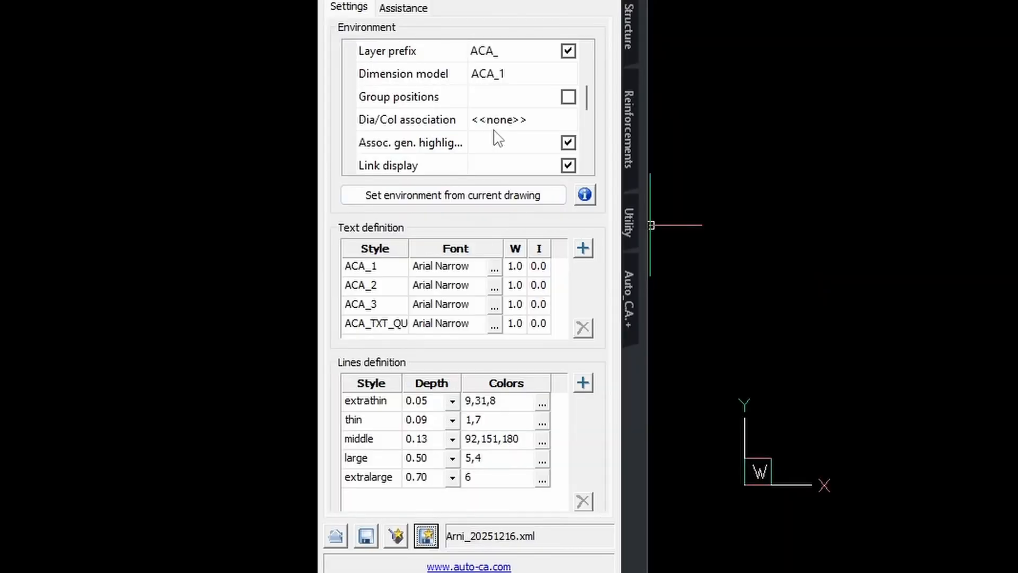
pyautogui.scroll(-3, 498, 139)
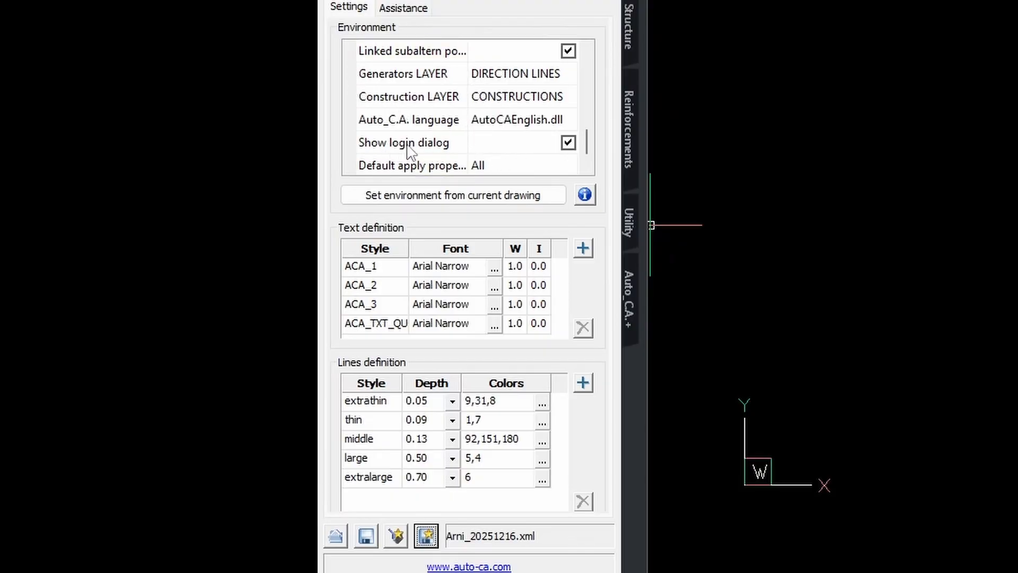
pyautogui.click(568, 143)
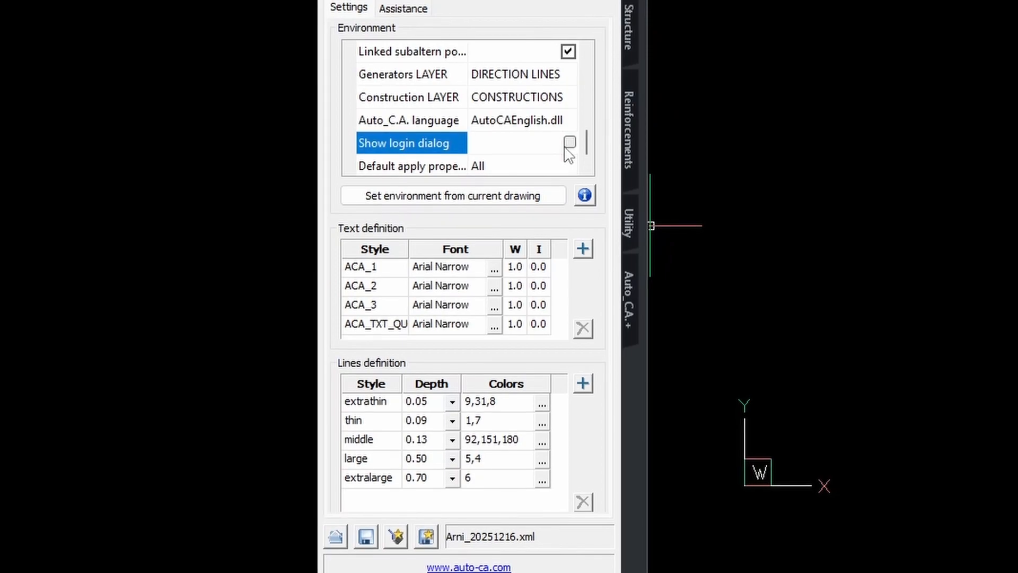
pyautogui.click(426, 544)
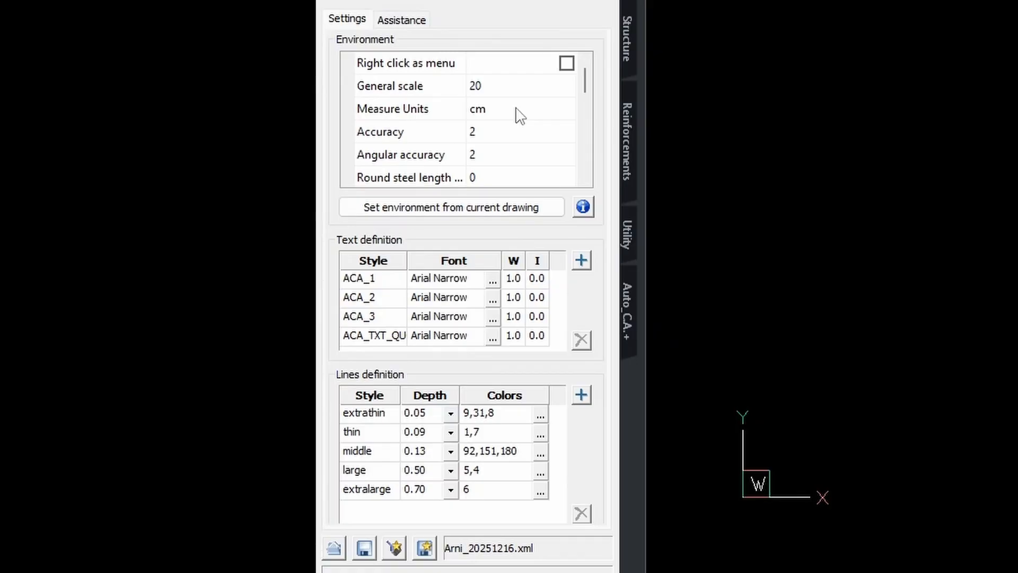
# - Open the drawing units settings with the UNITS command
pyautogui.write('UNITS')
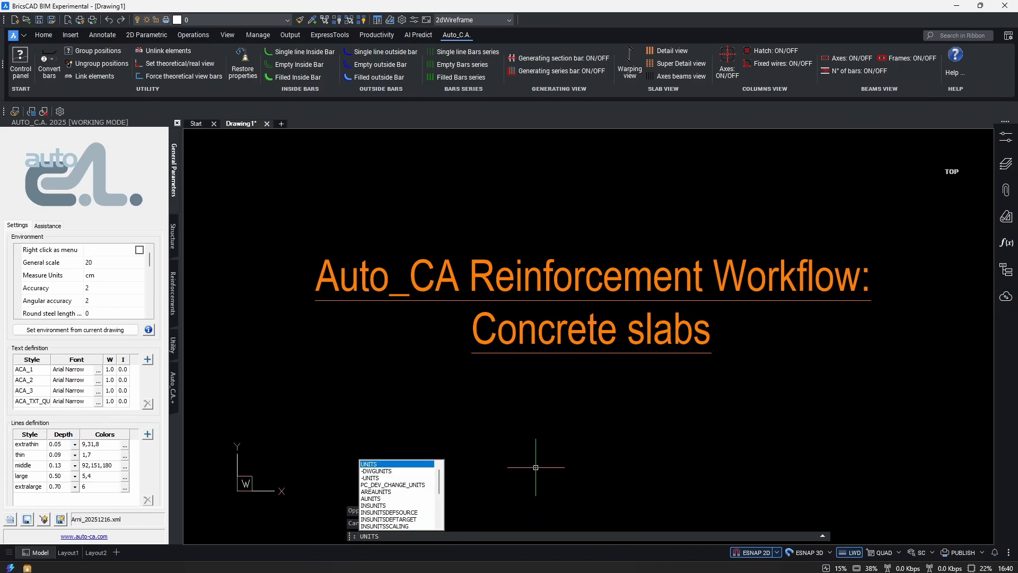
pyautogui.press('Return')
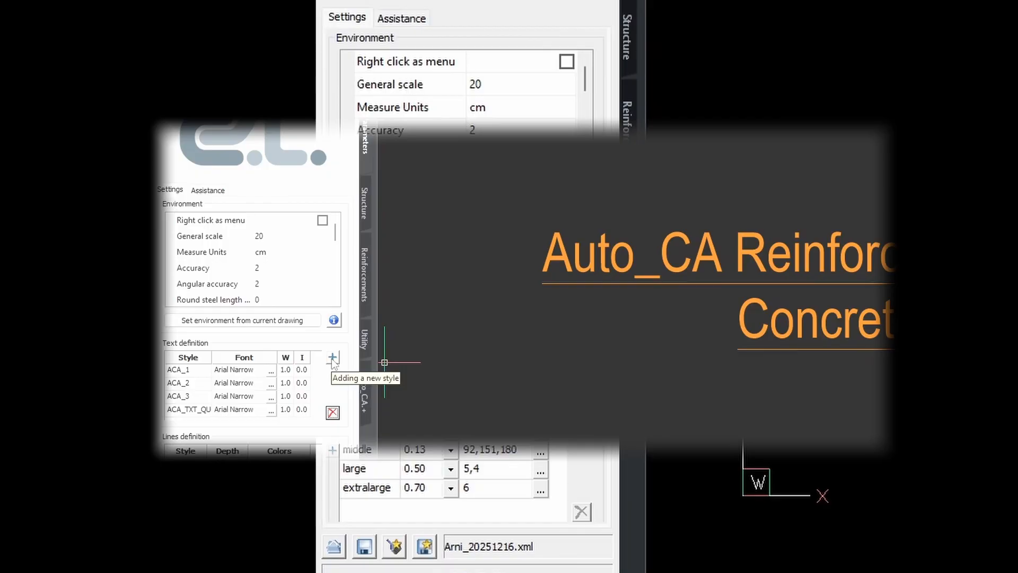
# - Add a text style named TEST to the text definitions and assign it the Arial font
pyautogui.click(333, 358)
pyautogui.click(184, 412)
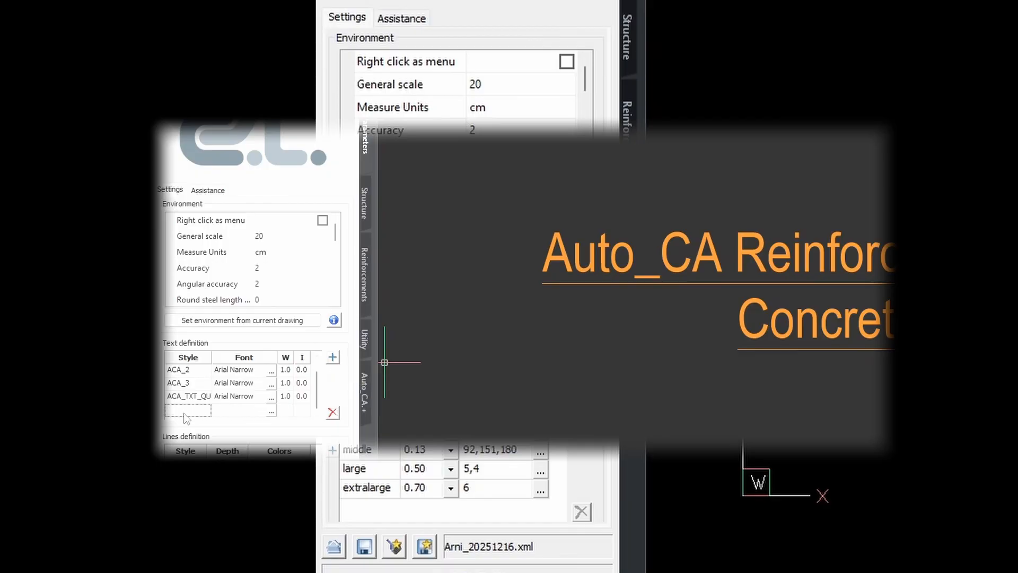
pyautogui.write('TEST')
pyautogui.click(271, 412)
pyautogui.scroll(-10, 753, 294)
pyautogui.scroll(-5, 746, 301)
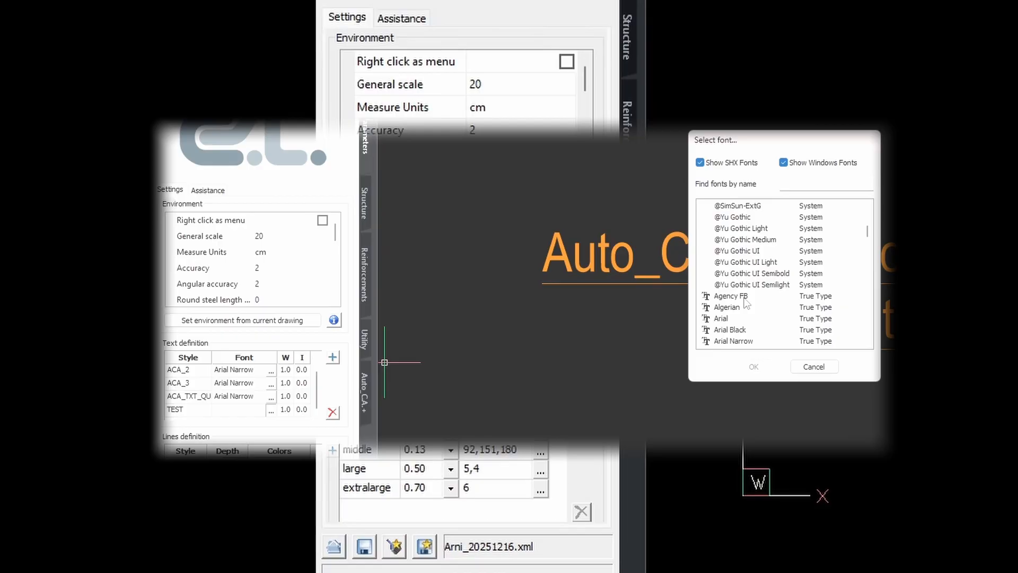
pyautogui.click(721, 251)
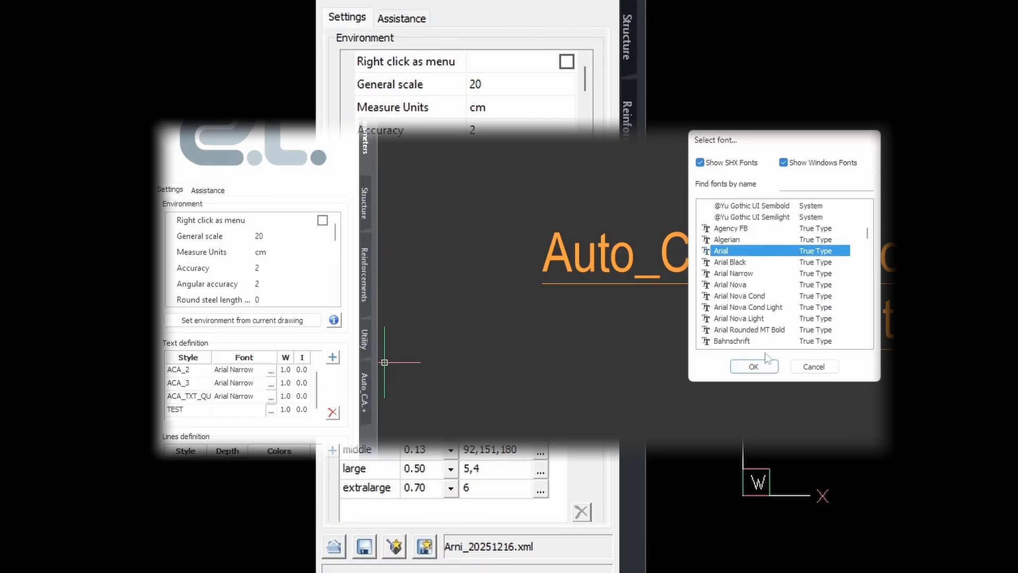
pyautogui.click(754, 367)
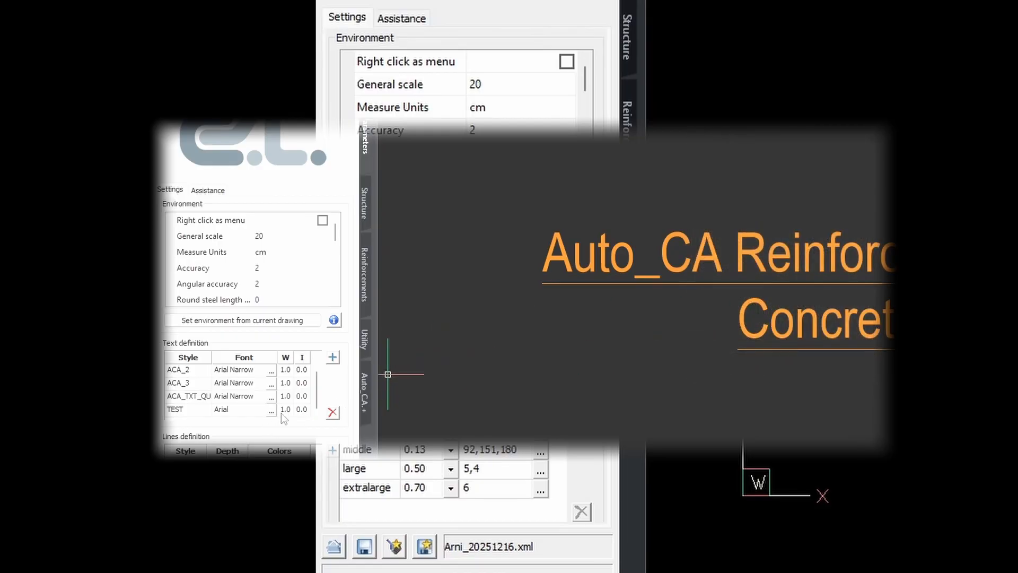
# - Browse the fonts available for the ACA_1 text style and close the font selection
pyautogui.scroll(1, 283, 409)
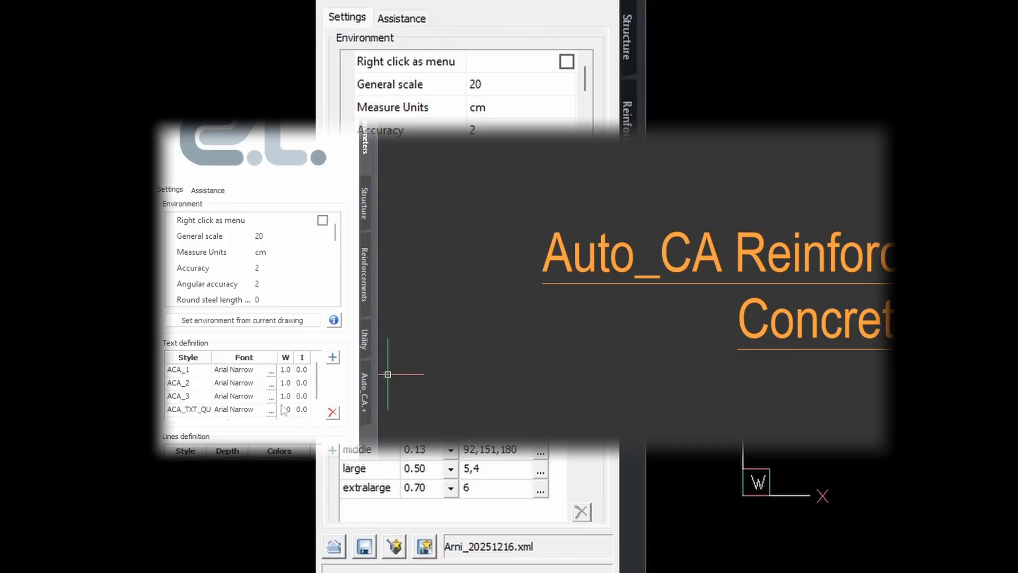
pyautogui.click(271, 370)
pyautogui.scroll(-20, 757, 290)
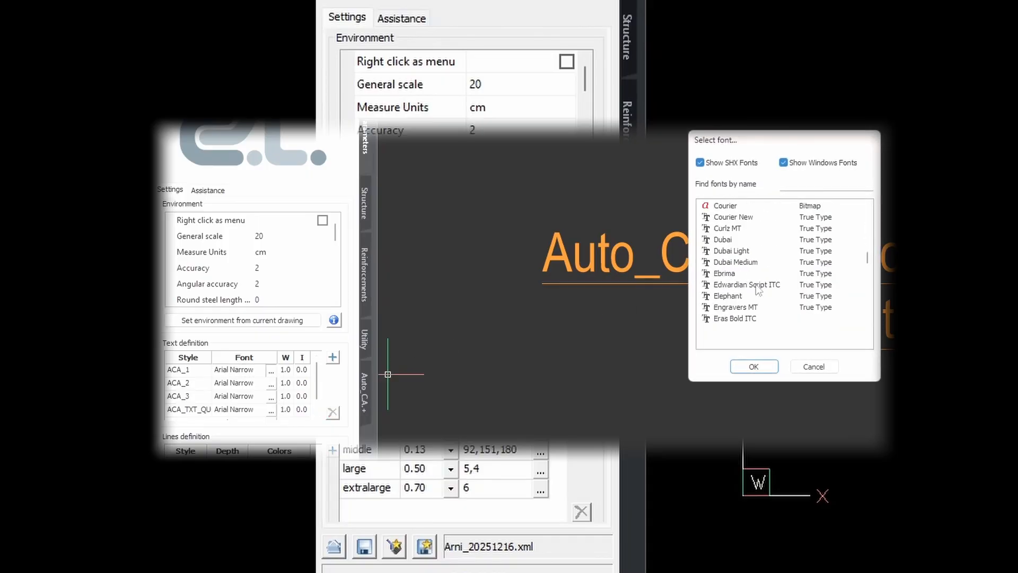
pyautogui.click(765, 366)
pyautogui.scroll(-1, 176, 419)
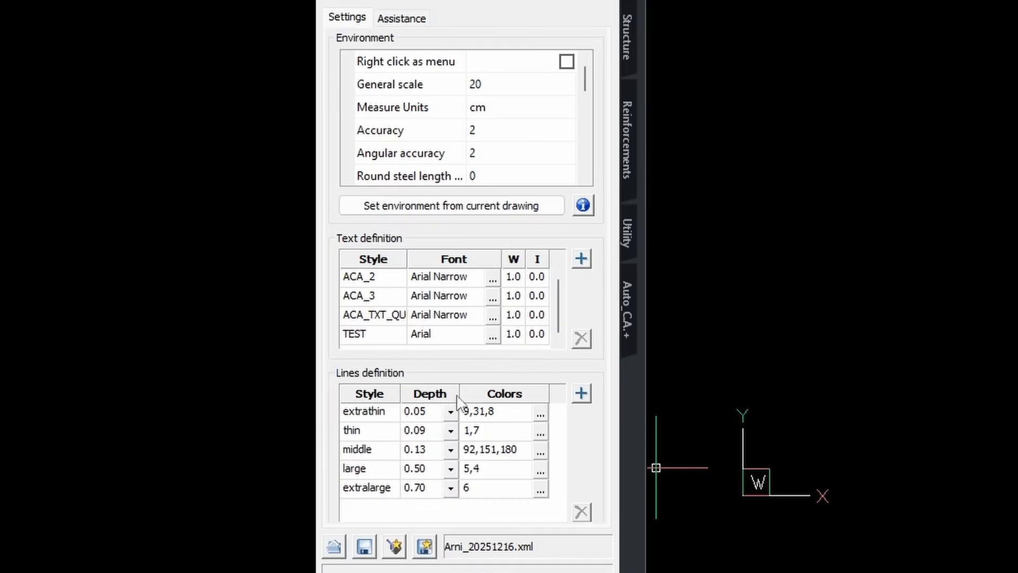
# - Add colour 250 to the extrathin line style so its colours are 9,31,8,250
pyautogui.click(516, 419)
pyautogui.click(540, 415)
pyautogui.click(507, 412)
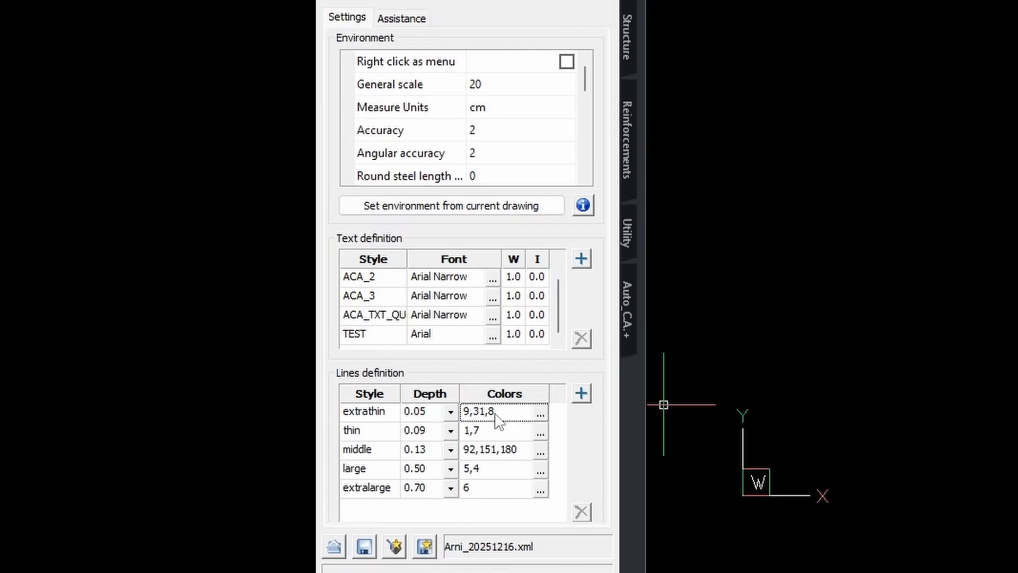
pyautogui.click(541, 414)
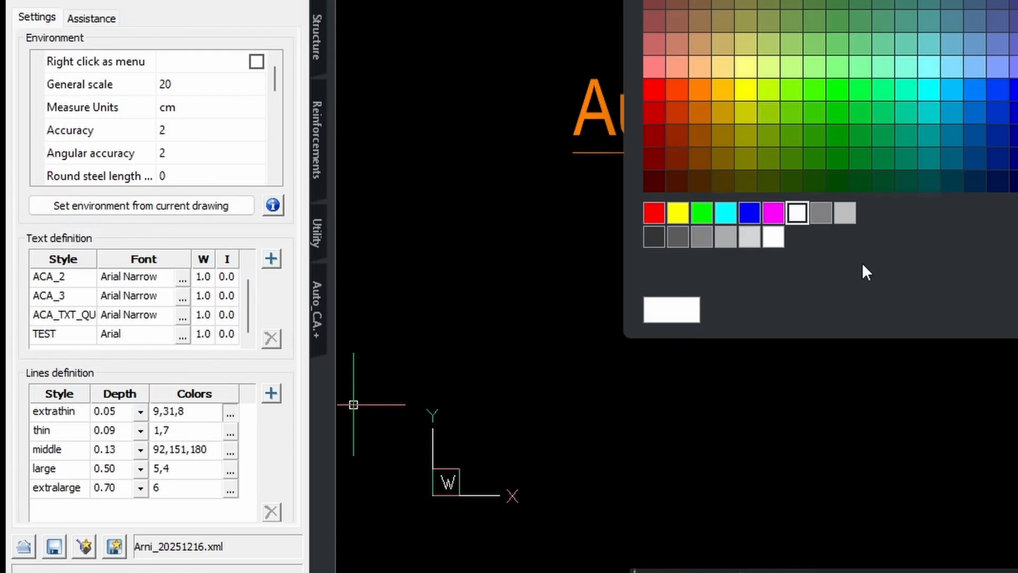
pyautogui.click(655, 236)
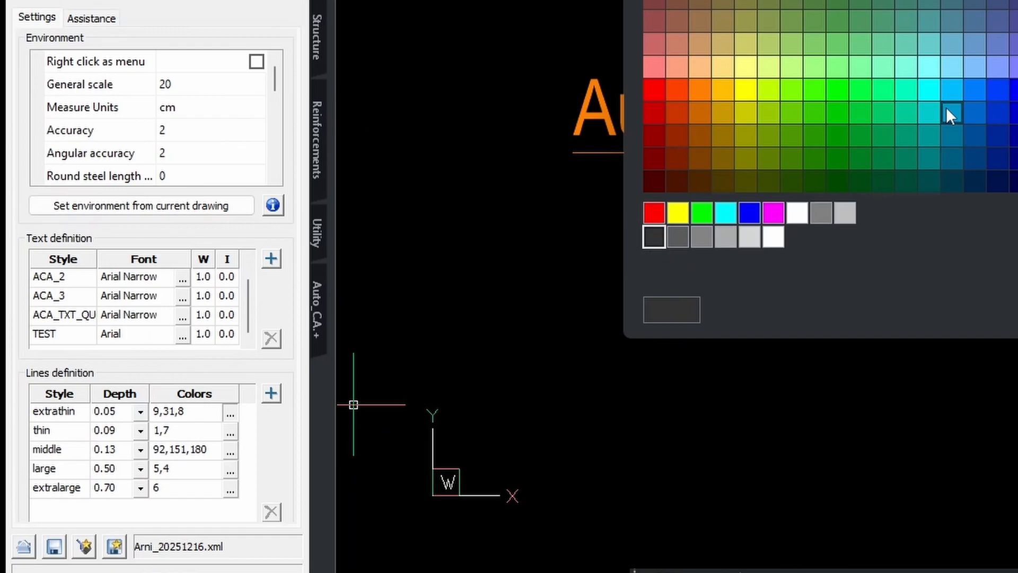
pyautogui.press('Return')
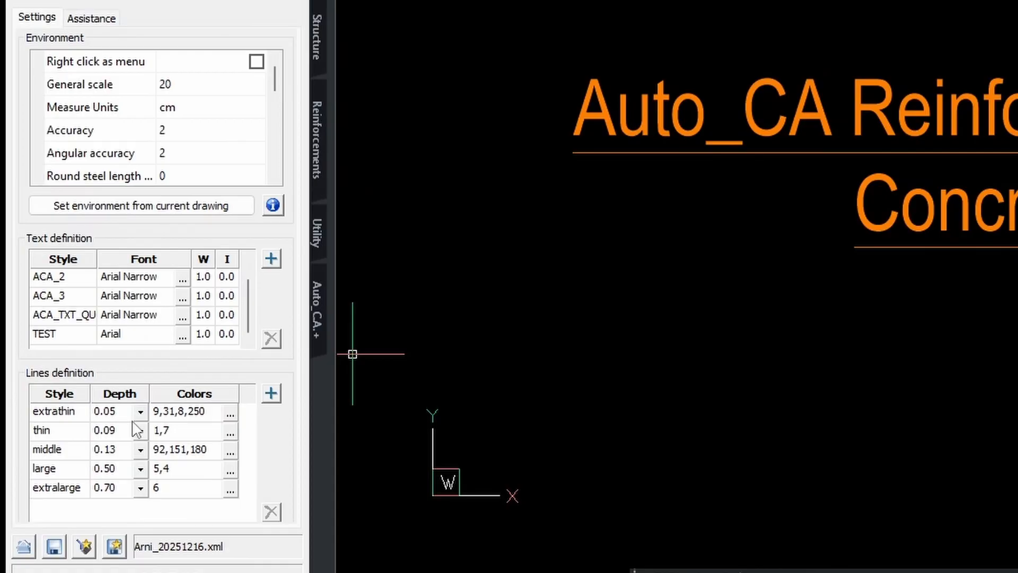
# - Try assigning colour 7 to the extralarge line style instead of thin, and restore extralarge to colour 6
pyautogui.click(180, 439)
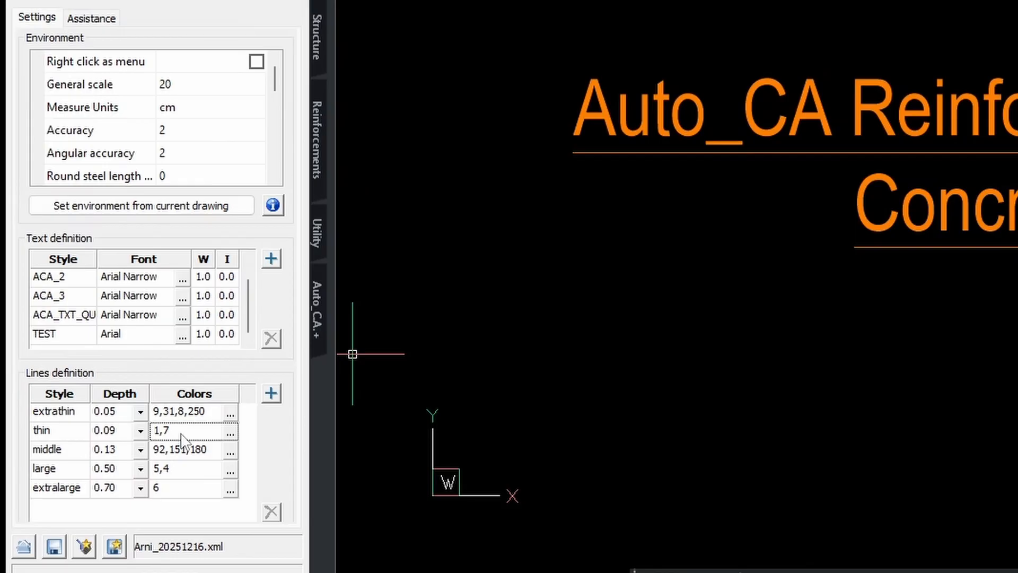
pyautogui.click(179, 434)
pyautogui.press('BackSpace')
pyautogui.press('BackSpace')
pyautogui.click(182, 429)
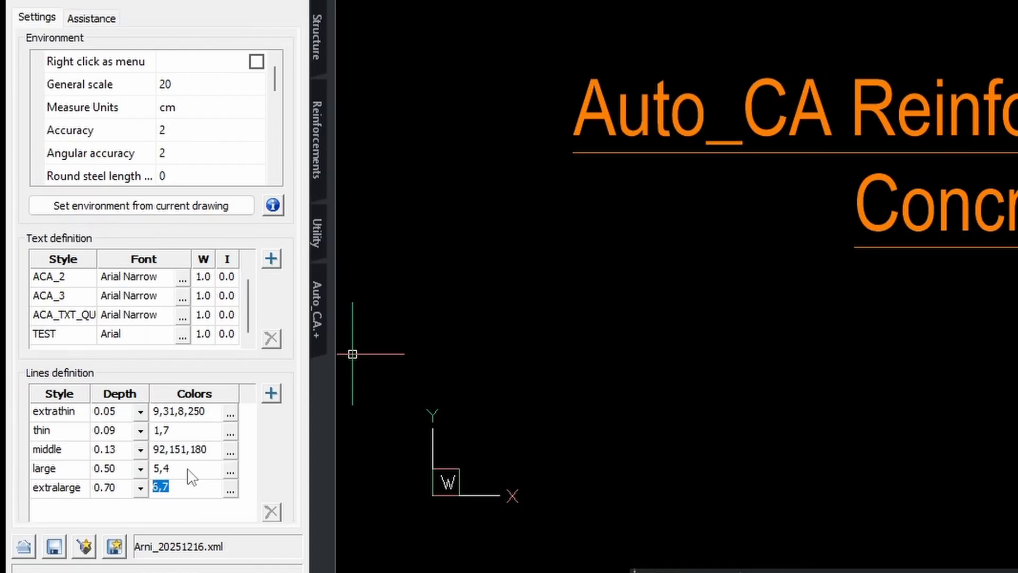
pyautogui.write('6')
pyautogui.click(182, 436)
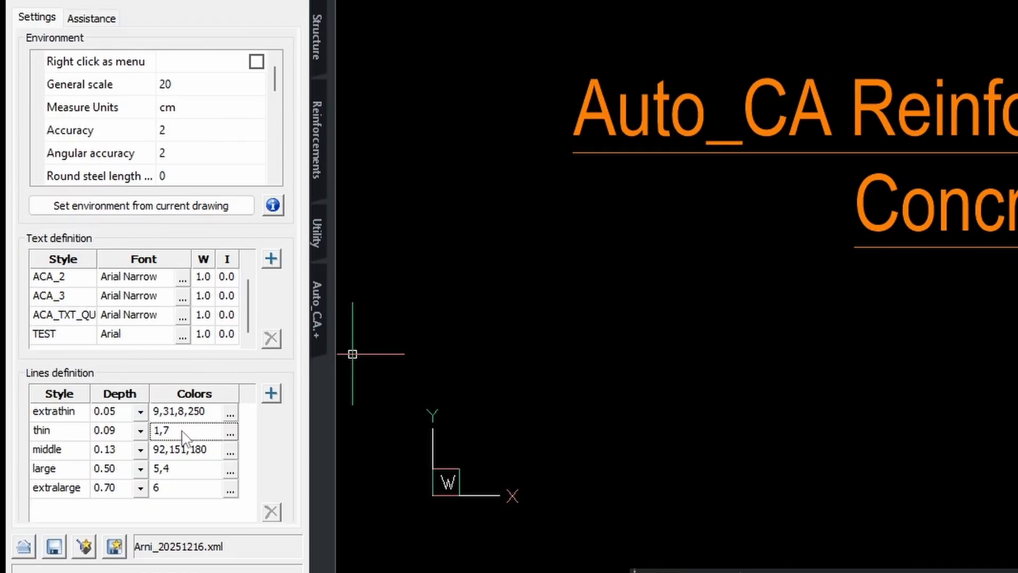
# - Add colour 29 to the extralarge line style so its colours are 6,29
pyautogui.click(178, 488)
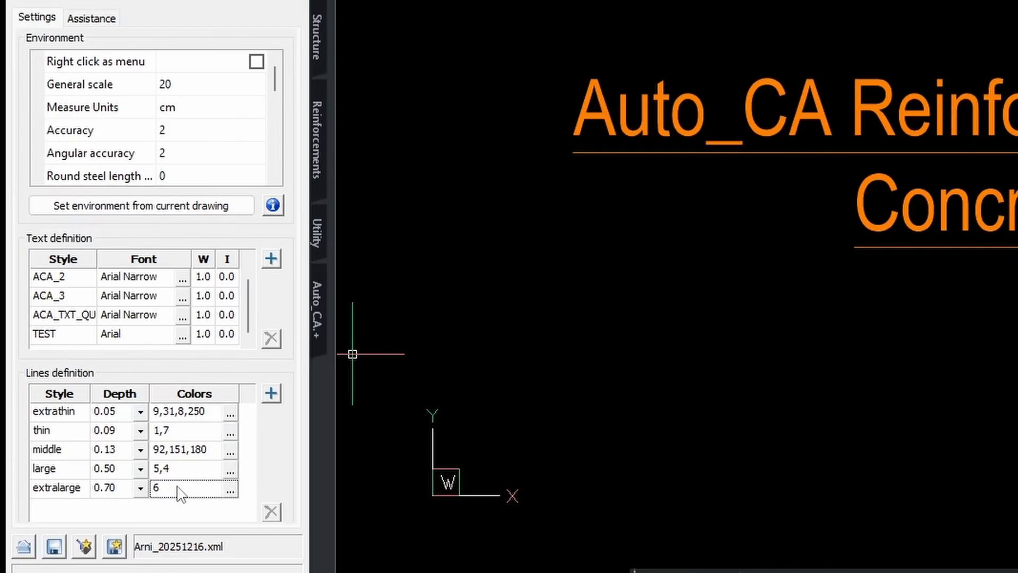
pyautogui.click(182, 495)
pyautogui.write(',29')
pyautogui.press('Tab')
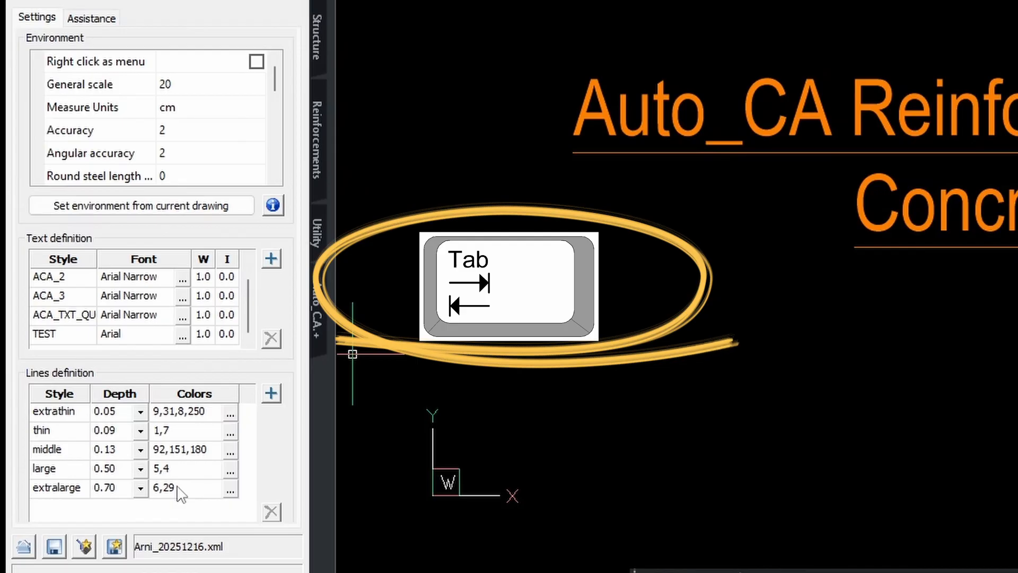
pyautogui.click(186, 470)
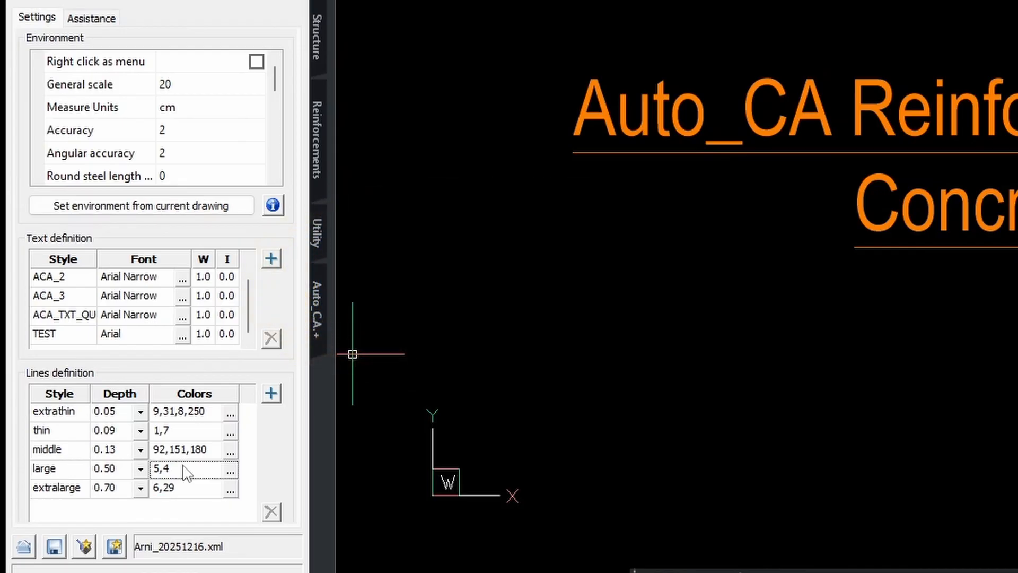
pyautogui.click(190, 489)
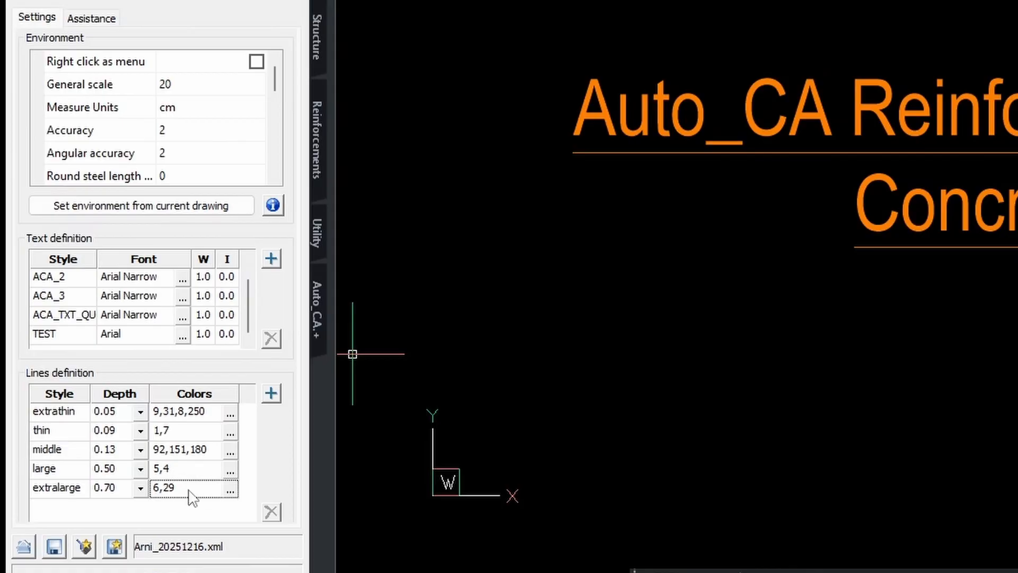
pyautogui.click(197, 442)
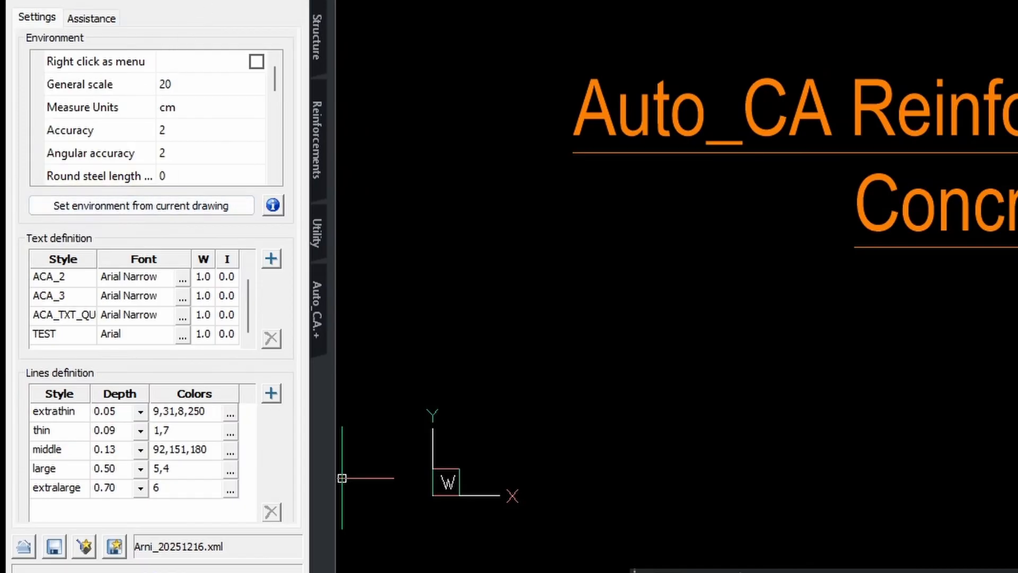
# - Open the Mesh settings among the reinforcement tools of the control panel
pyautogui.click(322, 120)
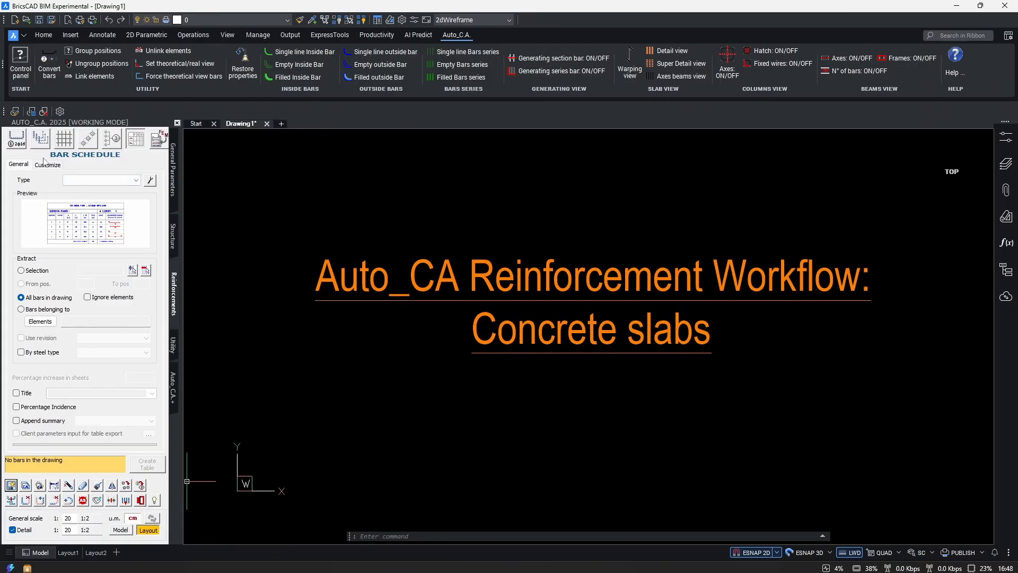
pyautogui.click(62, 142)
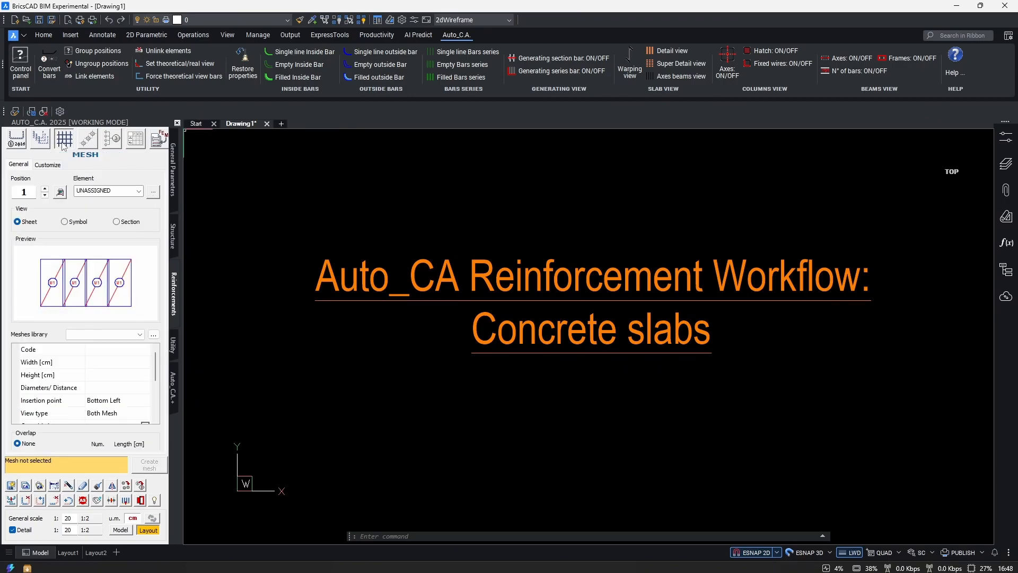
# - Look through the Bars series tool and the Bars tool's customizable properties, from outside-section bars to spiral stirrup measures and graphic application fields
pyautogui.click(44, 142)
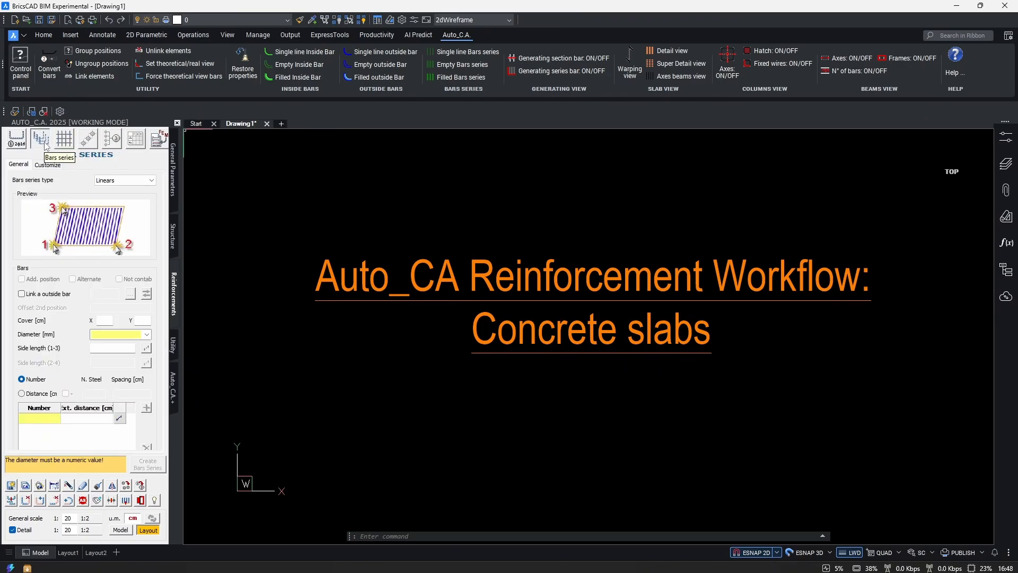
pyautogui.click(17, 141)
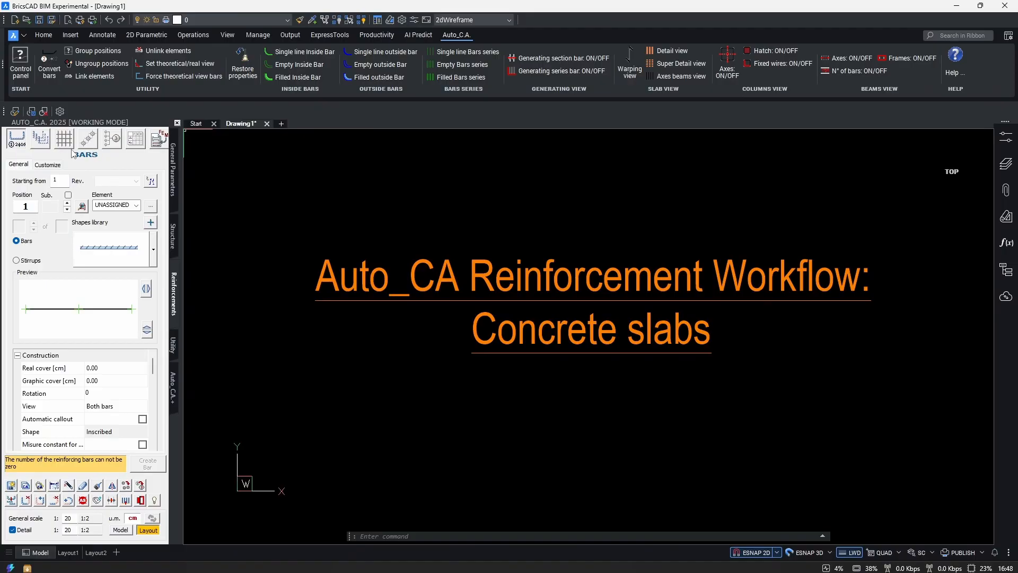
pyautogui.click(48, 165)
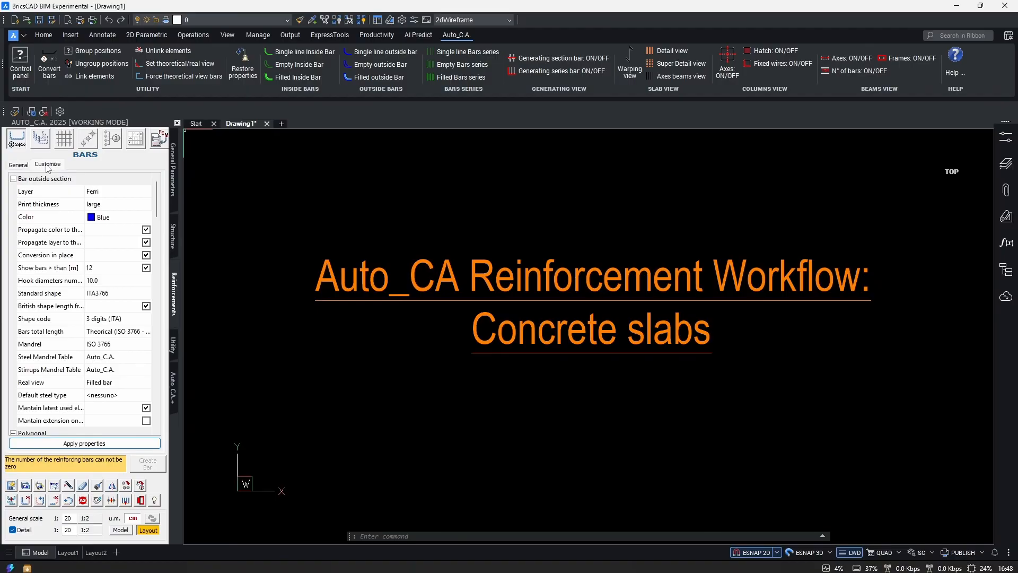
pyautogui.scroll(-2, 85, 345)
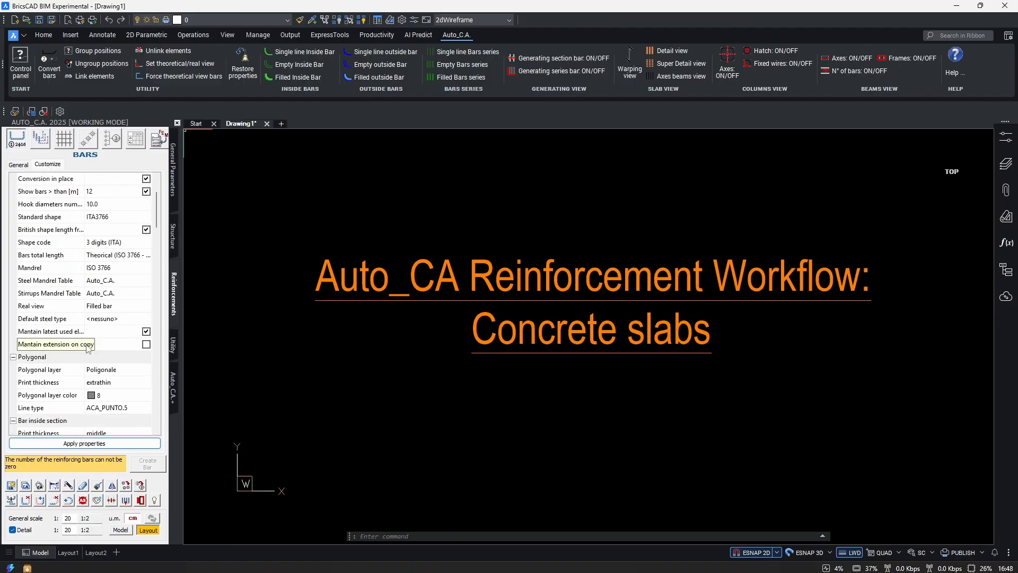
pyautogui.scroll(-8, 87, 347)
pyautogui.scroll(-5, 105, 369)
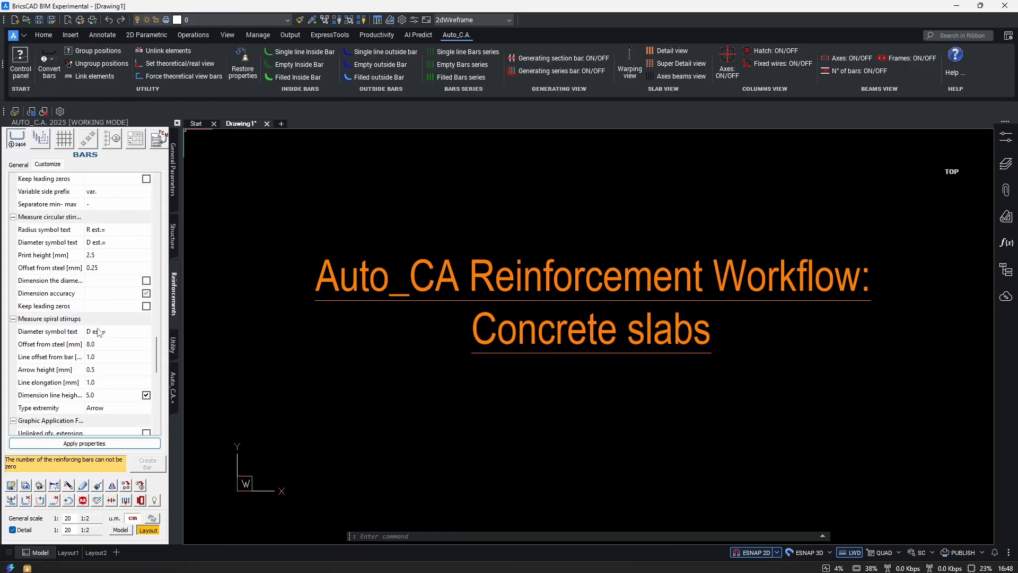
pyautogui.scroll(-3, 98, 332)
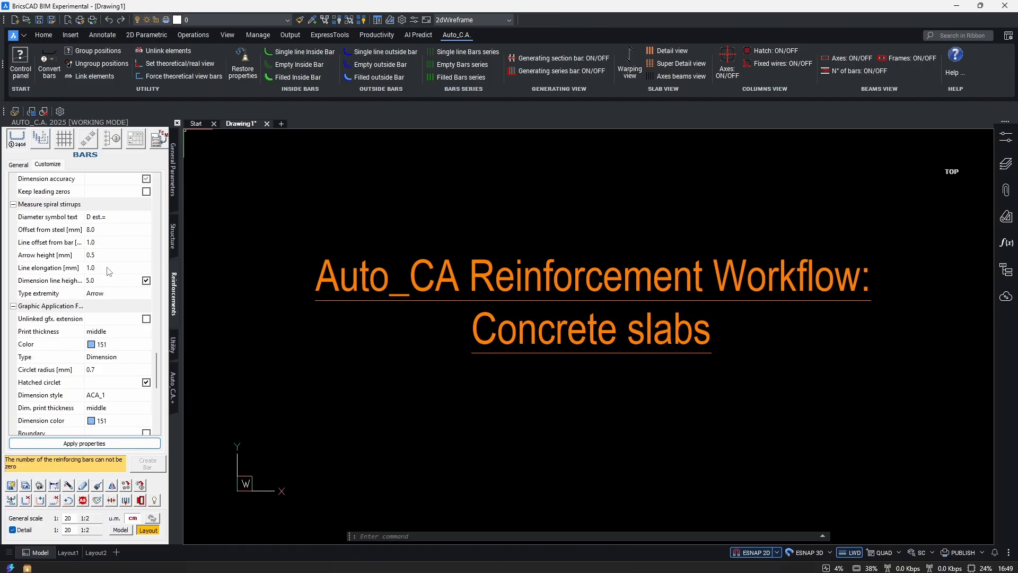
# - Save the general parameter settings as an Auto_C.A. environment variables file named TEST on the Desktop
pyautogui.click(175, 189)
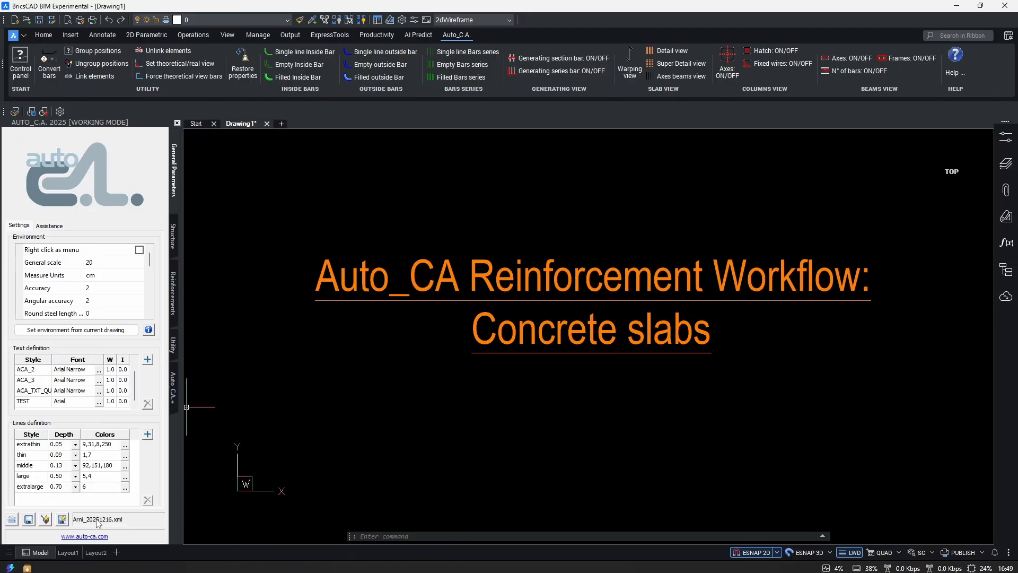
pyautogui.click(33, 522)
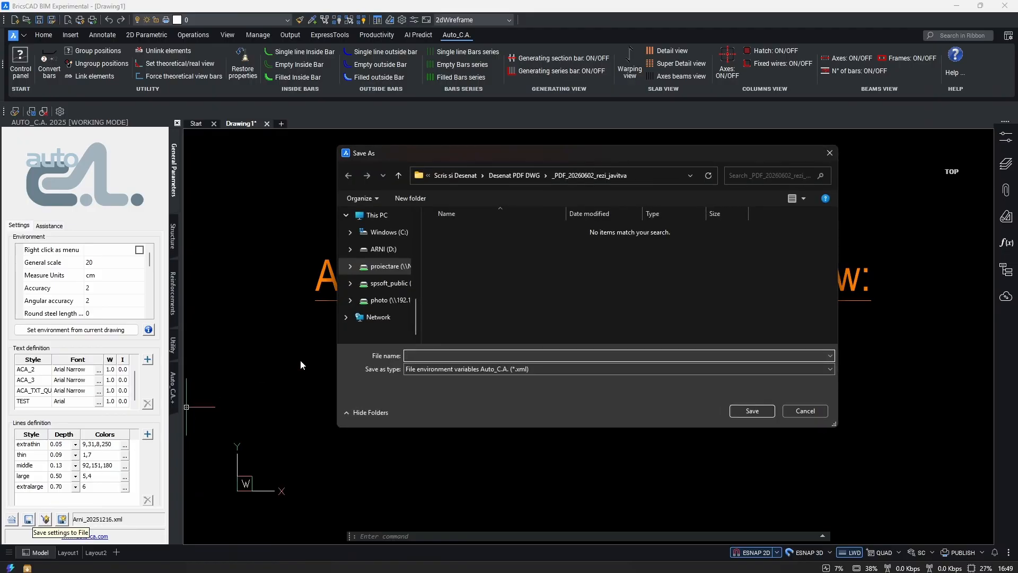
pyautogui.scroll(5, 380, 262)
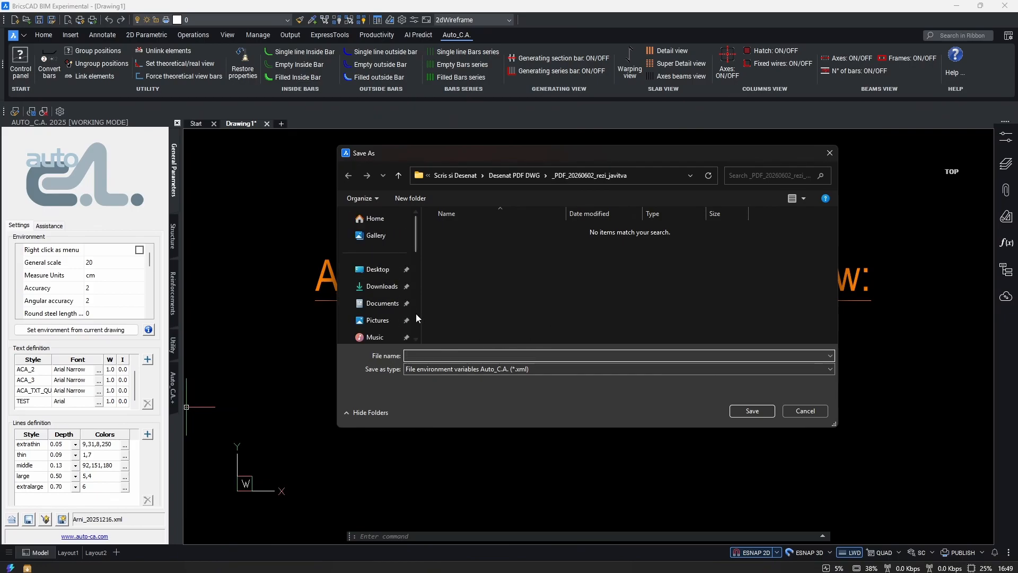
pyautogui.click(377, 269)
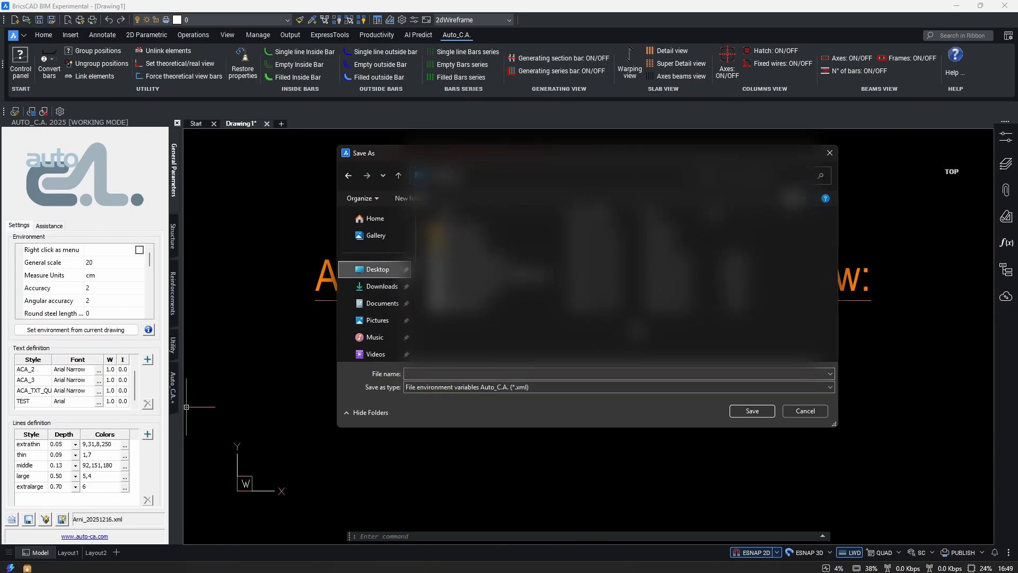
pyautogui.click(462, 374)
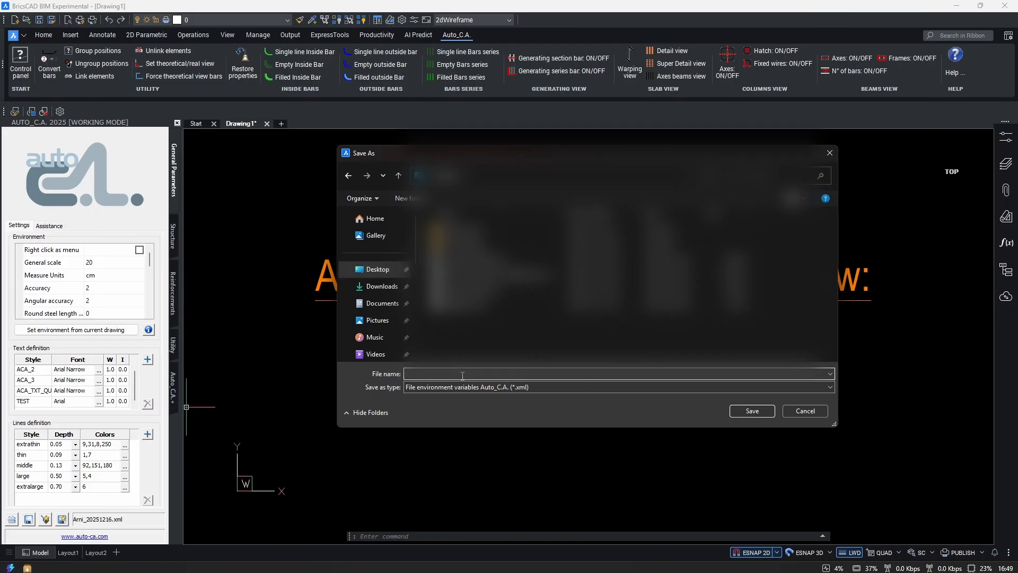
pyautogui.write('TEST')
pyautogui.click(764, 411)
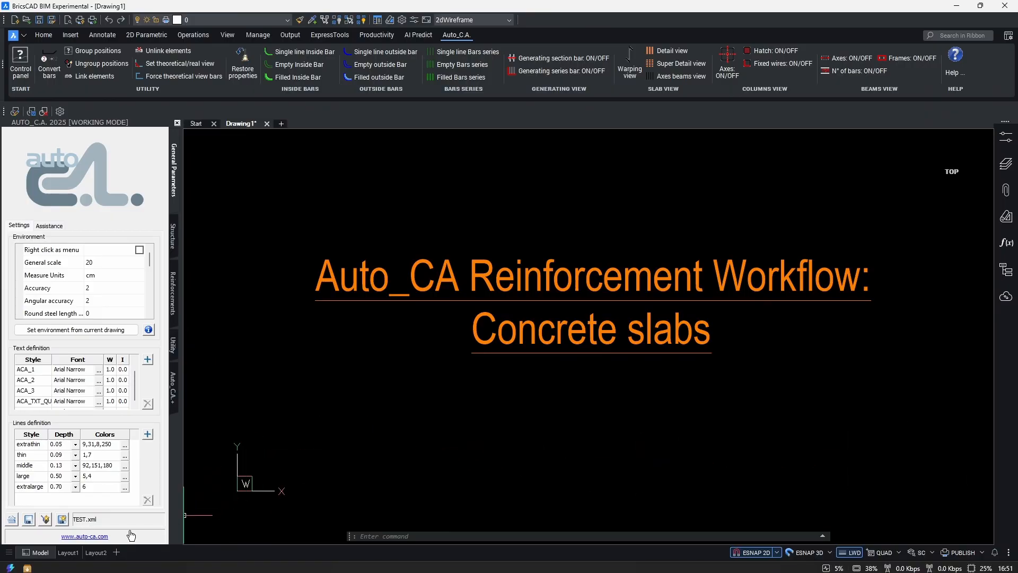
pyautogui.click(45, 520)
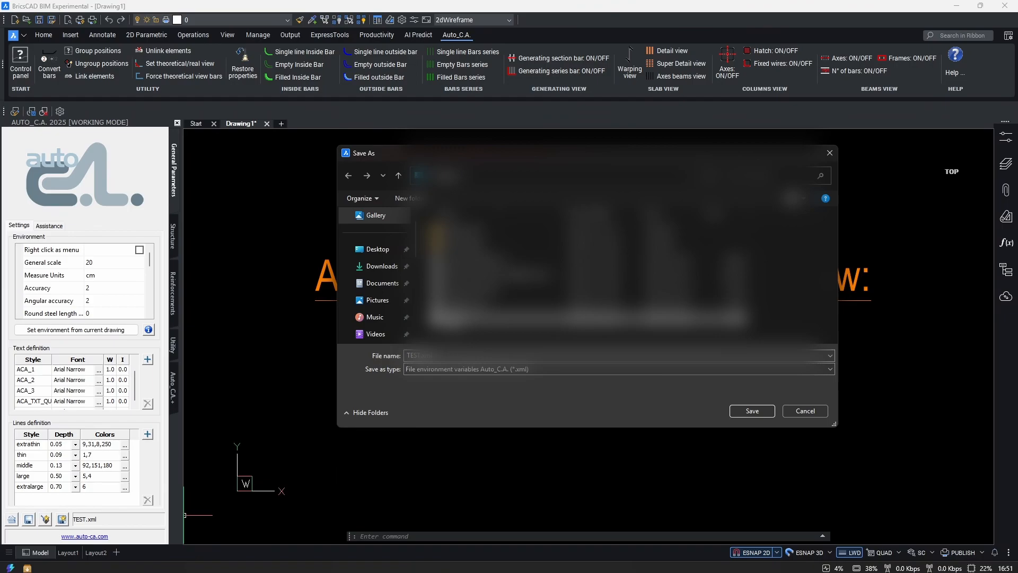
pyautogui.press('Escape')
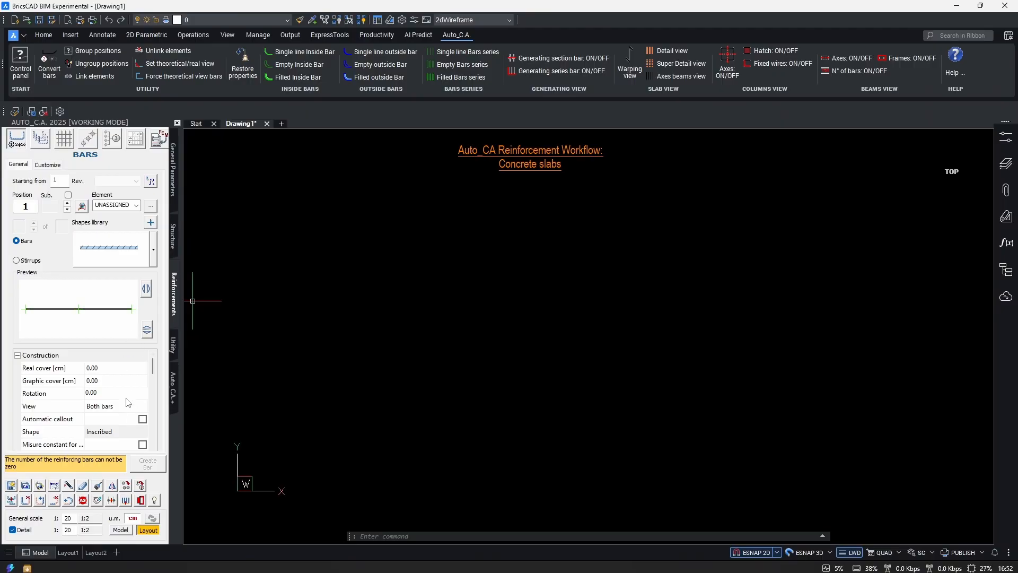
# - Examine the straight bar's construction, geometry, mandrel, numbering and quantity parameters in the Bars tool
pyautogui.scroll(-1, 130, 405)
pyautogui.scroll(1, 117, 397)
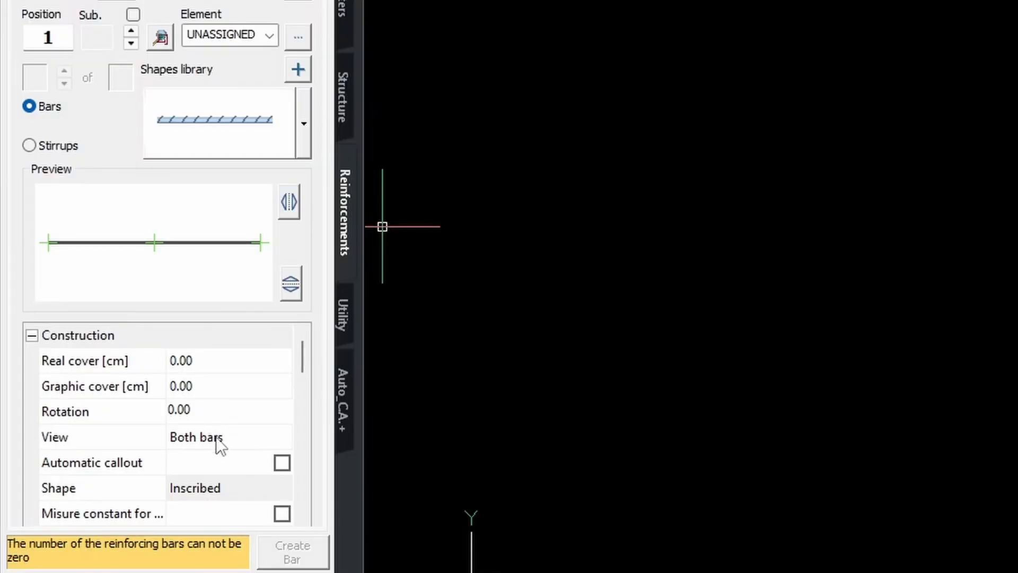
pyautogui.scroll(-3, 216, 437)
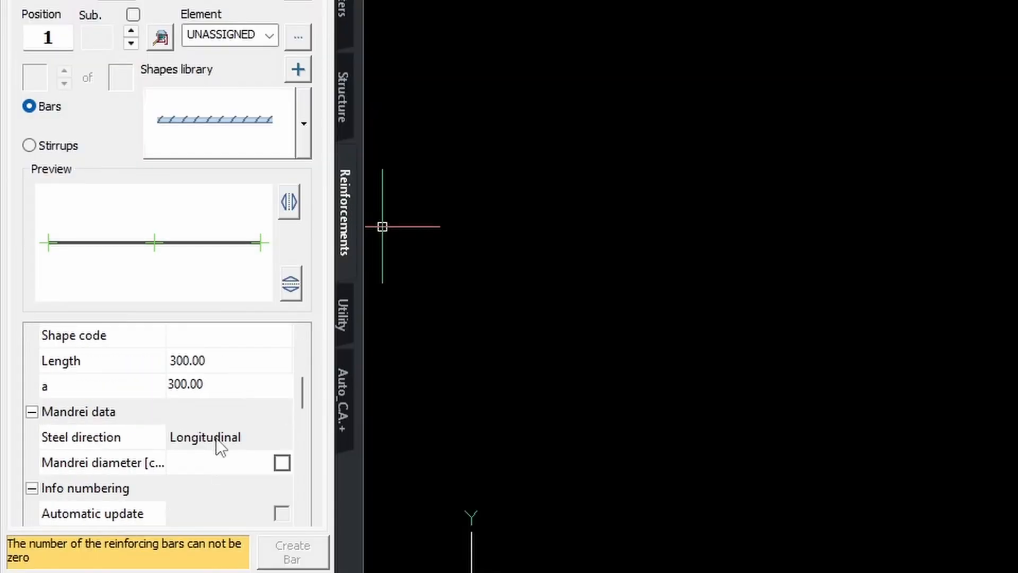
pyautogui.scroll(1, 212, 457)
pyautogui.click(220, 463)
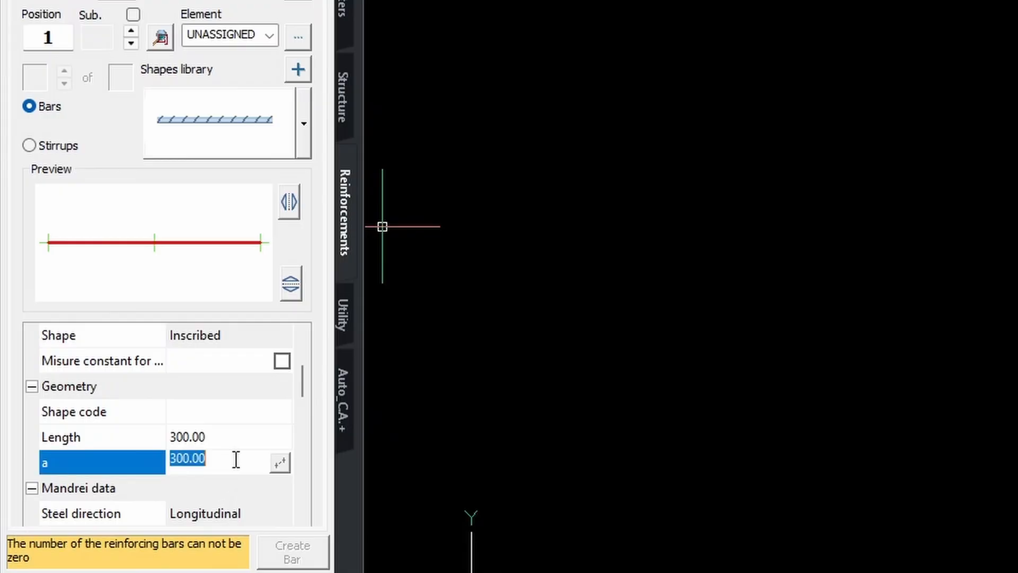
pyautogui.scroll(-1, 233, 459)
pyautogui.click(227, 356)
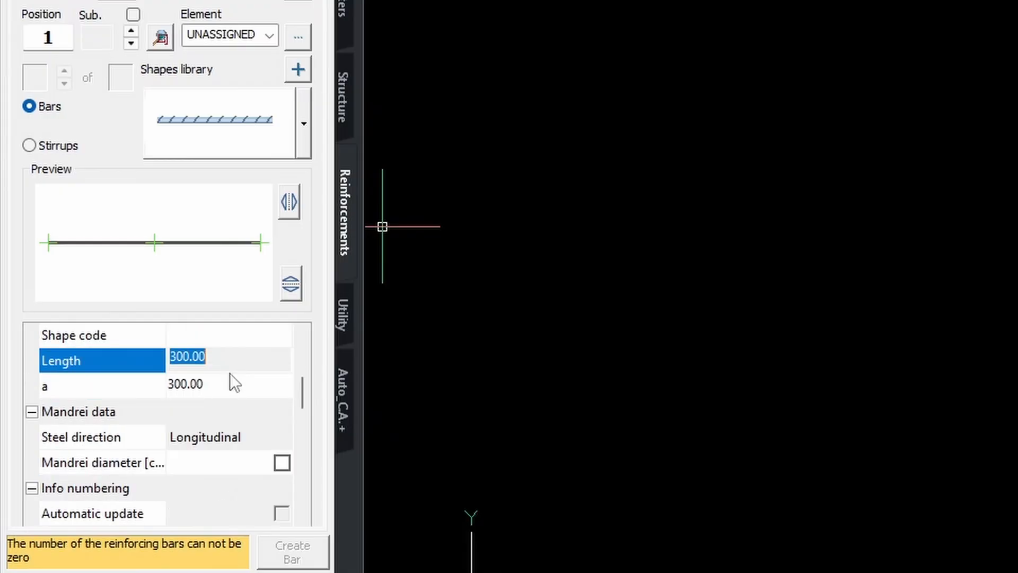
pyautogui.click(234, 387)
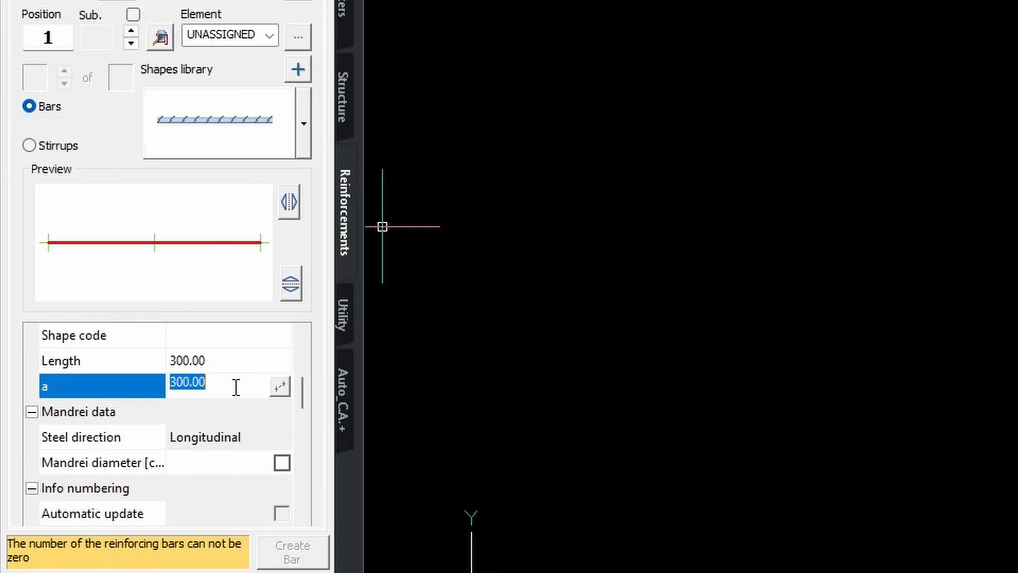
pyautogui.scroll(-5, 205, 451)
pyautogui.scroll(5, 205, 451)
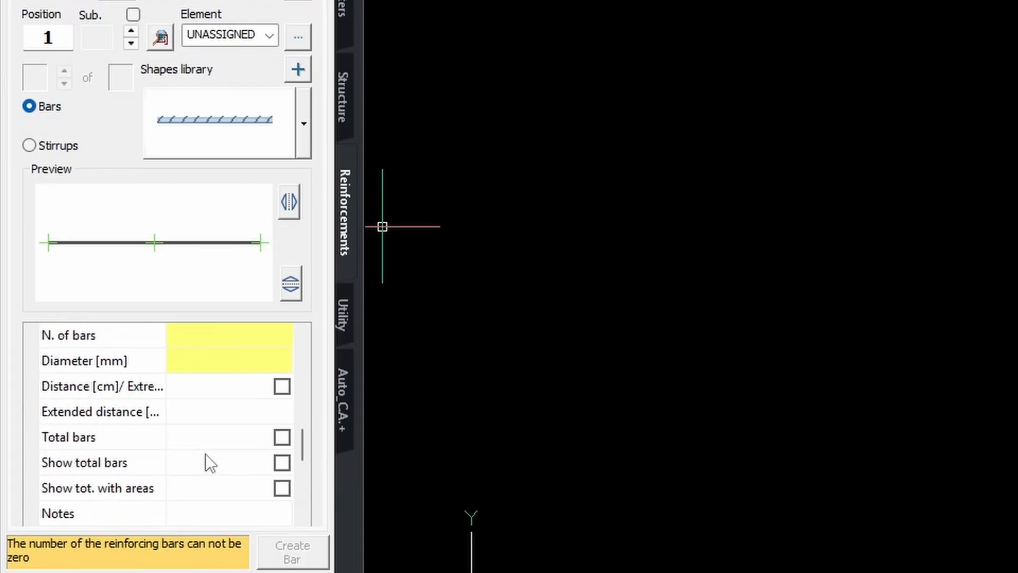
pyautogui.scroll(-3, 205, 453)
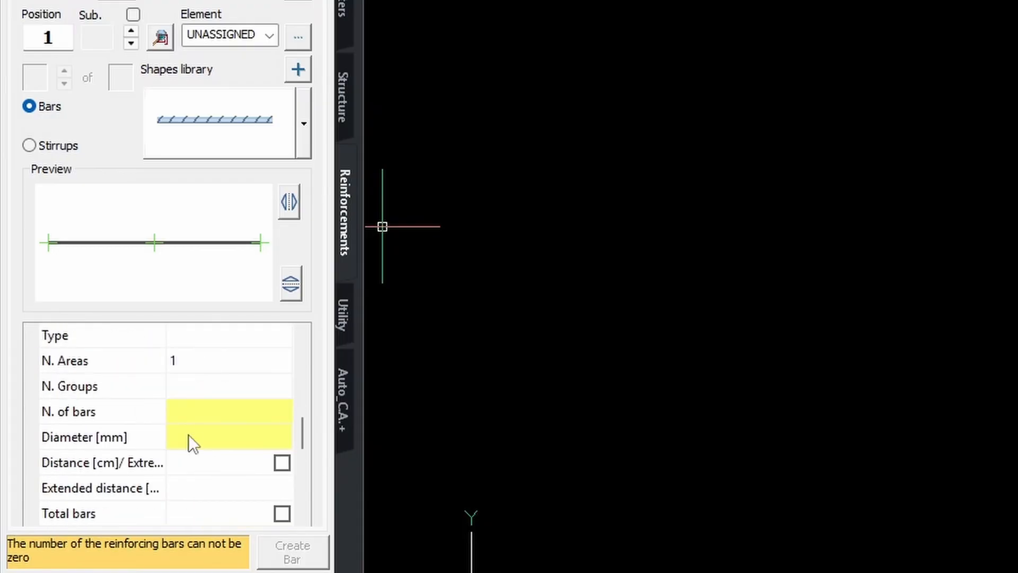
# - Set the straight bar's number of bars to 1 and its diameter to 12 mm
pyautogui.click(232, 412)
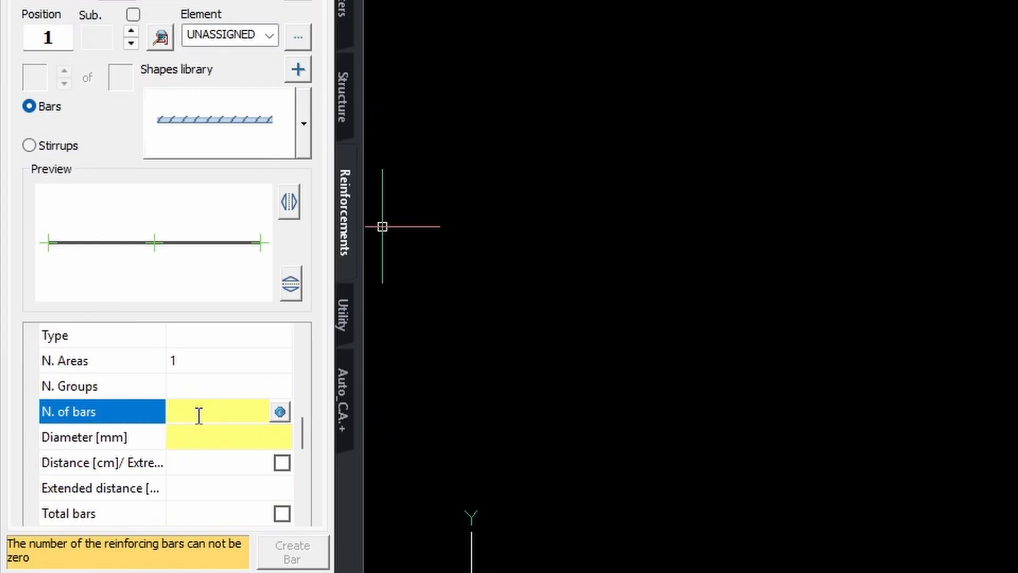
pyautogui.click(198, 436)
pyautogui.click(205, 434)
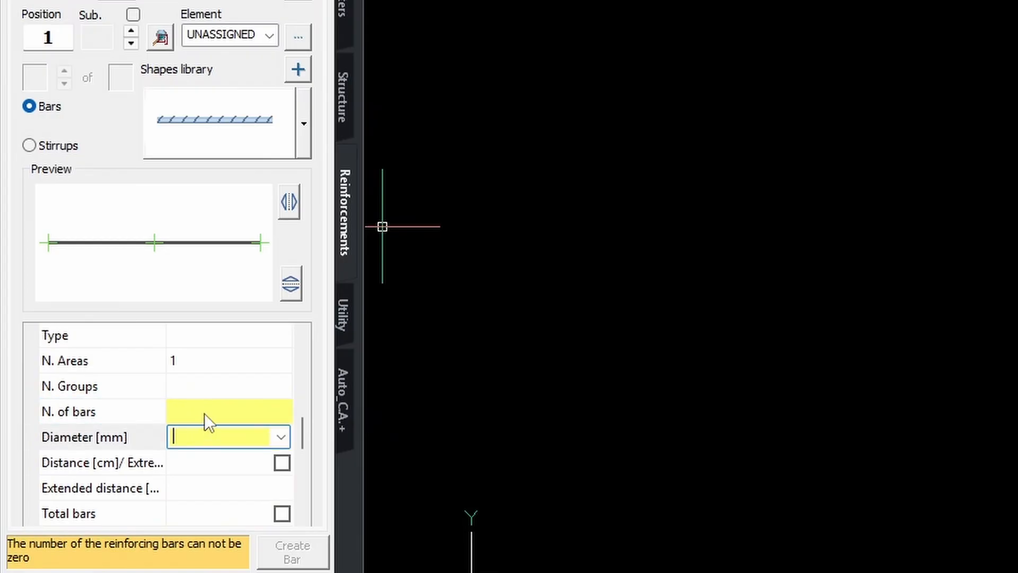
pyautogui.click(205, 435)
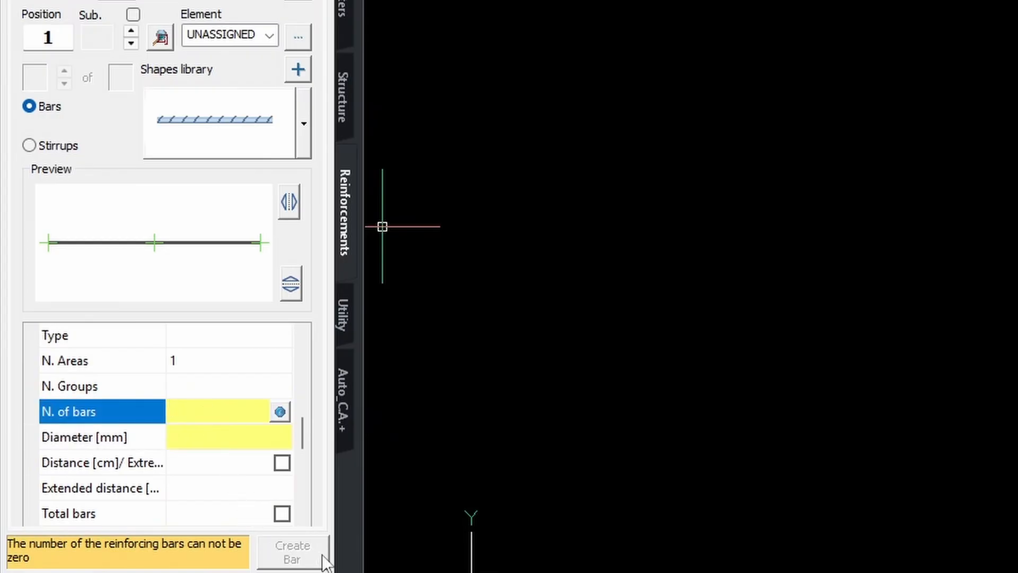
pyautogui.click(199, 437)
pyautogui.click(201, 427)
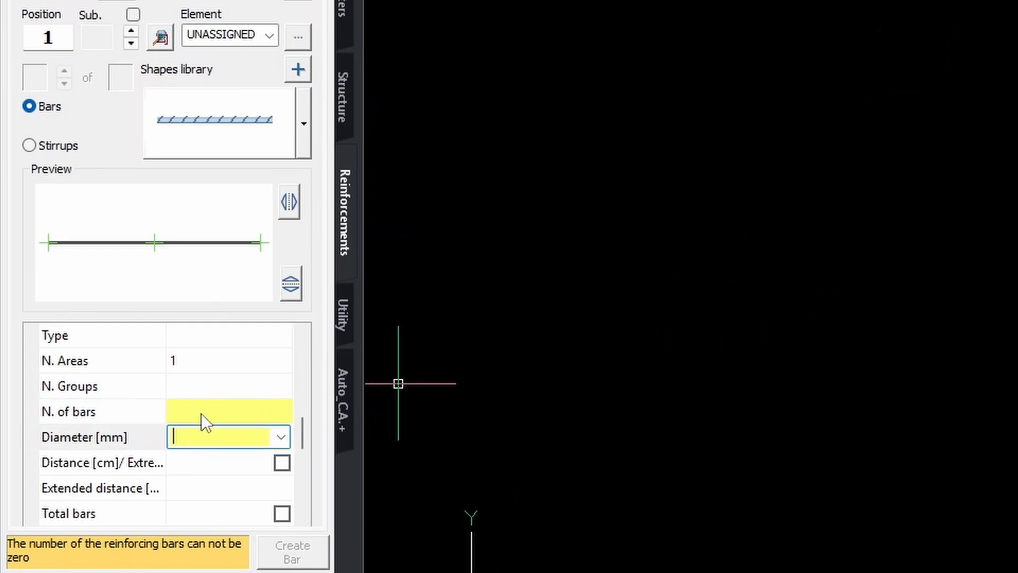
pyautogui.click(200, 427)
pyautogui.click(204, 428)
pyautogui.click(203, 419)
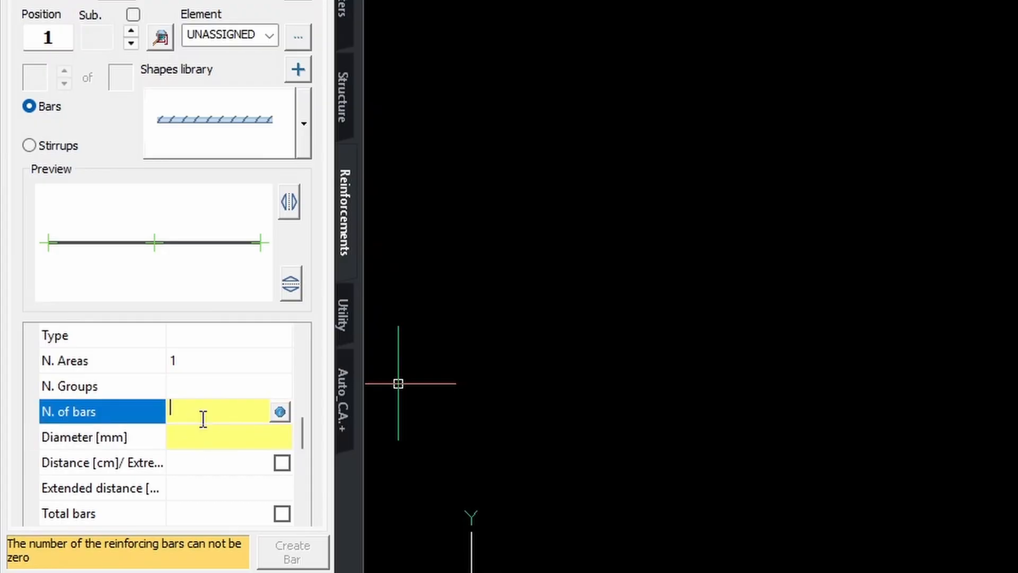
pyautogui.write('1')
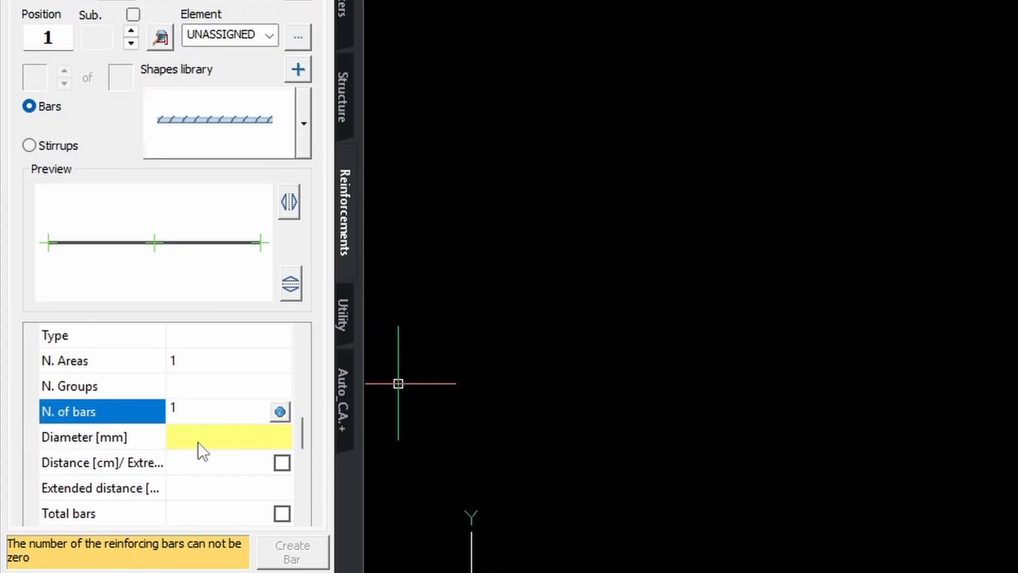
pyautogui.click(201, 438)
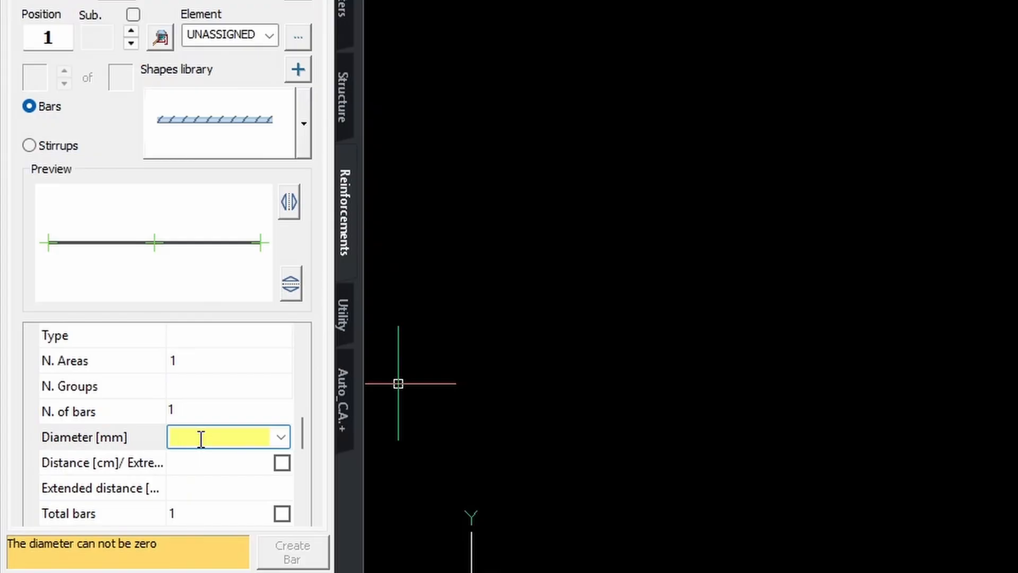
pyautogui.write('12')
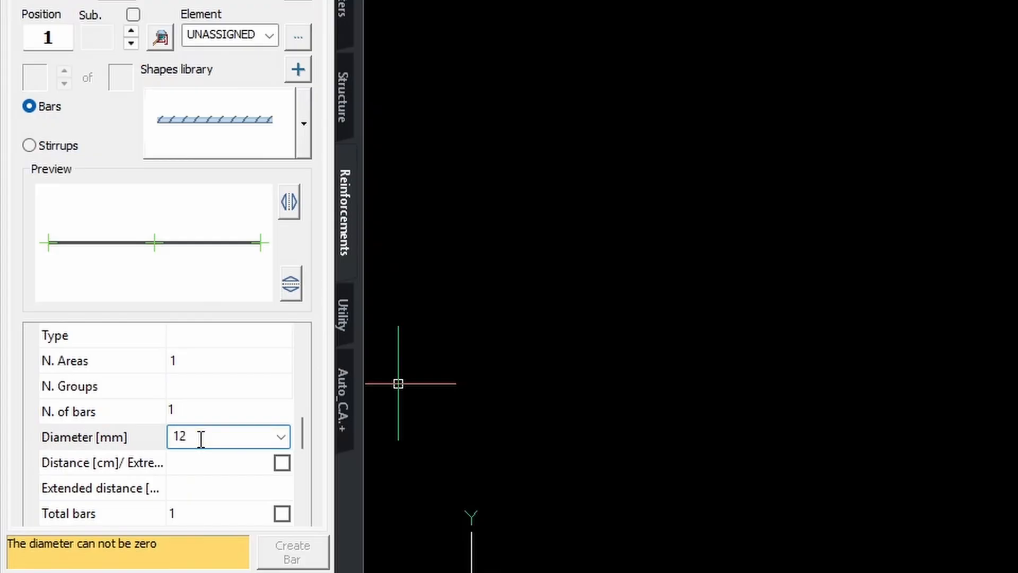
pyautogui.press('Return')
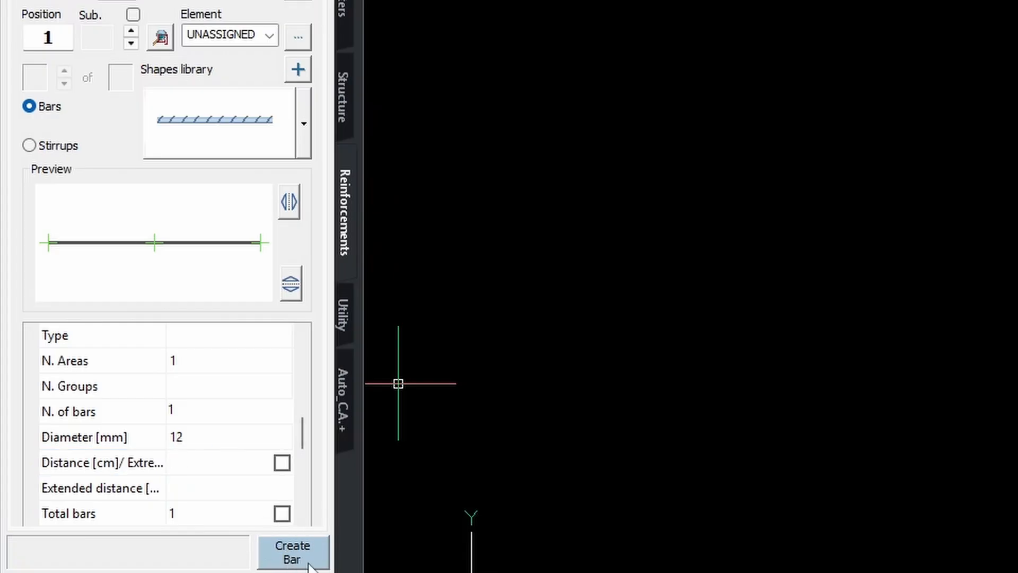
# - Create the straight bar, placing its inside view below the title text and its outside view directly beneath the inside one
pyautogui.click(291, 558)
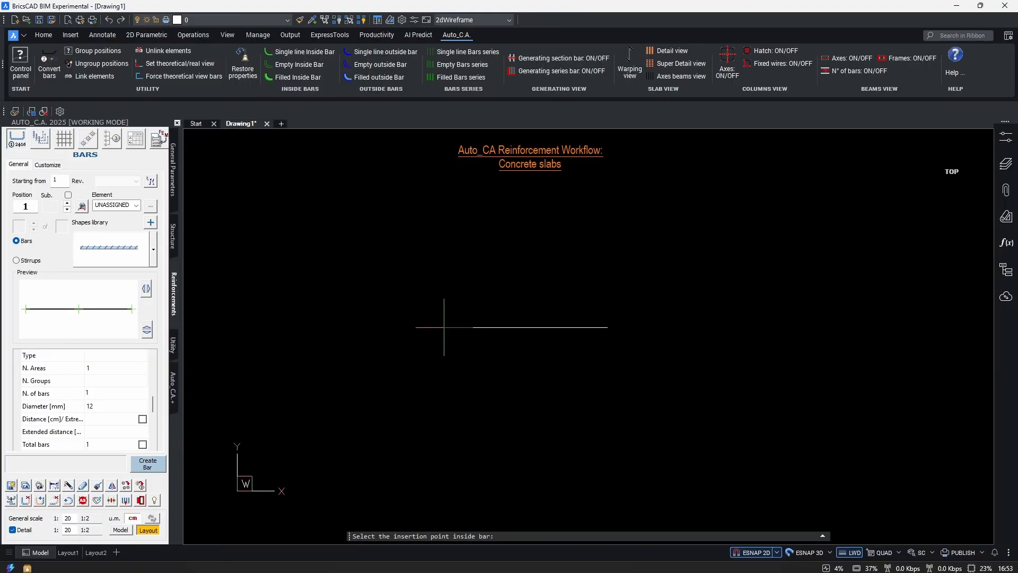
pyautogui.click(444, 328)
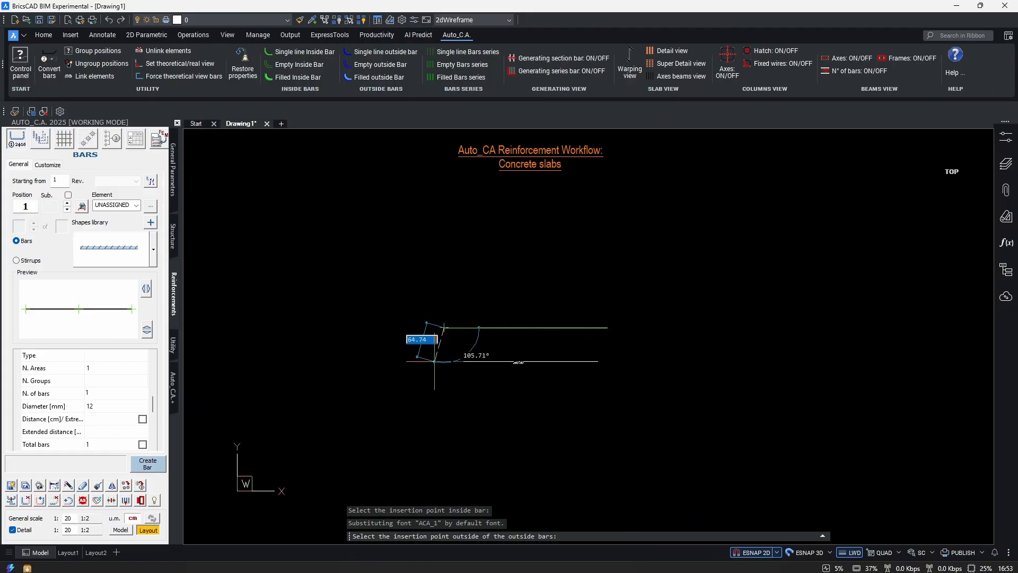
pyautogui.click(444, 341)
# - Inspect the placed bar's two views, its position callout and its length dimension up close
pyautogui.scroll(3, 470, 339)
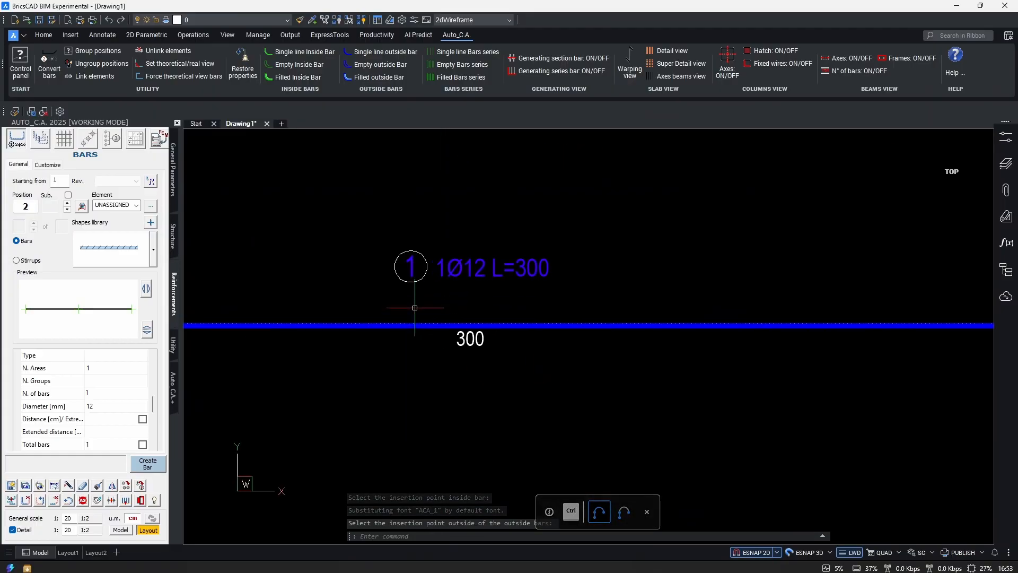
pyautogui.moveTo(473, 302); pyautogui.dragTo(555, 392, button='middle')
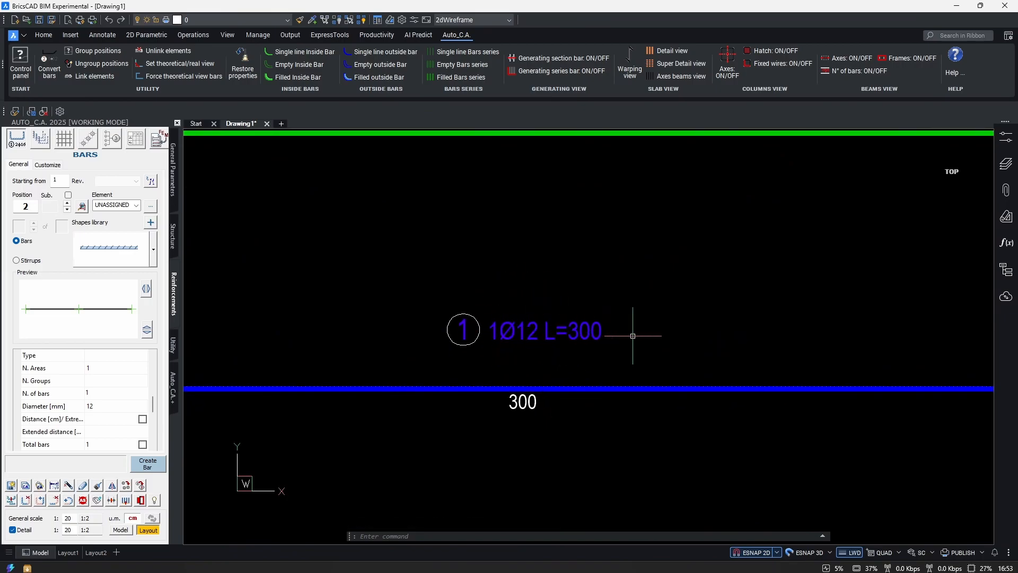
pyautogui.scroll(-3, 531, 381)
pyautogui.scroll(3, 524, 392)
pyautogui.moveTo(764, 376); pyautogui.dragTo(612, 363, button='middle')
pyautogui.scroll(-3, 494, 363)
pyautogui.scroll(3, 611, 350)
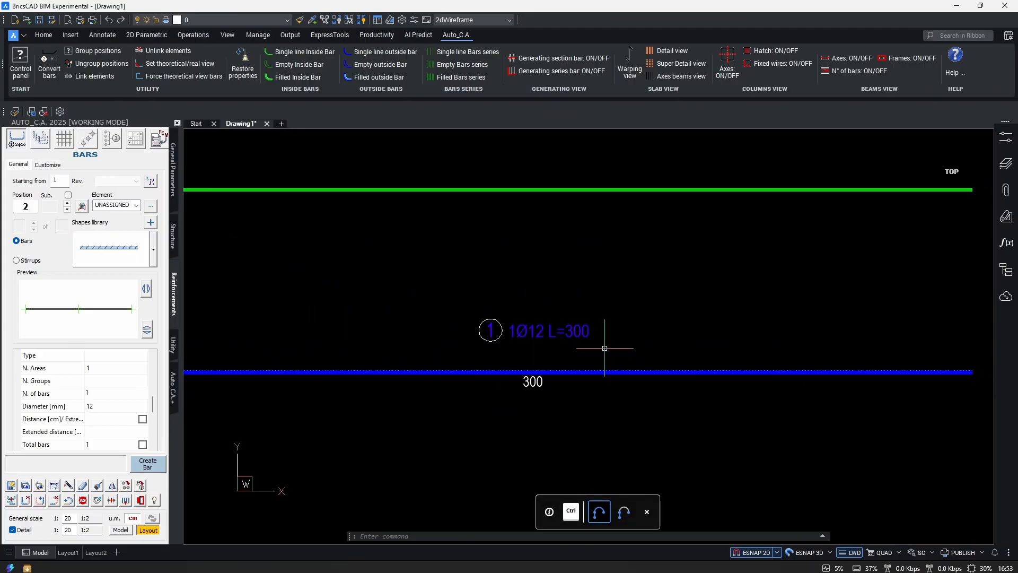
pyautogui.scroll(-4, 657, 334)
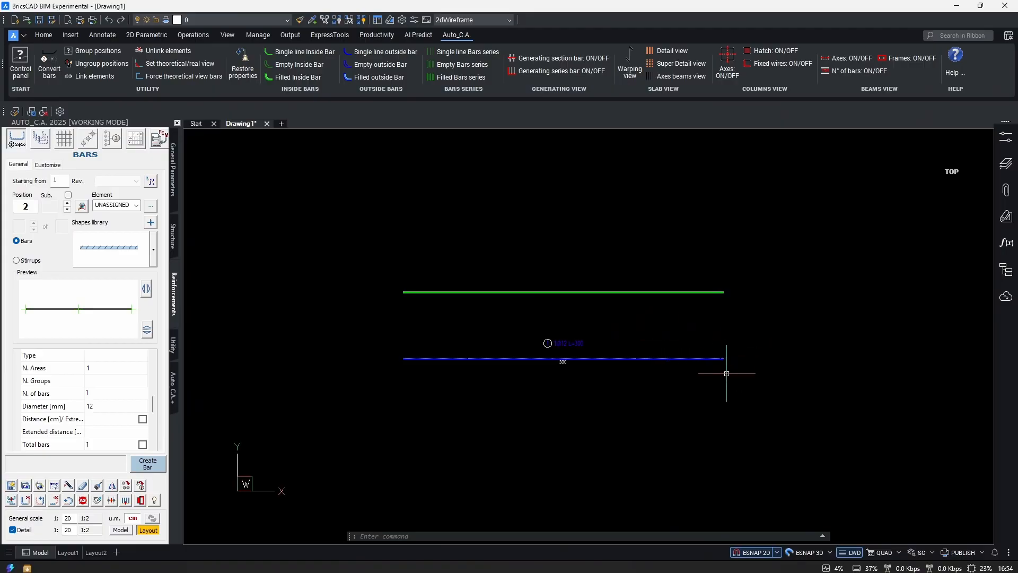
pyautogui.scroll(3, 546, 358)
pyautogui.click(697, 284)
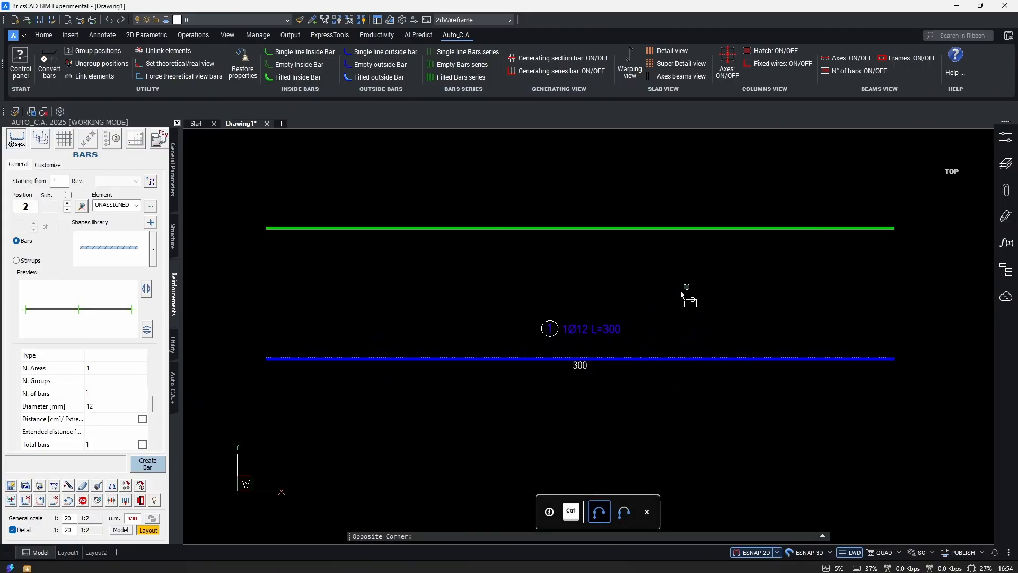
pyautogui.click(458, 401)
pyautogui.press('Escape')
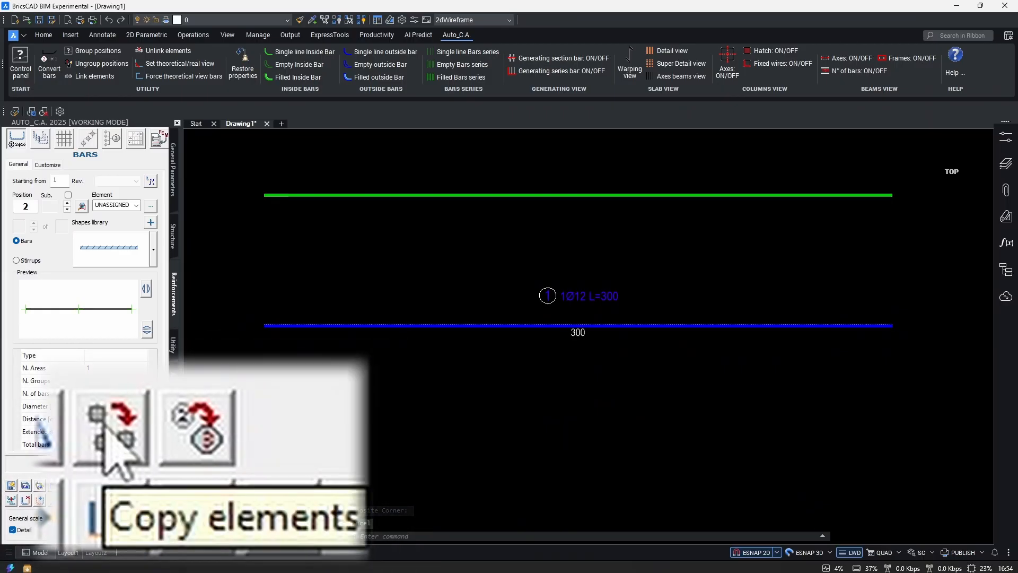
# - Copy the bar's outside view with its callout and dimension directly below the original, using the bar's right end as base point
pyautogui.click(126, 486)
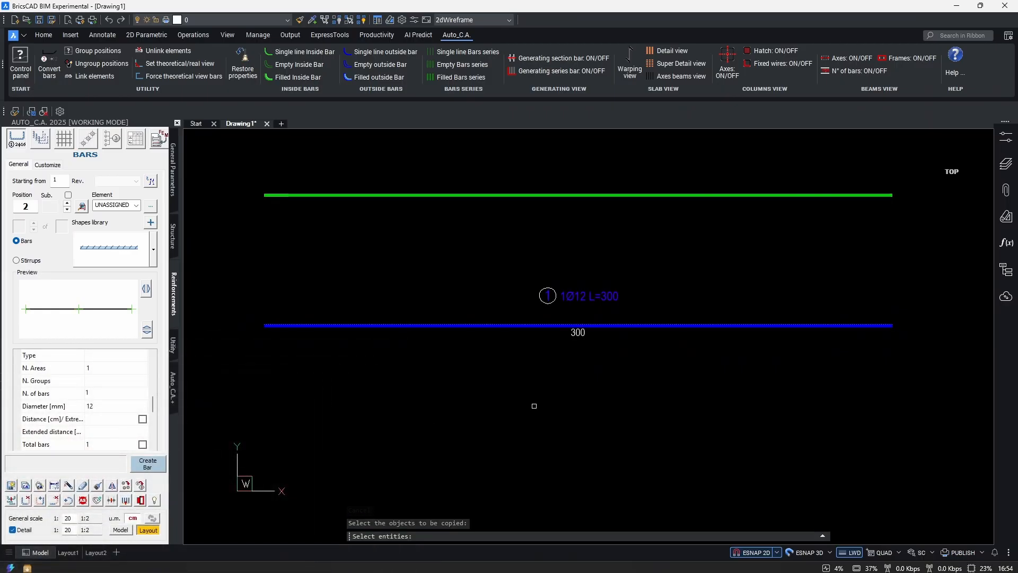
pyautogui.click(675, 267)
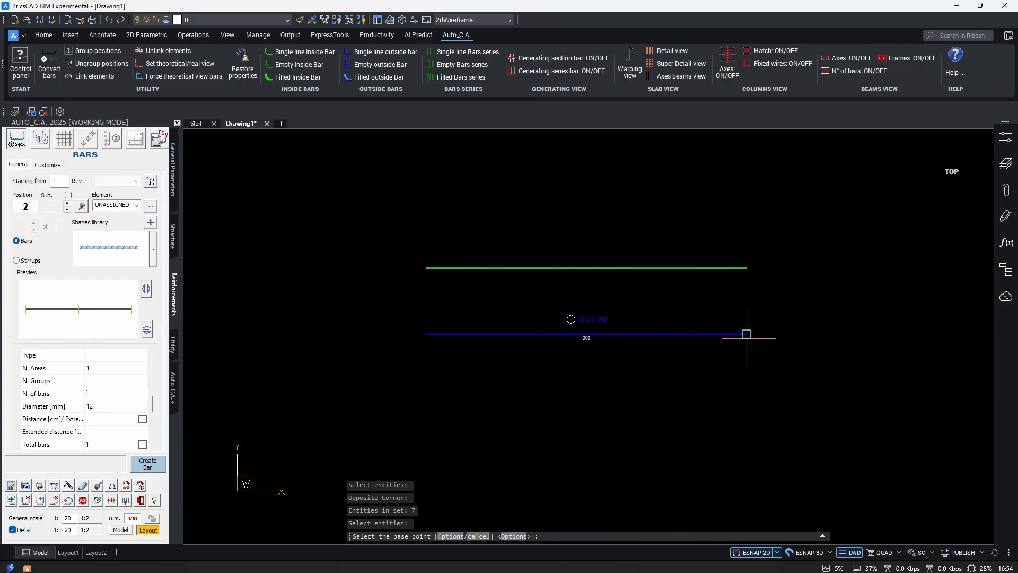
pyautogui.click(747, 334)
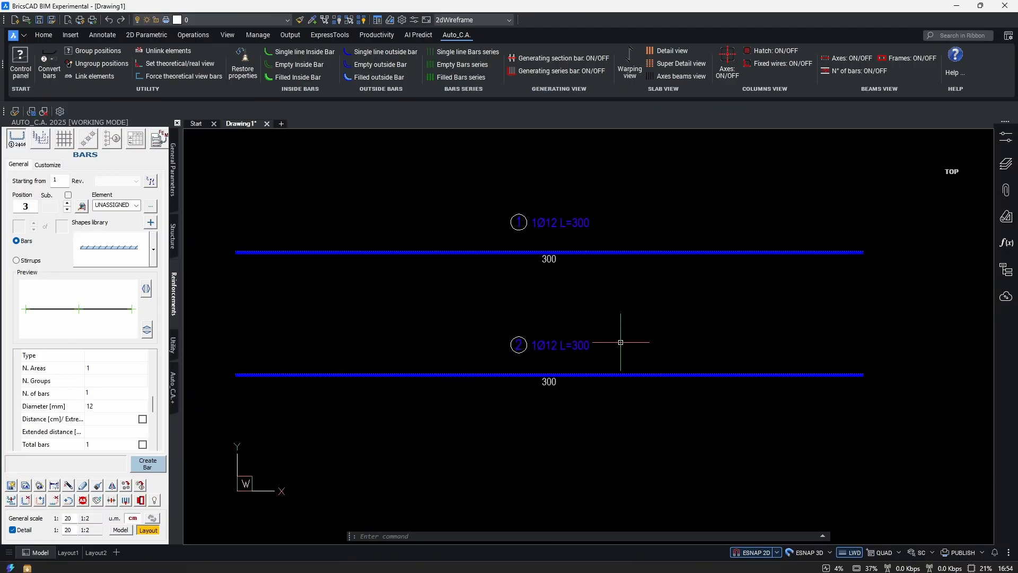
# - Copy the second bar three times, stacking the copies vertically beneath it with its right end as base point
pyautogui.click(126, 488)
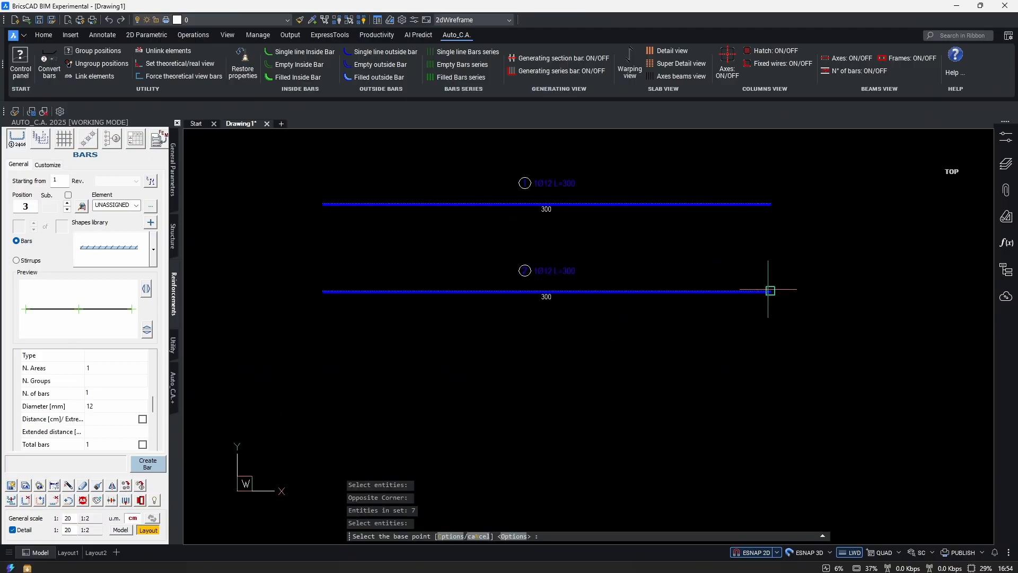
pyautogui.click(771, 291)
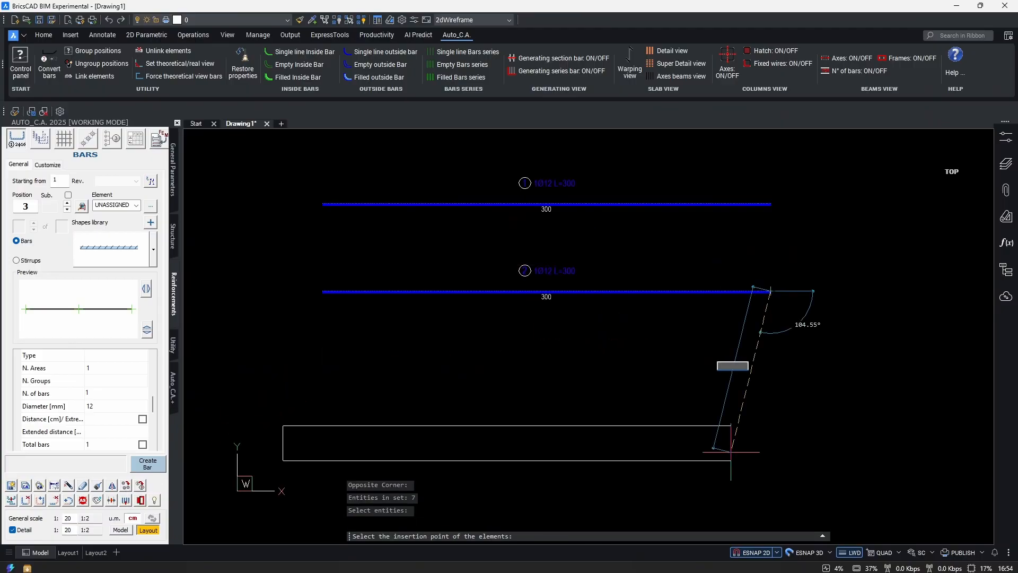
pyautogui.click(771, 396)
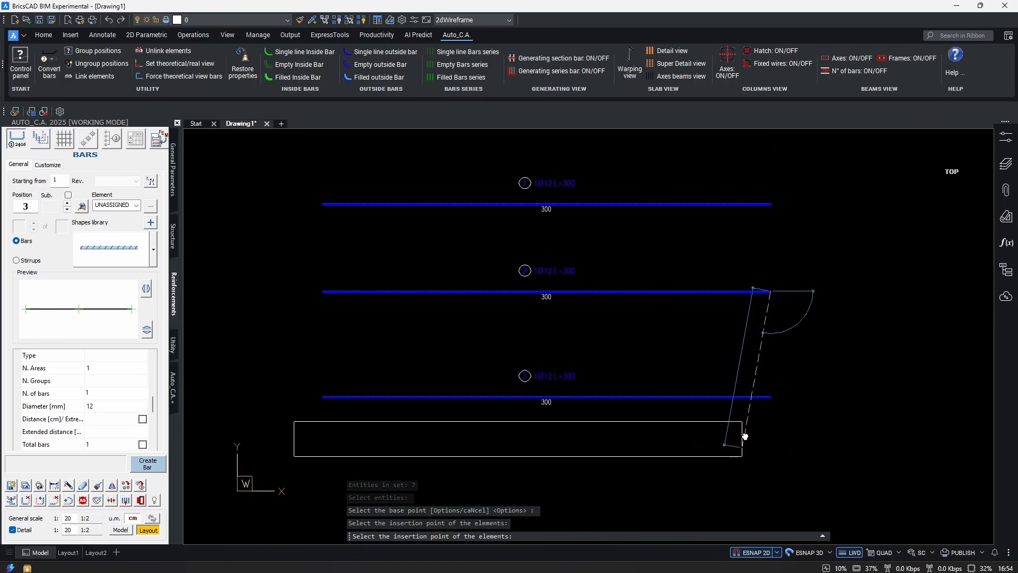
pyautogui.moveTo(742, 445); pyautogui.dragTo(735, 345, button='middle')
pyautogui.click(764, 400)
pyautogui.moveTo(734, 446); pyautogui.dragTo(735, 365, button='middle')
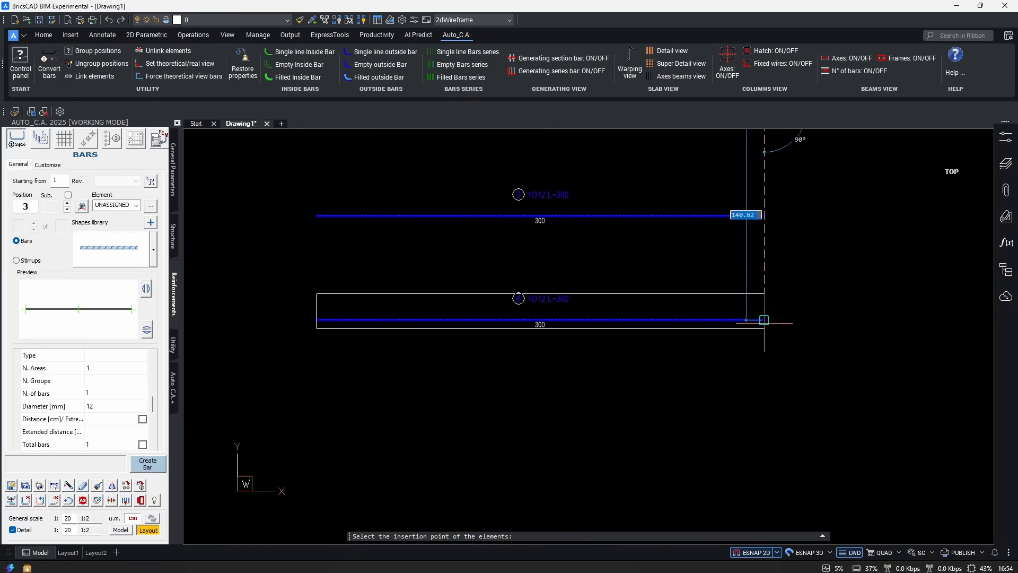
pyautogui.click(764, 412)
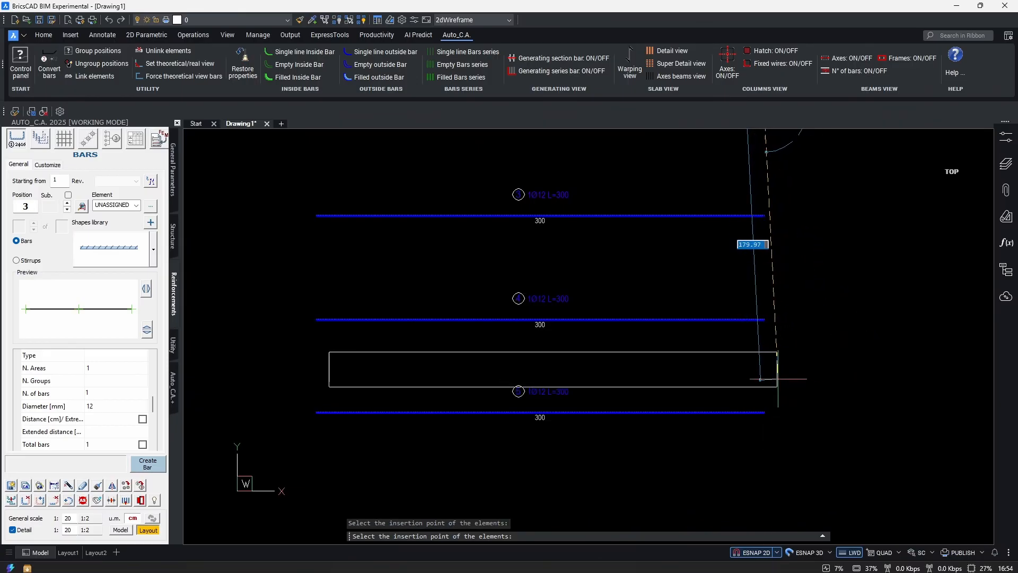
pyautogui.moveTo(776, 376); pyautogui.dragTo(790, 367, button='middle')
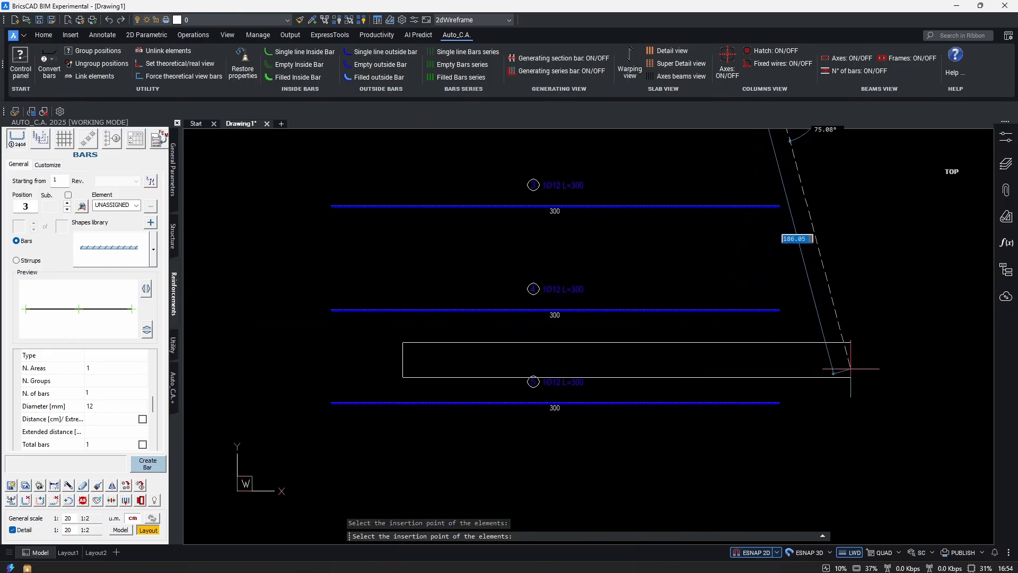
pyautogui.press('Escape')
# - Create an Auto_C.A. bar schedule of all bars in the drawing and insert the table to the right of the stacked bars
pyautogui.scroll(-2, 711, 358)
pyautogui.moveTo(754, 270); pyautogui.dragTo(697, 387, button='middle')
pyautogui.scroll(2, 546, 356)
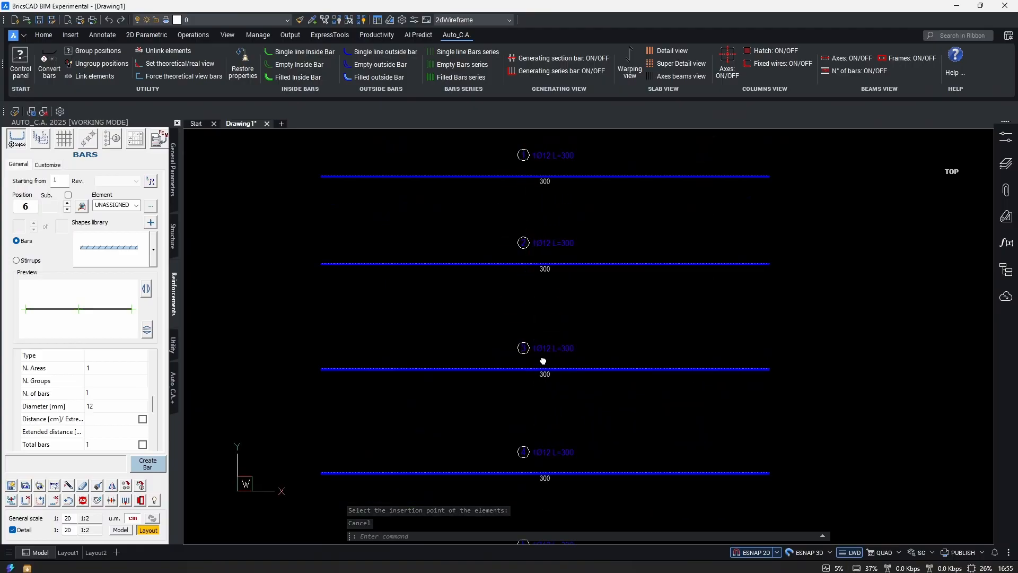
pyautogui.moveTo(541, 364); pyautogui.dragTo(564, 230, button='middle')
pyautogui.scroll(-1, 623, 358)
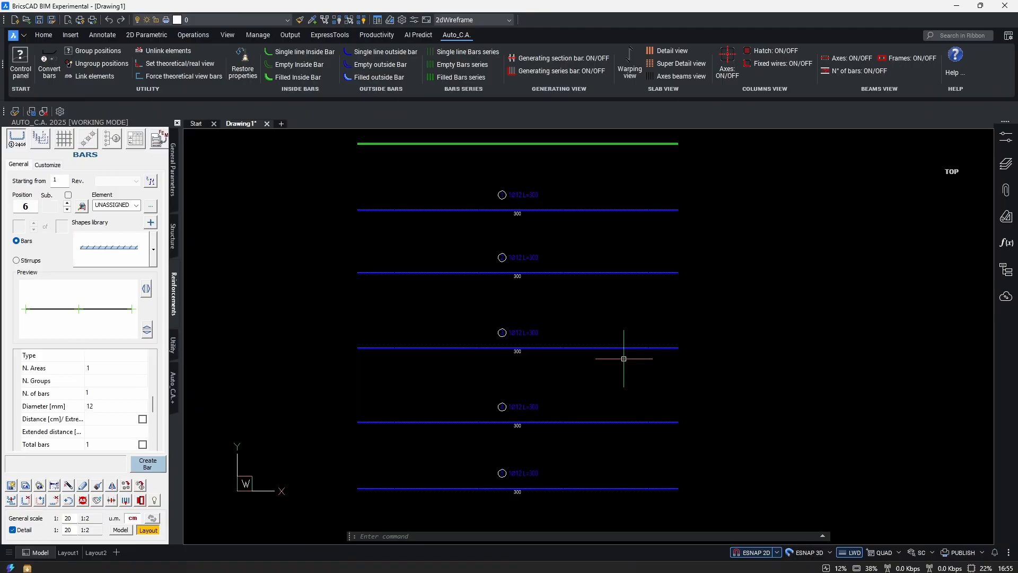
pyautogui.click(136, 139)
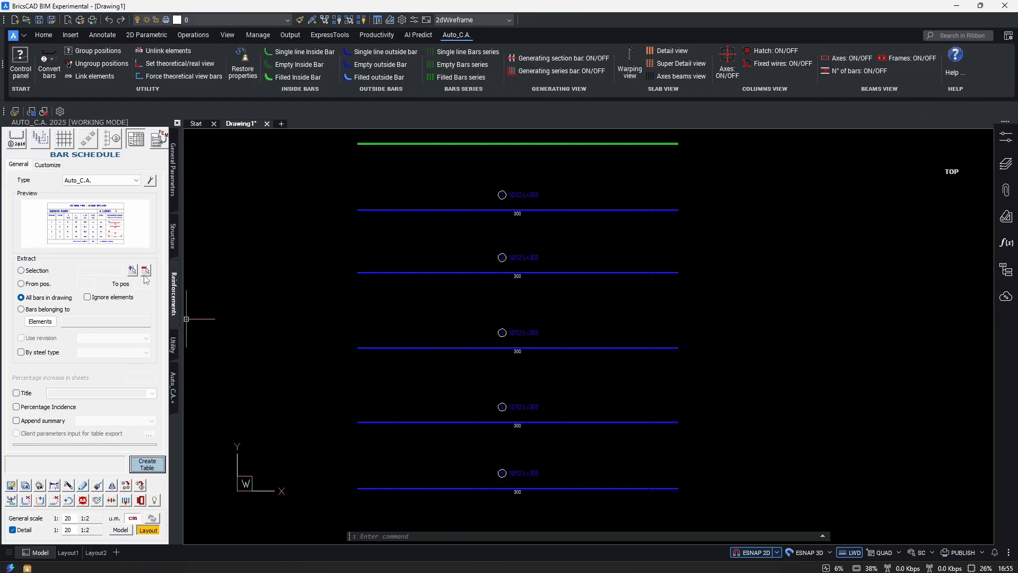
pyautogui.click(147, 464)
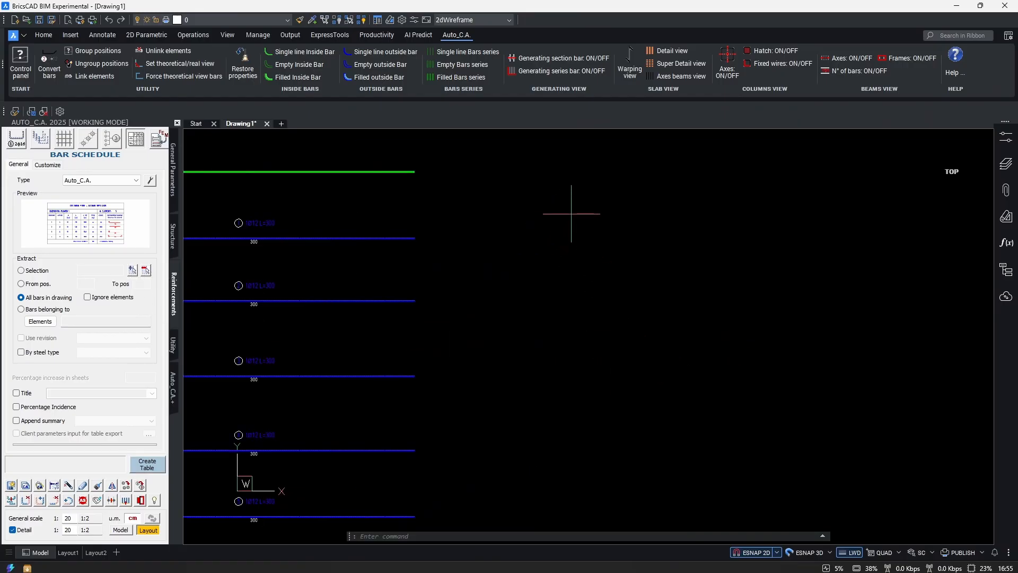
pyautogui.click(571, 214)
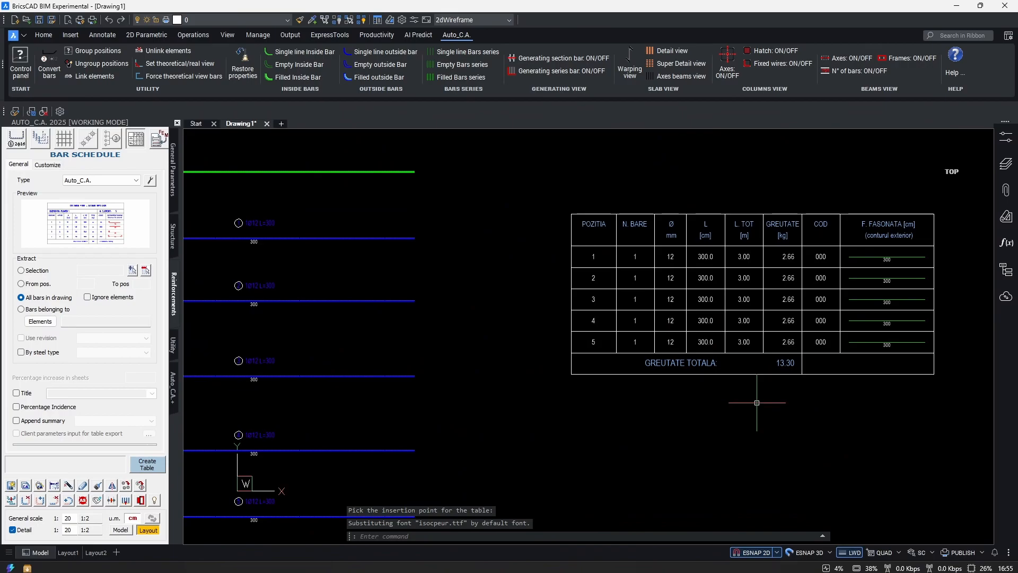
# - Examine the bar schedule's rows and bar shapes up close and go to the slab plan with axes A to C
pyautogui.scroll(3, 757, 403)
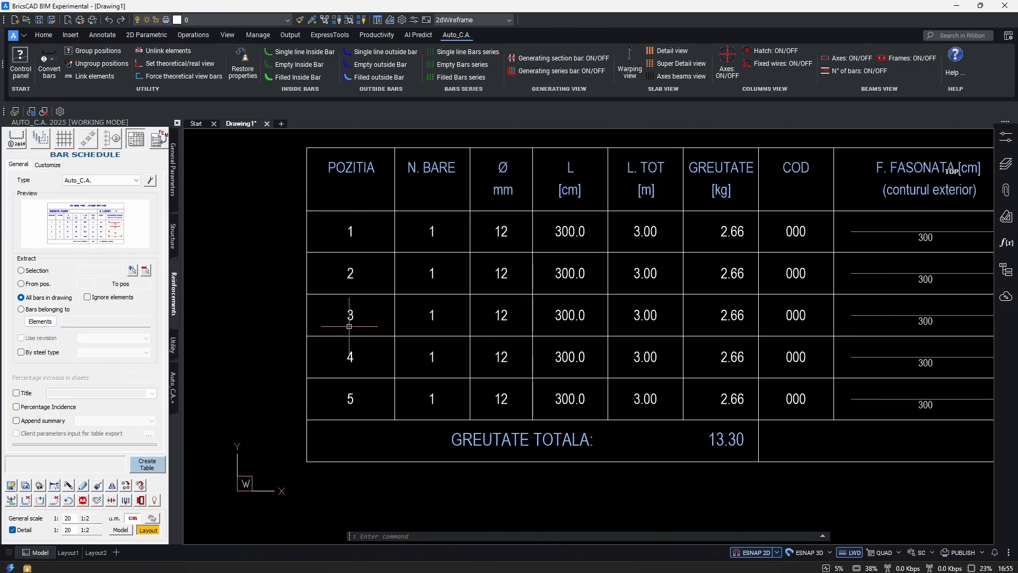
pyautogui.moveTo(351, 397)
pyautogui.scroll(-6, 421, 397)
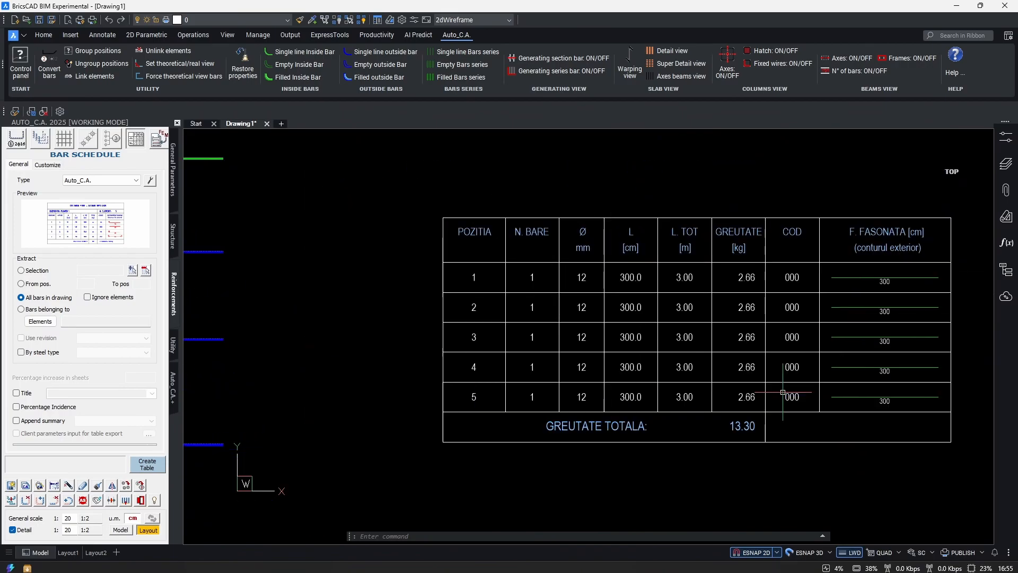
pyautogui.moveTo(530, 438)
pyautogui.mouseDown(button='middle')
pyautogui.moveTo(600, 402)
pyautogui.moveTo(678, 388)
pyautogui.mouseUp(button='middle')
pyautogui.moveTo(498, 429); pyautogui.dragTo(746, 366, button='middle')
pyautogui.moveTo(472, 462); pyautogui.dragTo(767, 337, button='middle')
pyautogui.scroll(-3, 768, 338)
pyautogui.scroll(-4, 768, 337)
pyautogui.moveTo(566, 446); pyautogui.dragTo(587, 363, button='middle')
pyautogui.scroll(7, 588, 362)
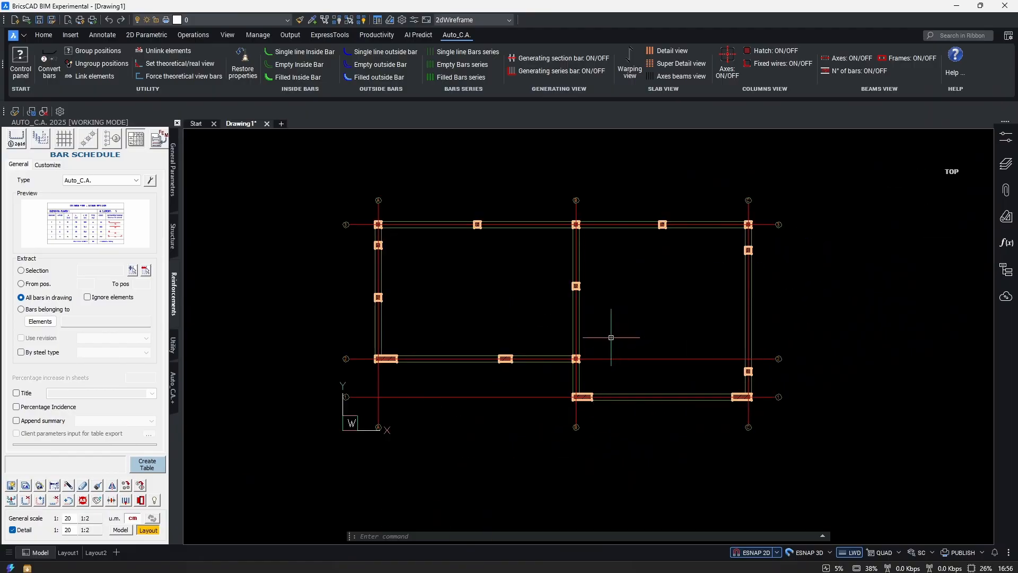
pyautogui.scroll(4, 615, 340)
pyautogui.scroll(-2, 650, 344)
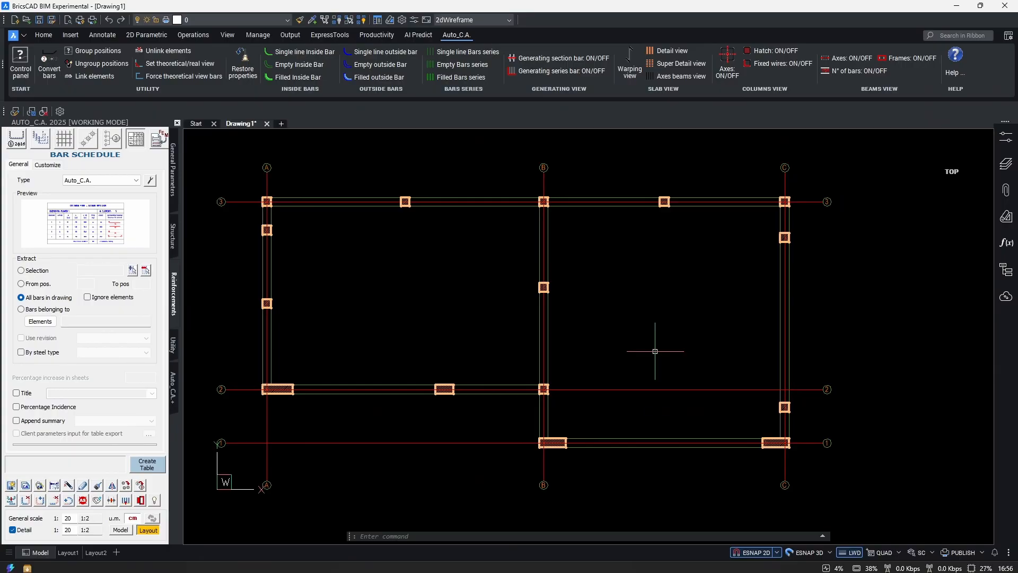
# - Set up a new straight bar with number of bars 1 and a diameter of 10 mm
pyautogui.click(16, 138)
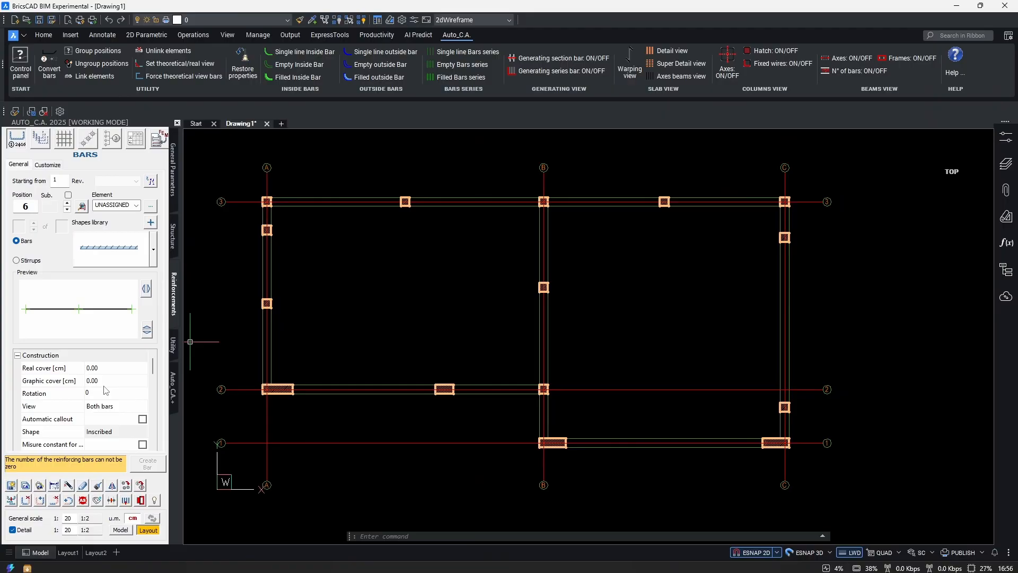
pyautogui.scroll(-2, 106, 390)
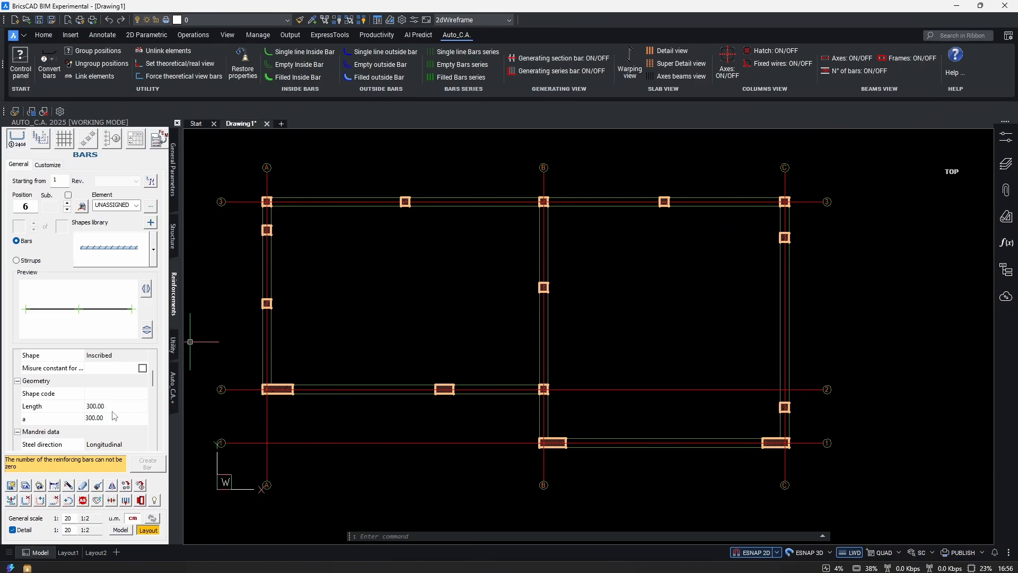
pyautogui.scroll(-4, 120, 418)
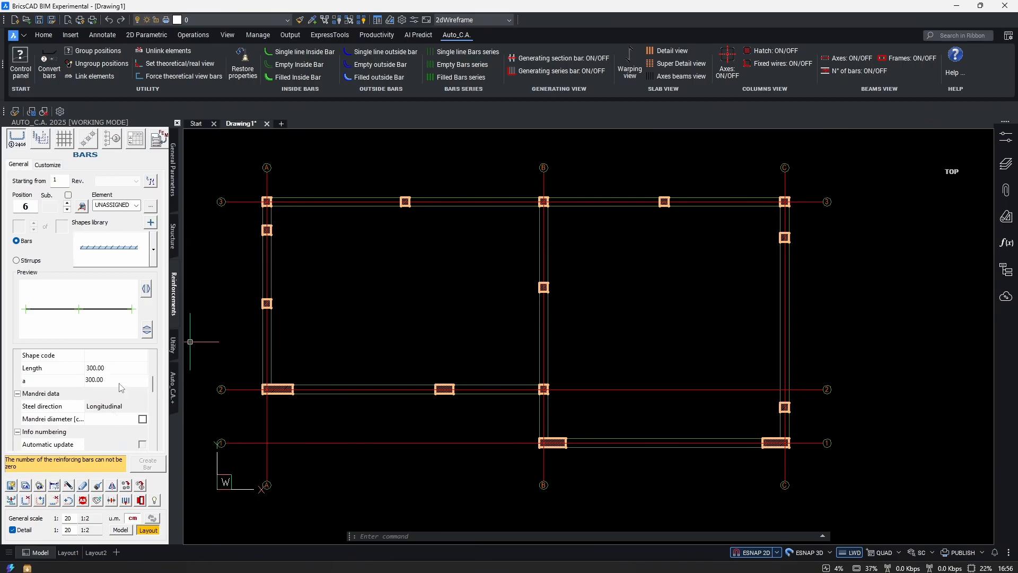
pyautogui.scroll(2, 115, 403)
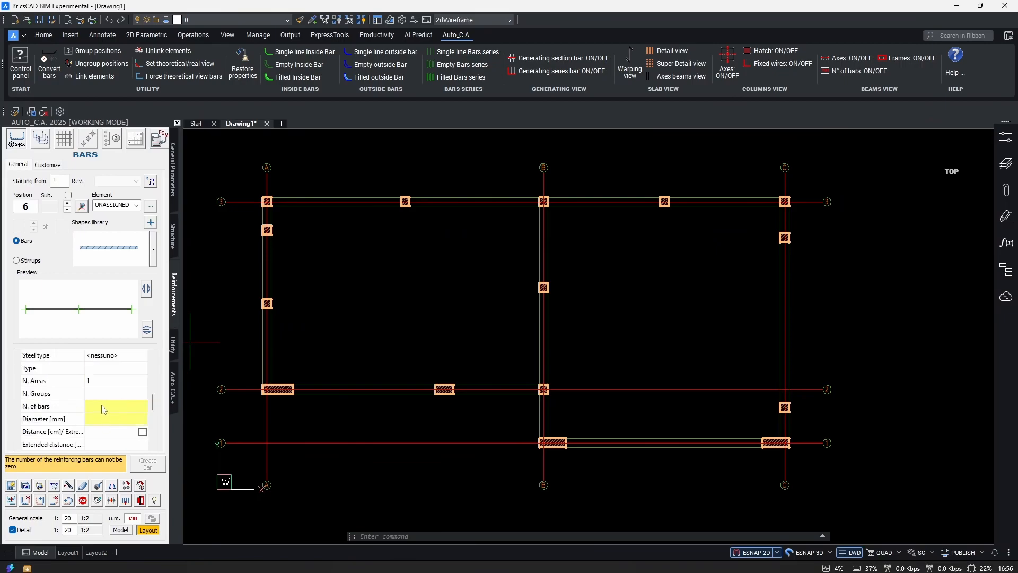
pyautogui.click(102, 405)
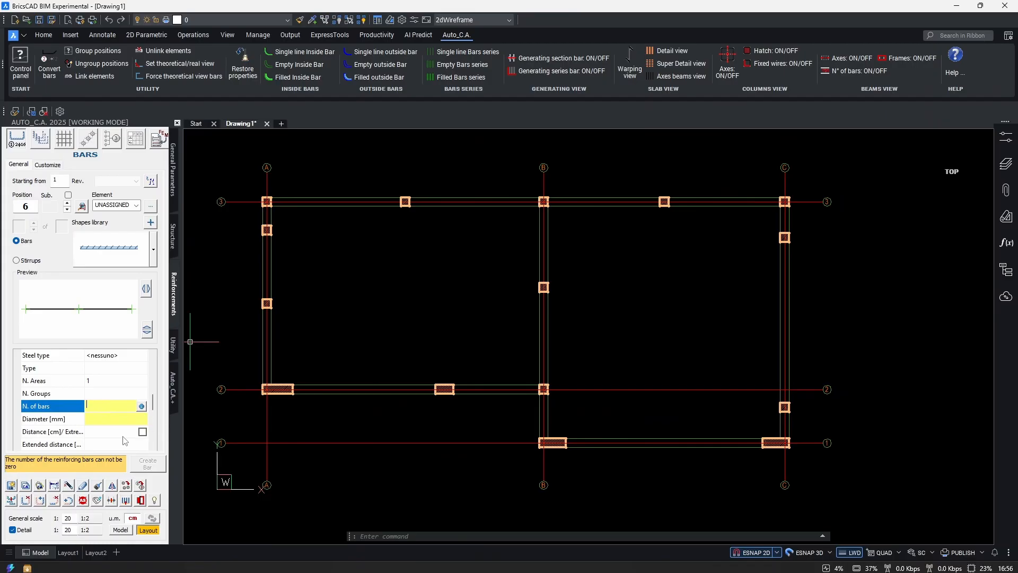
pyautogui.write('1')
pyautogui.click(100, 420)
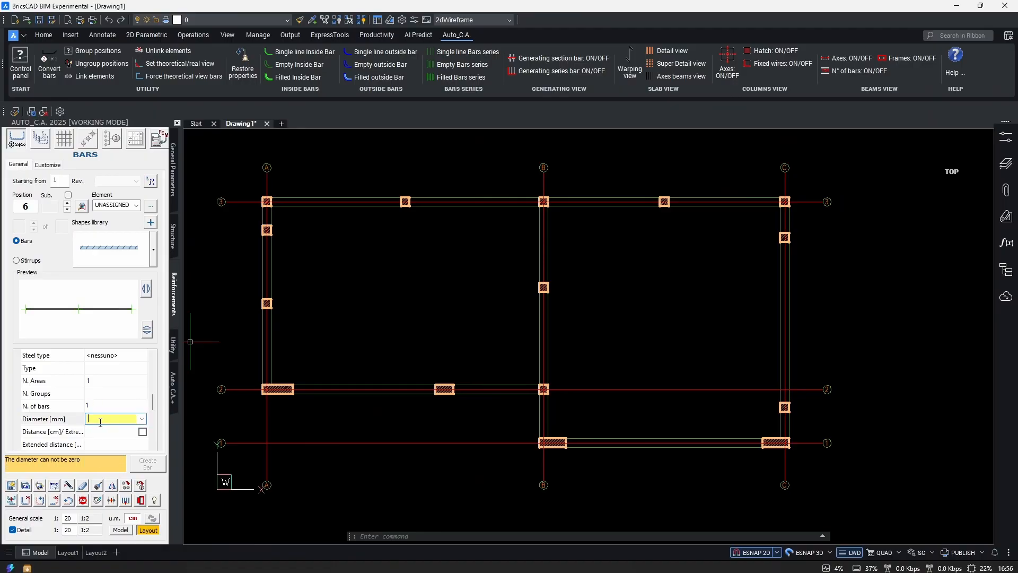
pyautogui.write('10')
pyautogui.press('Return')
pyautogui.scroll(-1, 109, 405)
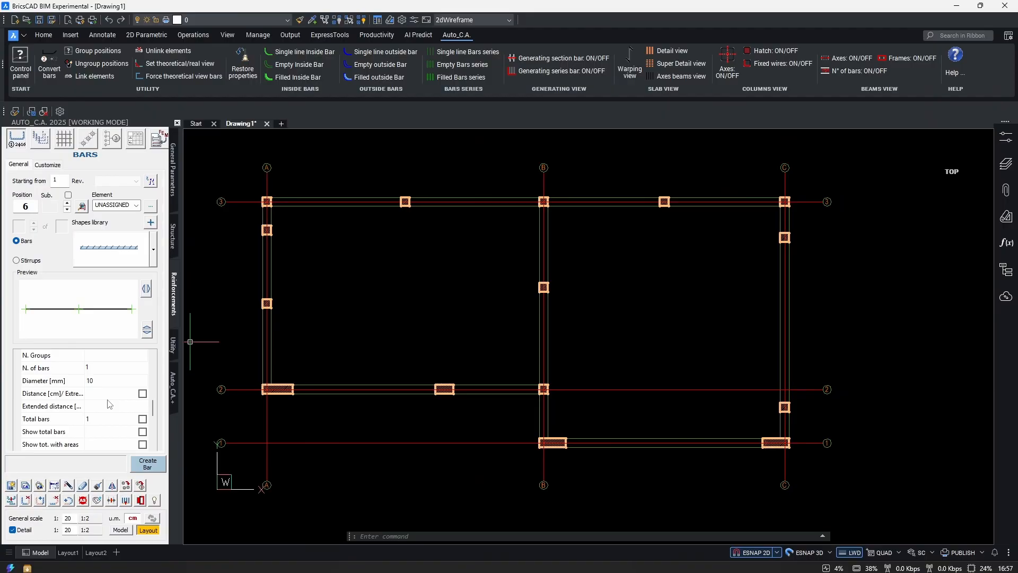
# - Set the new bar's distribution distance to 15 cm
pyautogui.moveTo(690, 346)
pyautogui.mouseDown(button='middle')
pyautogui.moveTo(710, 367)
pyautogui.moveTo(737, 346)
pyautogui.mouseUp(button='middle')
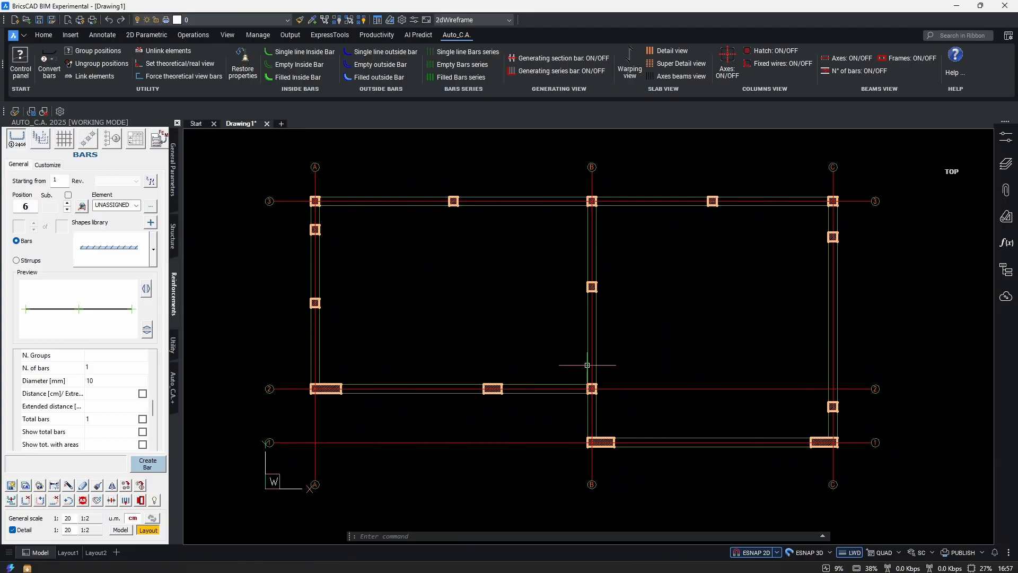
pyautogui.click(101, 396)
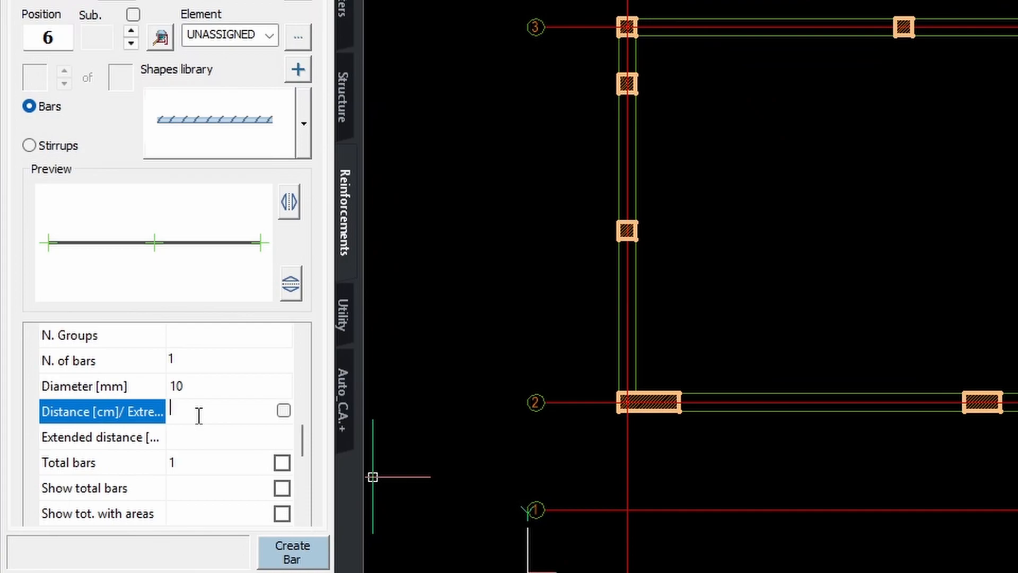
pyautogui.write('15')
pyautogui.press('Return')
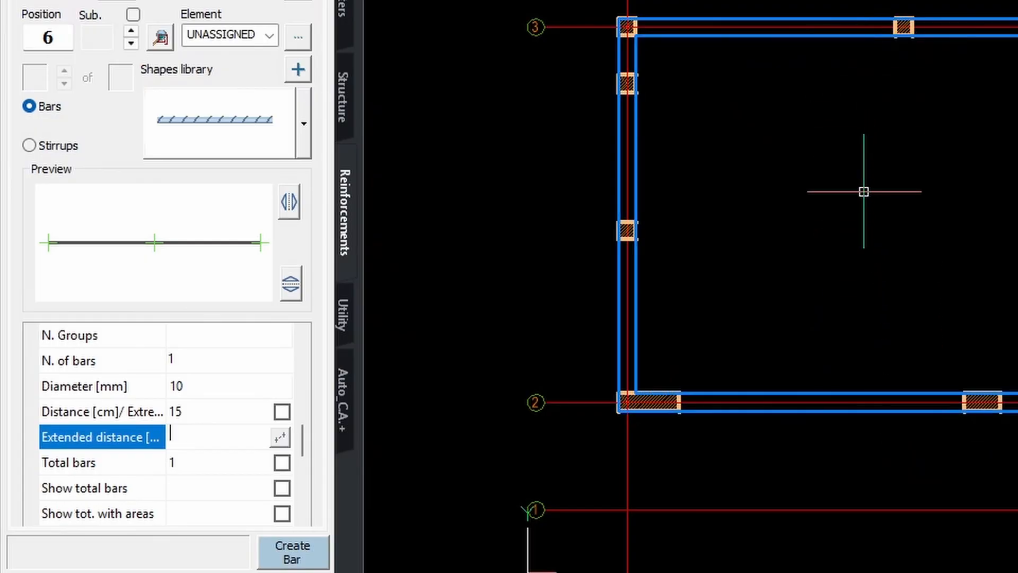
# - Define the bar's extended distance by picking vertically between the inner beam edges at axes 2 and 3 in the A–B bay
pyautogui.click(279, 437)
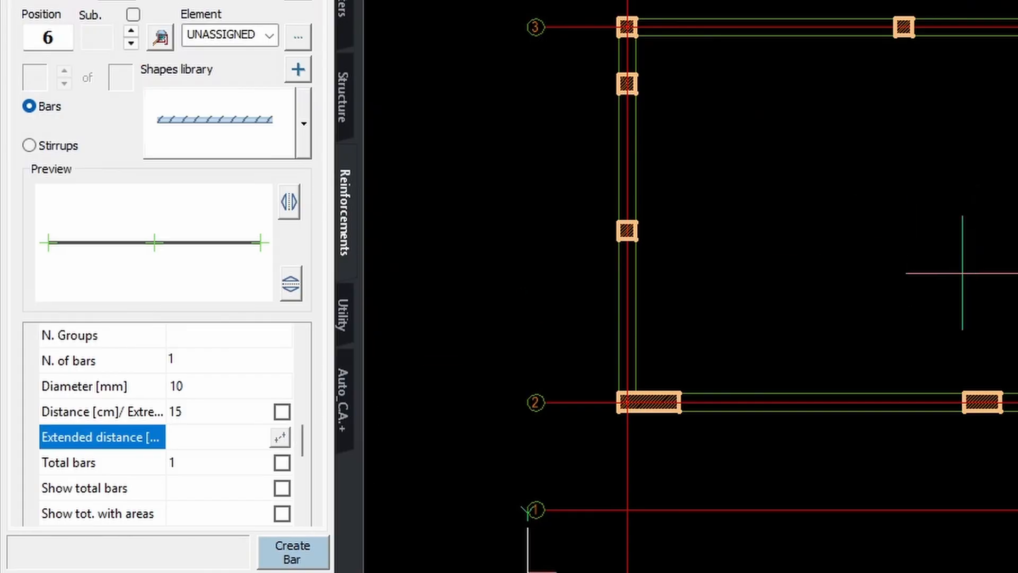
pyautogui.moveTo(830, 338); pyautogui.dragTo(846, 428, button='middle')
pyautogui.click(790, 468)
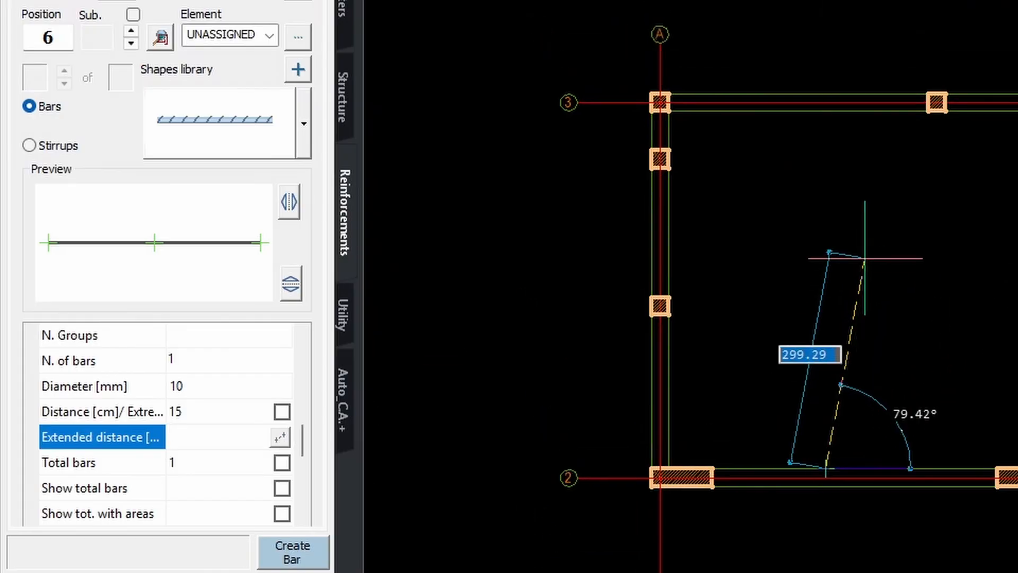
pyautogui.click(826, 110)
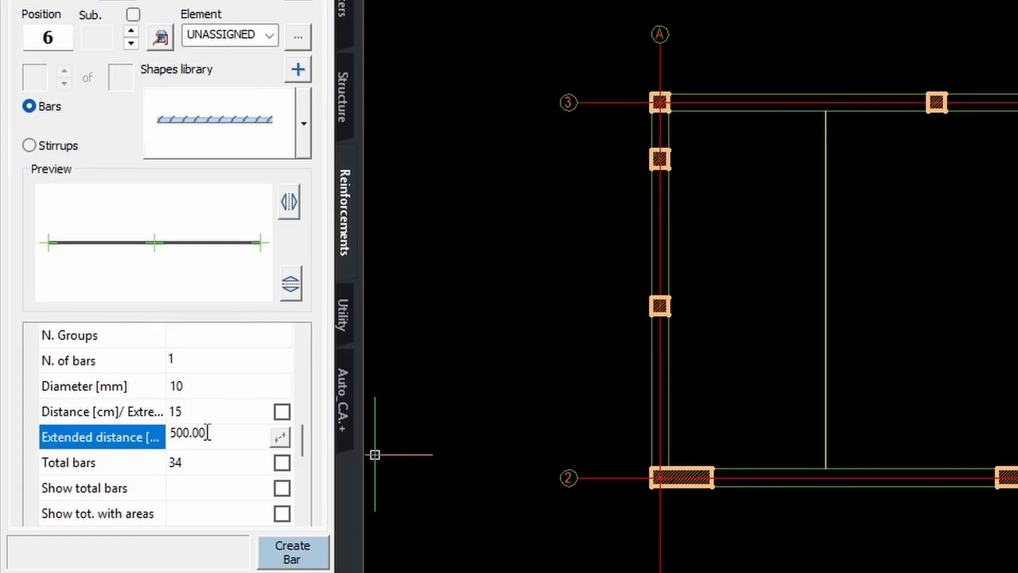
pyautogui.moveTo(208, 433); pyautogui.dragTo(158, 437)
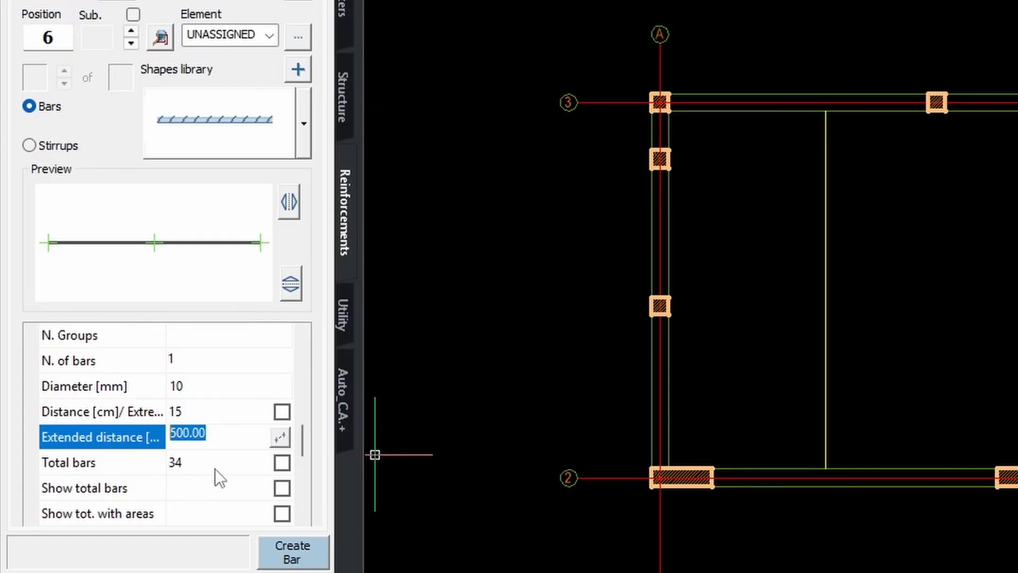
# - Review the new bar's distance, extended distance and total bars fields, along with its visualization options
pyautogui.click(190, 416)
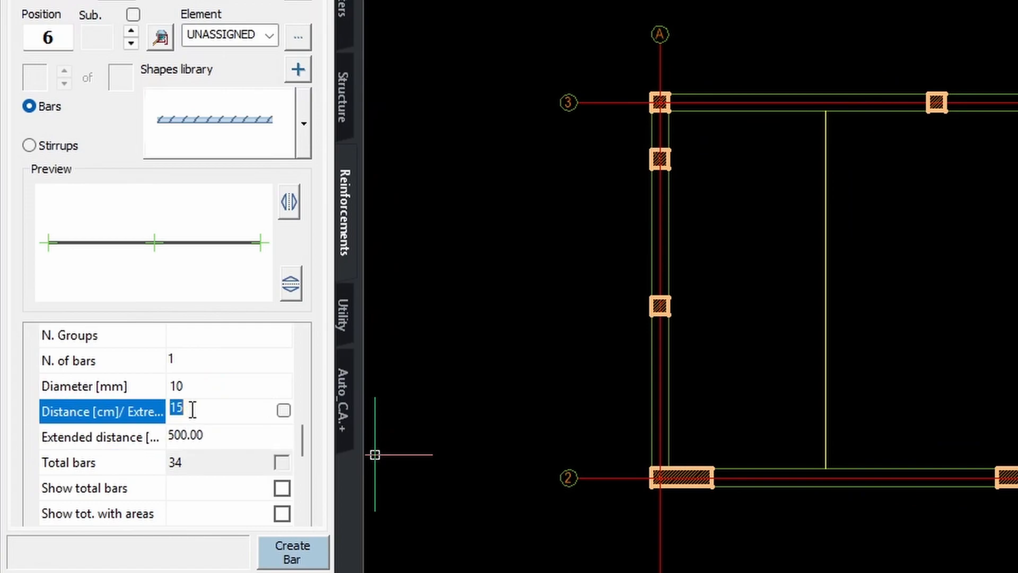
pyautogui.click(219, 412)
pyautogui.click(200, 463)
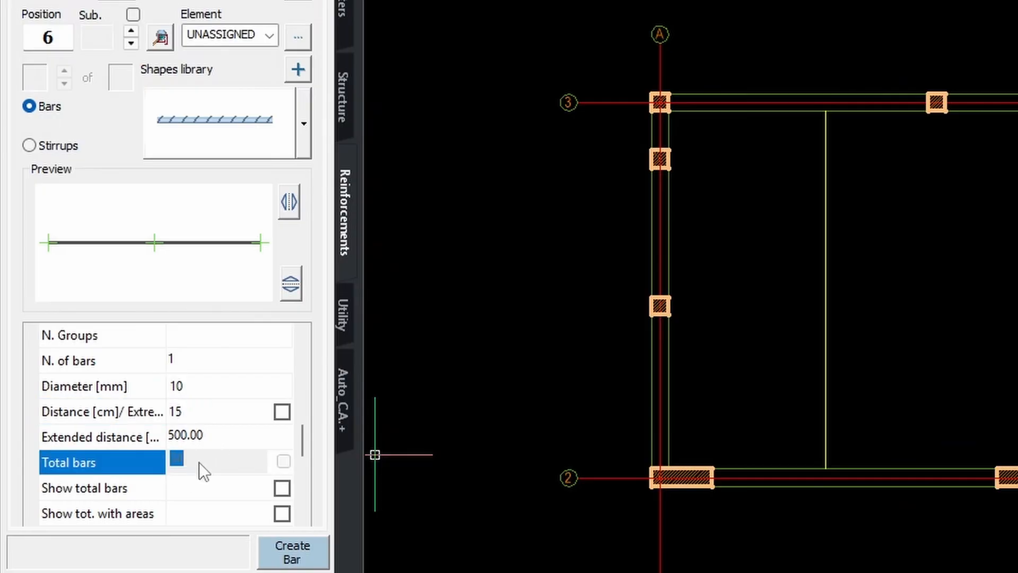
pyautogui.scroll(1, 199, 463)
pyautogui.scroll(-1, 245, 480)
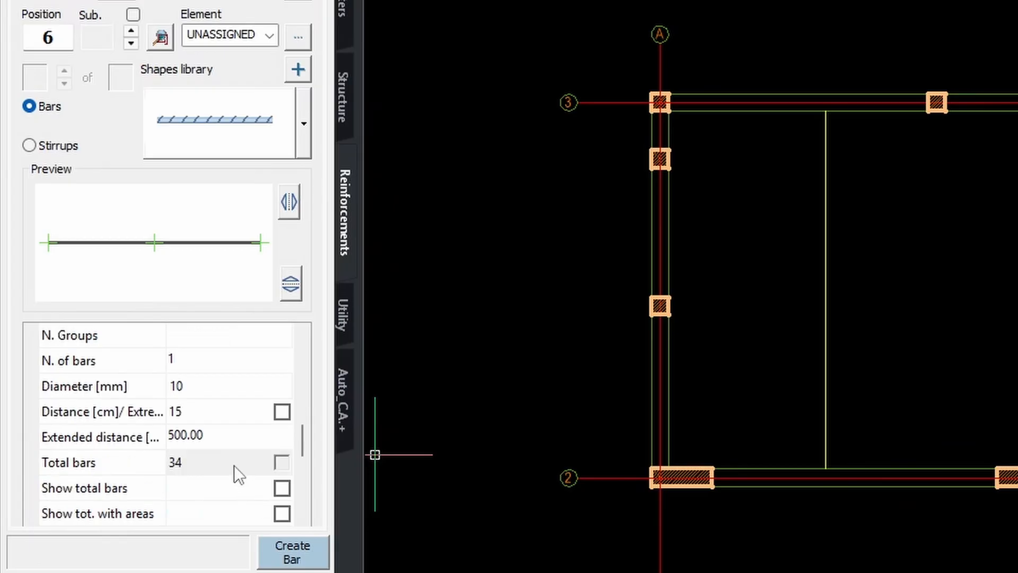
pyautogui.scroll(-4, 234, 465)
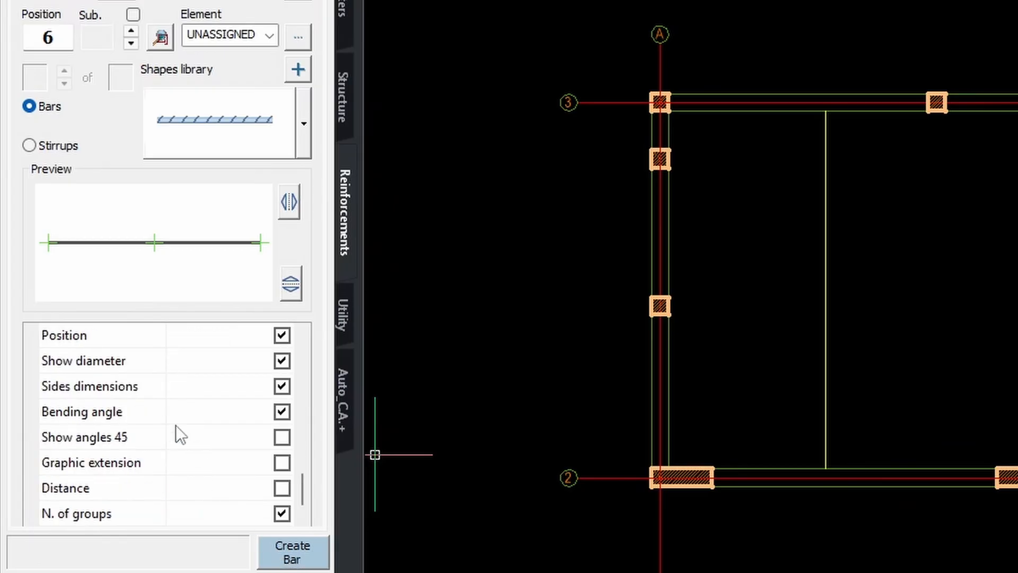
pyautogui.scroll(5, 201, 432)
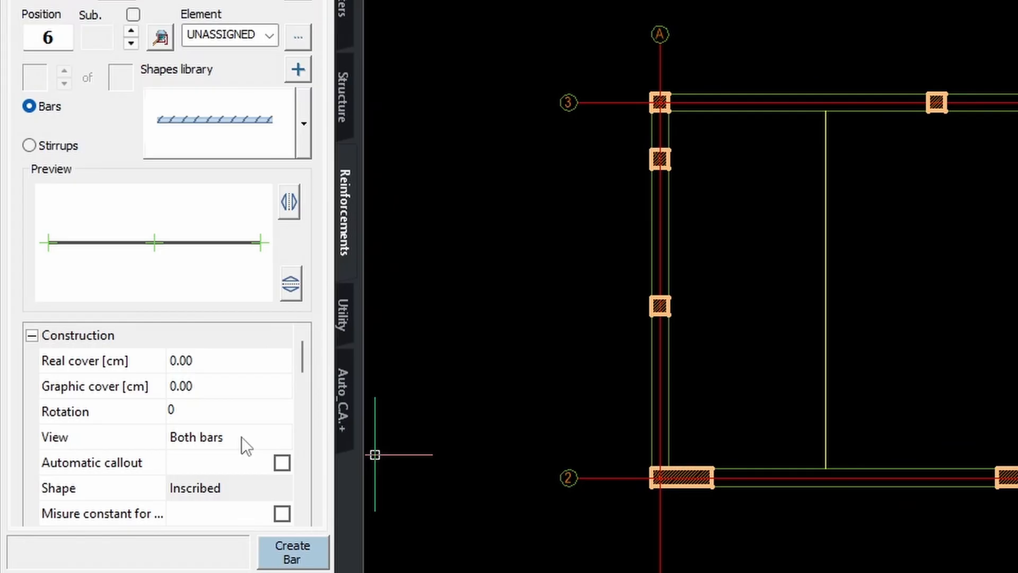
# - Set the bar's view to Bar outside section and place the 300 cm bar horizontally from axis A between axes 2 and 3
pyautogui.click(241, 437)
pyautogui.click(241, 437)
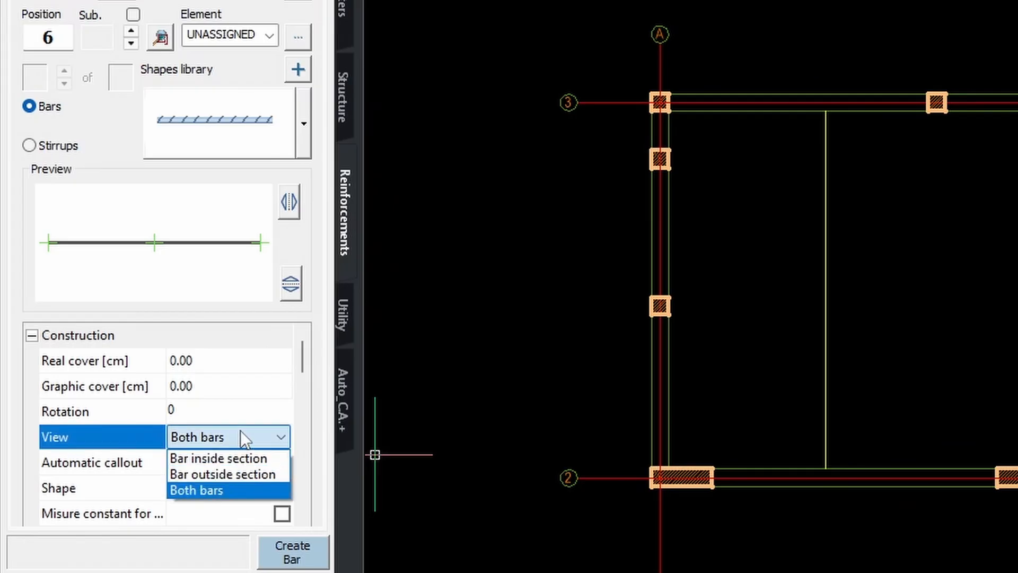
pyautogui.click(212, 474)
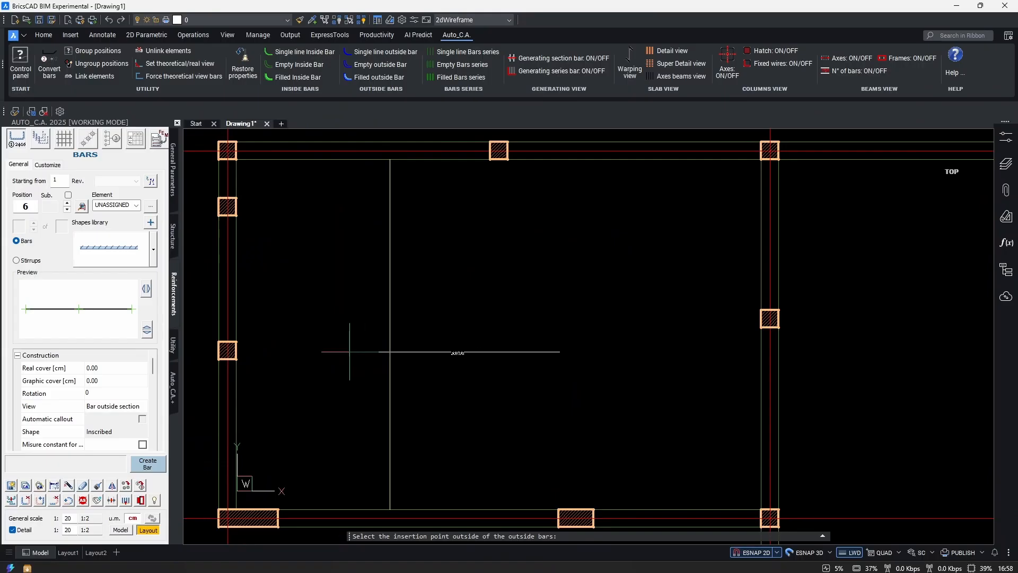
pyautogui.click(260, 307)
pyautogui.scroll(1, 371, 357)
pyautogui.moveTo(329, 358); pyautogui.dragTo(382, 365, button='middle')
pyautogui.scroll(-1, 383, 365)
# - Modify the placed slab bar (MODIFYCA) and turn on its graphic extension display
pyautogui.write('md')
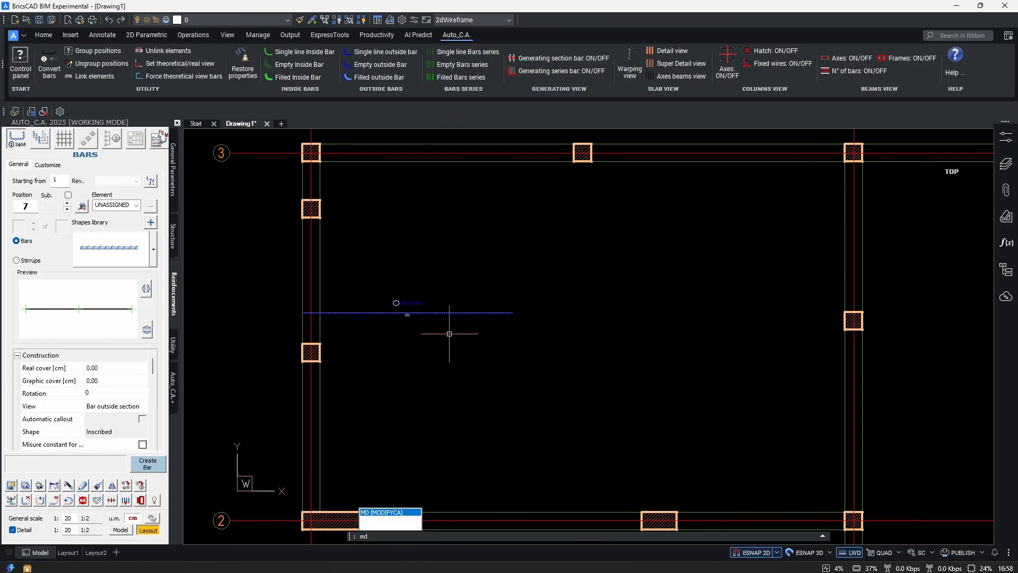
pyautogui.press('Return')
pyautogui.click(495, 292)
pyautogui.click(461, 355)
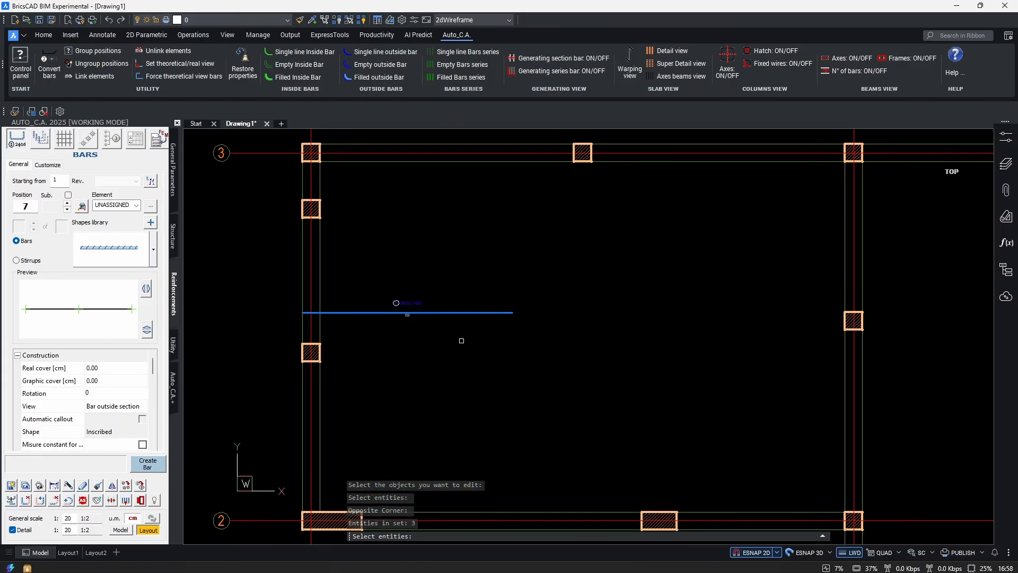
pyautogui.press('Return')
pyautogui.moveTo(534, 385); pyautogui.dragTo(546, 386, button='middle')
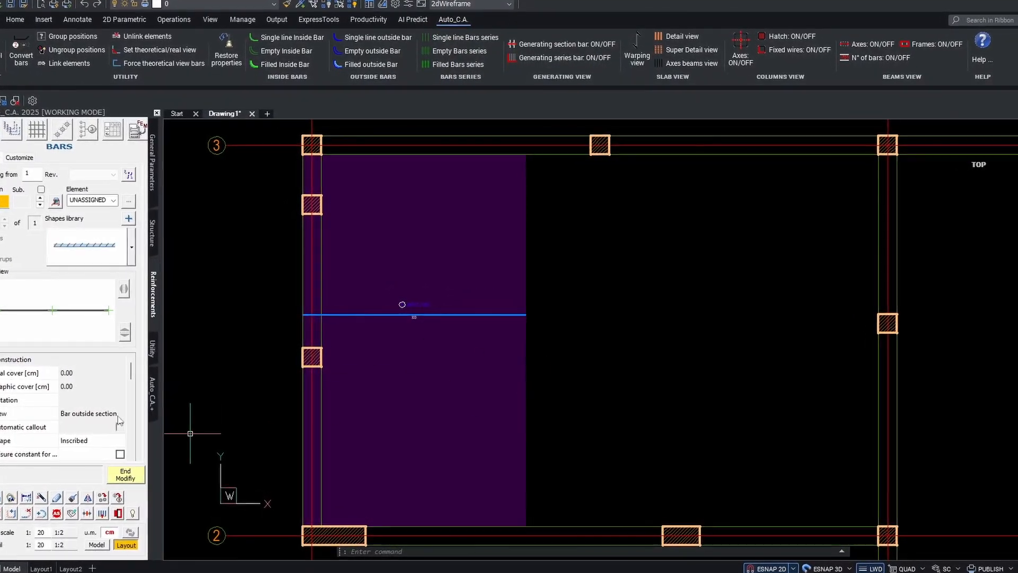
pyautogui.scroll(-3, 107, 419)
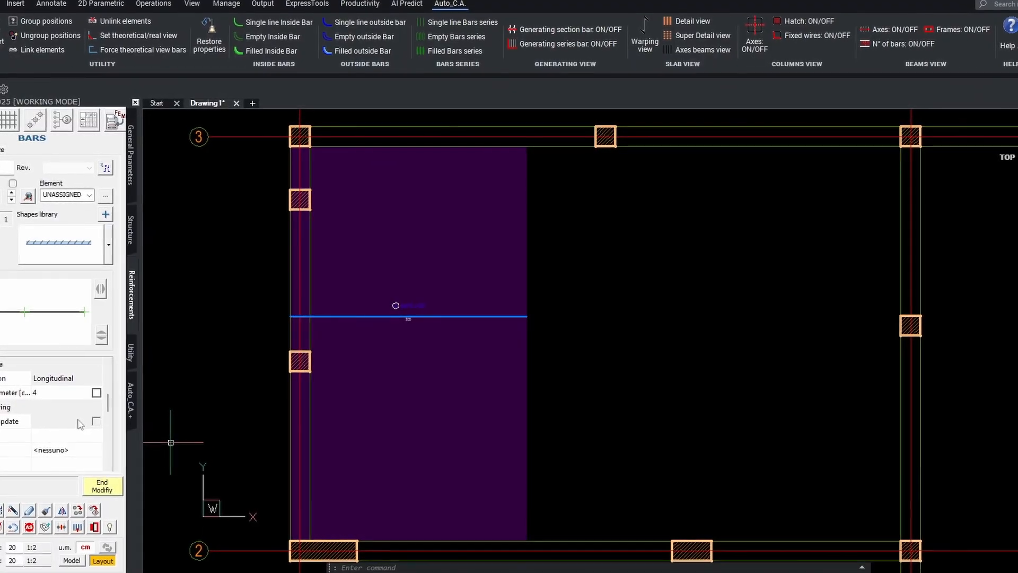
pyautogui.scroll(-3, 80, 425)
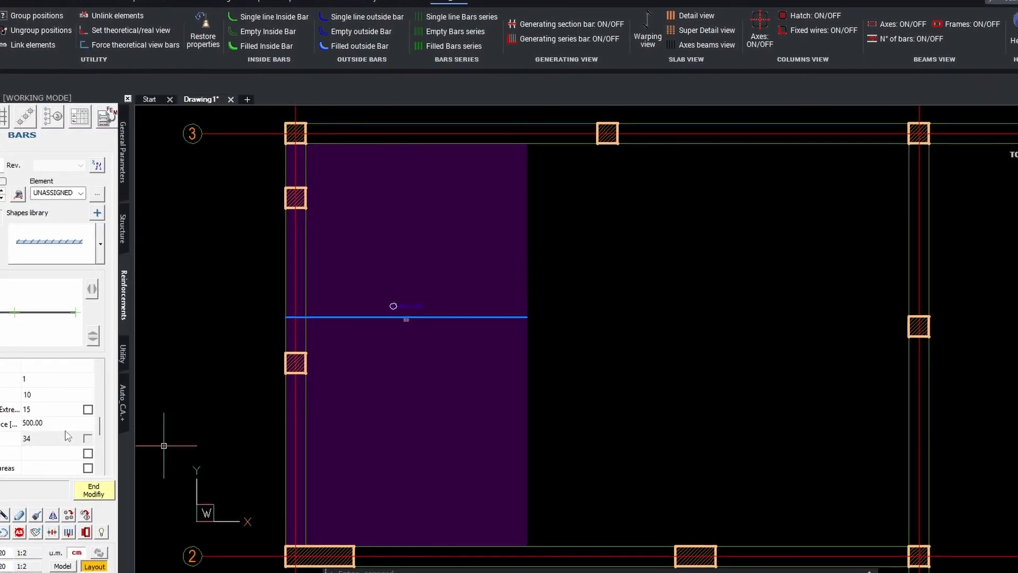
pyautogui.scroll(-3, 67, 436)
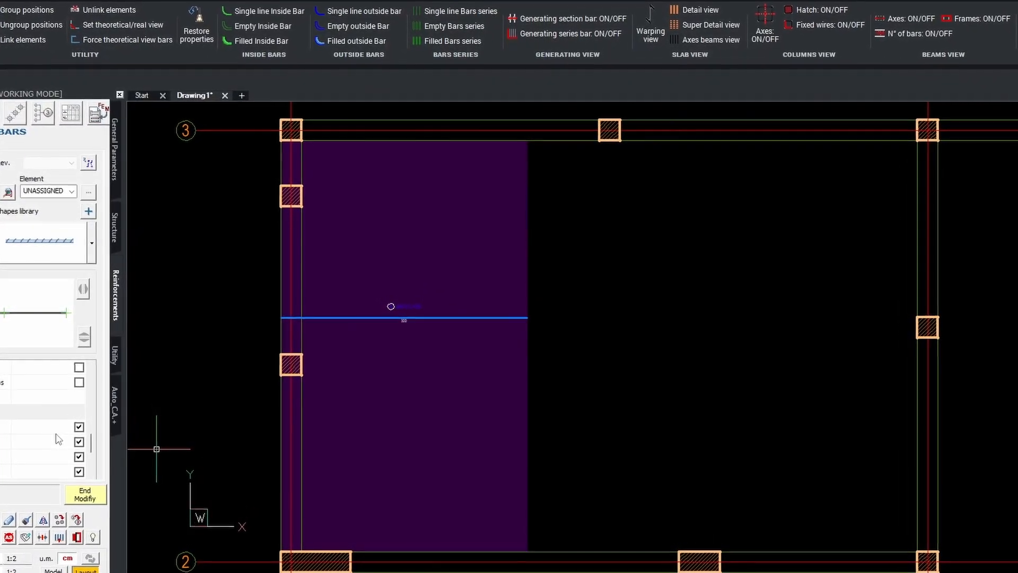
pyautogui.scroll(-3, 56, 438)
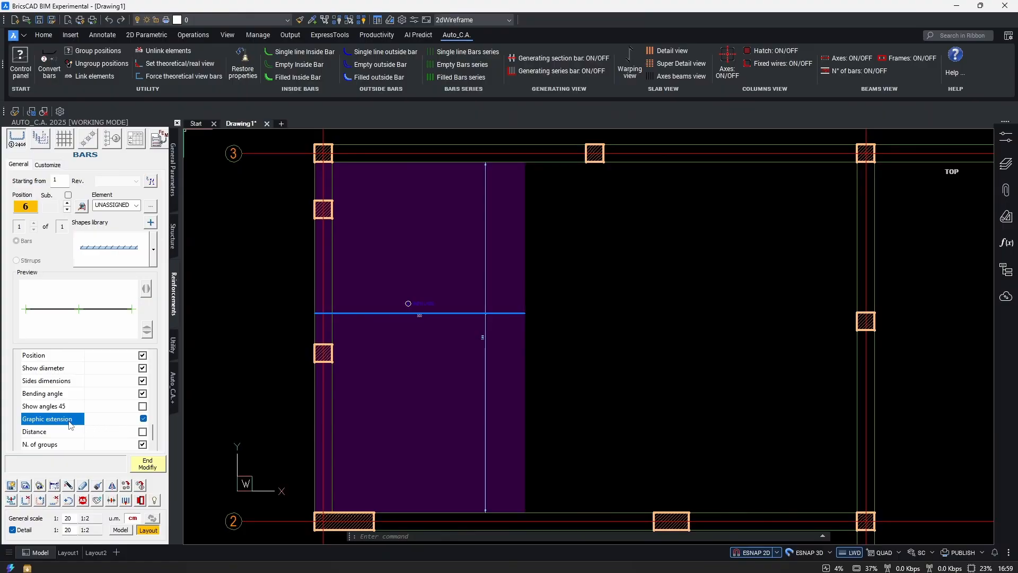
# - Check both ends of the bar's graphic extension line against the beams at axes 3 and 2 and finish modifying the bar
pyautogui.moveTo(483, 307)
pyautogui.mouseDown(button='middle')
pyautogui.moveTo(465, 402)
pyautogui.moveTo(502, 199)
pyautogui.mouseUp(button='middle')
pyautogui.scroll(5, 466, 247)
pyautogui.scroll(-4, 471, 288)
pyautogui.moveTo(487, 427); pyautogui.dragTo(482, 255, button='middle')
pyautogui.scroll(4, 473, 414)
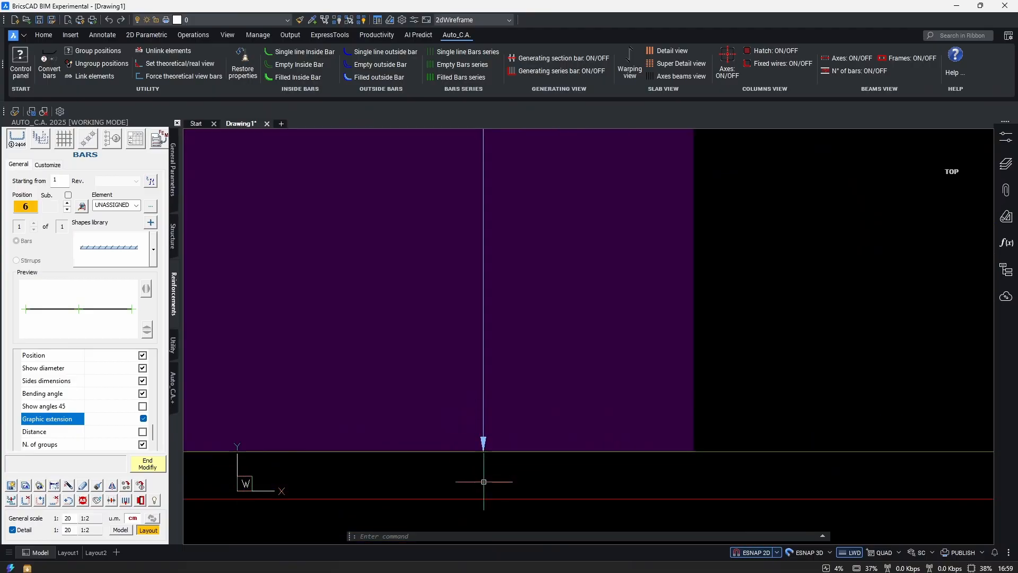
pyautogui.scroll(-9, 478, 439)
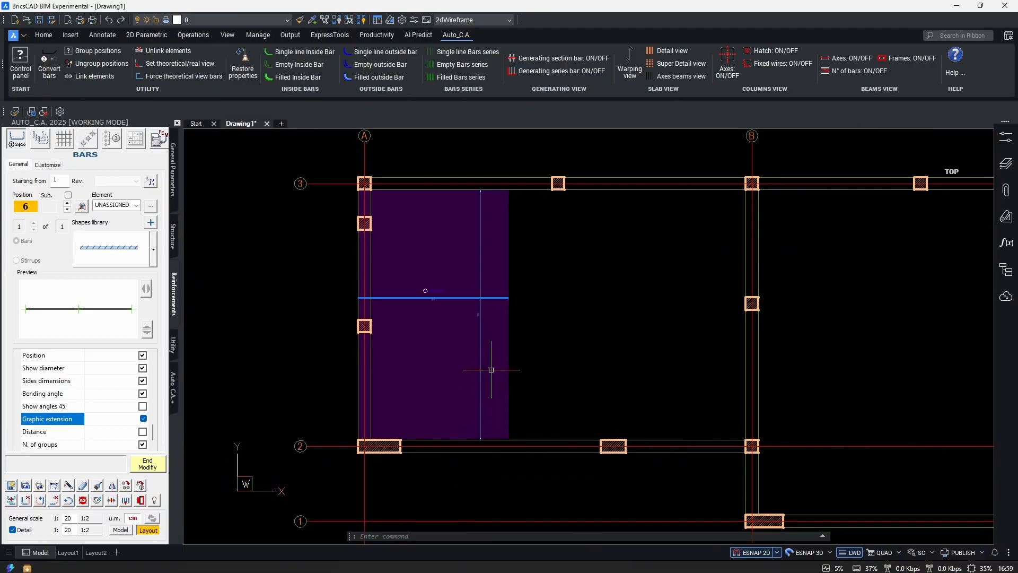
pyautogui.moveTo(482, 189); pyautogui.dragTo(479, 302, button='middle')
pyautogui.scroll(3, 479, 302)
pyautogui.scroll(-6, 480, 324)
pyautogui.moveTo(483, 421); pyautogui.dragTo(482, 367, button='middle')
pyautogui.scroll(3, 481, 368)
pyautogui.moveTo(483, 322); pyautogui.dragTo(472, 407, button='middle')
pyautogui.click(148, 467)
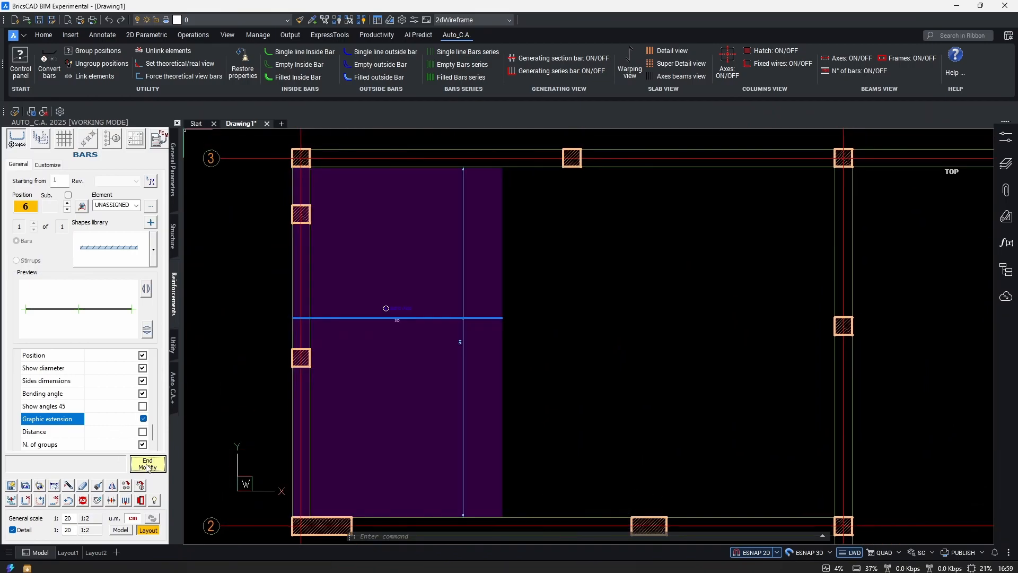
# - Open the slab bar in position 6 for modification and go to its number, diameter and distance settings
pyautogui.scroll(4, 408, 335)
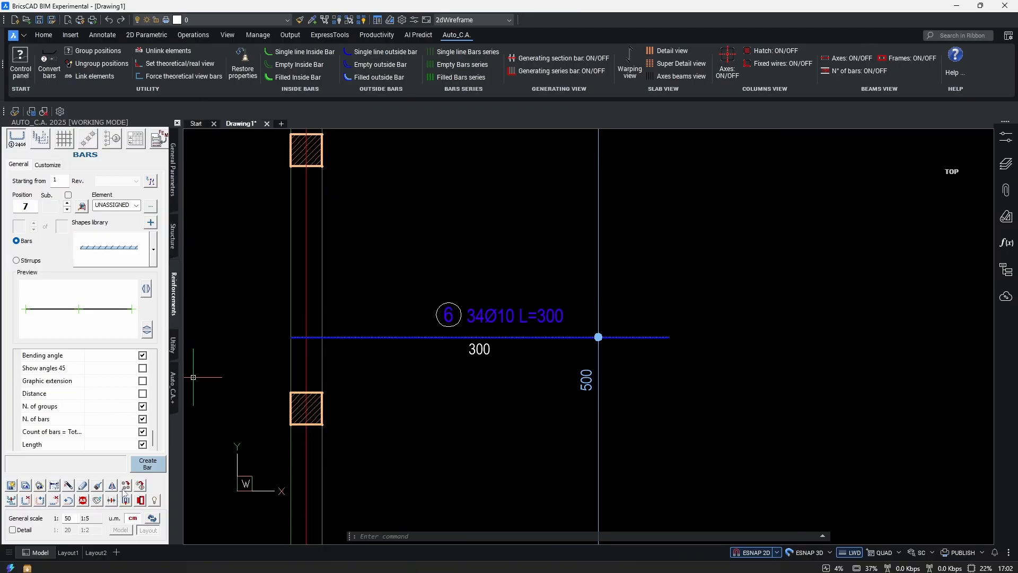
pyautogui.click(408, 311)
pyautogui.click(391, 352)
pyautogui.rightClick(397, 347)
pyautogui.moveTo(461, 532)
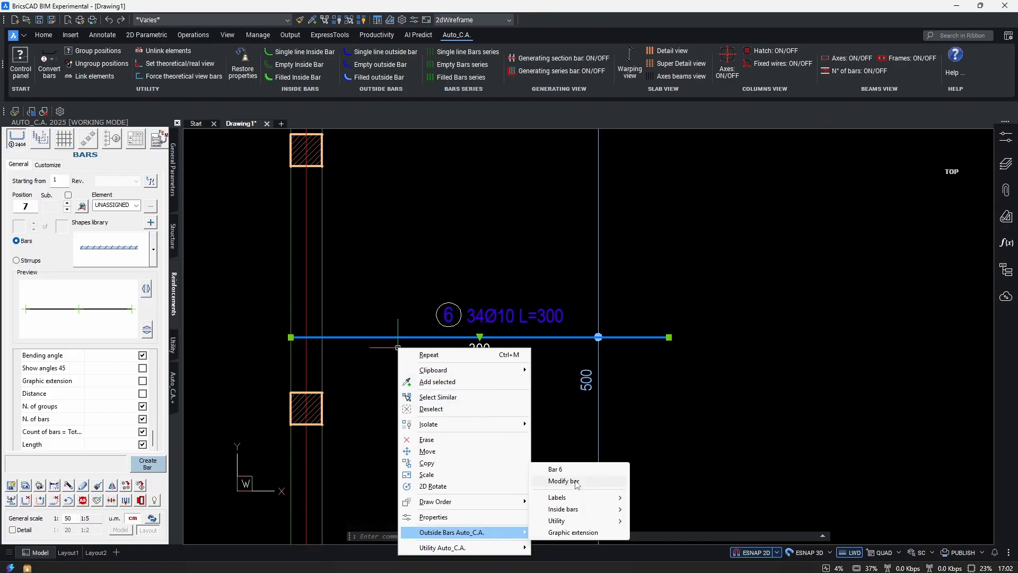
pyautogui.click(576, 484)
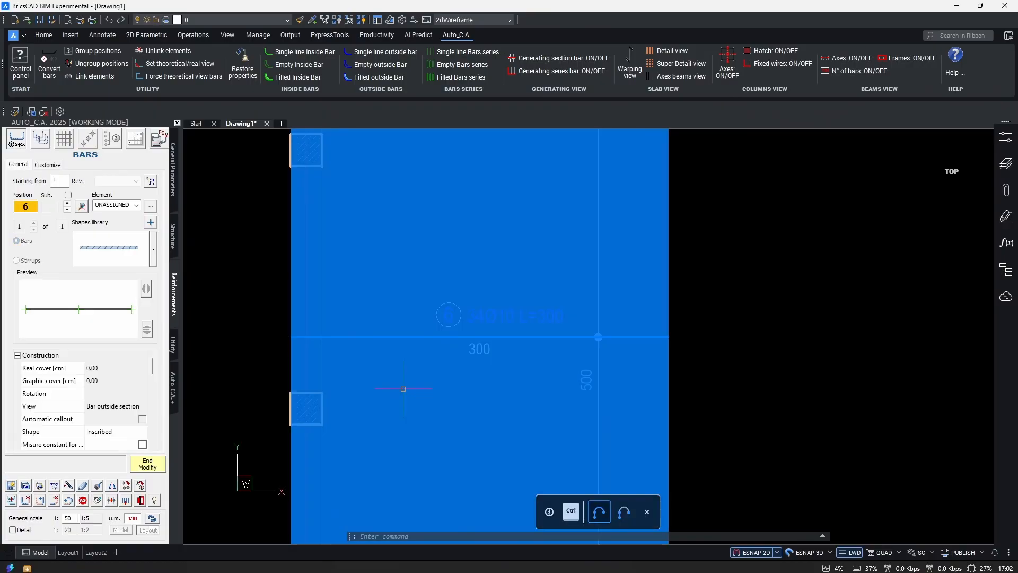
pyautogui.scroll(-5, 111, 421)
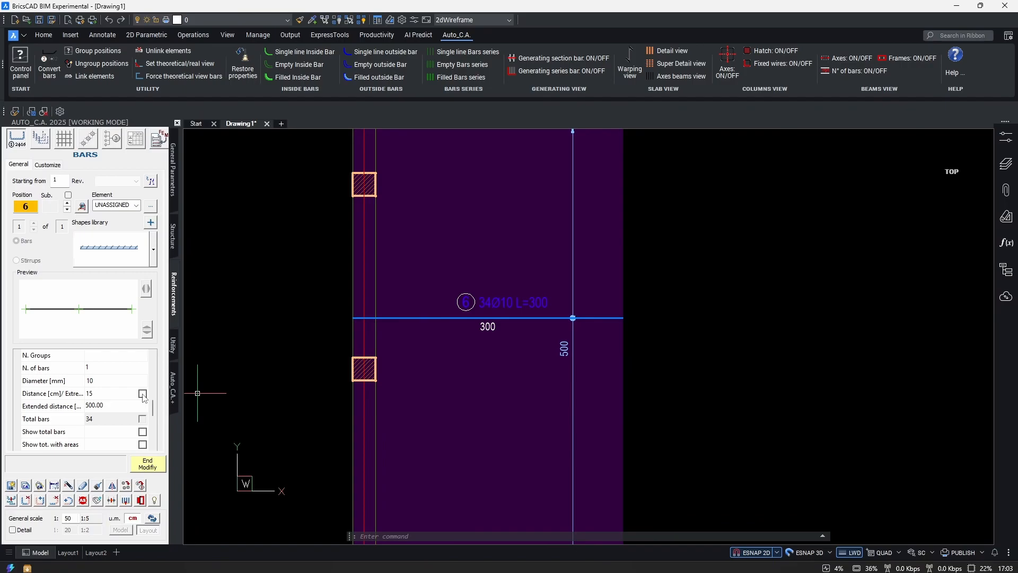
# - Turn on the extreme option for the bar's 15 cm distance and inspect the extension line's ends at axes 3 and 2
pyautogui.click(142, 394)
pyautogui.click(142, 394)
pyautogui.moveTo(577, 266); pyautogui.dragTo(555, 468, button='middle')
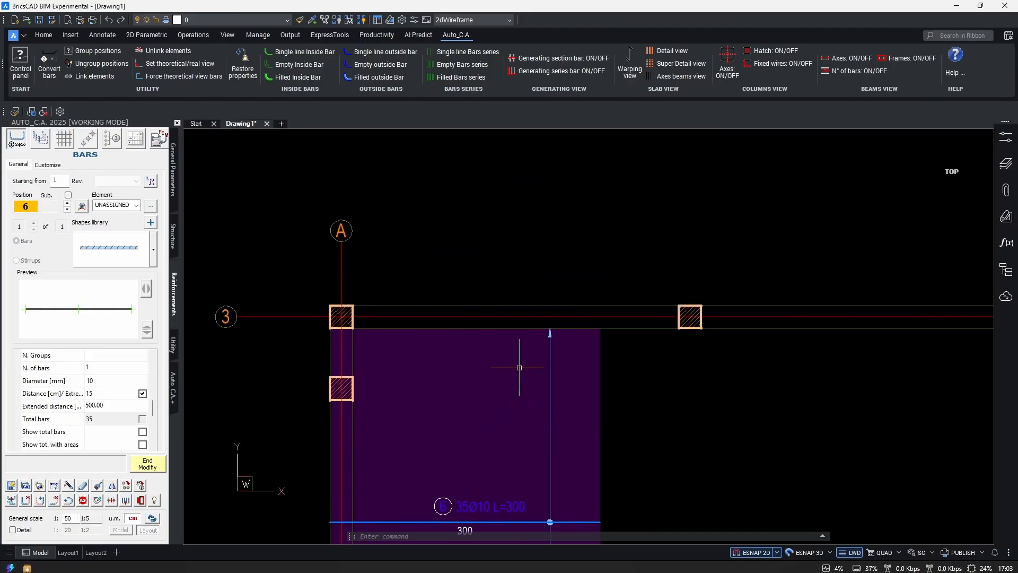
pyautogui.scroll(2, 538, 337)
pyautogui.scroll(-3, 578, 302)
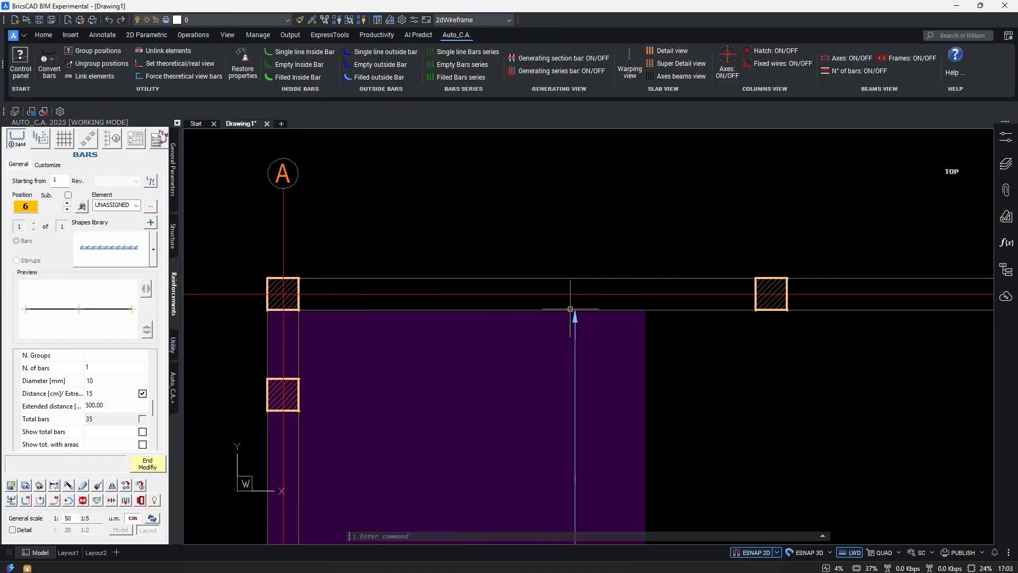
pyautogui.moveTo(575, 307); pyautogui.dragTo(555, 270, button='middle')
pyautogui.scroll(-3, 537, 260)
pyautogui.scroll(4, 509, 397)
pyautogui.scroll(1, 518, 395)
pyautogui.scroll(-5, 439, 387)
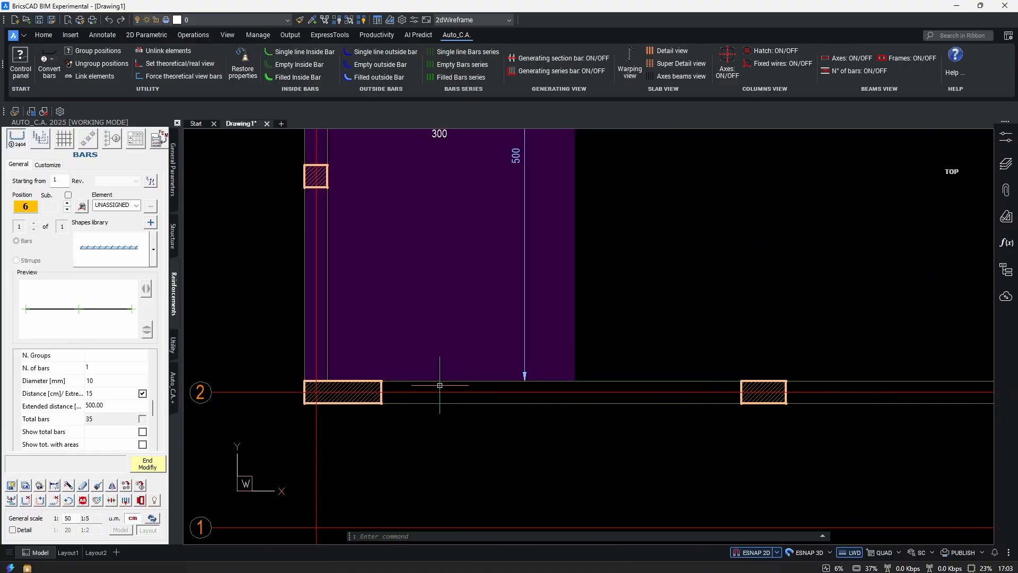
pyautogui.scroll(5, 477, 135)
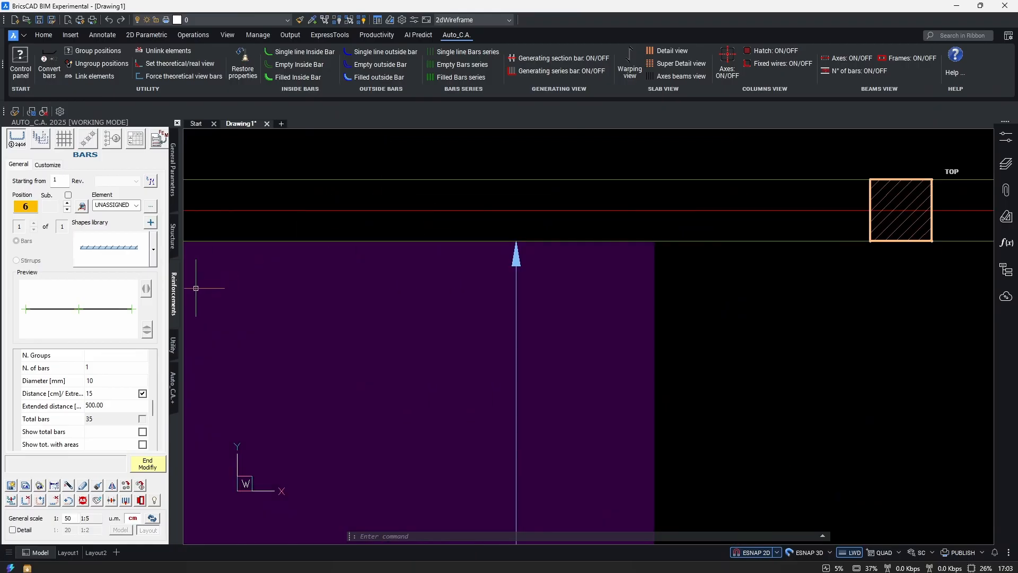
# - Turn off the extreme option for the bar's 15 cm distance and compare both ends of the extension line
pyautogui.click(142, 393)
pyautogui.scroll(-6, 496, 355)
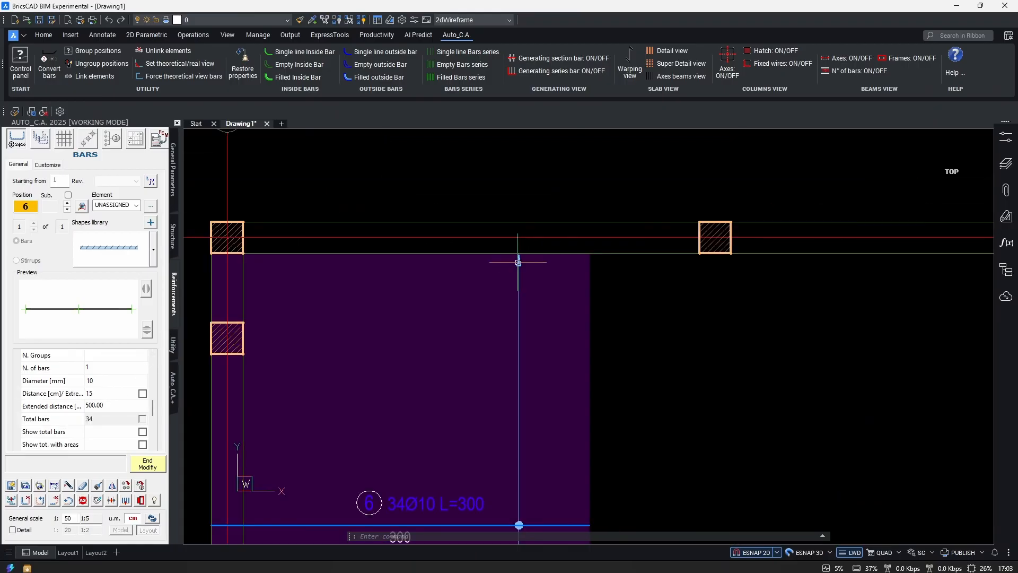
pyautogui.scroll(1, 513, 384)
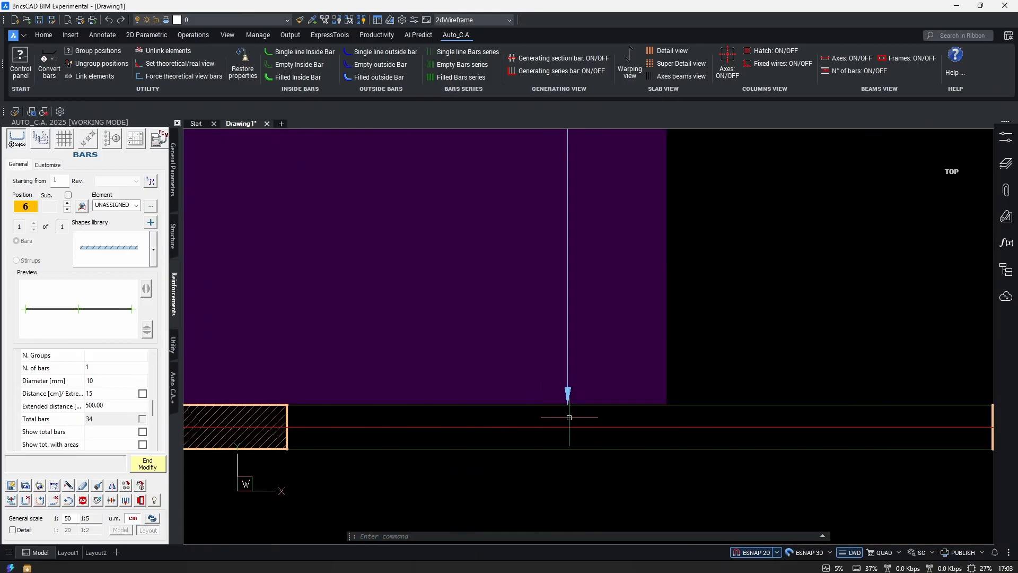
pyautogui.scroll(-2, 469, 407)
pyautogui.moveTo(600, 300); pyautogui.dragTo(584, 439, button='middle')
pyautogui.moveTo(582, 164); pyautogui.dragTo(573, 274, button='middle')
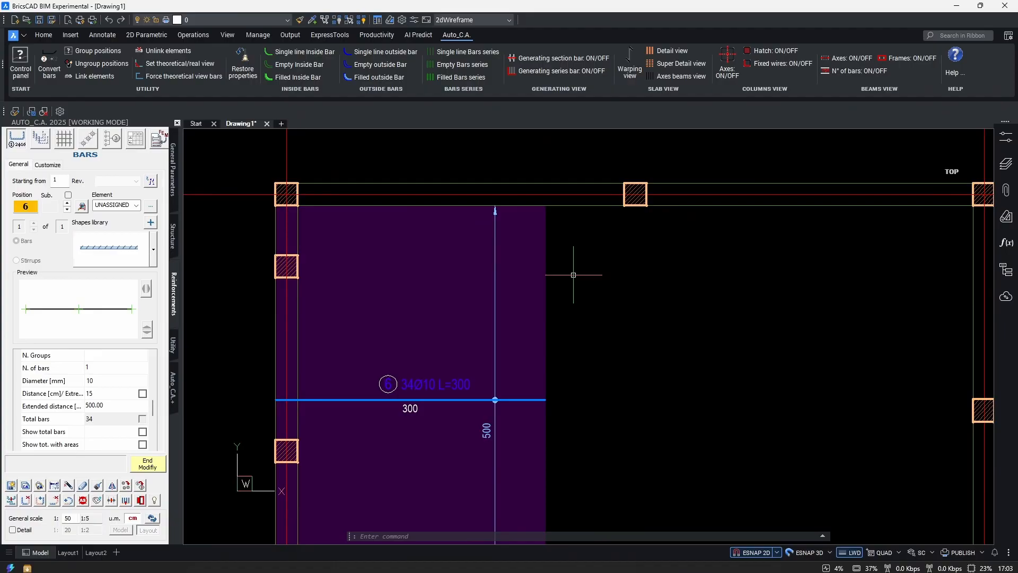
pyautogui.scroll(-2, 477, 249)
pyautogui.scroll(1, 477, 364)
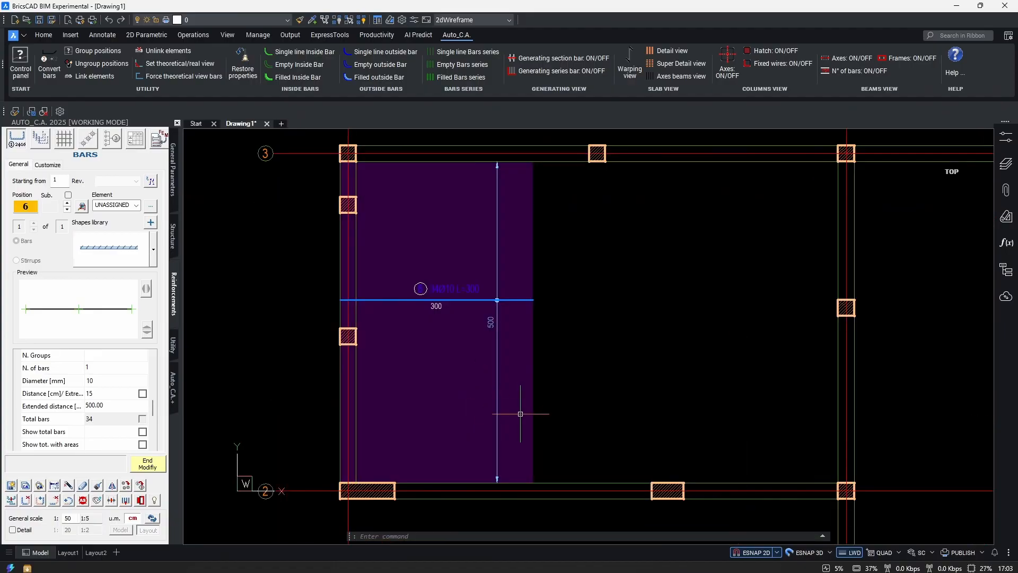
pyautogui.scroll(2, 509, 446)
pyautogui.scroll(-1, 552, 416)
pyautogui.scroll(2, 520, 439)
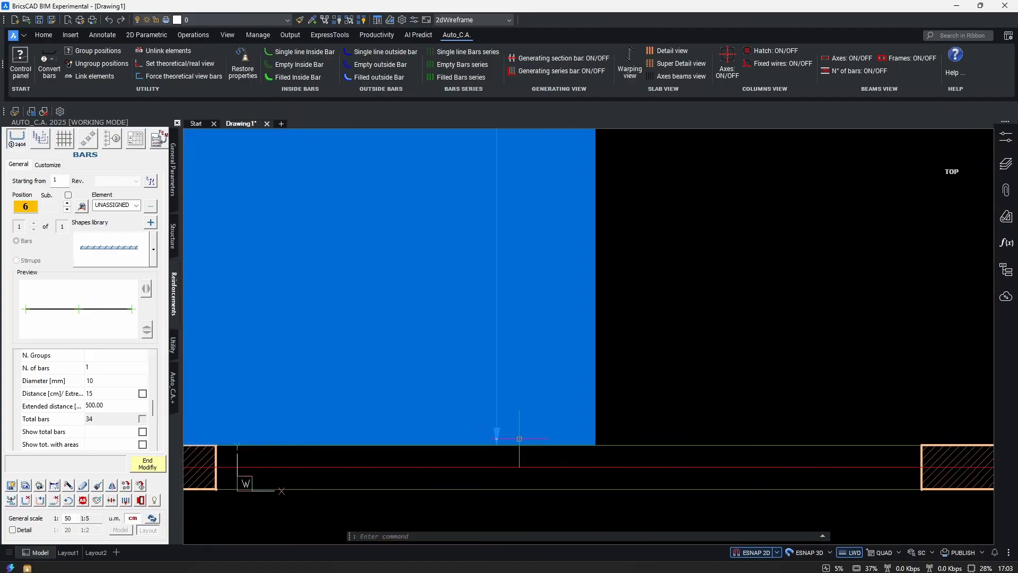
pyautogui.scroll(-2, 519, 438)
pyautogui.moveTo(592, 249)
pyautogui.mouseDown(button='middle')
pyautogui.moveTo(574, 414)
pyautogui.moveTo(561, 373)
pyautogui.mouseUp(button='middle')
pyautogui.scroll(-1, 574, 414)
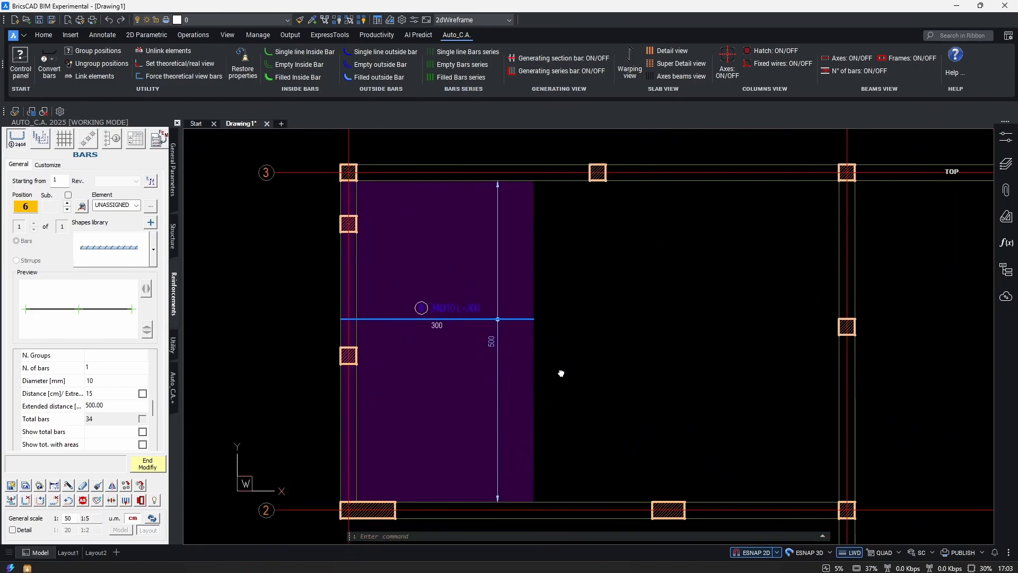
# - Turn the distance's extreme option on to check the bar's callout, and turn it off again
pyautogui.click(142, 394)
pyautogui.scroll(4, 428, 303)
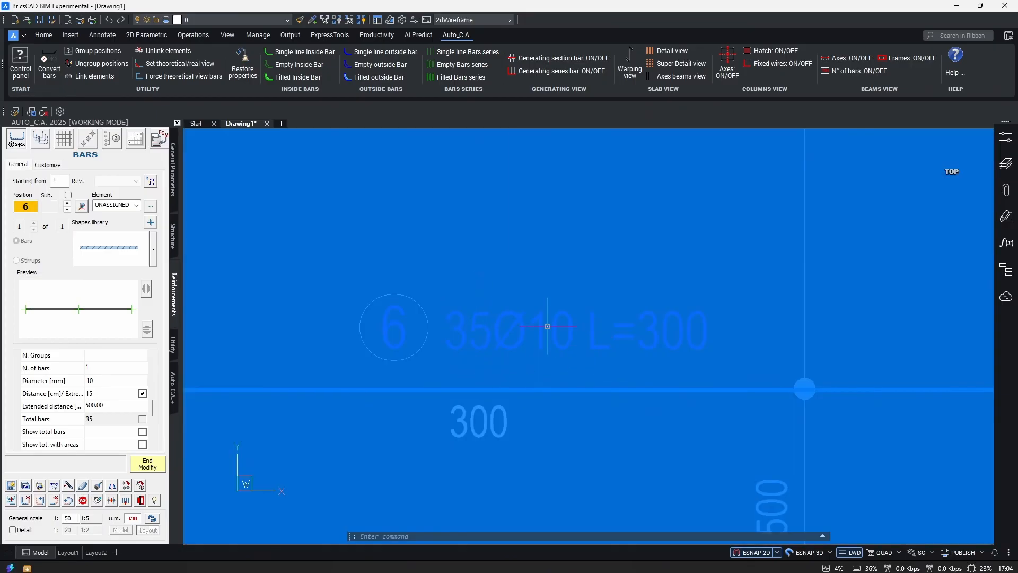
pyautogui.scroll(-4, 547, 327)
pyautogui.moveTo(620, 428); pyautogui.dragTo(633, 430, button='middle')
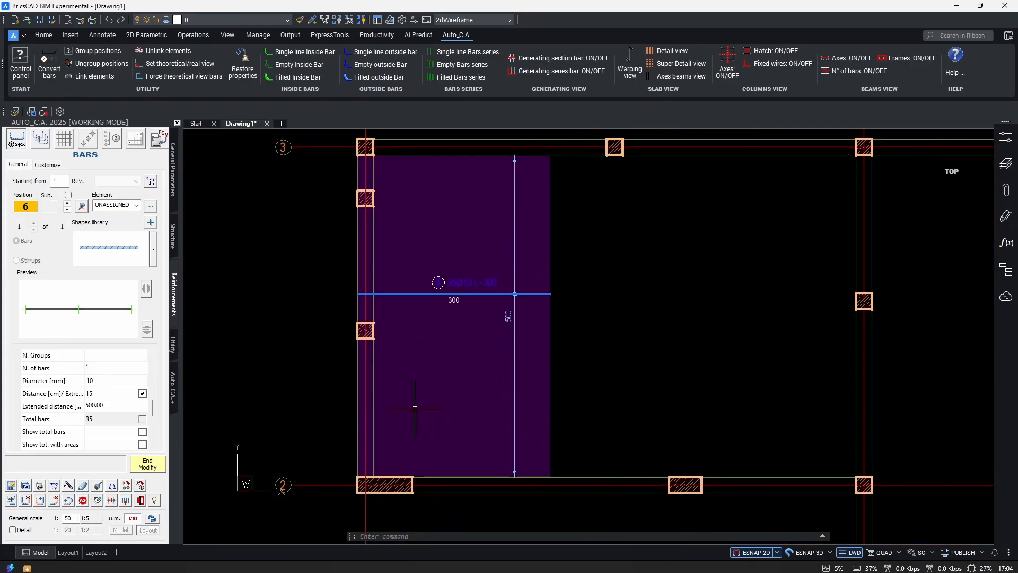
pyautogui.click(142, 393)
# - Review the bar's visualization options, from Real View through Graphic extension, Distance and N. of bars
pyautogui.scroll(-3, 142, 401)
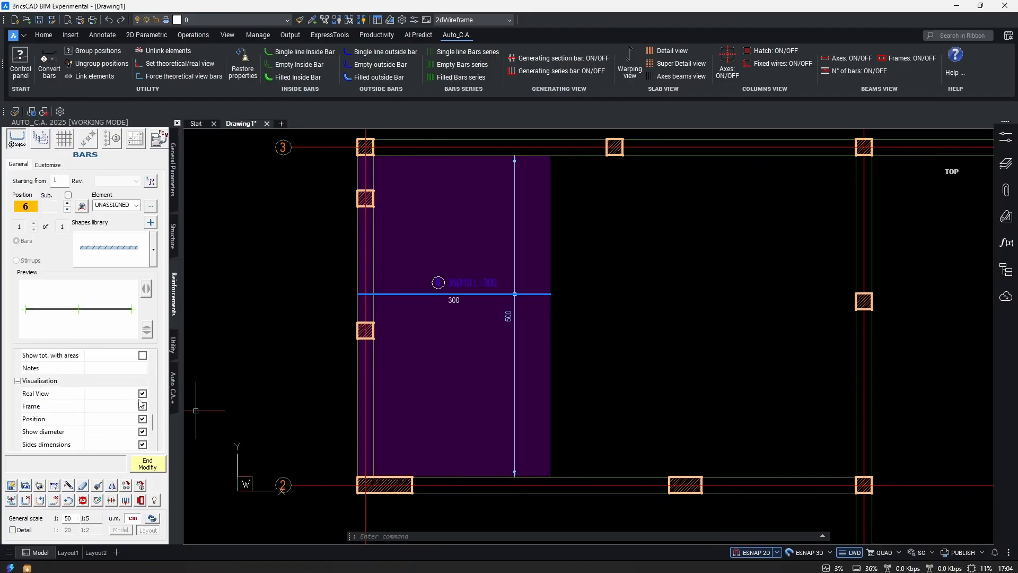
pyautogui.scroll(-3, 138, 405)
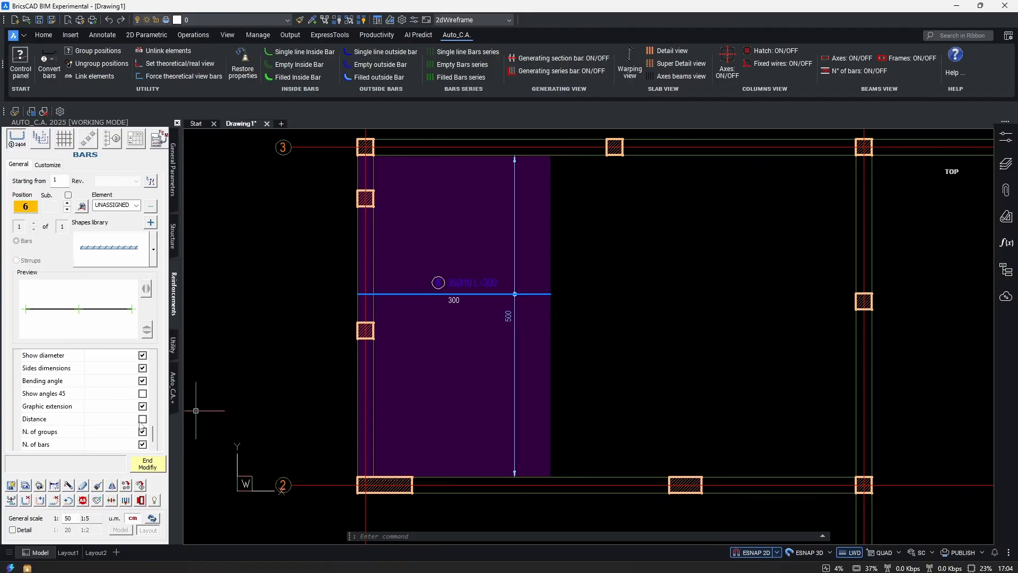
pyautogui.scroll(3, 117, 429)
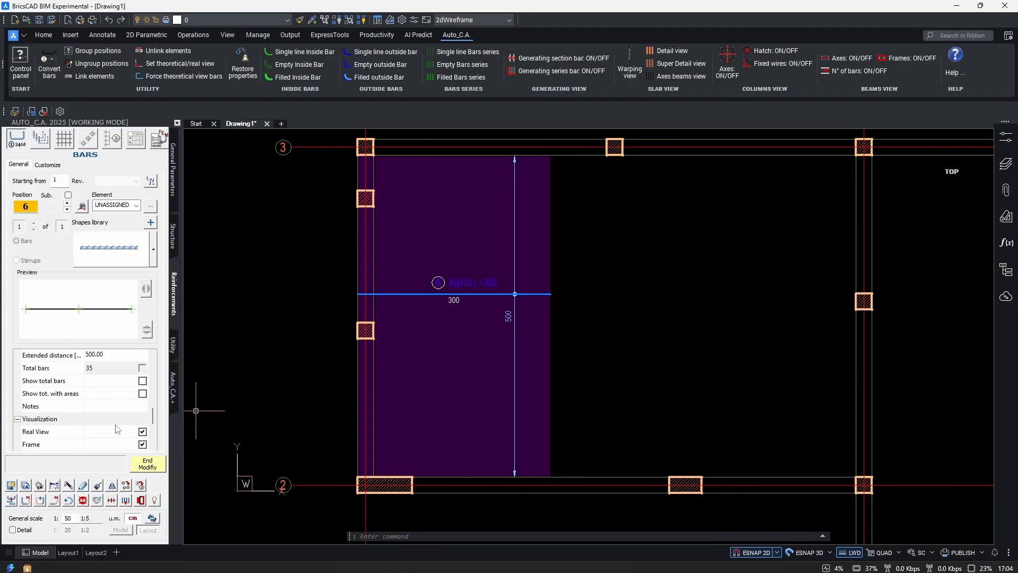
pyautogui.scroll(-1, 84, 426)
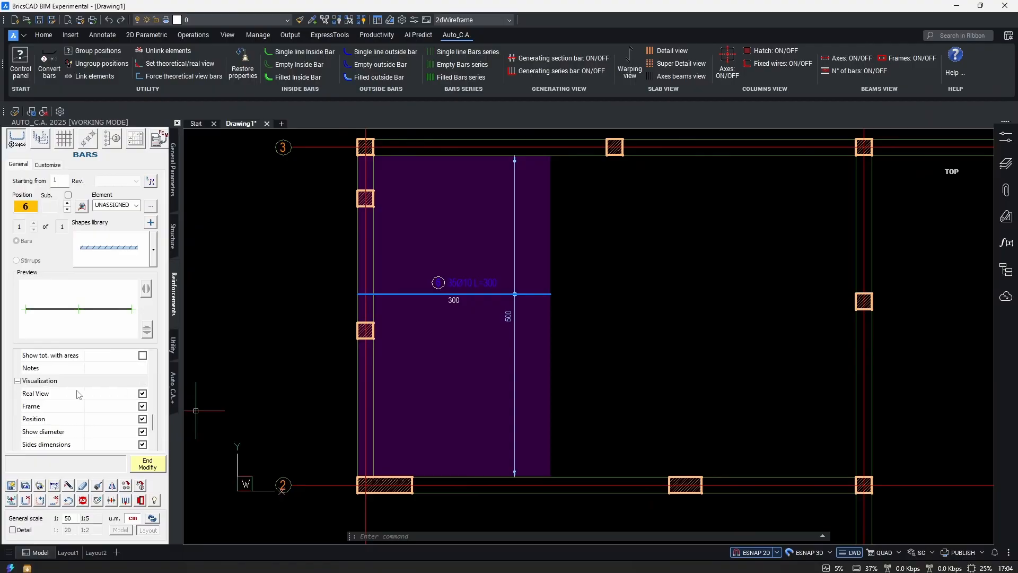
pyautogui.scroll(-1, 88, 403)
pyautogui.scroll(1, 111, 397)
pyautogui.scroll(-1, 124, 418)
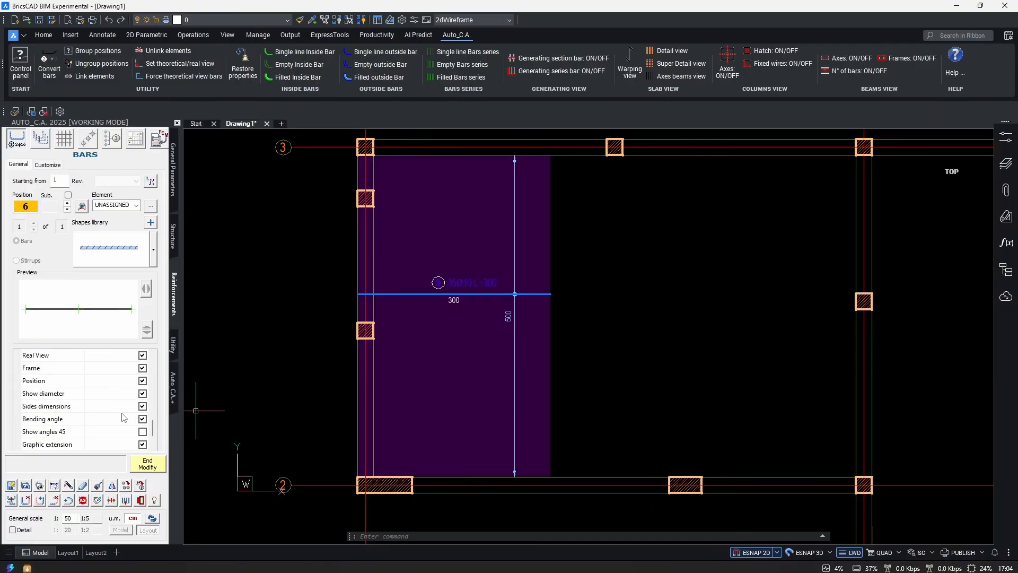
# - Turn Real View off for the slab bar in position 6, turn it back on, and inspect the bar up close
pyautogui.scroll(5, 441, 265)
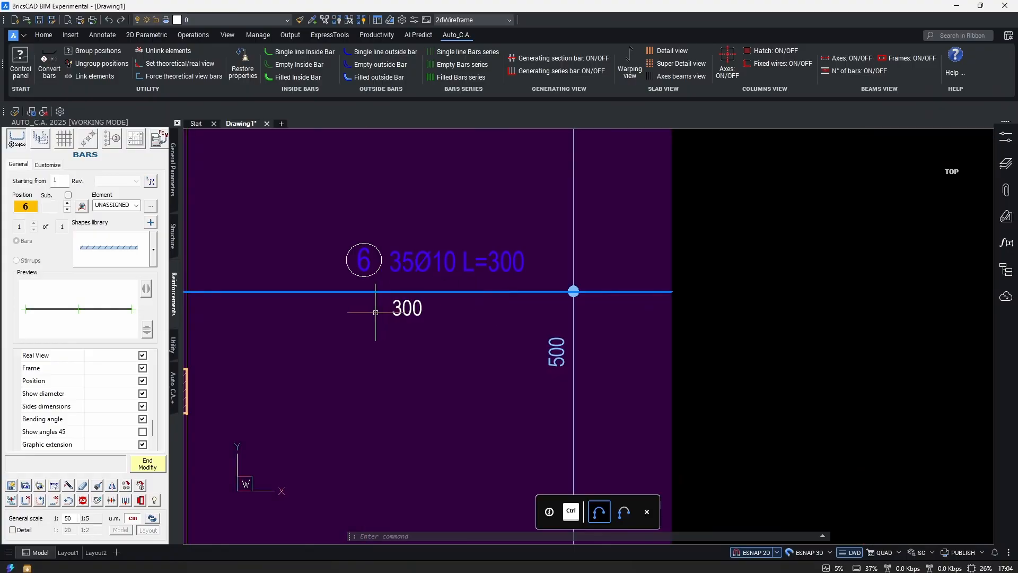
pyautogui.scroll(1, 139, 399)
pyautogui.click(143, 394)
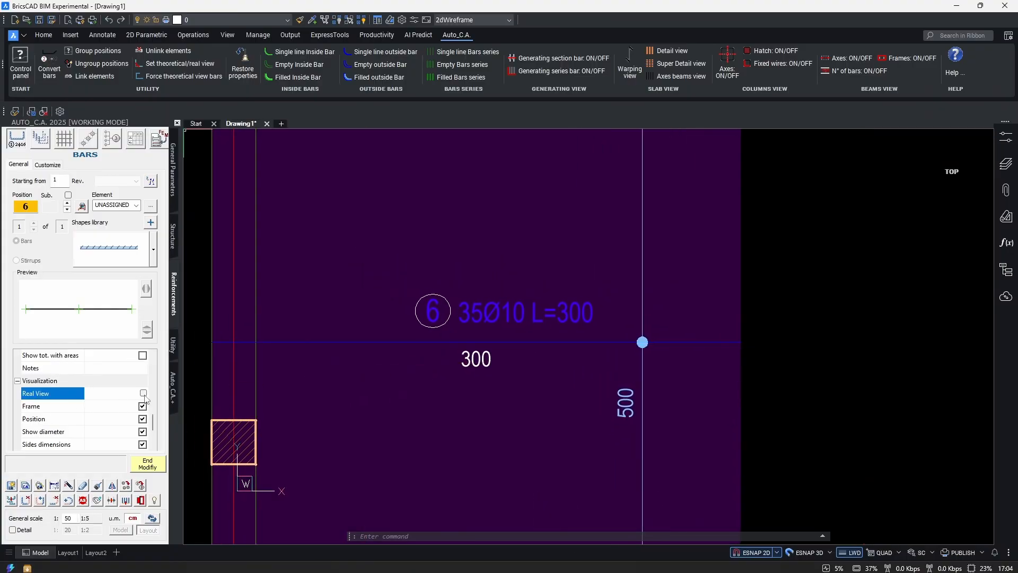
pyautogui.click(143, 393)
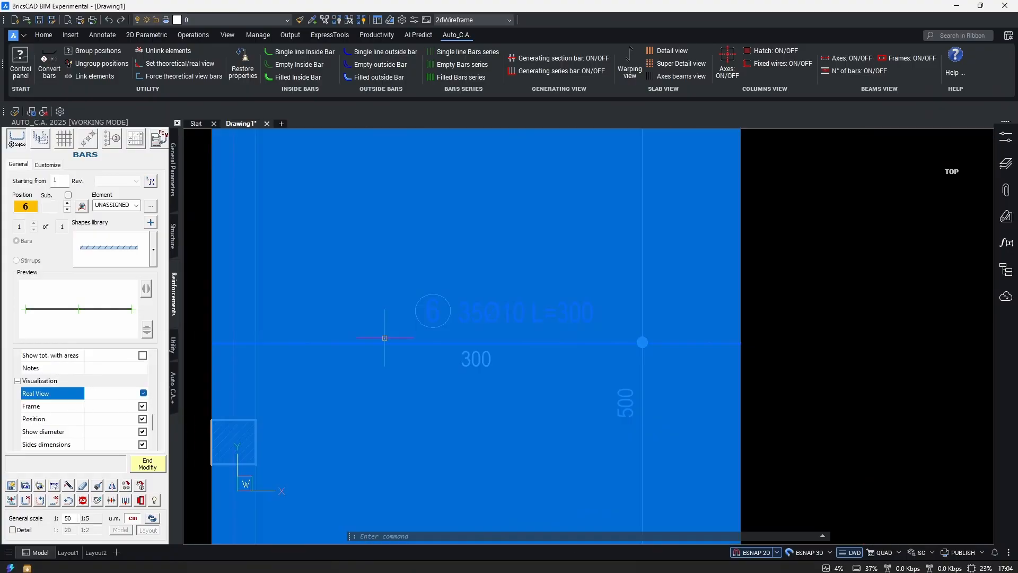
pyautogui.scroll(5, 684, 352)
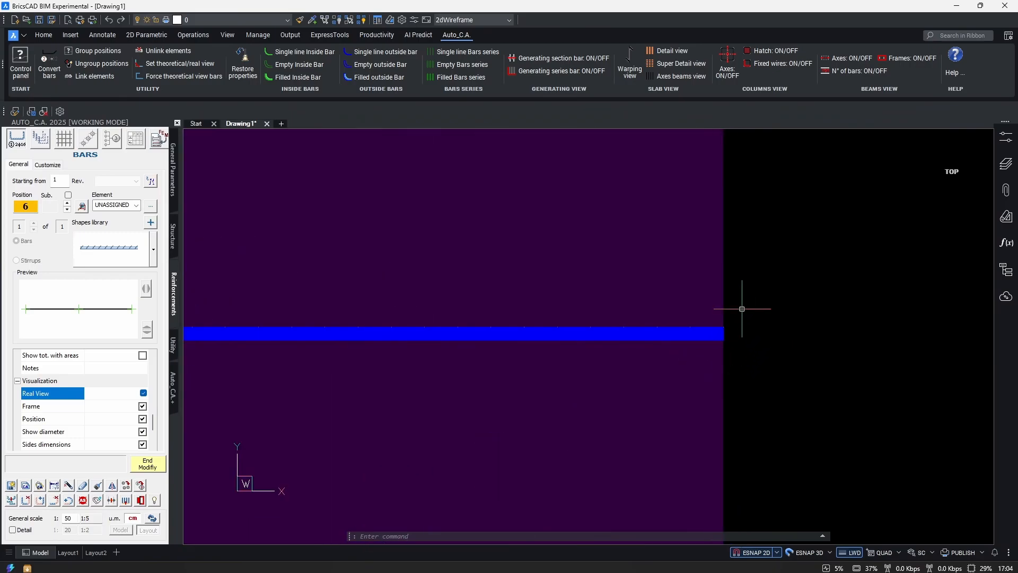
pyautogui.scroll(-5, 729, 311)
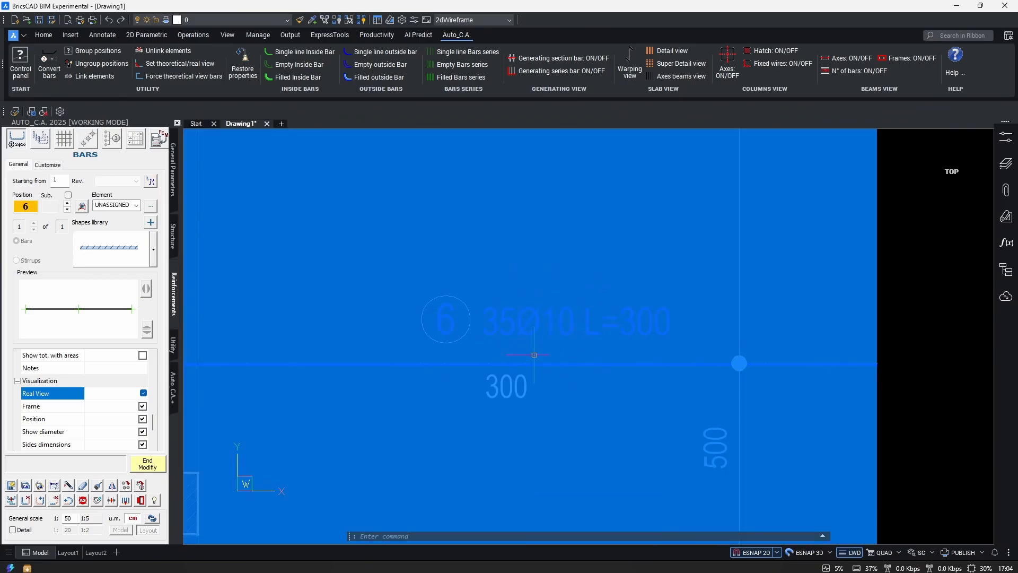
pyautogui.scroll(-2, 494, 366)
# - Switch Real View off once more to compare the bar's simplified line with its real thickness, and restore it
pyautogui.scroll(3, 94, 421)
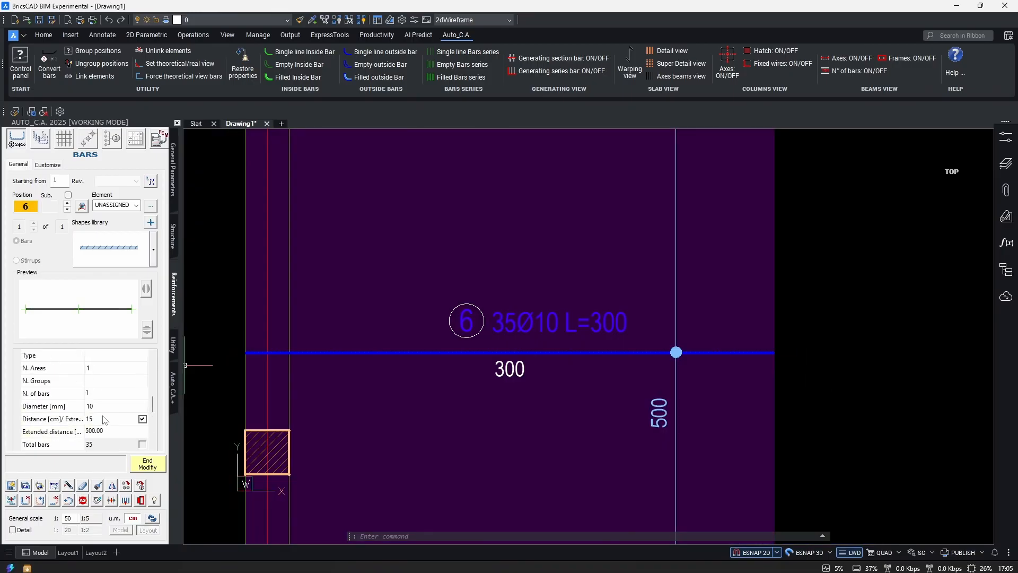
pyautogui.scroll(-1, 102, 419)
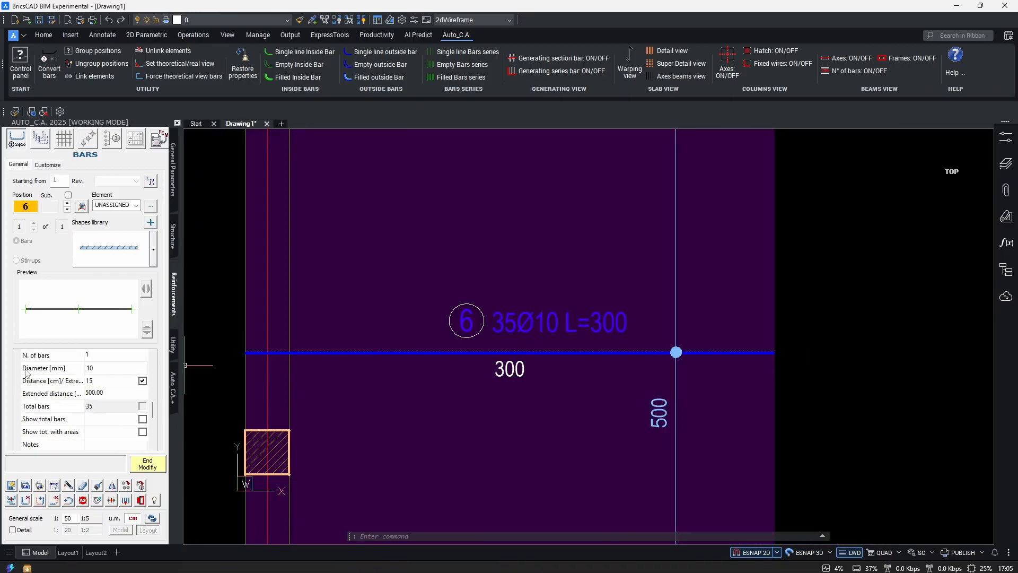
pyautogui.scroll(-2, 122, 392)
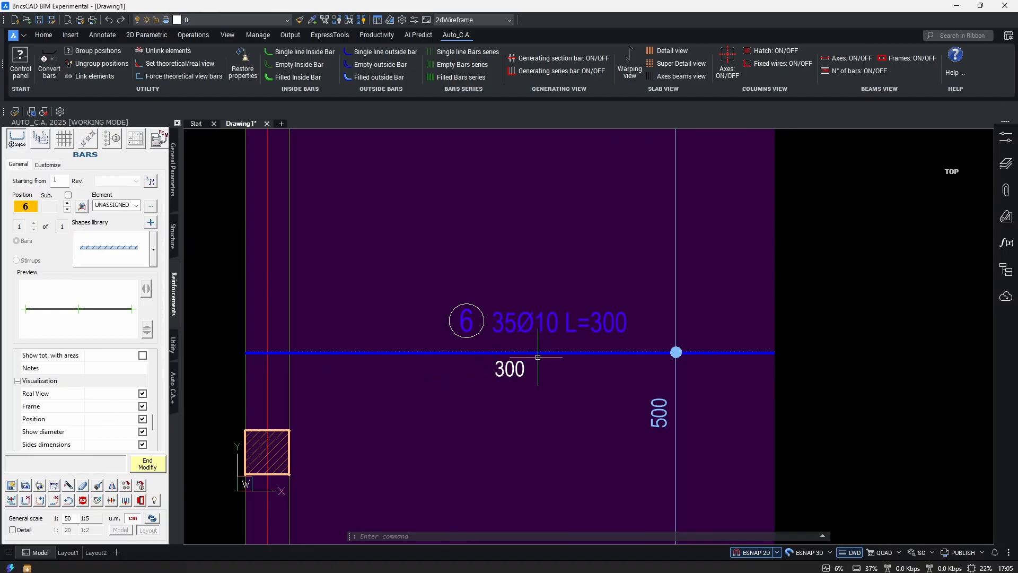
pyautogui.scroll(1, 531, 354)
pyautogui.click(142, 394)
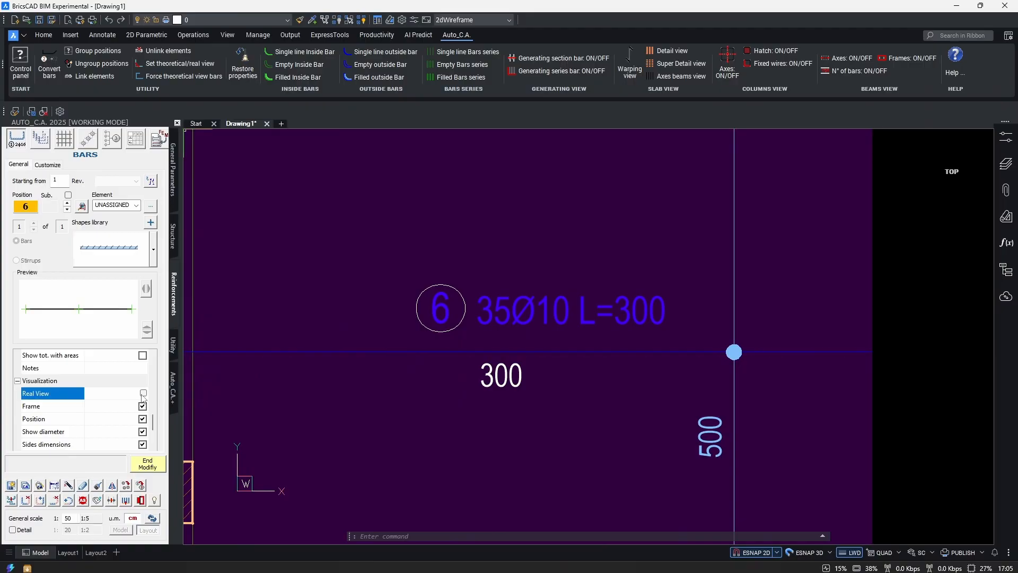
pyautogui.scroll(4, 933, 349)
pyautogui.scroll(3, 678, 361)
pyautogui.scroll(-6, 775, 360)
pyautogui.scroll(-2, 775, 363)
pyautogui.click(143, 393)
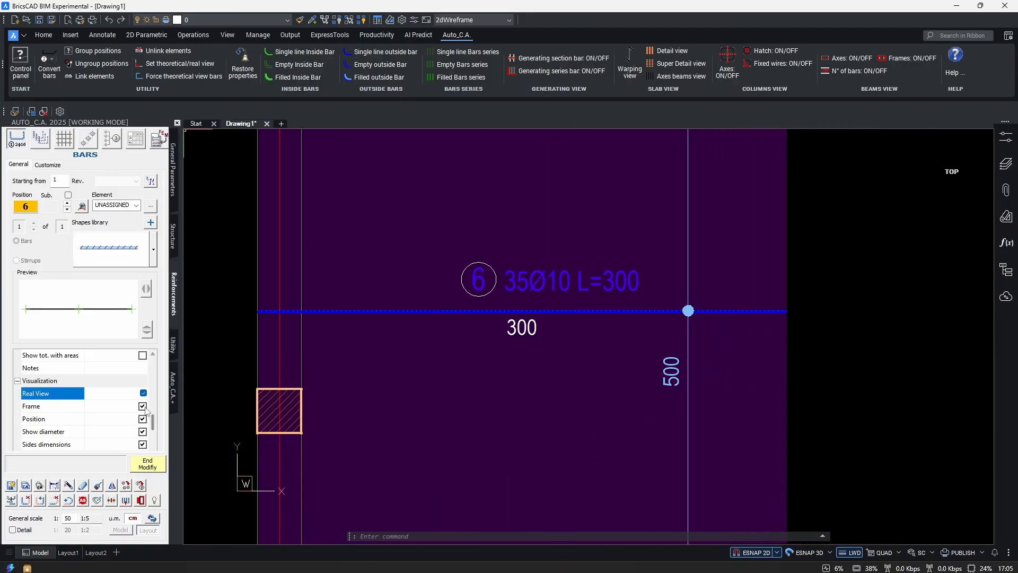
# - Hide the callout's Frame and restore it, and do the same with its Position number
pyautogui.click(144, 406)
pyautogui.click(143, 406)
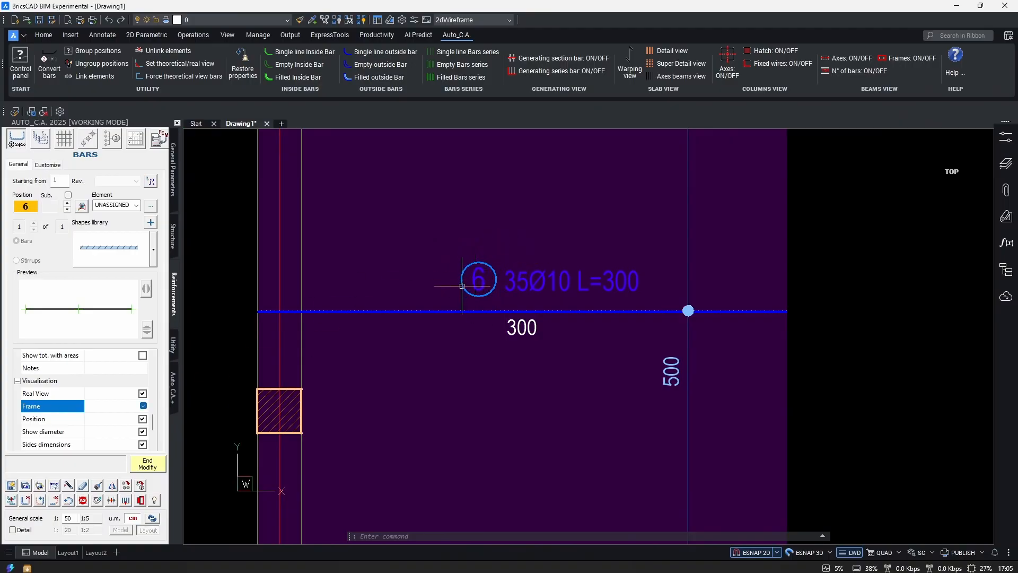
pyautogui.click(144, 419)
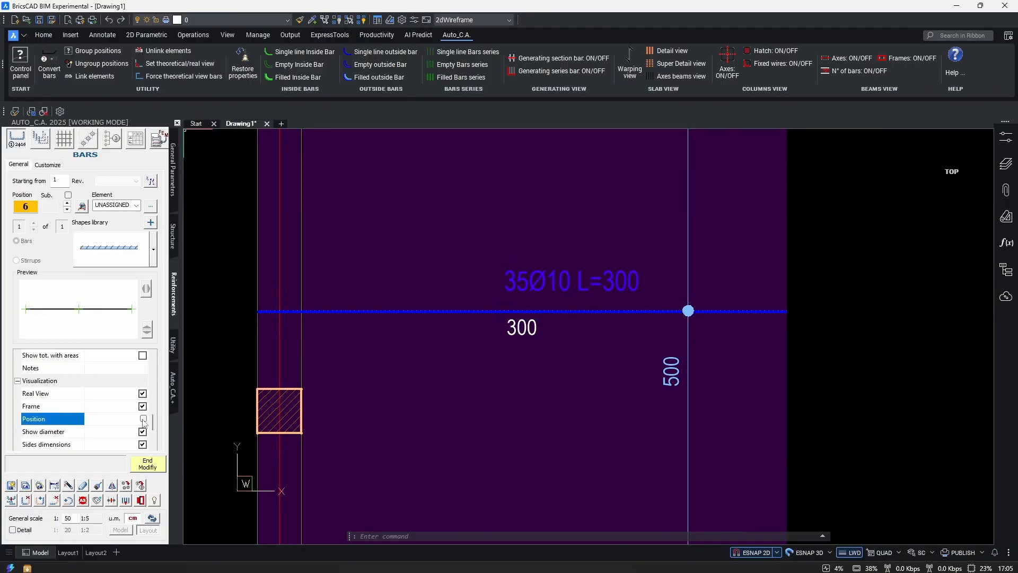
pyautogui.click(143, 419)
pyautogui.scroll(-1, 65, 411)
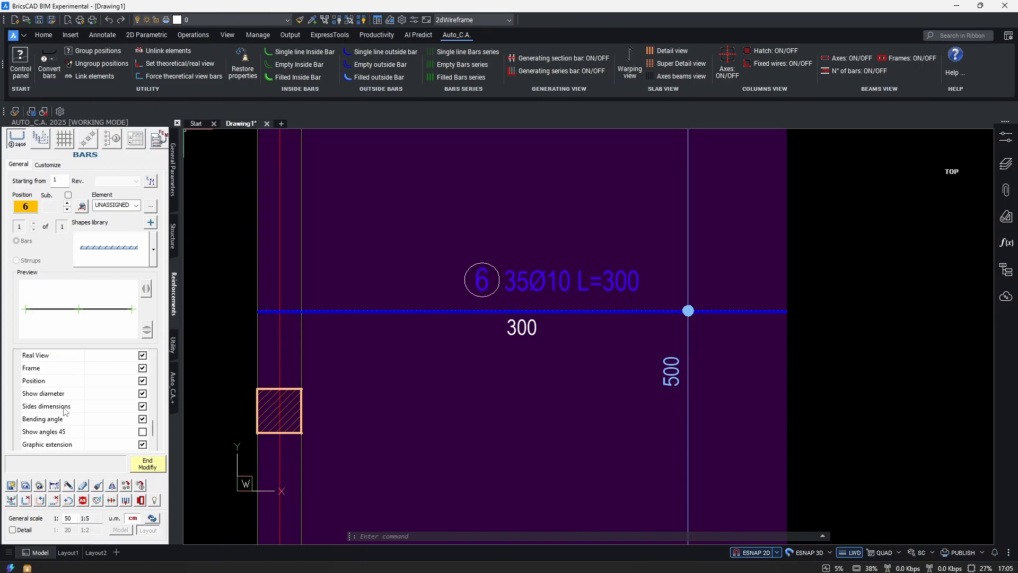
# - Turn Show diameter off and on for the bar's callout, and do the same with Sides dimensions
pyautogui.click(142, 394)
pyautogui.click(142, 394)
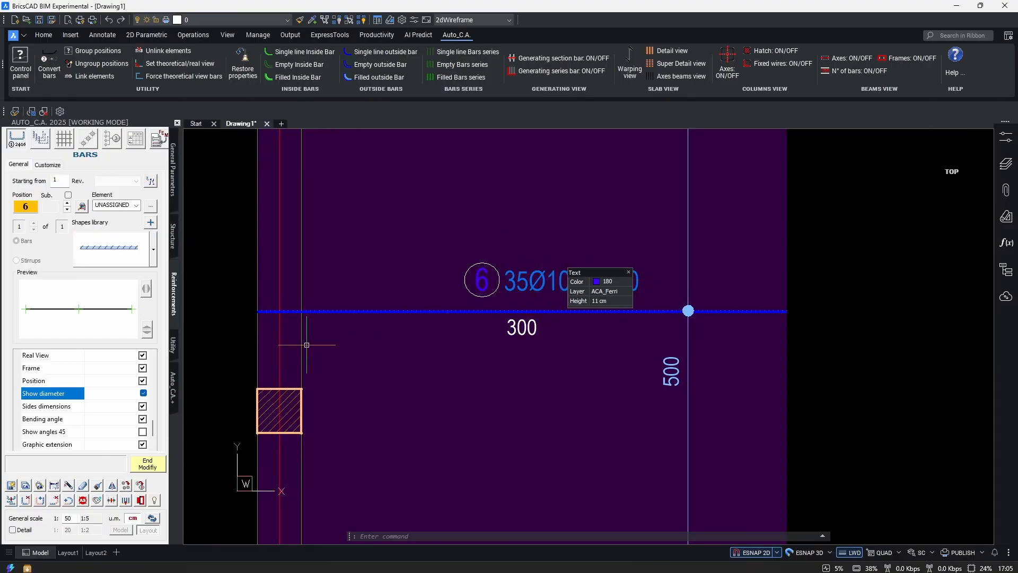
pyautogui.click(143, 407)
pyautogui.click(143, 407)
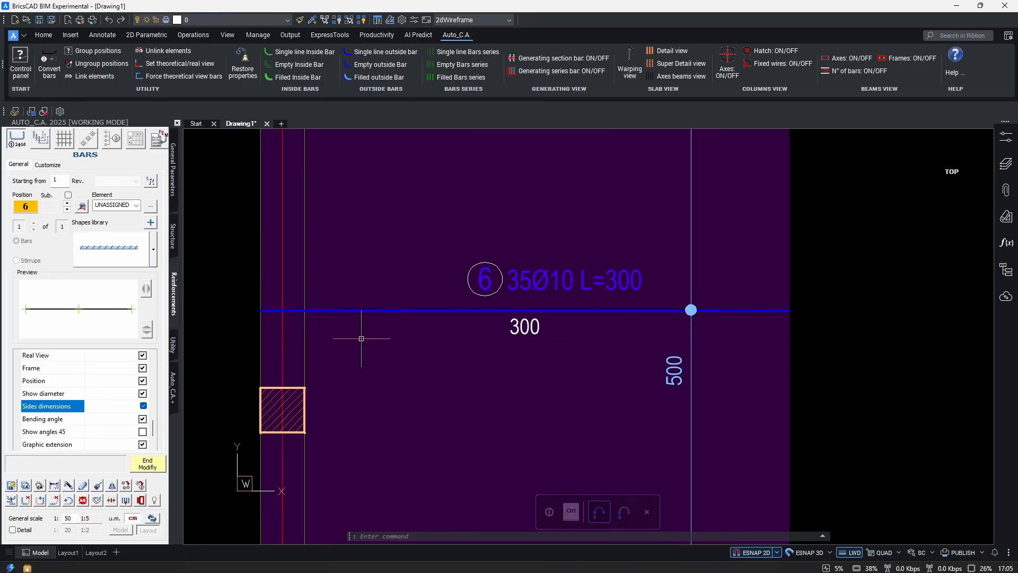
# - Toggle the Bending angle option and extend the bar's end at axis A with a perpendicular downward leg of about 25 cm
pyautogui.click(143, 419)
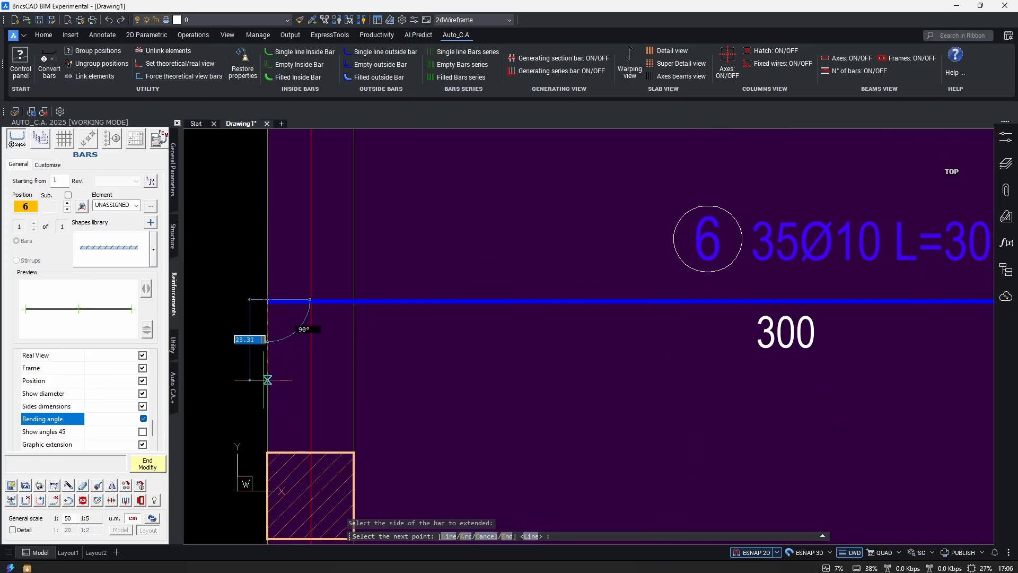
pyautogui.click(267, 386)
pyautogui.rightClick(352, 378)
pyautogui.scroll(-2, 244, 332)
pyautogui.moveTo(226, 374); pyautogui.dragTo(319, 381, button='middle')
pyautogui.scroll(1, 320, 322)
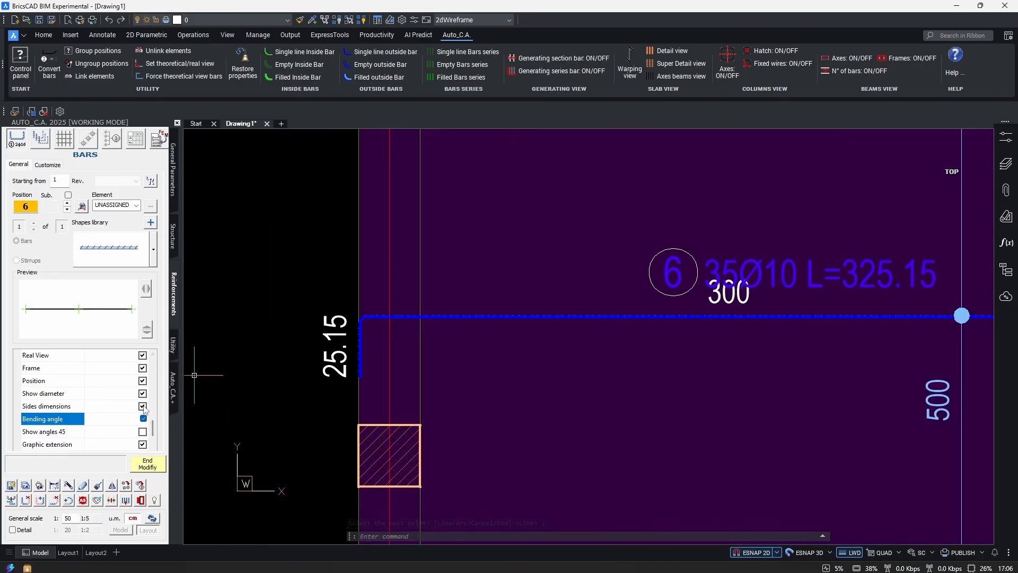
# - Try to turn off Sides dimensions for the bent bar, and end its modification
pyautogui.click(142, 407)
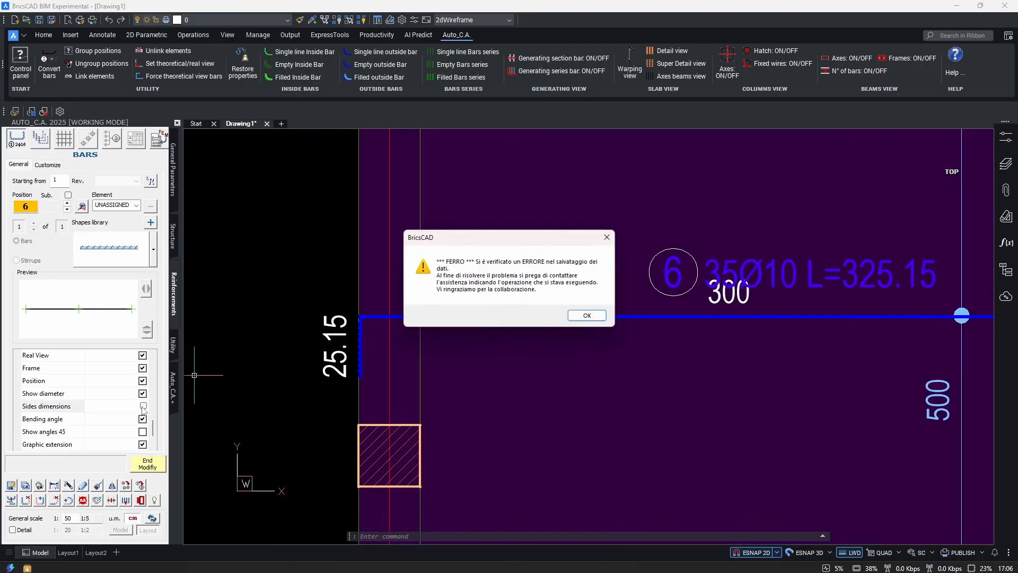
pyautogui.click(587, 316)
pyautogui.click(148, 463)
# - Turn on Bending angle and Show angles 45 for the bar with the slanted end leg
pyautogui.scroll(4, 364, 323)
pyautogui.scroll(-4, 365, 335)
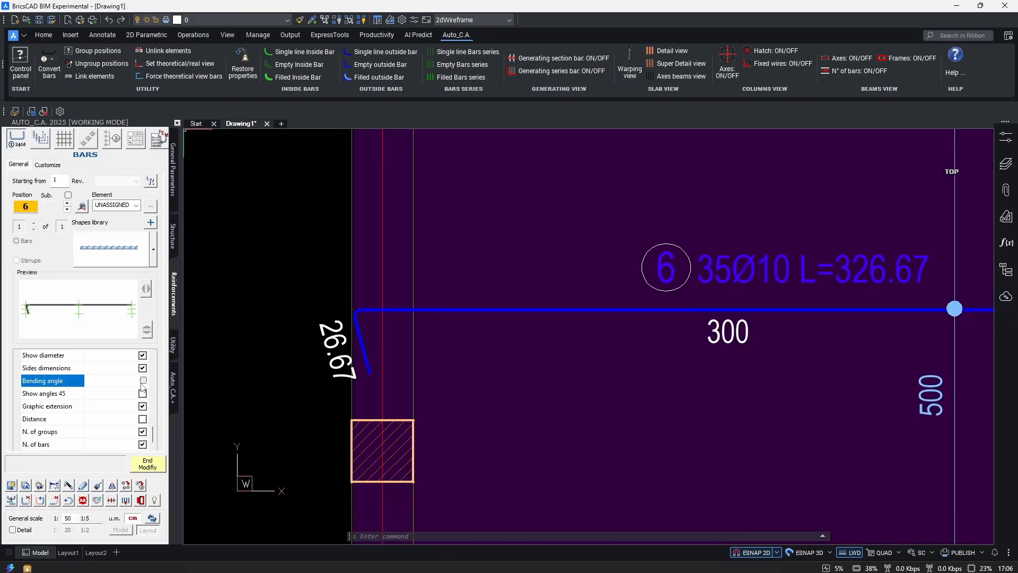
pyautogui.click(142, 380)
pyautogui.click(143, 393)
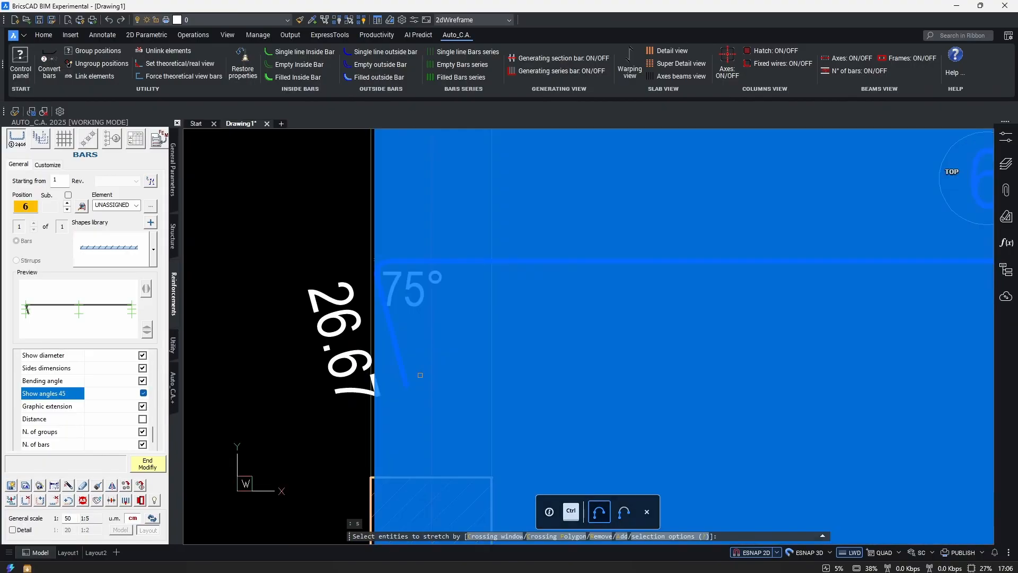
# - Stretch the tip of the bar's slanted end leg to make it perpendicular to the bar, about 26 cm long
pyautogui.click(418, 375)
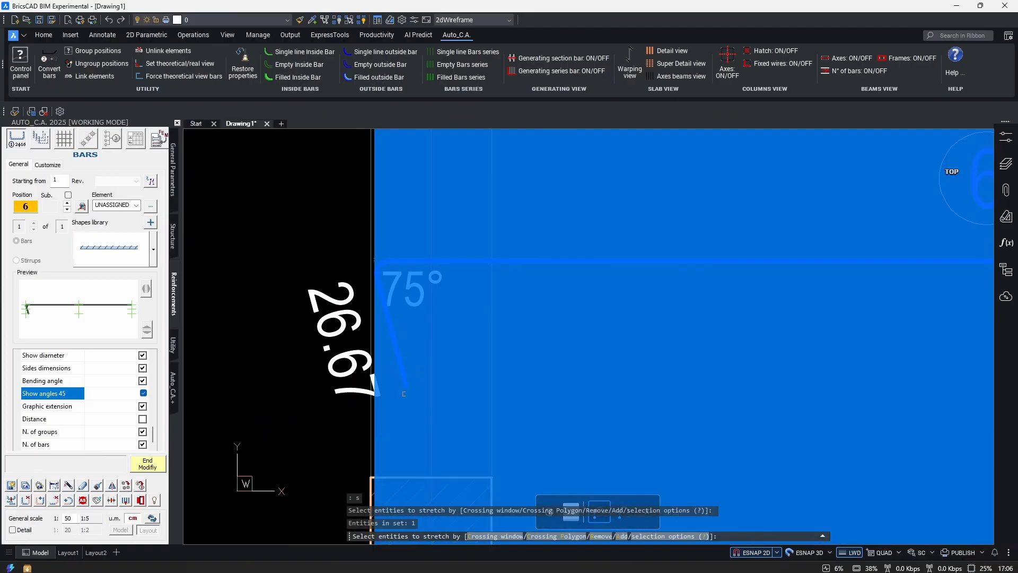
pyautogui.press('Escape')
pyautogui.press('Escape')
pyautogui.press('space')
pyautogui.click(314, 349)
pyautogui.click(407, 396)
pyautogui.press('space')
pyautogui.click(404, 387)
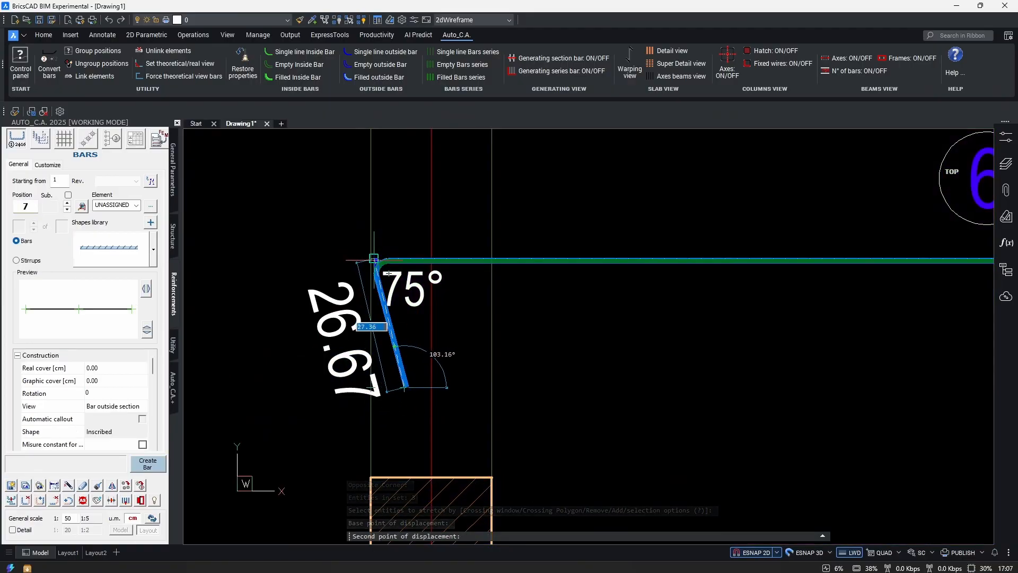
pyautogui.click(377, 386)
pyautogui.scroll(-3, 337, 350)
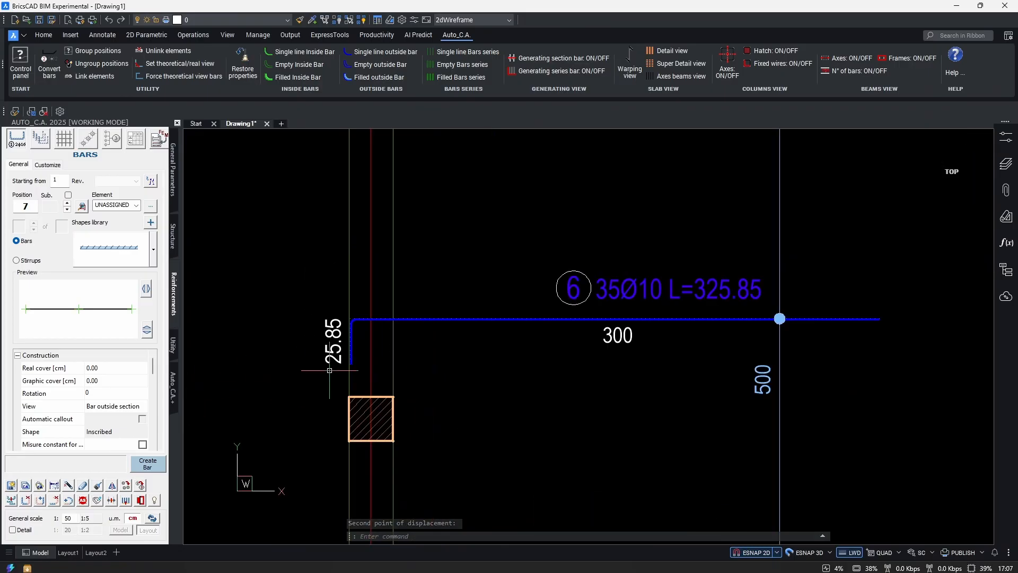
# - Reopen the bar in position 6 for modification and turn off Show angles 45, leaving Bending angle on
pyautogui.doubleClick(353, 337)
pyautogui.scroll(-7, 115, 421)
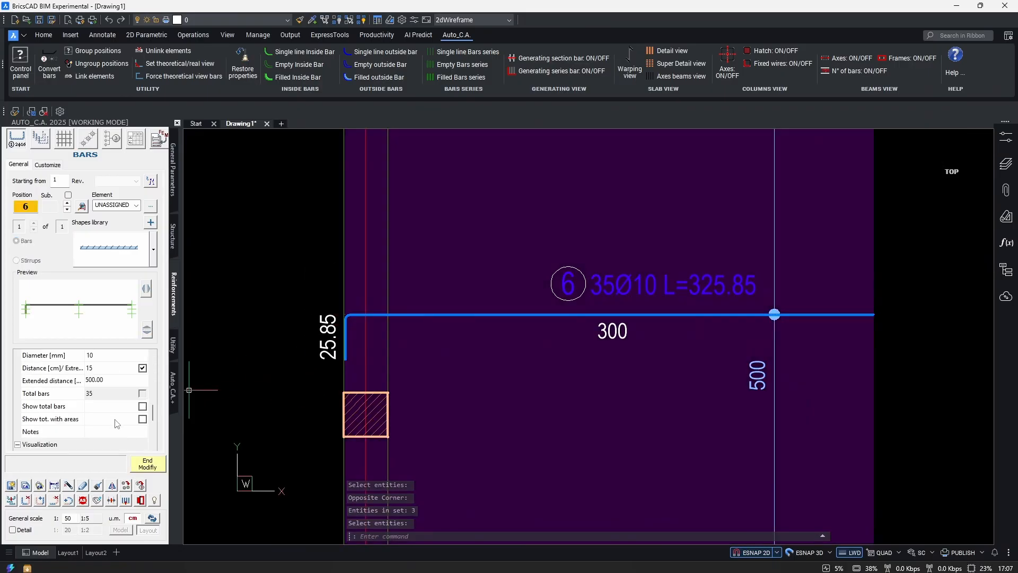
pyautogui.scroll(-5, 119, 424)
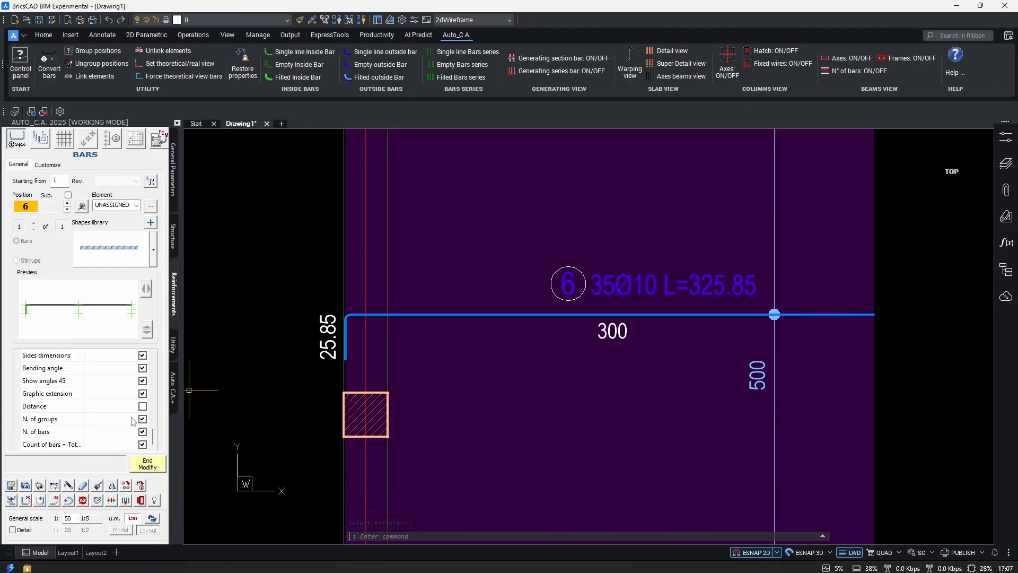
pyautogui.scroll(3, 325, 314)
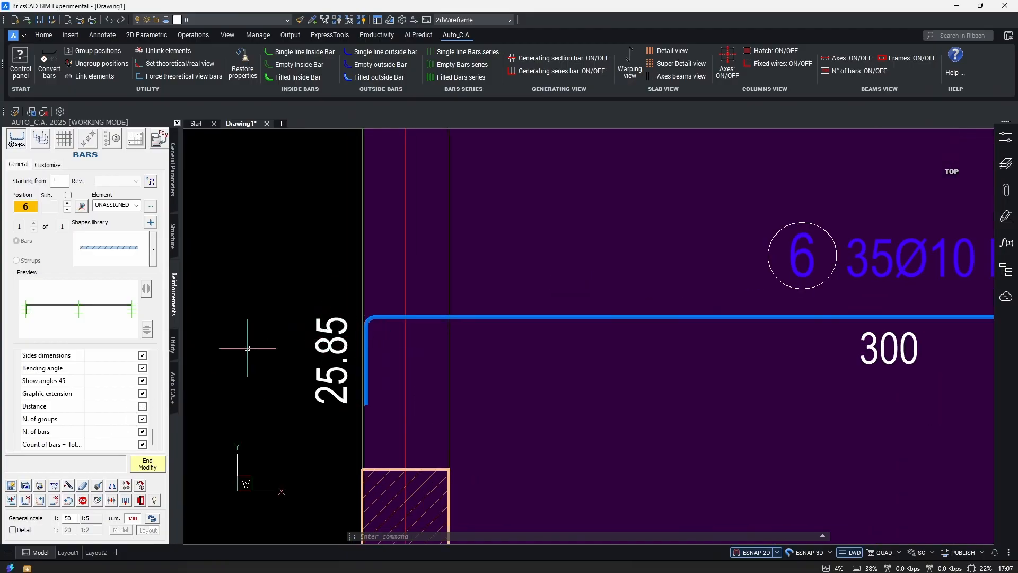
pyautogui.click(144, 382)
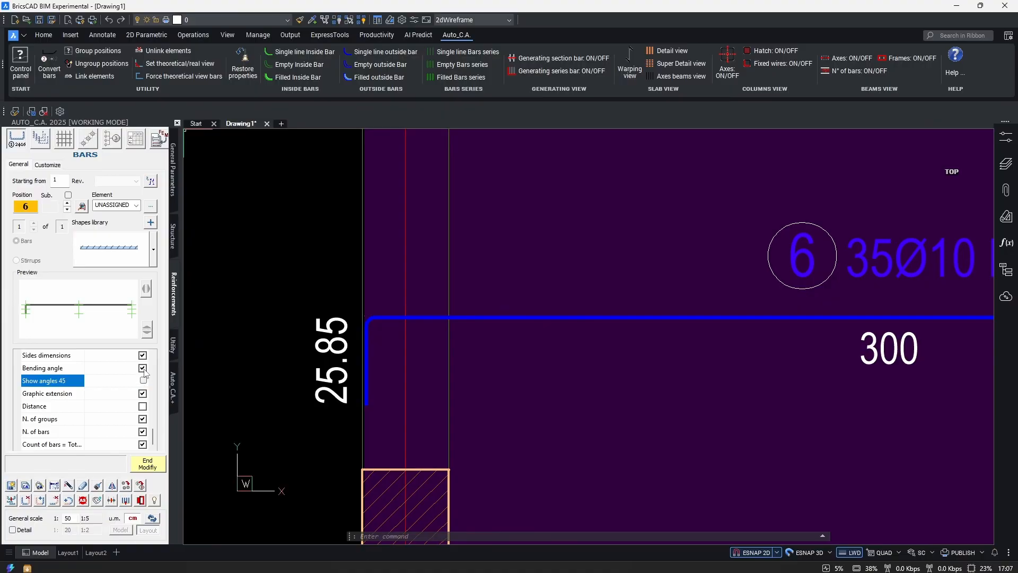
pyautogui.click(64, 370)
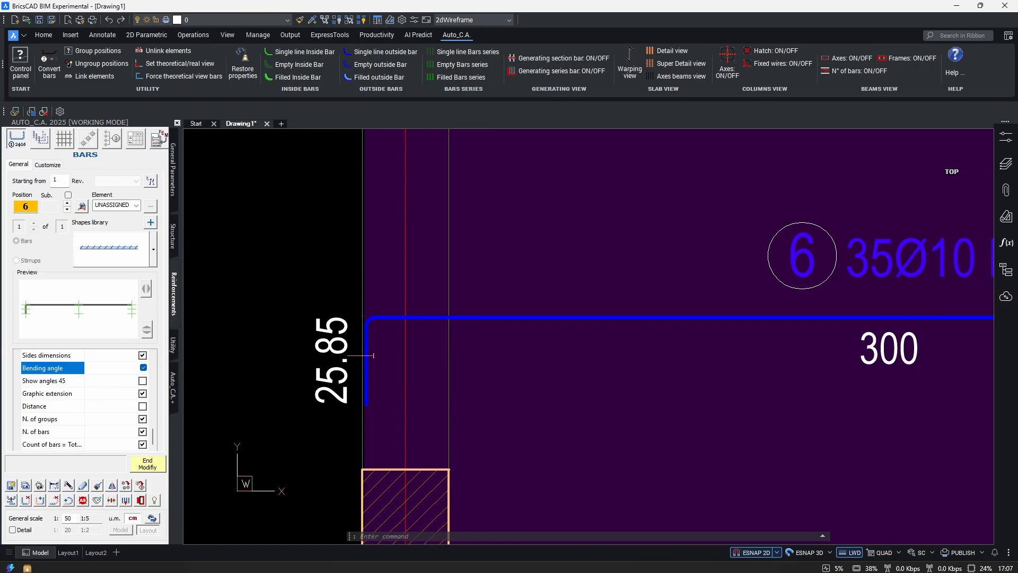
# - Turn the bar's Graphic extension off to check the plan without its extension line, and turn it back on
pyautogui.scroll(-5, 372, 360)
pyautogui.moveTo(651, 368); pyautogui.dragTo(560, 365, button='middle')
pyautogui.scroll(2, 559, 366)
pyautogui.click(144, 394)
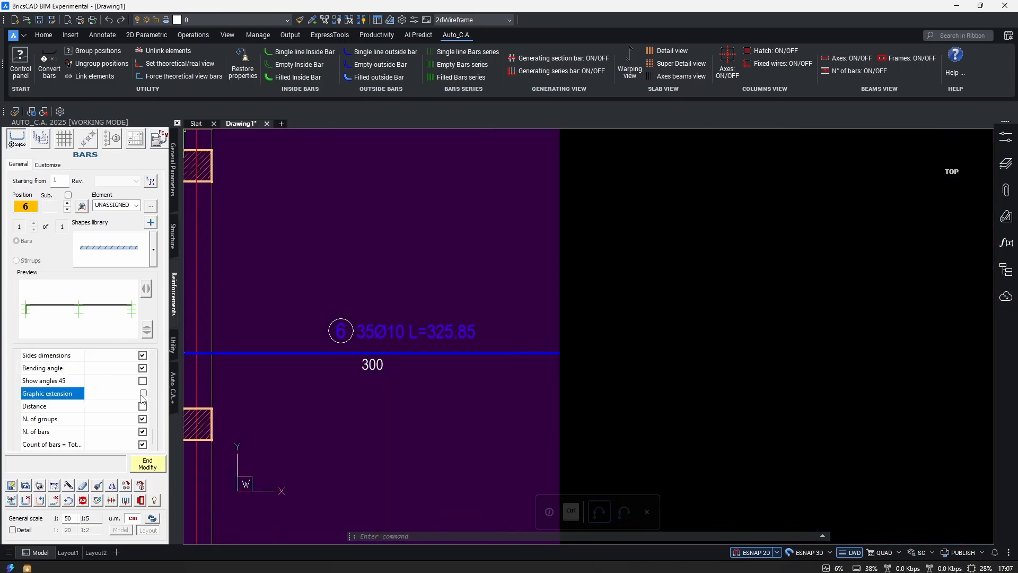
pyautogui.click(144, 393)
pyautogui.scroll(-3, 477, 346)
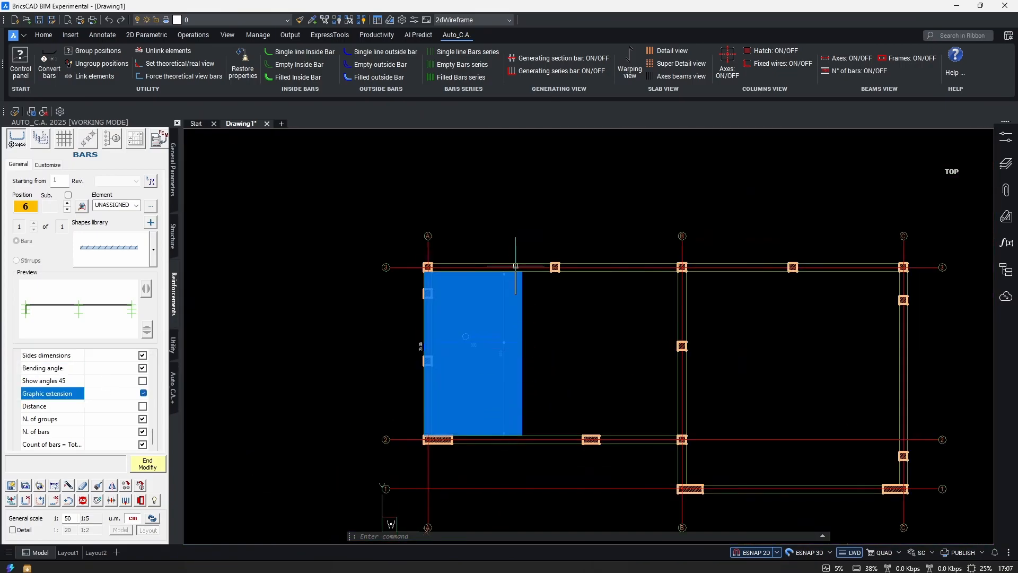
# - Turn on Distance for the position 6 bar so its callout includes the spacing
pyautogui.scroll(2, 507, 418)
pyautogui.moveTo(508, 419); pyautogui.dragTo(504, 298, button='middle')
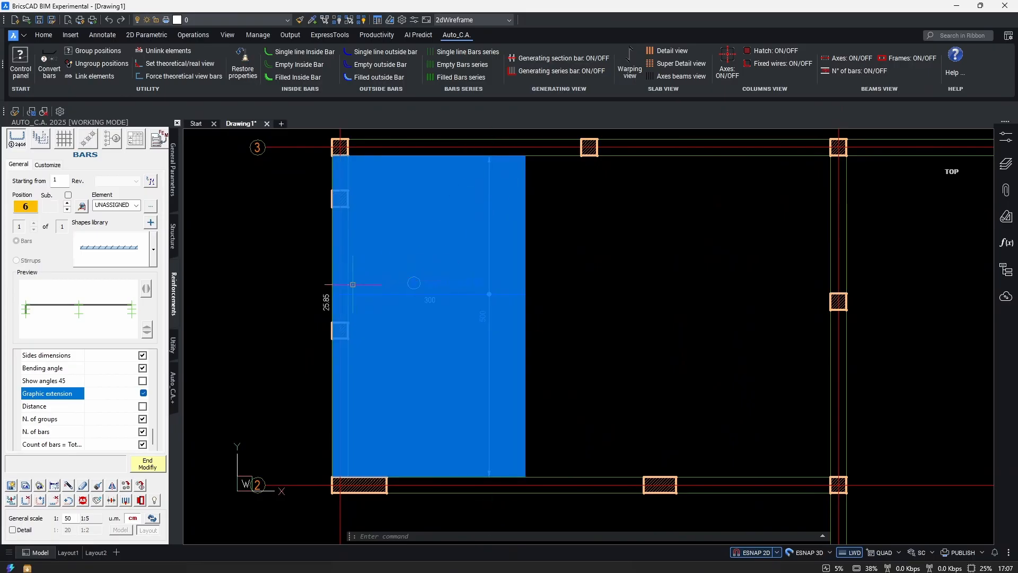
pyautogui.scroll(3, 353, 284)
pyautogui.scroll(-3, 428, 363)
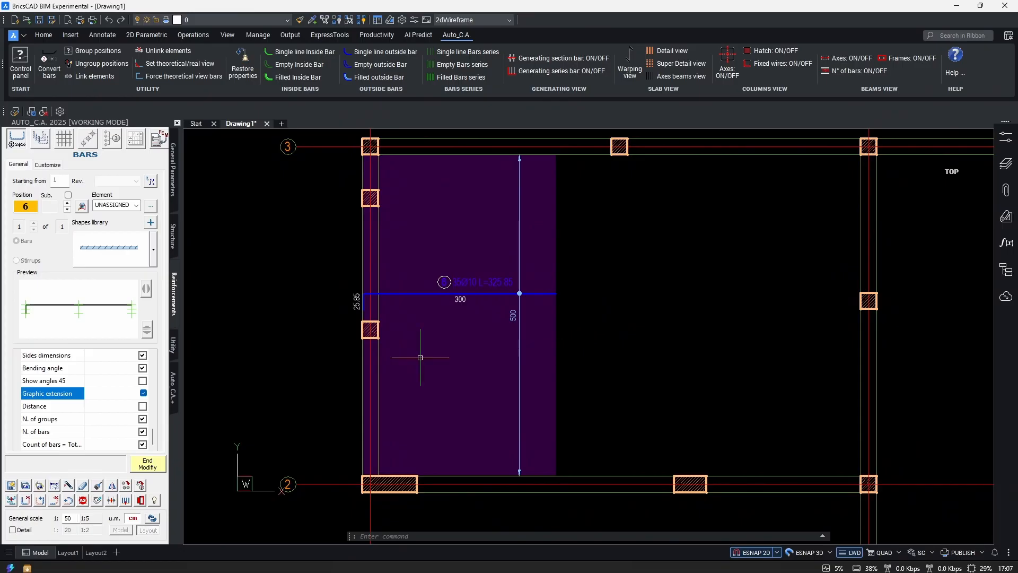
pyautogui.click(143, 407)
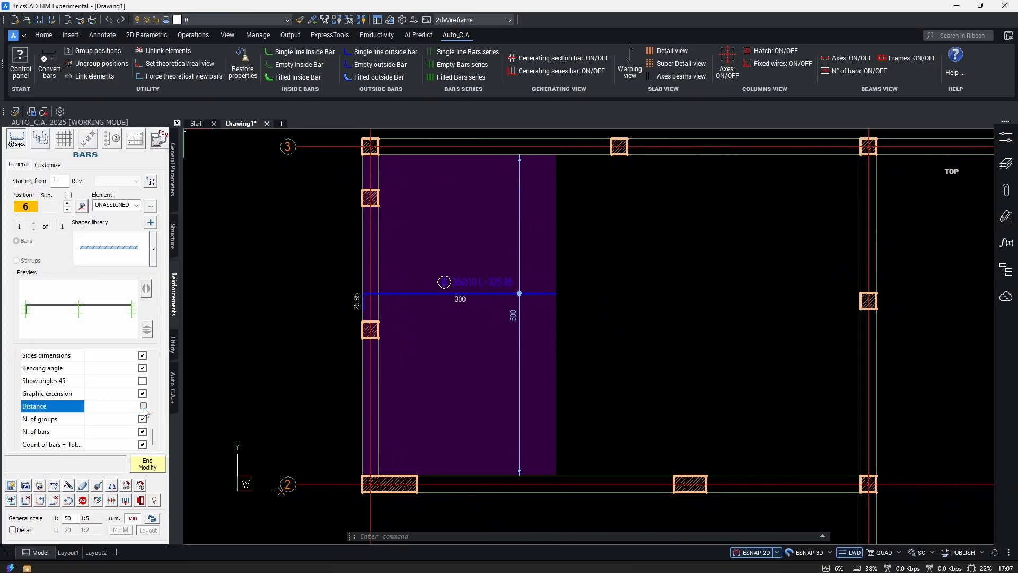
pyautogui.scroll(3, 502, 252)
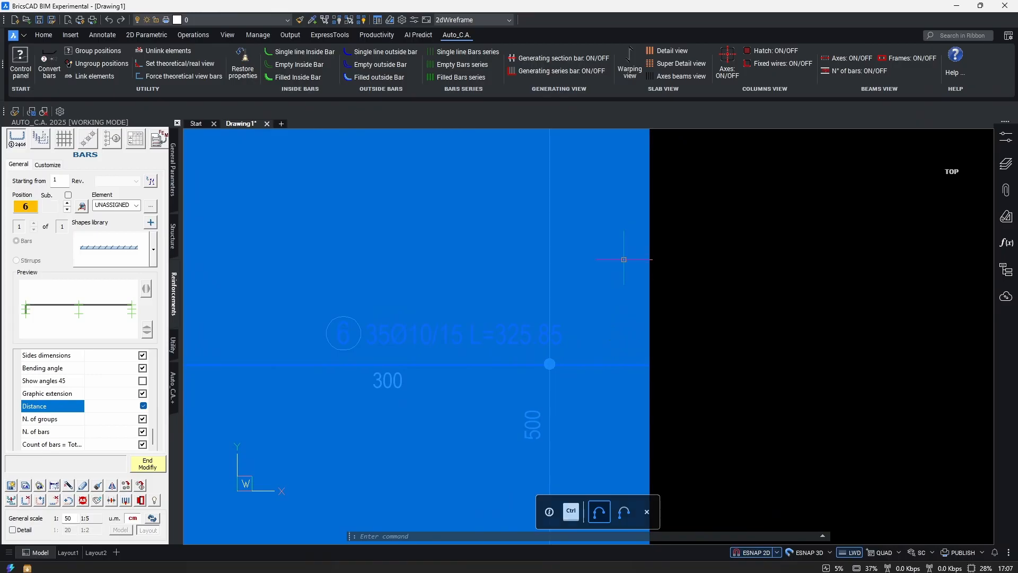
pyautogui.scroll(-1, 626, 341)
pyautogui.moveTo(636, 341)
pyautogui.mouseDown(button='middle')
pyautogui.moveTo(601, 457)
pyautogui.moveTo(591, 398)
pyautogui.moveTo(676, 262)
pyautogui.mouseUp(button='middle')
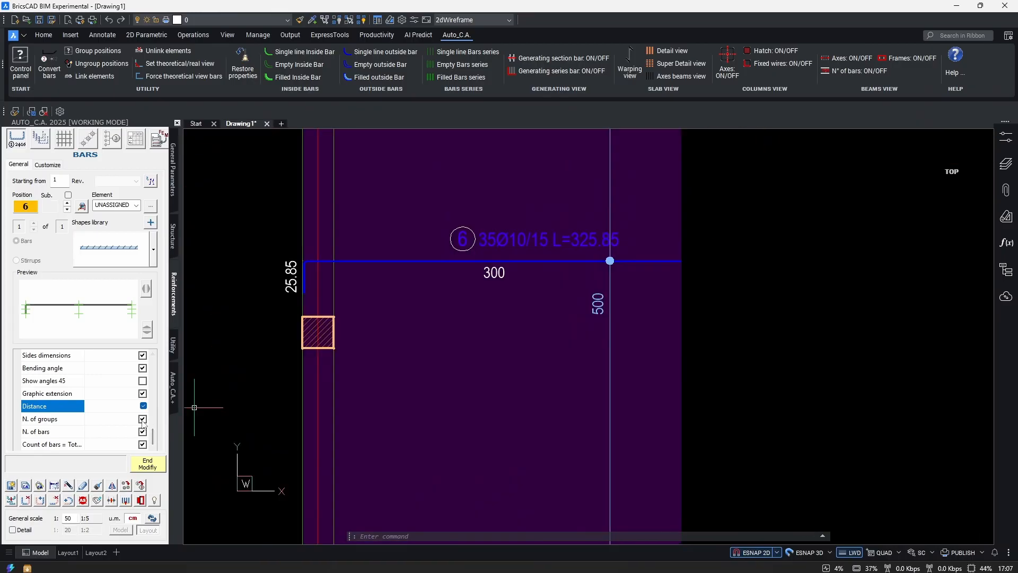
# - Set the position 6 bar's N. Groups to 2 and check its callout
pyautogui.scroll(5, 106, 416)
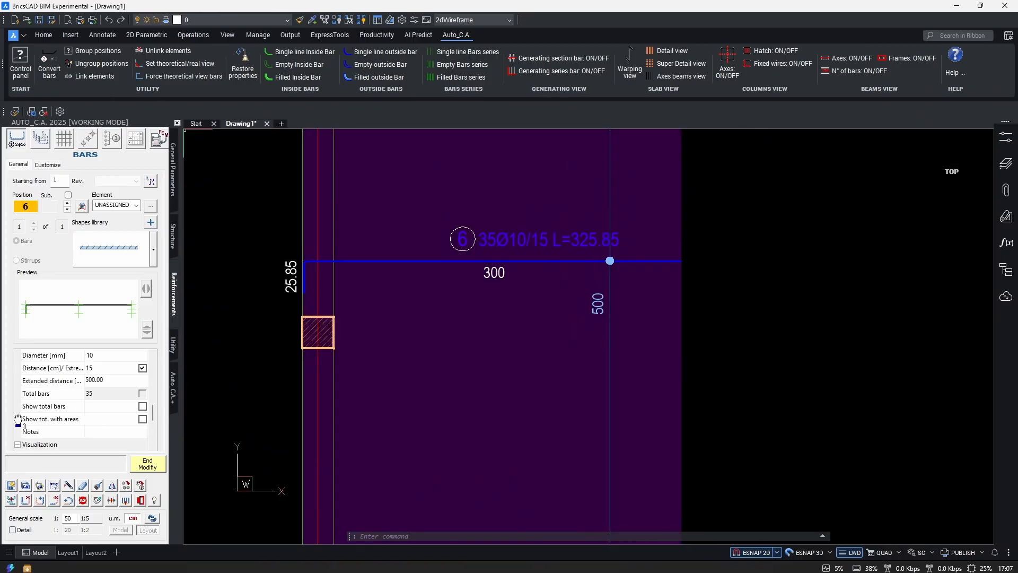
pyautogui.scroll(3, 79, 425)
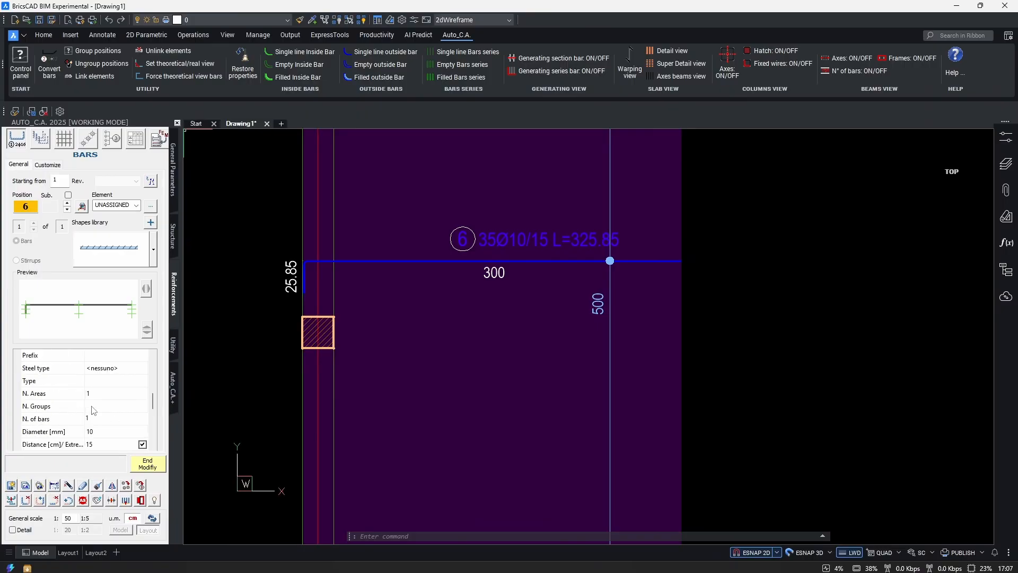
pyautogui.click(94, 406)
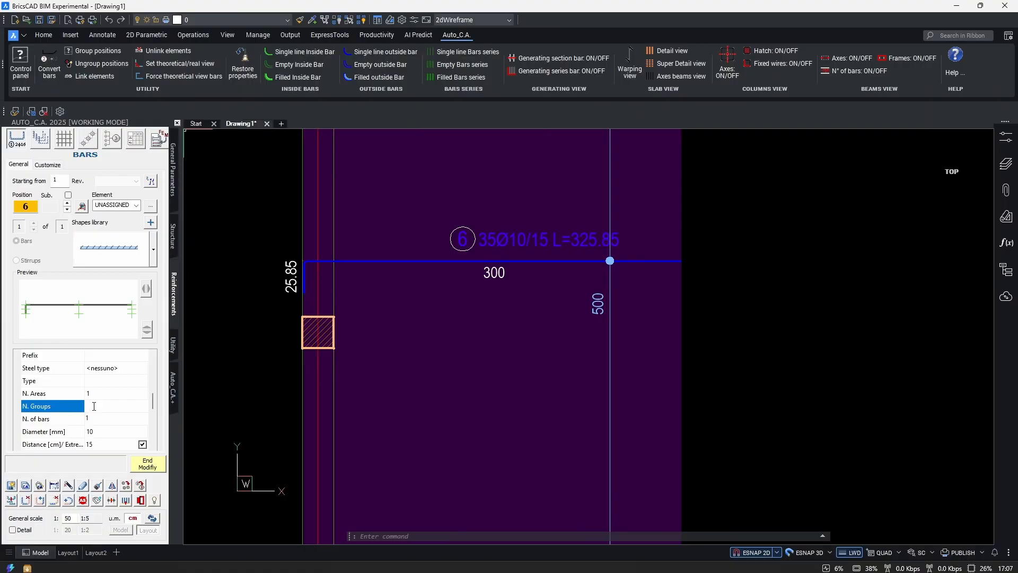
pyautogui.press('Return')
pyautogui.scroll(5, 457, 356)
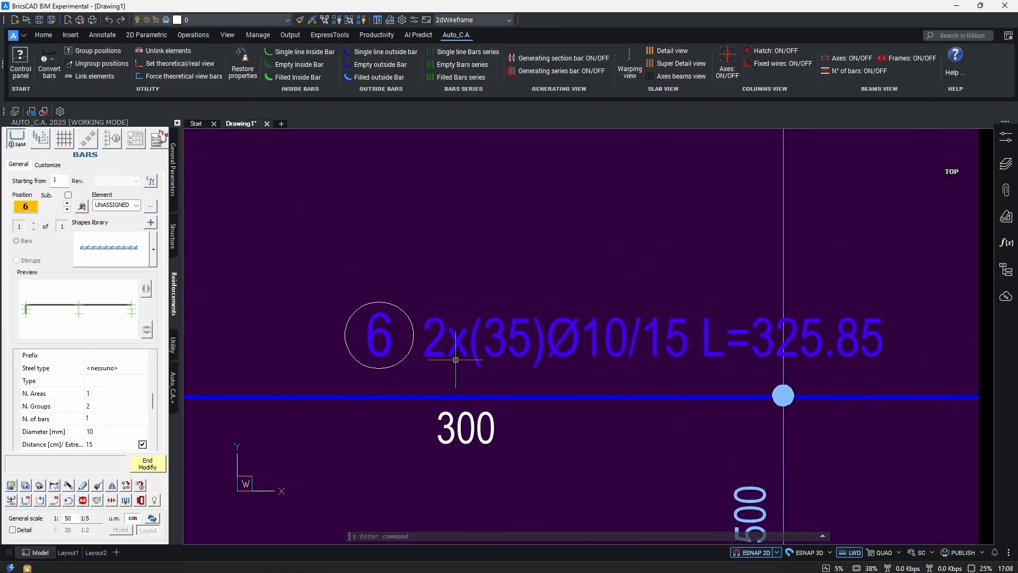
# - Turn off the bar's Graphic extension, and switch Distance off and back on
pyautogui.scroll(-8, 115, 428)
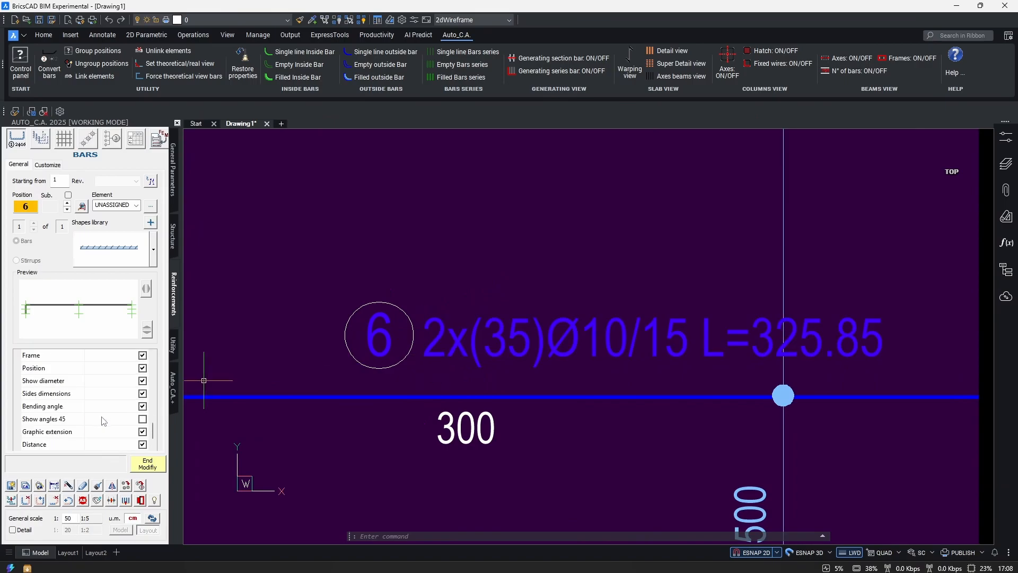
pyautogui.scroll(1, 115, 429)
pyautogui.scroll(-1, 122, 432)
pyautogui.click(143, 394)
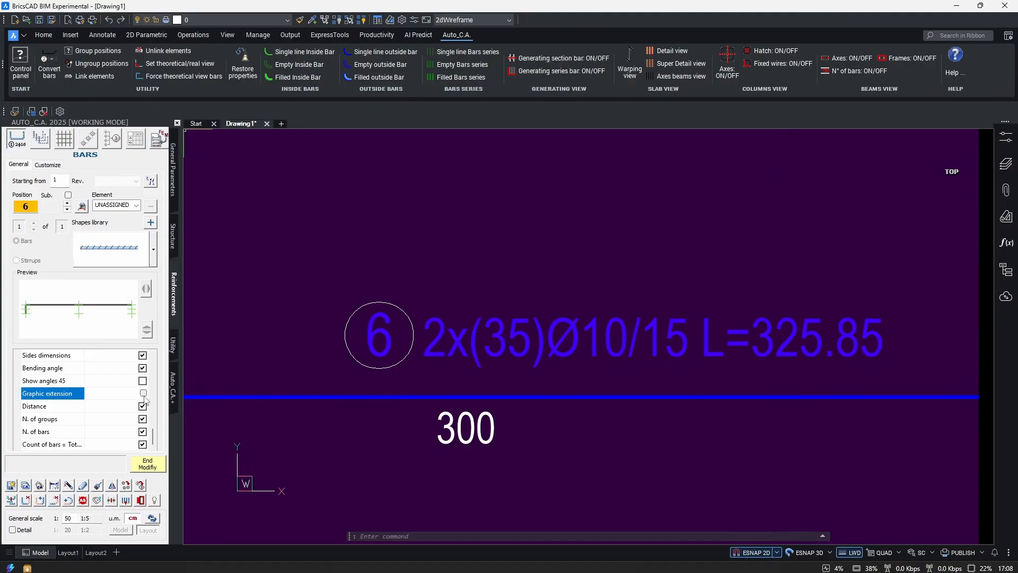
pyautogui.click(143, 406)
pyautogui.click(143, 406)
pyautogui.scroll(-1, 143, 397)
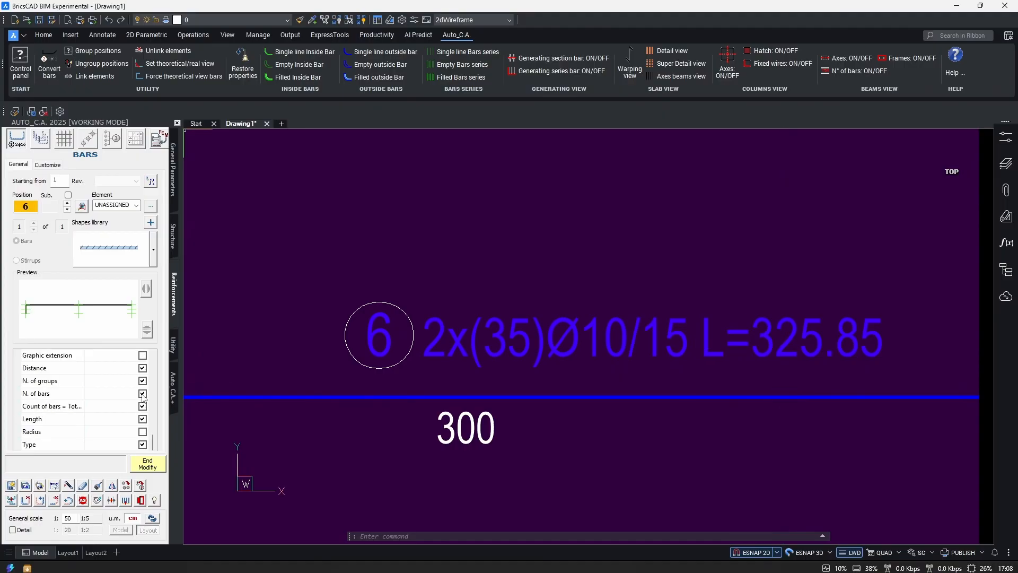
# - Try the Count of bars, Length, Radius and Type display options on the bar's callout, restoring each one
pyautogui.click(143, 407)
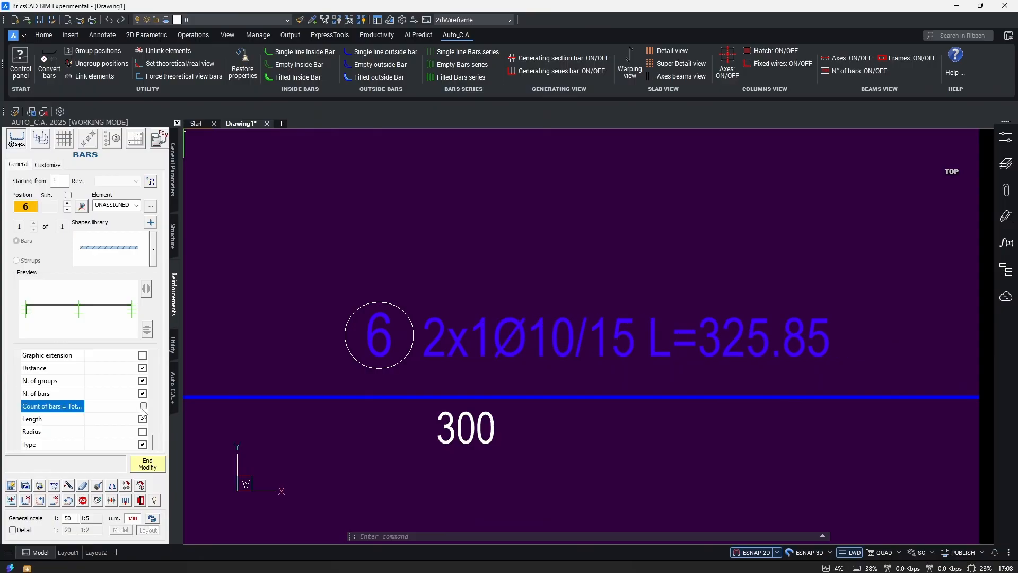
pyautogui.click(142, 407)
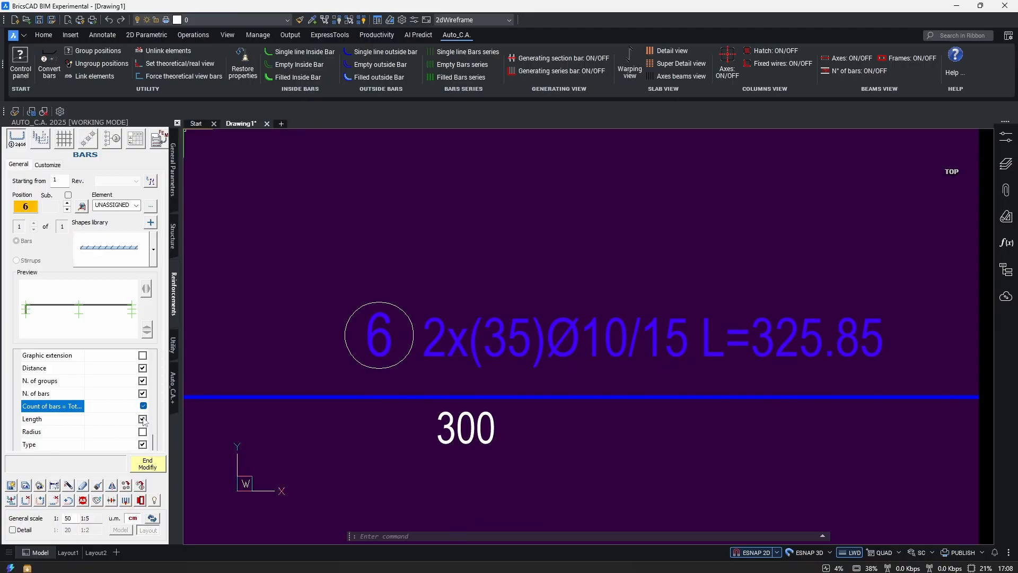
pyautogui.click(143, 419)
pyautogui.click(143, 419)
pyautogui.scroll(-1, 144, 419)
pyautogui.click(143, 406)
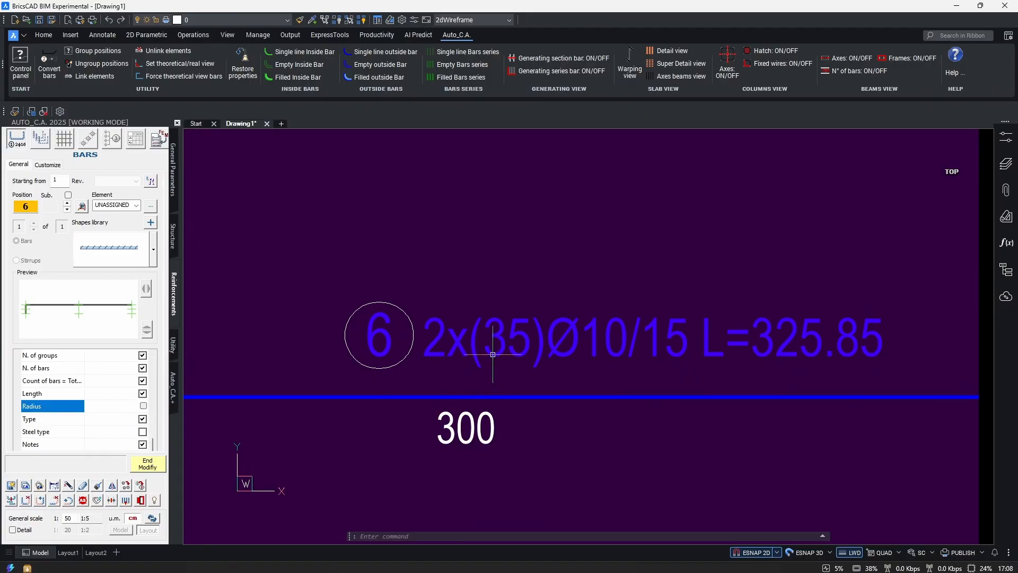
pyautogui.click(142, 419)
# - Add B500c as a new text value for the bar's Type and save it
pyautogui.scroll(8, 88, 405)
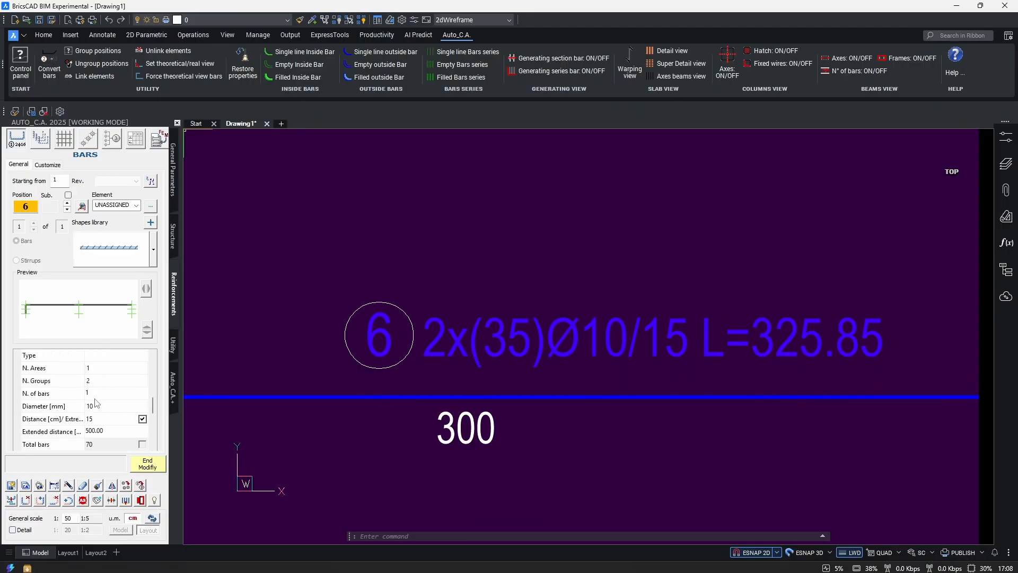
pyautogui.scroll(-2, 88, 409)
pyautogui.scroll(1, 86, 406)
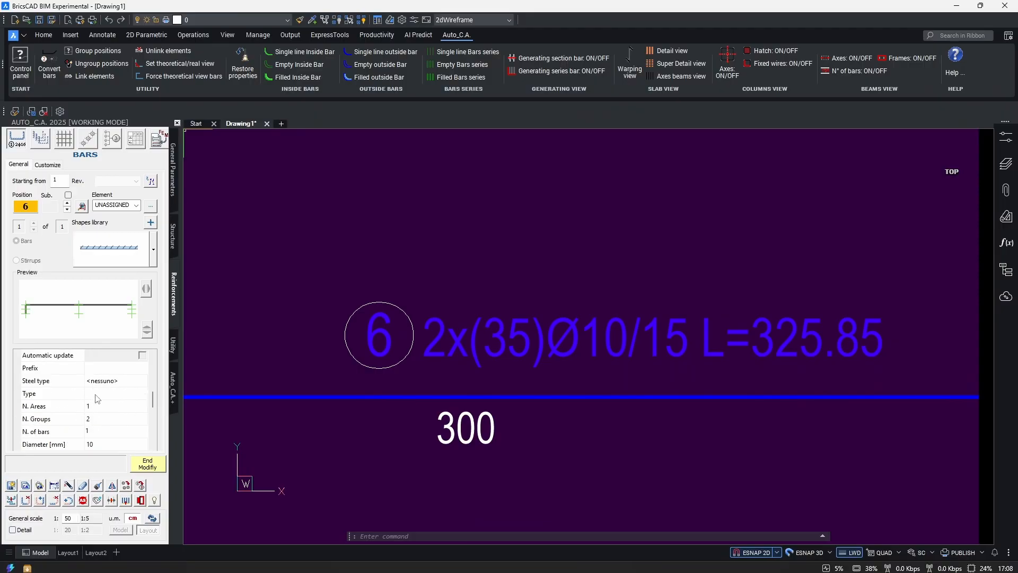
pyautogui.click(95, 394)
pyautogui.click(142, 394)
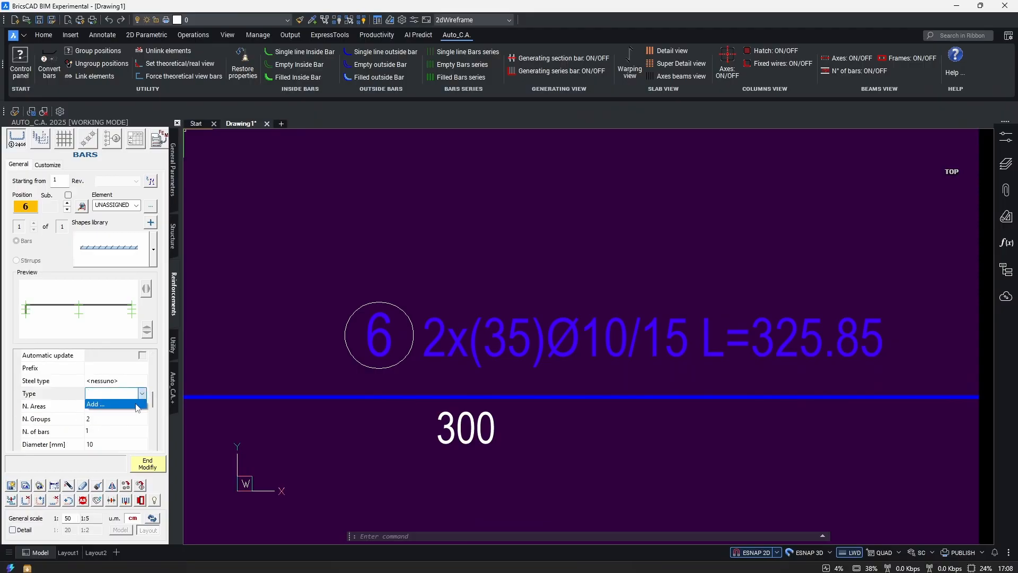
pyautogui.click(106, 405)
pyautogui.click(480, 250)
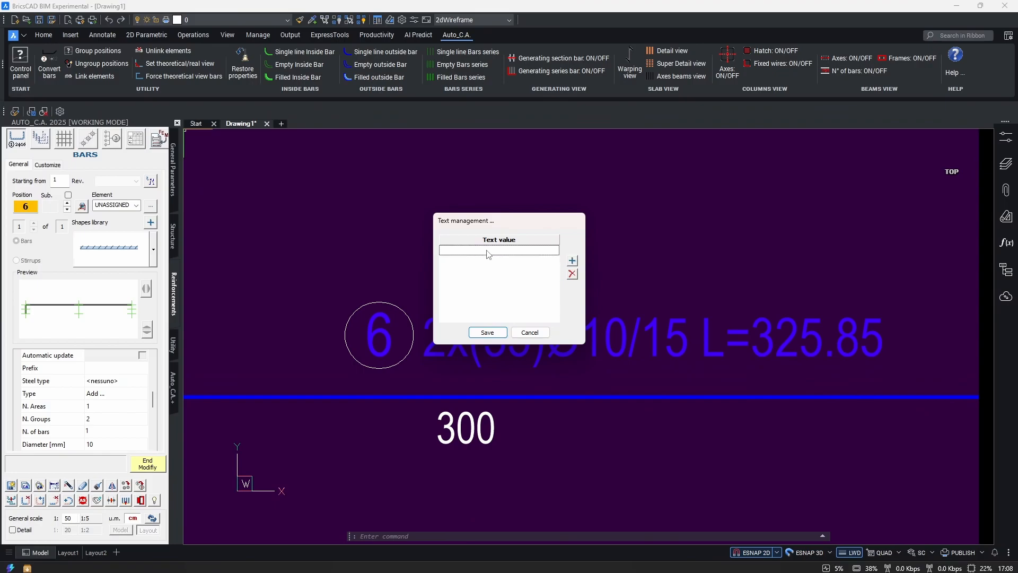
pyautogui.write('B500c')
pyautogui.click(486, 332)
# - Assign B500c as the bar's Type
pyautogui.click(139, 394)
pyautogui.click(140, 395)
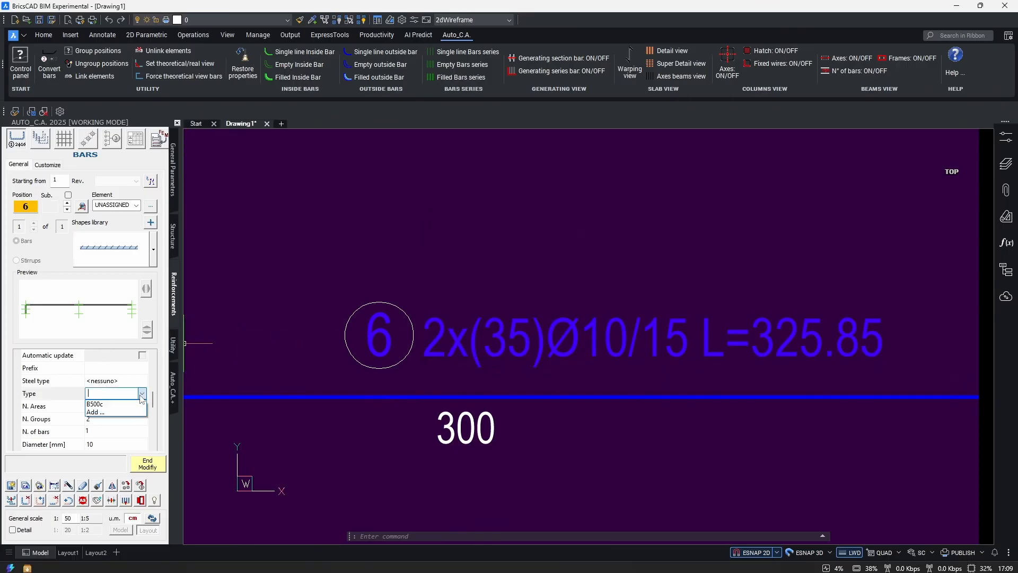
pyautogui.click(106, 405)
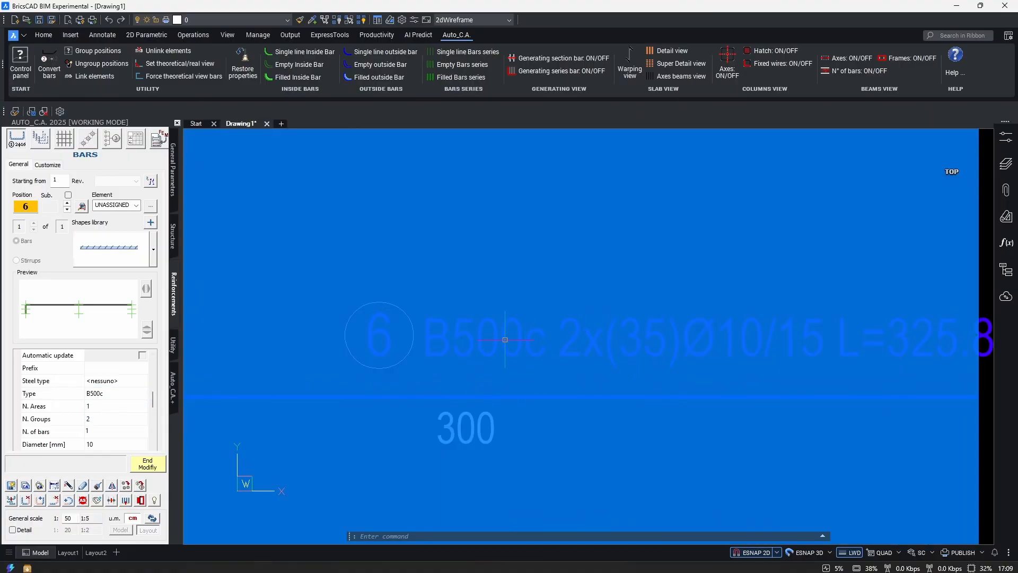
# - Turn off Type in the bar's callout and try the Steel type display option
pyautogui.scroll(-1, 324, 391)
pyautogui.scroll(-6, 109, 440)
pyautogui.click(143, 419)
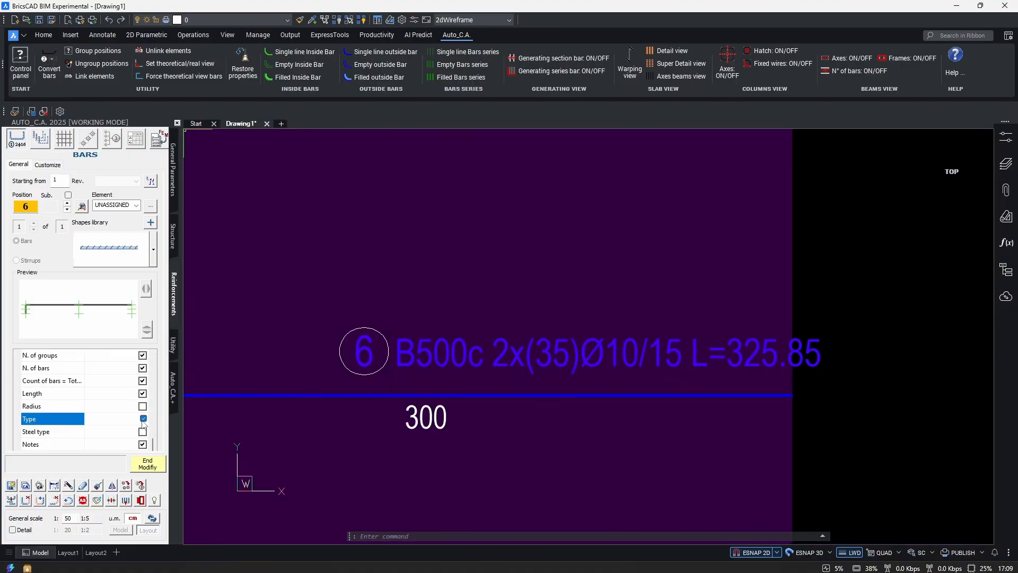
pyautogui.click(142, 419)
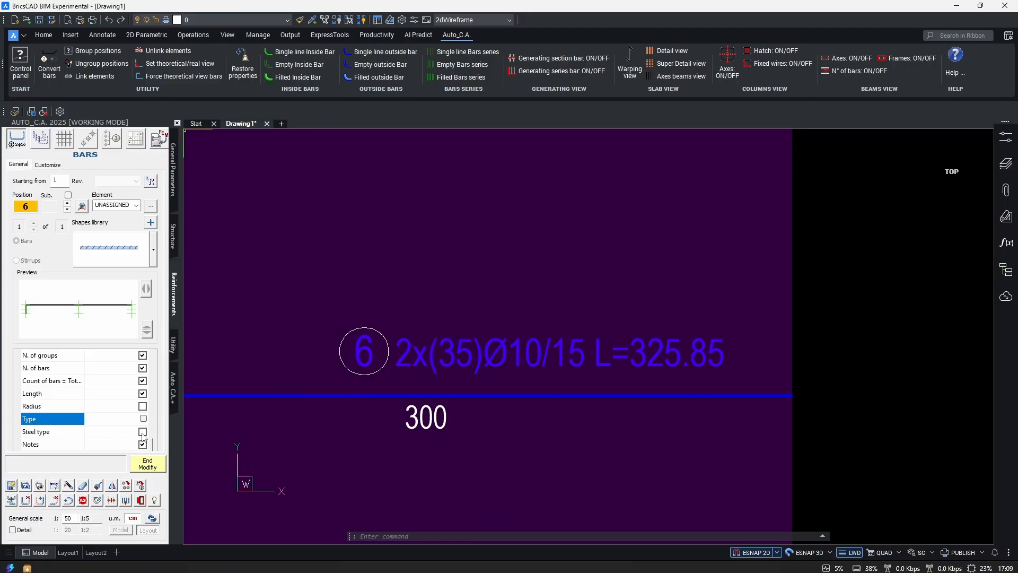
pyautogui.click(143, 431)
# - Set the bar's Steel type to B500c and review the available Type values
pyautogui.scroll(5, 62, 445)
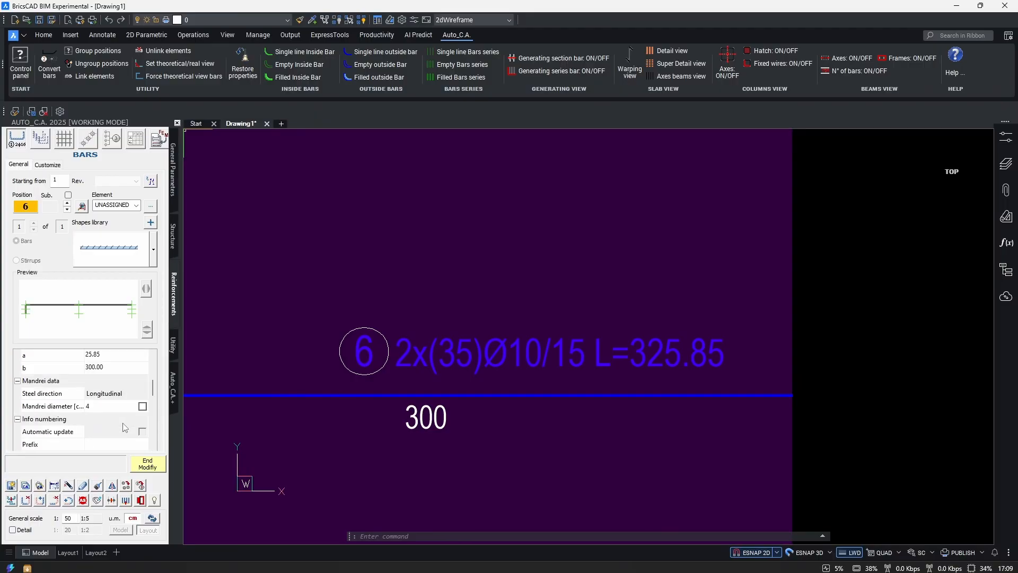
pyautogui.scroll(-1, 106, 419)
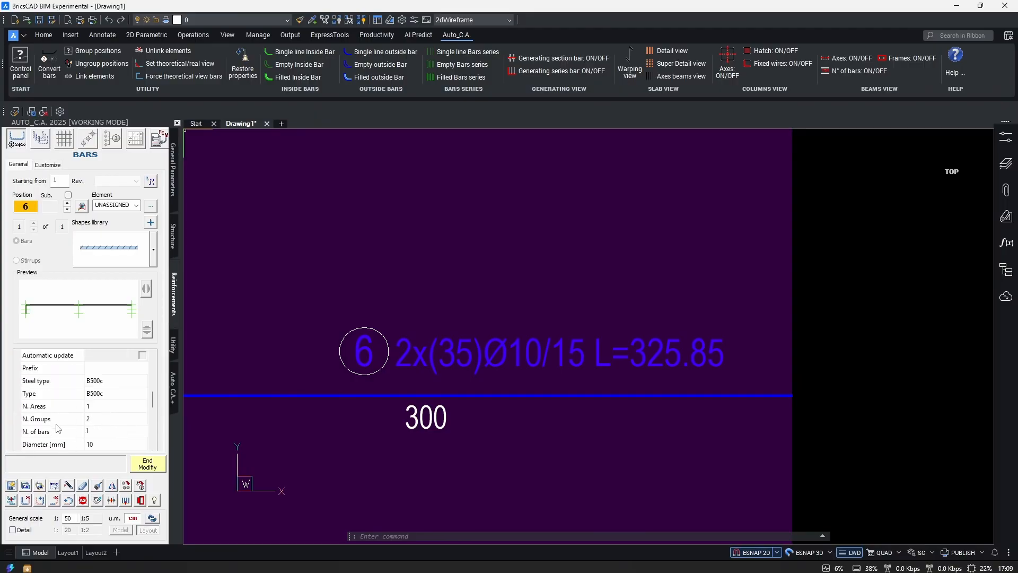
pyautogui.click(110, 400)
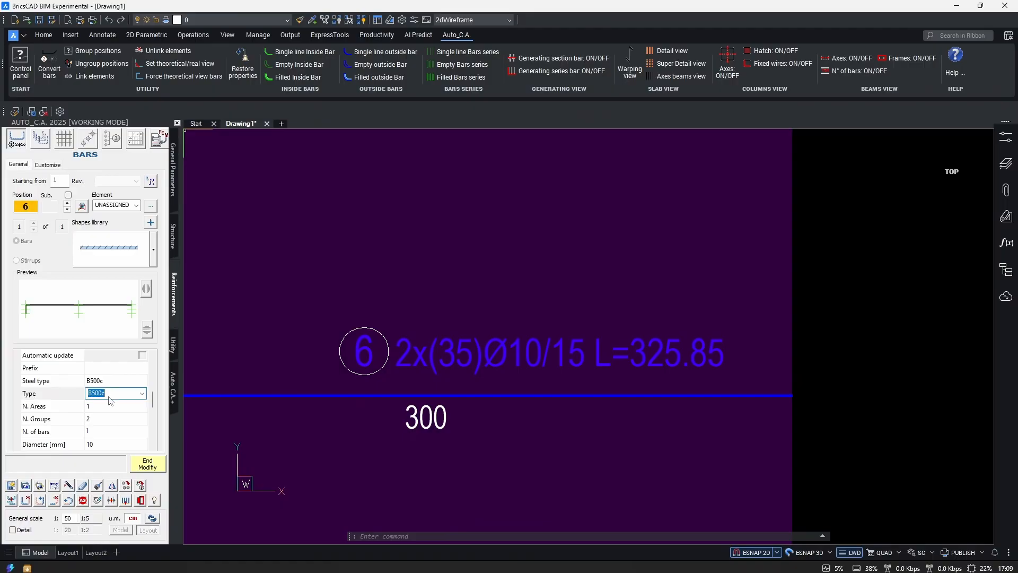
pyautogui.click(142, 394)
pyautogui.click(143, 395)
# - Enter test as the bar's note, switch Notes off and back on in its callout, and finish modifying the bar
pyautogui.scroll(-5, 126, 417)
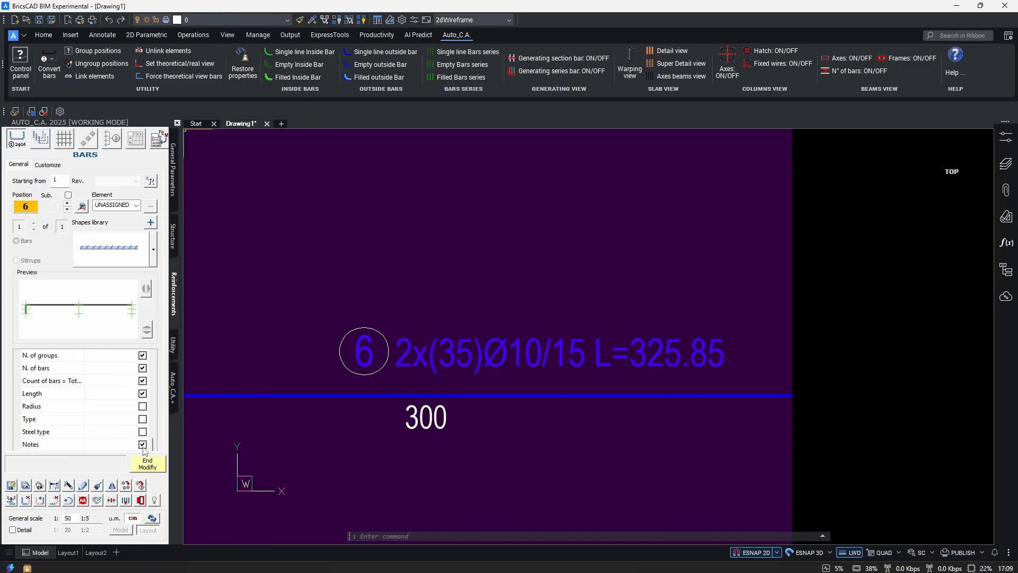
pyautogui.scroll(-10, 106, 424)
pyautogui.scroll(3, 70, 419)
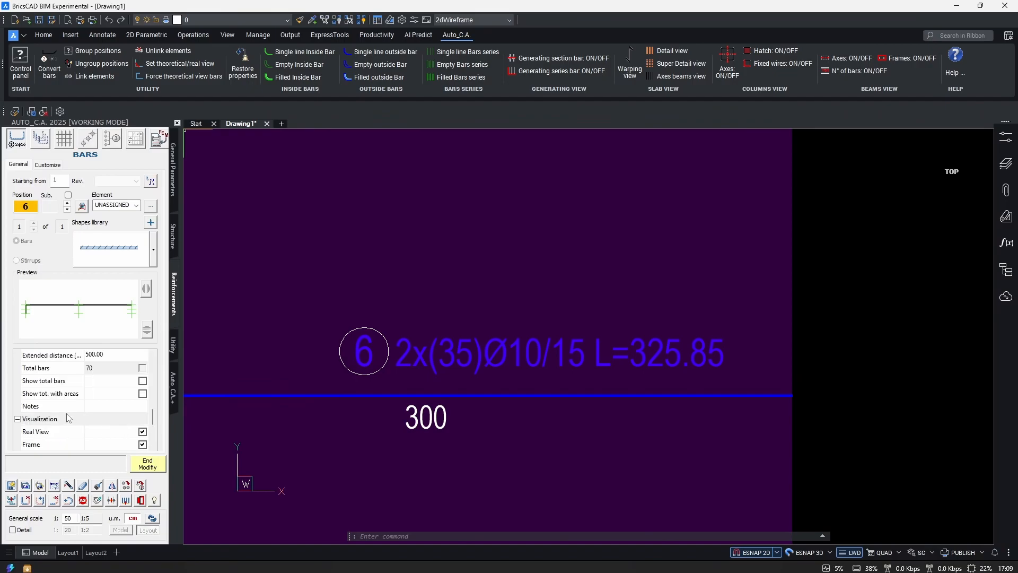
pyautogui.click(88, 406)
pyautogui.click(143, 406)
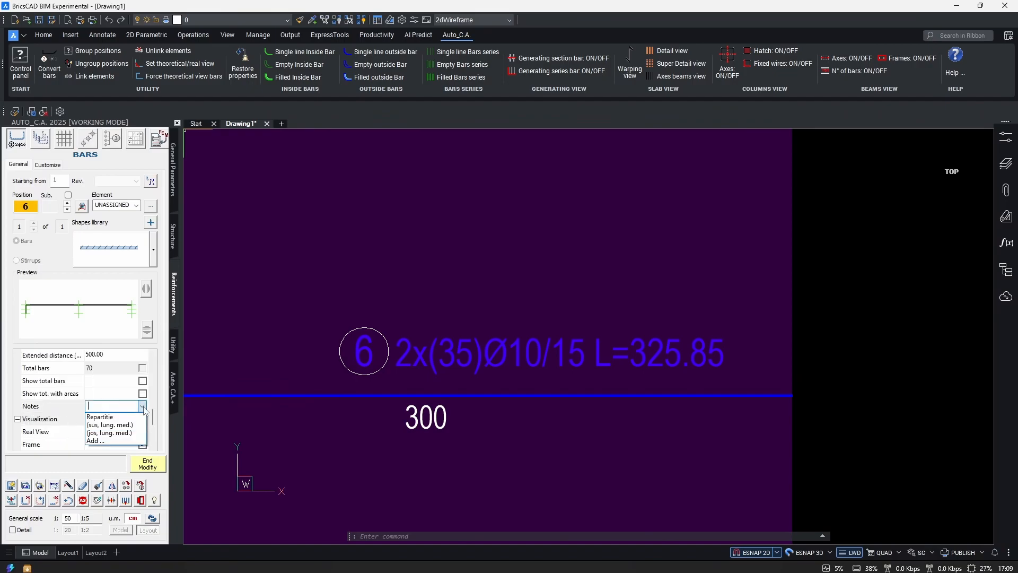
pyautogui.click(97, 406)
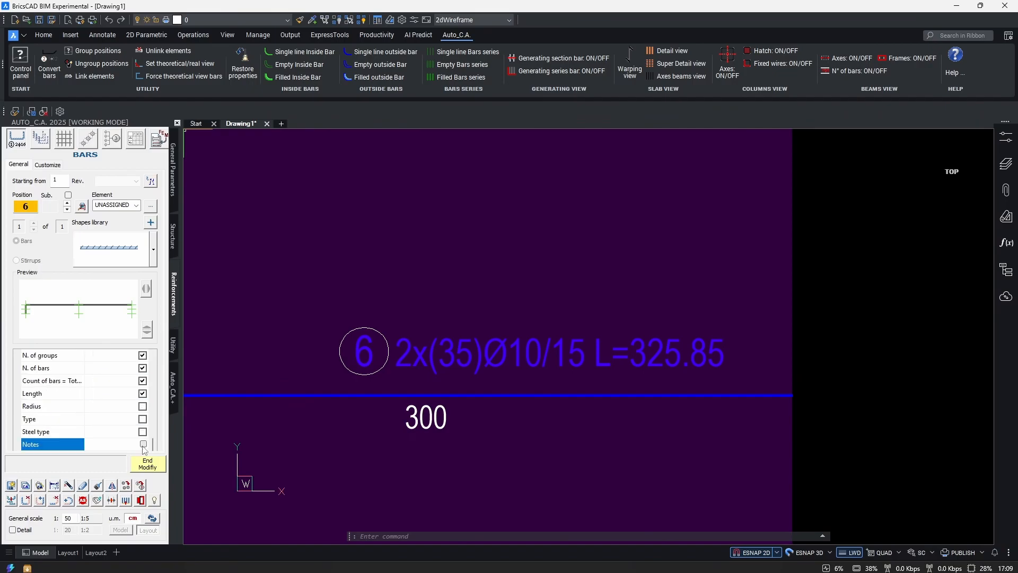
pyautogui.click(143, 444)
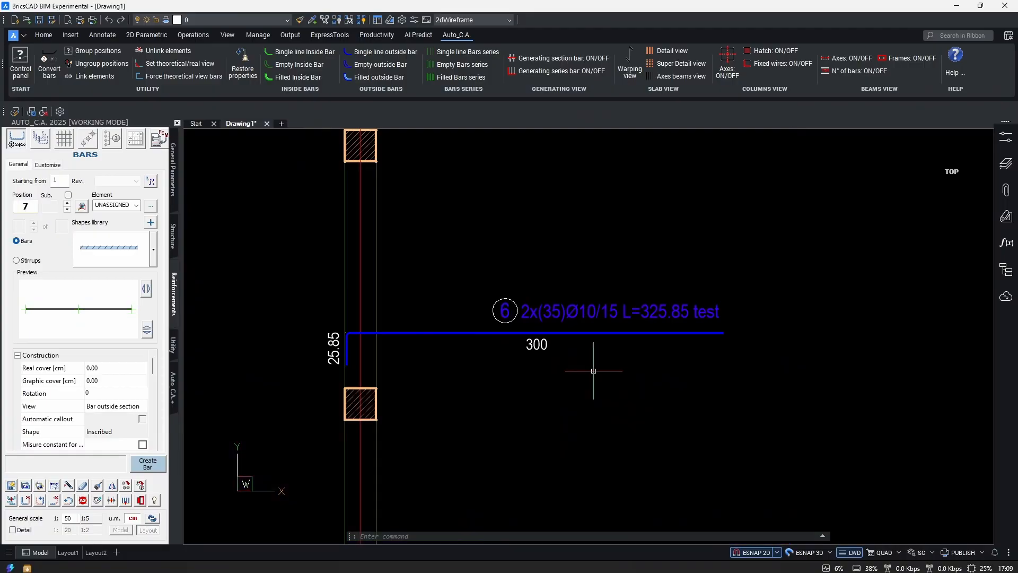
pyautogui.moveTo(512, 335); pyautogui.dragTo(500, 344, button='middle')
pyautogui.scroll(1, 500, 344)
pyautogui.moveTo(585, 402); pyautogui.dragTo(600, 411, button='middle')
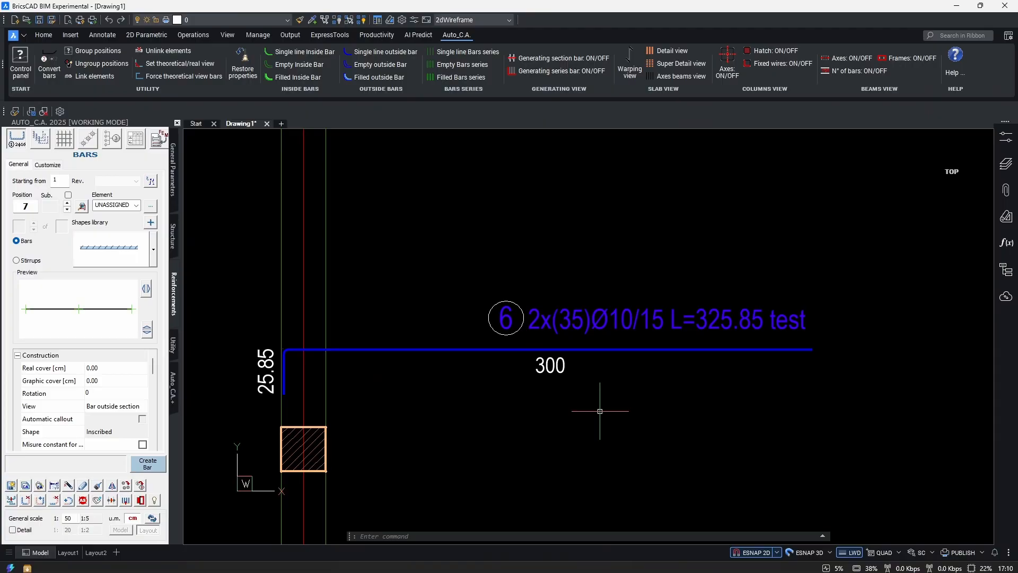
pyautogui.moveTo(584, 409); pyautogui.dragTo(499, 313)
pyautogui.press('Escape')
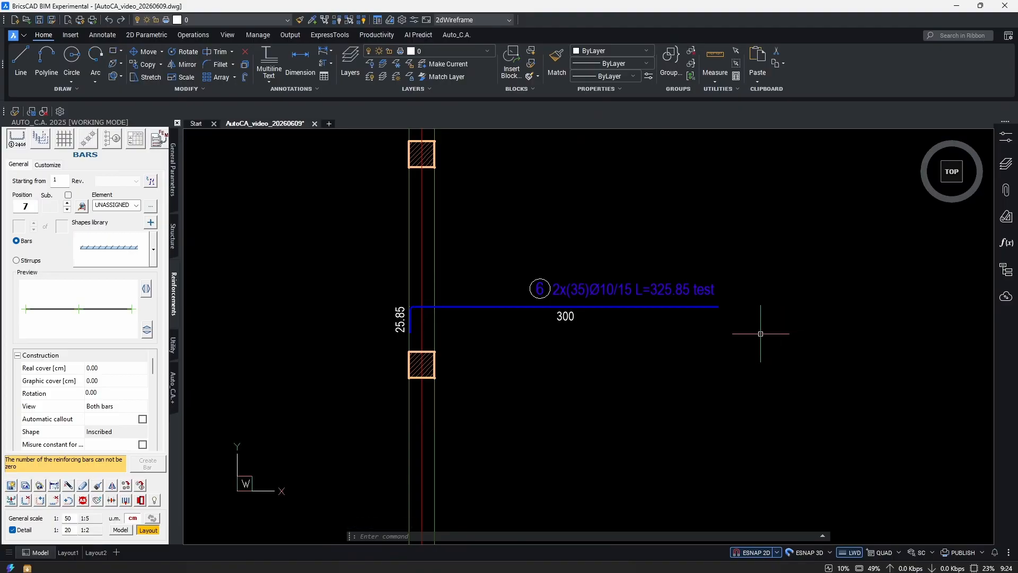
# - Open bar 6 for modification, finish without changing it, and start the Modify command
pyautogui.click(604, 354)
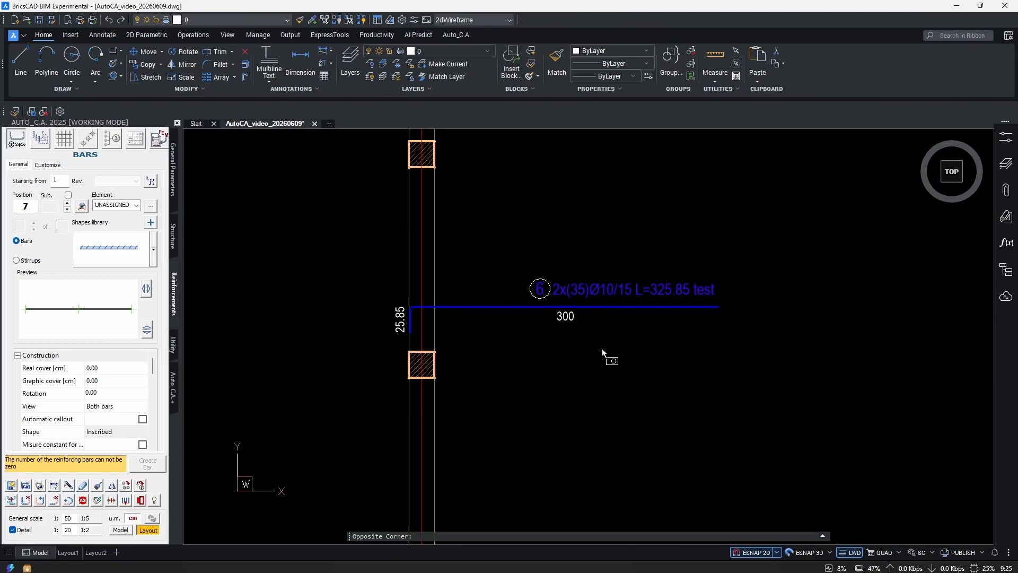
pyautogui.click(491, 241)
pyautogui.rightClick(615, 338)
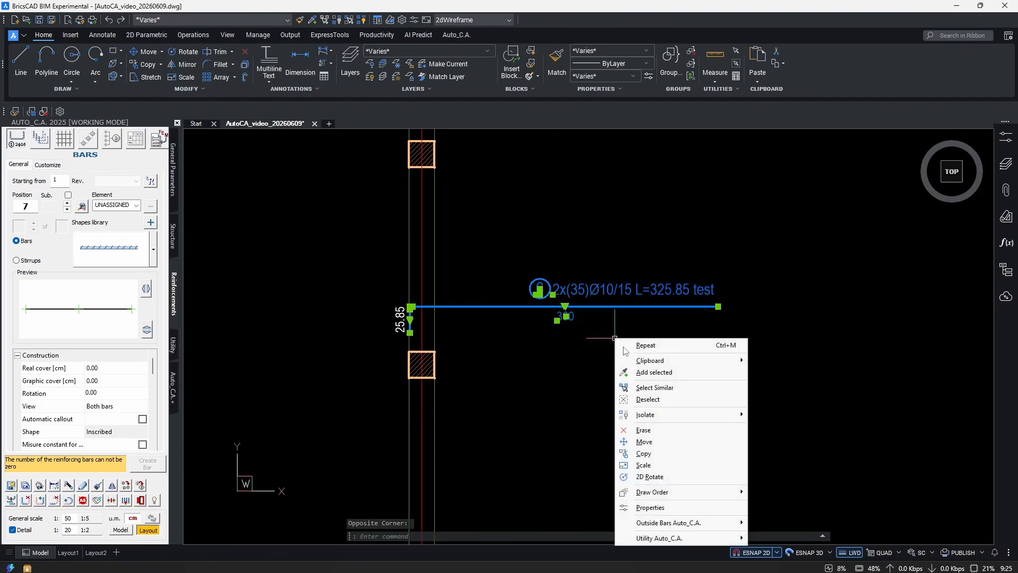
pyautogui.moveTo(705, 526)
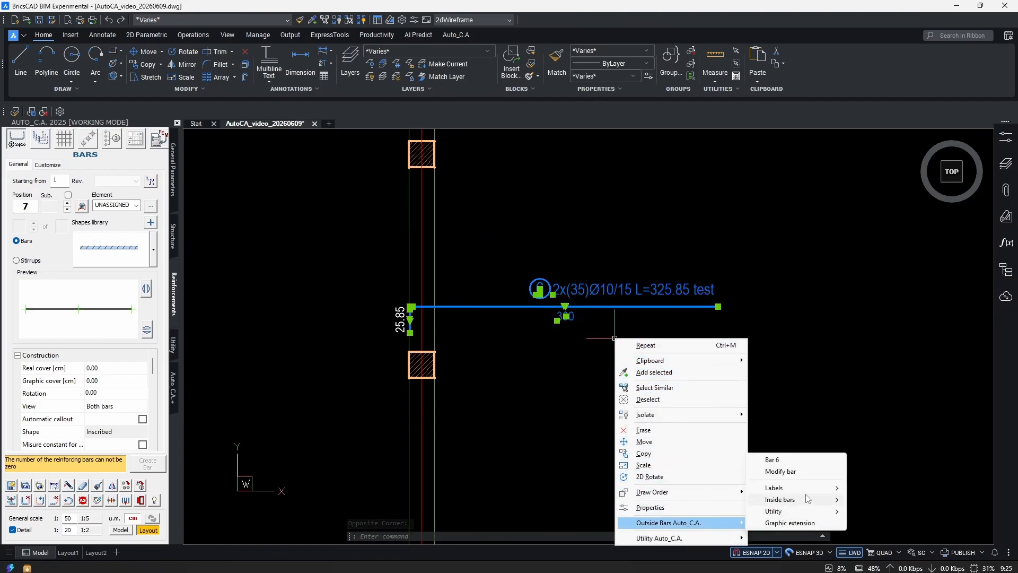
pyautogui.click(778, 472)
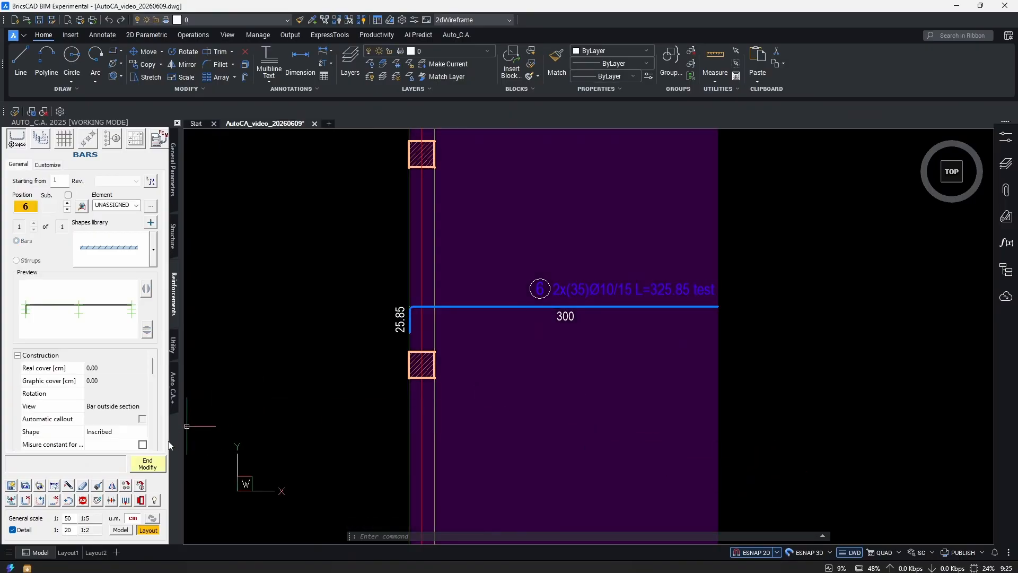
pyautogui.click(149, 465)
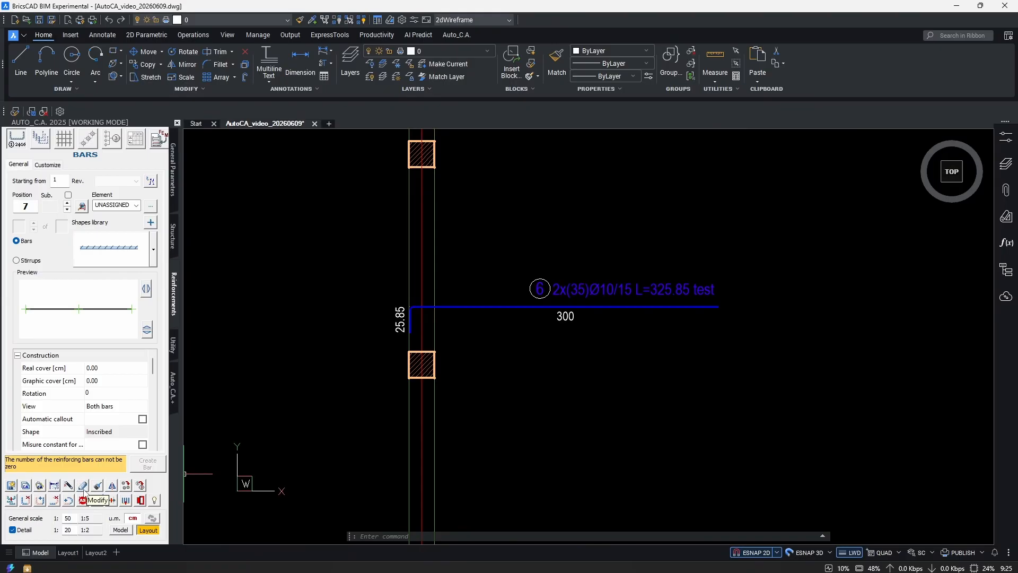
pyautogui.click(84, 489)
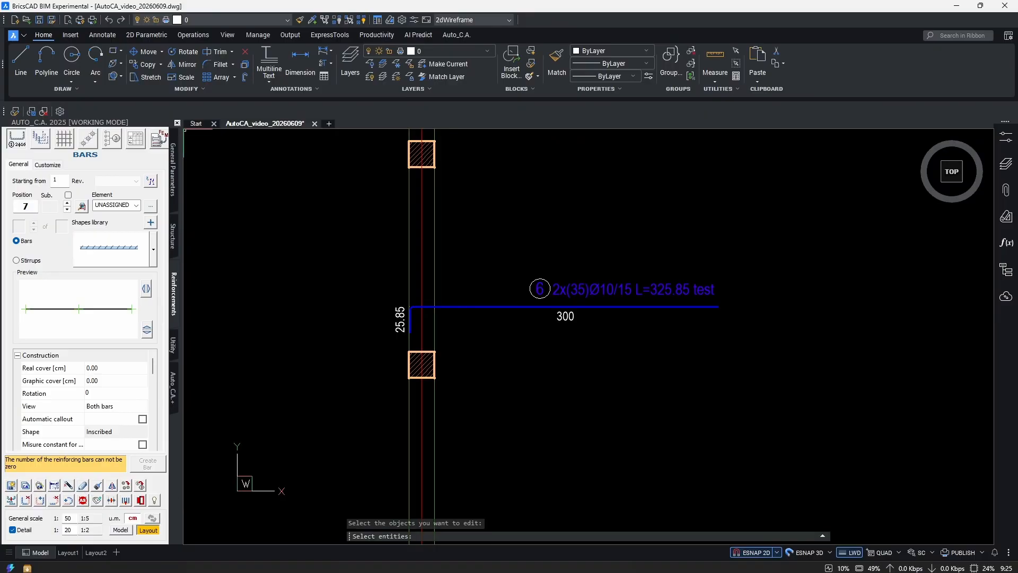
# - Add the graphic extension to bar 6, spanning the slab between grid lines 2 and 3
pyautogui.rightClick(604, 358)
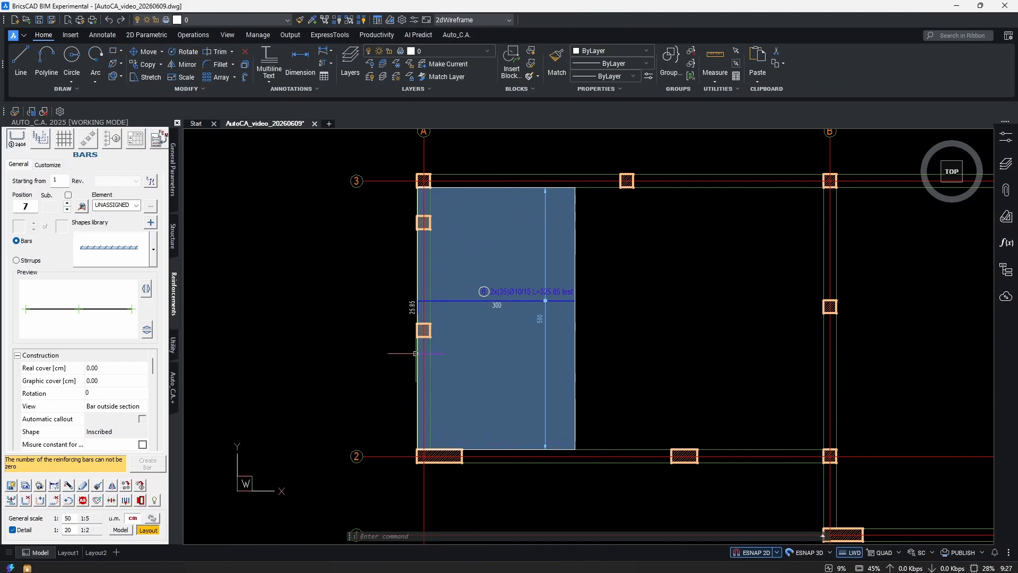
pyautogui.moveTo(559, 371)
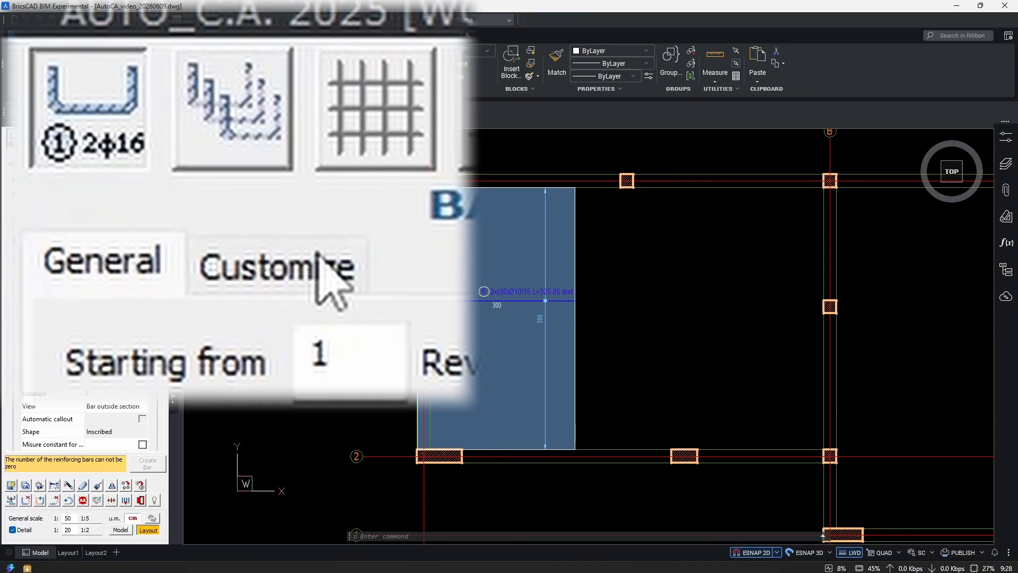
# - Turn off Boundary and Hatch in the graphic application field customization for bars
pyautogui.click(301, 262)
pyautogui.scroll(-8, 108, 367)
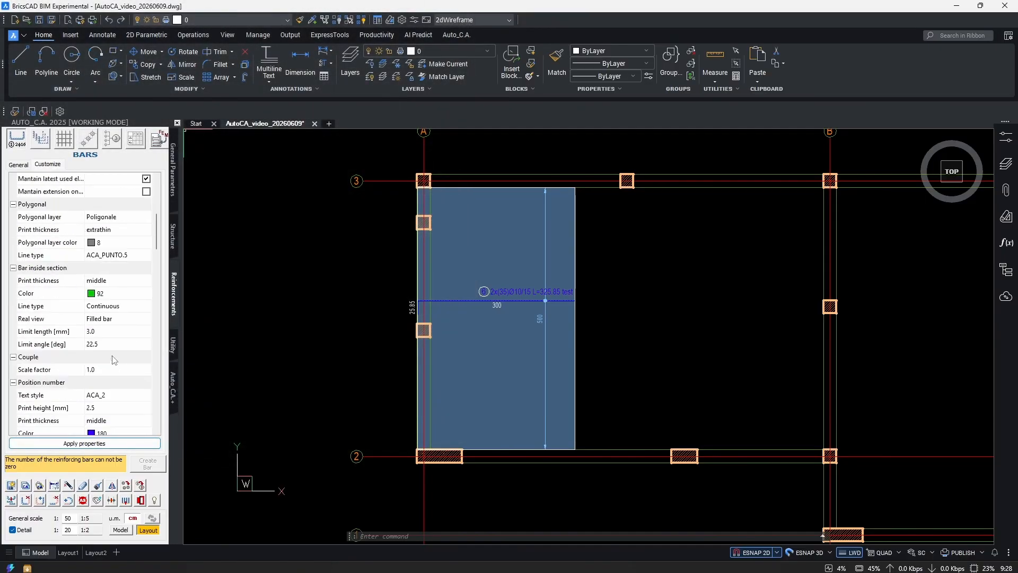
pyautogui.scroll(-5, 108, 367)
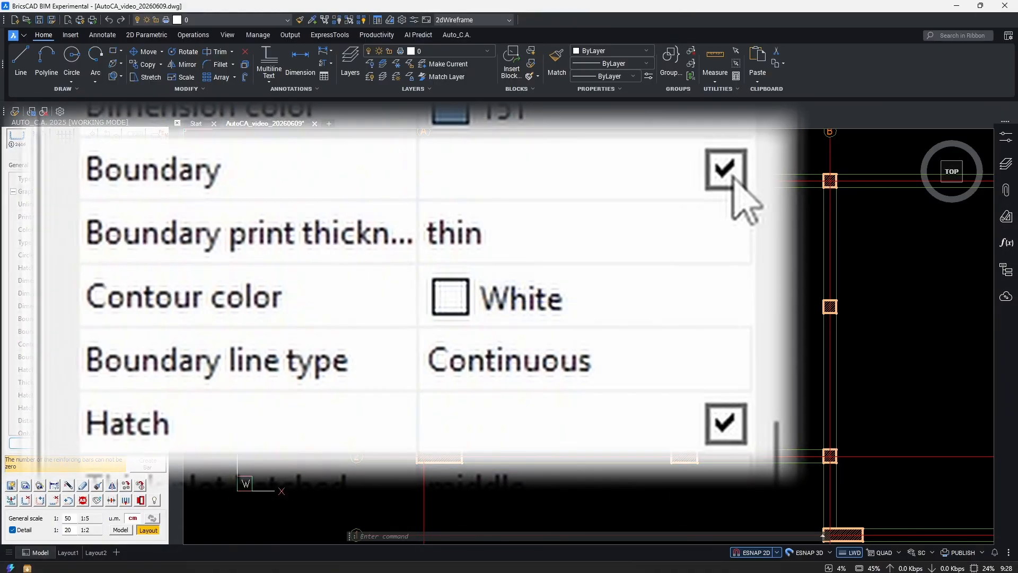
pyautogui.click(146, 319)
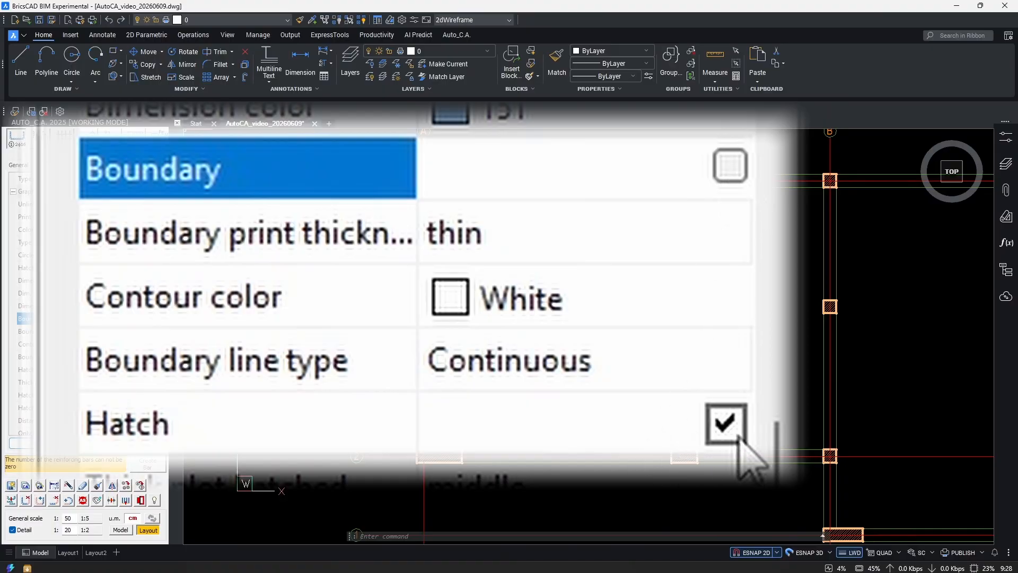
pyautogui.click(147, 370)
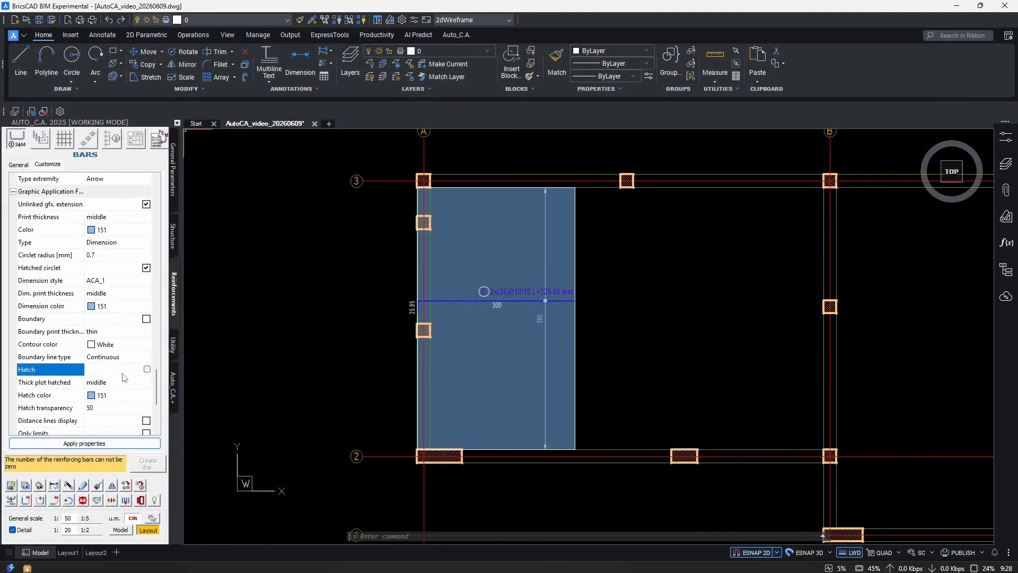
# - Apply the customized properties only to selected entities, choosing bar 6 and its graphic extension
pyautogui.click(84, 444)
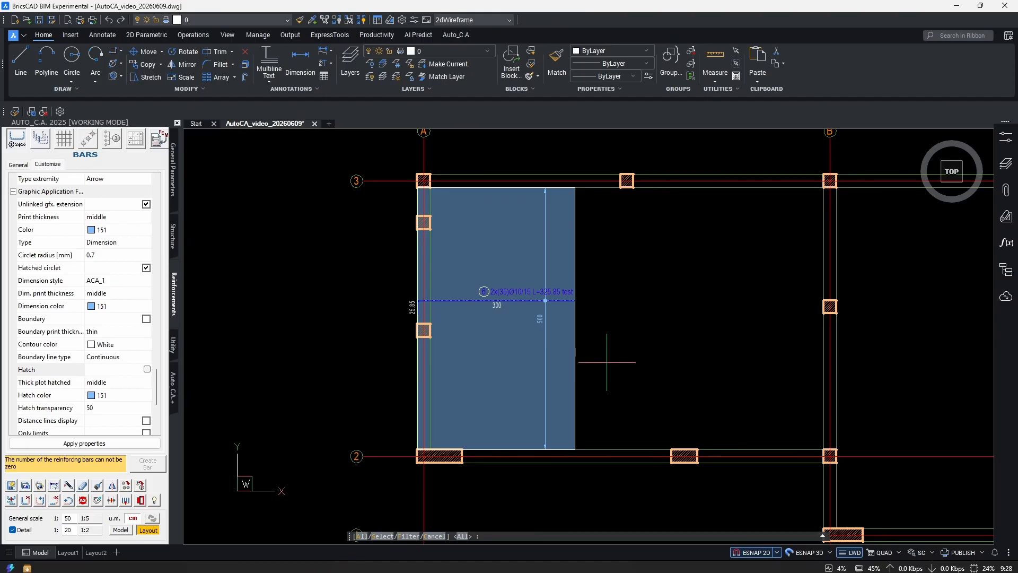
pyautogui.press('Return')
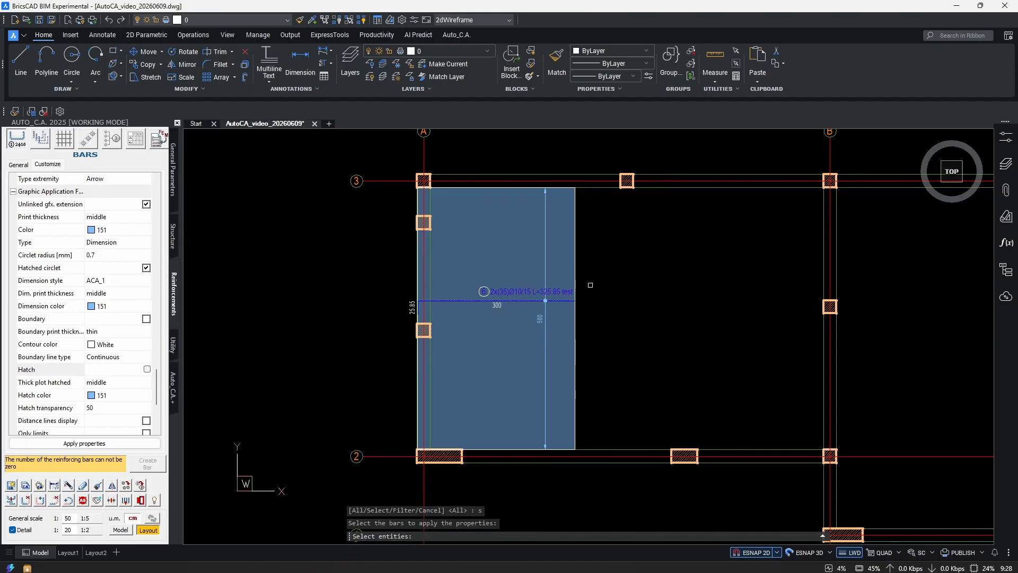
pyautogui.click(606, 271)
pyautogui.click(416, 346)
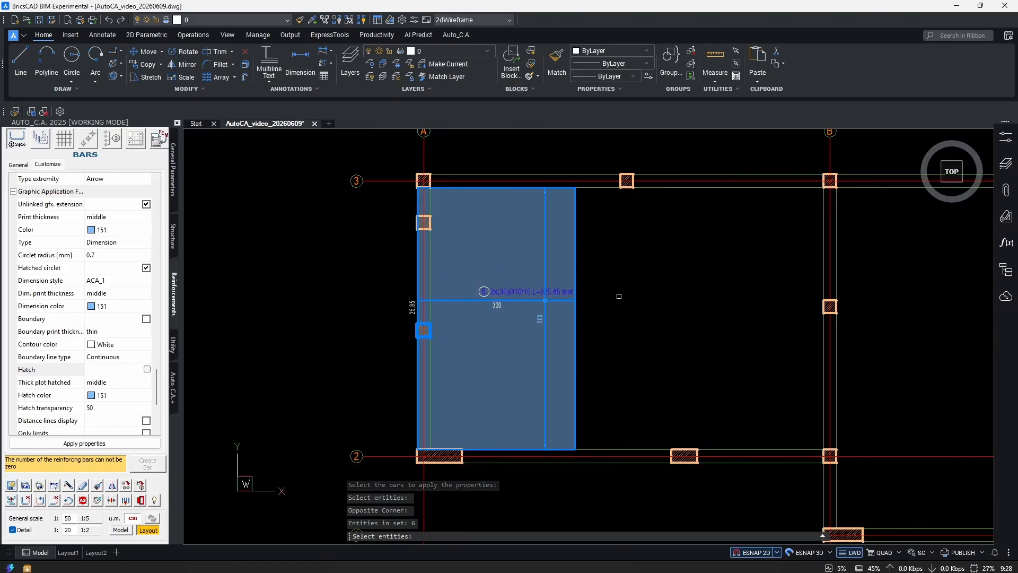
pyautogui.press('Return')
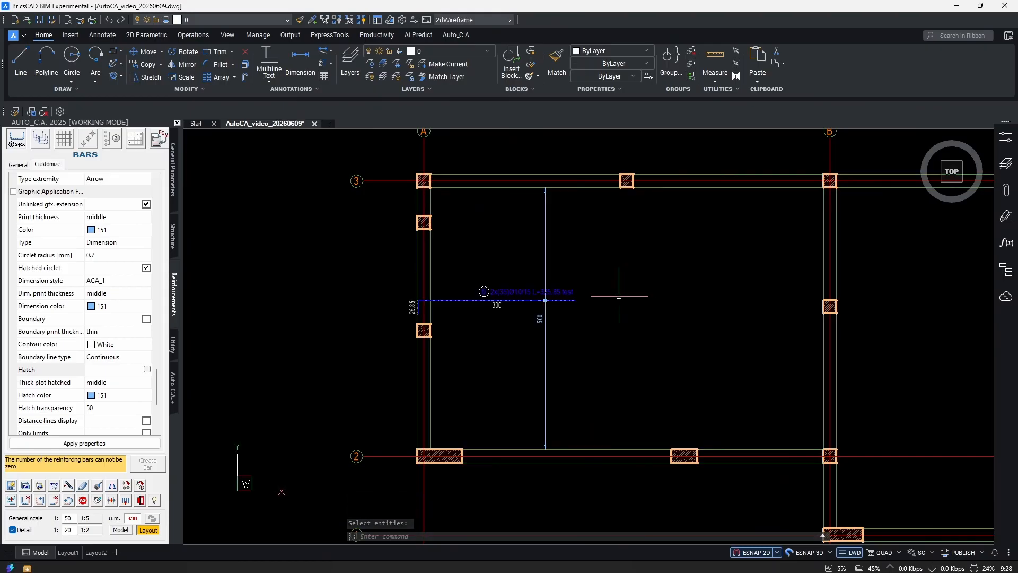
pyautogui.scroll(2, 549, 289)
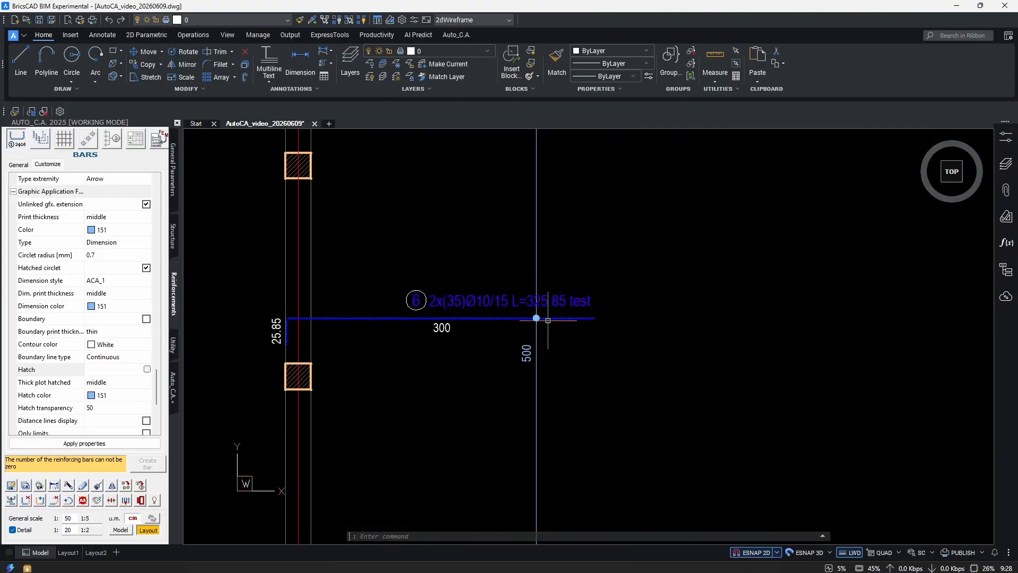
pyautogui.scroll(-3, 548, 321)
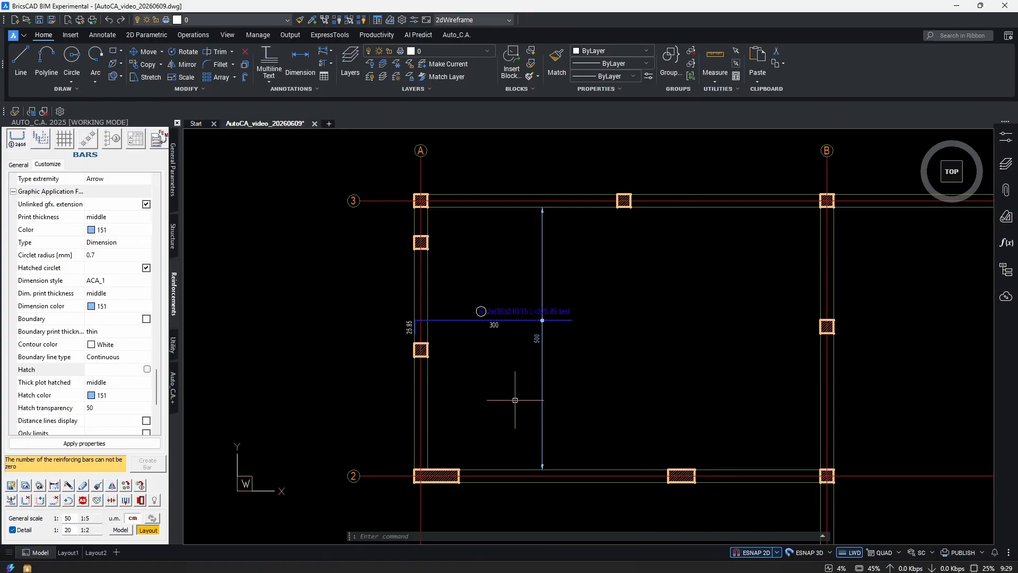
# - Review the Boundary toggle and the Contour color and Hatch color options for the graphic extension
pyautogui.click(145, 319)
pyautogui.click(145, 319)
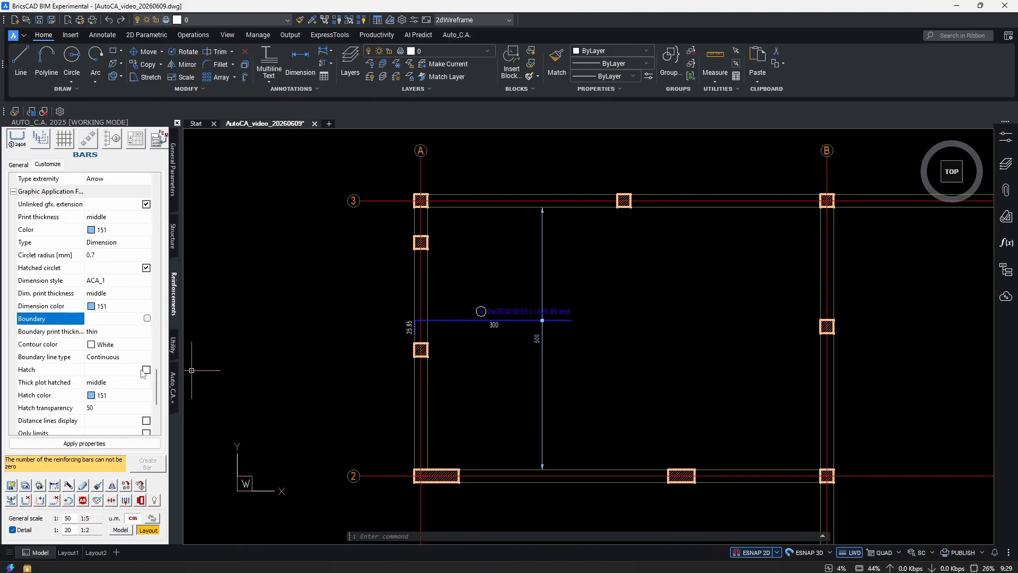
pyautogui.click(111, 344)
pyautogui.click(117, 344)
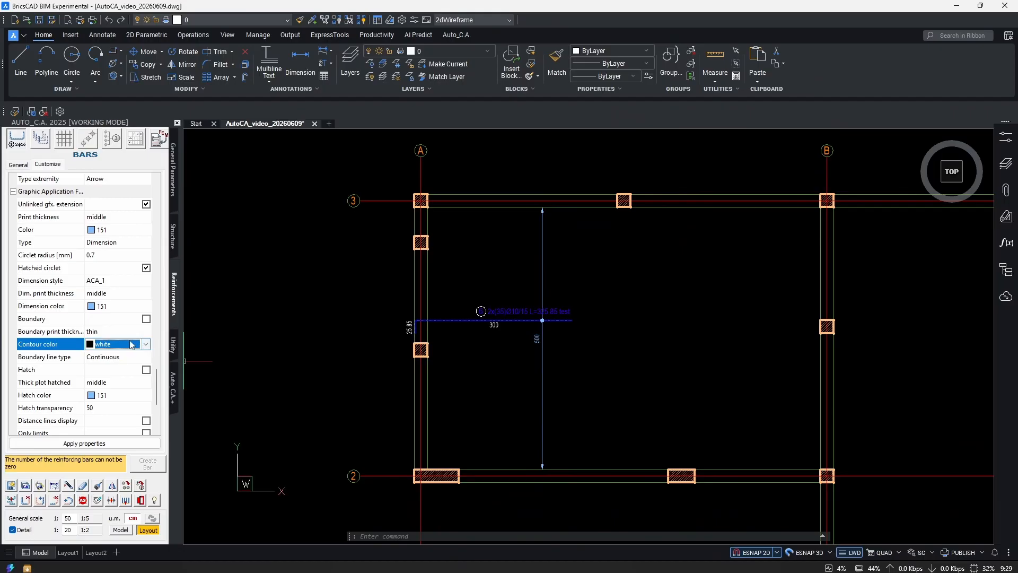
pyautogui.click(121, 395)
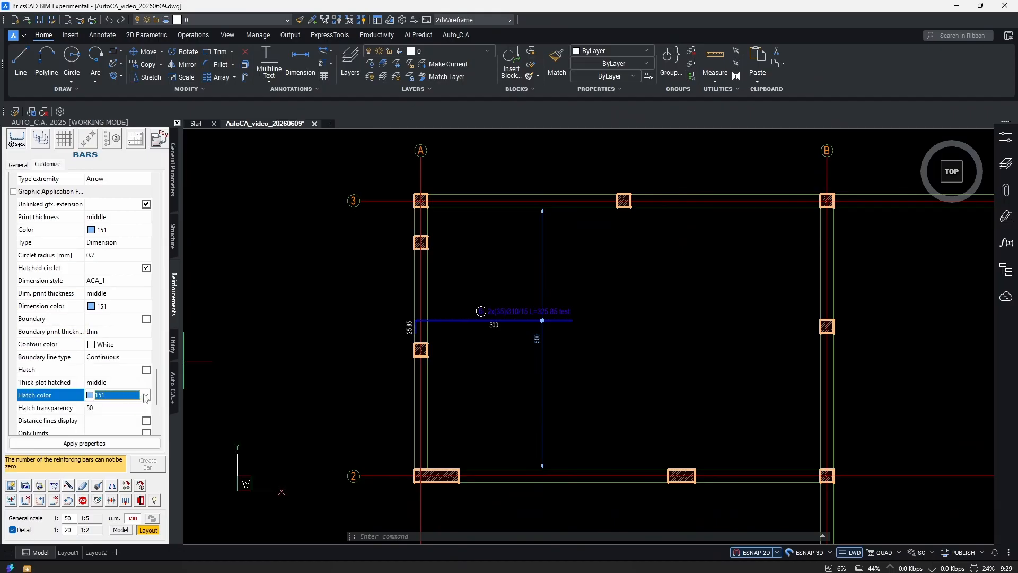
pyautogui.click(145, 395)
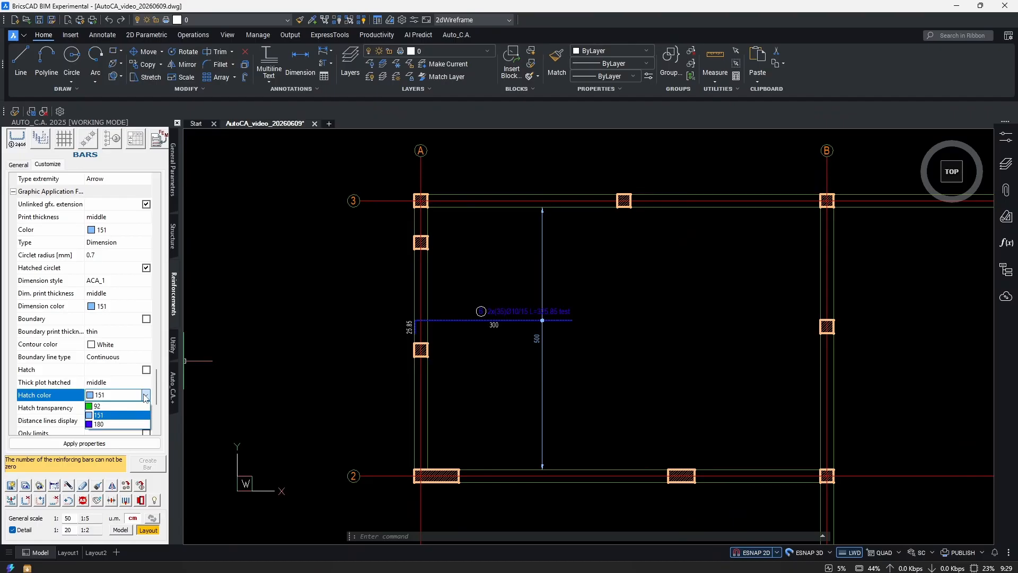
pyautogui.click(144, 395)
pyautogui.click(338, 352)
pyautogui.click(359, 385)
pyautogui.press('Escape')
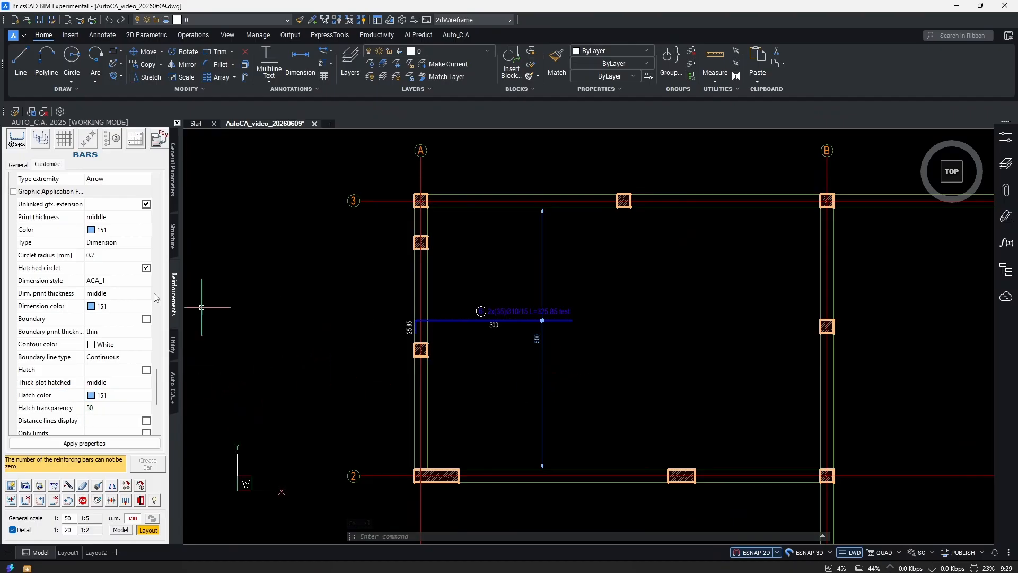
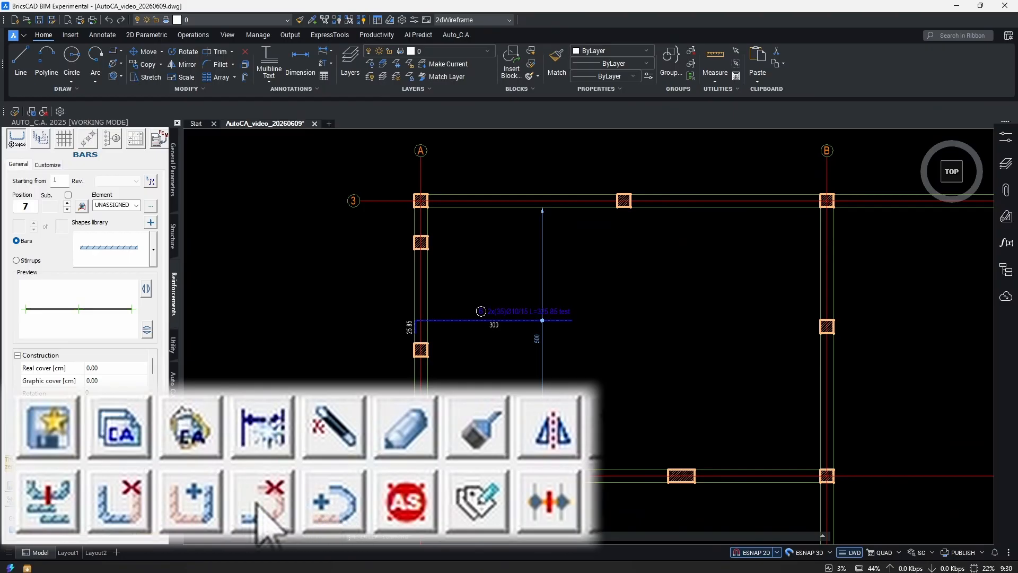
# - Extend the right end of bar 6 with a 40 cm side pointing straight down
pyautogui.click(40, 500)
pyautogui.scroll(3, 304, 345)
pyautogui.moveTo(693, 314); pyautogui.dragTo(402, 300, button='middle')
pyautogui.click(639, 309)
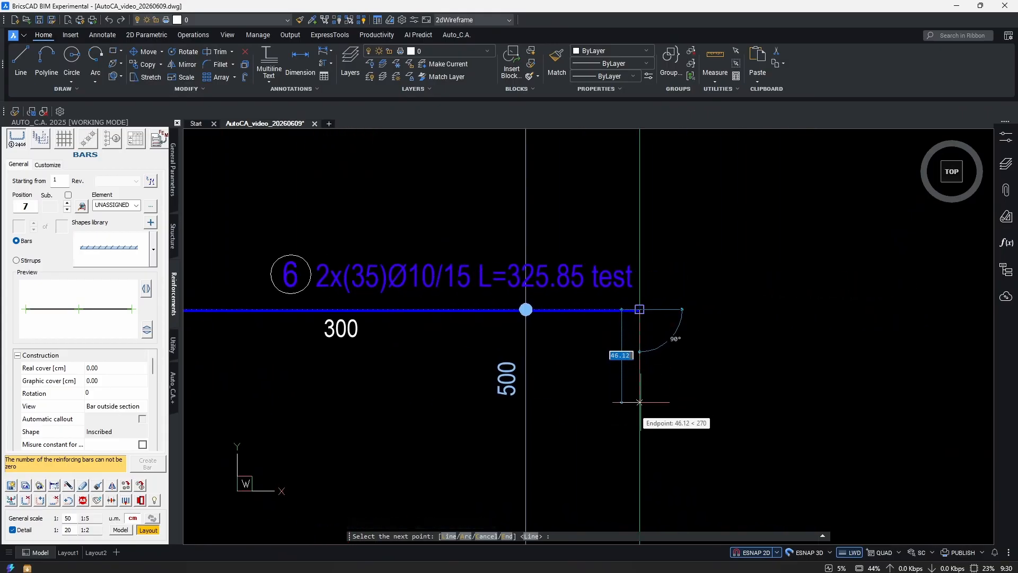
pyautogui.write('40')
pyautogui.press('Return')
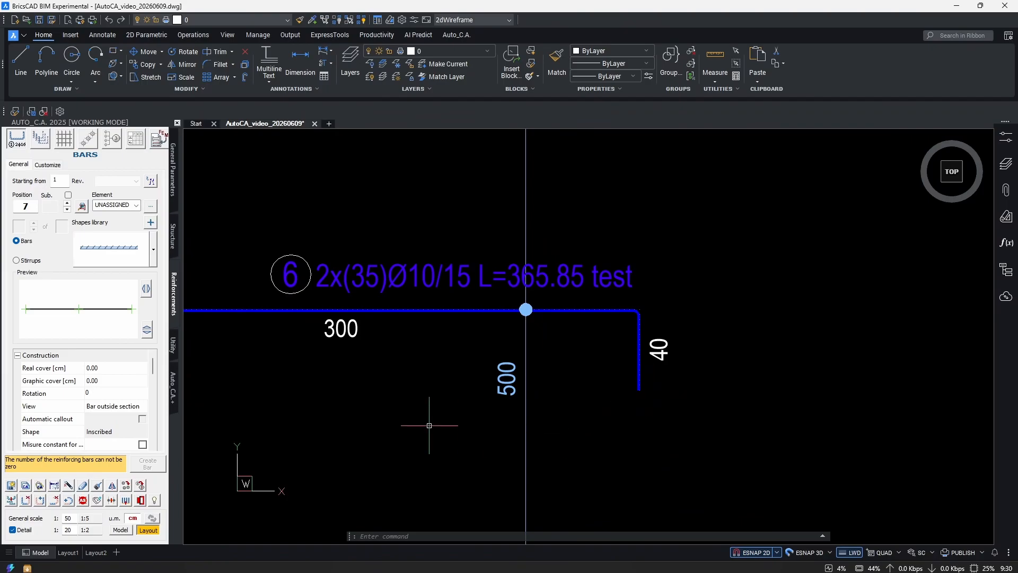
# - Extend the bar's 40 cm side with a 20 cm side to the left, a slanted side of about 25 cm and a 120 cm side
pyautogui.click(38, 500)
pyautogui.click(639, 386)
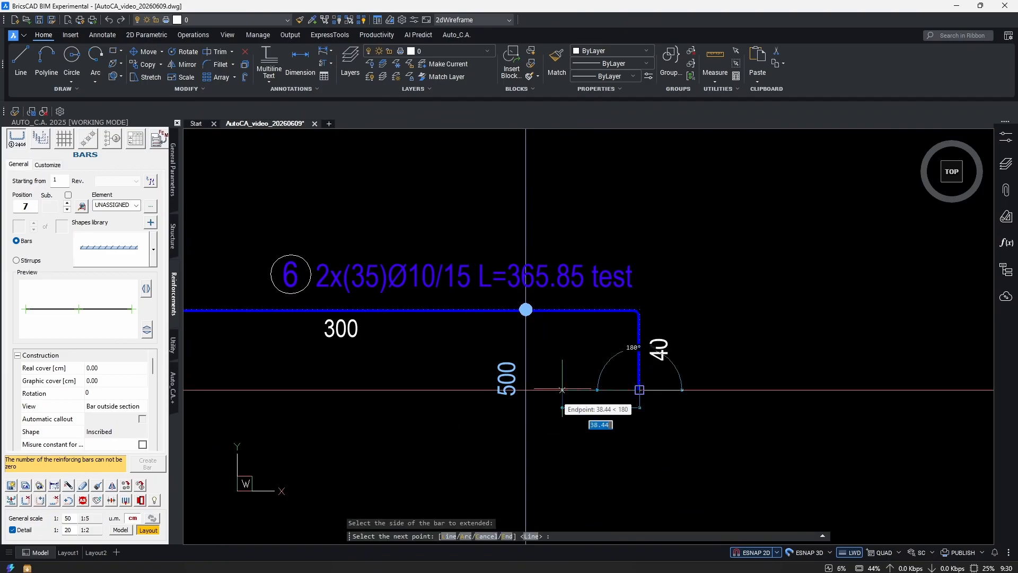
pyautogui.write('20')
pyautogui.press('Return')
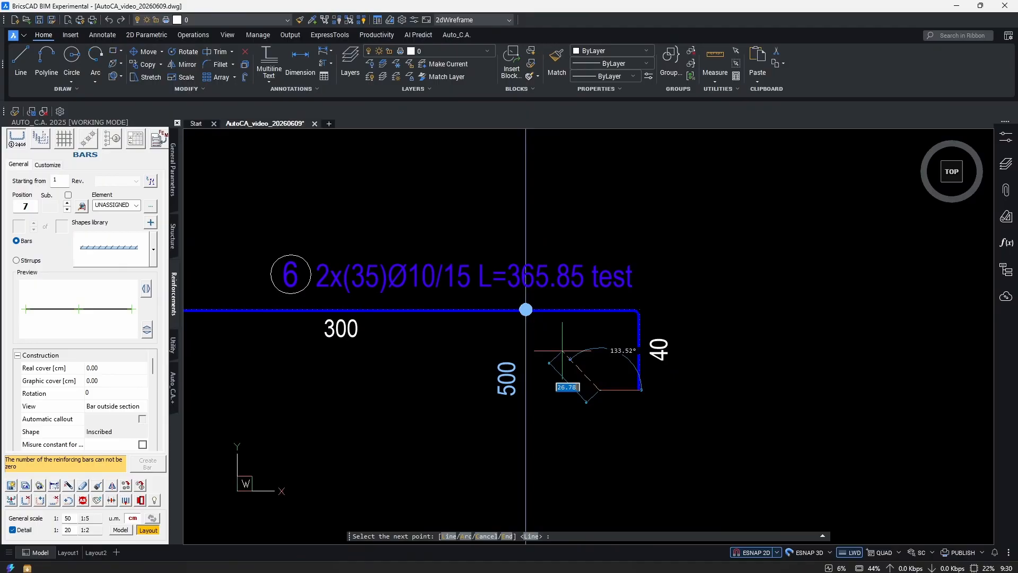
pyautogui.click(563, 351)
pyautogui.write('120')
pyautogui.press('Return')
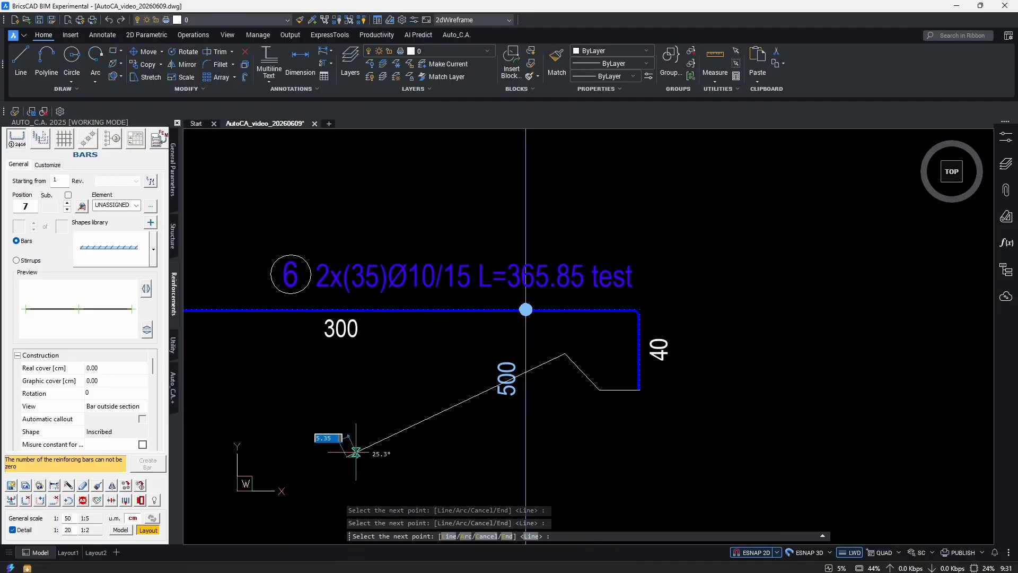
pyautogui.scroll(-1, 628, 459)
pyautogui.press('Return')
pyautogui.scroll(-1, 636, 406)
pyautogui.scroll(4, 634, 438)
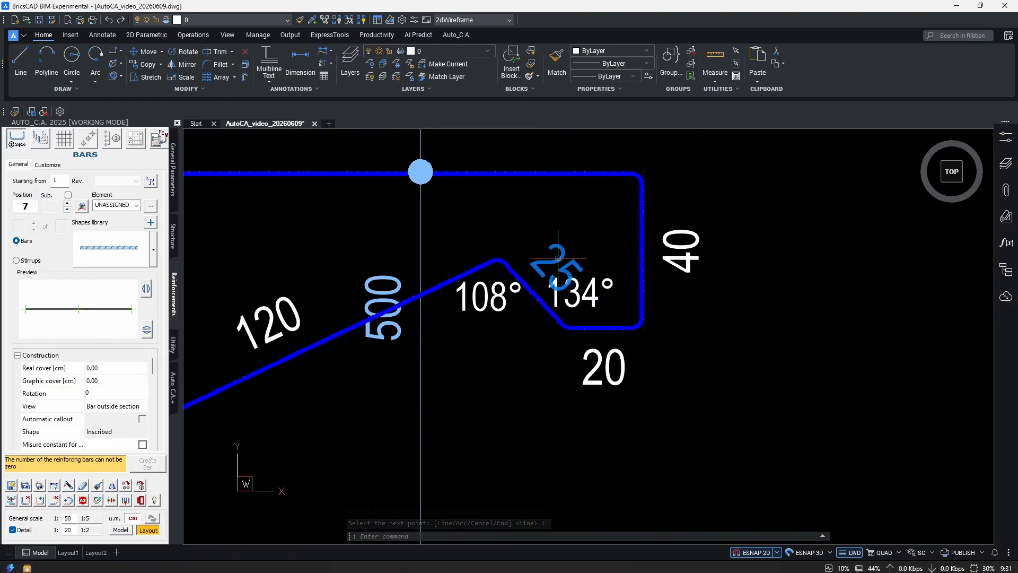
# - Move the 134° angle label nearer the corner, clear of the slanted side's dimension
pyautogui.click(581, 293)
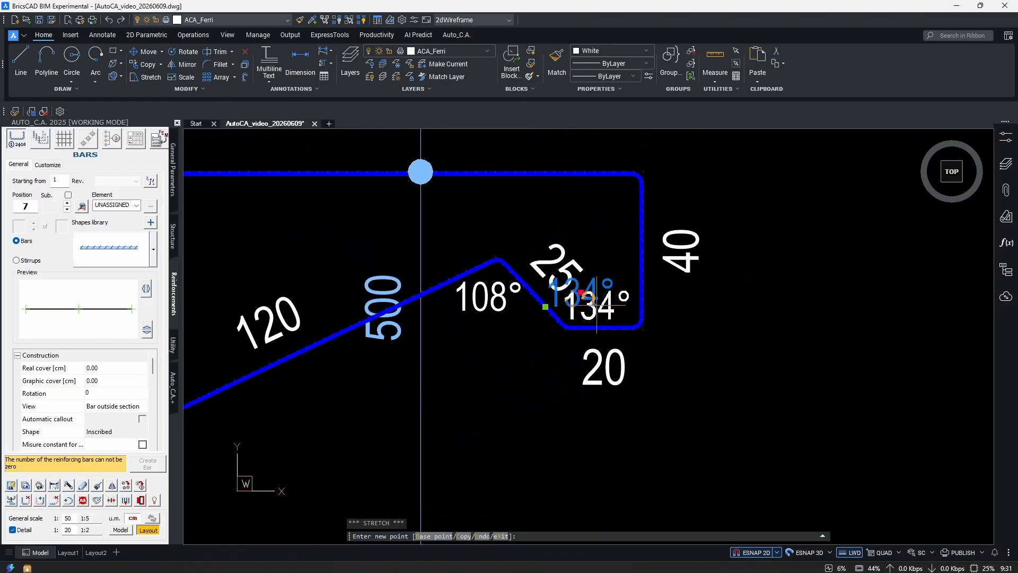
pyautogui.click(581, 292)
pyautogui.scroll(-2, 523, 397)
pyautogui.moveTo(522, 398); pyautogui.dragTo(620, 387, button='middle')
pyautogui.scroll(-3, 634, 394)
pyautogui.press('Escape')
pyautogui.press('Escape')
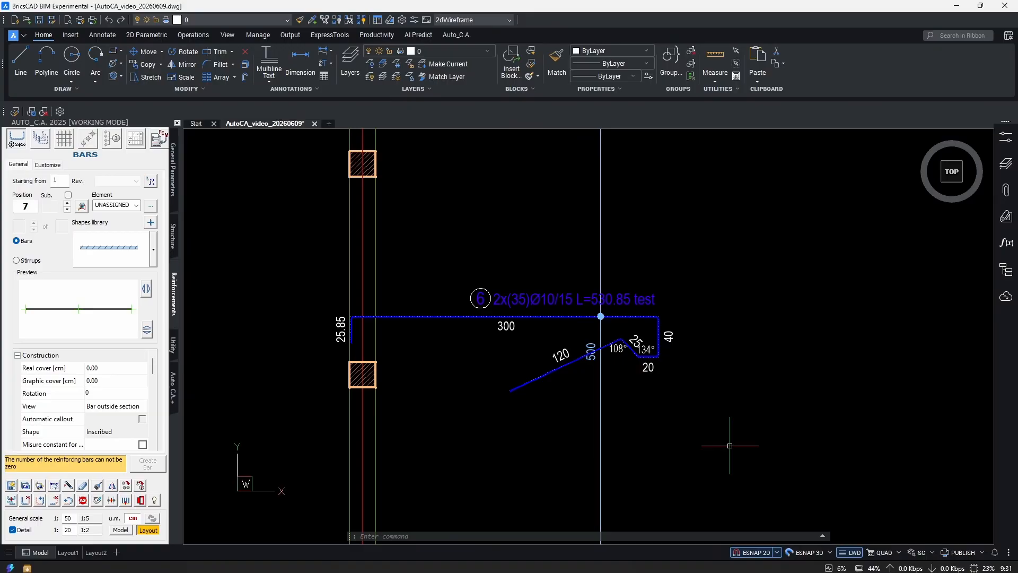
# - Delete the 120 cm, 25 cm and 20 cm sides from the right end of bar 6
pyautogui.scroll(3, 605, 365)
pyautogui.click(26, 500)
pyautogui.click(479, 384)
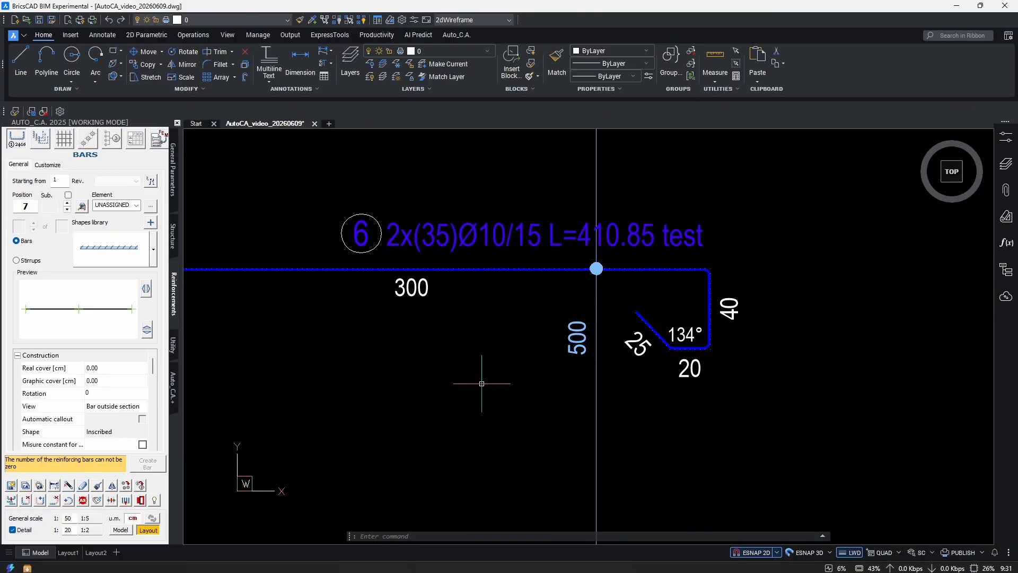
pyautogui.press('Return')
pyautogui.click(688, 349)
pyautogui.scroll(-5, 688, 360)
pyautogui.scroll(3, 711, 419)
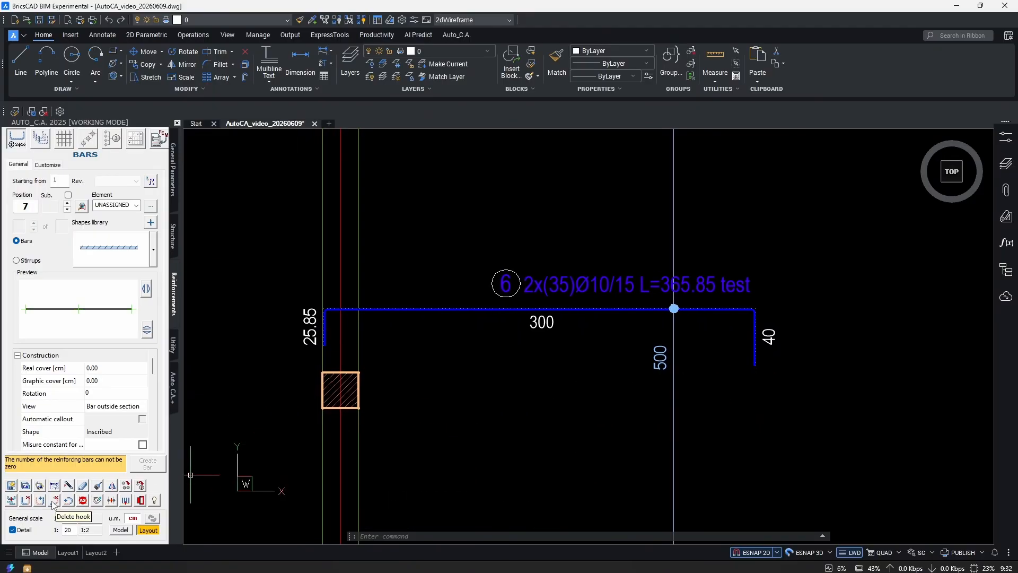
# - Add a hook to the free lower end of bar 6's 40 cm side
pyautogui.click(54, 501)
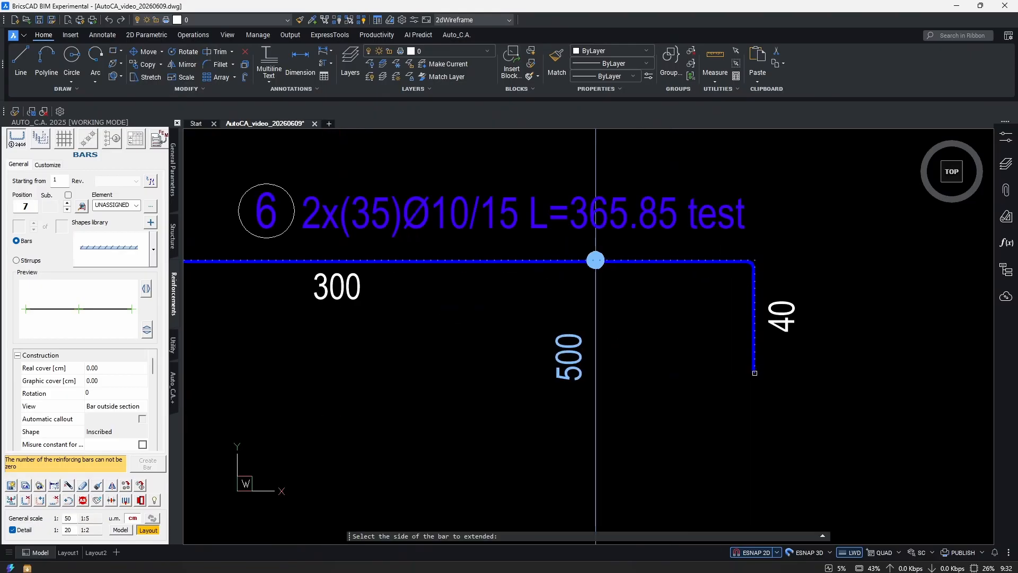
pyautogui.click(754, 373)
pyautogui.scroll(3, 695, 329)
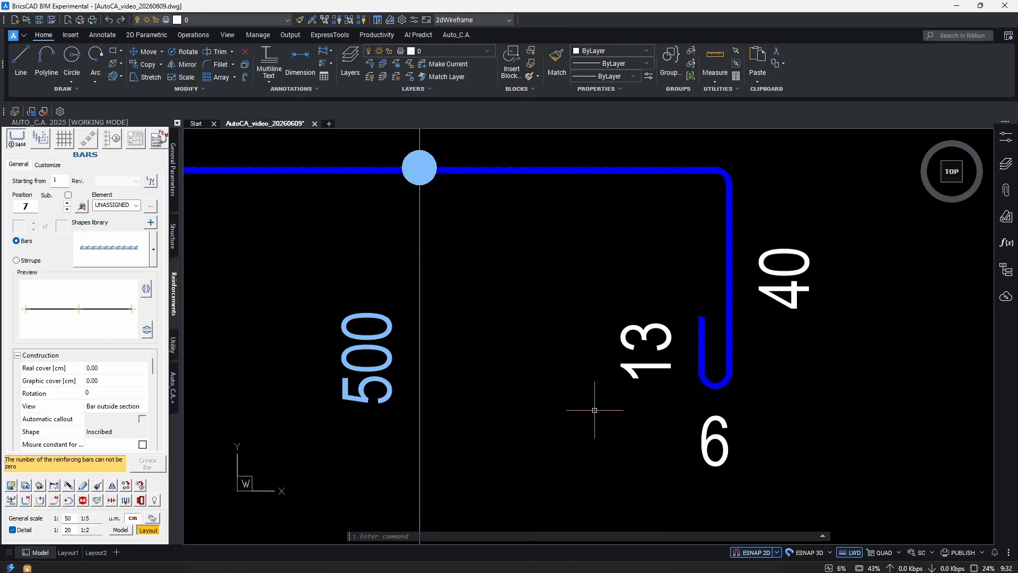
# - Delete the hook from the end of bar 6's 40 cm side
pyautogui.click(26, 500)
pyautogui.press('Escape')
pyautogui.press('Escape')
pyautogui.press('Escape')
pyautogui.scroll(-5, 629, 421)
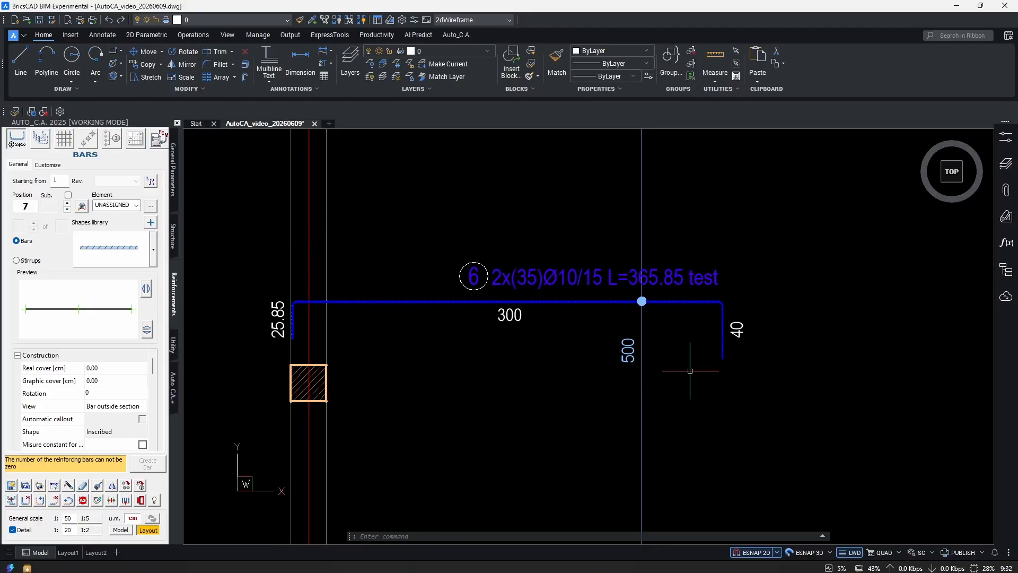
pyautogui.moveTo(692, 393); pyautogui.dragTo(654, 383, button='middle')
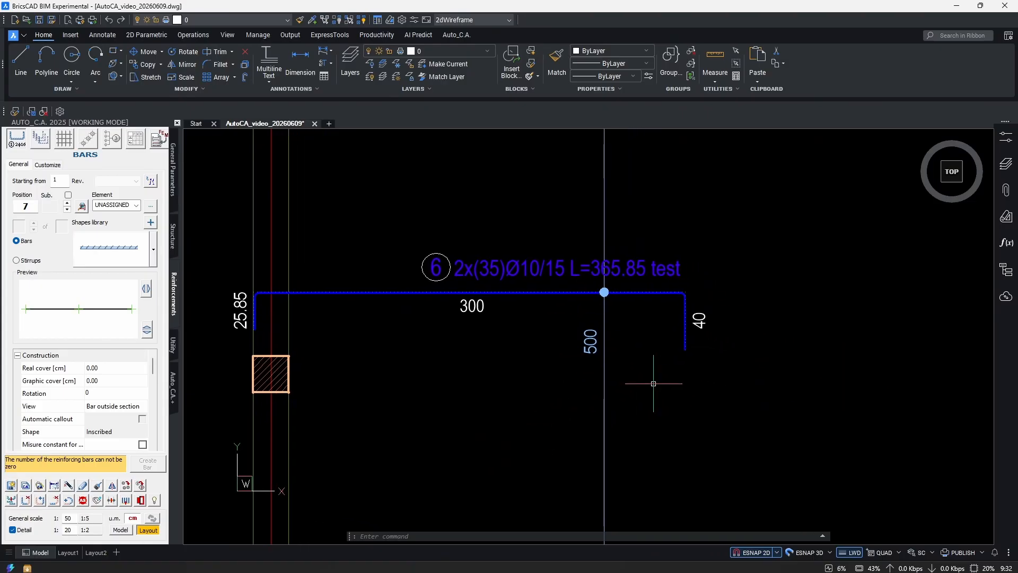
# - Stretch the right end of bar 6 horizontally to the right, making its main side about 398 cm long
pyautogui.moveTo(658, 377); pyautogui.dragTo(626, 372, button='middle')
pyautogui.write('s')
pyautogui.press('Return')
pyautogui.click(726, 377)
pyautogui.click(614, 283)
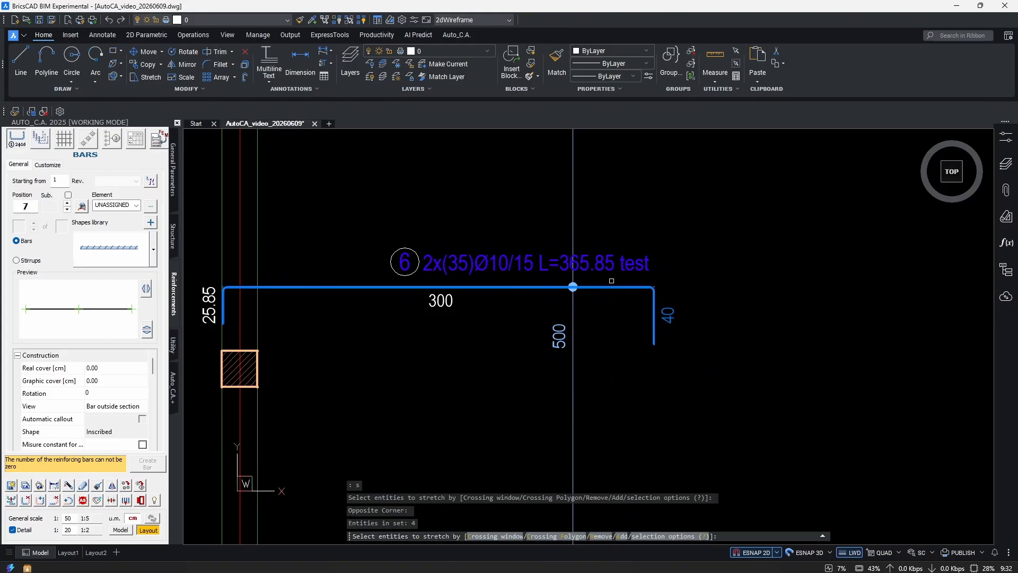
pyautogui.press('Return')
pyautogui.click(655, 387)
pyautogui.press('F8')
pyautogui.click(795, 394)
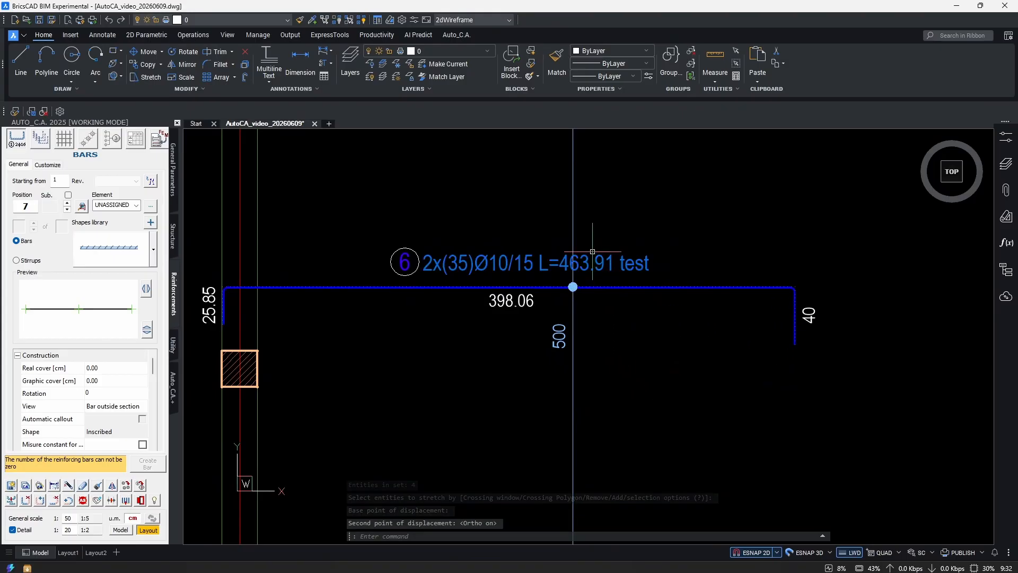
# - Shorten bar 6's vertical distribution line from its upper end to about 412 cm
pyautogui.scroll(-2, 569, 333)
pyautogui.scroll(-2, 569, 333)
pyautogui.scroll(2, 602, 334)
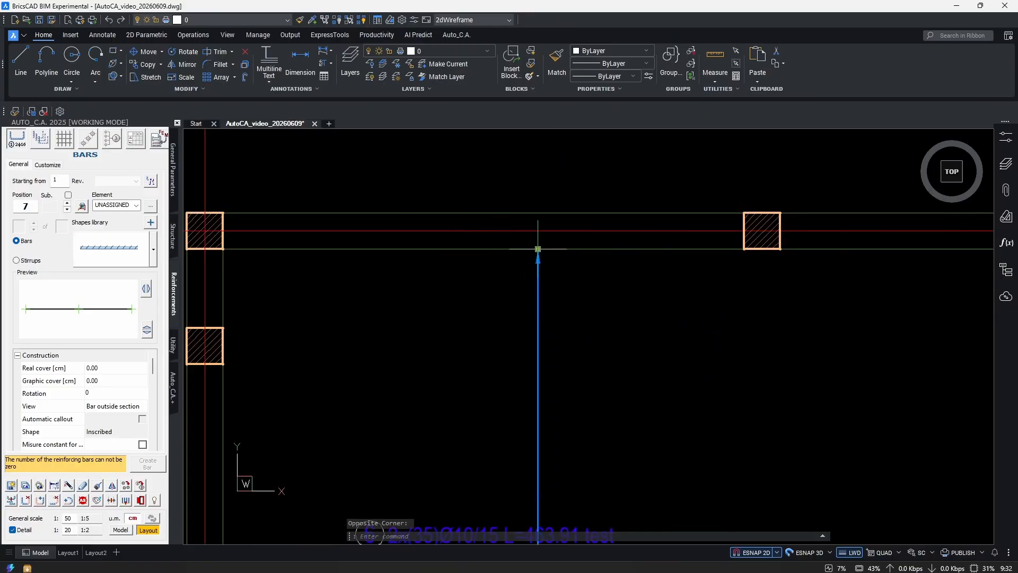
pyautogui.click(536, 250)
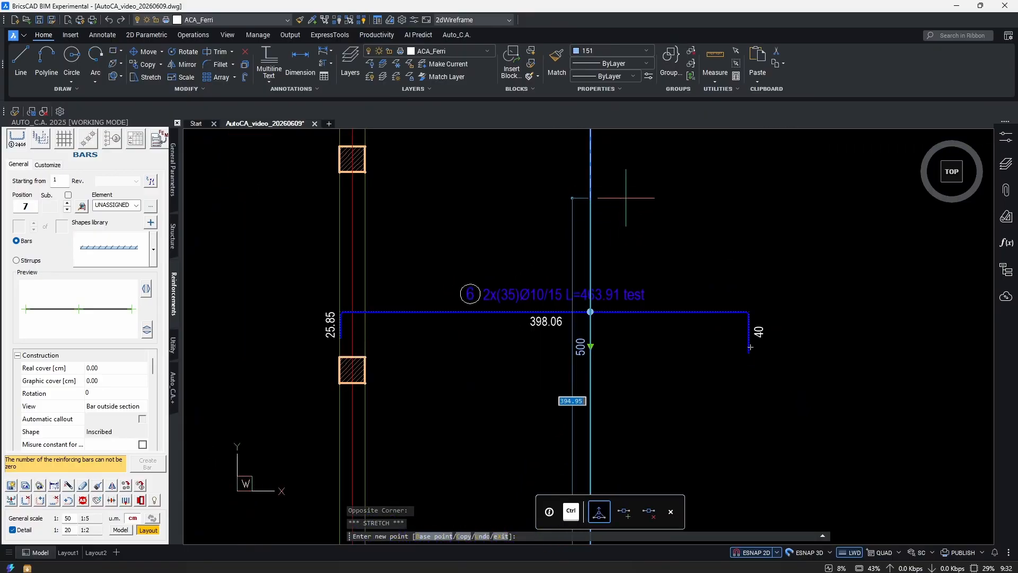
pyautogui.scroll(-3, 587, 198)
pyautogui.moveTo(591, 188); pyautogui.dragTo(582, 249, button='middle')
pyautogui.scroll(5, 576, 249)
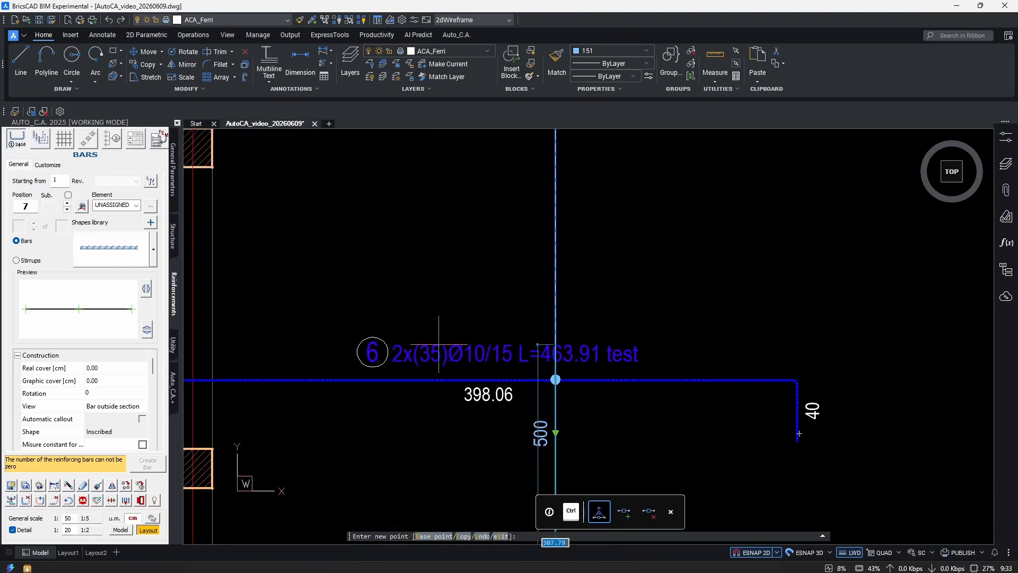
pyautogui.scroll(-1, 631, 190)
pyautogui.moveTo(591, 186); pyautogui.dragTo(562, 244, button='middle')
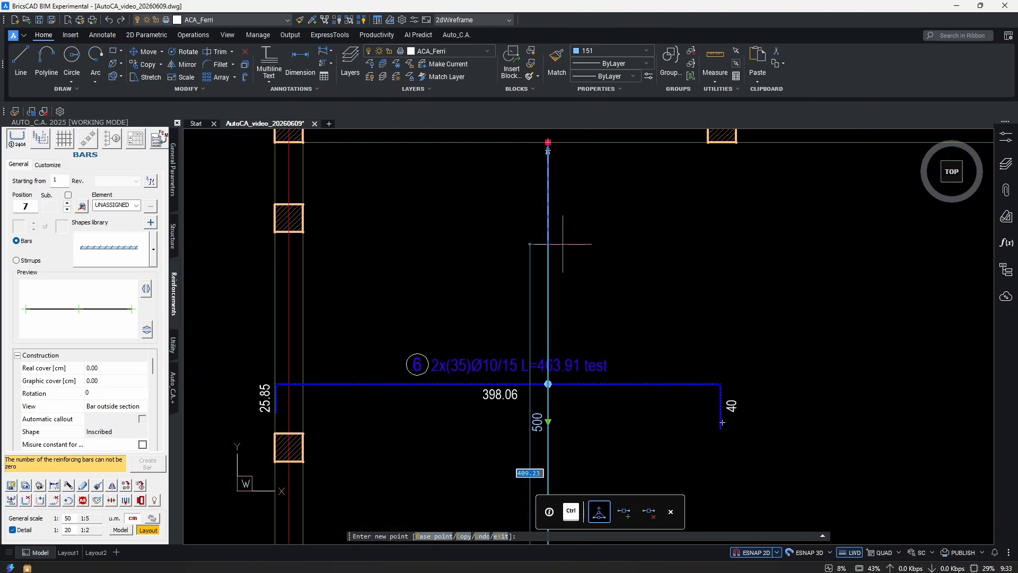
pyautogui.click(562, 242)
pyautogui.scroll(3, 450, 379)
pyautogui.scroll(-4, 533, 354)
pyautogui.moveTo(669, 392); pyautogui.dragTo(615, 322, button='middle')
pyautogui.moveTo(561, 457); pyautogui.dragTo(560, 368, button='middle')
pyautogui.scroll(-3, 571, 301)
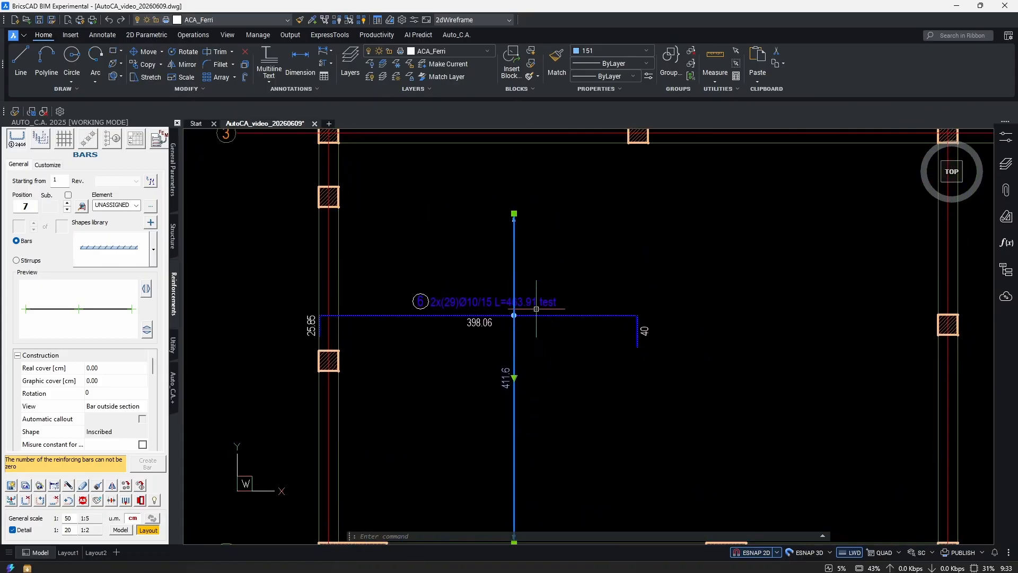
pyautogui.scroll(4, 537, 284)
pyautogui.press('Escape')
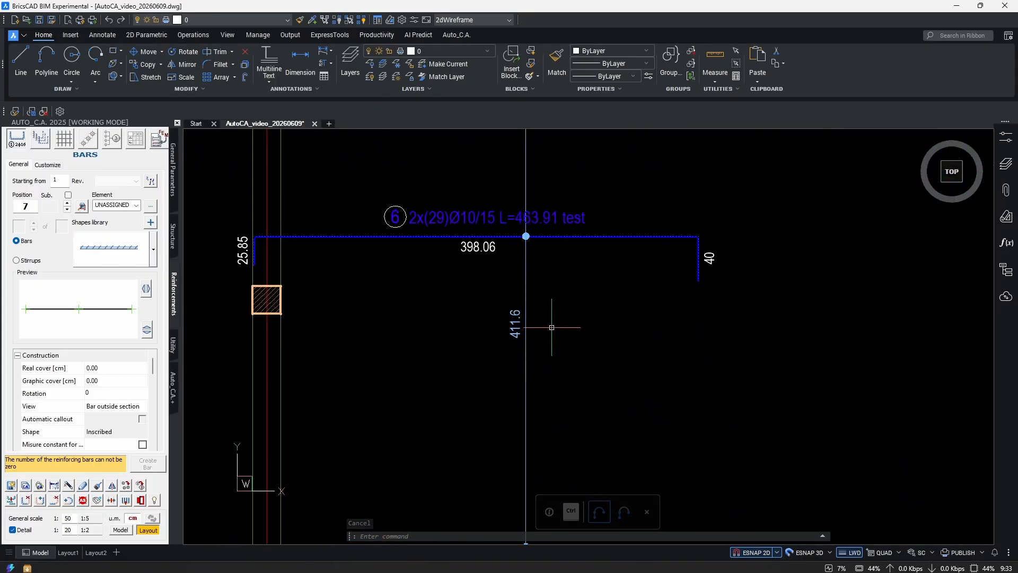
# - Undo the shortening of bar 6's distribution line
pyautogui.hotkey('ctrl', 'z')
pyautogui.hotkey('ctrl', 'z')
pyautogui.hotkey('ctrl', 'z')
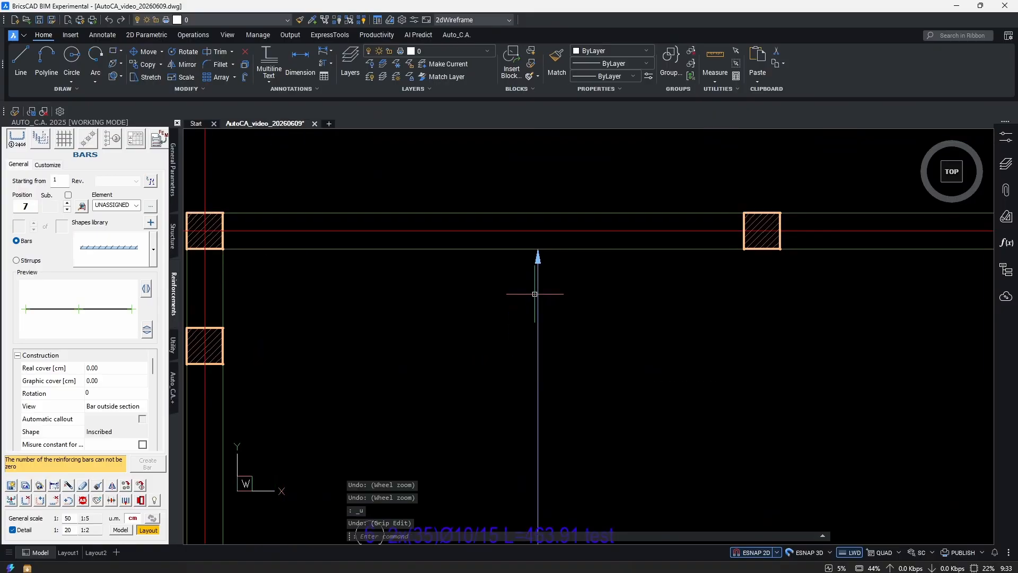
pyautogui.moveTo(524, 376); pyautogui.dragTo(542, 306, button='middle')
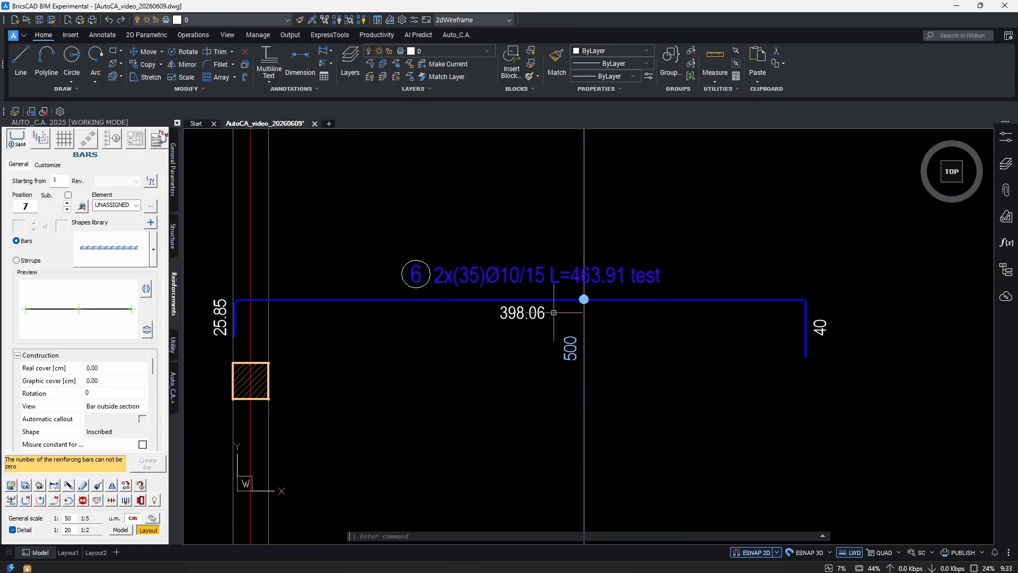
# - Edit the callout text of bar 6 so the bar diameter reads Ø12
pyautogui.scroll(3, 505, 270)
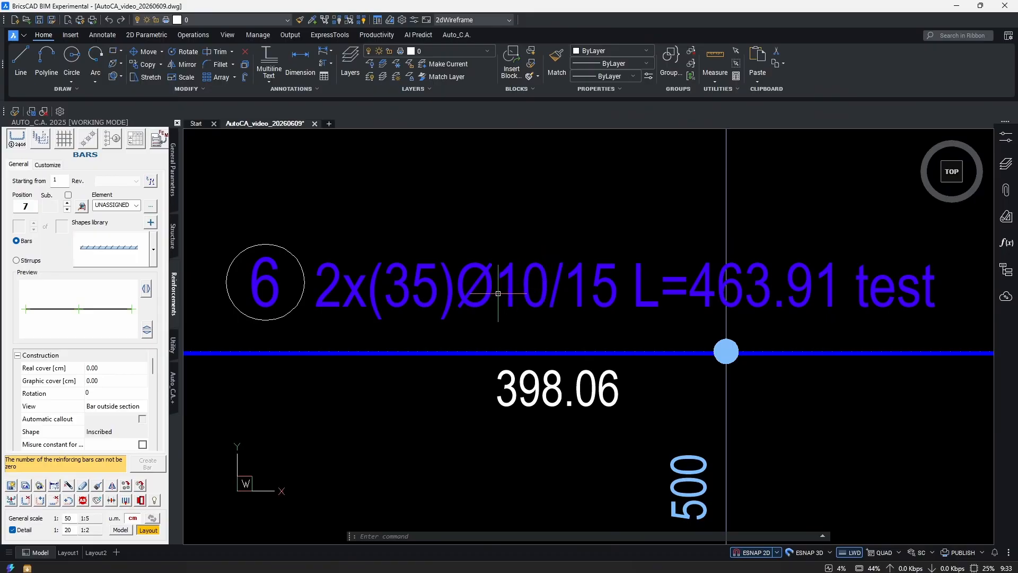
pyautogui.doubleClick(544, 269)
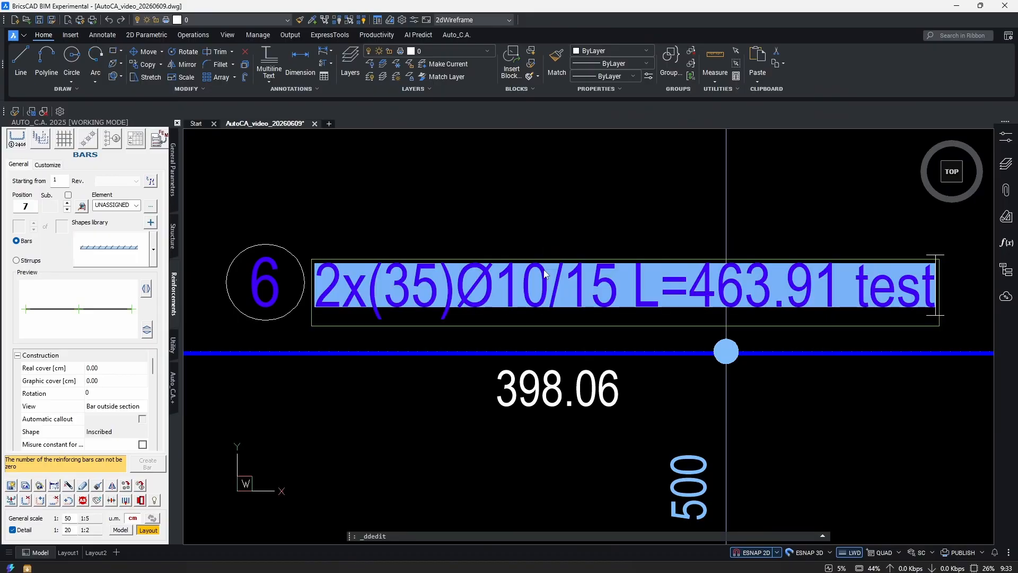
pyautogui.moveTo(550, 281); pyautogui.dragTo(519, 295)
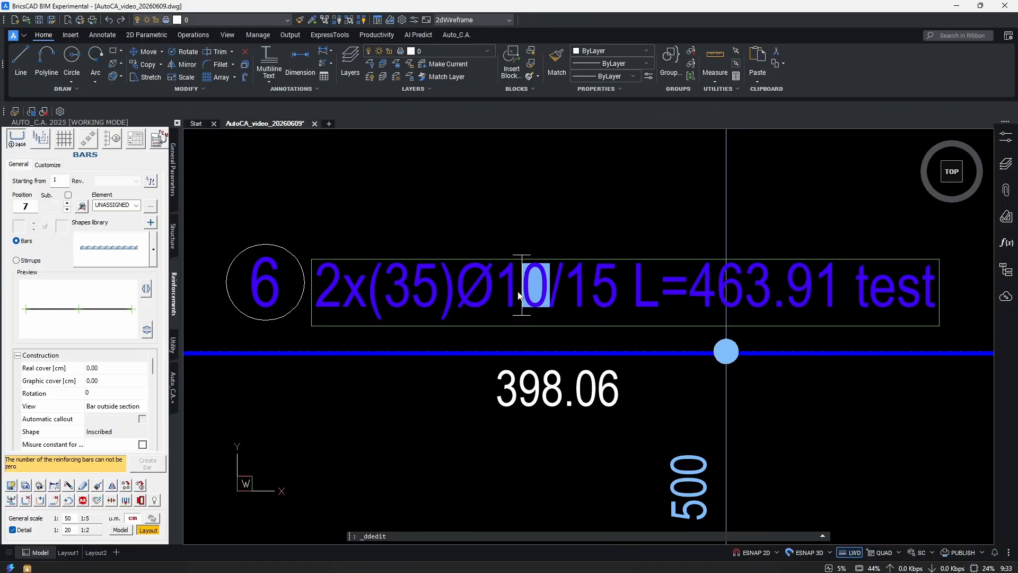
pyautogui.write('2')
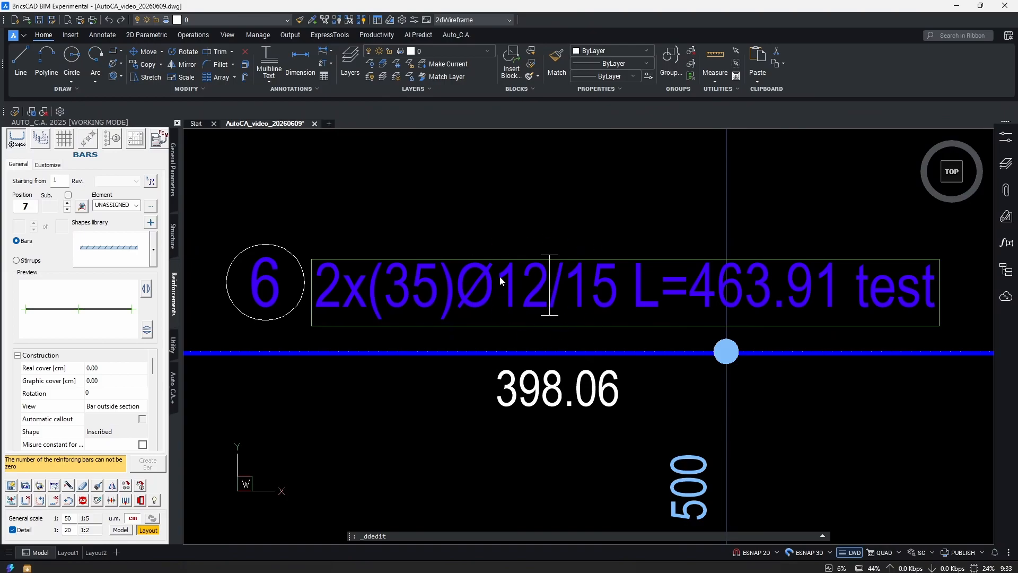
pyautogui.scroll(-4, 587, 301)
pyautogui.click(718, 386)
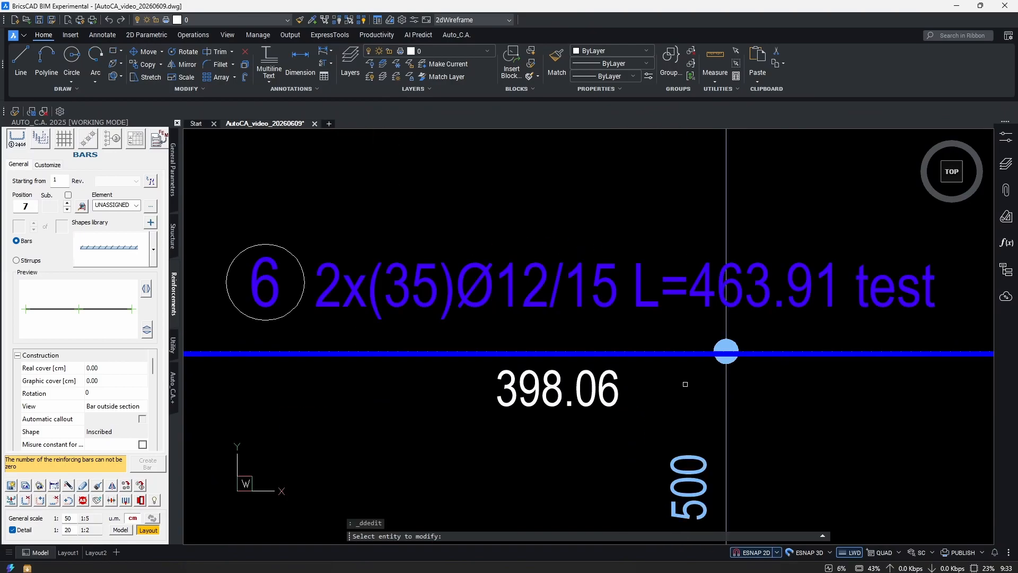
pyautogui.press('Escape')
pyautogui.scroll(-9, 552, 328)
pyautogui.moveTo(596, 379); pyautogui.dragTo(614, 394, button='middle')
pyautogui.scroll(3, 594, 371)
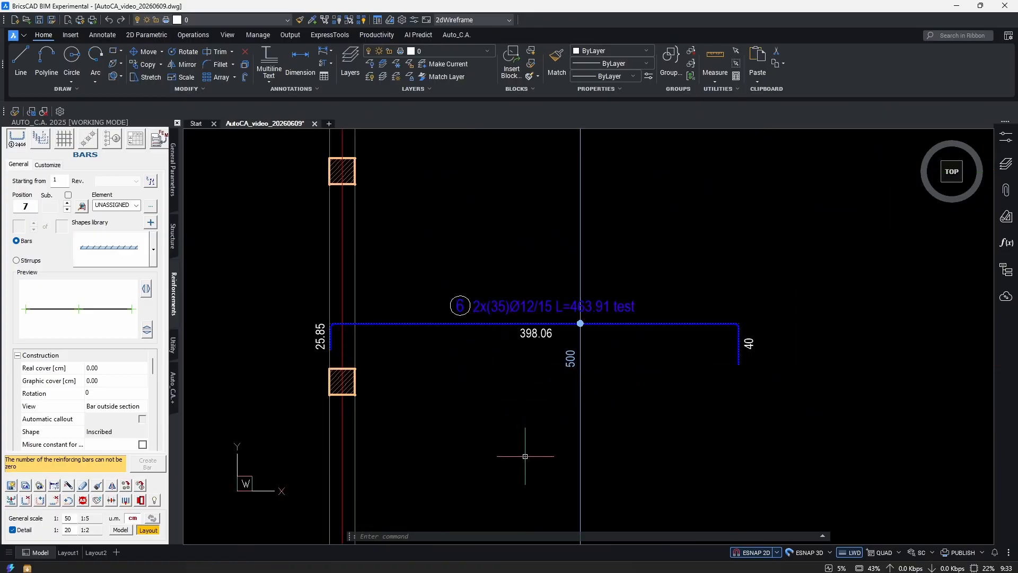
# - Create an Auto_C.A. bar schedule from a selection of bar 6 and place it outside the slab plan, to its left
pyautogui.click(136, 138)
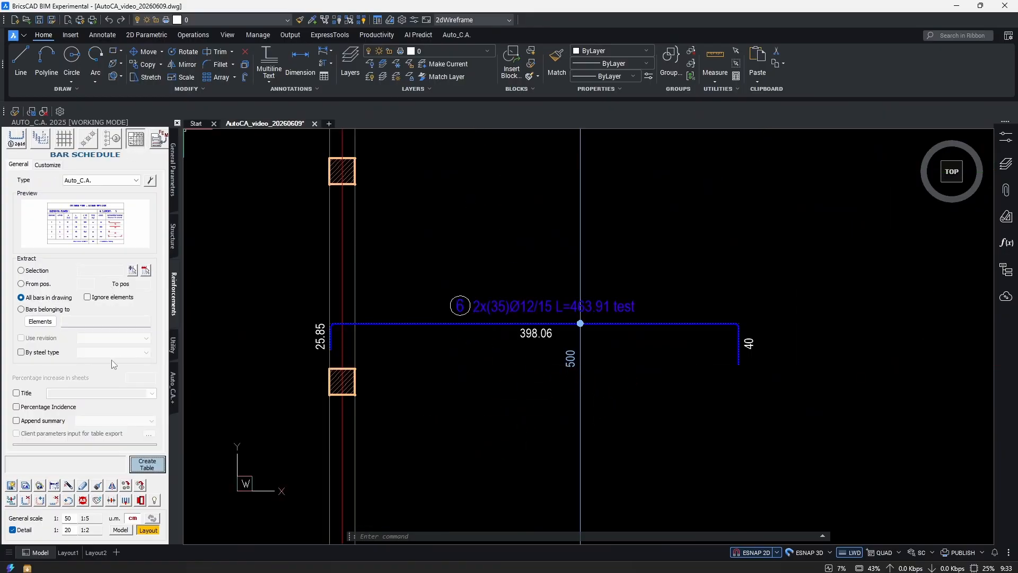
pyautogui.click(22, 272)
pyautogui.click(135, 272)
pyautogui.click(724, 267)
pyautogui.click(552, 361)
pyautogui.scroll(-3, 475, 454)
pyautogui.moveTo(475, 455); pyautogui.dragTo(589, 367, button='middle')
pyautogui.press('Return')
pyautogui.scroll(8, 486, 324)
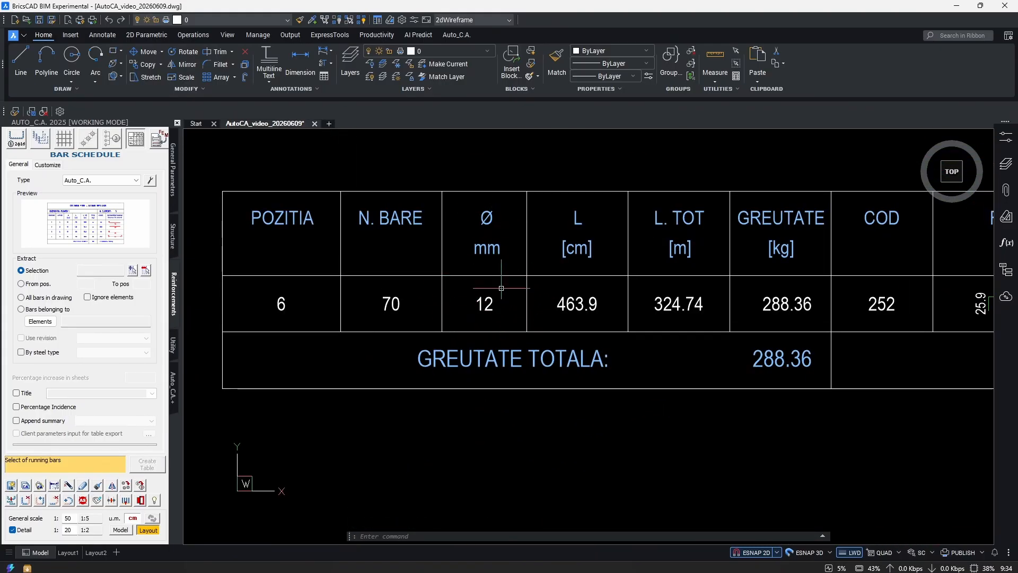
# - Change the diameter in bar 6's callout text to Ø16
pyautogui.scroll(-4, 461, 364)
pyautogui.moveTo(694, 376); pyautogui.dragTo(339, 332, button='middle')
pyautogui.scroll(5, 587, 297)
pyautogui.click(620, 263)
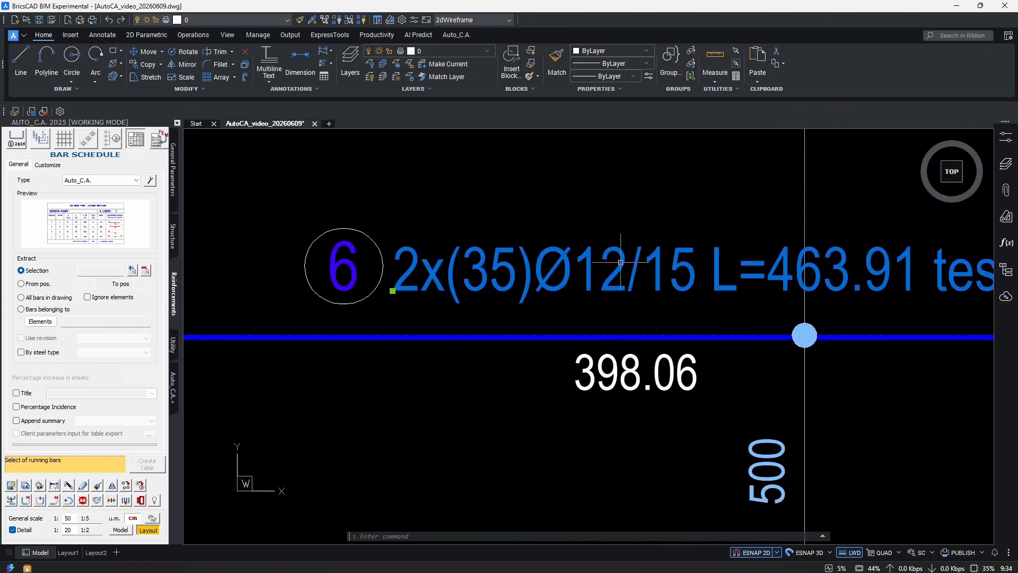
pyautogui.doubleClick(621, 262)
pyautogui.click(597, 272)
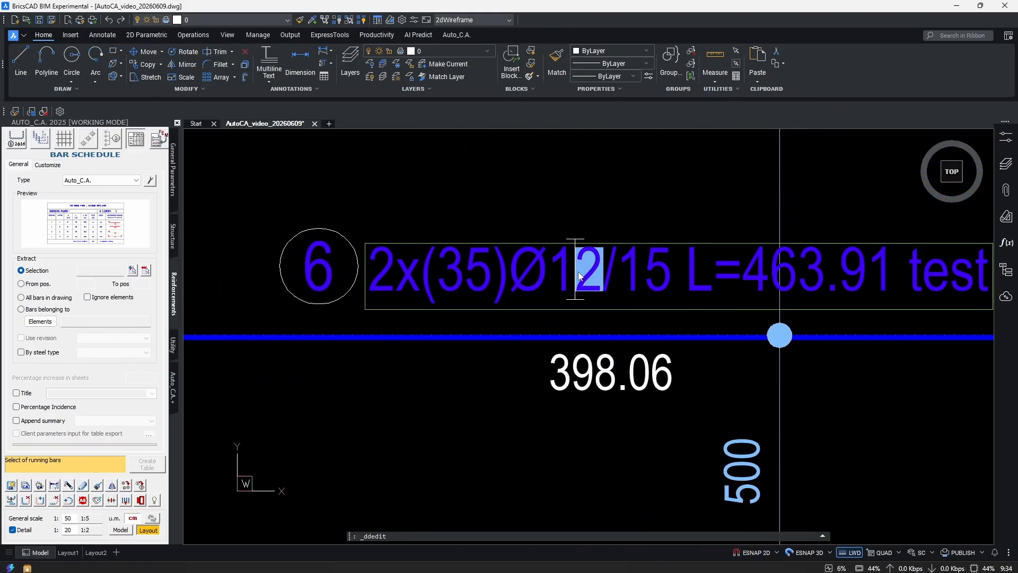
pyautogui.write('6')
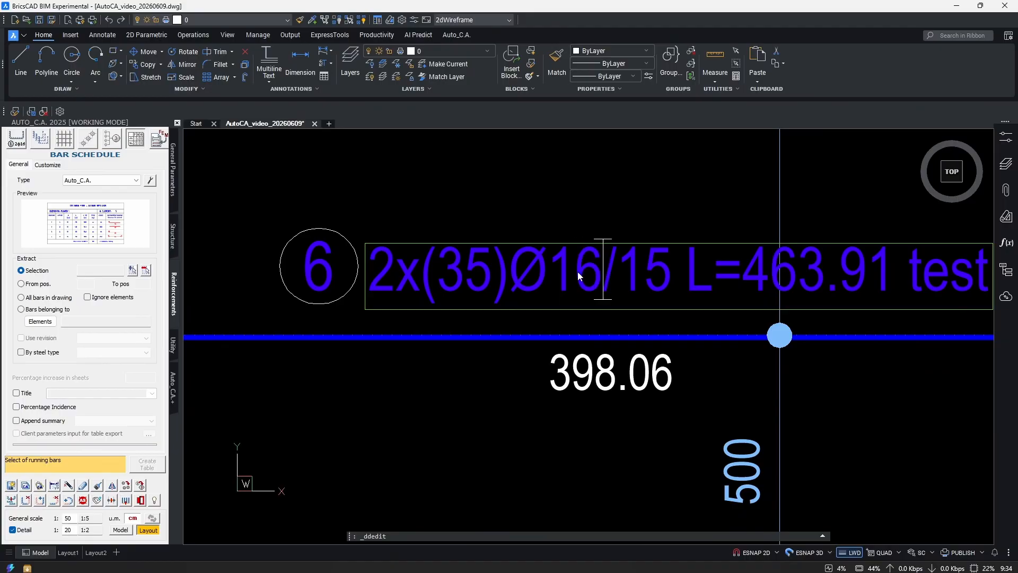
pyautogui.scroll(-6, 652, 322)
pyautogui.moveTo(210, 392); pyautogui.dragTo(596, 357, button='middle')
pyautogui.click(596, 357)
# - Examine the diameter and weight values for bar 6 in the bar schedule table
pyautogui.scroll(1, 296, 348)
pyautogui.moveTo(522, 327); pyautogui.dragTo(611, 329, button='middle')
pyautogui.scroll(1, 597, 279)
pyautogui.scroll(3, 520, 331)
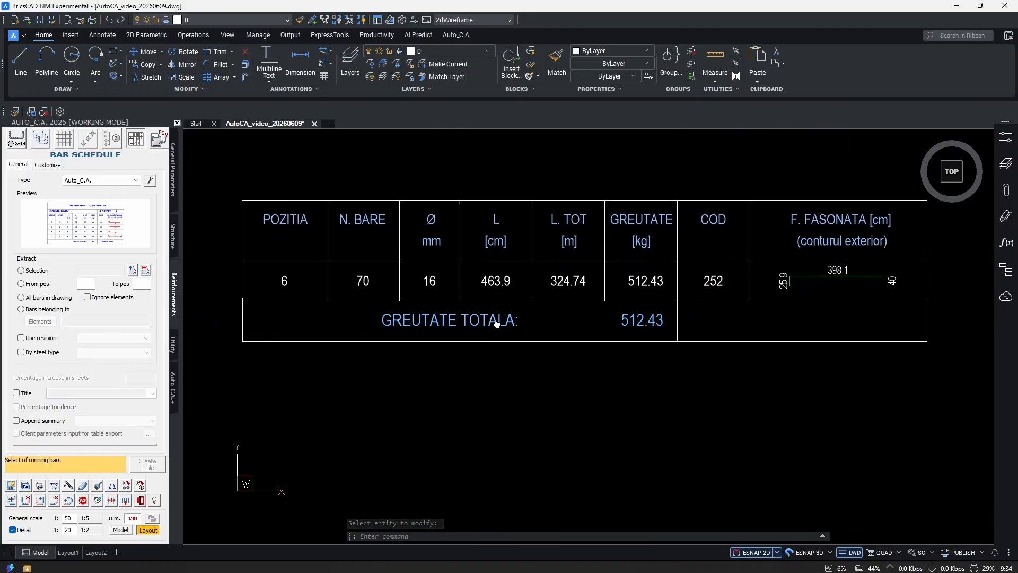
pyautogui.moveTo(783, 314); pyautogui.dragTo(427, 317, button='middle')
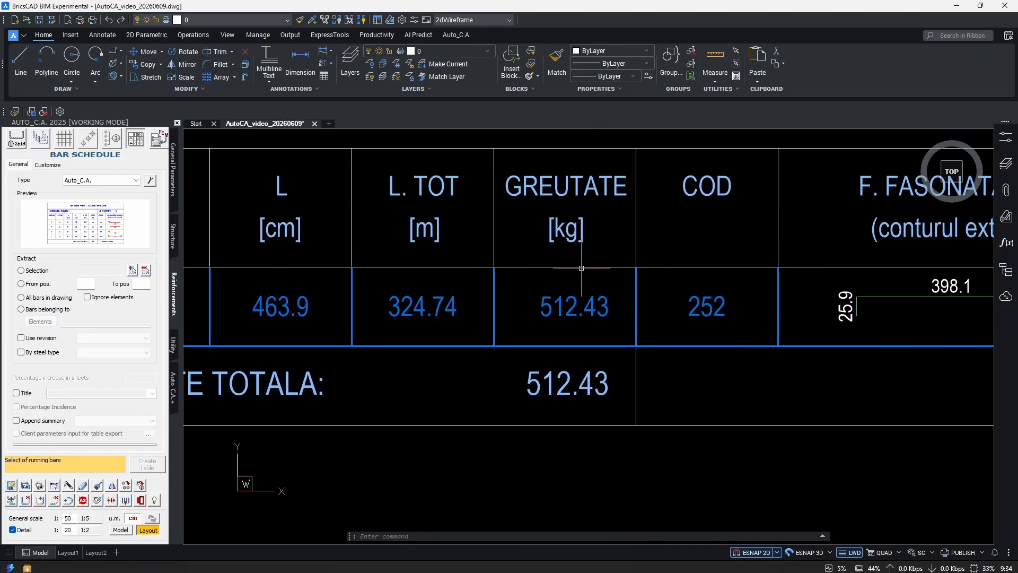
pyautogui.scroll(-5, 610, 308)
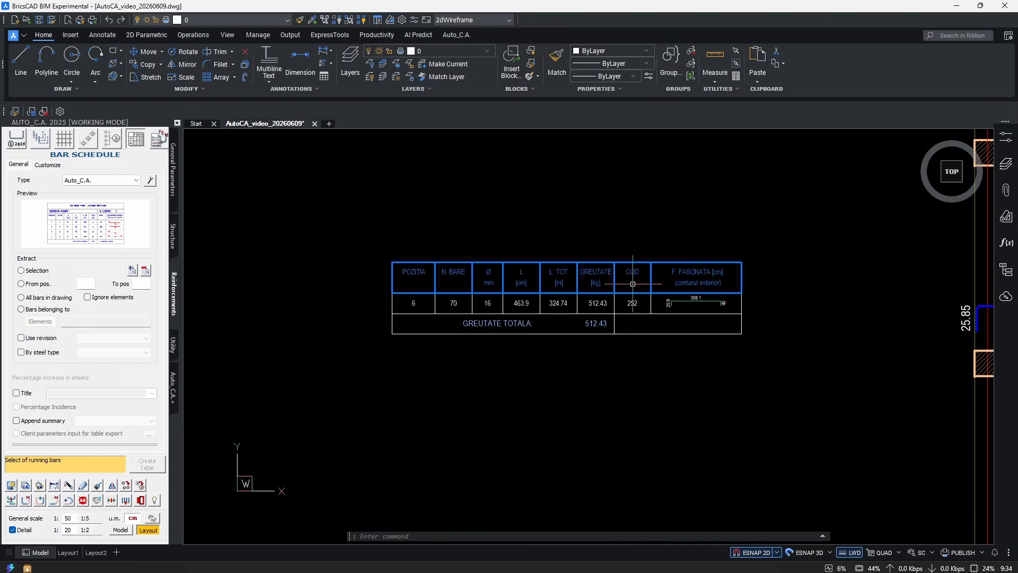
pyautogui.moveTo(510, 316); pyautogui.dragTo(477, 320, button='middle')
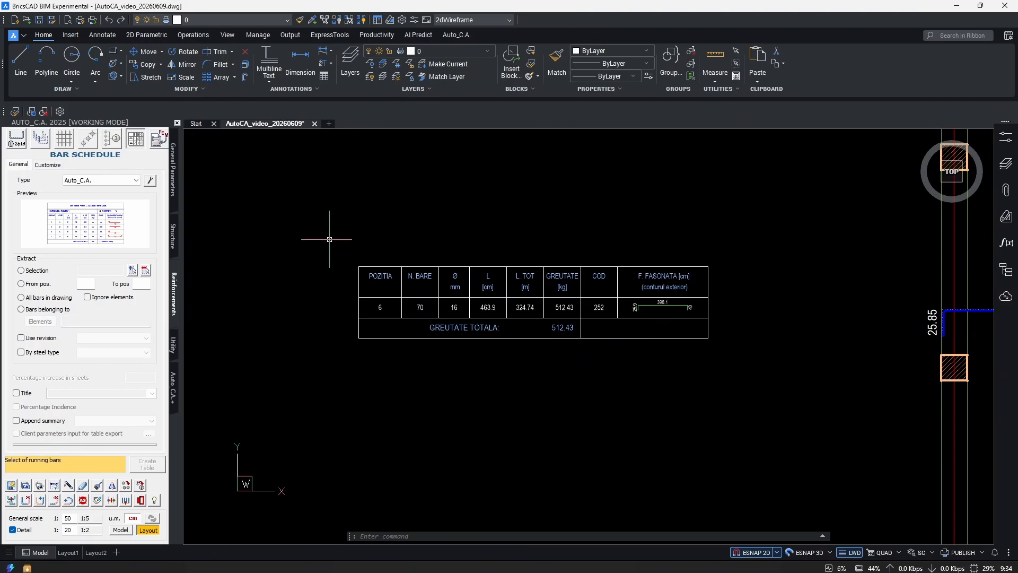
# - Set the bar schedule language to English and apply the properties to the existing table
pyautogui.click(48, 164)
pyautogui.click(118, 269)
pyautogui.click(122, 275)
pyautogui.click(115, 444)
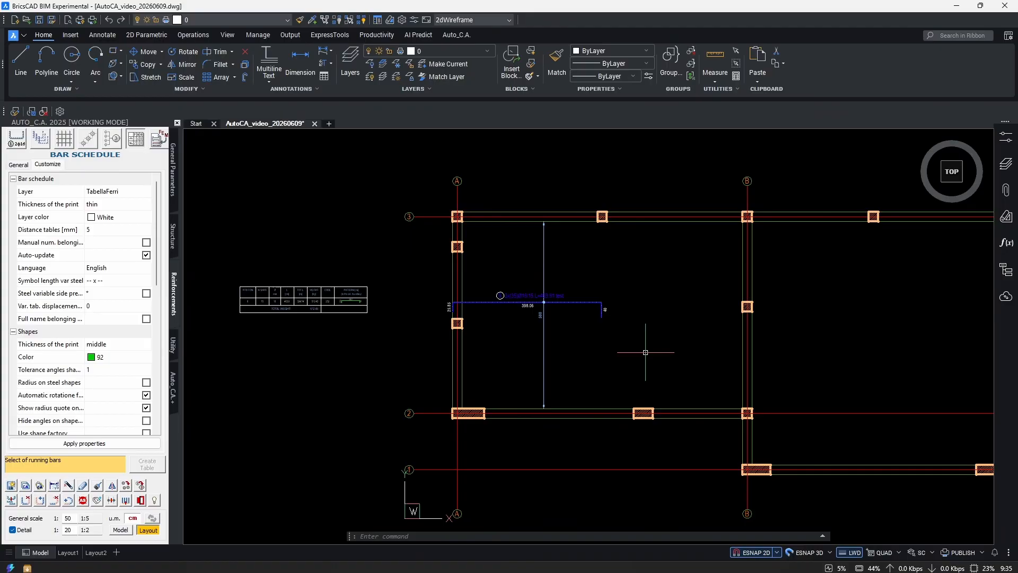
pyautogui.click(128, 486)
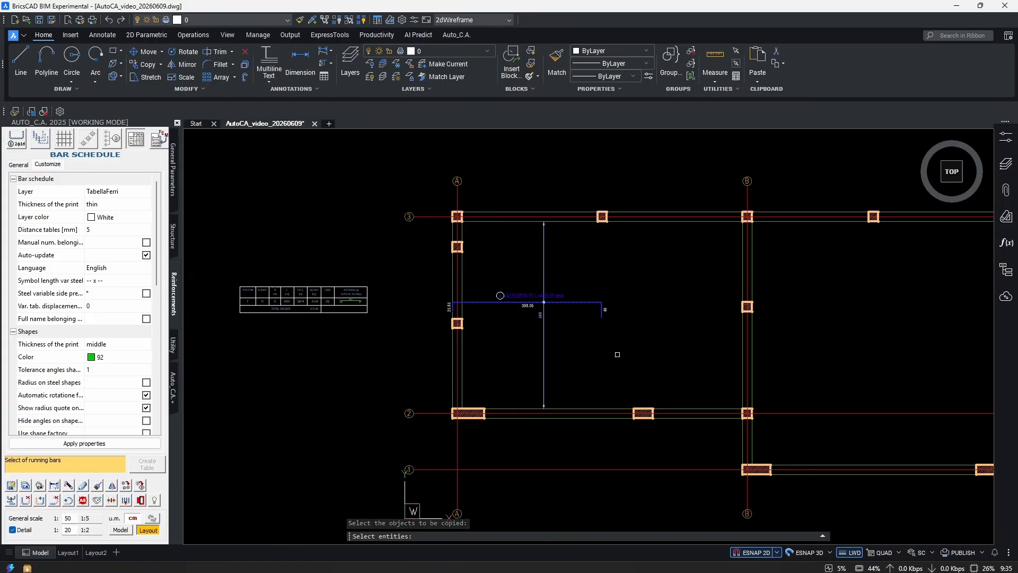
pyautogui.scroll(5, 623, 320)
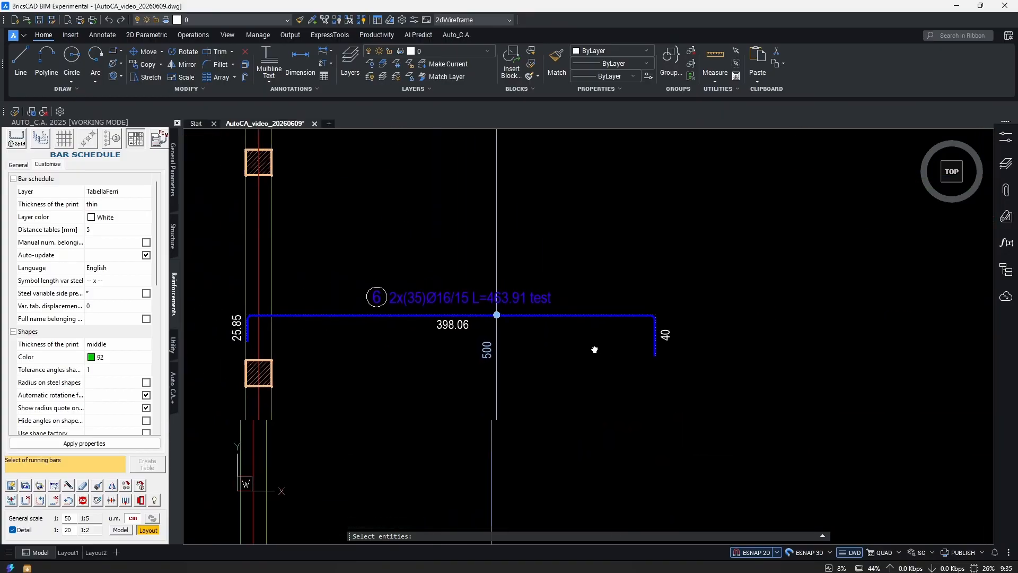
pyautogui.moveTo(638, 353); pyautogui.dragTo(623, 348, button='middle')
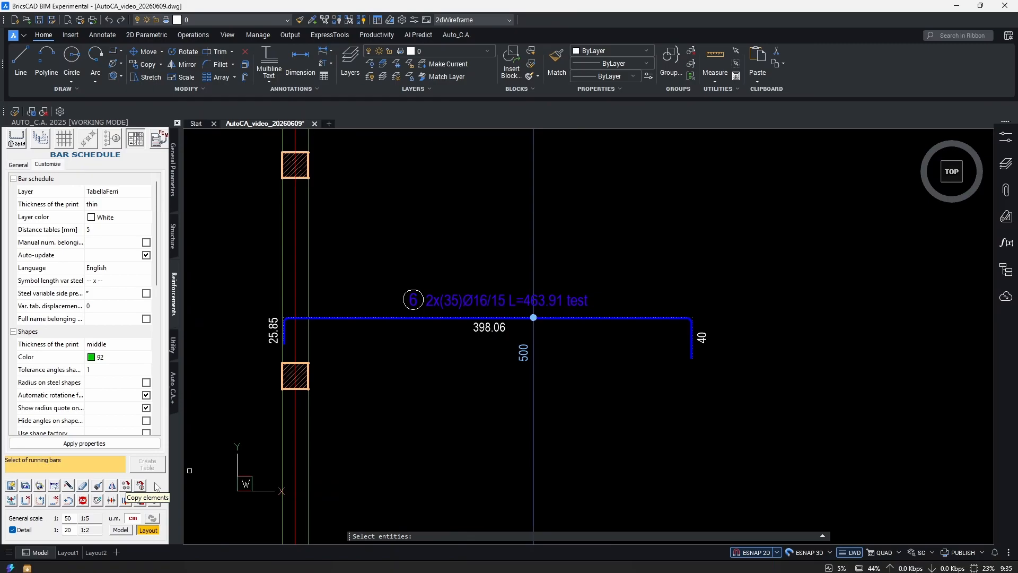
pyautogui.press('Escape')
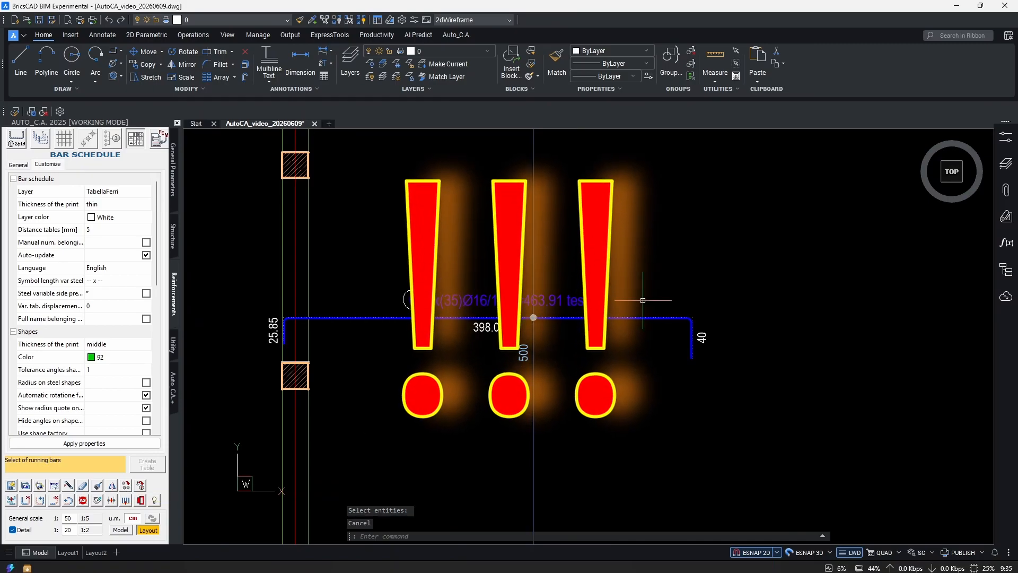
# - Try to duplicate bar 6 to its right, over axis B, with the standard Copy command
pyautogui.moveTo(643, 303); pyautogui.dragTo(631, 302, button='middle')
pyautogui.write('co')
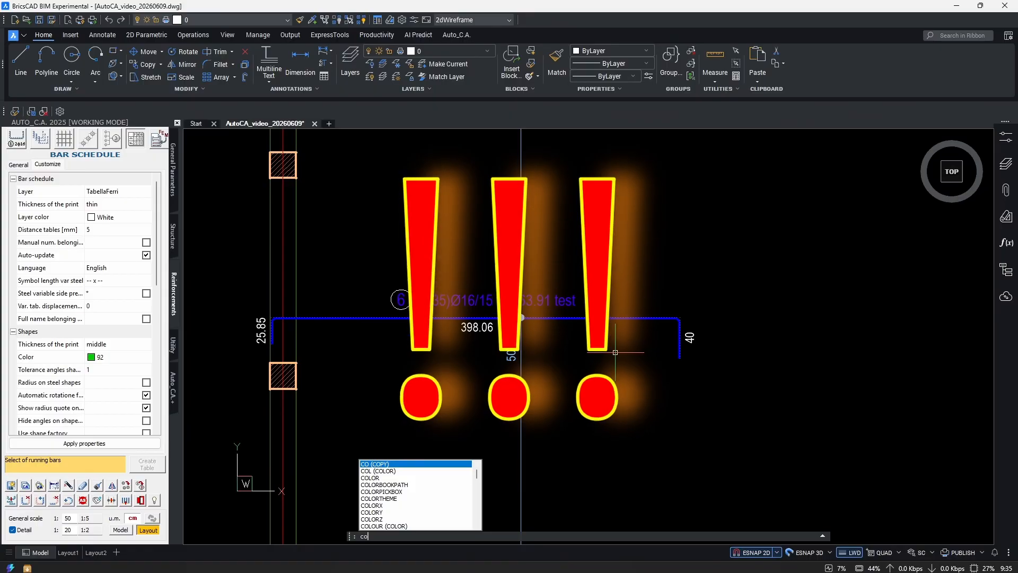
pyautogui.scroll(-3, 440, 308)
pyautogui.press('Return')
pyautogui.click(525, 362)
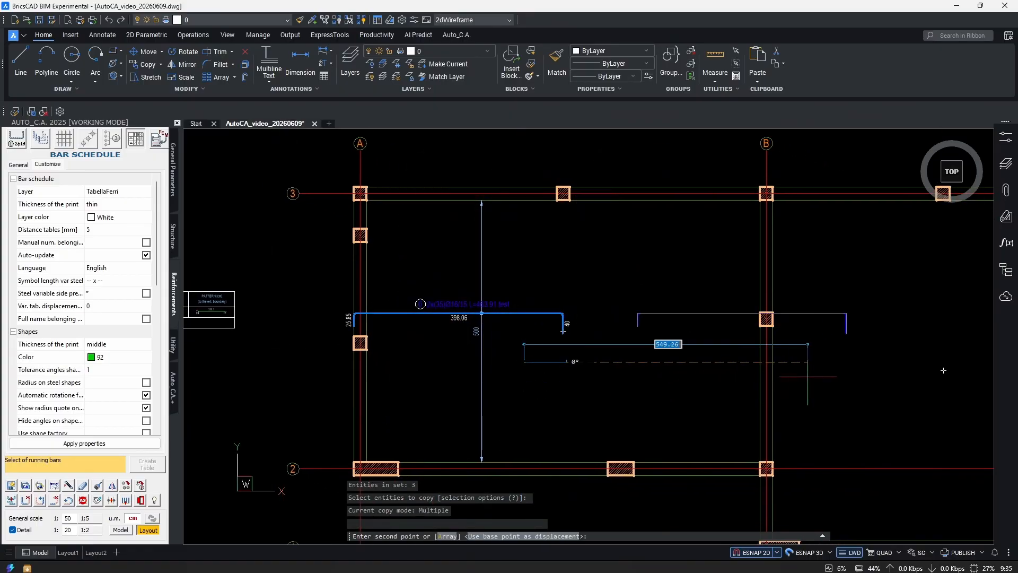
pyautogui.press('Escape')
# - Inspect the shape, outline and ends of the plain bar copy over axis B
pyautogui.scroll(5, 678, 320)
pyautogui.scroll(3, 678, 320)
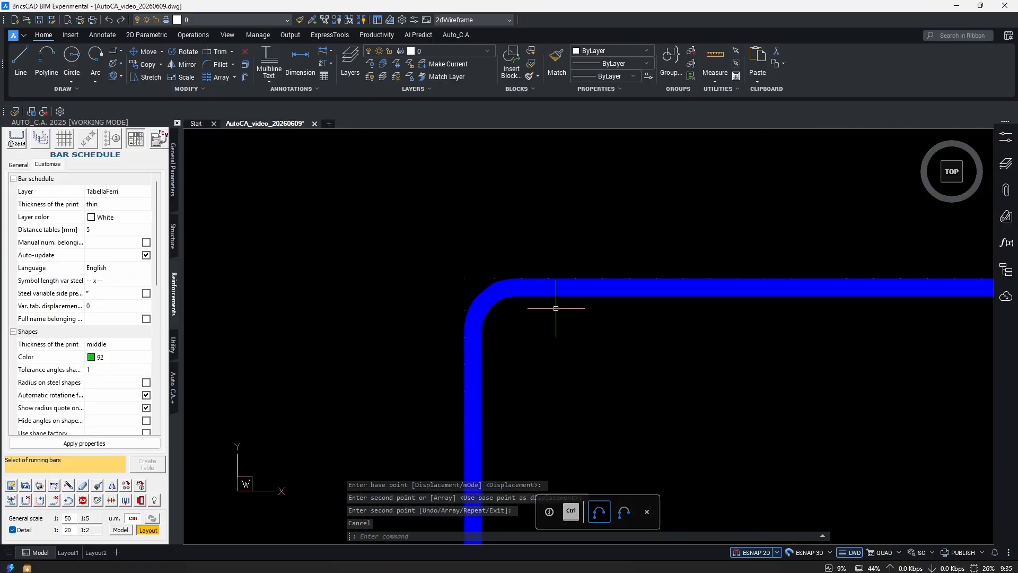
pyautogui.click(538, 300)
pyautogui.scroll(-3, 517, 338)
pyautogui.scroll(4, 484, 312)
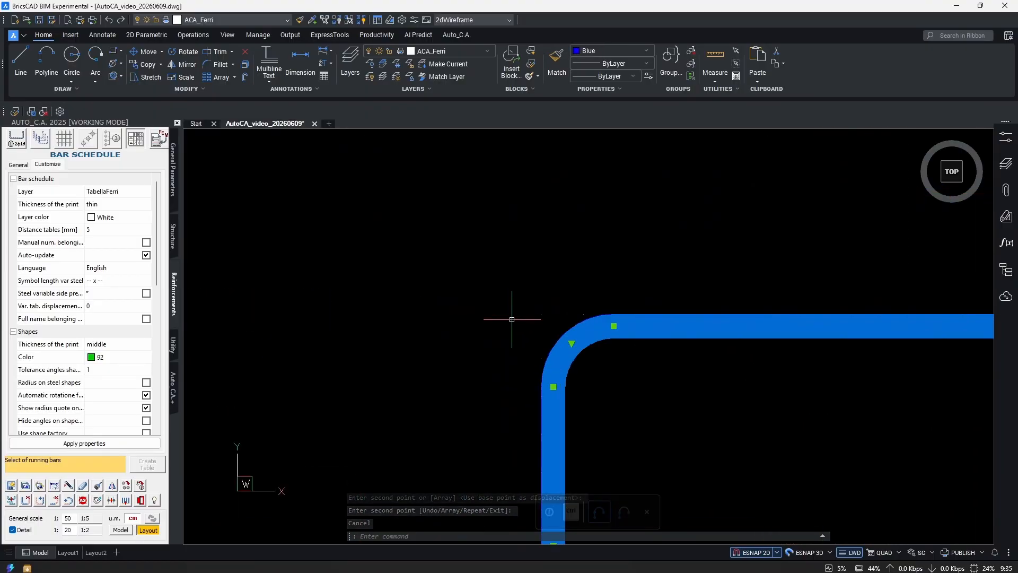
pyautogui.press('Escape')
pyautogui.click(611, 280)
pyautogui.click(545, 310)
pyautogui.scroll(-2, 517, 315)
pyautogui.scroll(-6, 559, 341)
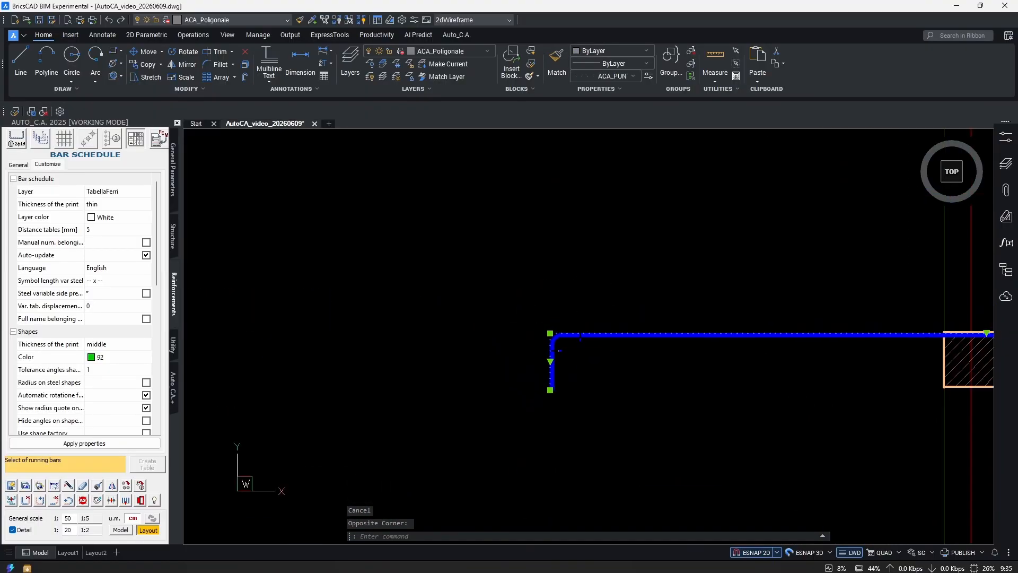
pyautogui.scroll(-2, 661, 357)
pyautogui.scroll(4, 816, 334)
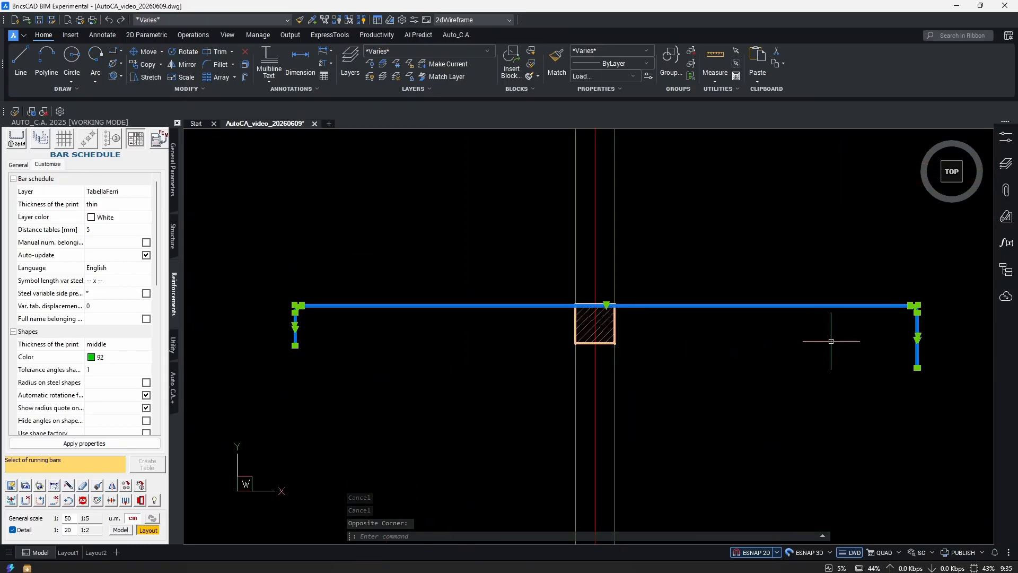
pyautogui.scroll(-3, 721, 324)
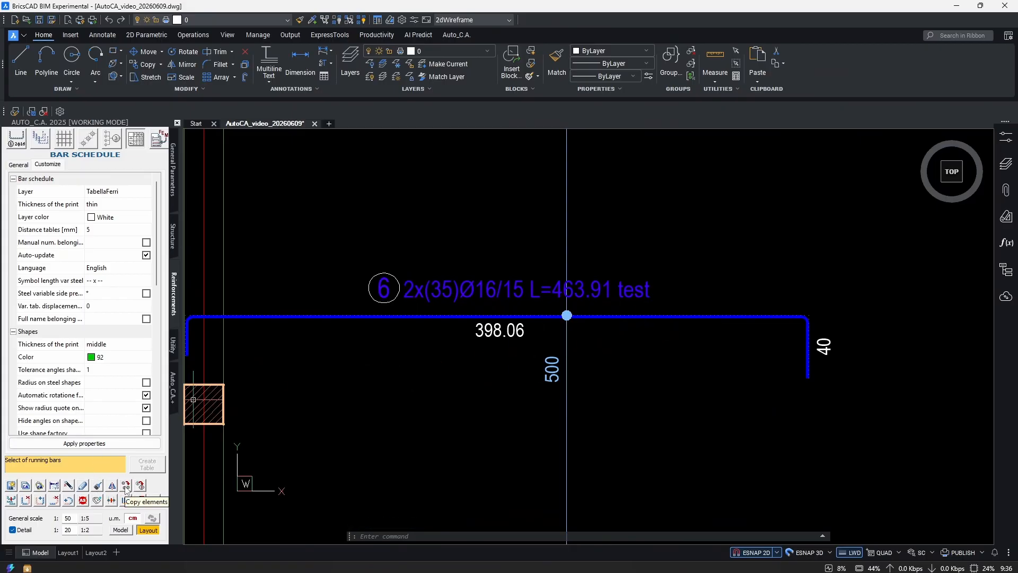
# - Copy bar 6 with Auto_C.A.'s Copy elements, placing one copy across axis B and another near axis C
pyautogui.click(126, 485)
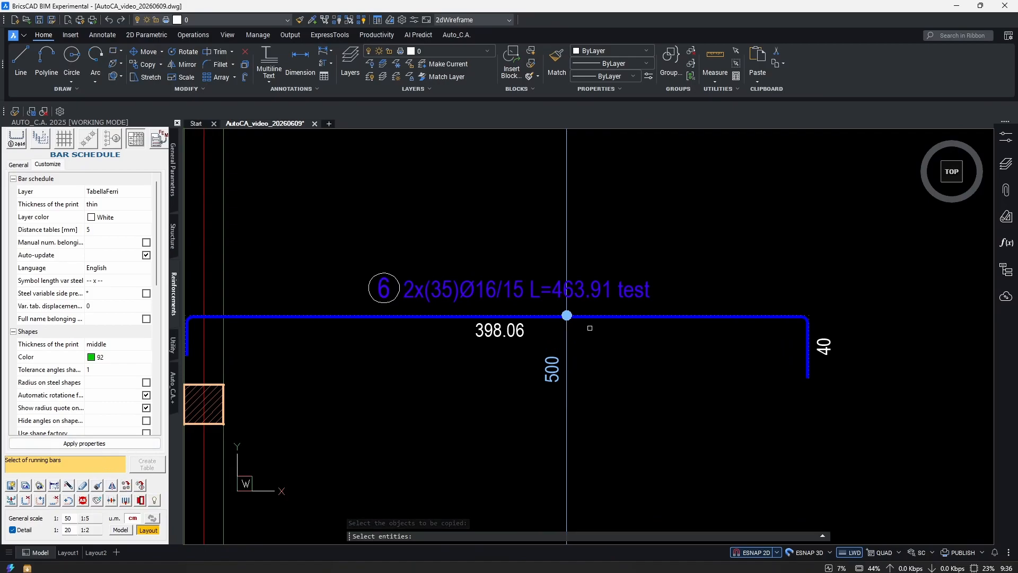
pyautogui.click(714, 291)
pyautogui.click(657, 357)
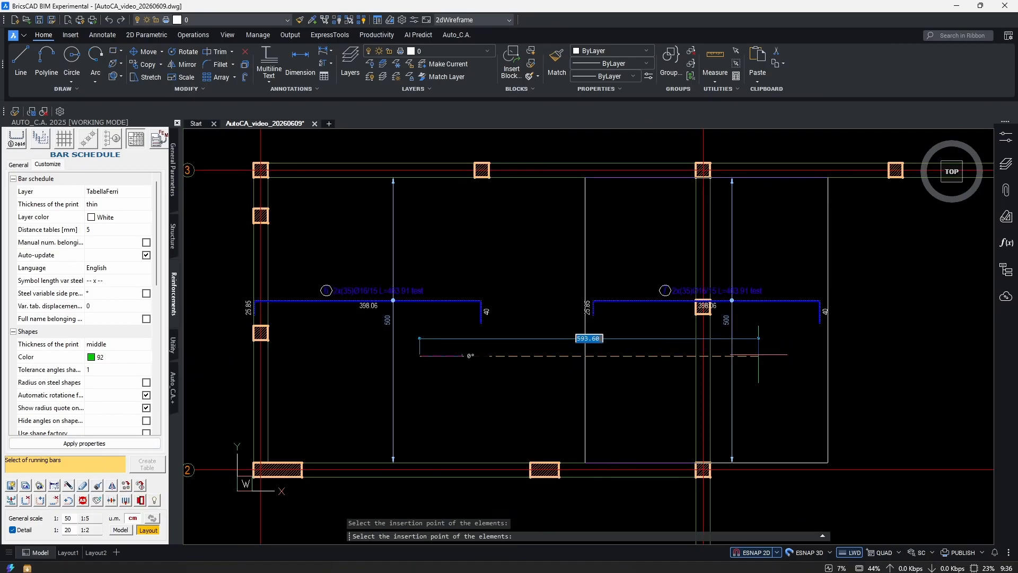
pyautogui.press('Escape')
# - Compare the position numbers and callouts of the two copied bars with those of bar 6
pyautogui.scroll(-3, 758, 354)
pyautogui.scroll(3, 598, 341)
pyautogui.scroll(-3, 542, 330)
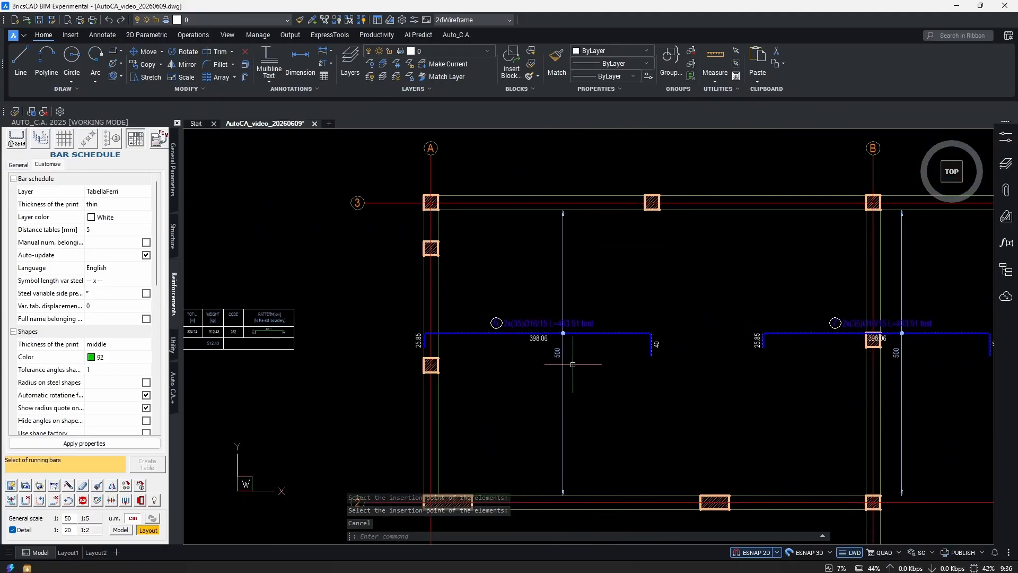
pyautogui.scroll(5, 711, 375)
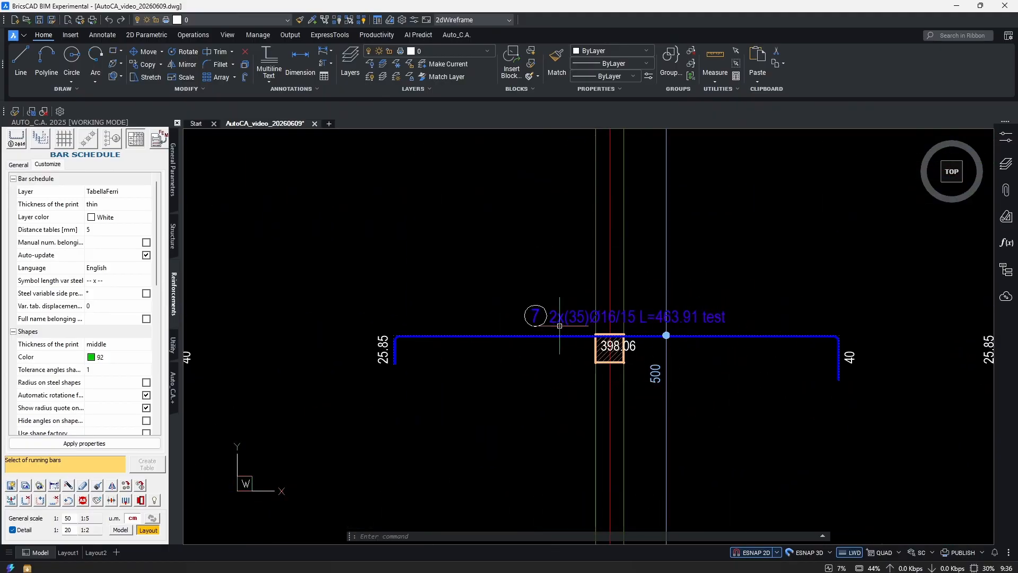
pyautogui.scroll(-3, 569, 323)
pyautogui.scroll(5, 545, 348)
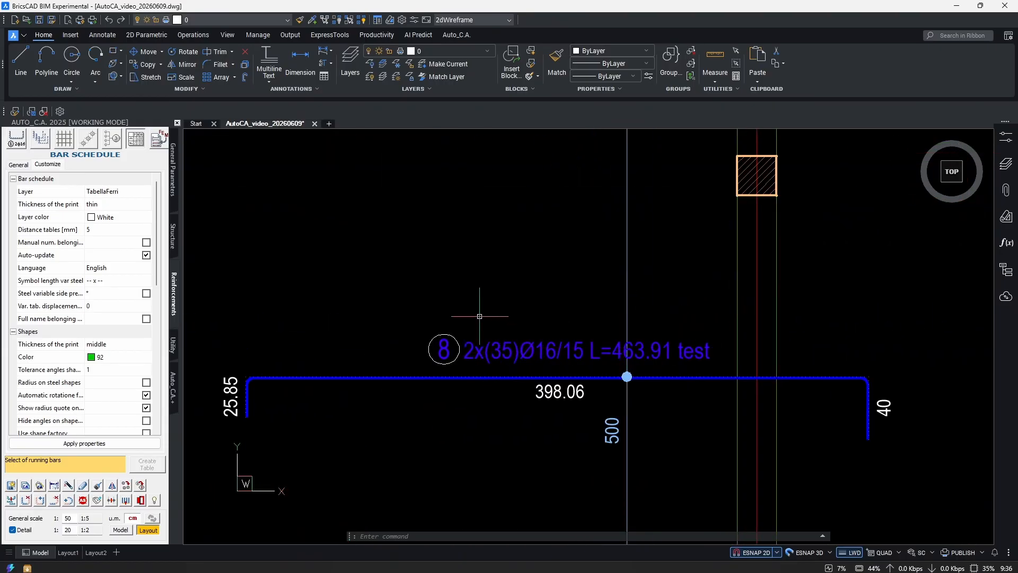
pyautogui.click(437, 320)
pyautogui.click(419, 357)
pyautogui.scroll(-3, 636, 320)
pyautogui.scroll(5, 629, 324)
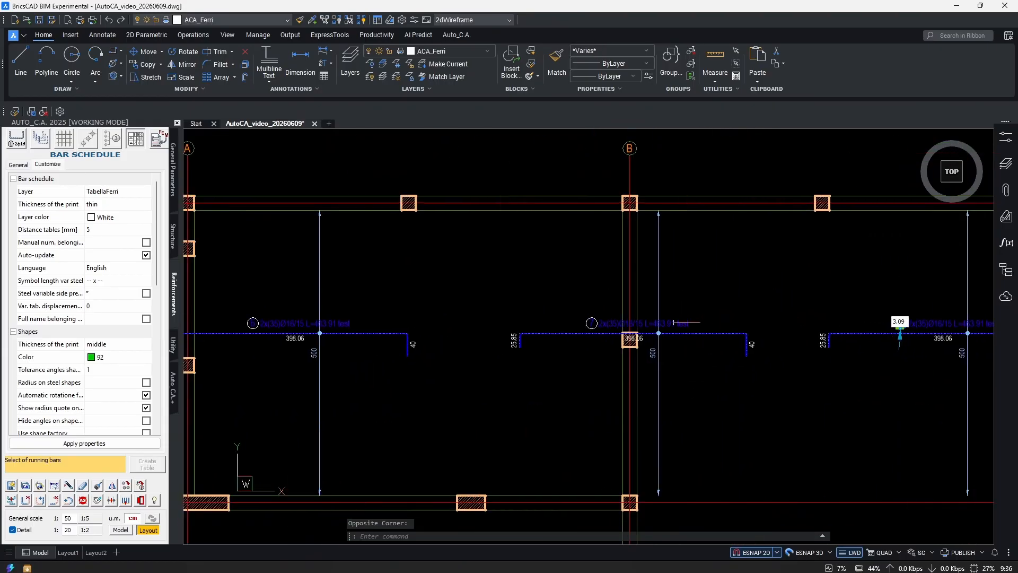
pyautogui.press('Escape')
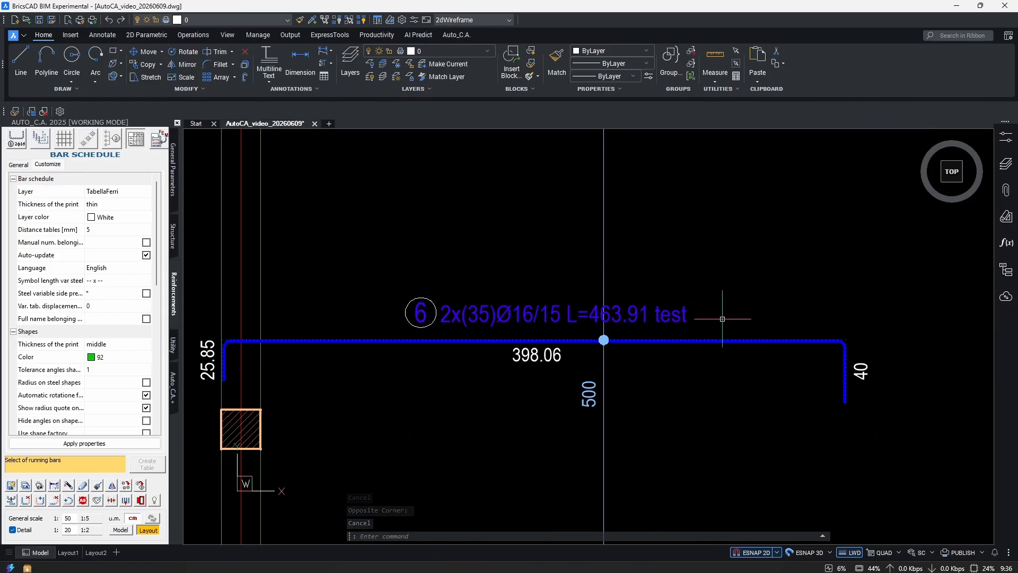
pyautogui.moveTo(866, 300); pyautogui.dragTo(275, 307, button='middle')
pyautogui.moveTo(955, 319); pyautogui.dragTo(154, 297, button='middle')
pyautogui.scroll(1, 773, 291)
pyautogui.moveTo(846, 297); pyautogui.dragTo(592, 319, button='middle')
pyautogui.scroll(-2, 594, 320)
pyautogui.scroll(-3, 775, 314)
pyautogui.moveTo(620, 378); pyautogui.dragTo(814, 329, button='middle')
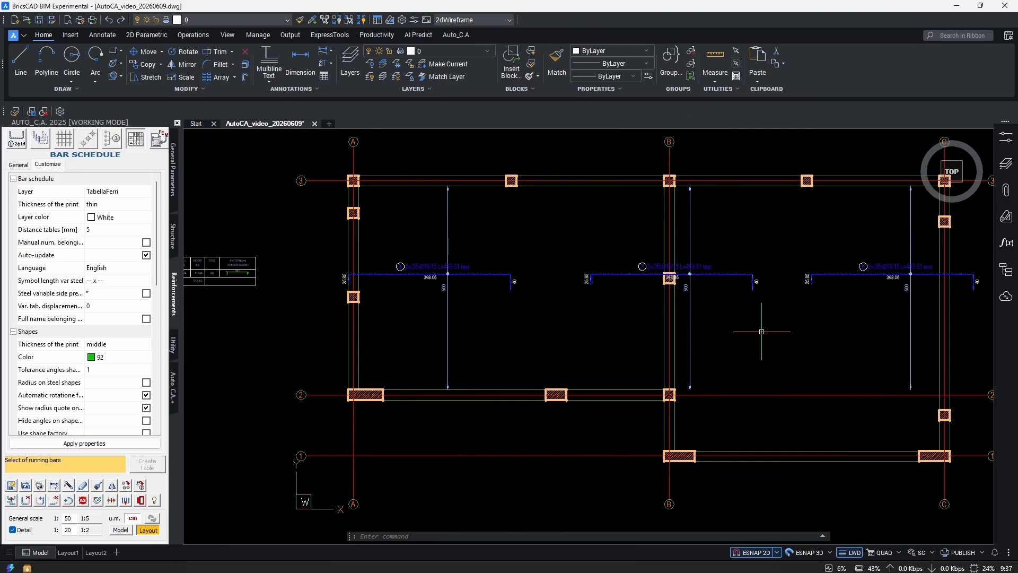
# - Move bar 7 from the middle of axis B straight down to between axes 2 and 1
pyautogui.scroll(3, 750, 269)
pyautogui.moveTo(730, 290); pyautogui.dragTo(677, 316, button='middle')
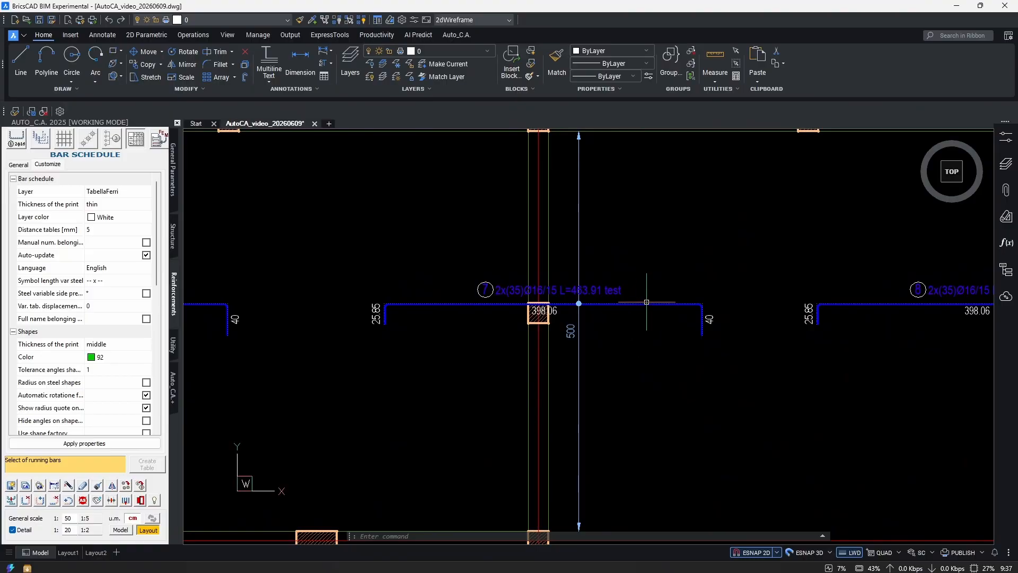
pyautogui.scroll(-2, 656, 321)
pyautogui.write('m')
pyautogui.press('Return')
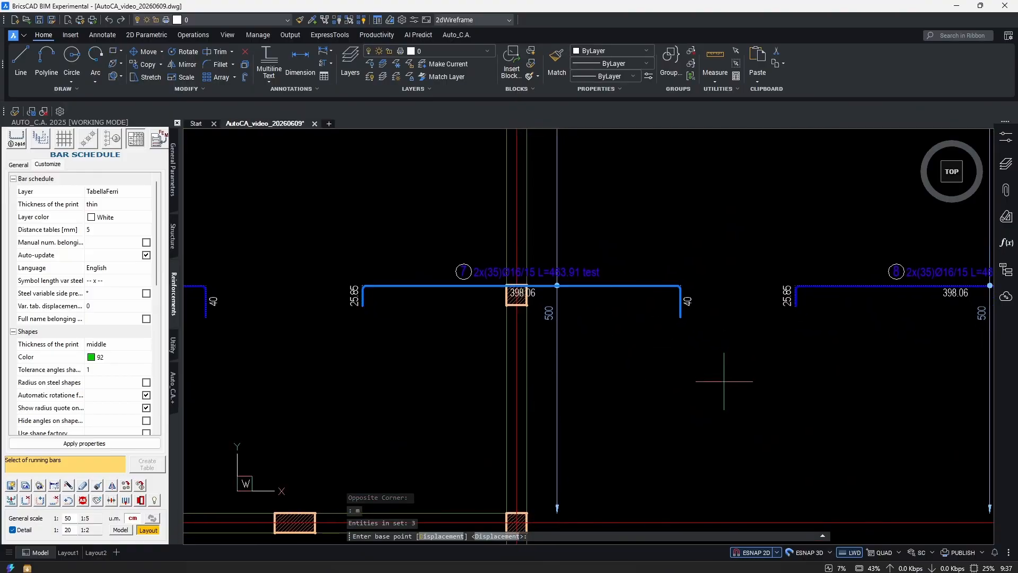
pyautogui.click(724, 331)
pyautogui.scroll(-2, 720, 358)
pyautogui.click(724, 300)
pyautogui.scroll(-1, 745, 227)
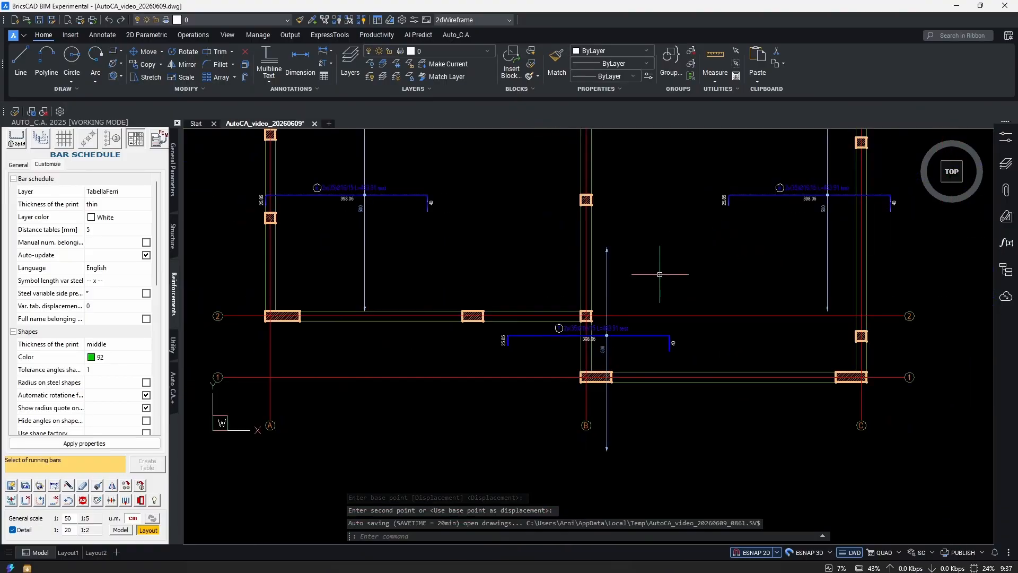
# - Move bar 8 up out of the slab plan, above axis 3
pyautogui.scroll(3, 752, 204)
pyautogui.click(703, 229)
pyautogui.click(684, 264)
pyautogui.moveTo(707, 284); pyautogui.dragTo(627, 285, button='middle')
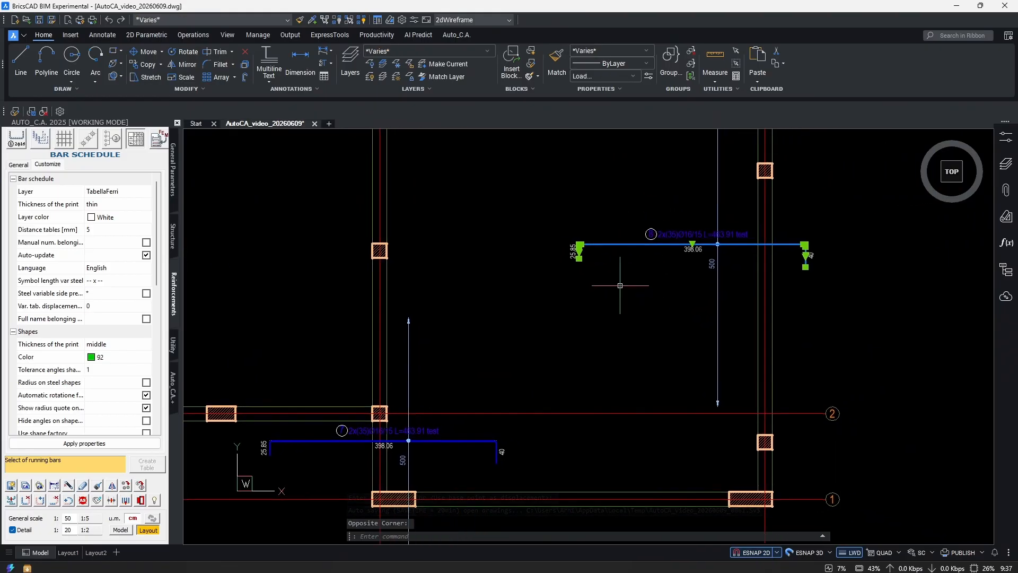
pyautogui.write('m')
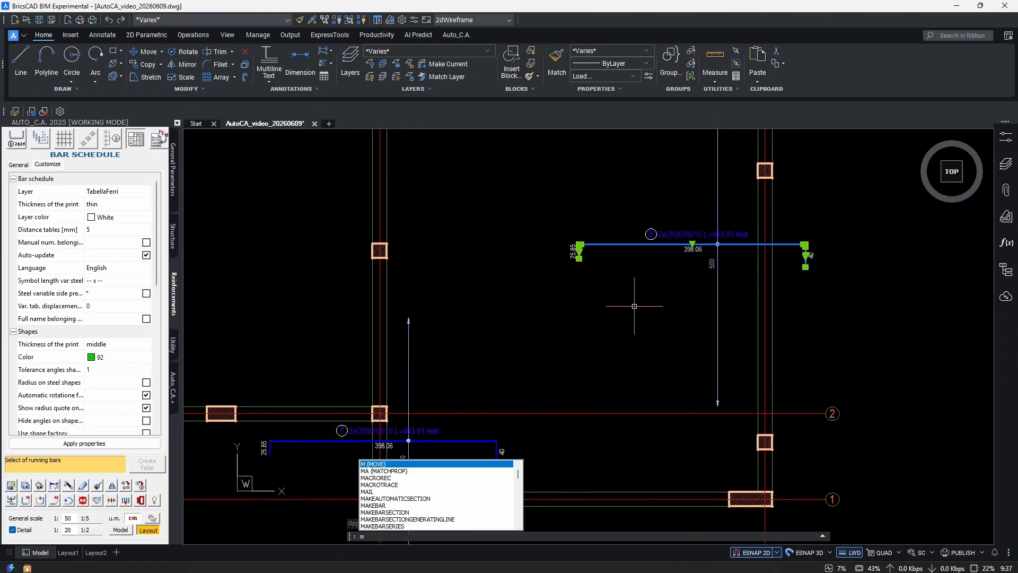
pyautogui.press('Return')
pyautogui.scroll(-3, 663, 278)
pyautogui.click(701, 337)
pyautogui.click(706, 229)
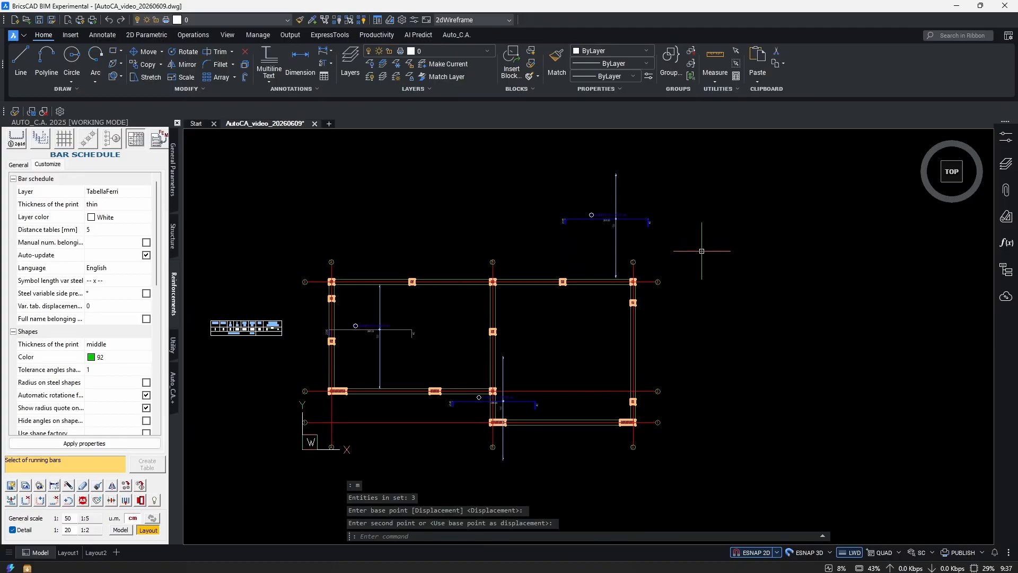
# - Rotate bar 6 with its distribution line and callout by 90° about the point where bar and line cross
pyautogui.moveTo(475, 329); pyautogui.dragTo(656, 305, button='middle')
pyautogui.scroll(3, 577, 300)
pyautogui.click(569, 377)
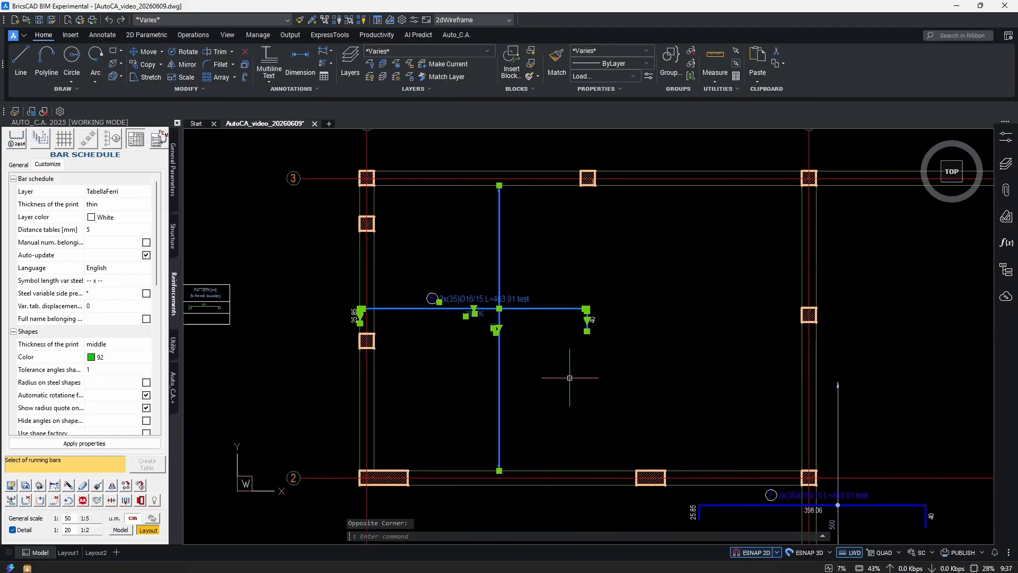
pyautogui.write('ro')
pyautogui.press('Return')
pyautogui.scroll(5, 504, 319)
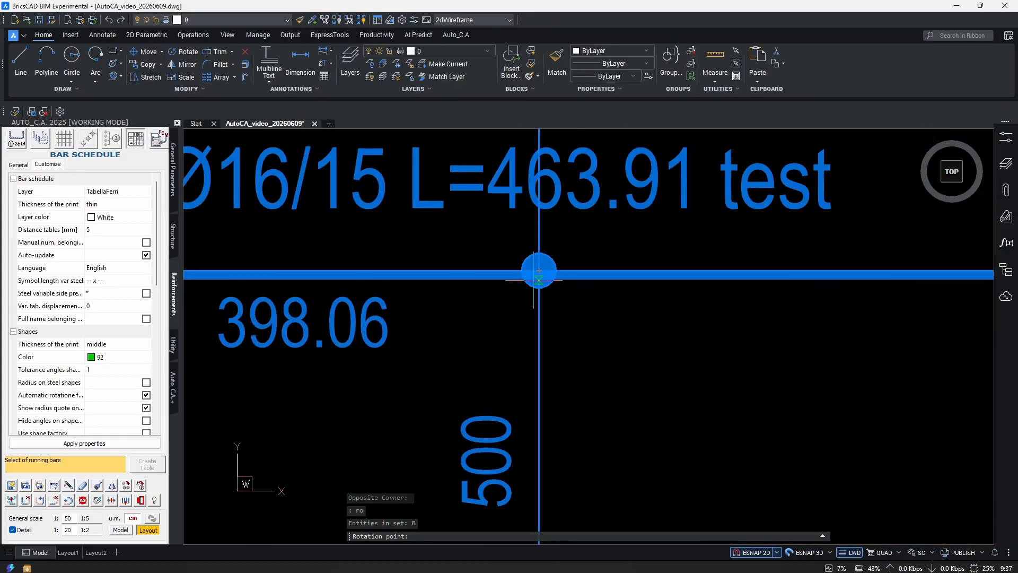
pyautogui.click(499, 308)
pyautogui.scroll(-4, 501, 310)
# - Move the rotated bar 6 horizontally to the right along its distribution line
pyautogui.click(556, 232)
pyautogui.click(493, 242)
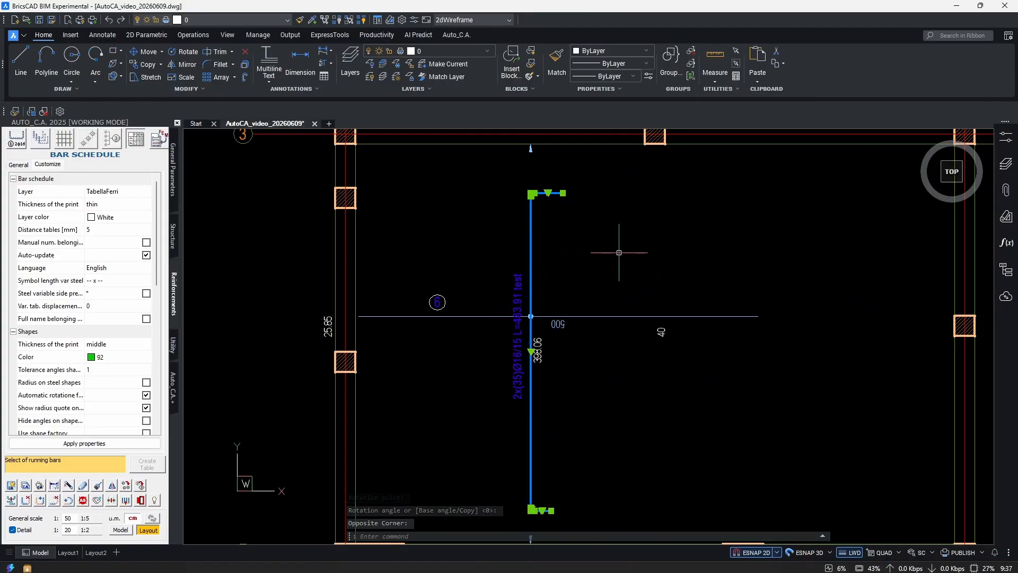
pyautogui.moveTo(609, 251); pyautogui.dragTo(572, 252, button='middle')
pyautogui.write('m')
pyautogui.press('Return')
pyautogui.click(567, 256)
pyautogui.click(698, 252)
# - Shorten bar 6's horizontal distribution line from its left end to about 411 cm
pyautogui.click(679, 298)
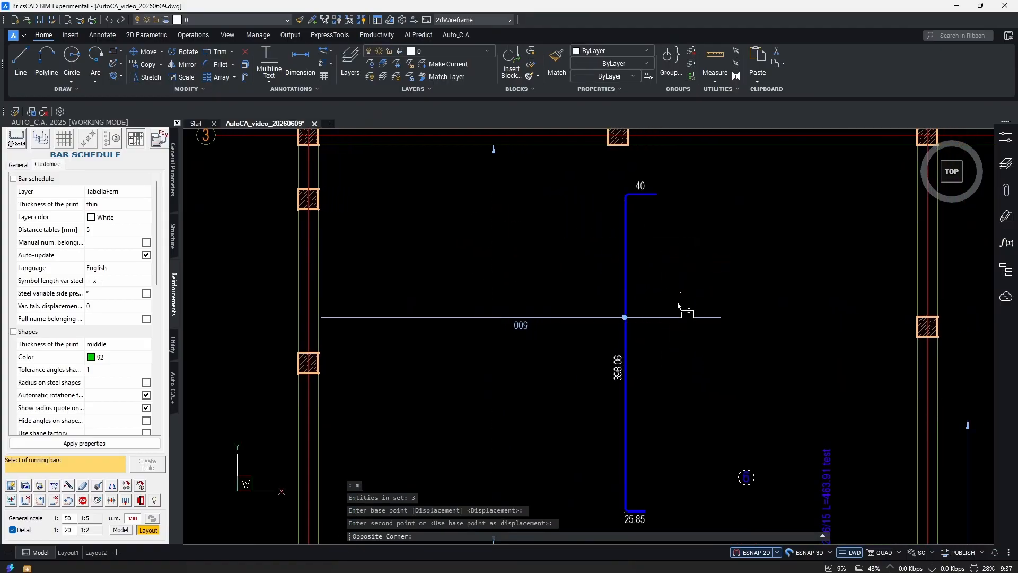
pyautogui.click(647, 346)
pyautogui.click(322, 318)
pyautogui.click(392, 328)
pyautogui.scroll(-4, 566, 322)
pyautogui.moveTo(635, 350); pyautogui.dragTo(614, 344, button='middle')
pyautogui.scroll(3, 645, 377)
pyautogui.press('Escape')
# - Move bar 6's callout text and position mark alongside the vertical bar, below the distribution line
pyautogui.click(653, 389)
pyautogui.click(628, 394)
pyautogui.write('m')
pyautogui.press('Return')
pyautogui.click(676, 394)
pyautogui.click(547, 312)
pyautogui.press('Escape')
pyautogui.press('Escape')
pyautogui.scroll(3, 448, 294)
pyautogui.click(479, 274)
pyautogui.click(455, 319)
pyautogui.write('m')
pyautogui.moveTo(456, 328); pyautogui.dragTo(436, 354, button='middle')
pyautogui.press('Return')
pyautogui.click(436, 358)
pyautogui.click(547, 513)
pyautogui.scroll(-4, 576, 339)
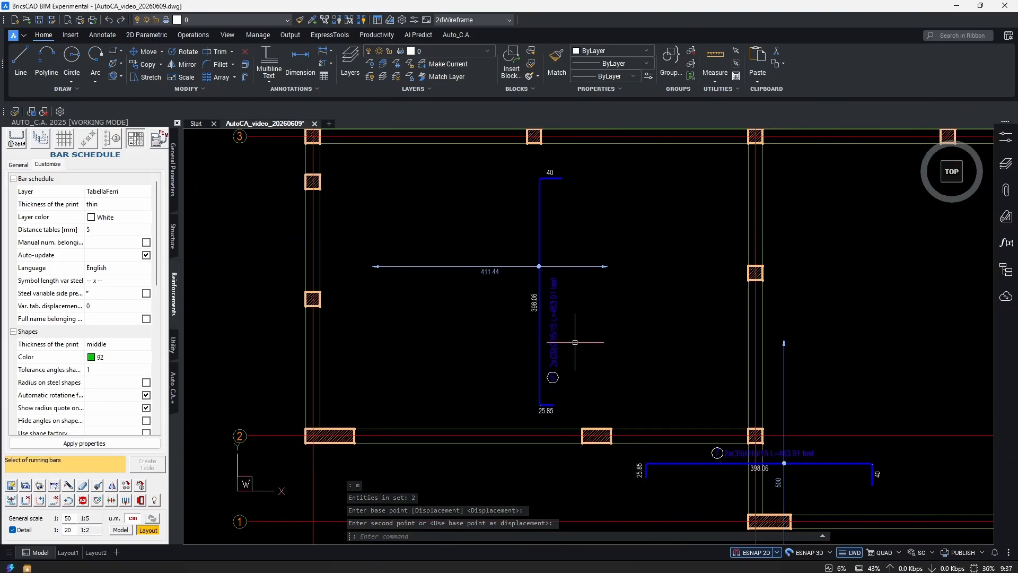
pyautogui.press('Escape')
pyautogui.press('Escape')
pyautogui.press('Escape')
# - Move the vertical bar 6 left to near the left end of its distribution line
pyautogui.scroll(3, 556, 312)
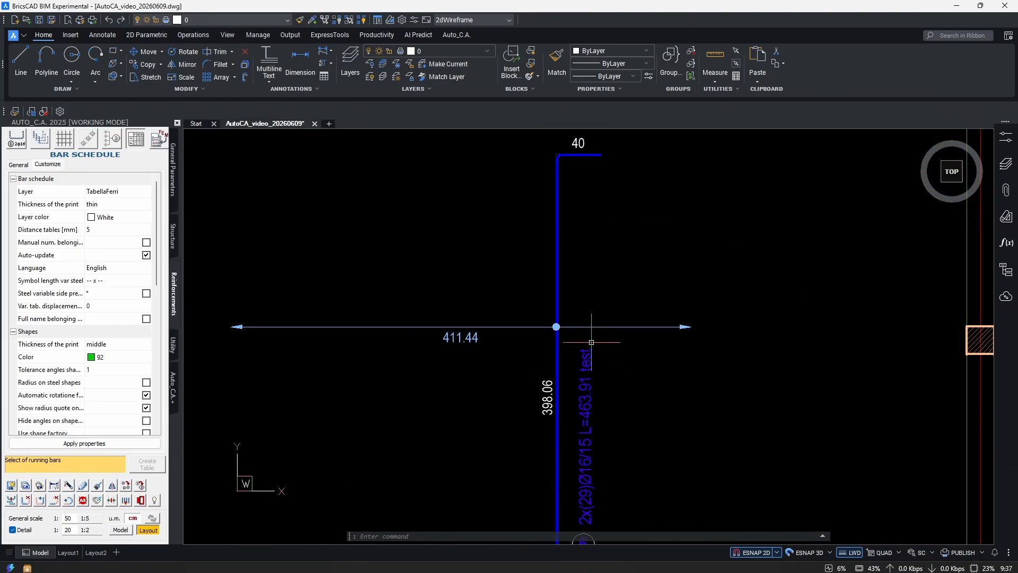
pyautogui.scroll(-3, 562, 331)
pyautogui.click(582, 276)
pyautogui.click(542, 285)
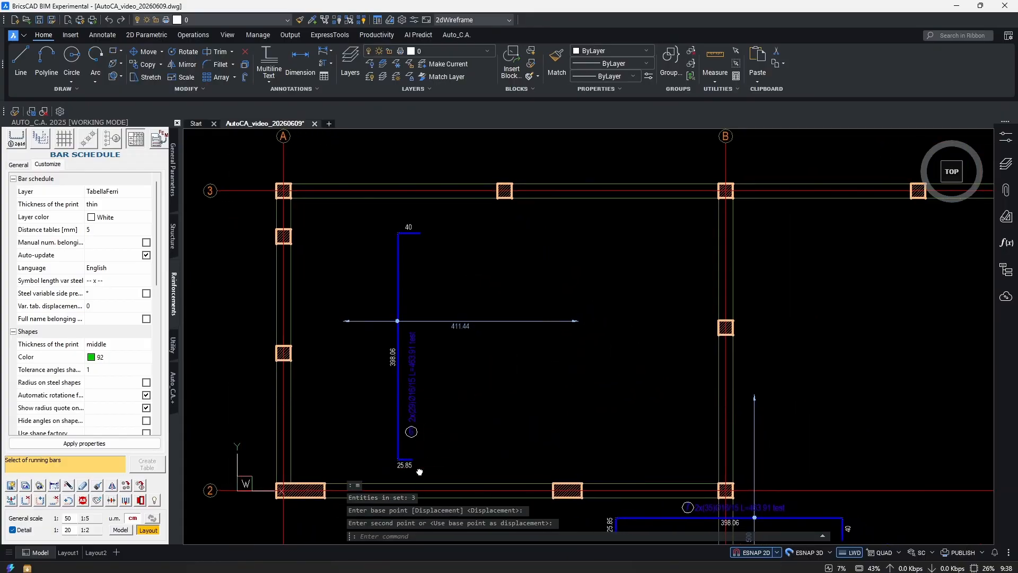
# - Stretch the lower and upper ends of vertical bar 6 to the slab edges at axes 2 and 3, about 546 cm long
pyautogui.click(419, 445)
pyautogui.scroll(3, 467, 388)
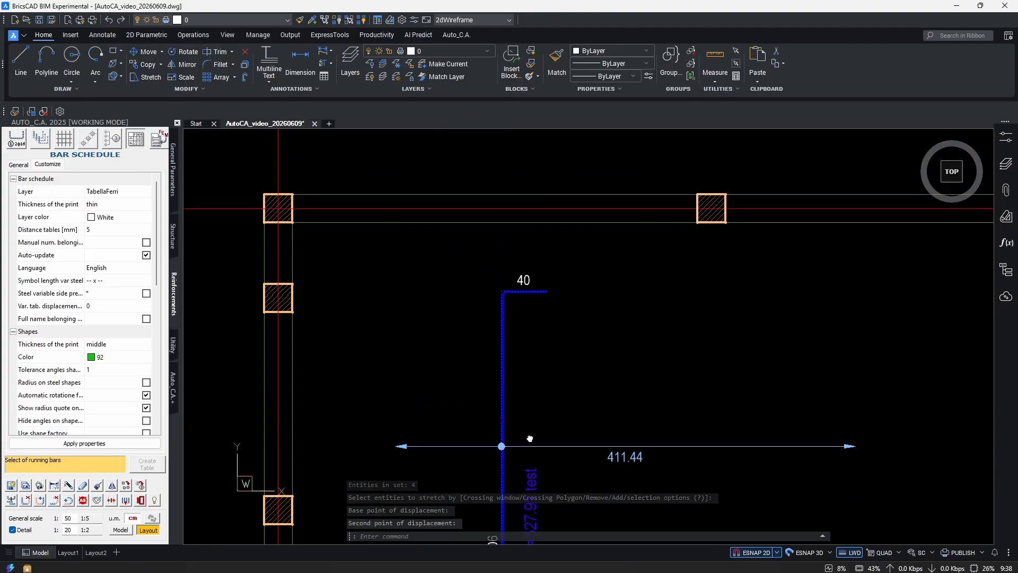
pyautogui.moveTo(530, 438); pyautogui.dragTo(532, 530, button='middle')
pyautogui.scroll(3, 528, 367)
pyautogui.press('Return')
pyautogui.click(584, 350)
pyautogui.click(467, 425)
pyautogui.press('Return')
pyautogui.click(526, 397)
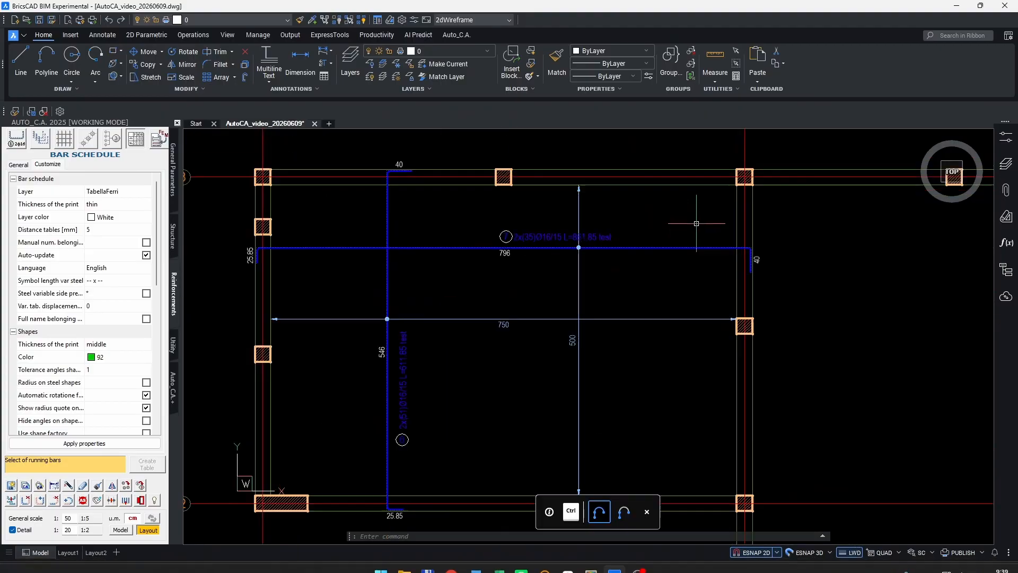
# - Mirror the horizontal bar between axes A and B about axis B, keeping the source elements
pyautogui.scroll(2, 557, 284)
pyautogui.scroll(-1, 557, 285)
pyautogui.scroll(1, 639, 270)
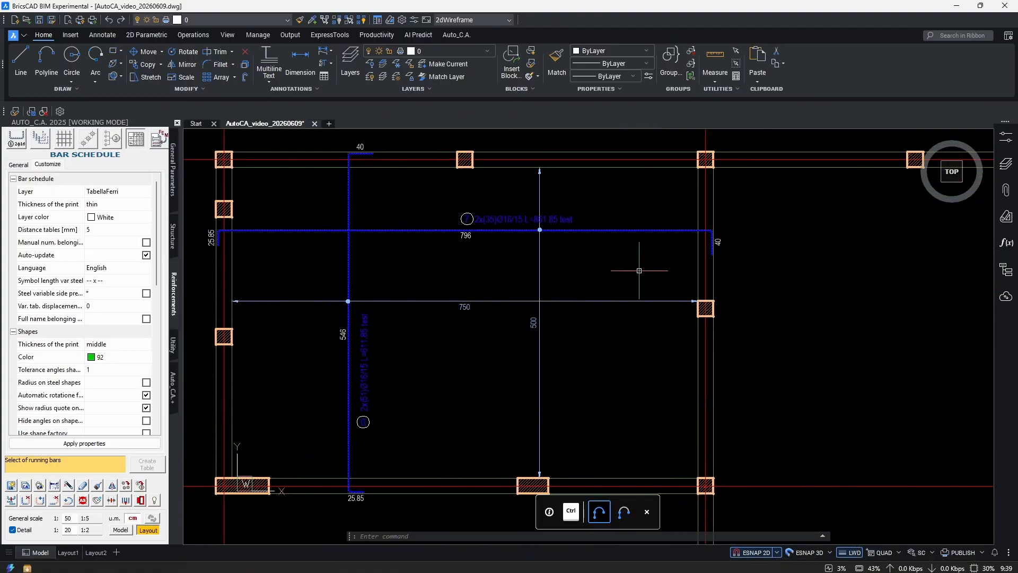
pyautogui.click(112, 485)
pyautogui.scroll(3, 484, 330)
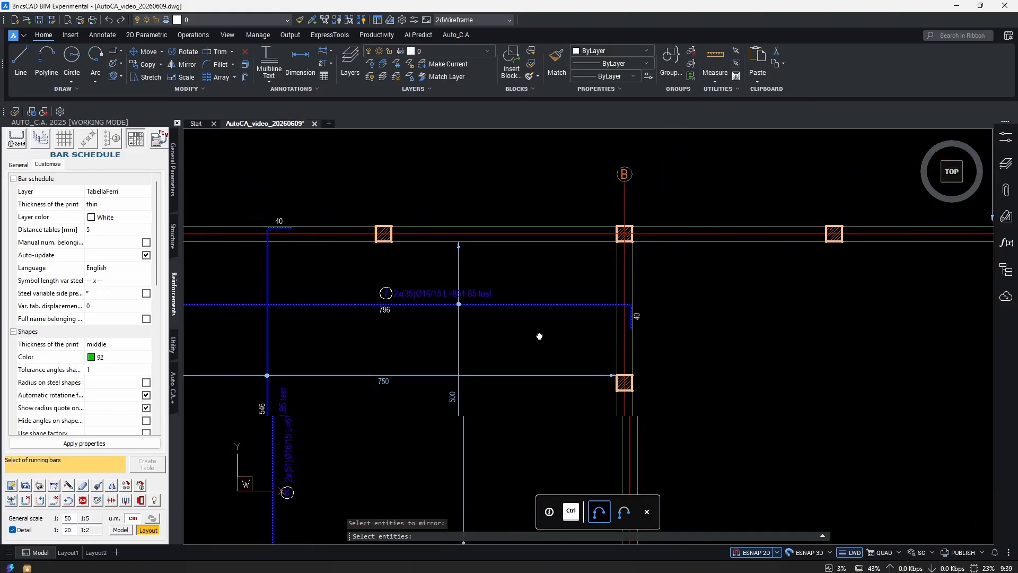
pyautogui.click(583, 298)
pyautogui.click(571, 322)
pyautogui.scroll(5, 617, 357)
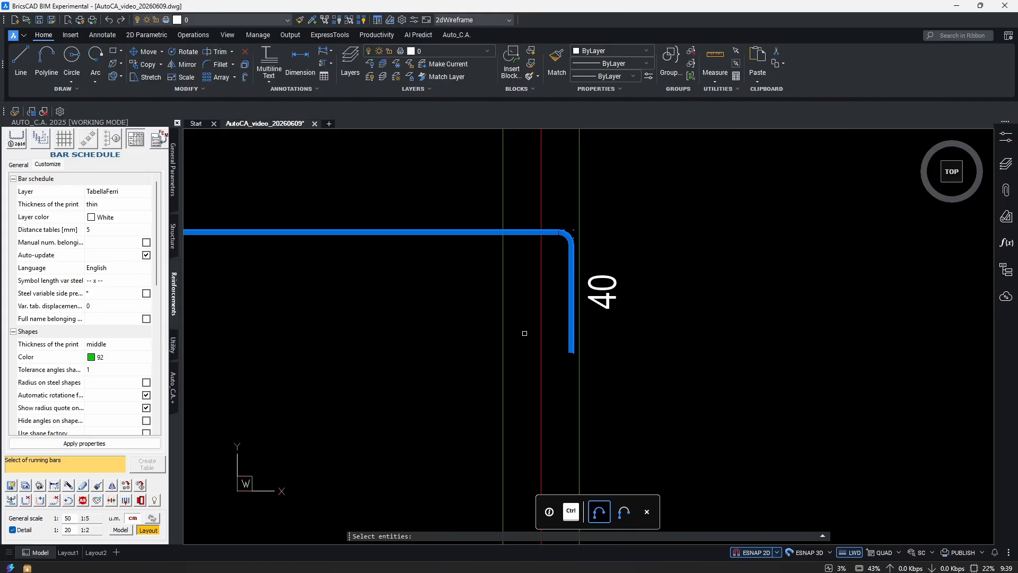
pyautogui.press('Return')
pyautogui.click(541, 314)
pyautogui.moveTo(556, 212); pyautogui.dragTo(546, 342, button='middle')
pyautogui.scroll(-1, 546, 342)
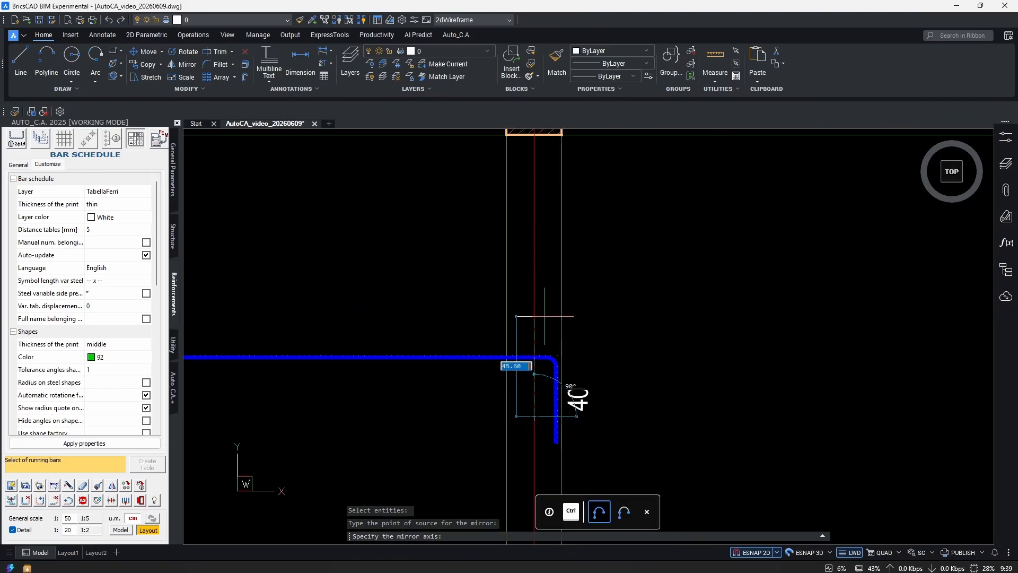
pyautogui.click(546, 255)
pyautogui.moveTo(624, 435); pyautogui.dragTo(552, 326, button='middle')
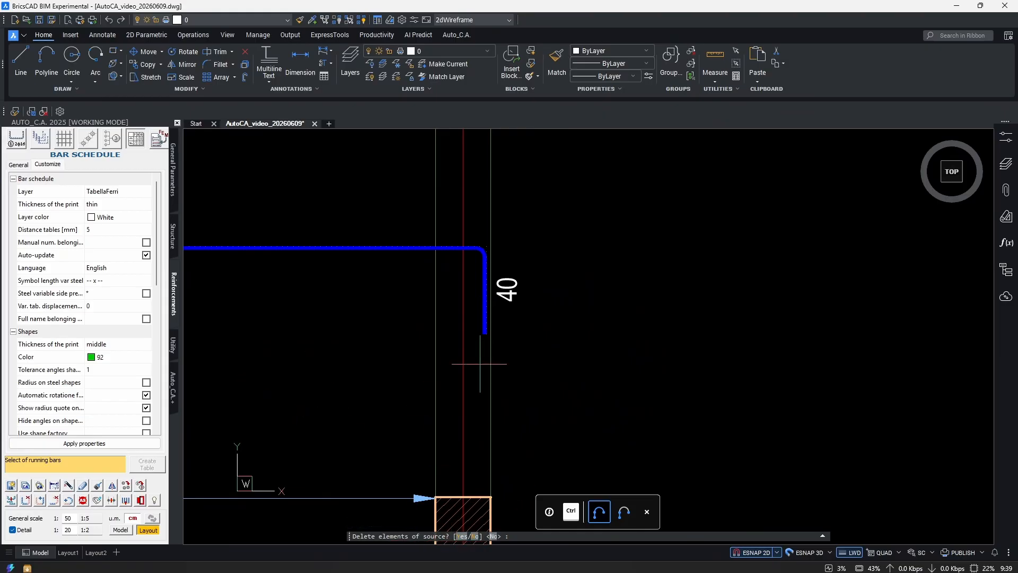
pyautogui.scroll(-5, 478, 365)
pyautogui.scroll(6, 533, 339)
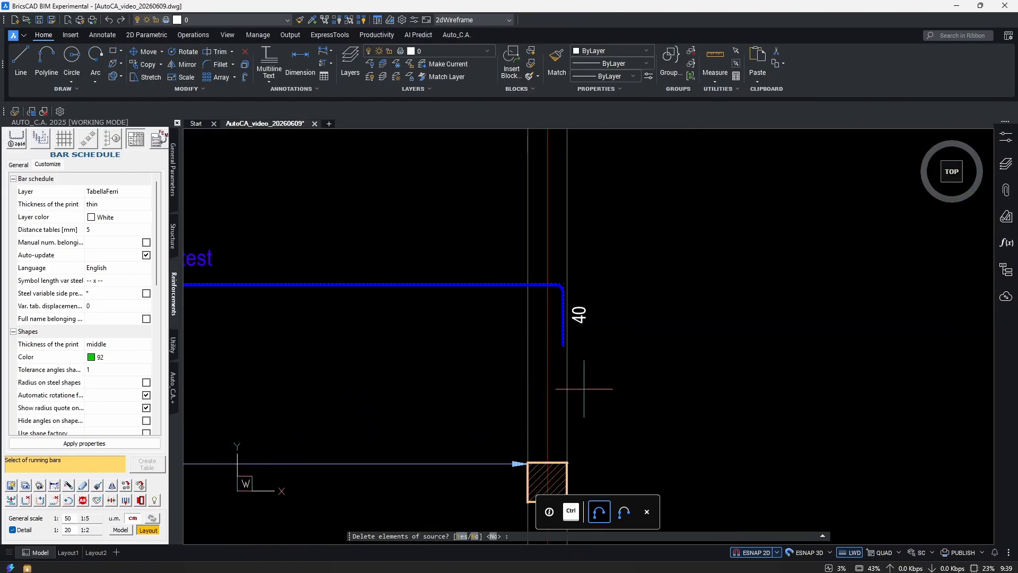
pyautogui.press('Return')
pyautogui.scroll(-5, 583, 389)
pyautogui.scroll(-1, 579, 355)
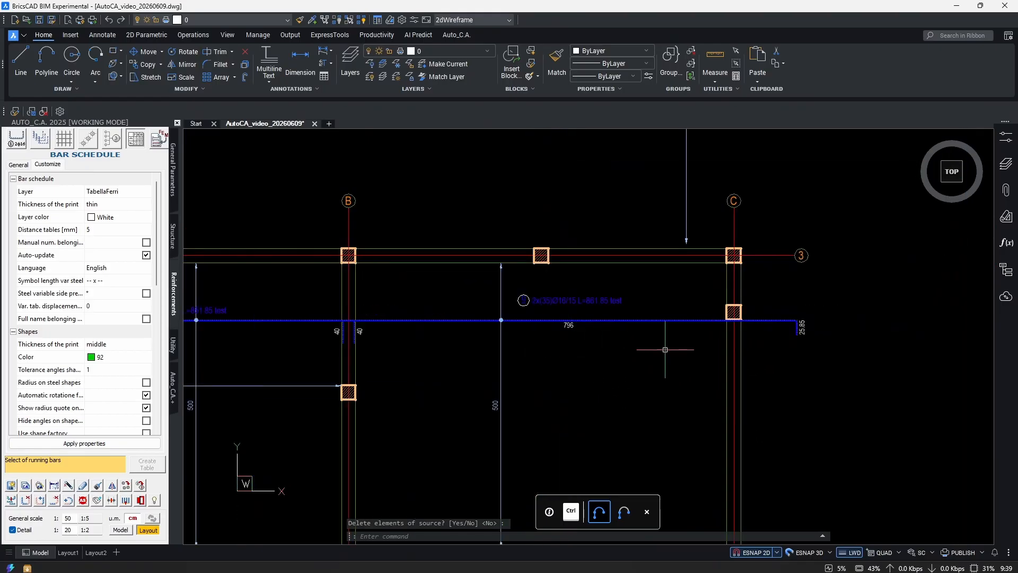
# - Examine the mirrored bar's position mark, callout and distribution line in the bay between axes B and C
pyautogui.scroll(-3, 654, 349)
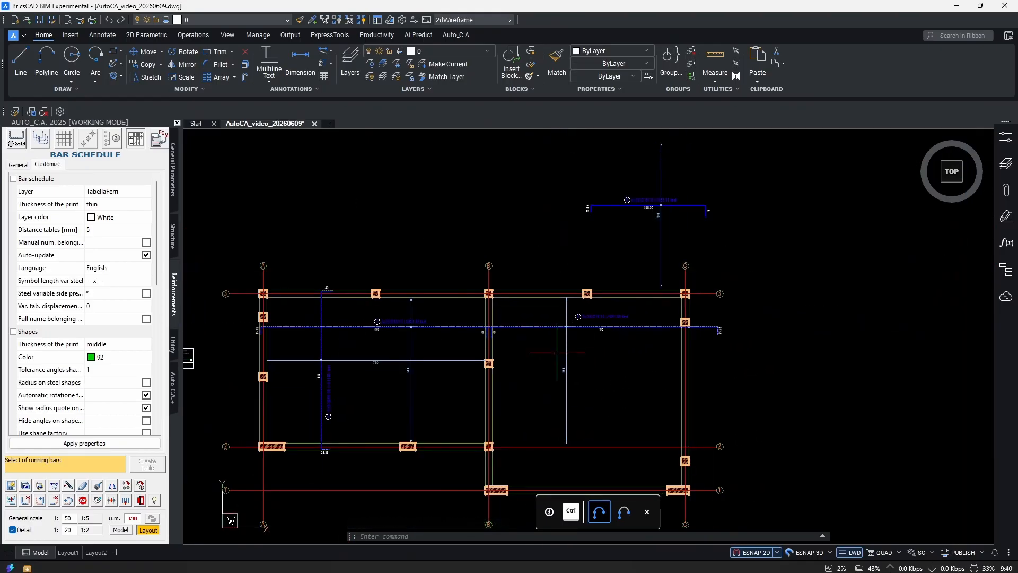
pyautogui.scroll(4, 387, 324)
pyautogui.scroll(-4, 526, 321)
pyautogui.moveTo(777, 371); pyautogui.dragTo(611, 371, button='middle')
pyautogui.scroll(5, 600, 310)
pyautogui.moveTo(671, 356); pyautogui.dragTo(621, 344, button='middle')
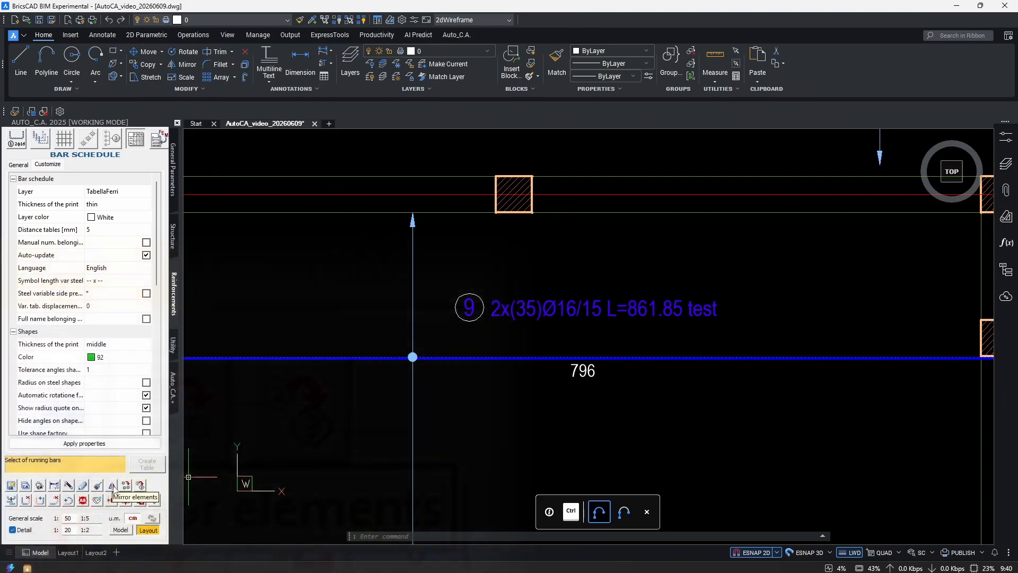
pyautogui.scroll(-4, 670, 398)
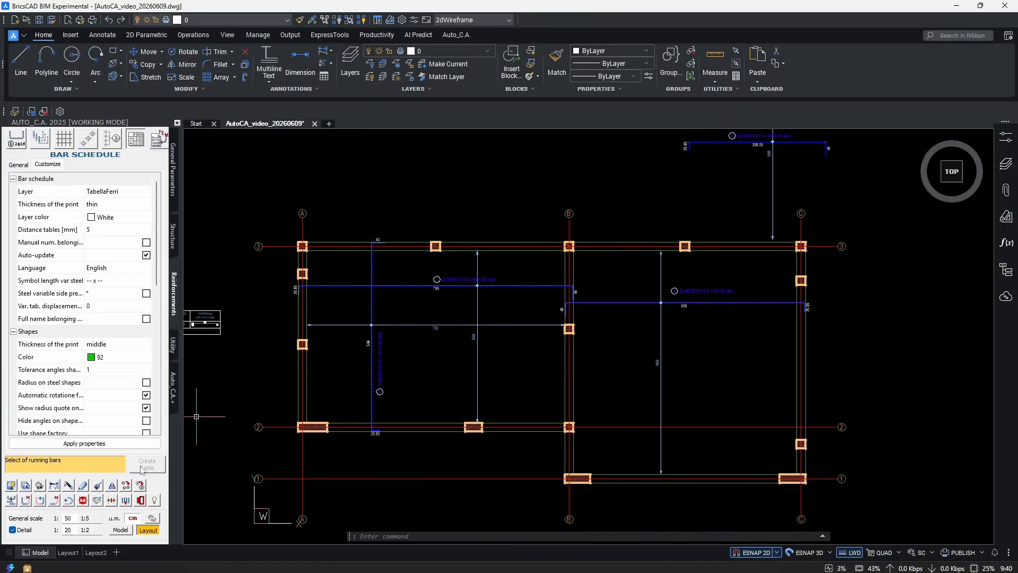
# - Open a new blank drawing and copy the two bars between axes A and B from the slab plan with Copy Auto_C.A
pyautogui.click(330, 125)
pyautogui.hotkey('ctrl', 'Tab')
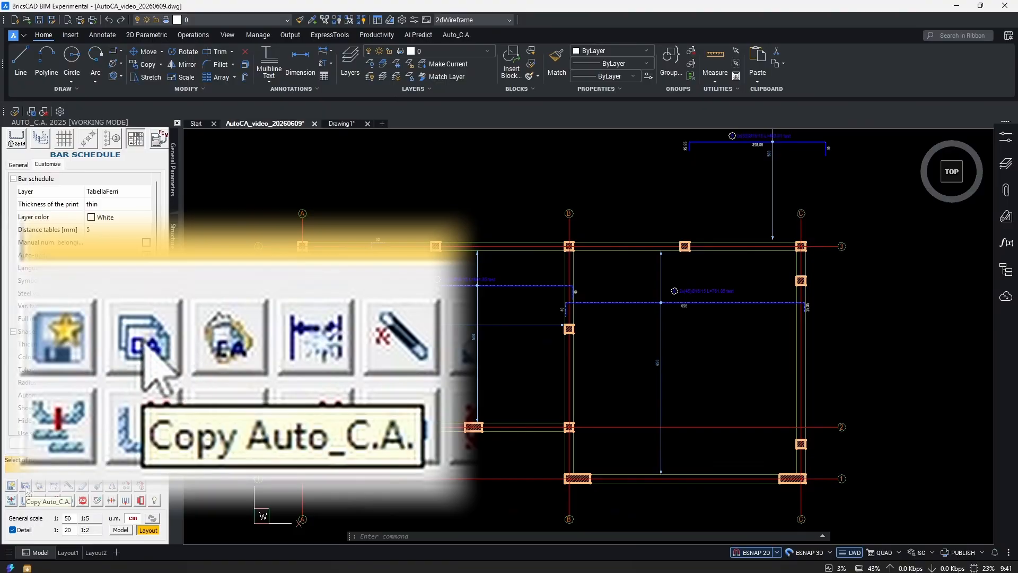
pyautogui.click(25, 486)
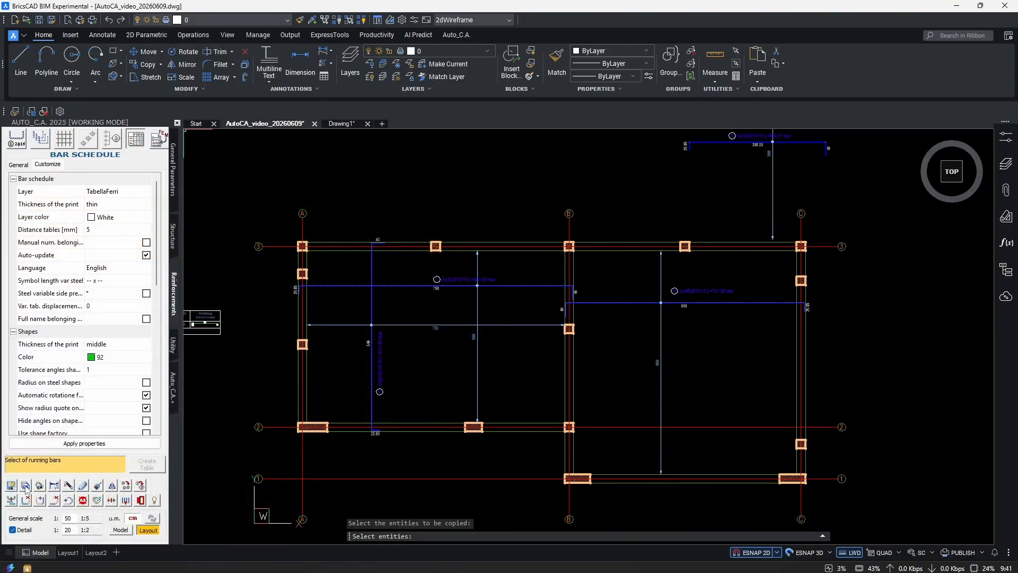
pyautogui.scroll(2, 484, 295)
pyautogui.click(523, 268)
pyautogui.click(290, 319)
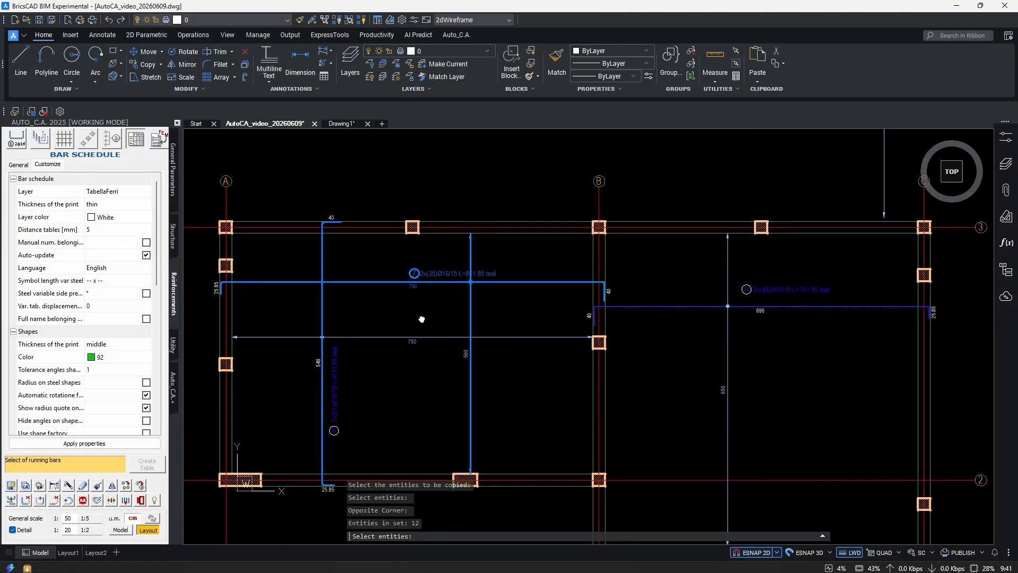
pyautogui.scroll(-3, 416, 315)
pyautogui.scroll(3, 466, 348)
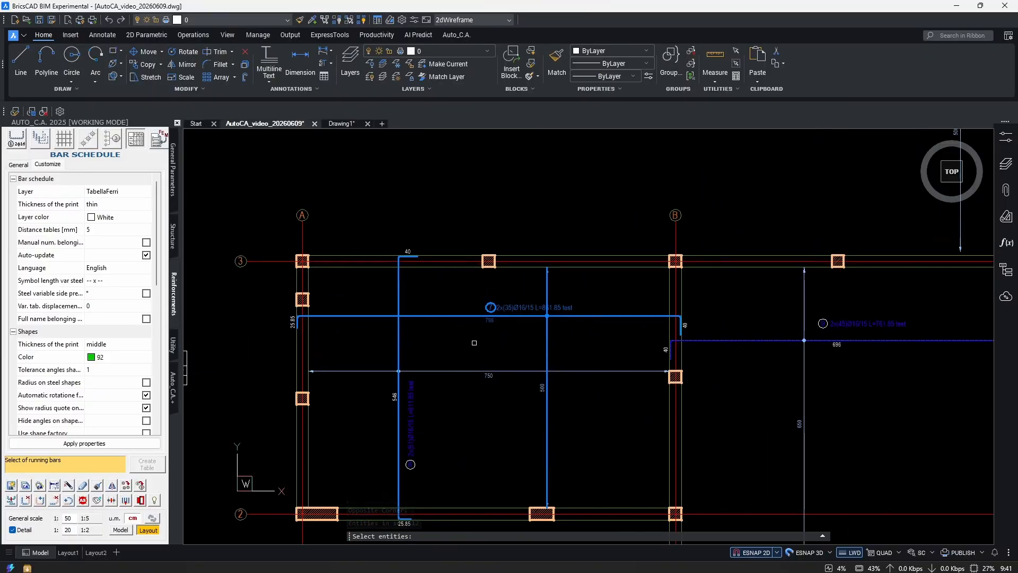
pyautogui.press('Return')
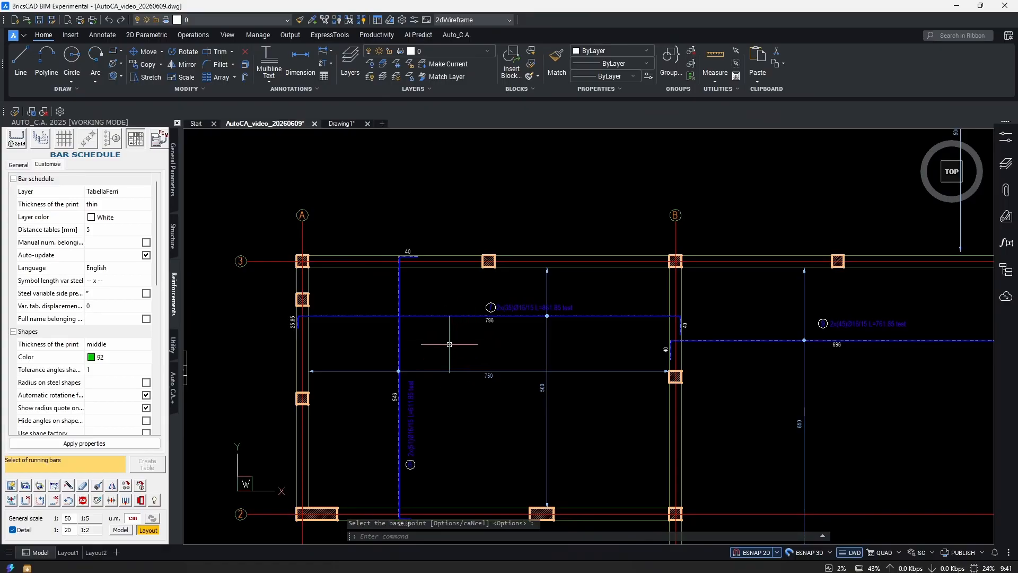
pyautogui.scroll(-3, 482, 367)
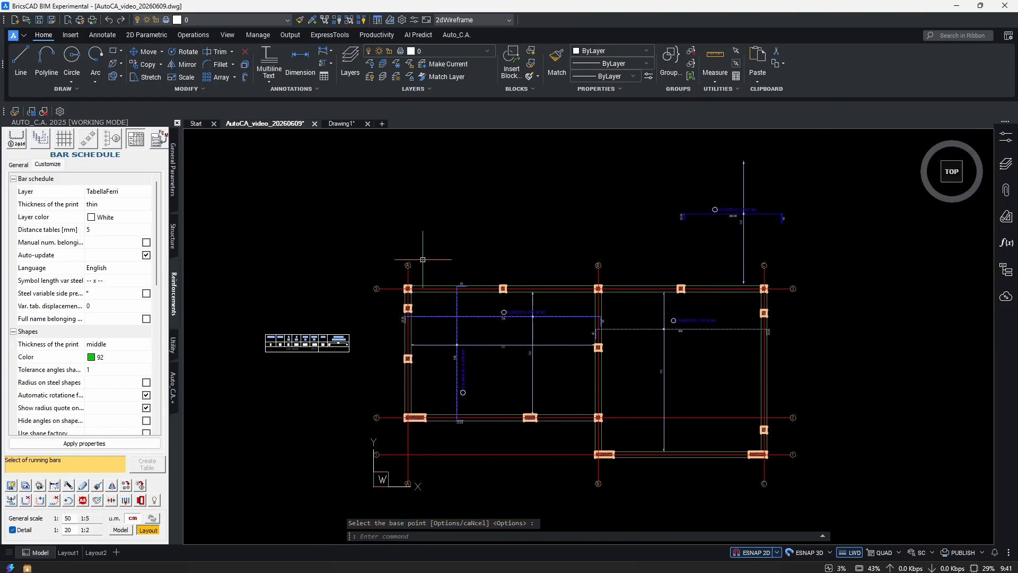
# - Paste the copied Auto_C.A. bars into Drawing1 without keeping the current values for the pasted positions
pyautogui.click(342, 123)
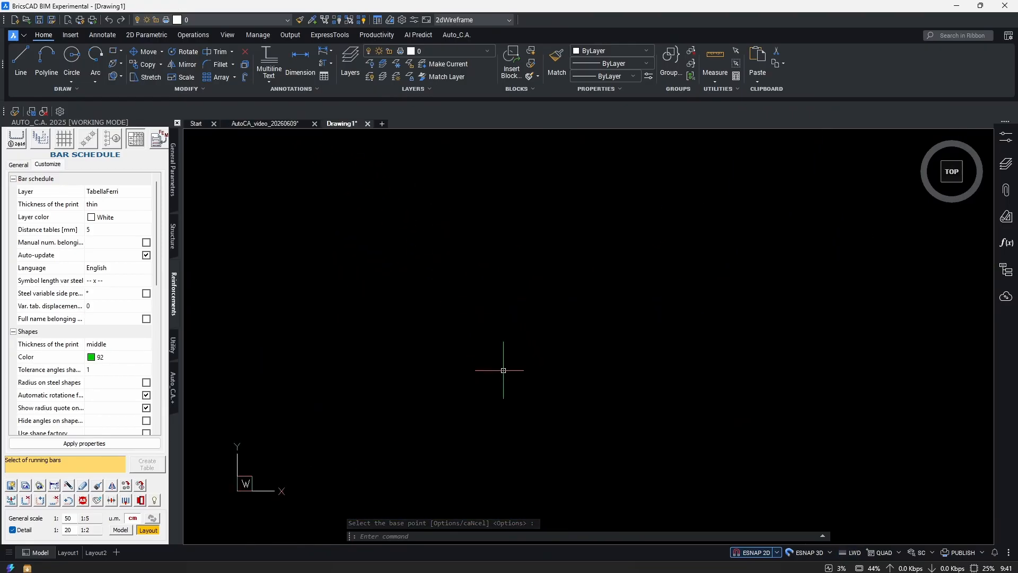
pyautogui.click(40, 486)
pyautogui.scroll(-5, 537, 321)
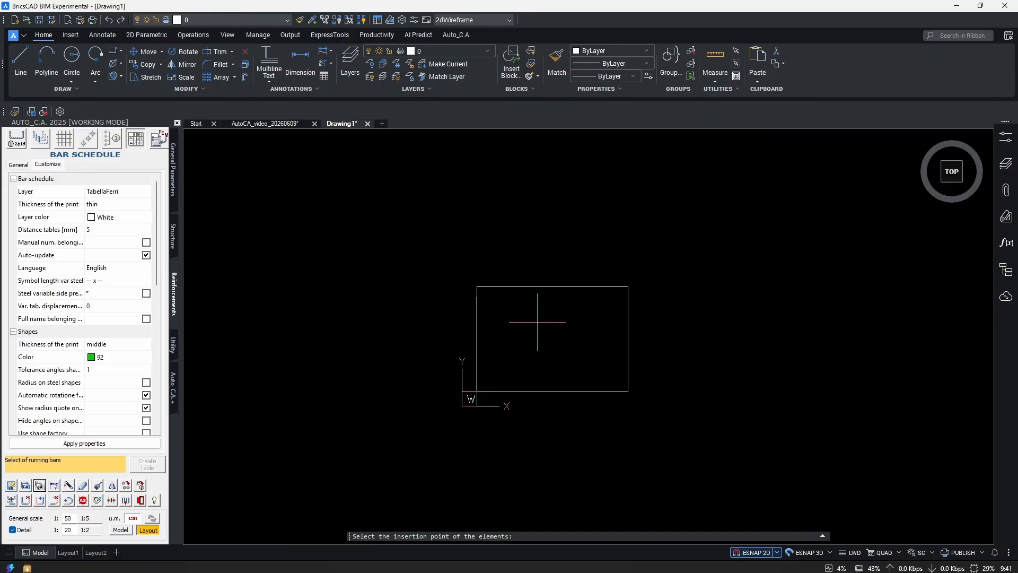
pyautogui.scroll(2, 543, 316)
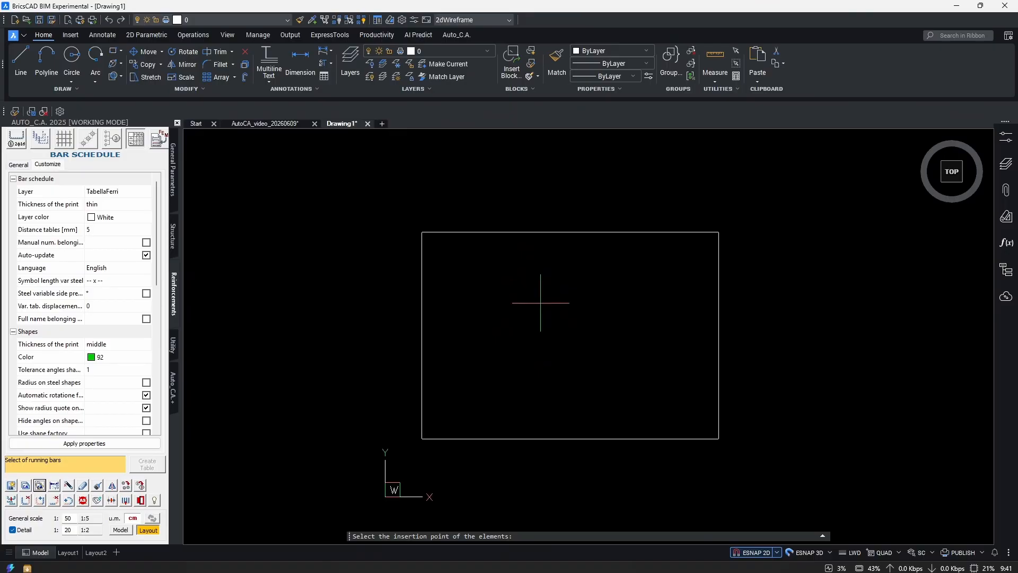
pyautogui.click(526, 337)
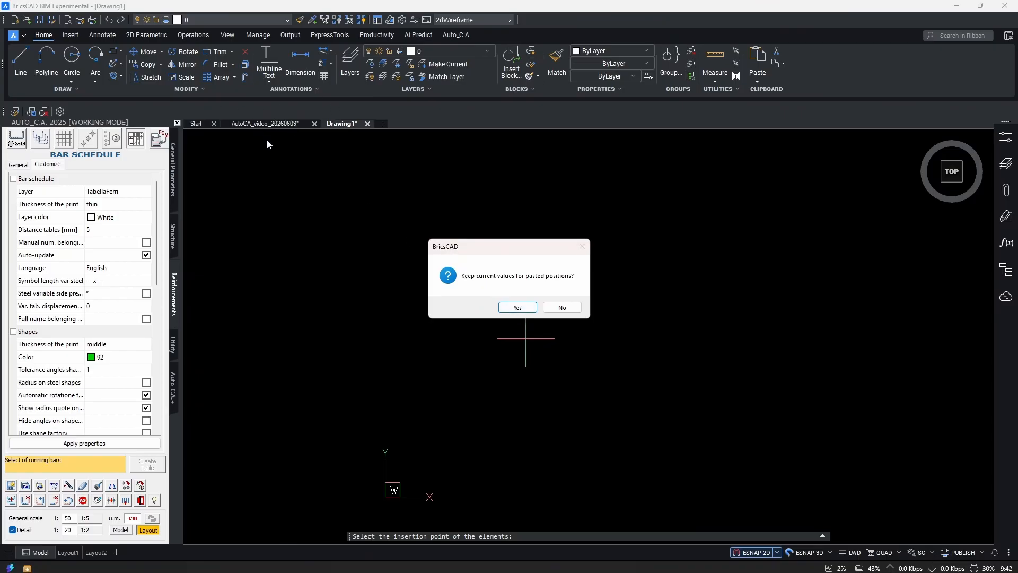
pyautogui.click(562, 308)
# - Compare the pasted bars and callouts in Drawing1 with the original bars in the slab plan drawing
pyautogui.scroll(4, 557, 406)
pyautogui.scroll(2, 431, 417)
pyautogui.scroll(-2, 493, 406)
pyautogui.scroll(-1, 484, 417)
pyautogui.moveTo(593, 284)
pyautogui.mouseDown(button='middle')
pyautogui.moveTo(483, 418)
pyautogui.moveTo(541, 341)
pyautogui.moveTo(588, 243)
pyautogui.mouseUp(button='middle')
pyautogui.scroll(3, 499, 340)
pyautogui.scroll(-5, 554, 378)
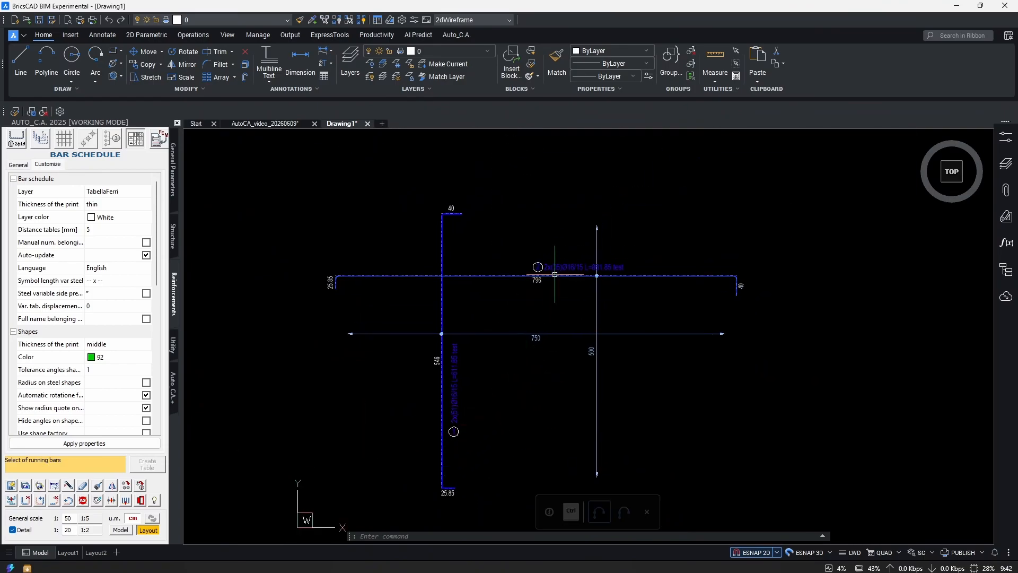
pyautogui.click(265, 123)
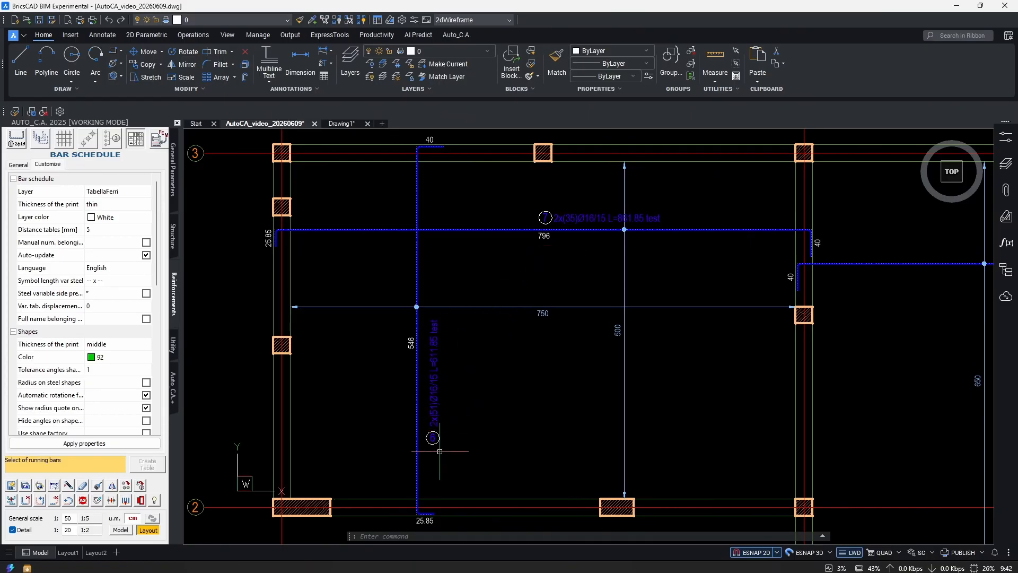
pyautogui.scroll(-5, 596, 235)
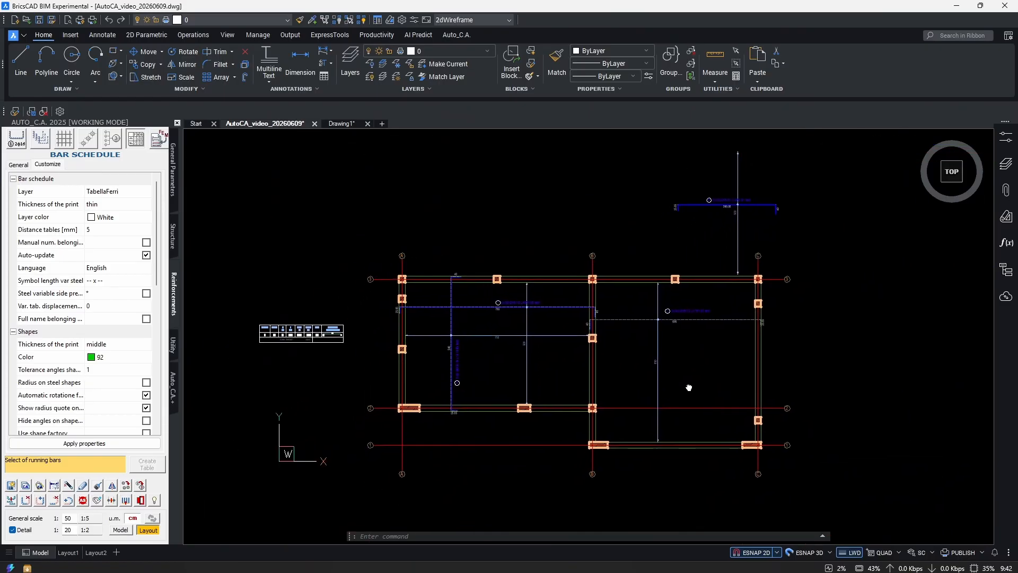
# - Close Drawing1 and return to the slab plan drawing
pyautogui.click(342, 123)
pyautogui.click(367, 123)
pyautogui.click(532, 282)
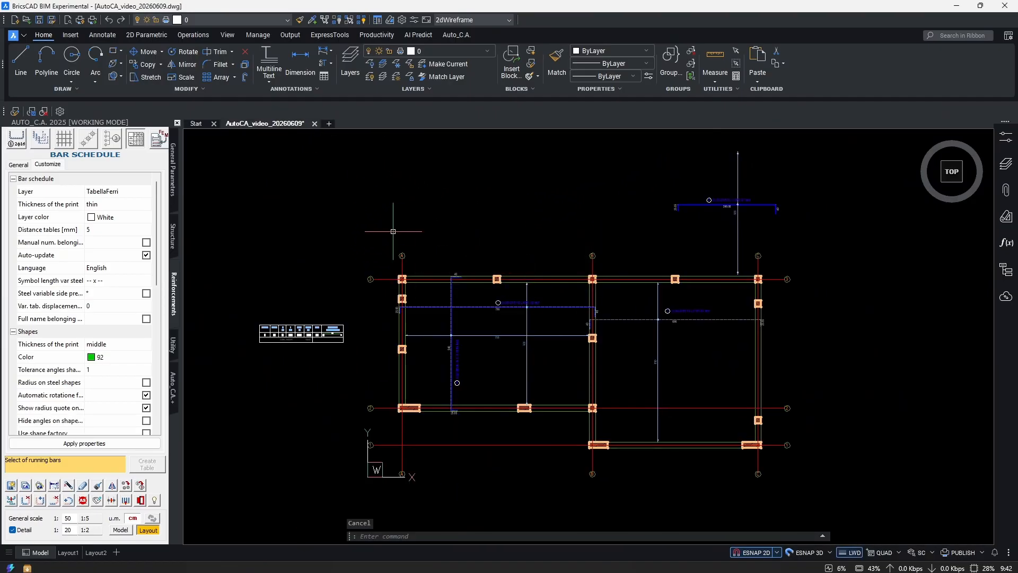
pyautogui.scroll(2, 725, 341)
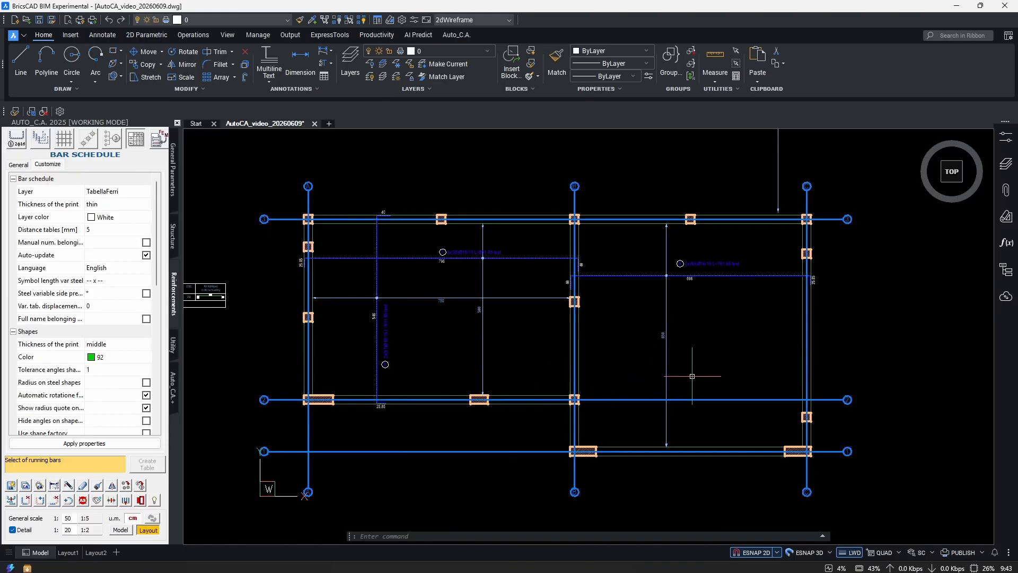
pyautogui.scroll(8, 679, 348)
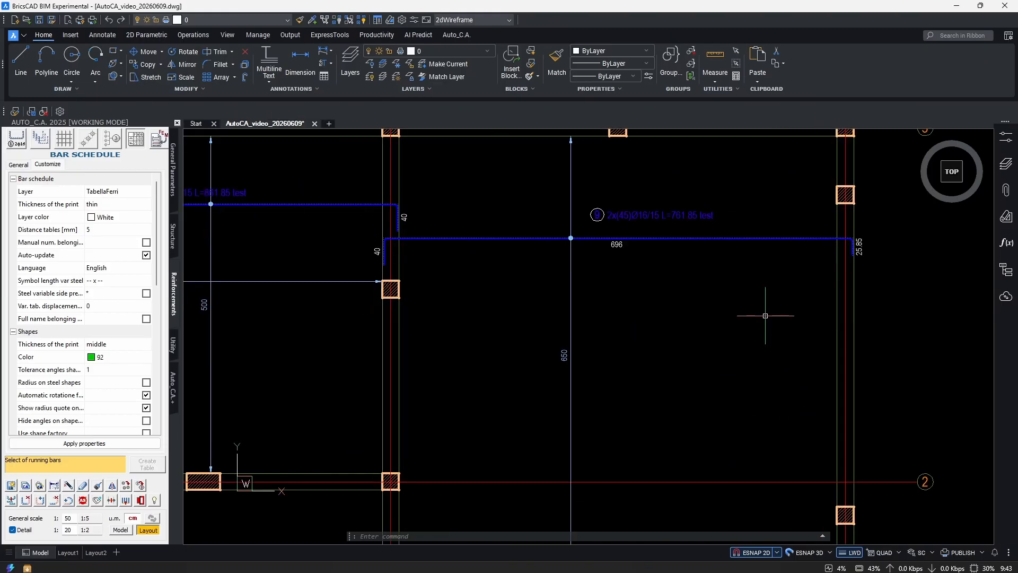
pyautogui.press('Escape')
# - Copy the vertical bar with its callout and distribution line horizontally from bay A–B into bay B–C
pyautogui.scroll(-6, 742, 291)
pyautogui.moveTo(575, 322); pyautogui.dragTo(932, 372, button='middle')
pyautogui.scroll(1, 508, 282)
pyautogui.moveTo(508, 282); pyautogui.dragTo(498, 321, button='middle')
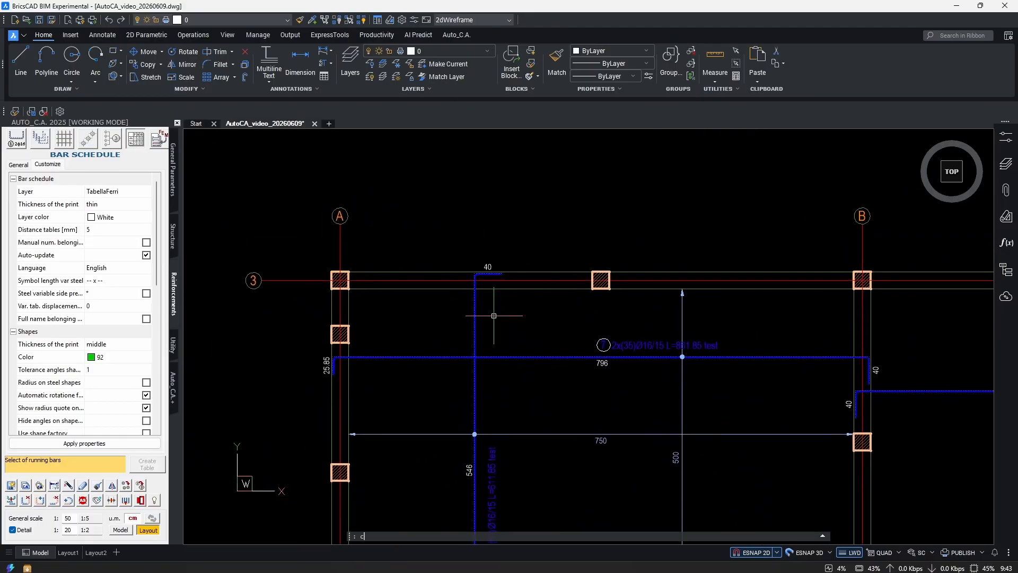
pyautogui.scroll(4, 489, 312)
pyautogui.press('Return')
pyautogui.click(507, 261)
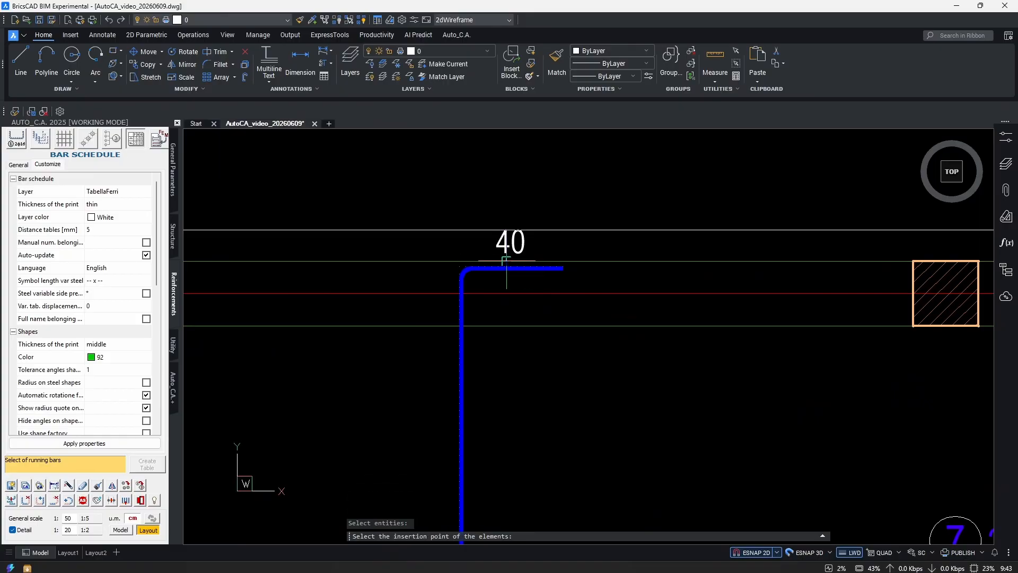
pyautogui.scroll(2, 607, 346)
pyautogui.scroll(2, 607, 345)
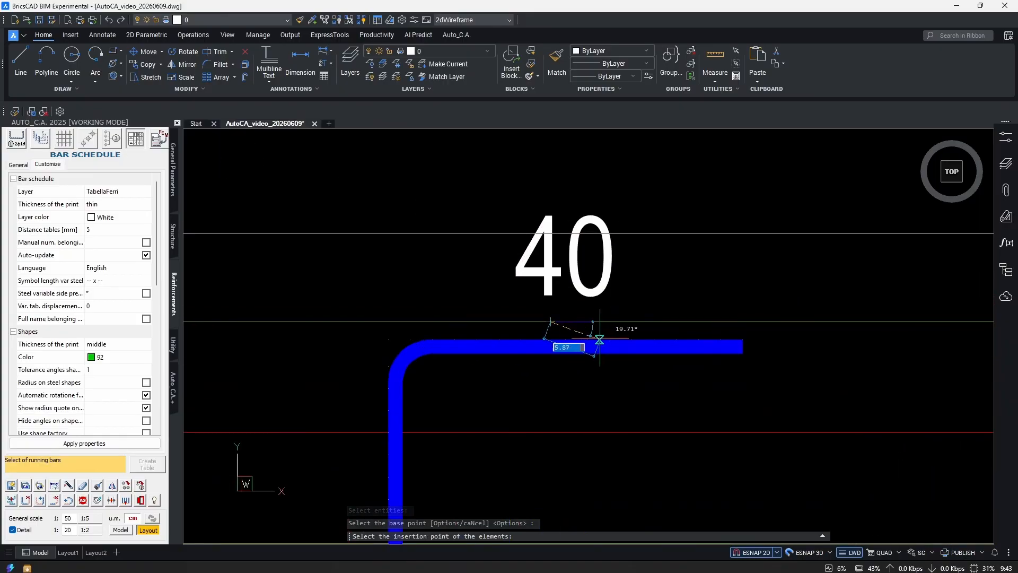
pyautogui.scroll(-3, 571, 346)
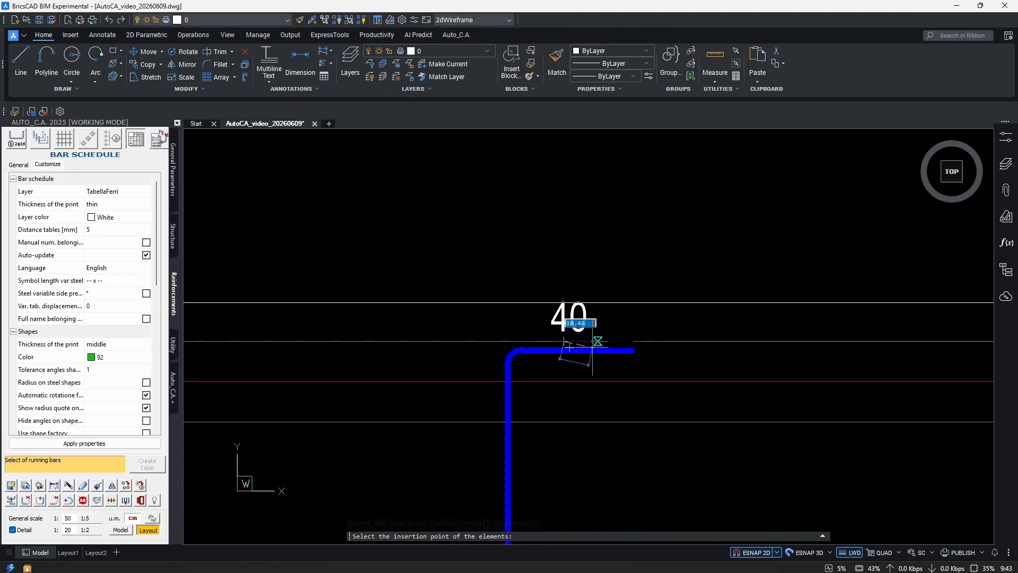
pyautogui.scroll(-5, 530, 372)
pyautogui.scroll(5, 359, 397)
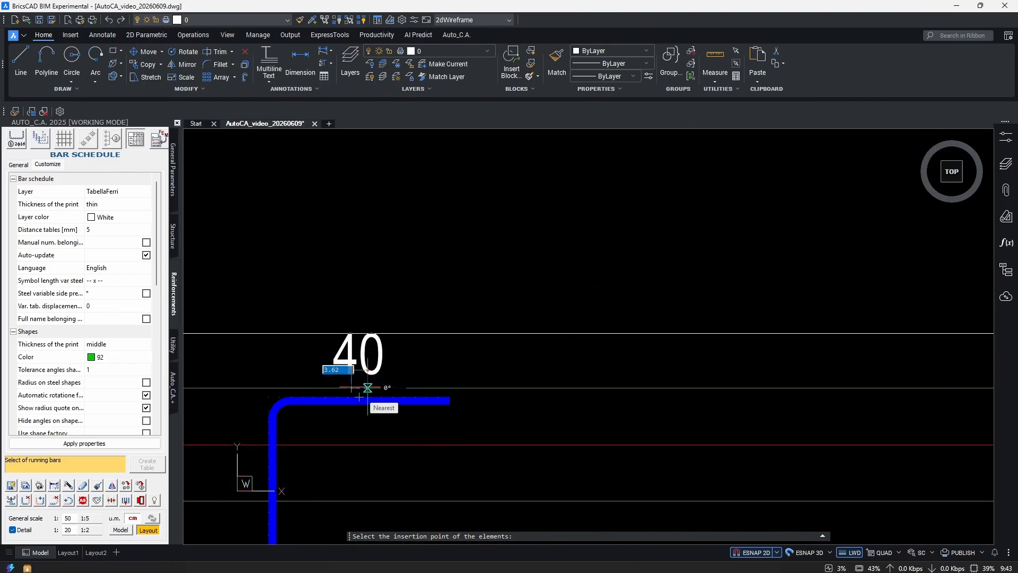
pyautogui.scroll(-5, 432, 366)
pyautogui.scroll(4, 603, 334)
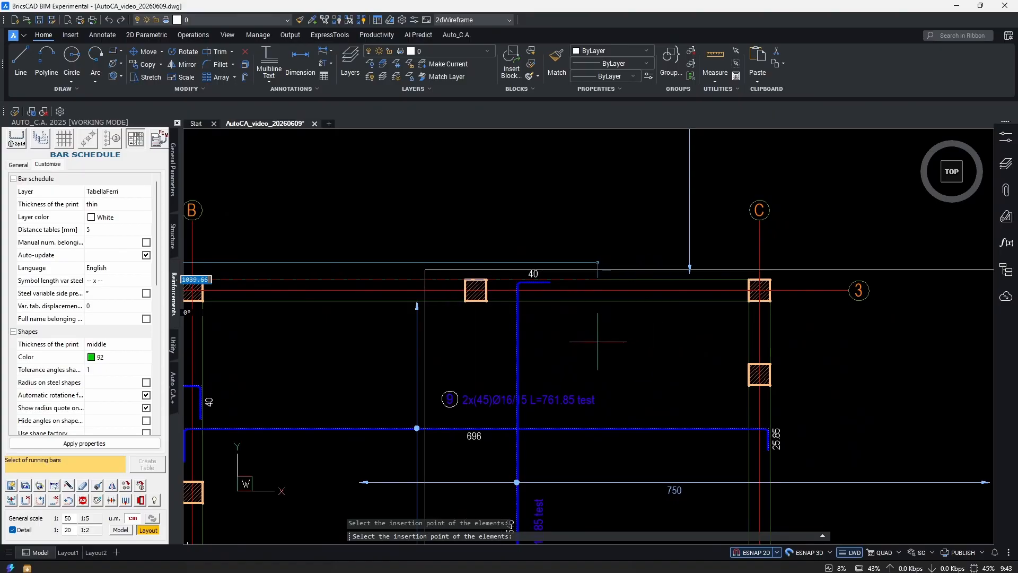
pyautogui.scroll(-4, 592, 424)
pyautogui.scroll(10, 592, 424)
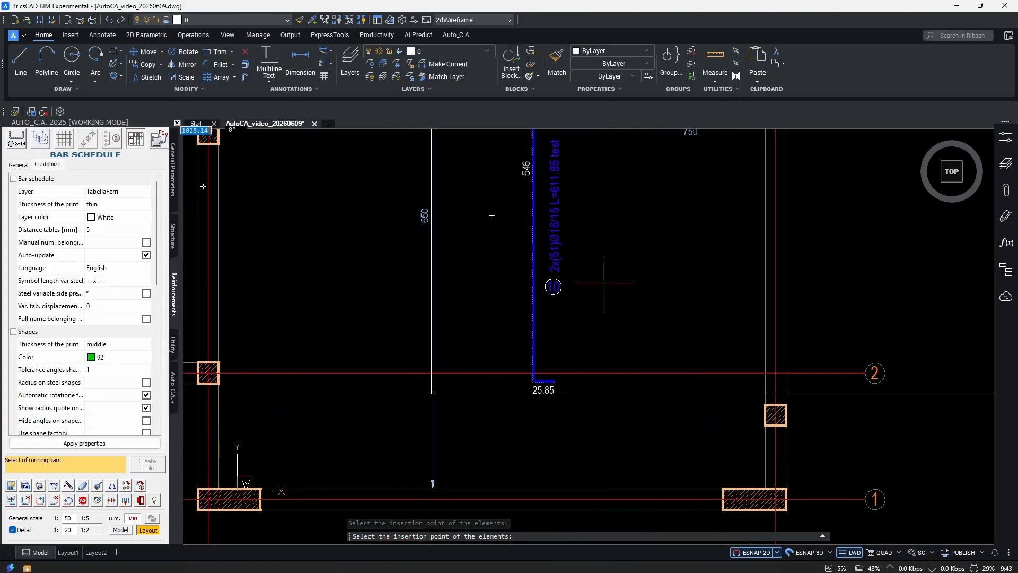
pyautogui.press('Escape')
pyautogui.write('d')
pyautogui.press('Return')
pyautogui.click(576, 287)
pyautogui.click(560, 299)
# - Shorten the copied vertical bar's distribution line from its right end to the inner slab edge at axis C, about 464 cm long
pyautogui.scroll(3, 677, 294)
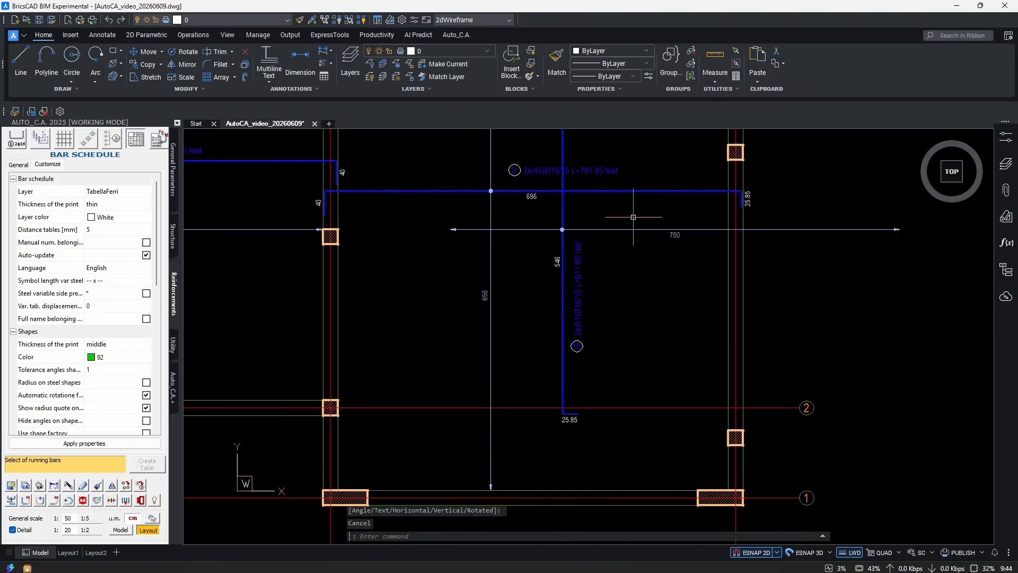
pyautogui.scroll(4, 741, 227)
pyautogui.click(683, 257)
pyautogui.scroll(-2, 683, 256)
pyautogui.moveTo(682, 257); pyautogui.dragTo(924, 309, button='middle')
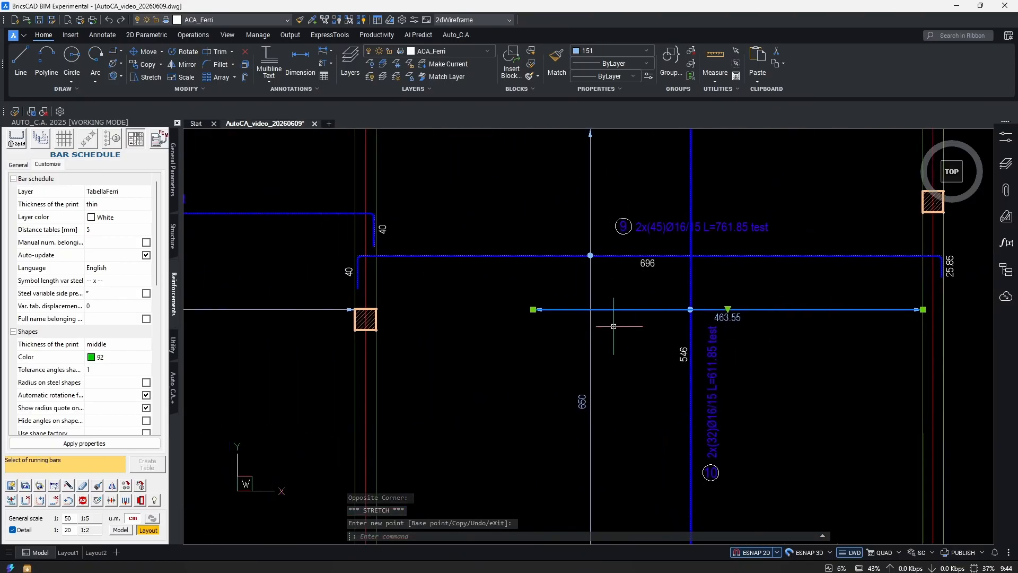
# - Extend the copied vertical bar's distribution line to the inner slab edge at axis B, 650 cm long
pyautogui.click(534, 309)
pyautogui.scroll(5, 385, 305)
pyautogui.scroll(-5, 372, 320)
pyautogui.press('Escape')
pyautogui.scroll(5, 598, 321)
pyautogui.scroll(-5, 583, 339)
pyautogui.scroll(6, 573, 313)
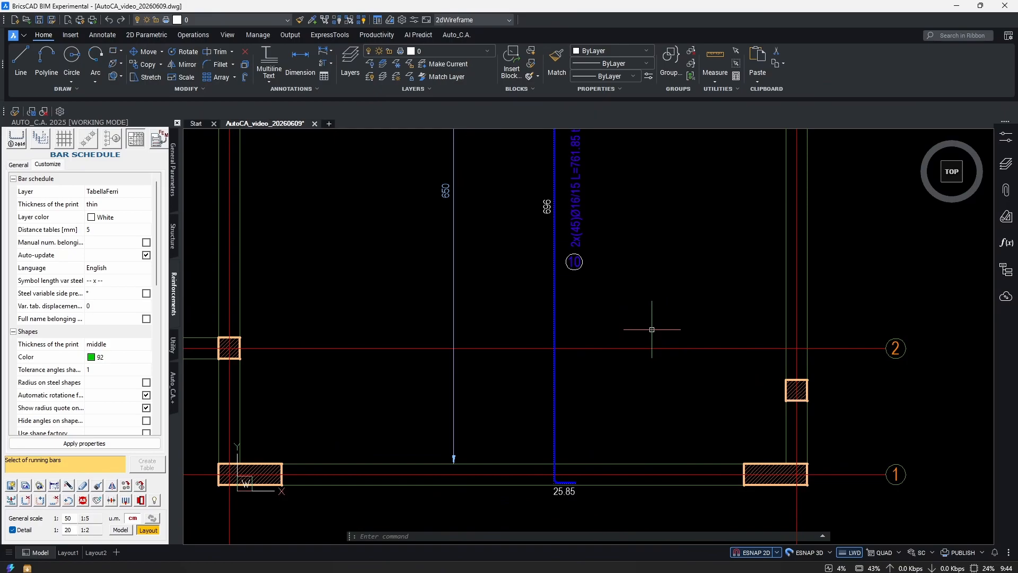
# - Stretch the vertical bar's lower hook upward in bay B–C, shortening the bar to about 524 cm total length
pyautogui.write('s')
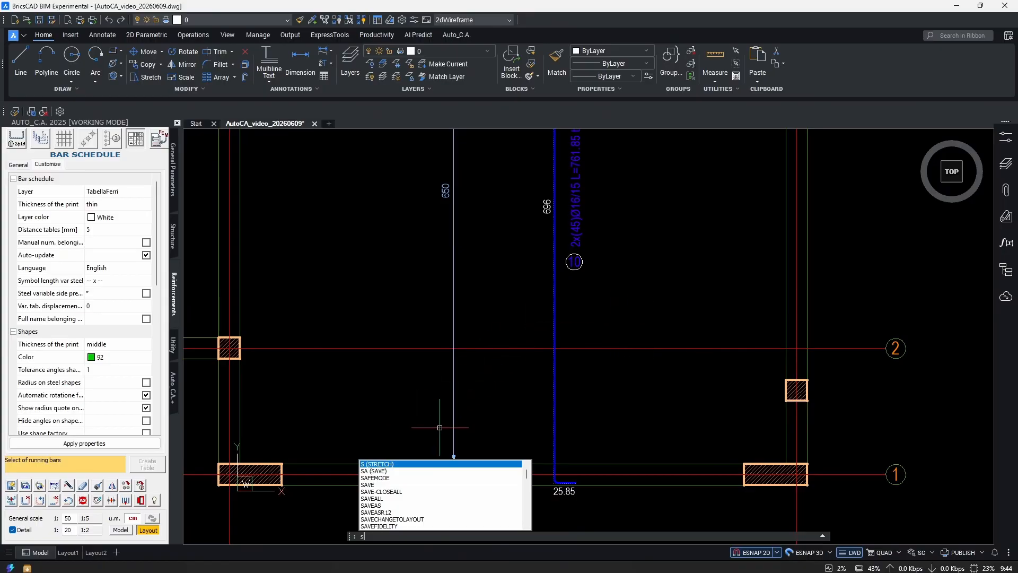
pyautogui.press('Return')
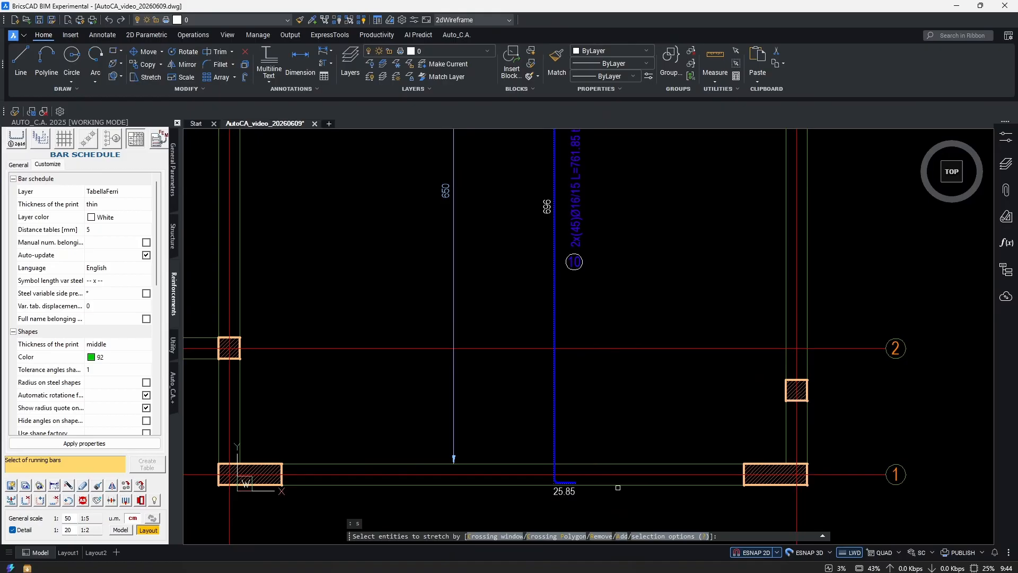
pyautogui.moveTo(591, 513); pyautogui.dragTo(579, 395, button='middle')
pyautogui.scroll(3, 560, 371)
pyautogui.scroll(1, 599, 401)
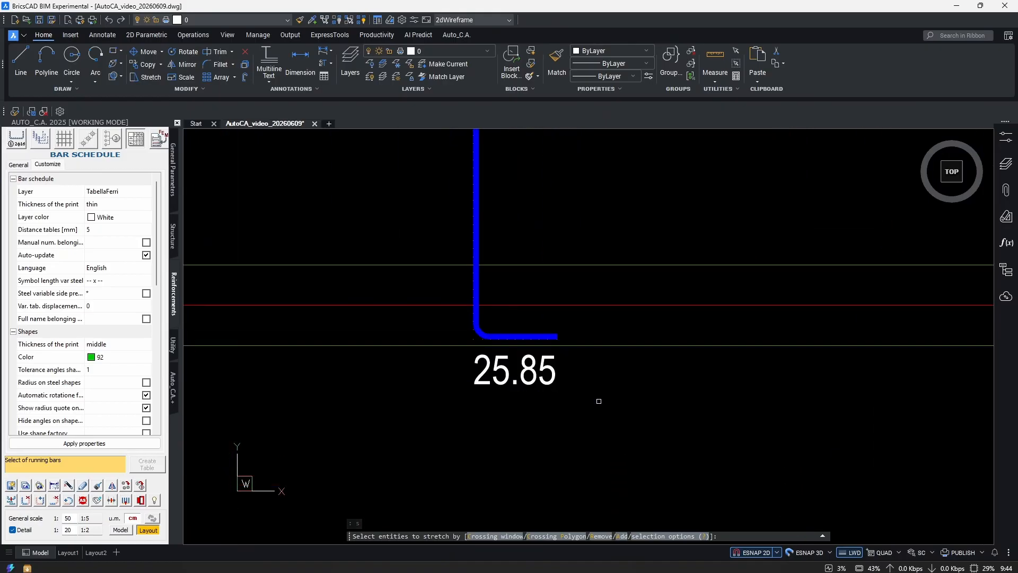
pyautogui.scroll(-2, 583, 404)
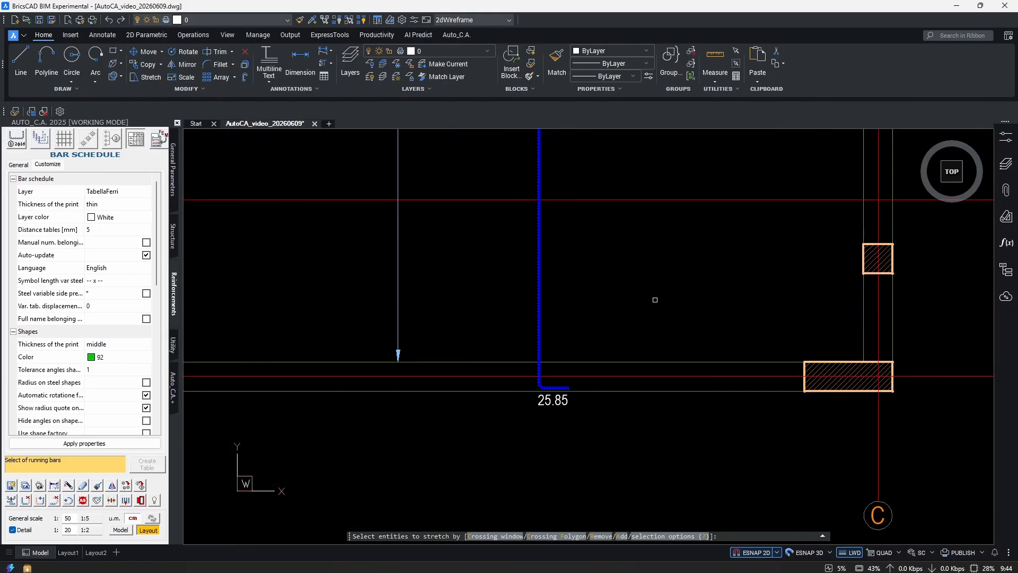
pyautogui.click(655, 299)
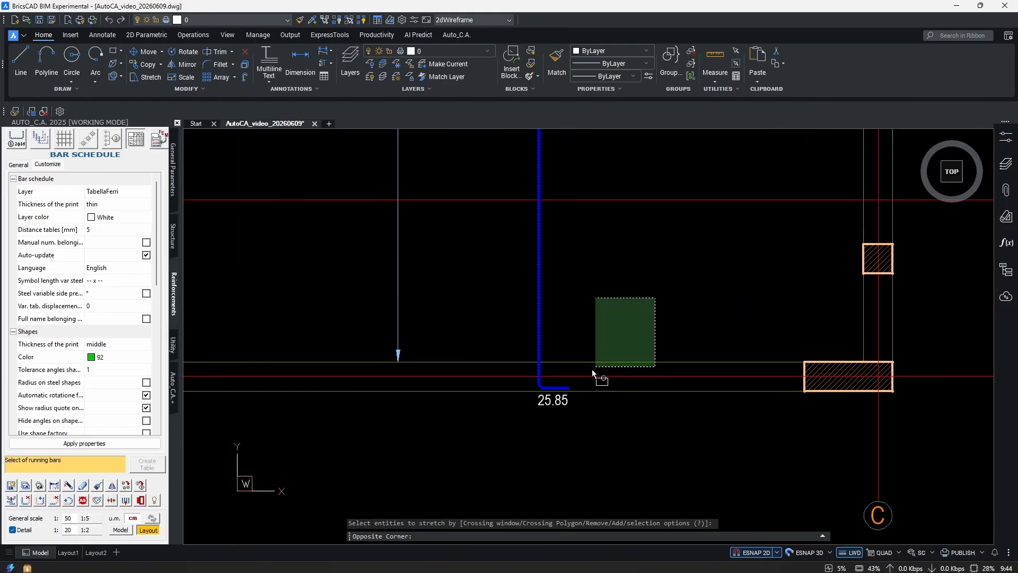
pyautogui.click(466, 469)
pyautogui.scroll(-3, 591, 409)
pyautogui.moveTo(613, 326)
pyautogui.mouseDown(button='middle')
pyautogui.moveTo(566, 501)
pyautogui.moveTo(596, 323)
pyautogui.mouseUp(button='middle')
pyautogui.scroll(4, 570, 387)
pyautogui.moveTo(566, 464)
pyautogui.mouseDown(button='middle')
pyautogui.moveTo(582, 401)
pyautogui.moveTo(577, 416)
pyautogui.mouseUp(button='middle')
pyautogui.scroll(-5, 565, 425)
pyautogui.scroll(-2, 562, 479)
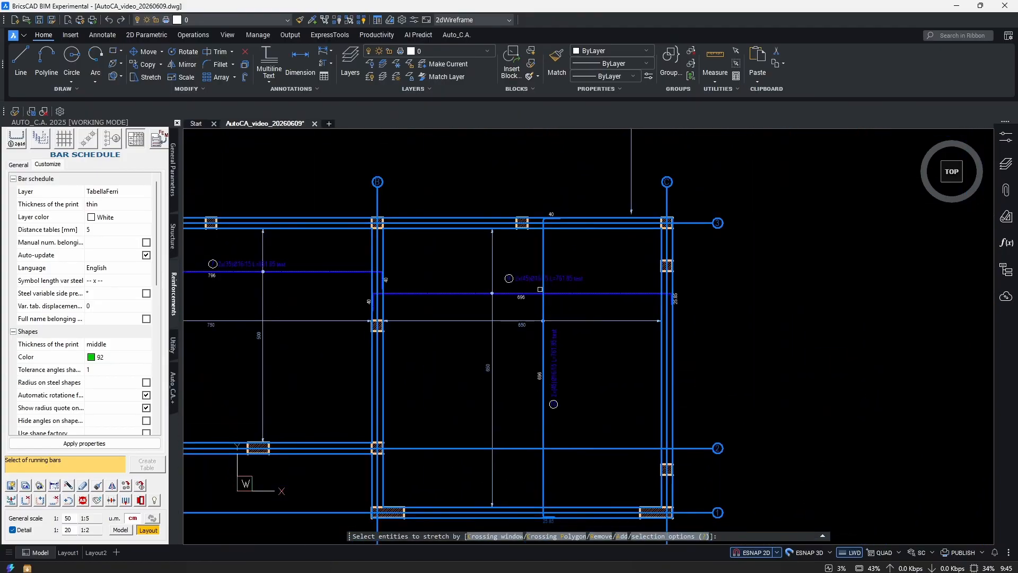
pyautogui.scroll(5, 549, 522)
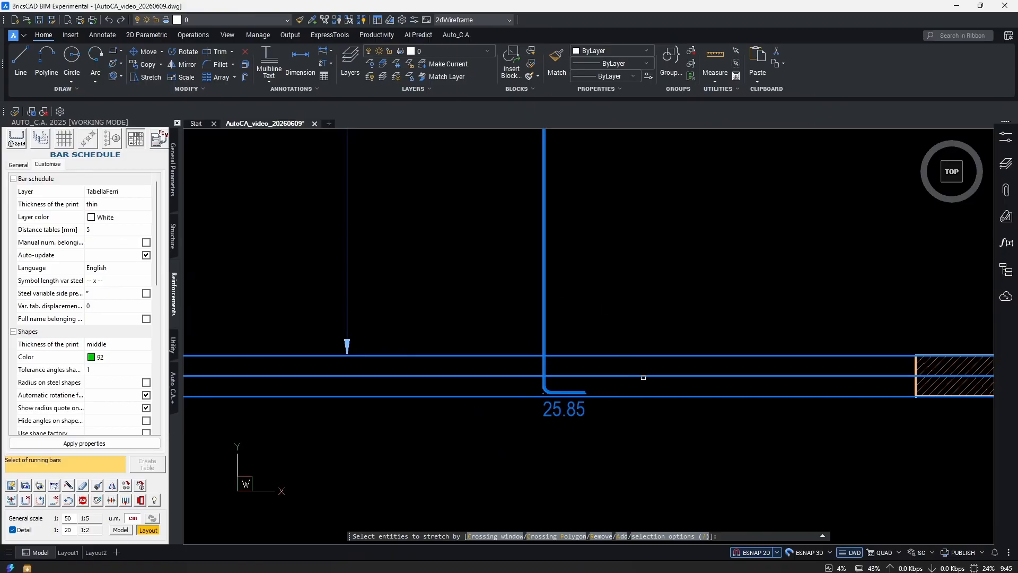
pyautogui.press('Return')
pyautogui.click(653, 465)
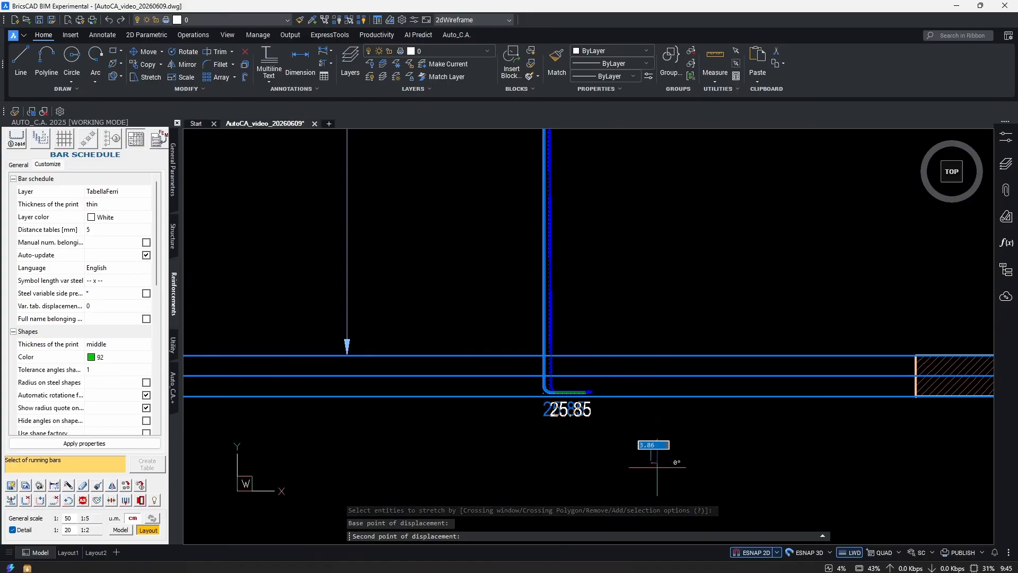
pyautogui.moveTo(672, 260); pyautogui.dragTo(661, 374, button='middle')
pyautogui.scroll(-5, 658, 393)
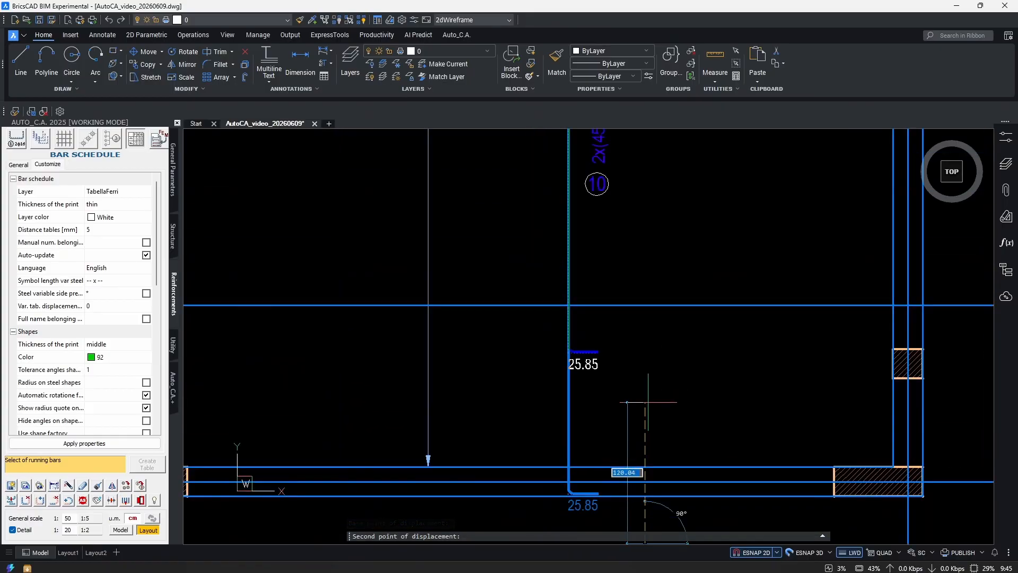
pyautogui.moveTo(650, 425); pyautogui.dragTo(653, 351, button='middle')
pyautogui.scroll(2, 654, 353)
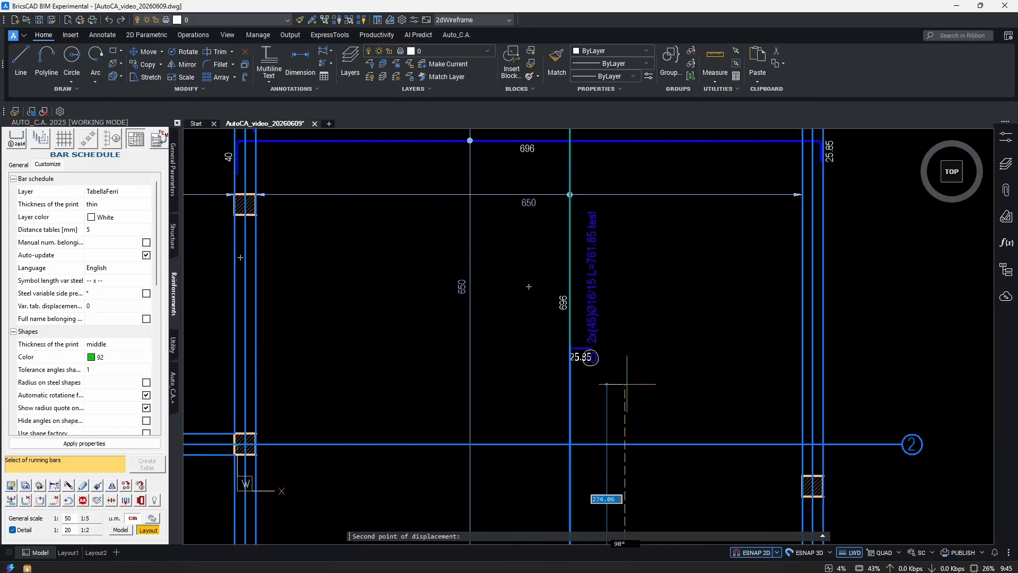
pyautogui.click(626, 415)
pyautogui.scroll(4, 584, 321)
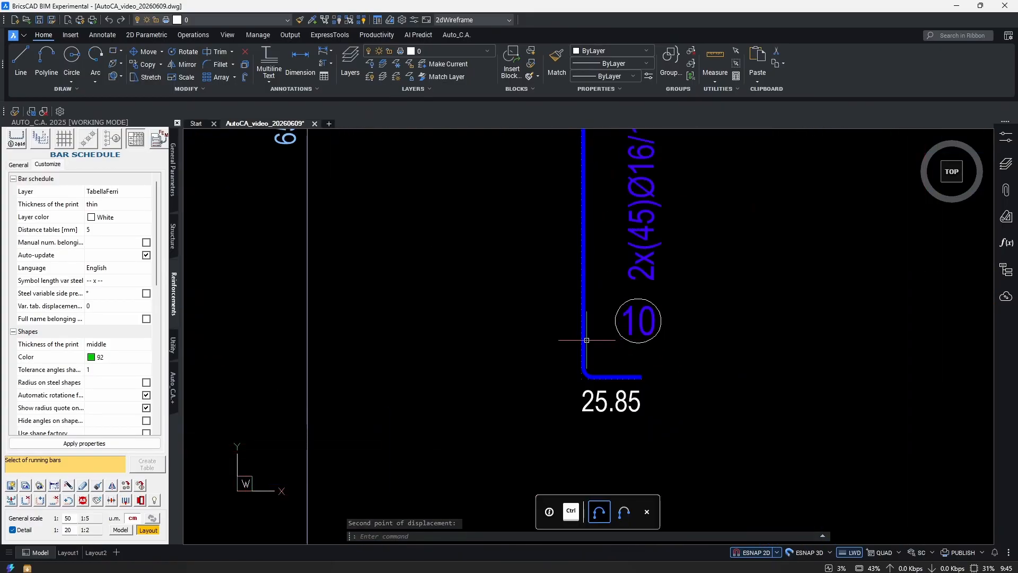
# - Try to stretch the vertical bar with a crossing selection over only its straight part, leaving the hook out
pyautogui.write('s')
pyautogui.press('Return')
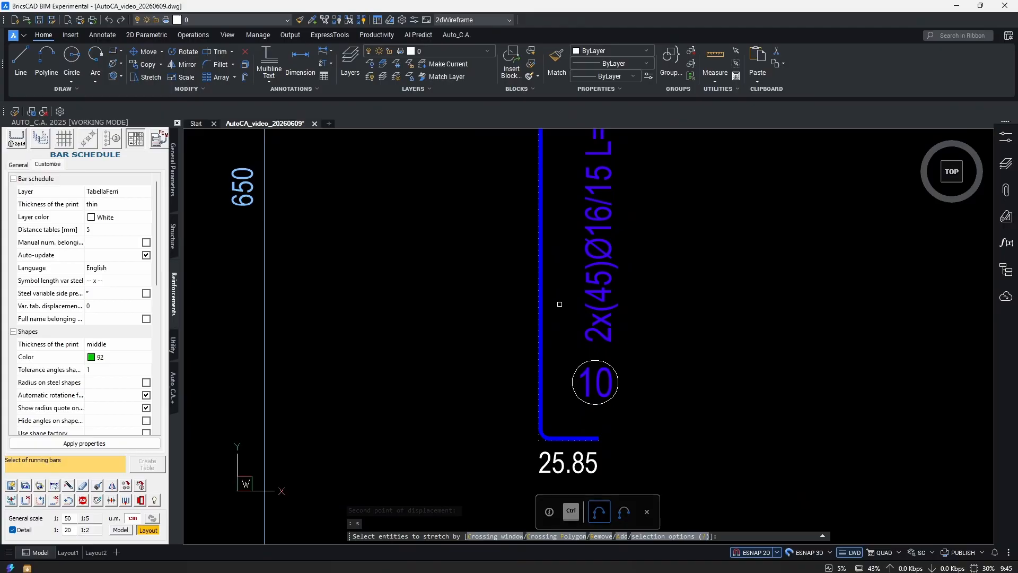
pyautogui.click(568, 241)
pyautogui.click(446, 365)
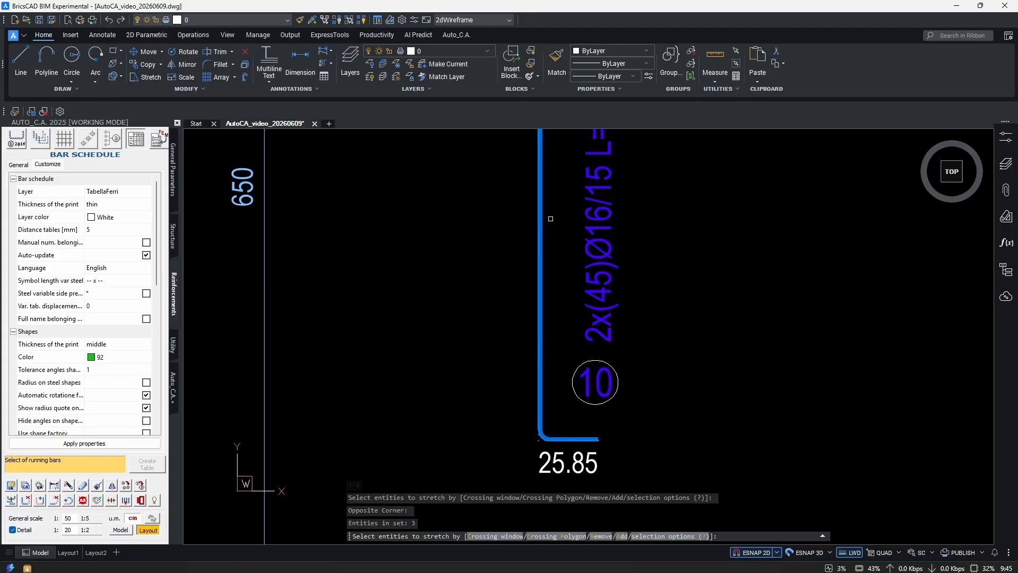
pyautogui.press('Return')
pyautogui.click(698, 217)
pyautogui.click(716, 397)
pyautogui.click(793, 267)
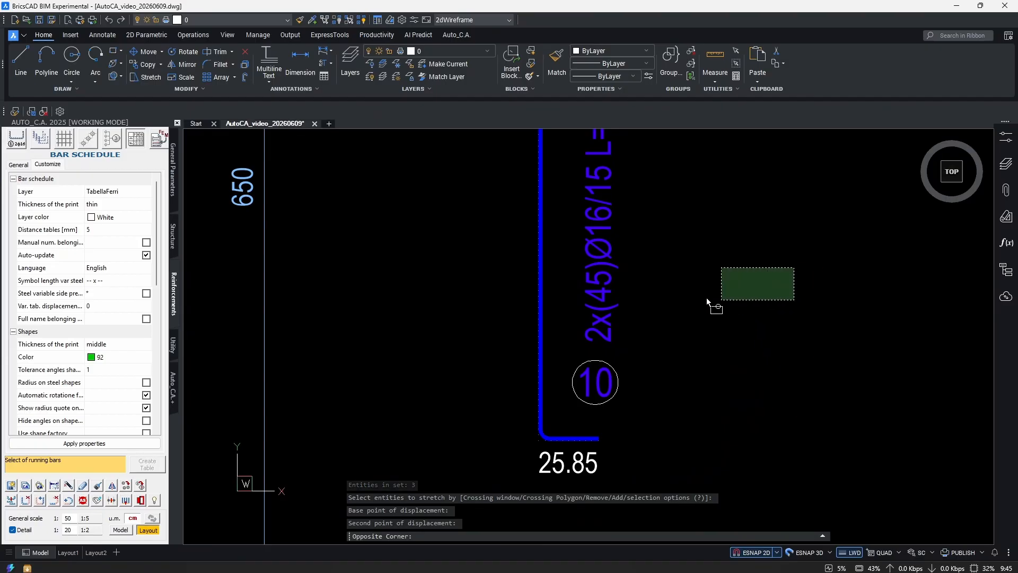
pyautogui.click(721, 300)
pyautogui.scroll(-3, 634, 426)
pyautogui.scroll(5, 624, 272)
pyautogui.write('s')
pyautogui.press('Return')
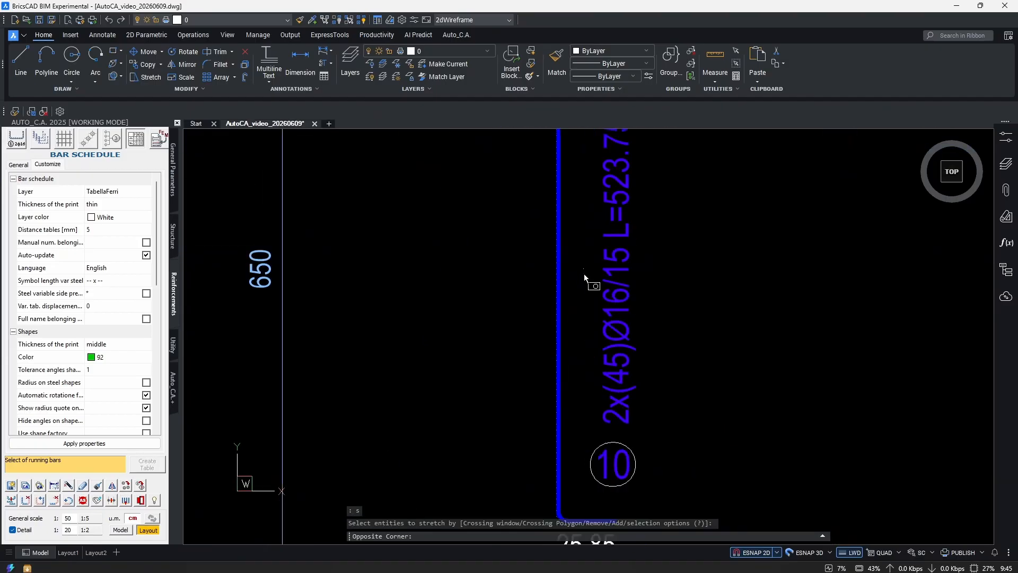
pyautogui.click(584, 269)
pyautogui.click(510, 364)
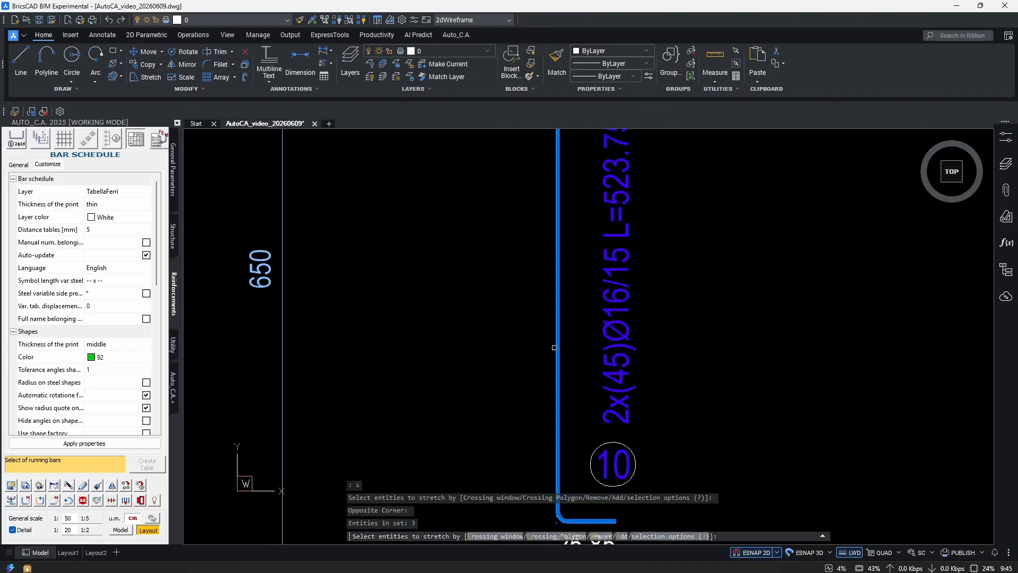
pyautogui.scroll(2, 560, 284)
pyautogui.scroll(-5, 562, 347)
pyautogui.scroll(3, 544, 298)
pyautogui.press('Escape')
# - Inspect the grip points on the vertical bar's lower bend and hook
pyautogui.scroll(3, 537, 329)
pyautogui.click(580, 245)
pyautogui.click(552, 291)
pyautogui.scroll(5, 555, 308)
pyautogui.moveTo(732, 331); pyautogui.dragTo(309, 357, button='middle')
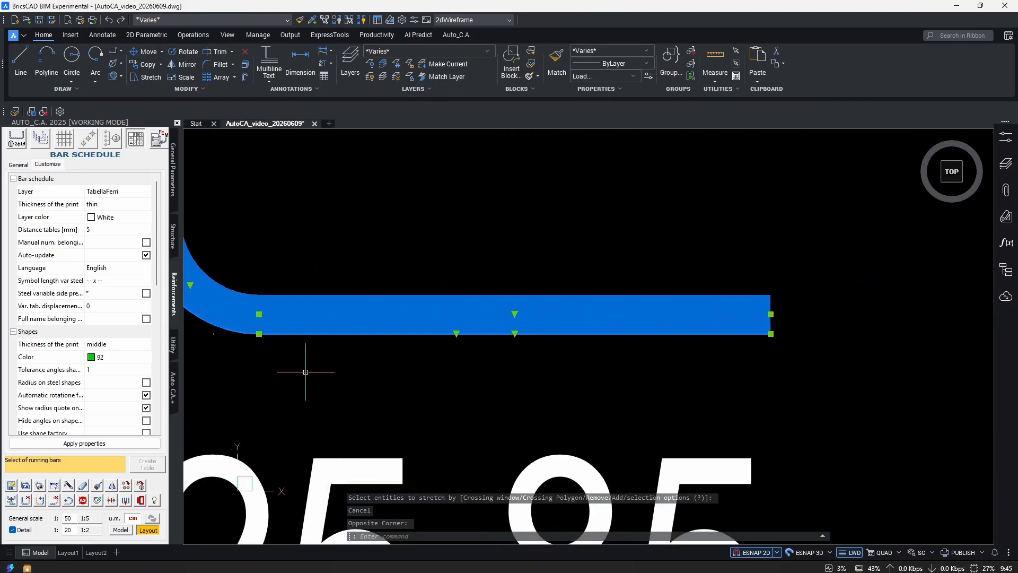
pyautogui.scroll(-4, 652, 325)
pyautogui.press('Escape')
# - Stretch the vertical bar's lower hook and its dimension text down to the slab edge at axis 1
pyautogui.moveTo(650, 307); pyautogui.dragTo(639, 292, button='middle')
pyautogui.write('s')
pyautogui.press('Return')
pyautogui.click(785, 243)
pyautogui.click(644, 360)
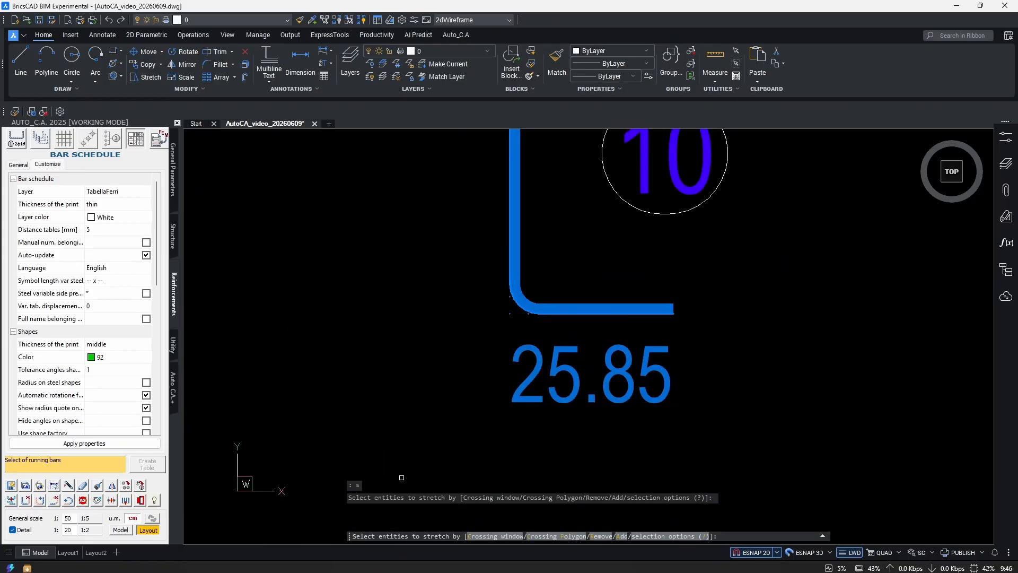
pyautogui.scroll(-4, 677, 303)
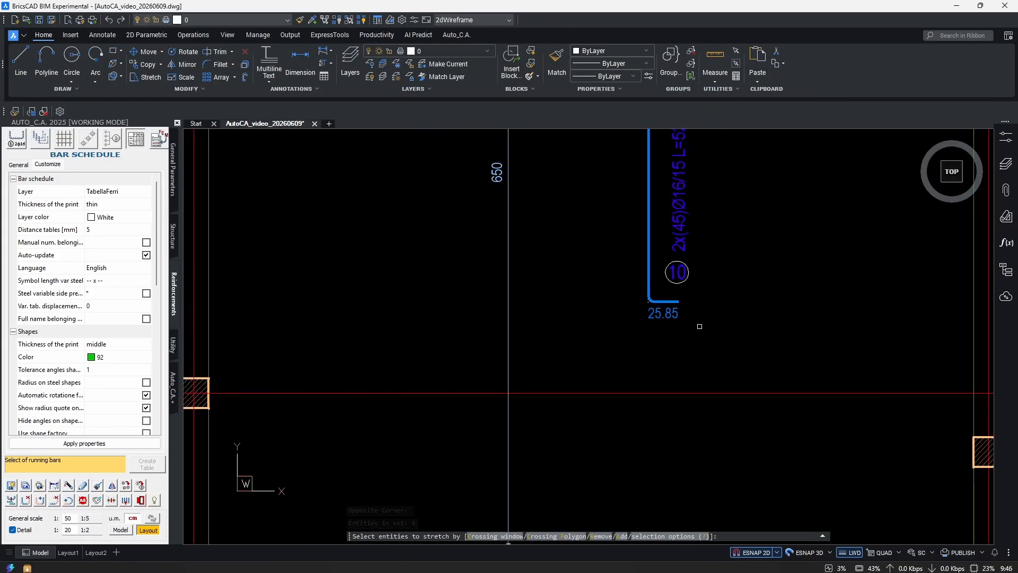
pyautogui.press('Return')
pyautogui.click(725, 310)
pyautogui.moveTo(725, 476); pyautogui.dragTo(615, 247, button='middle')
pyautogui.click(615, 391)
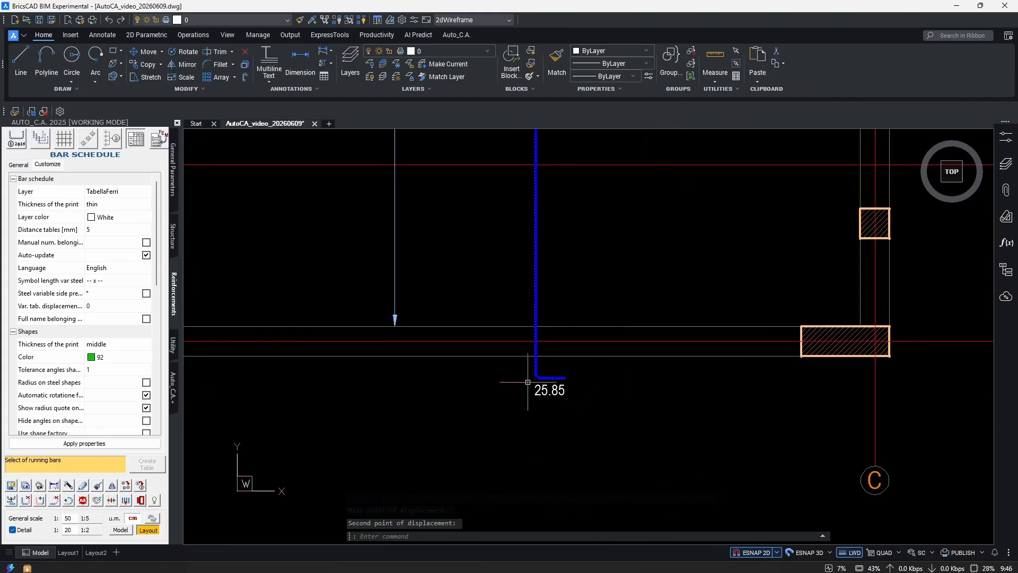
pyautogui.scroll(5, 541, 403)
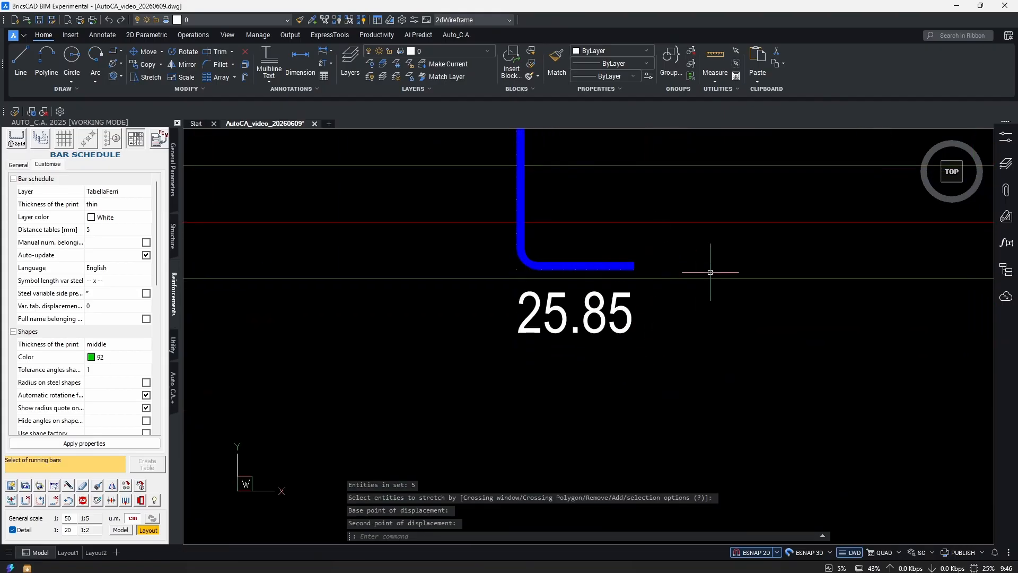
# - Examine the bars, distribution lines and callouts in bay B–C, including the strip between axes 1 and 2
pyautogui.scroll(-6, 645, 419)
pyautogui.scroll(-1, 616, 393)
pyautogui.moveTo(619, 325); pyautogui.dragTo(653, 359, button='middle')
pyautogui.scroll(2, 621, 341)
pyautogui.scroll(-1, 657, 368)
pyautogui.moveTo(658, 368); pyautogui.dragTo(663, 363, button='middle')
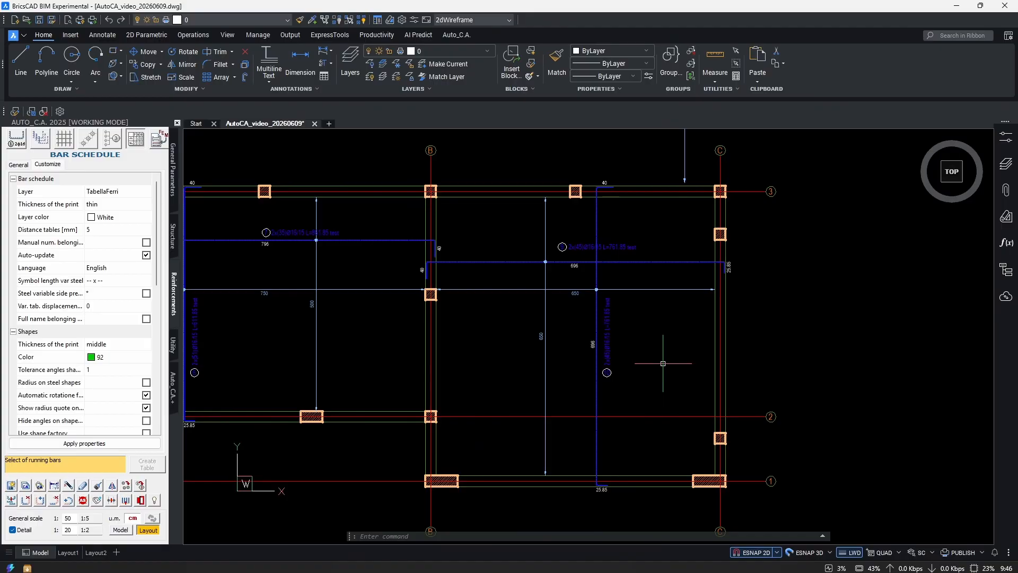
pyautogui.moveTo(484, 391)
pyautogui.mouseDown(button='middle')
pyautogui.moveTo(585, 381)
pyautogui.moveTo(583, 403)
pyautogui.moveTo(659, 420)
pyautogui.mouseUp(button='middle')
pyautogui.moveTo(555, 387)
pyautogui.mouseDown(button='middle')
pyautogui.moveTo(563, 319)
pyautogui.moveTo(597, 354)
pyautogui.moveTo(447, 263)
pyautogui.mouseUp(button='middle')
pyautogui.scroll(3, 448, 211)
pyautogui.scroll(-2, 448, 263)
pyautogui.scroll(2, 684, 445)
pyautogui.moveTo(729, 437); pyautogui.dragTo(693, 412, button='middle')
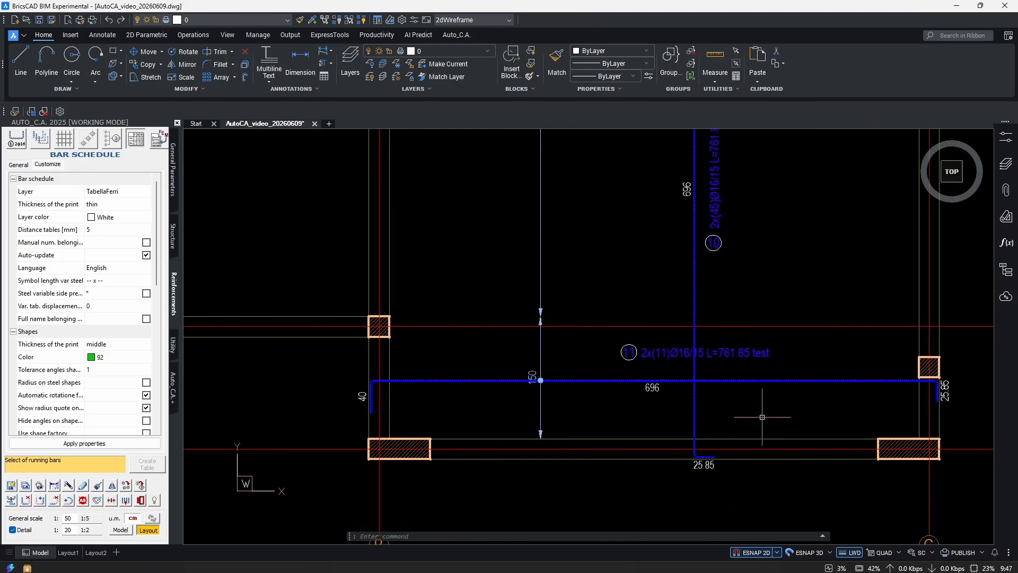
pyautogui.scroll(-2, 627, 427)
pyautogui.moveTo(714, 273); pyautogui.dragTo(691, 304, button='middle')
pyautogui.scroll(1, 682, 298)
pyautogui.scroll(3, 597, 243)
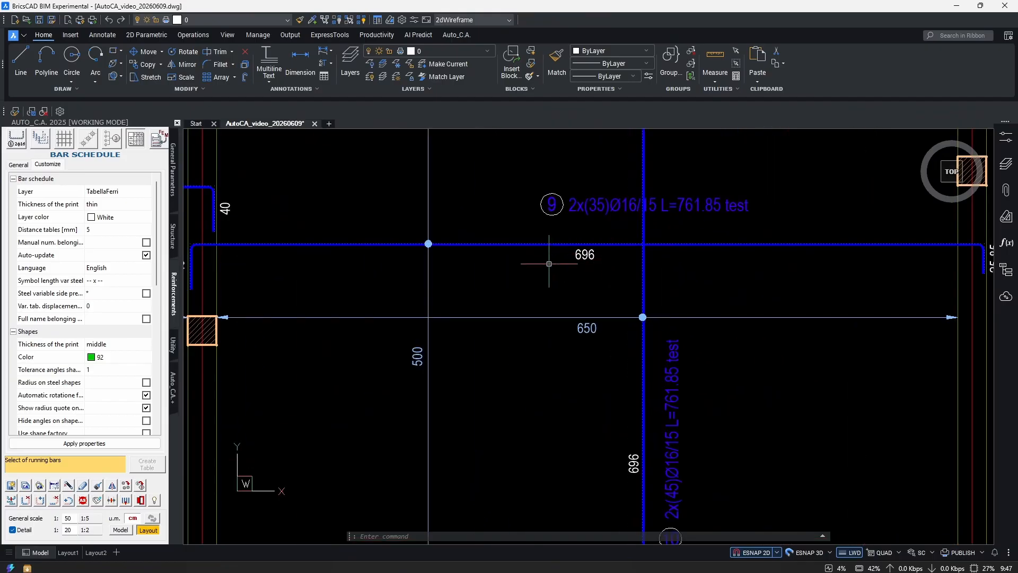
pyautogui.scroll(-3, 601, 283)
pyautogui.scroll(3, 566, 373)
pyautogui.moveTo(578, 526); pyautogui.dragTo(621, 378, button='middle')
pyautogui.moveTo(799, 322); pyautogui.dragTo(572, 347, button='middle')
pyautogui.scroll(1, 574, 345)
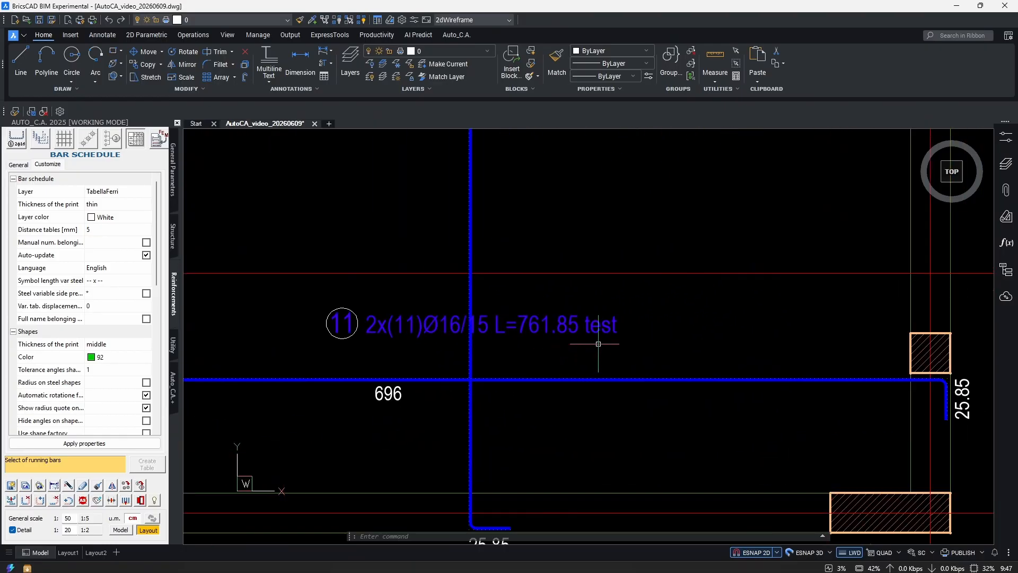
# - Look over the bars and callouts in bay A–B and the bar schedule beside the plan
pyautogui.scroll(-3, 566, 362)
pyautogui.moveTo(560, 182); pyautogui.dragTo(599, 199, button='middle')
pyautogui.scroll(2, 546, 415)
pyautogui.scroll(2, 570, 227)
pyautogui.scroll(-2, 565, 256)
pyautogui.scroll(-2, 599, 200)
pyautogui.scroll(2, 588, 346)
pyautogui.scroll(-2, 583, 319)
pyautogui.moveTo(583, 319); pyautogui.dragTo(591, 375, button='middle')
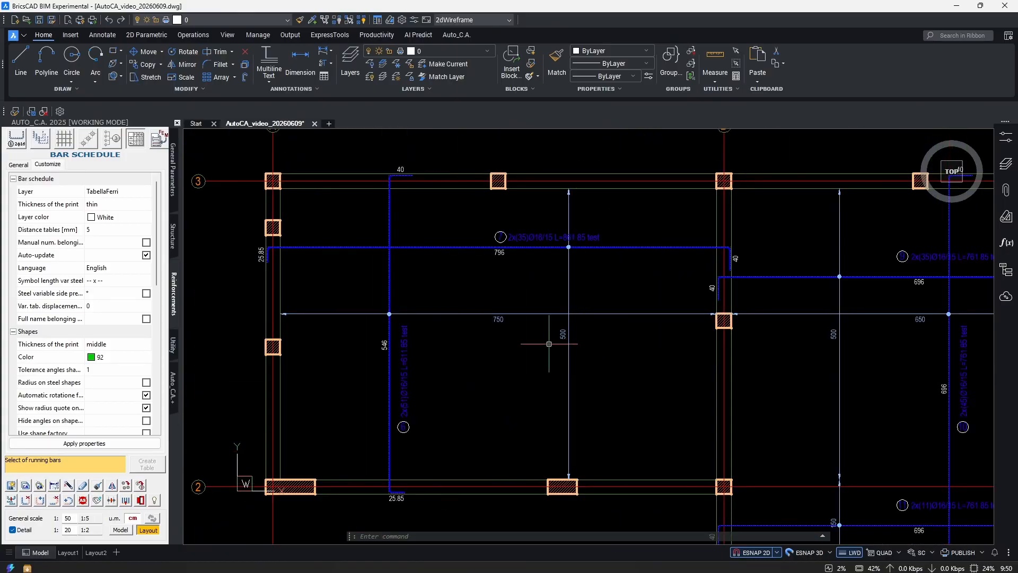
pyautogui.moveTo(521, 384); pyautogui.dragTo(483, 372, button='middle')
pyautogui.moveTo(544, 364); pyautogui.dragTo(613, 415, button='middle')
pyautogui.scroll(2, 470, 301)
pyautogui.moveTo(577, 366); pyautogui.dragTo(710, 409, button='middle')
pyautogui.scroll(-2, 538, 330)
pyautogui.scroll(-1, 538, 331)
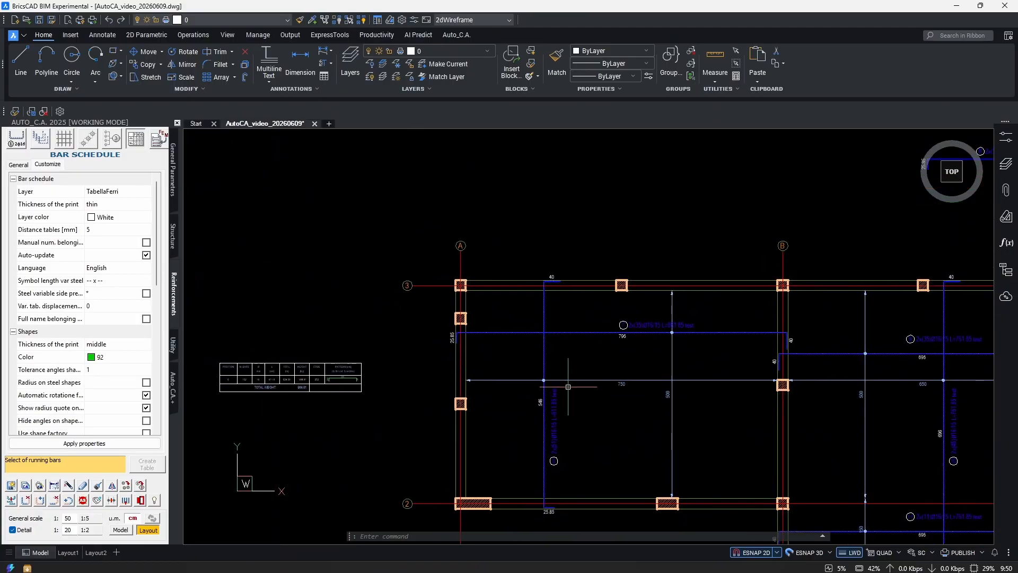
pyautogui.scroll(3, 587, 330)
pyautogui.scroll(1, 695, 349)
pyautogui.scroll(2, 695, 348)
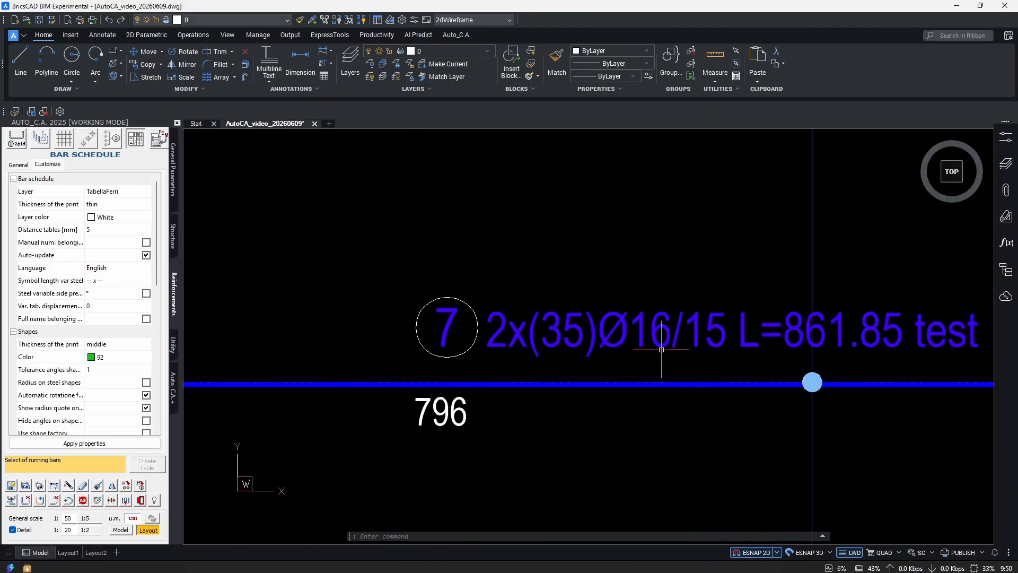
pyautogui.scroll(-5, 652, 336)
pyautogui.write('s')
pyautogui.press('Return')
pyautogui.scroll(3, 563, 240)
pyautogui.click(610, 216)
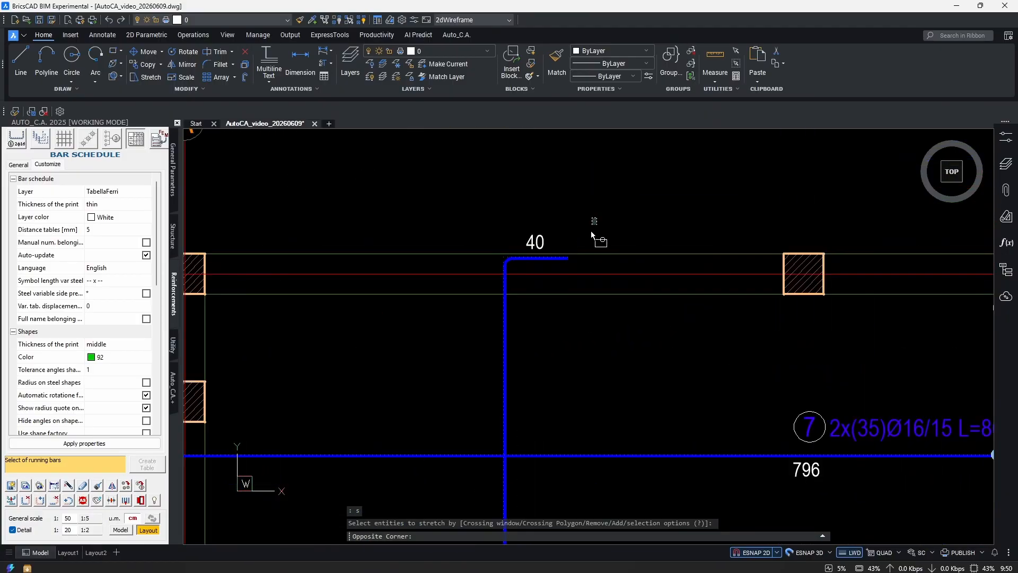
pyautogui.click(458, 366)
pyautogui.scroll(2, 570, 246)
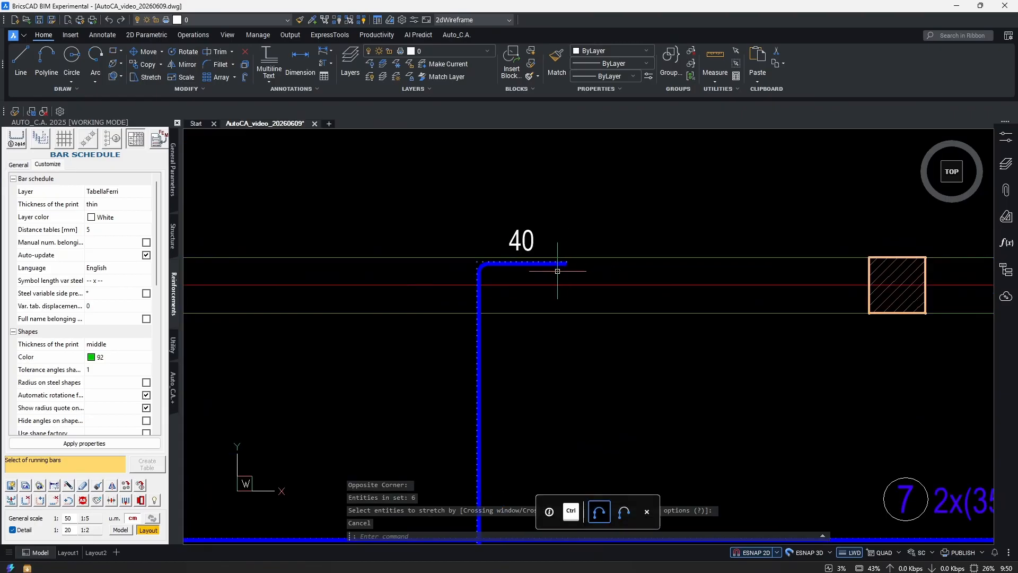
# - Stretch the free end of the vertical bar's upper hook inward by 22 cm in the bay between axes A and B
pyautogui.scroll(2, 568, 318)
pyautogui.scroll(-1, 557, 324)
pyautogui.press('Return')
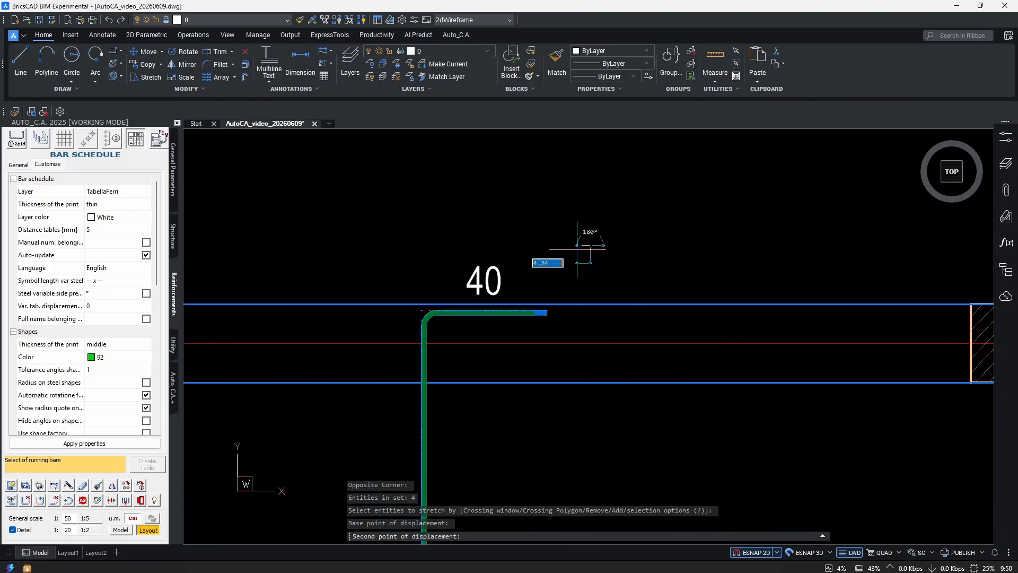
pyautogui.click(590, 245)
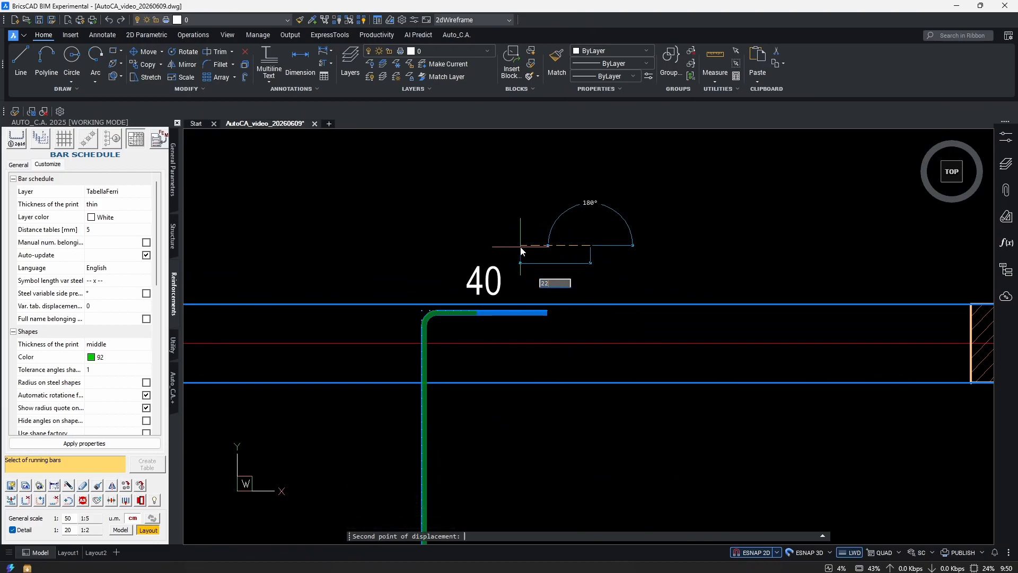
pyautogui.click(521, 251)
# - Set the length of the same vertical bar's lower hook to 18 by editing its dimension text
pyautogui.scroll(-6, 561, 421)
pyautogui.scroll(6, 533, 395)
pyautogui.doubleClick(563, 350)
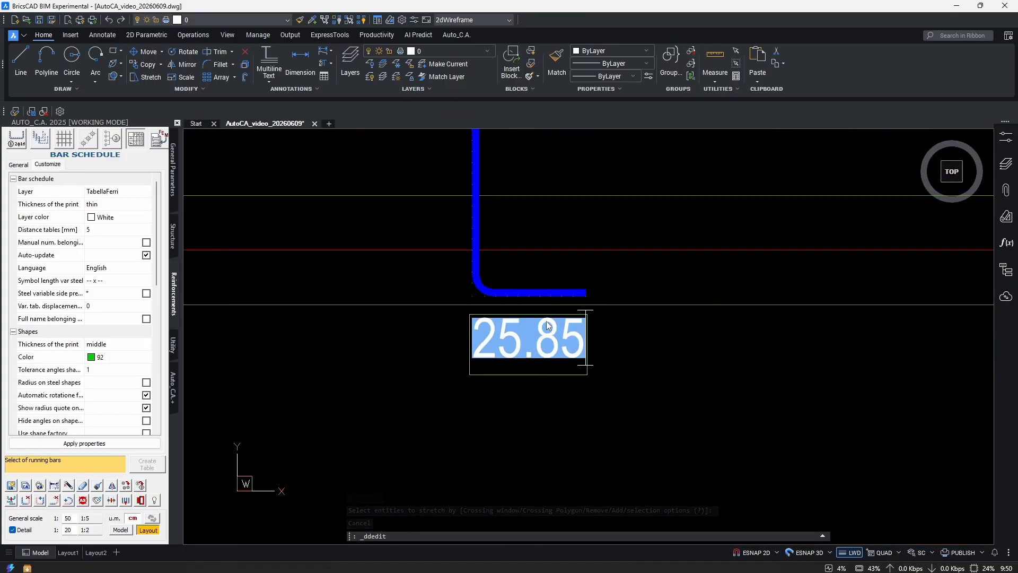
pyautogui.write('18')
pyautogui.press('Return')
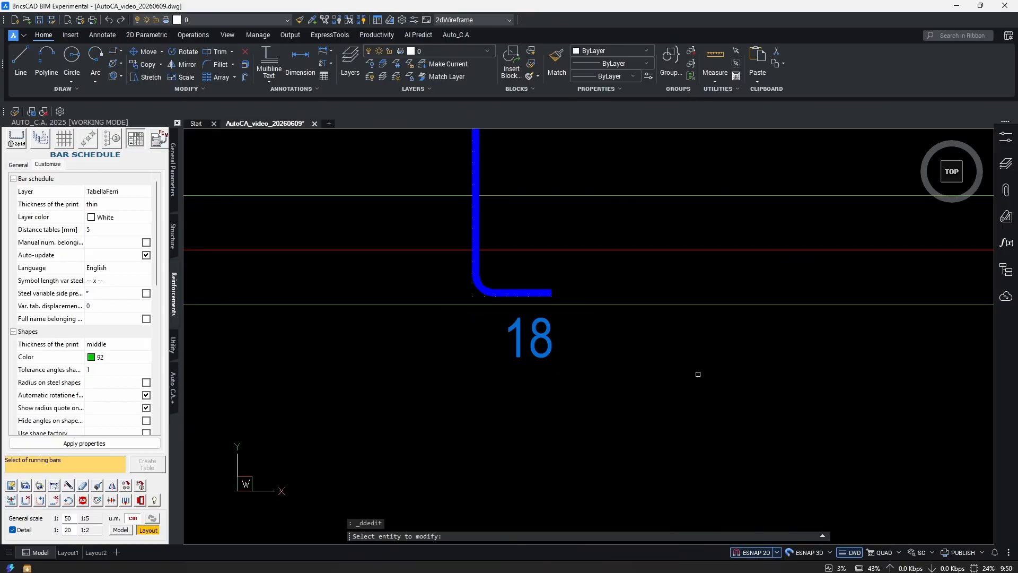
pyautogui.press('Escape')
# - Set the length of horizontal bar 7's hook near axis A to 18 by editing its dimension text
pyautogui.scroll(2, 557, 284)
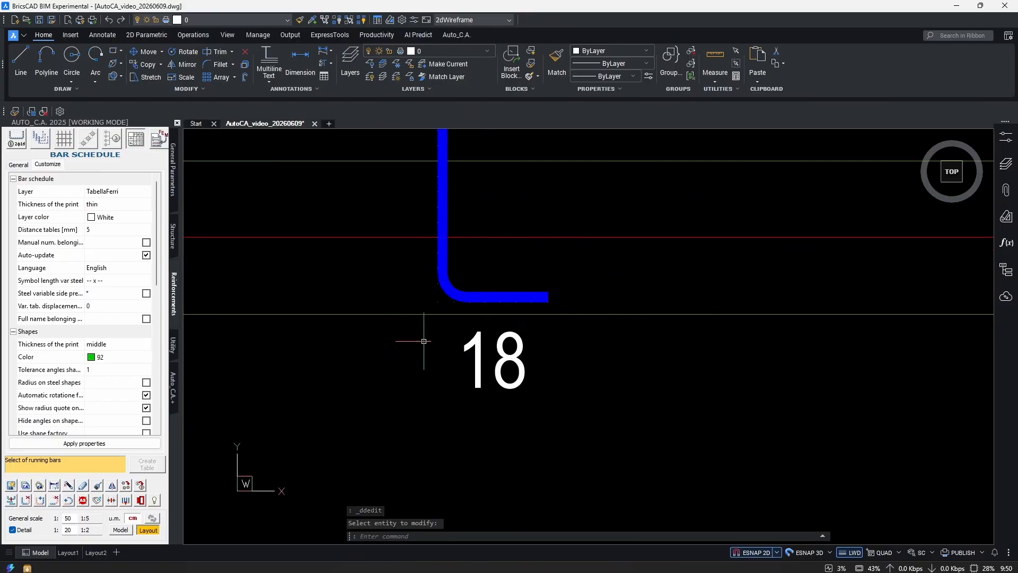
pyautogui.moveTo(444, 308); pyautogui.dragTo(500, 368, button='middle')
pyautogui.scroll(-1, 500, 368)
pyautogui.scroll(1, 501, 368)
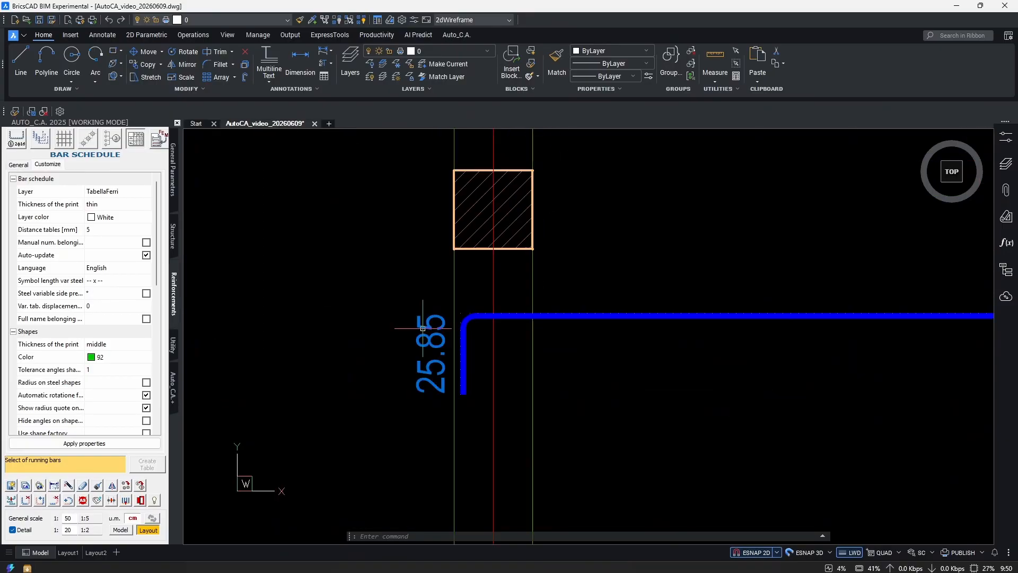
pyautogui.doubleClick(428, 335)
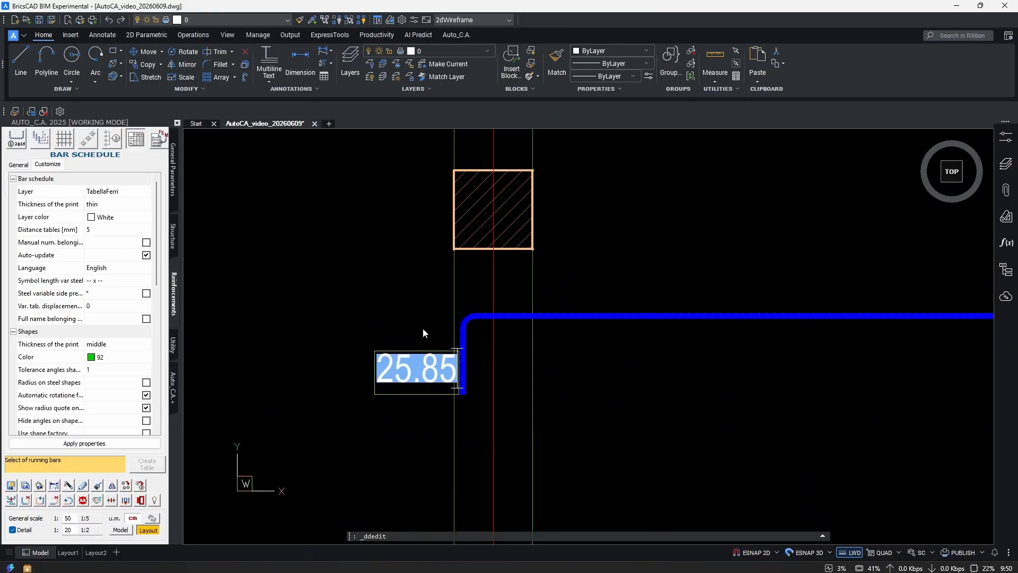
pyautogui.write('18')
pyautogui.press('Return')
pyautogui.scroll(-5, 502, 332)
pyautogui.moveTo(839, 316); pyautogui.dragTo(588, 308, button='middle')
pyautogui.scroll(3, 589, 307)
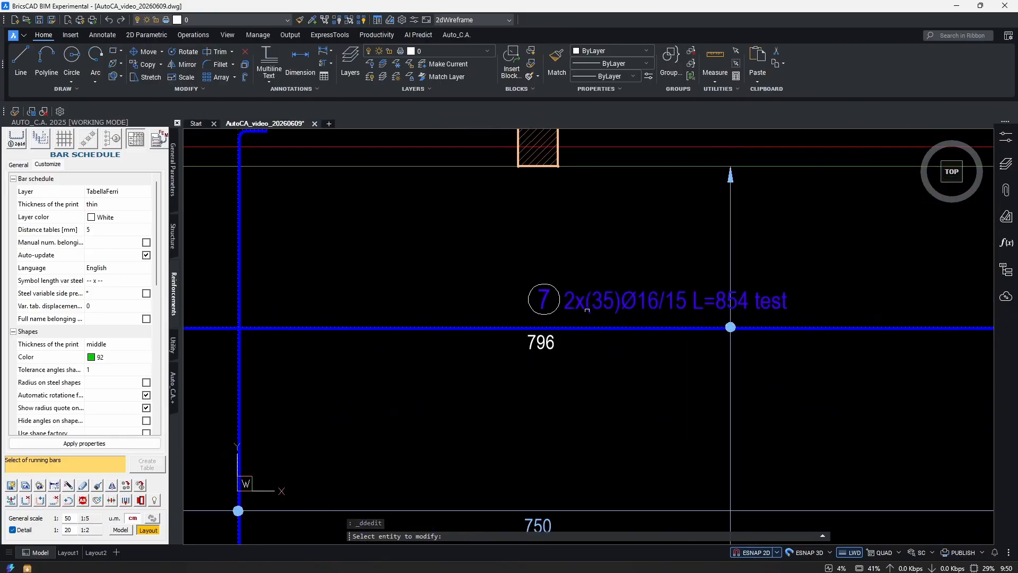
pyautogui.press('Return')
# - Select bars 6 and 7 where they cross and open both steel elements for joint modification
pyautogui.scroll(-6, 530, 360)
pyautogui.moveTo(477, 342); pyautogui.dragTo(589, 282, button='middle')
pyautogui.scroll(4, 589, 282)
pyautogui.moveTo(634, 329); pyautogui.dragTo(592, 313, button='middle')
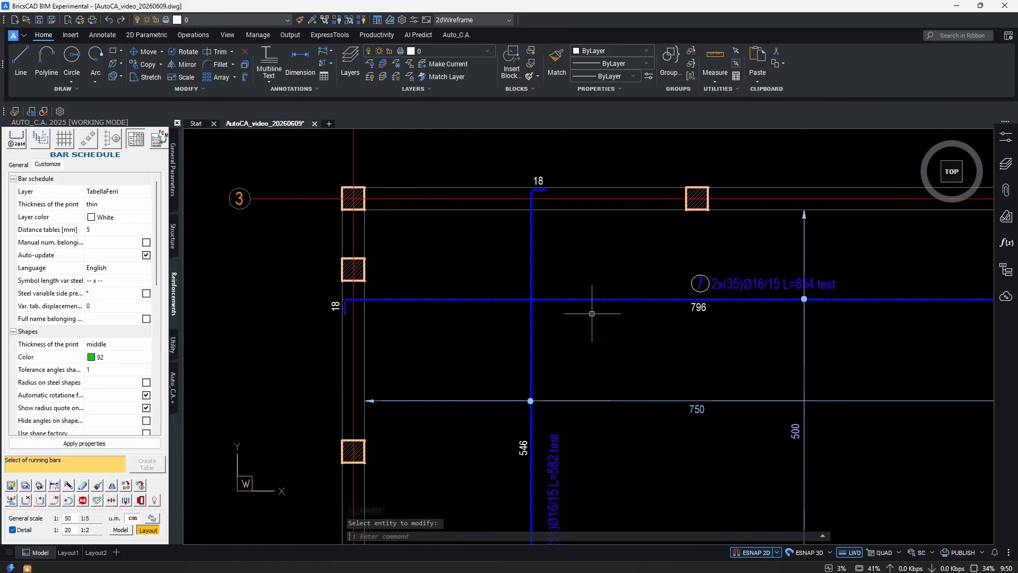
pyautogui.click(557, 283)
pyautogui.click(503, 331)
pyautogui.rightClick(571, 321)
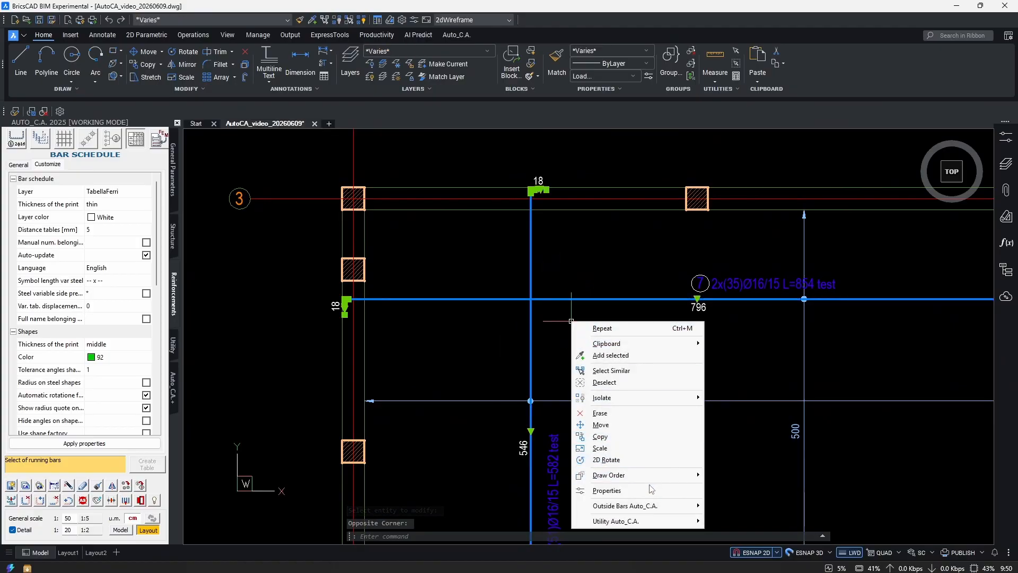
pyautogui.moveTo(684, 505)
pyautogui.click(738, 455)
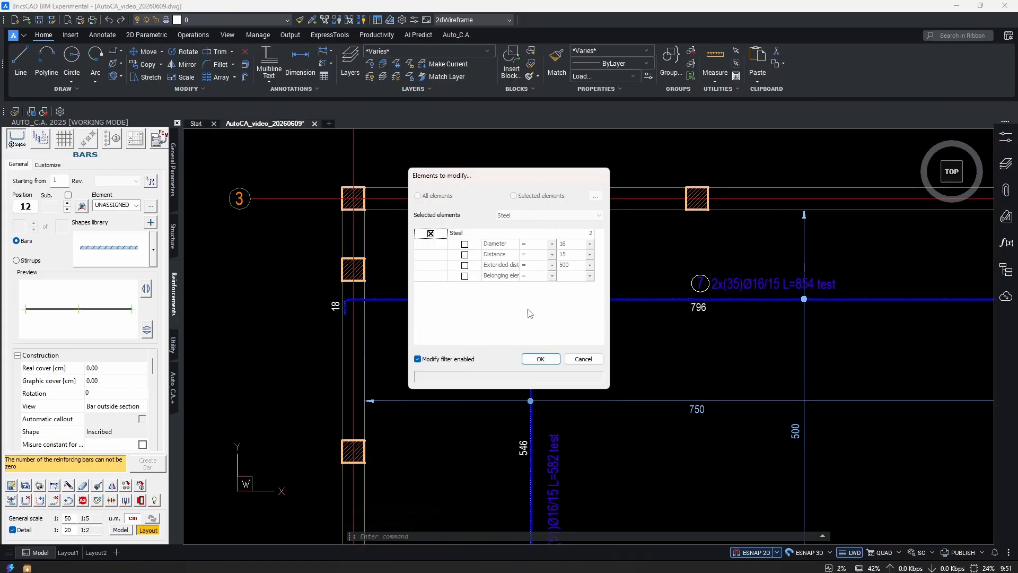
pyautogui.click(541, 358)
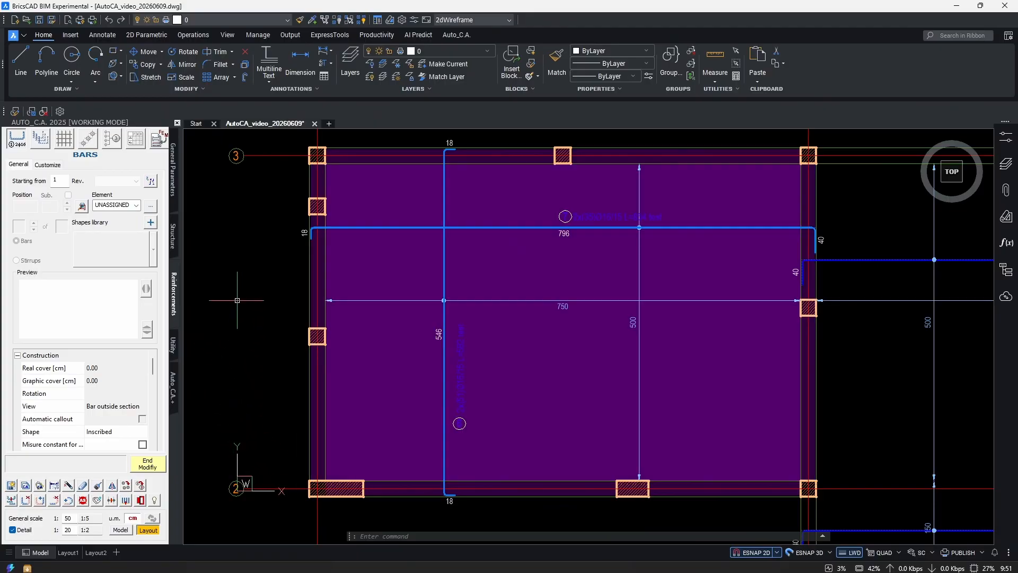
# - Set the diameter of both selected bars to 10 mm, check their callouts and end the modification
pyautogui.moveTo(238, 299); pyautogui.dragTo(256, 312, button='middle')
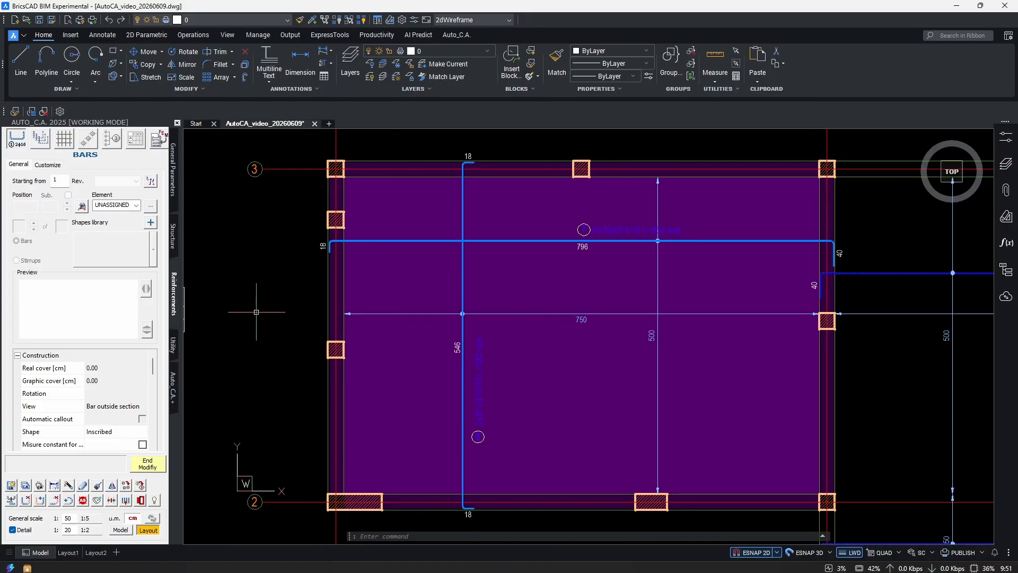
pyautogui.scroll(-5, 96, 403)
pyautogui.click(96, 393)
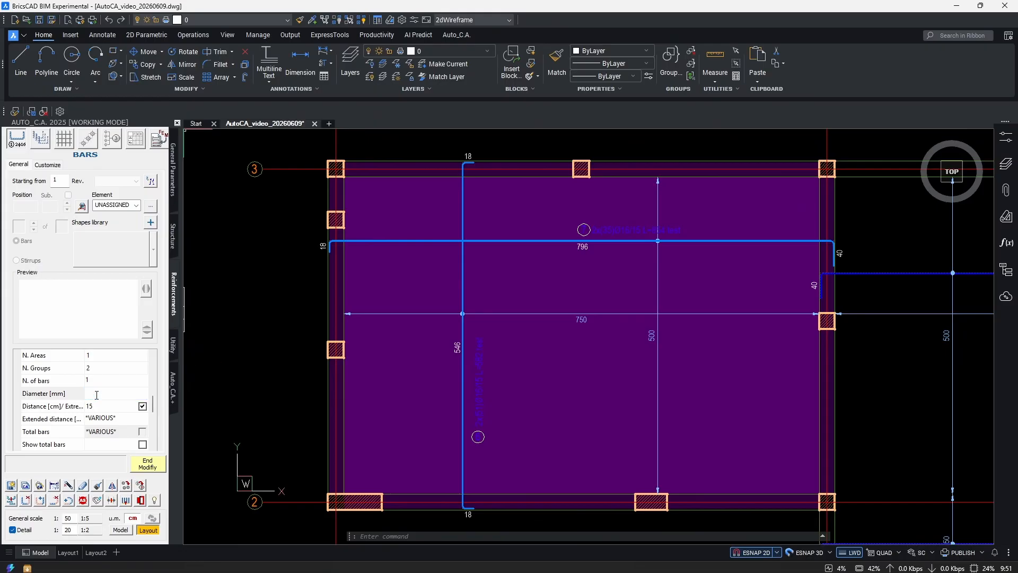
pyautogui.write('10')
pyautogui.press('Tab')
pyautogui.scroll(5, 612, 227)
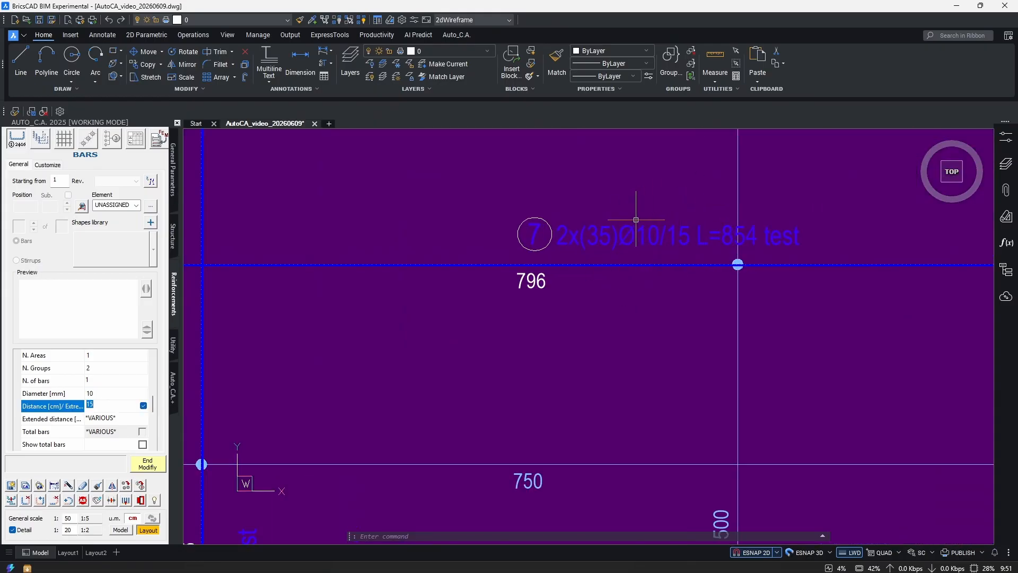
pyautogui.moveTo(319, 525); pyautogui.dragTo(564, 264, button='middle')
pyautogui.moveTo(443, 412); pyautogui.dragTo(532, 242, button='middle')
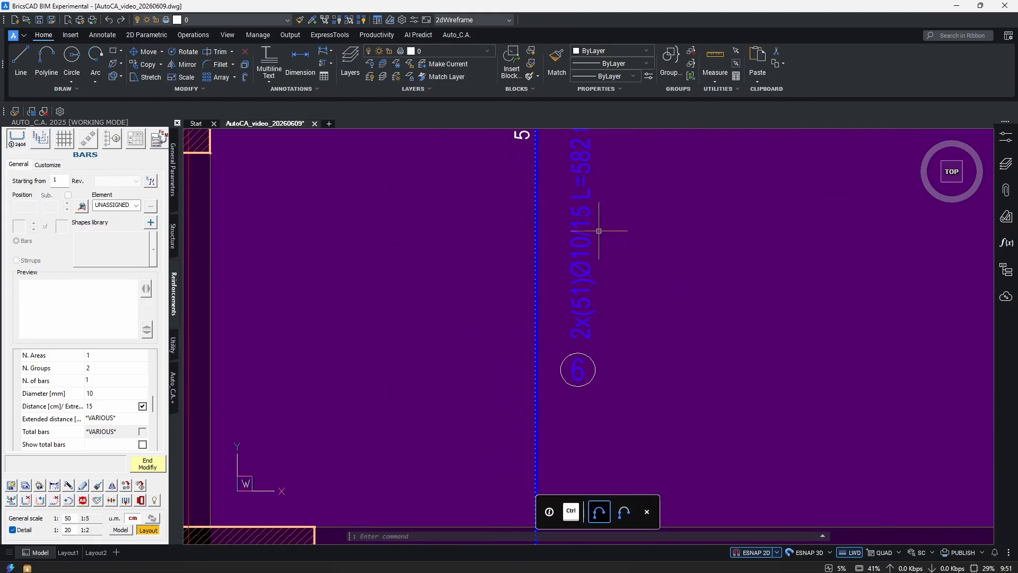
pyautogui.press('Escape')
pyautogui.scroll(-1, 595, 289)
pyautogui.moveTo(595, 290); pyautogui.dragTo(528, 361, button='middle')
pyautogui.scroll(-2, 529, 363)
pyautogui.moveTo(641, 342)
pyautogui.mouseDown(button='middle')
pyautogui.moveTo(597, 391)
pyautogui.moveTo(585, 373)
pyautogui.mouseUp(button='middle')
pyautogui.scroll(6, 743, 276)
pyautogui.doubleClick(734, 281)
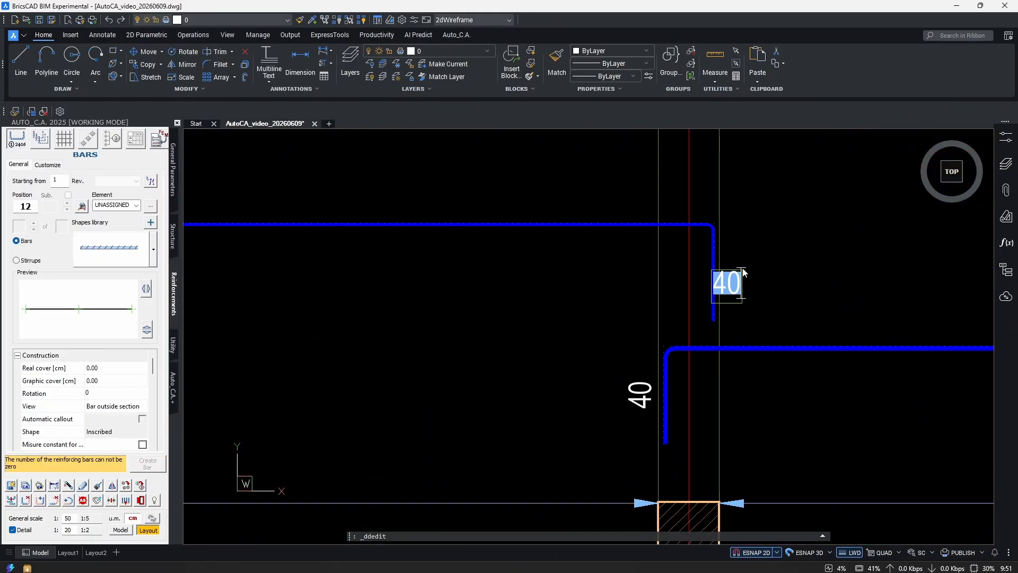
pyautogui.press('Escape')
pyautogui.press('Escape')
# - Delete the hook side of horizontal bar 7 at its axis B end
pyautogui.click(54, 499)
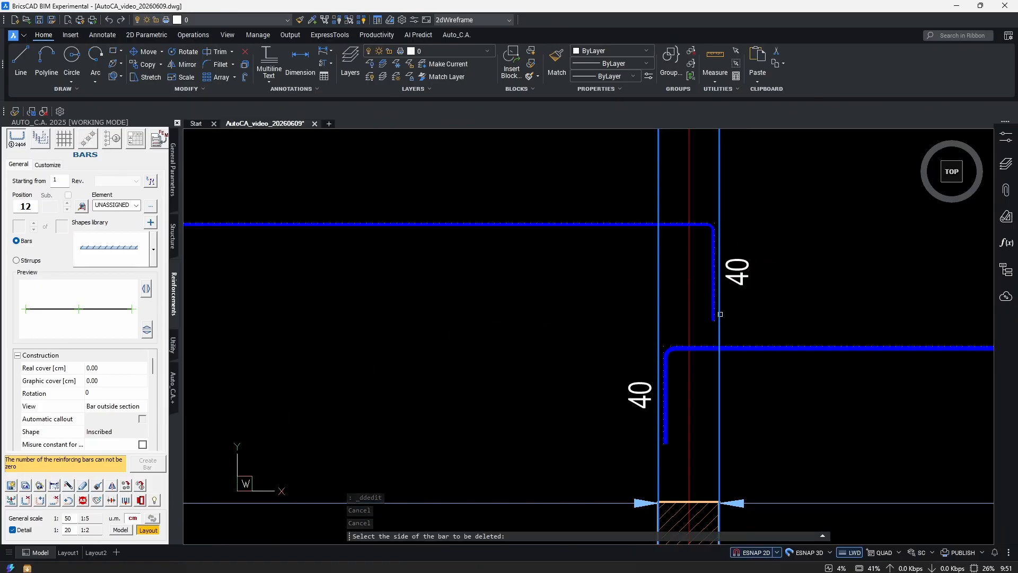
pyautogui.click(715, 306)
pyautogui.scroll(-5, 730, 296)
pyautogui.scroll(2, 684, 265)
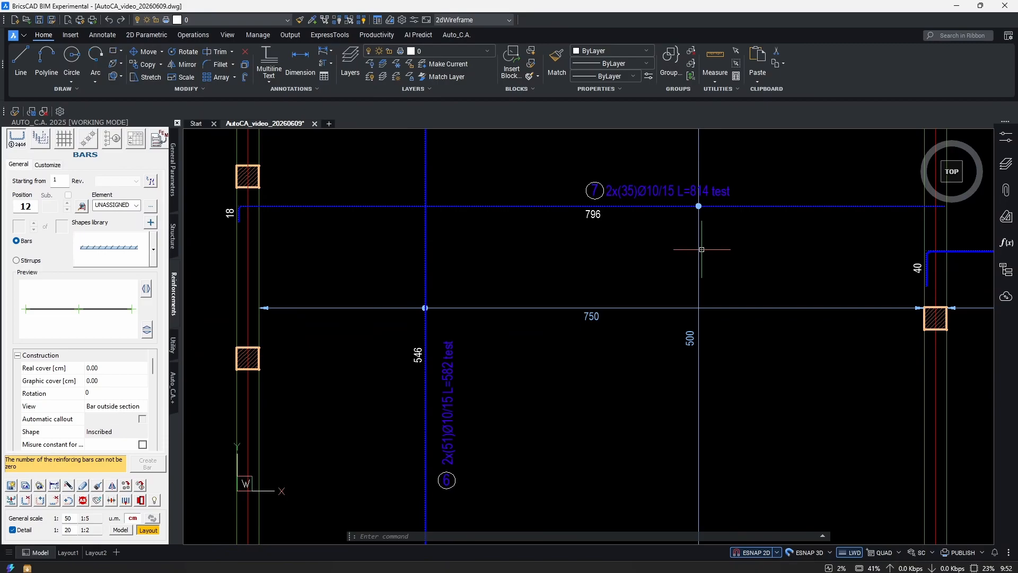
pyautogui.scroll(-1, 701, 249)
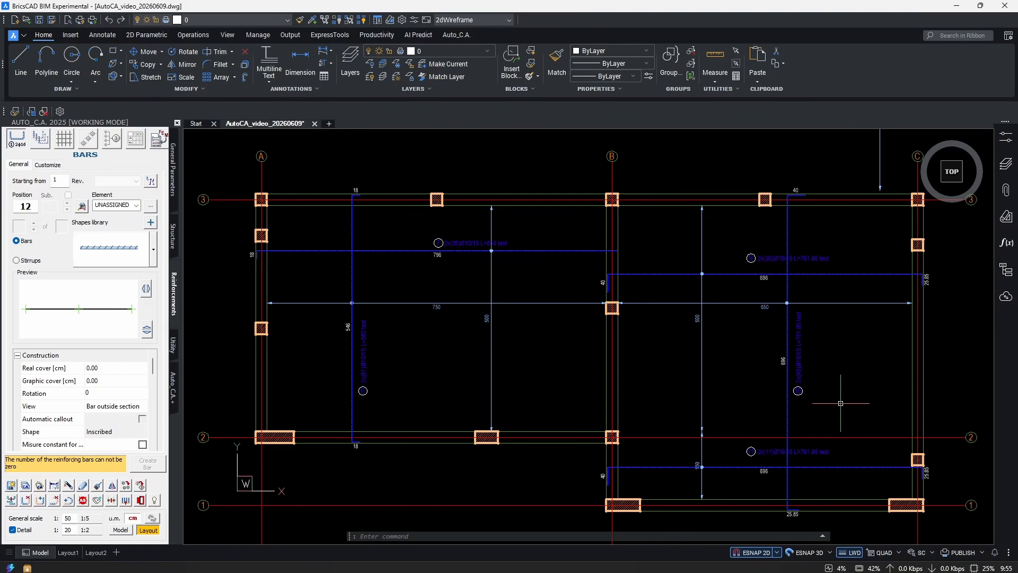
# - Highlight vertical bar 6 and examine its callout and the hooks at both ends
pyautogui.moveTo(364, 291); pyautogui.dragTo(446, 332, button='middle')
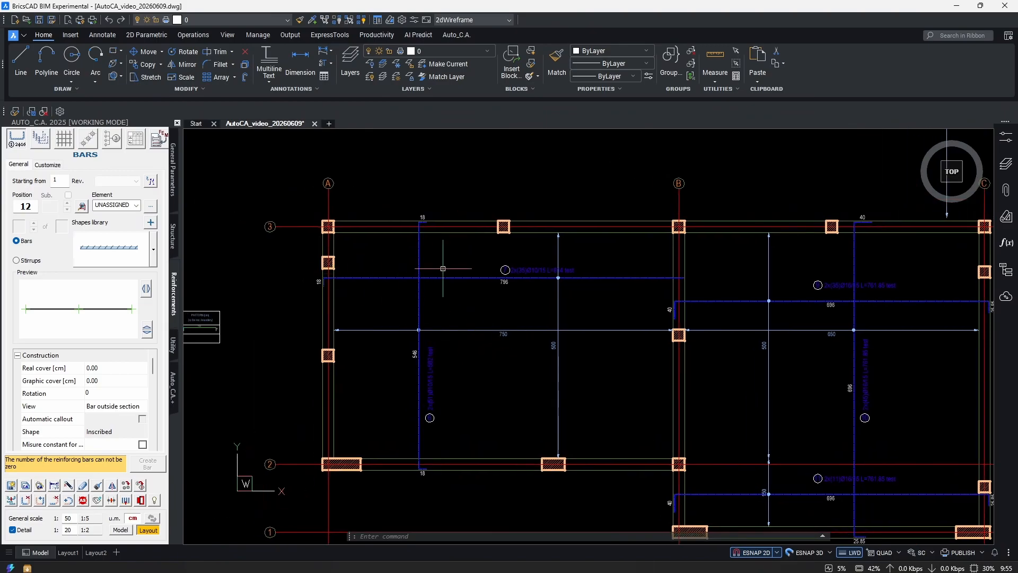
pyautogui.scroll(3, 428, 250)
pyautogui.scroll(1, 428, 249)
pyautogui.moveTo(411, 295); pyautogui.dragTo(526, 298, button='middle')
pyautogui.click(551, 286)
pyautogui.click(503, 241)
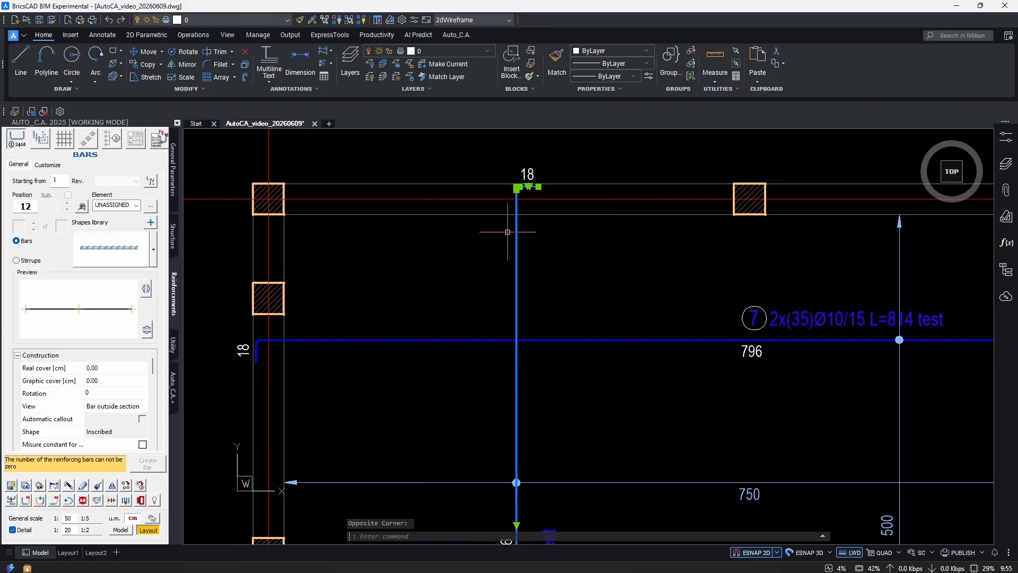
pyautogui.scroll(-1, 560, 341)
pyautogui.moveTo(547, 477); pyautogui.dragTo(557, 207, button='middle')
pyautogui.scroll(3, 534, 457)
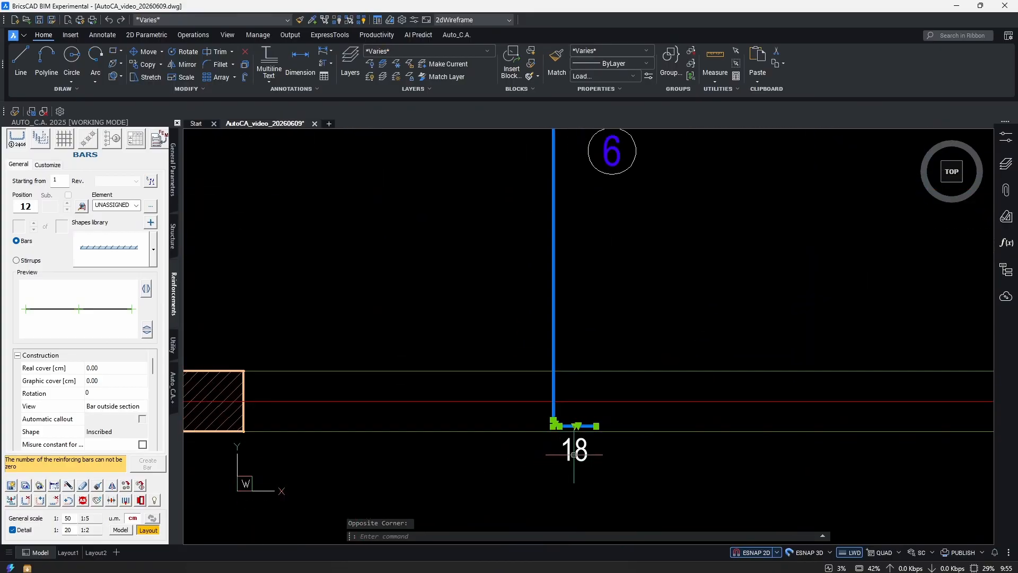
pyautogui.scroll(-3, 553, 441)
pyautogui.moveTo(604, 290); pyautogui.dragTo(598, 345, button='middle')
pyautogui.scroll(2, 610, 263)
pyautogui.moveTo(554, 253); pyautogui.dragTo(539, 321, button='middle')
pyautogui.scroll(-1, 490, 354)
pyautogui.scroll(-1, 531, 340)
pyautogui.moveTo(227, 245); pyautogui.dragTo(387, 329, button='middle')
pyautogui.moveTo(704, 346); pyautogui.dragTo(568, 300, button='middle')
pyautogui.press('Escape')
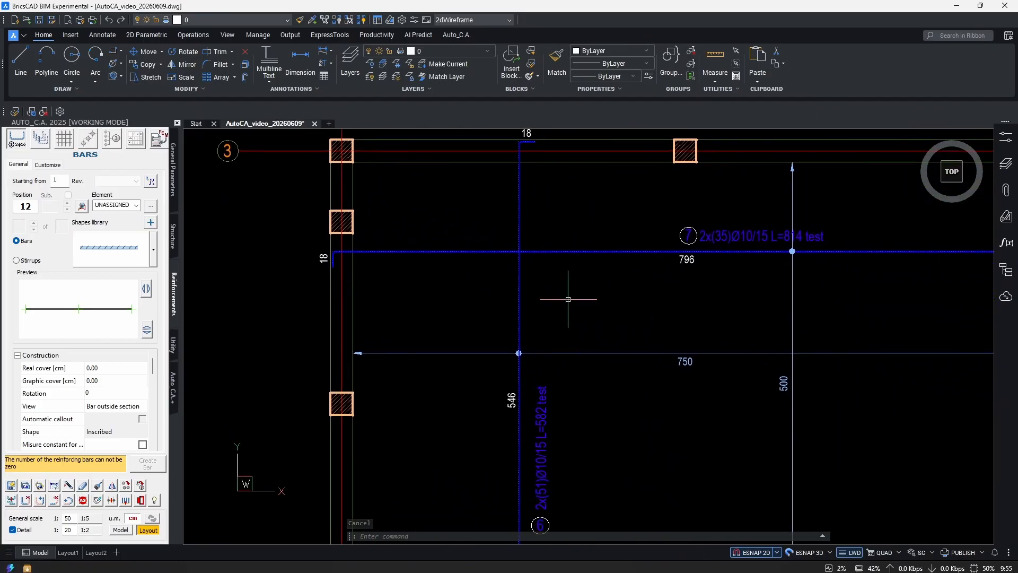
# - Copy vertical bar 6 with its callout and distribution line horizontally a short distance toward axis B
pyautogui.write('cop')
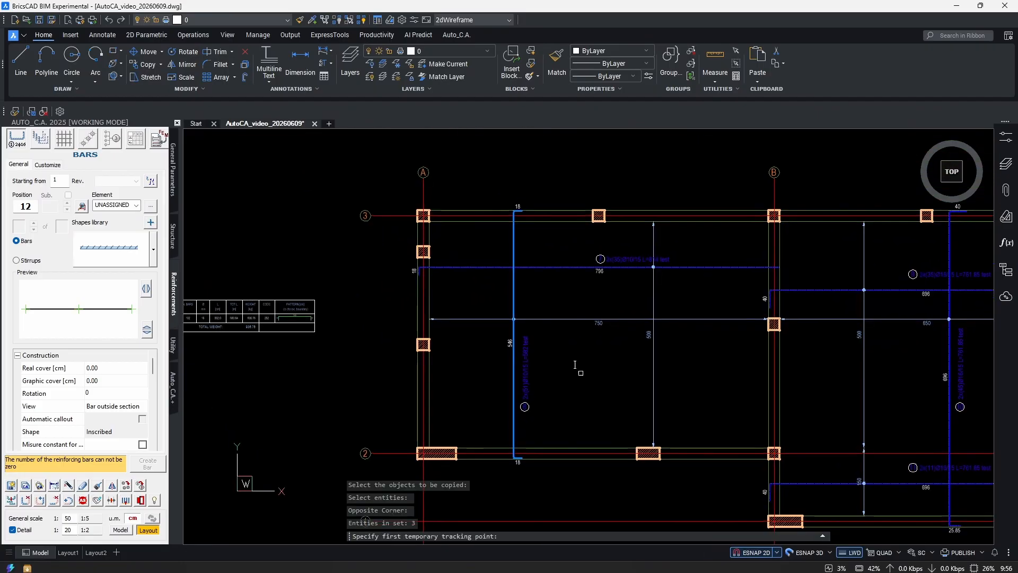
pyautogui.scroll(1, 527, 308)
pyautogui.press('Return')
pyautogui.click(527, 294)
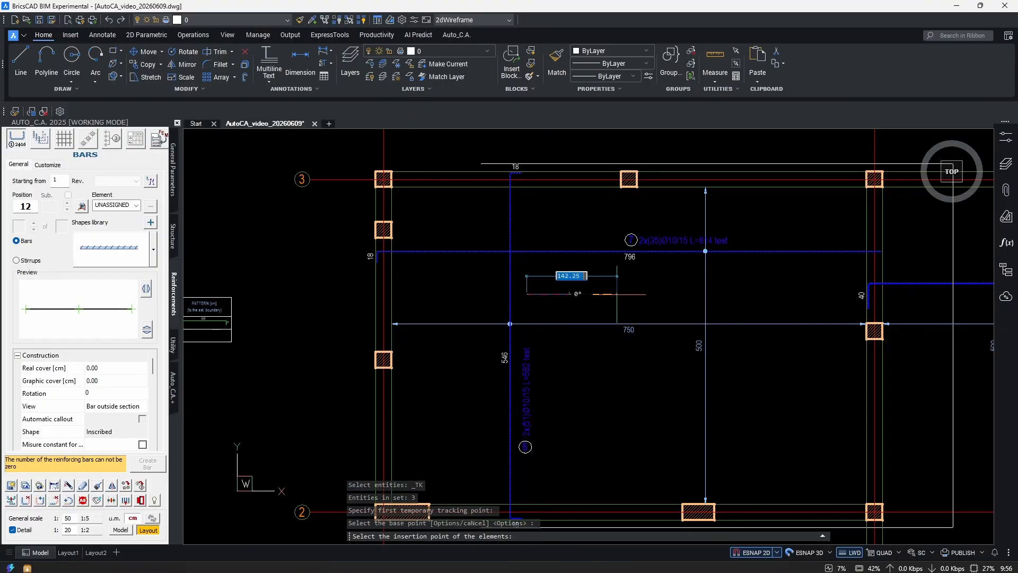
pyautogui.click(578, 293)
pyautogui.press('Escape')
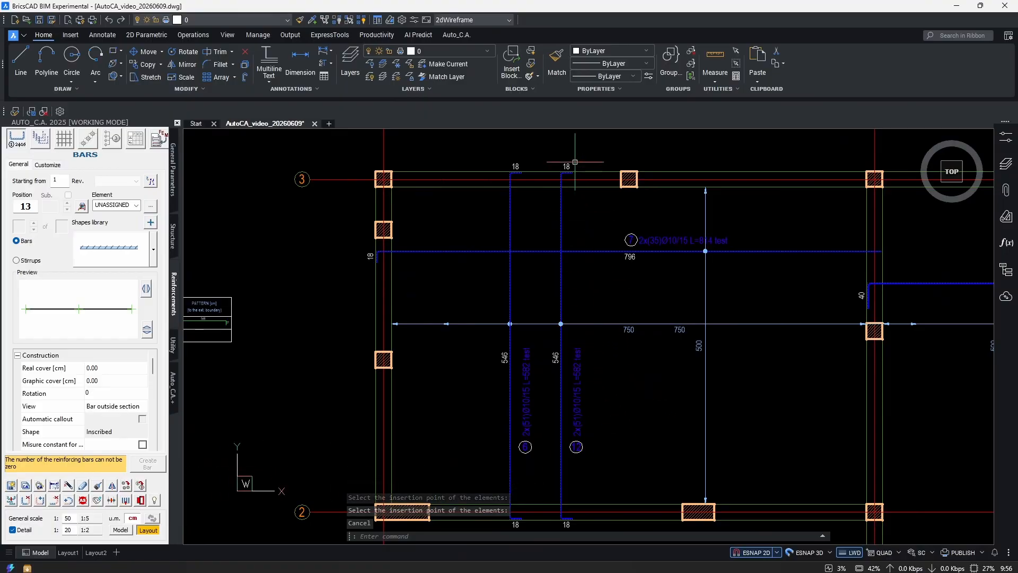
# - Delete the upper and lower hook sides of the copied vertical bar, leaving a straight bar
pyautogui.scroll(8, 575, 154)
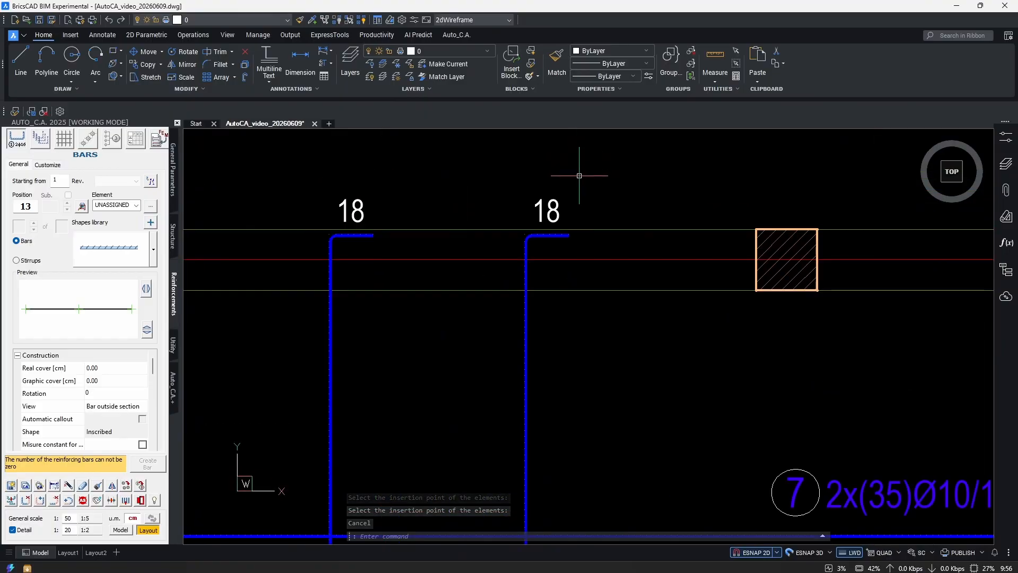
pyautogui.click(25, 501)
pyautogui.scroll(-8, 540, 259)
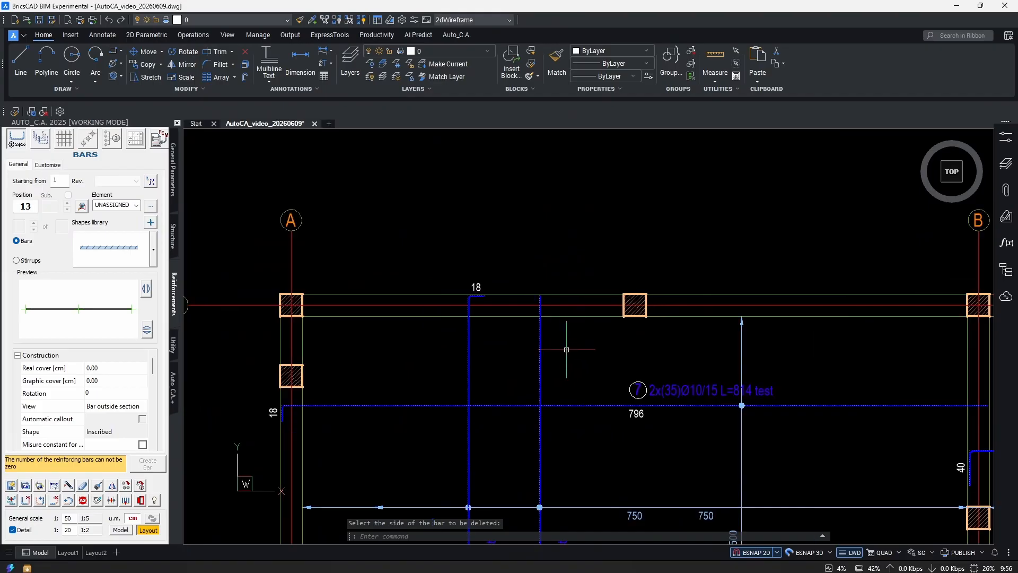
pyautogui.scroll(8, 579, 382)
pyautogui.click(546, 343)
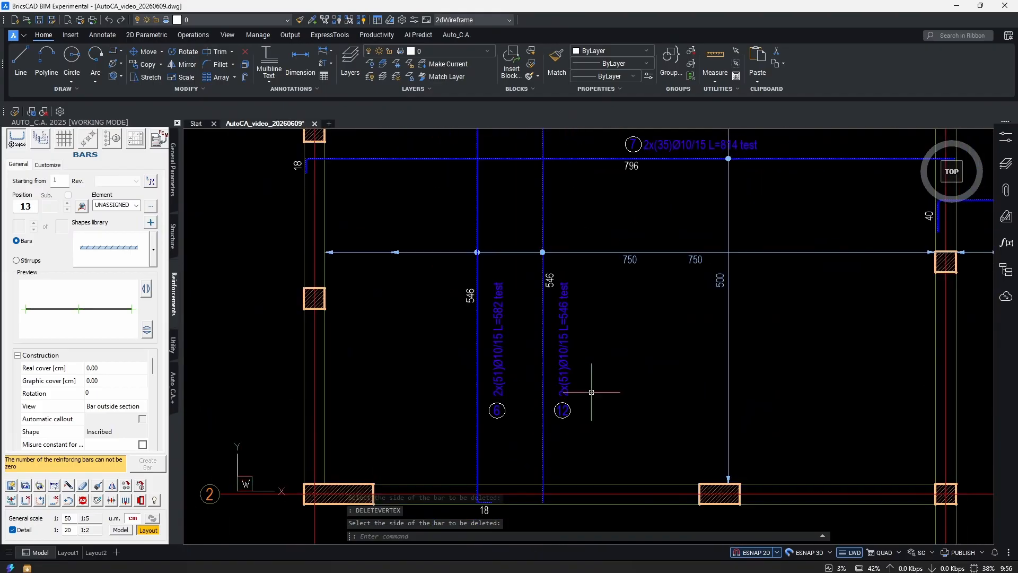
pyautogui.scroll(3, 535, 373)
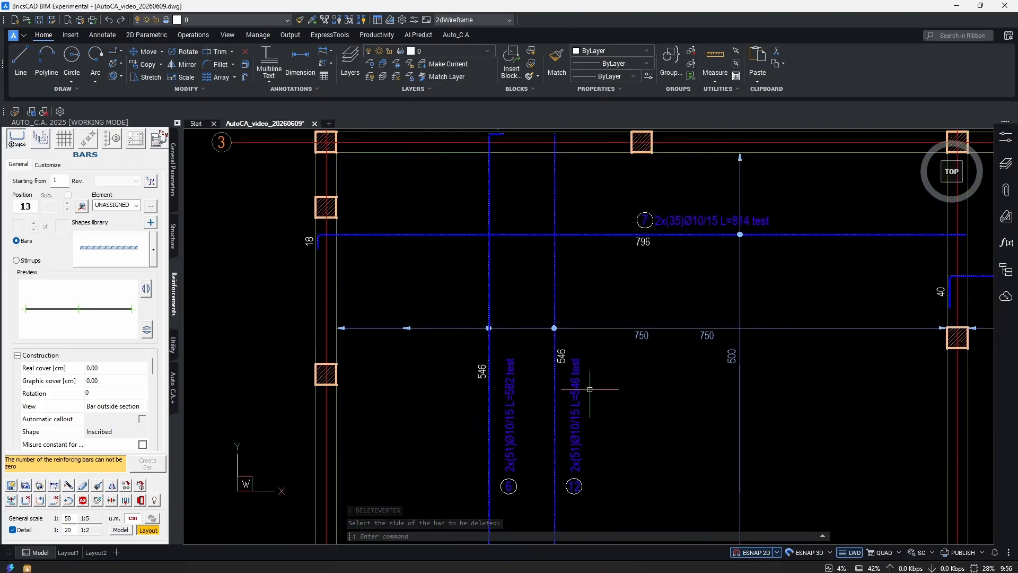
pyautogui.moveTo(501, 242); pyautogui.dragTo(521, 304, button='middle')
pyautogui.scroll(-8, 505, 312)
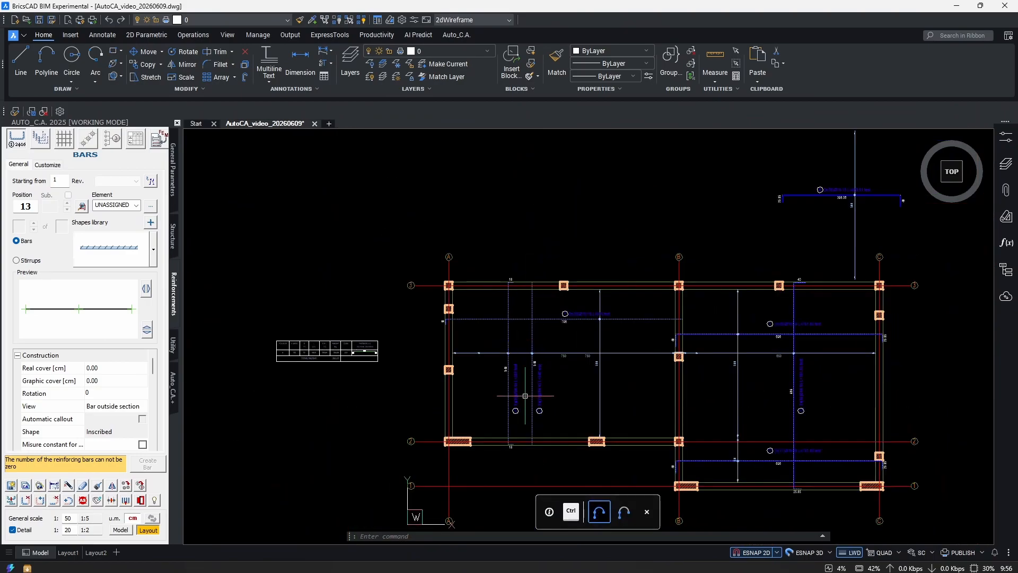
# - Move bar 12's distribution line below bar 6's line and stretch its ends to the beam faces at axes A and B
pyautogui.scroll(2, 518, 370)
pyautogui.scroll(3, 518, 370)
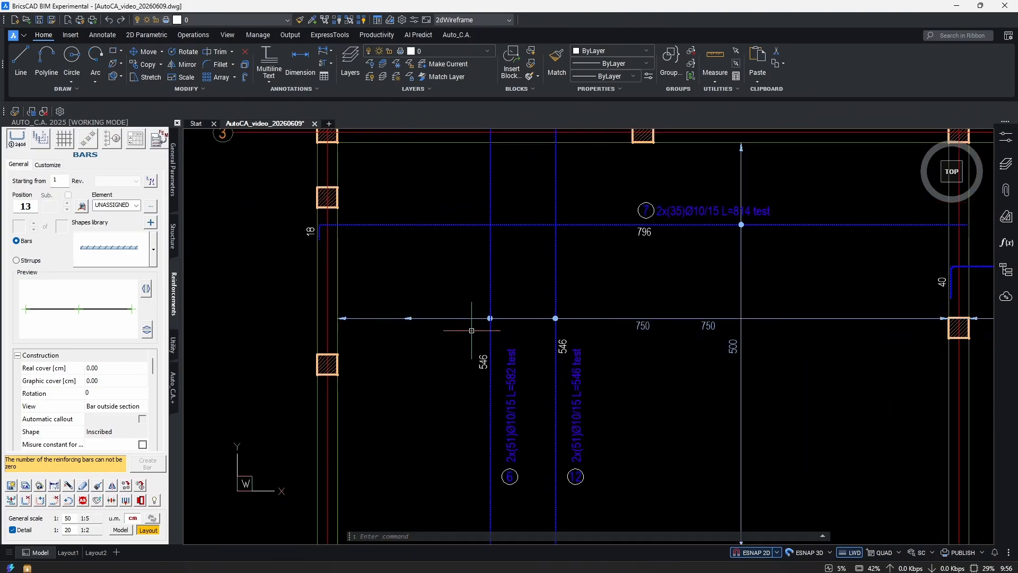
pyautogui.click(709, 318)
pyautogui.click(708, 318)
pyautogui.click(643, 345)
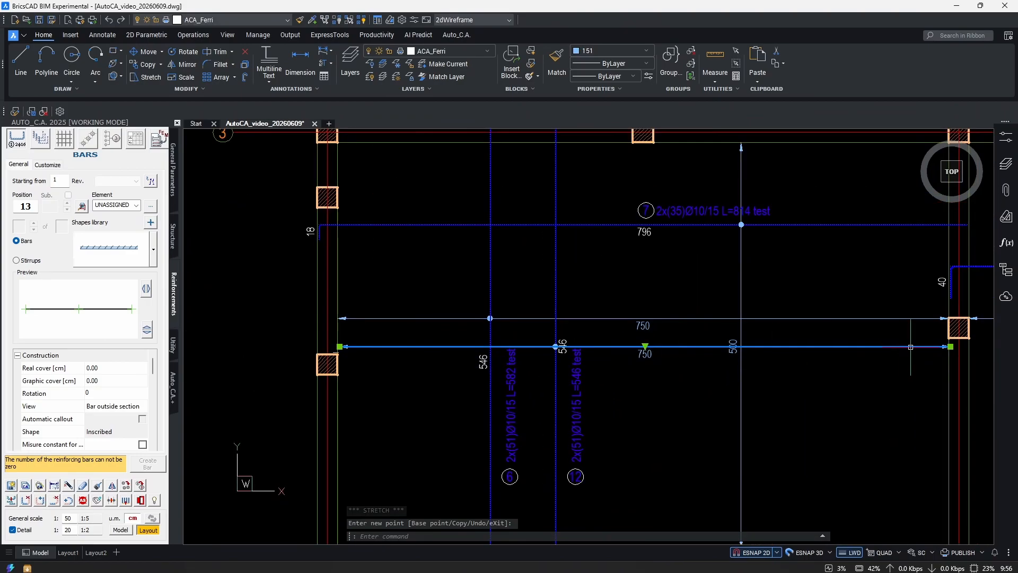
pyautogui.scroll(7, 945, 346)
pyautogui.scroll(-8, 891, 338)
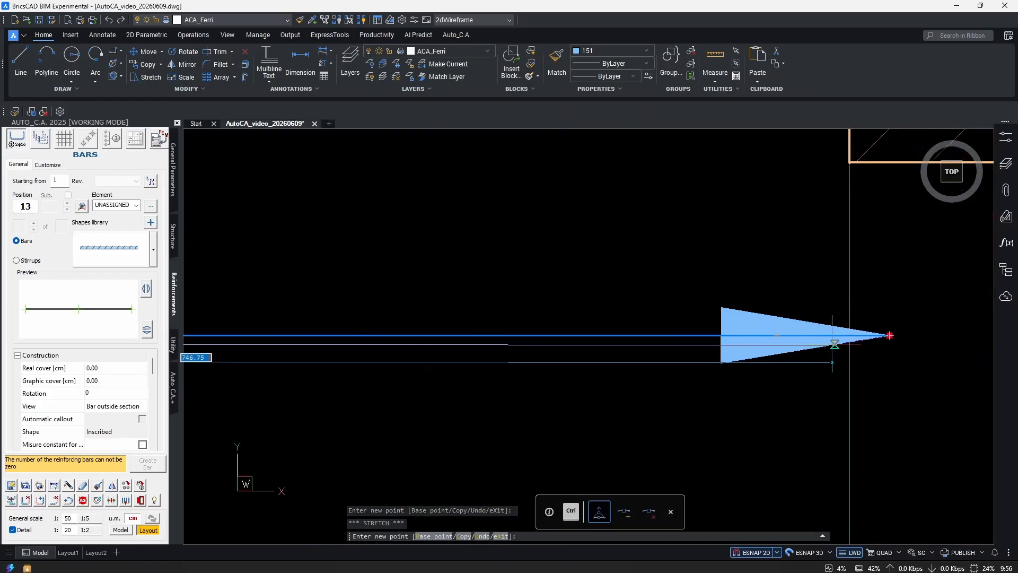
pyautogui.press('Escape')
pyautogui.press('Escape')
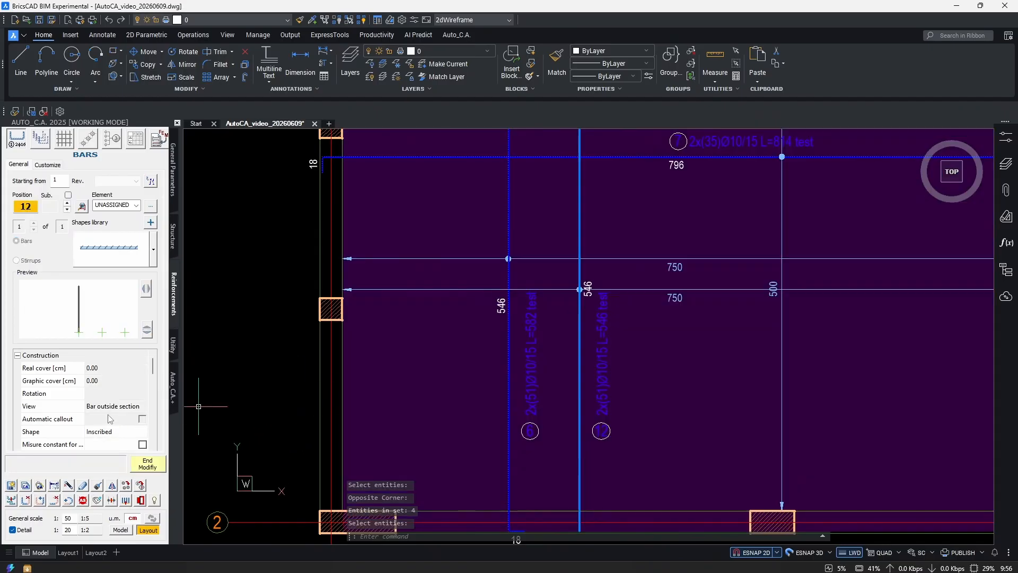
# - Set the note of vertical bar 12 to "lower" and finish modifying the bar
pyautogui.scroll(-6, 108, 417)
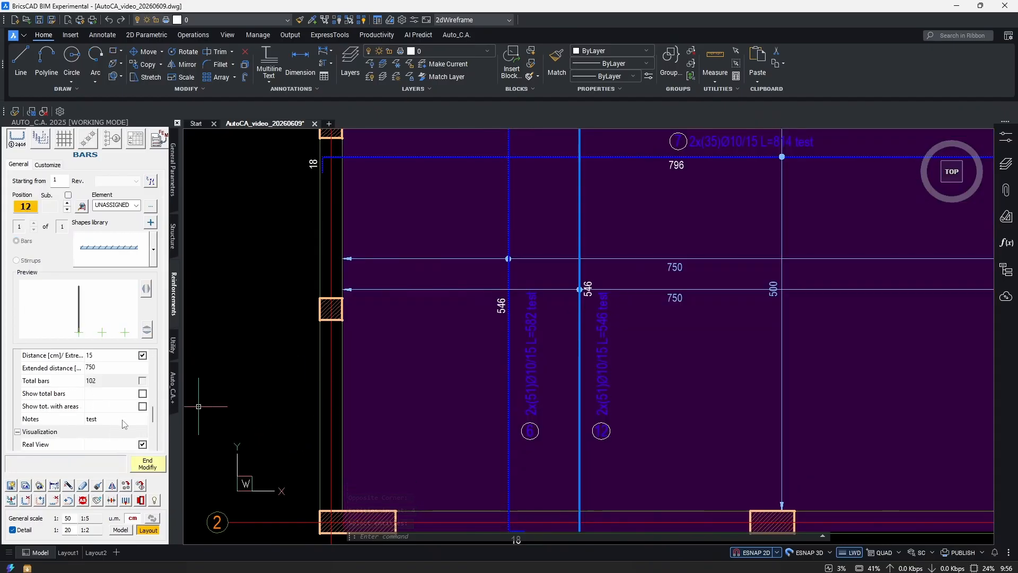
pyautogui.click(108, 419)
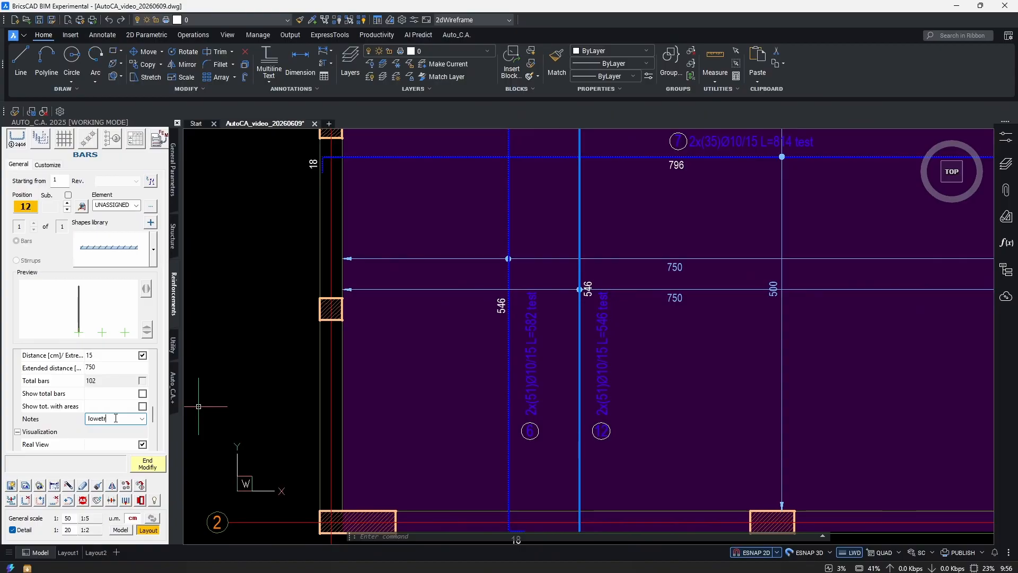
pyautogui.press('Return')
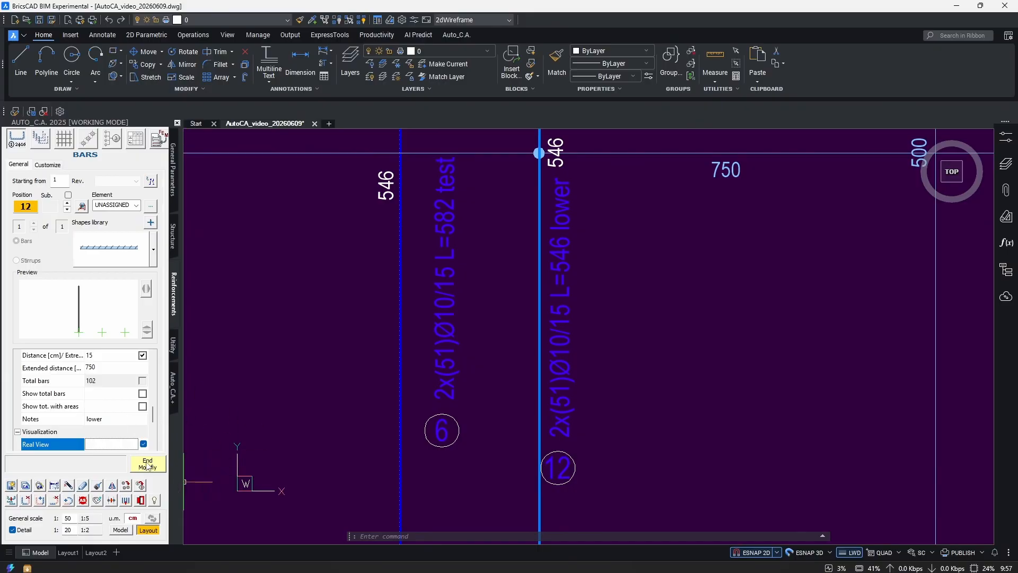
pyautogui.click(148, 466)
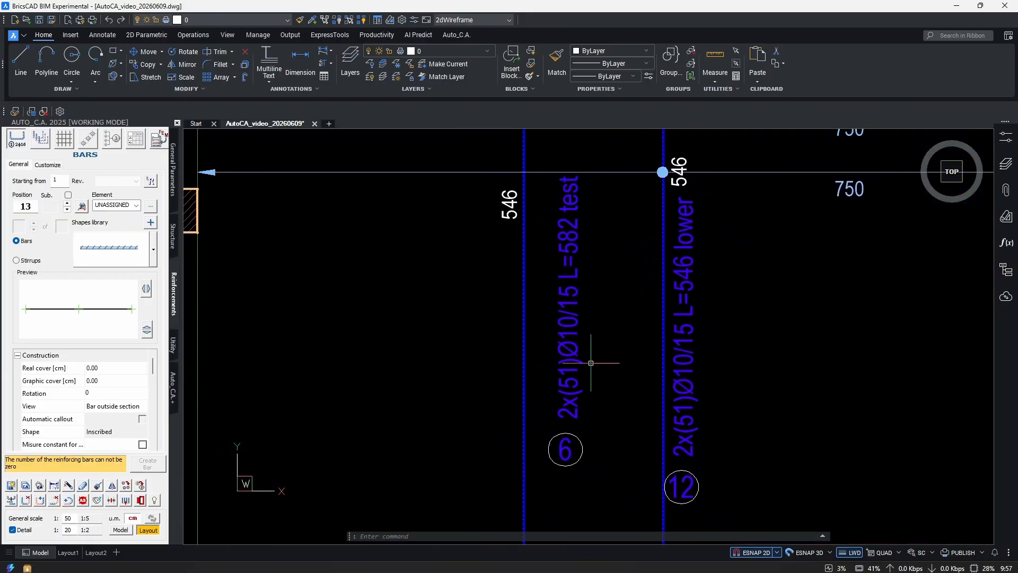
# - Set the note of vertical bar 6 to "upper" and finish modifying the bar
pyautogui.click(589, 390)
pyautogui.scroll(-5, 102, 405)
pyautogui.scroll(1, 102, 404)
pyautogui.click(104, 405)
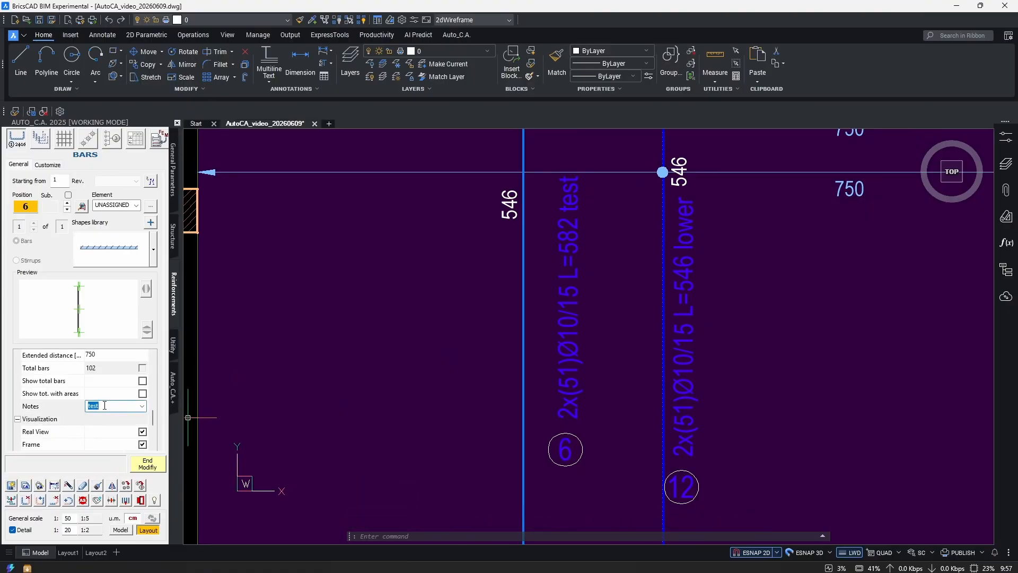
pyautogui.press('Return')
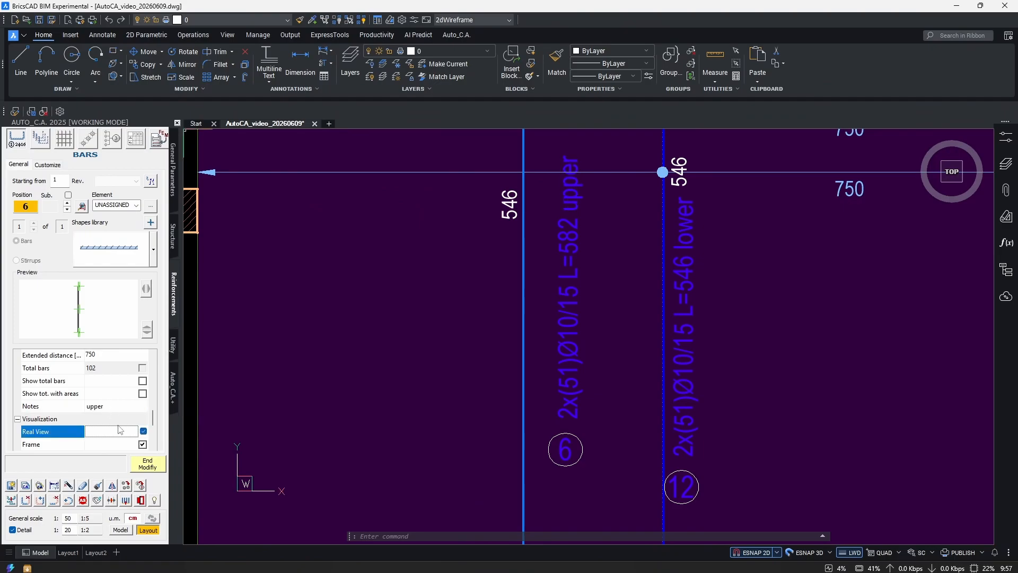
pyautogui.click(148, 464)
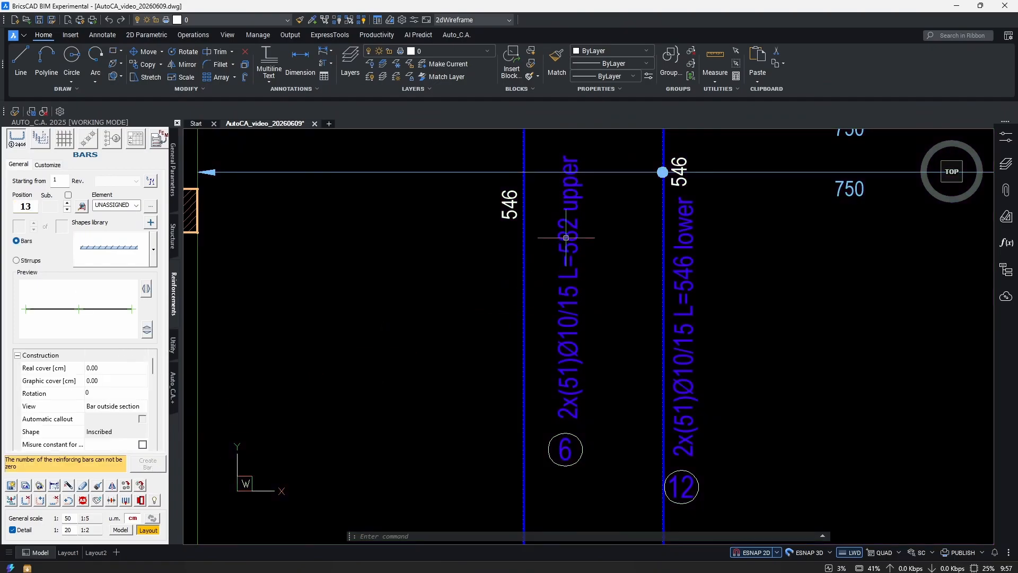
# - Copy horizontal bar 7 with its callout and distribution line a short distance below the original using COPYELEMENTS
pyautogui.moveTo(611, 299); pyautogui.dragTo(596, 314, button='middle')
pyautogui.scroll(-2, 584, 326)
pyautogui.moveTo(656, 326); pyautogui.dragTo(534, 380, button='middle')
pyautogui.scroll(-1, 494, 370)
pyautogui.scroll(-3, 535, 380)
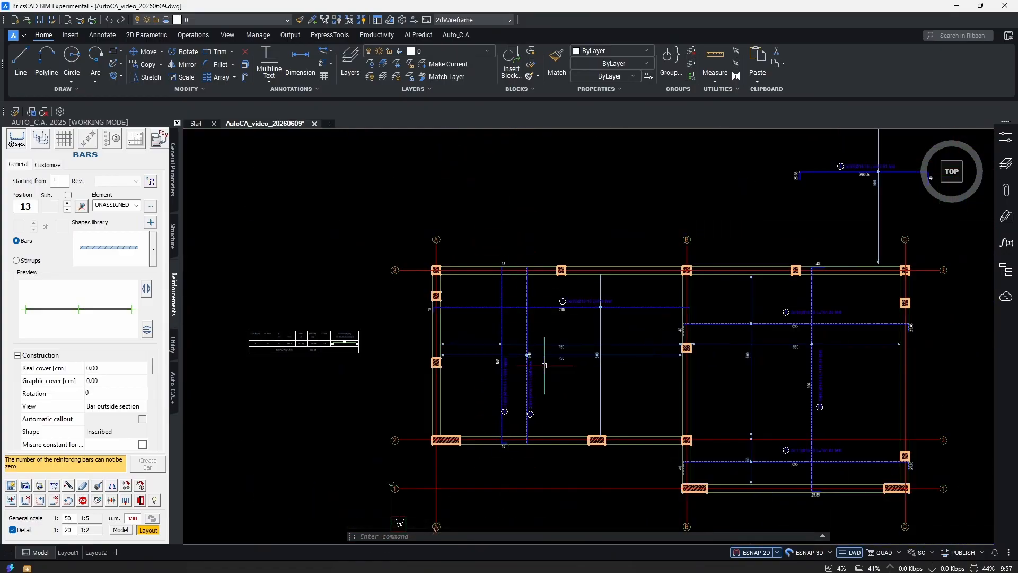
pyautogui.moveTo(675, 375); pyautogui.dragTo(580, 366, button='middle')
pyautogui.scroll(3, 383, 293)
pyautogui.moveTo(802, 316); pyautogui.dragTo(714, 325, button='middle')
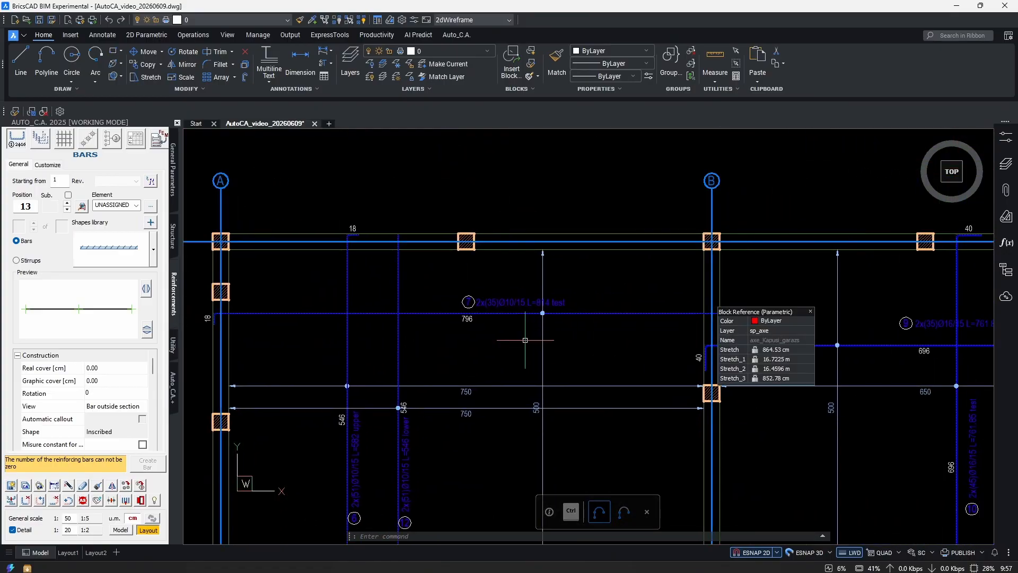
pyautogui.moveTo(531, 339); pyautogui.dragTo(563, 342, button='middle')
pyautogui.moveTo(623, 354); pyautogui.dragTo(614, 325, button='middle')
pyautogui.write('COP')
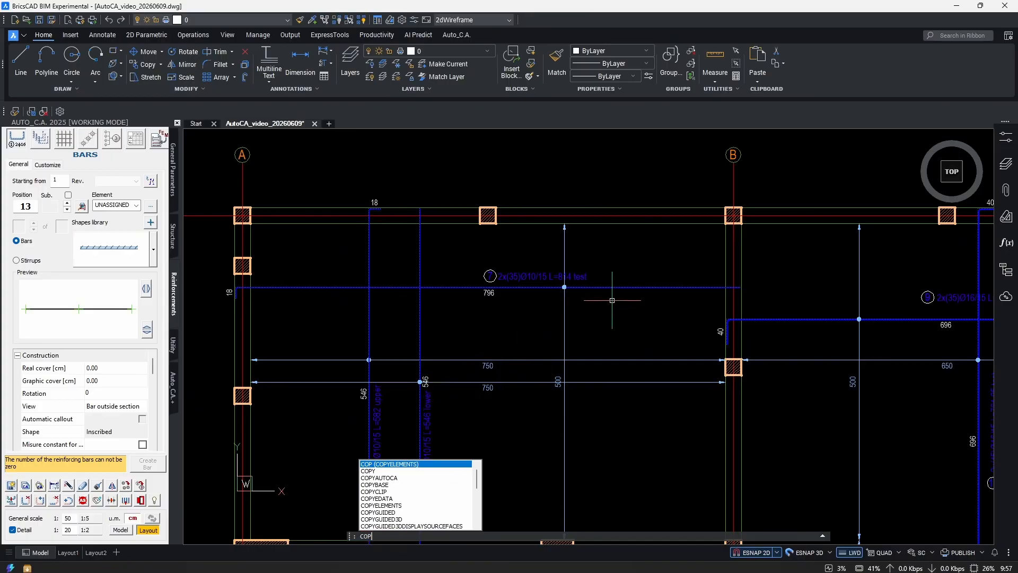
pyautogui.press('Return')
pyautogui.scroll(1, 236, 291)
pyautogui.click(352, 287)
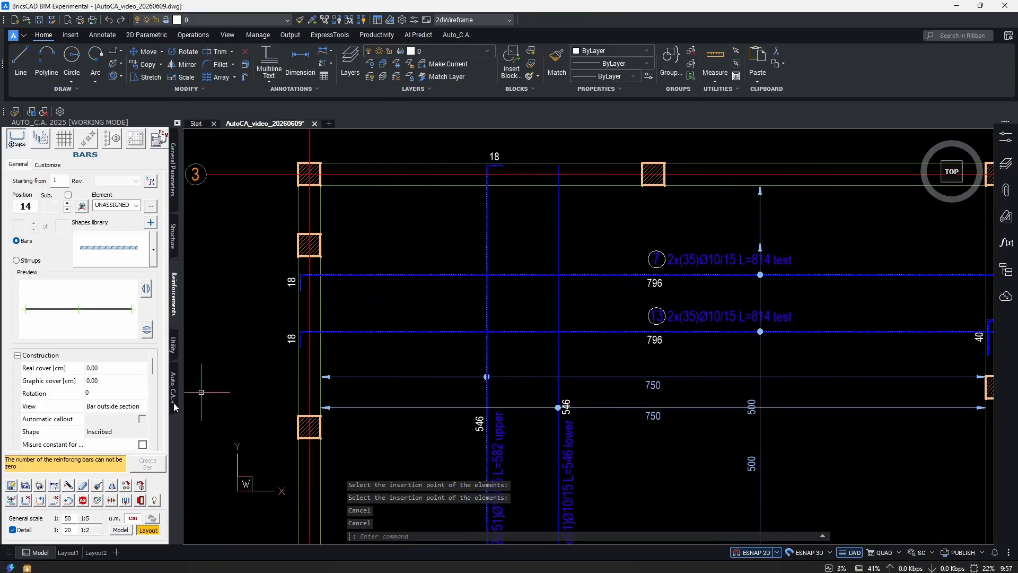
# - Delete the copied horizontal bar's hook side at axis A and reposition its distribution line toward axis B, fitted between the beams
pyautogui.click(302, 330)
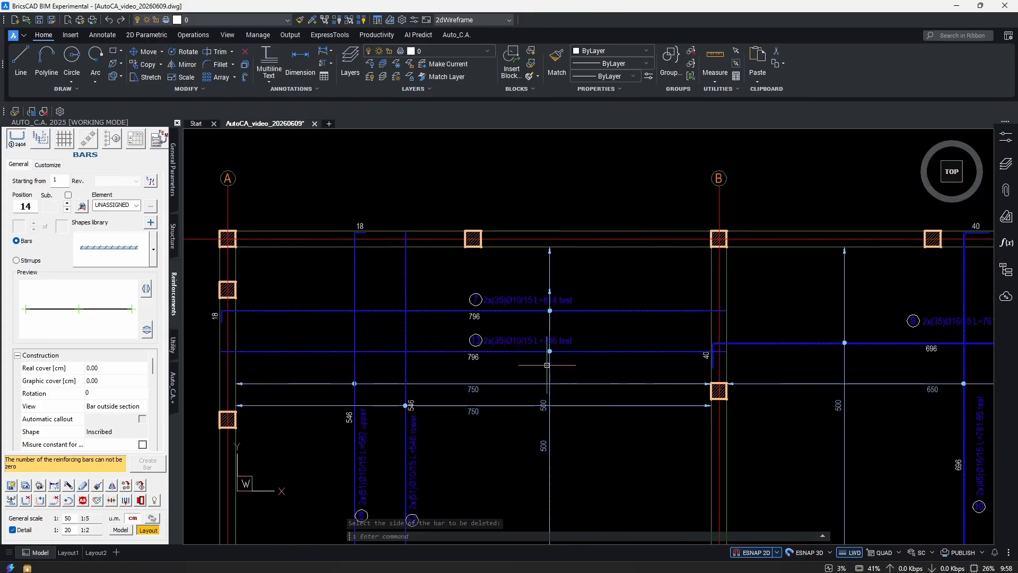
pyautogui.moveTo(548, 364); pyautogui.dragTo(553, 317, button='middle')
pyautogui.moveTo(666, 287); pyautogui.dragTo(616, 330, button='middle')
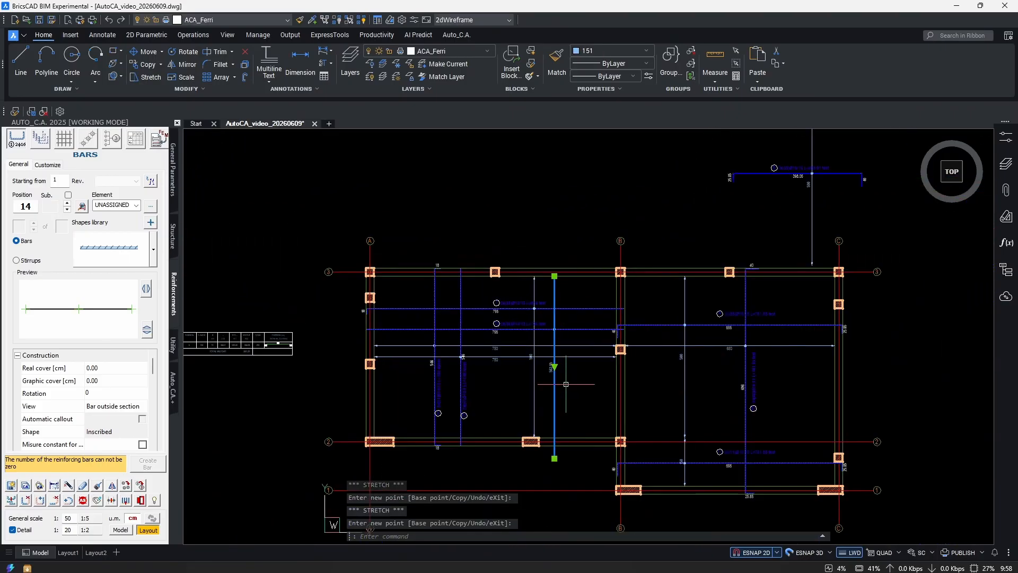
pyautogui.scroll(4, 550, 493)
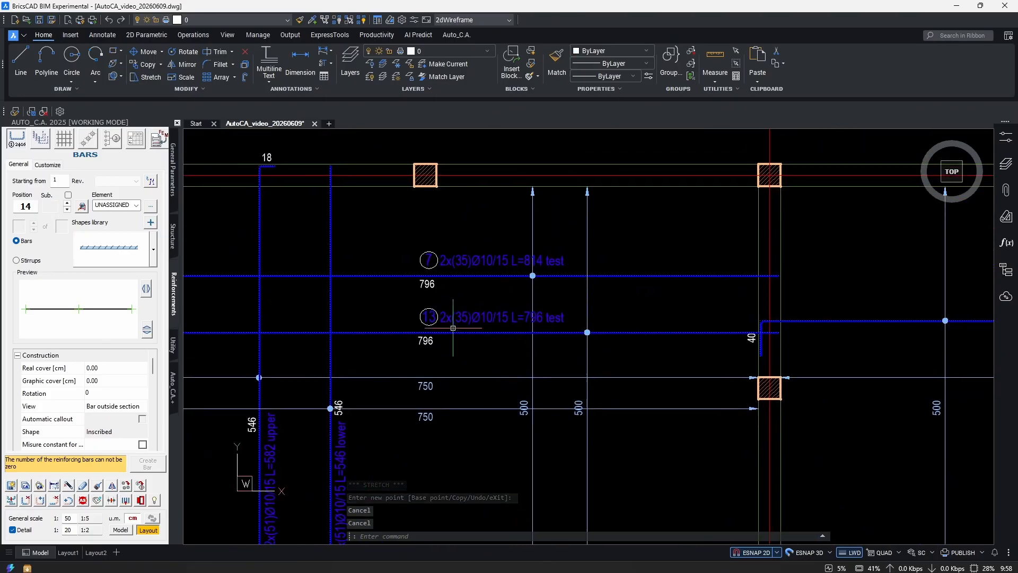
pyautogui.scroll(3, 454, 334)
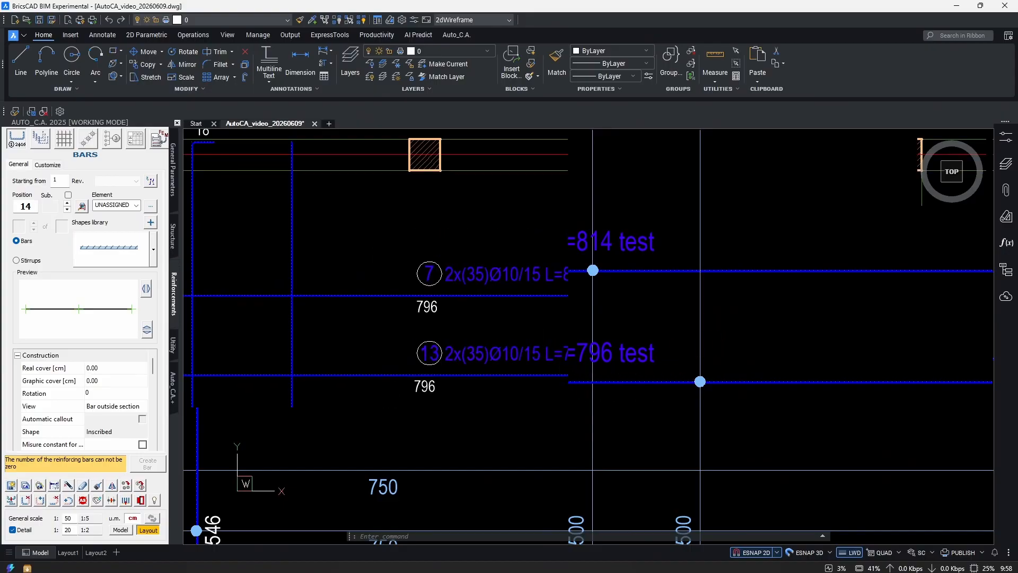
pyautogui.scroll(-3, 589, 318)
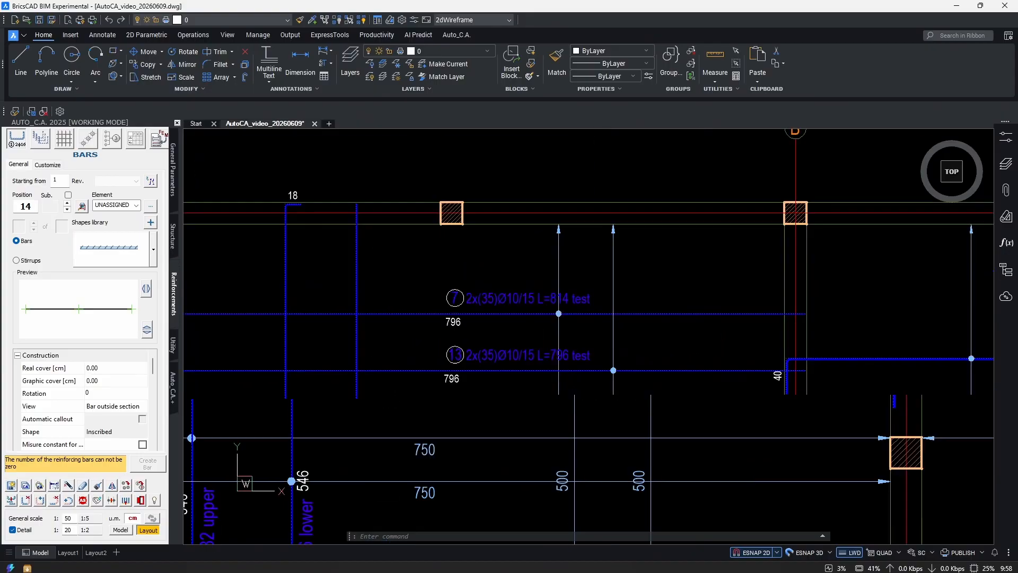
# - Give horizontal bar 7 an 18 cm hook at its axis B end and stretch that end to the beam at axis C
pyautogui.scroll(6, 612, 297)
pyautogui.click(622, 321)
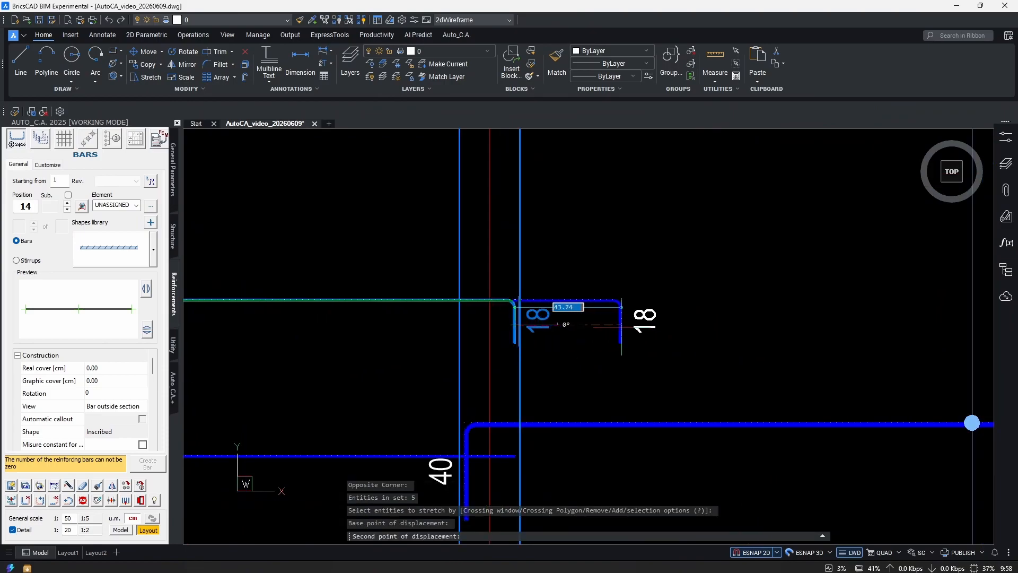
pyautogui.scroll(-2, 466, 326)
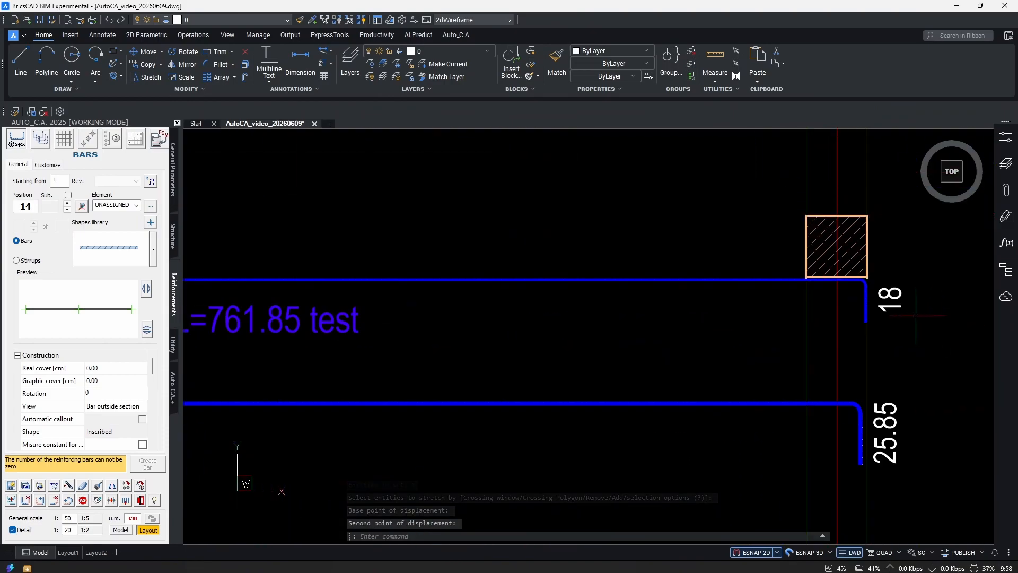
# - Stretch the hooked end of bar 7 at axis C inward by 2 cm from the outer beam face
pyautogui.scroll(5, 886, 288)
pyautogui.press('Escape')
pyautogui.press('Return')
pyautogui.click(985, 268)
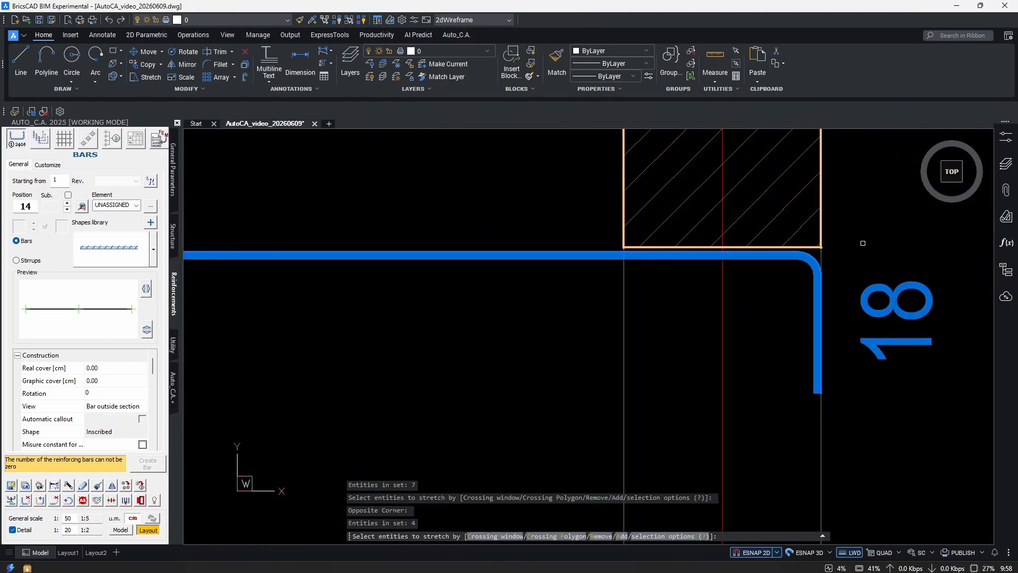
pyautogui.press('Return')
pyautogui.click(923, 224)
pyautogui.write('2')
pyautogui.press('Return')
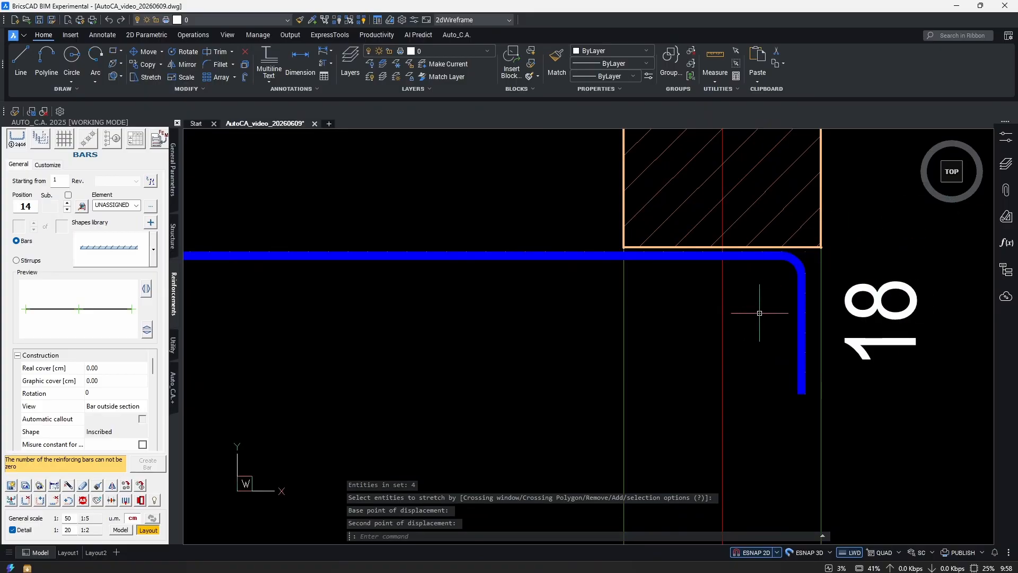
# - Delete the hook sides of horizontal bar 9 at axes B and C, leaving a straight bar
pyautogui.scroll(-5, 759, 313)
pyautogui.click(40, 501)
pyautogui.scroll(5, 510, 299)
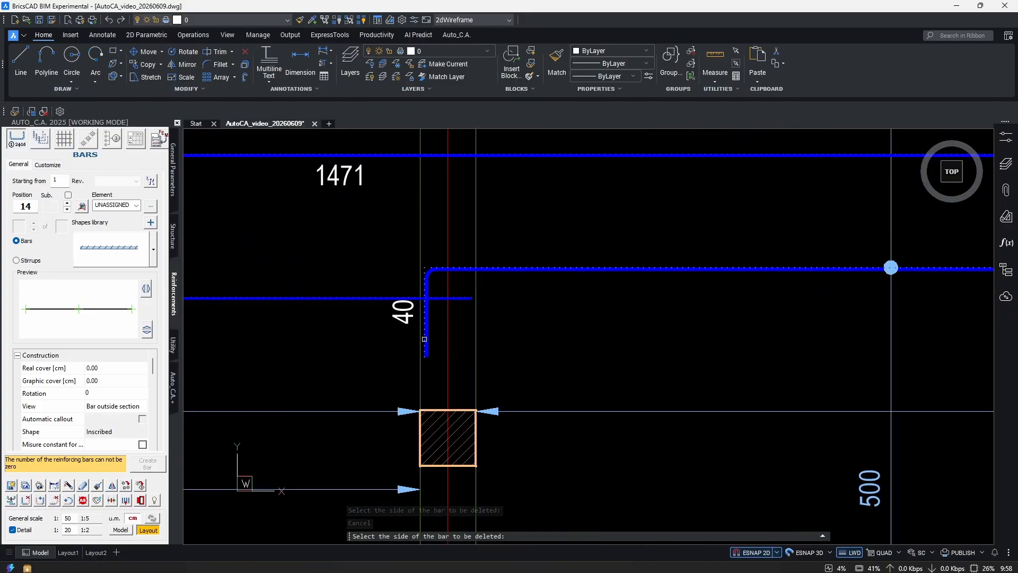
pyautogui.scroll(-2, 739, 311)
pyautogui.scroll(2, 818, 331)
pyautogui.scroll(3, 829, 331)
pyautogui.press('Return')
pyautogui.click(803, 320)
# - Highlight straight horizontal bars 13 and 9 and examine how they meet across axis B
pyautogui.scroll(-7, 713, 319)
pyautogui.scroll(4, 532, 316)
pyautogui.click(637, 285)
pyautogui.click(602, 339)
pyautogui.click(459, 305)
pyautogui.click(440, 334)
pyautogui.scroll(-3, 535, 316)
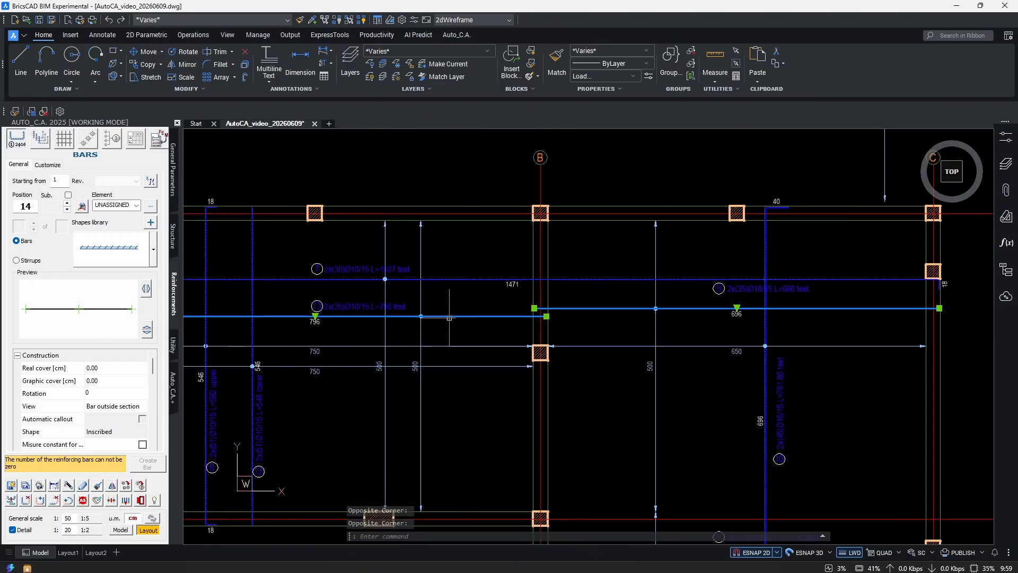
# - Move the callout of horizontal bar 9 down closer to its bar
pyautogui.moveTo(850, 370); pyautogui.dragTo(735, 314, button='middle')
pyautogui.scroll(-1, 735, 314)
pyautogui.scroll(2, 824, 273)
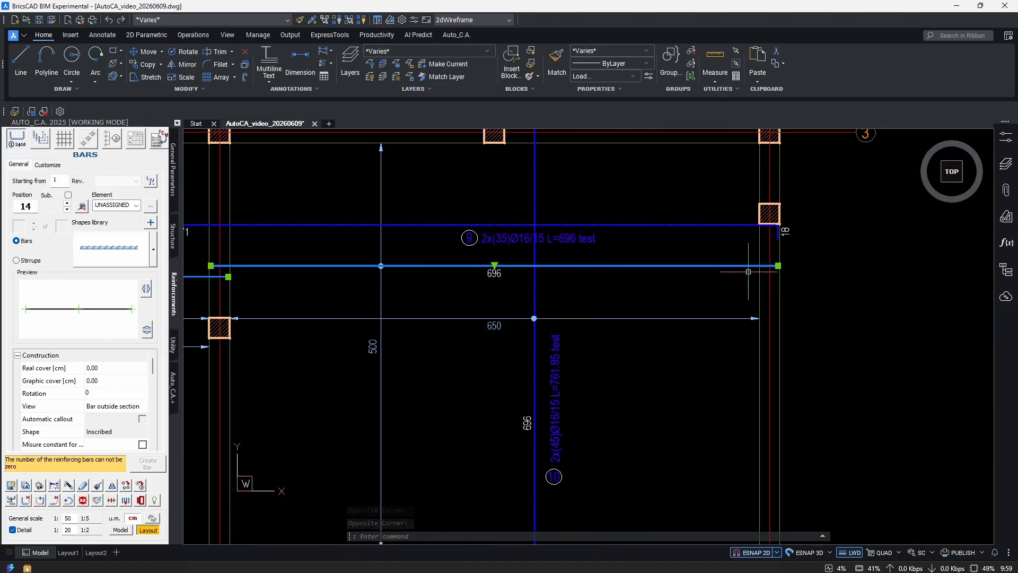
pyautogui.scroll(-2, 566, 274)
pyautogui.scroll(2, 555, 254)
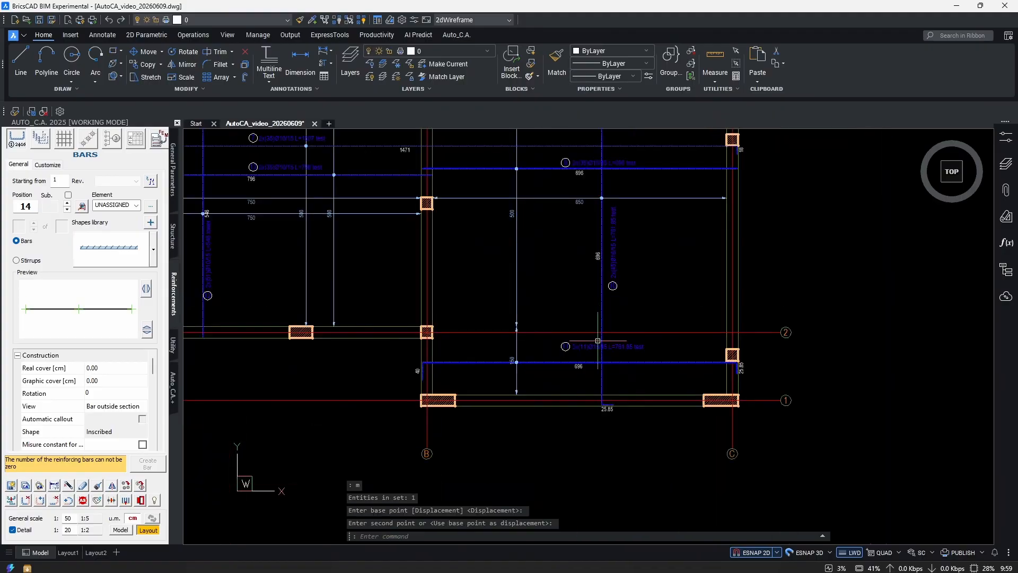
# - Delete both hook sides of horizontal bar 11 and move its callout down closer to the bar
pyautogui.scroll(1, 560, 373)
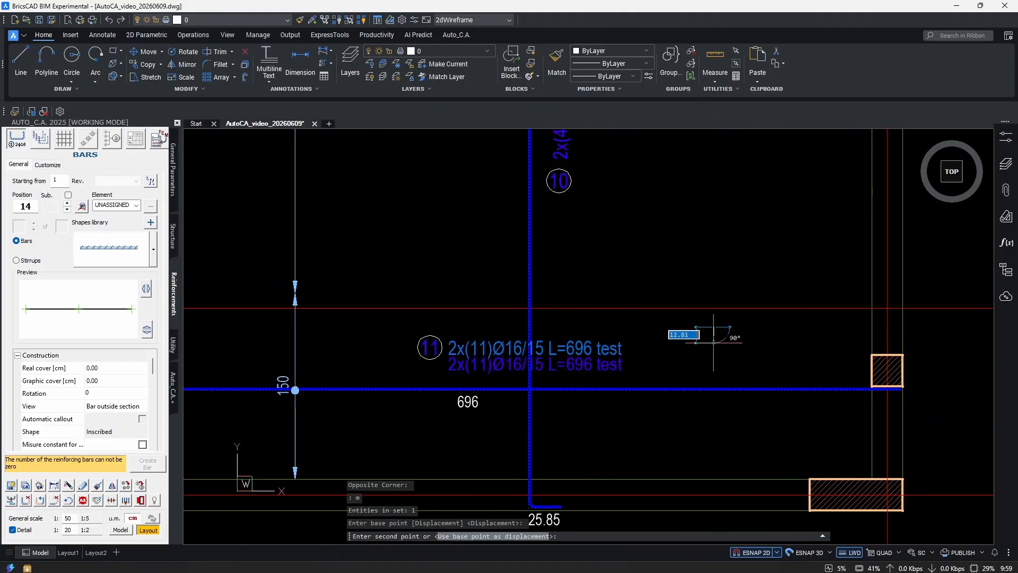
pyautogui.click(715, 344)
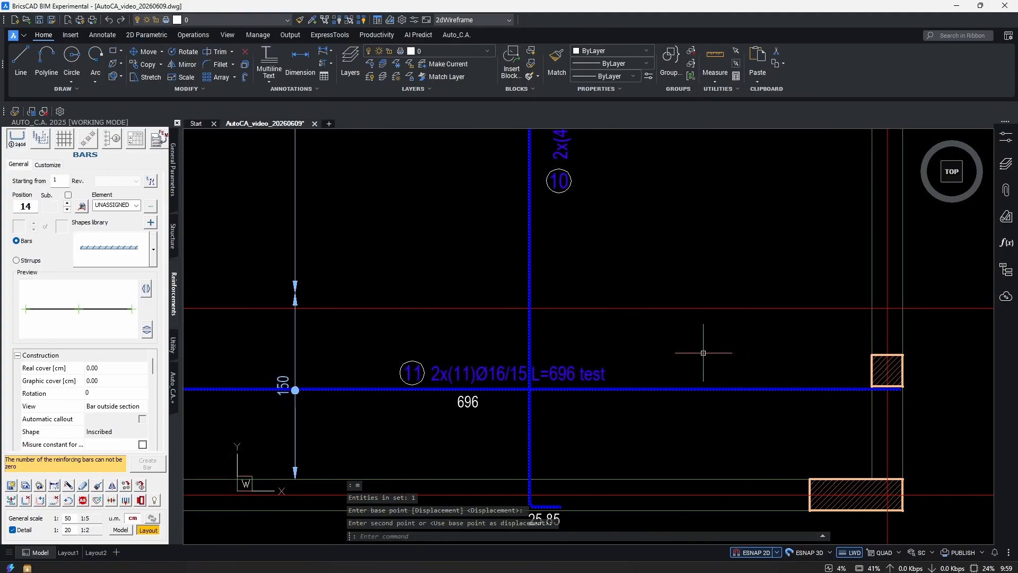
pyautogui.scroll(-3, 644, 347)
# - Set the hook lengths at both ends of vertical bar 10 to 18 cm
pyautogui.scroll(8, 643, 346)
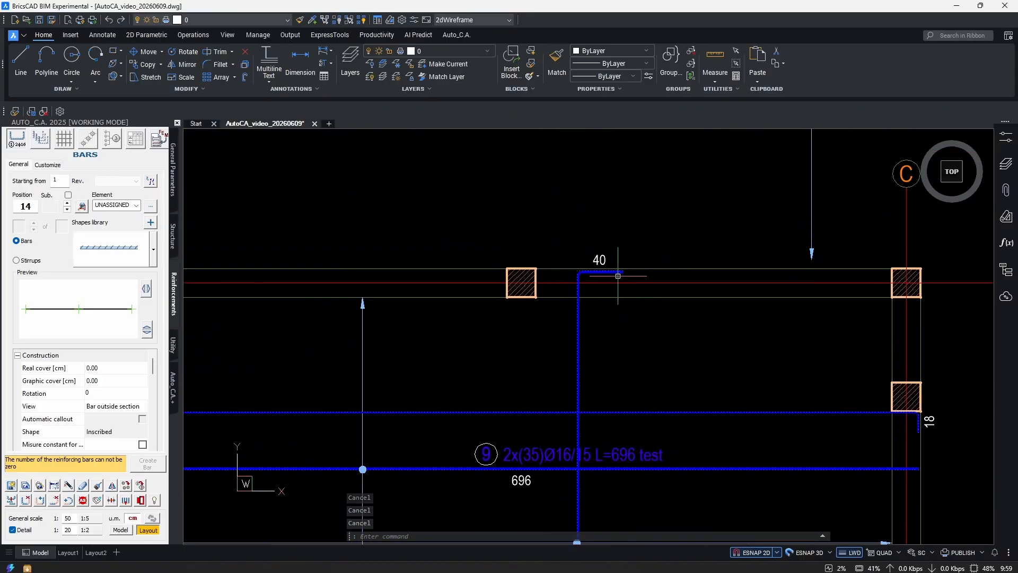
pyautogui.doubleClick(593, 255)
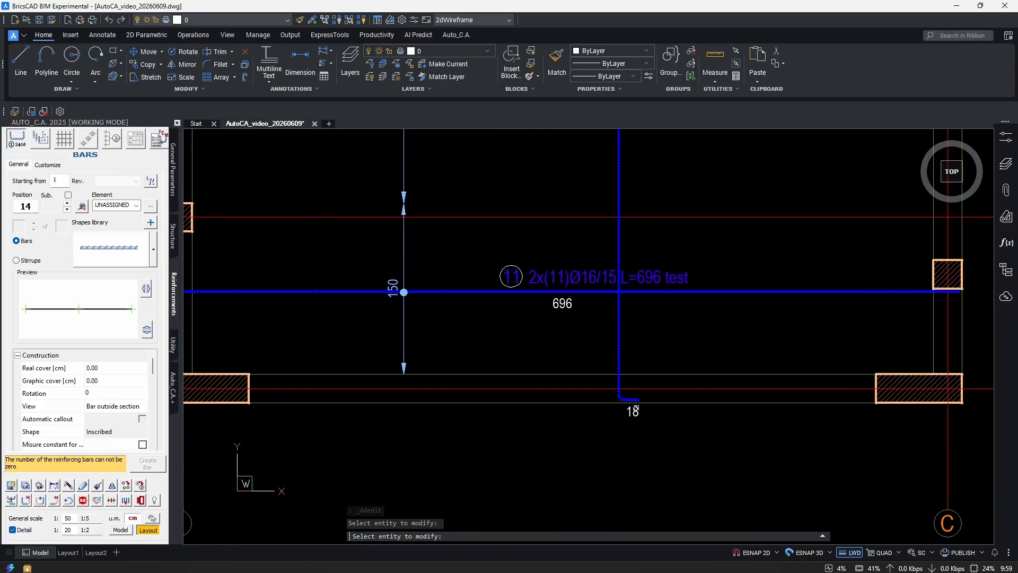
pyautogui.press('Return')
pyautogui.scroll(-3, 675, 338)
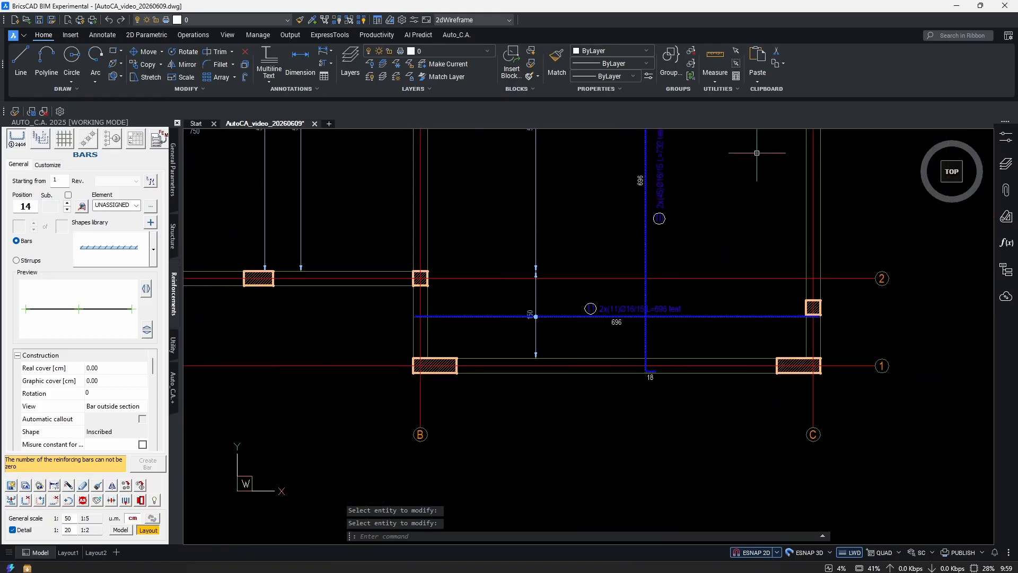
# - Copy vertical bar 10 with its callout and distribution line toward axis C and delete both hook sides of the copy
pyautogui.moveTo(757, 154); pyautogui.dragTo(718, 330, button='middle')
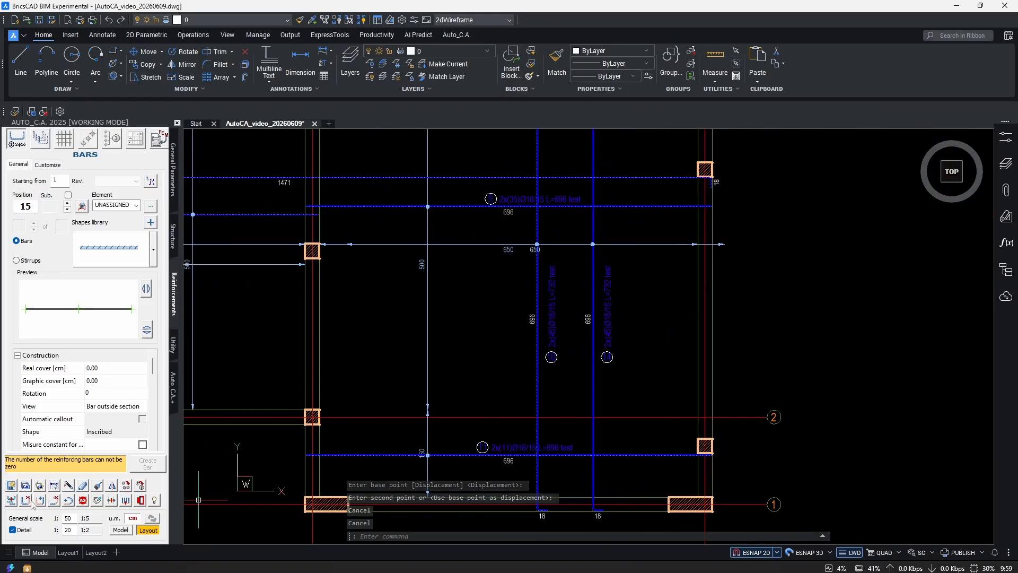
pyautogui.scroll(5, 604, 514)
pyautogui.click(595, 508)
pyautogui.scroll(-5, 604, 513)
pyautogui.scroll(7, 583, 297)
pyautogui.press('Return')
pyautogui.click(579, 295)
pyautogui.scroll(-6, 611, 311)
pyautogui.moveTo(418, 474); pyautogui.dragTo(645, 342, button='middle')
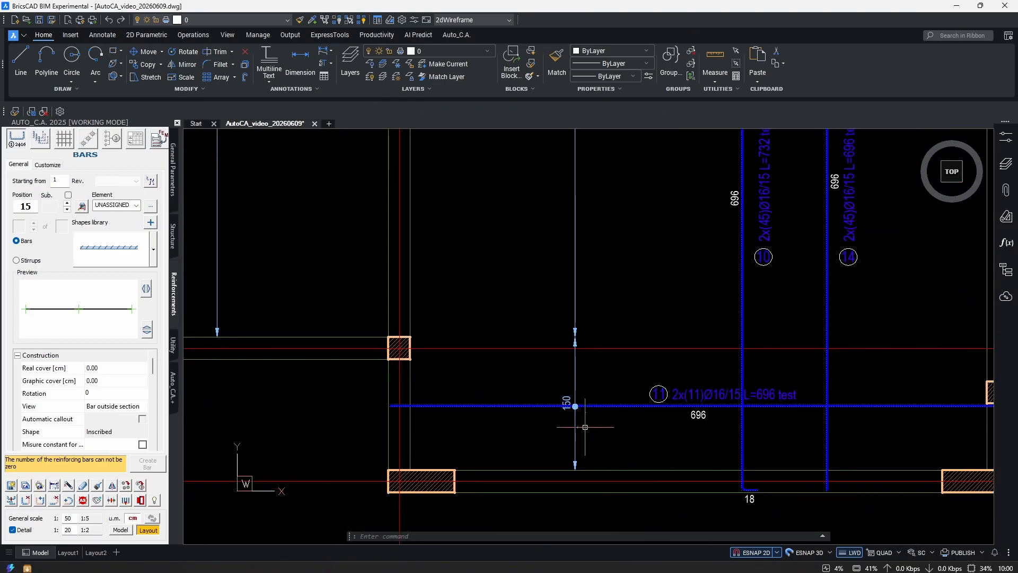
# - Copy horizontal bar 11 with its callout and distribution line upward to just below axis 2
pyautogui.scroll(-6, 585, 427)
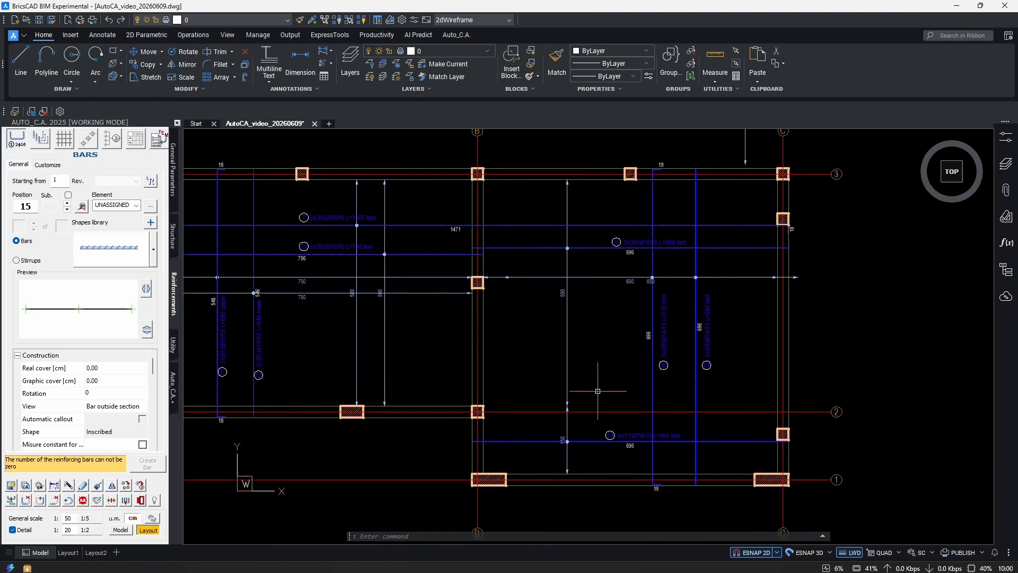
pyautogui.scroll(6, 596, 404)
pyautogui.write('cop')
pyautogui.press('Return')
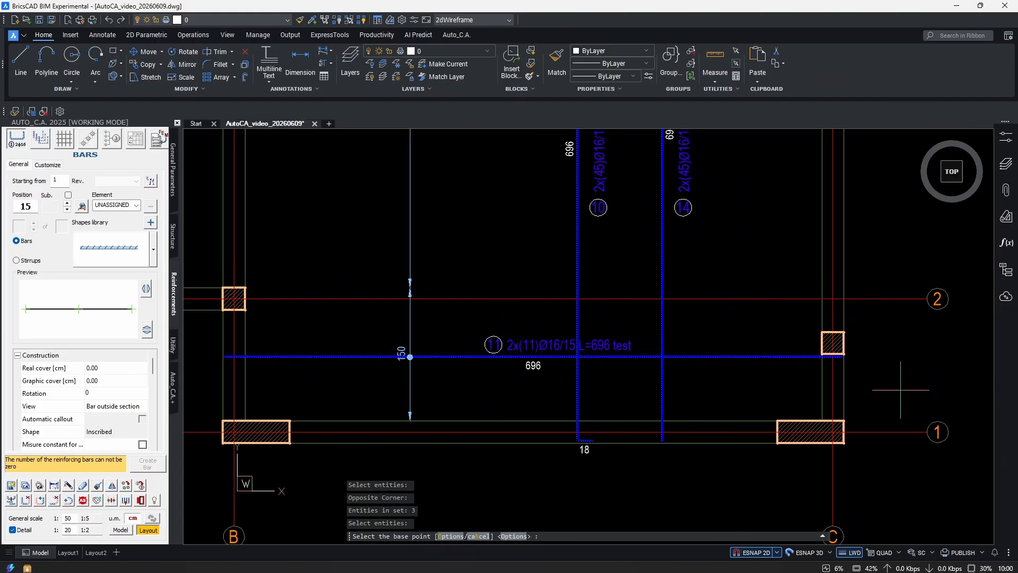
pyautogui.click(900, 389)
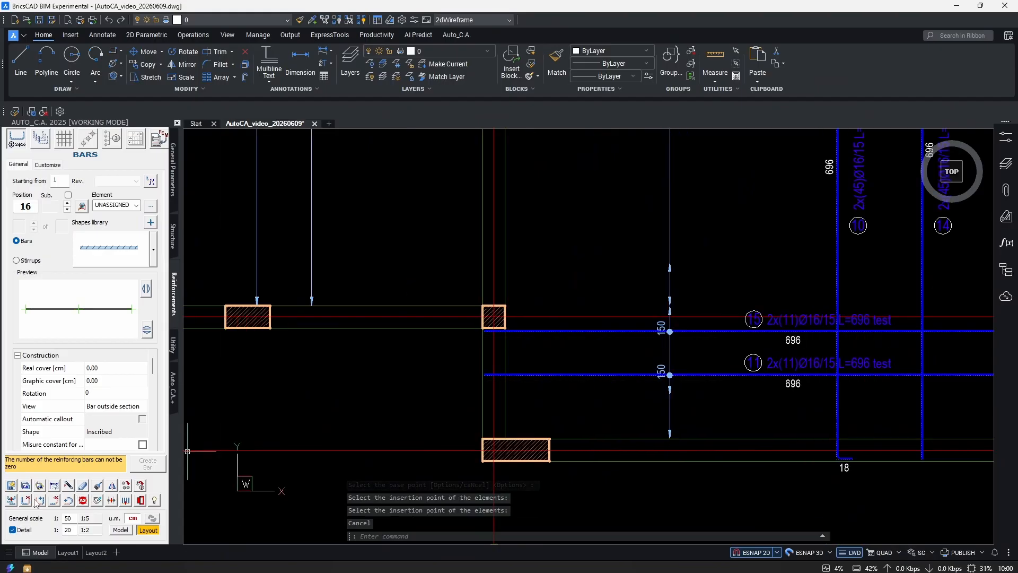
# - Add 18 cm hook sides at both ends of the copied horizontal bar just below axis 2
pyautogui.click(36, 500)
pyautogui.scroll(4, 528, 349)
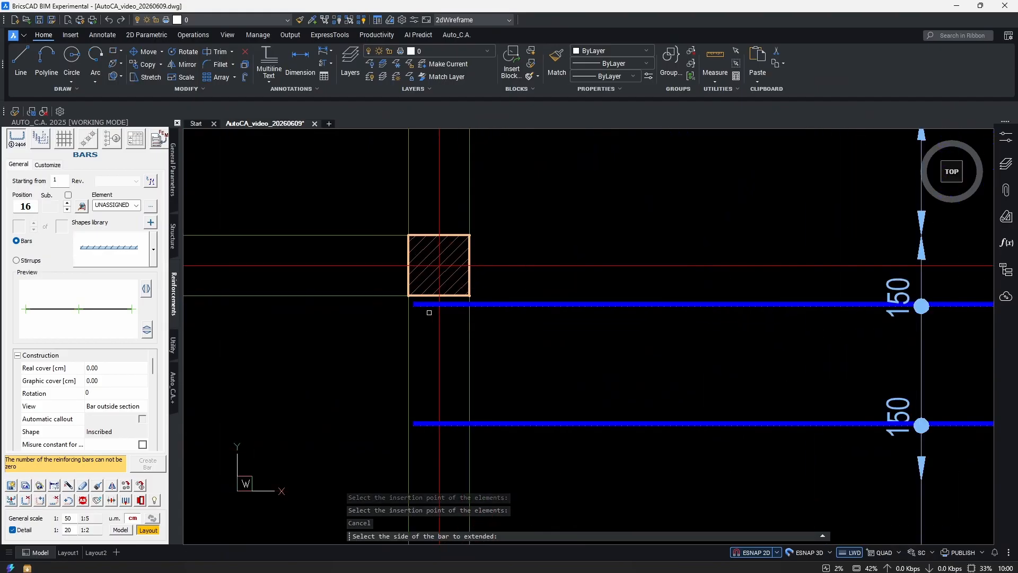
pyautogui.click(484, 332)
pyautogui.press('Return')
pyautogui.scroll(-3, 445, 365)
pyautogui.scroll(-2, 619, 365)
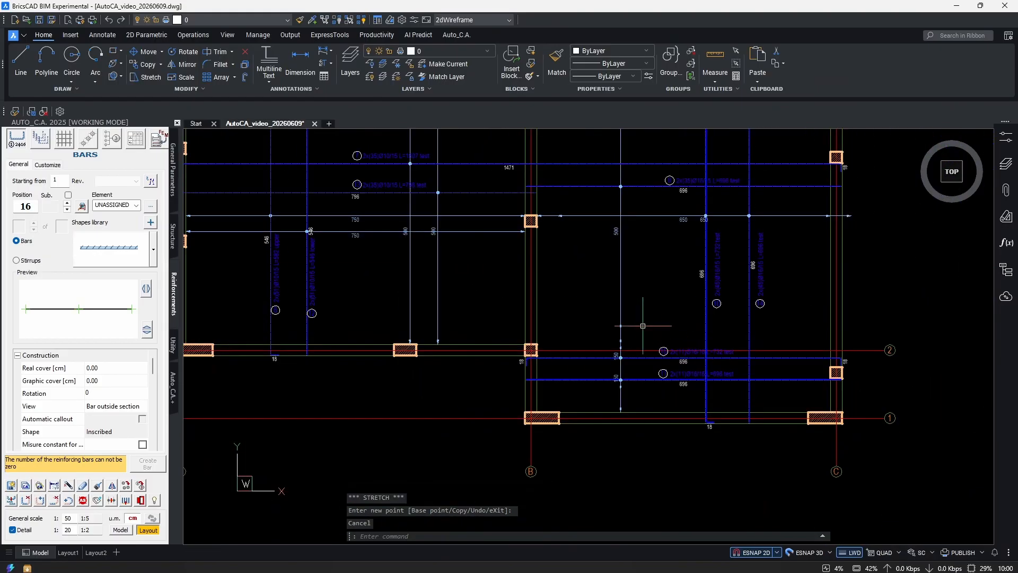
# - Highlight the hooked horizontal bars 7 and 15 to examine the upper layer across the plan
pyautogui.moveTo(572, 200); pyautogui.dragTo(605, 335, button='middle')
pyautogui.click(615, 288)
pyautogui.click(608, 313)
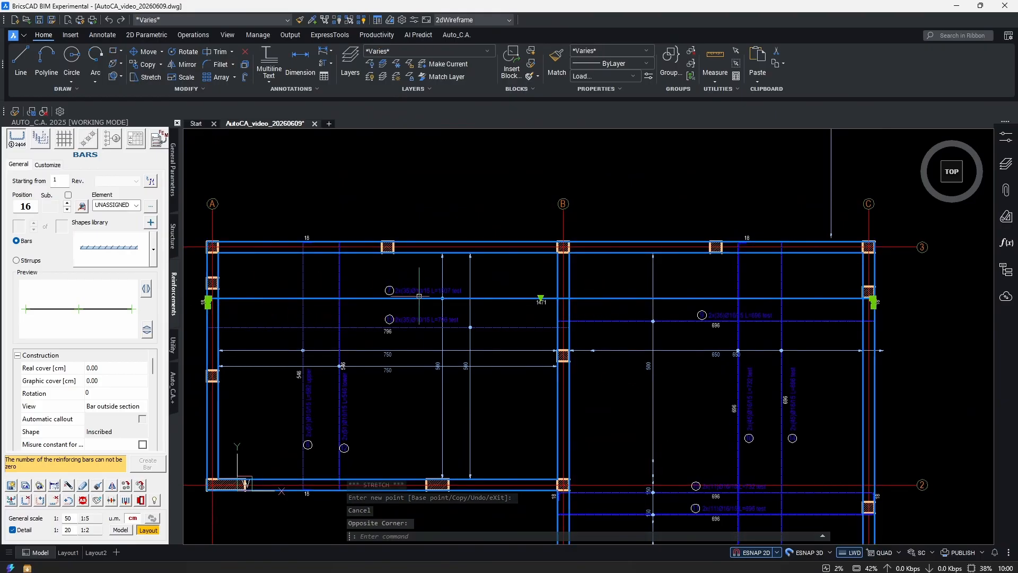
pyautogui.moveTo(660, 418); pyautogui.dragTo(661, 345, button='middle')
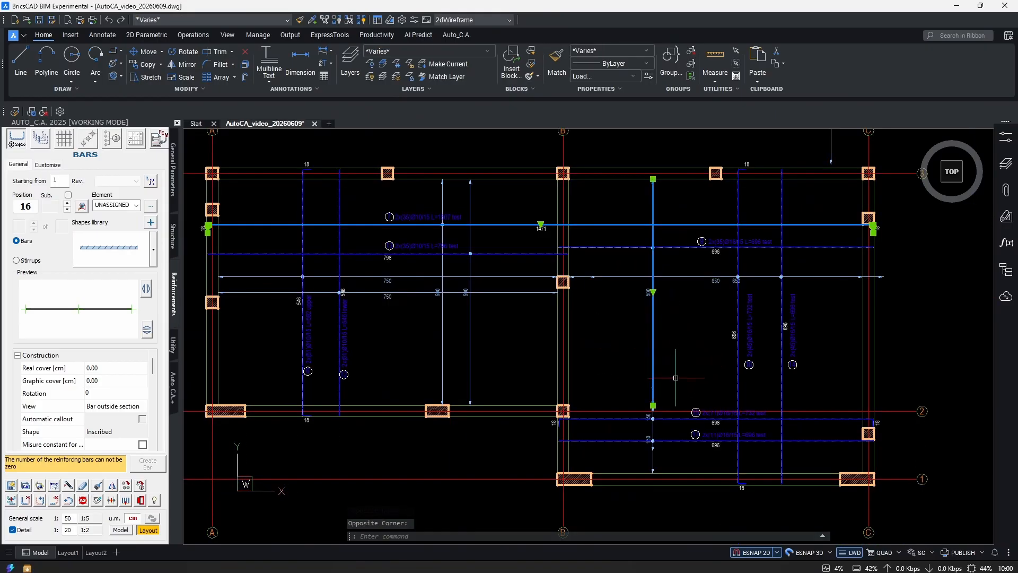
pyautogui.scroll(5, 653, 359)
pyautogui.scroll(-5, 615, 358)
pyautogui.scroll(5, 547, 347)
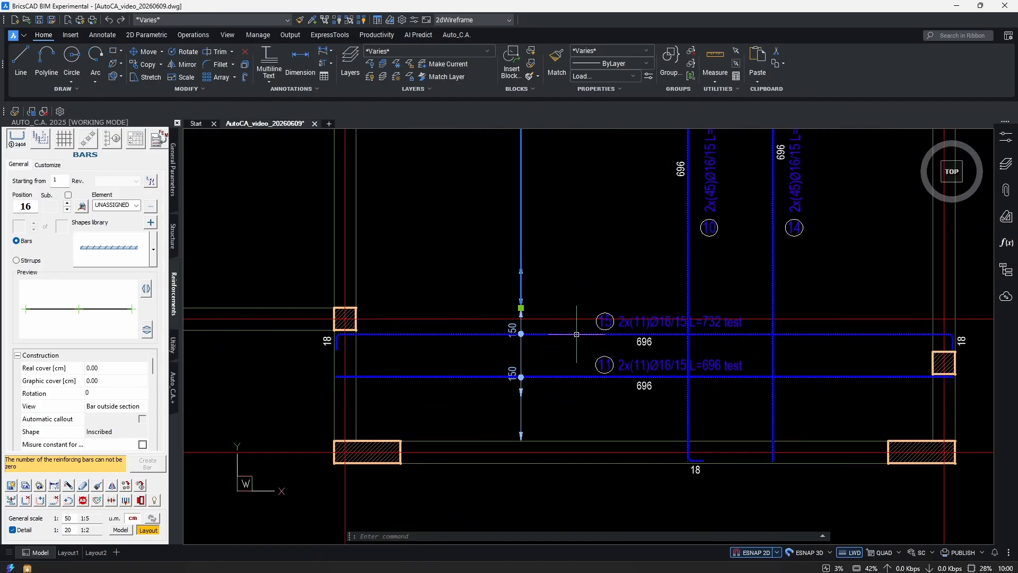
pyautogui.press('Escape')
pyautogui.scroll(-1, 547, 347)
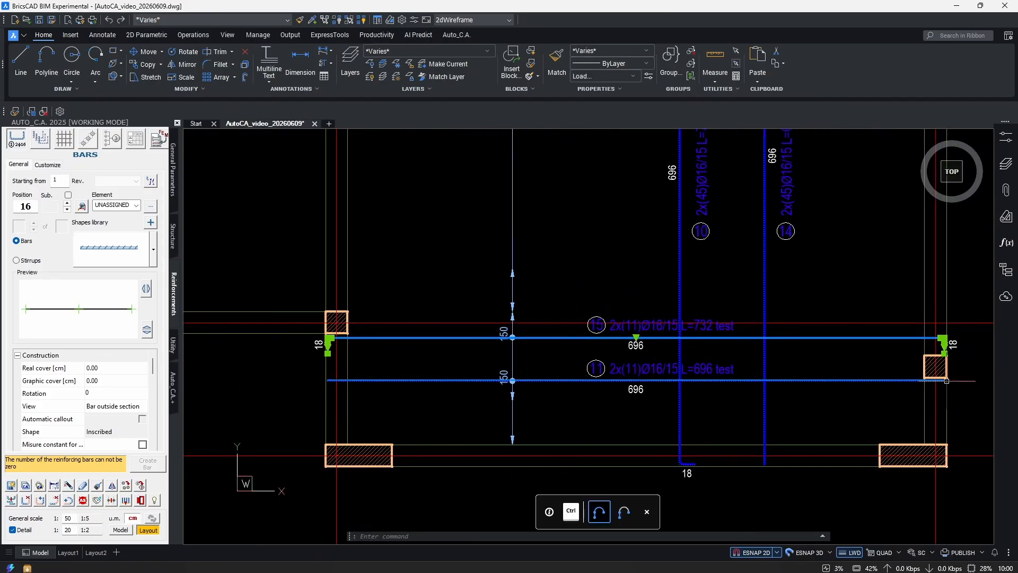
pyautogui.moveTo(622, 406); pyautogui.dragTo(600, 396, button='middle')
pyautogui.press('Escape')
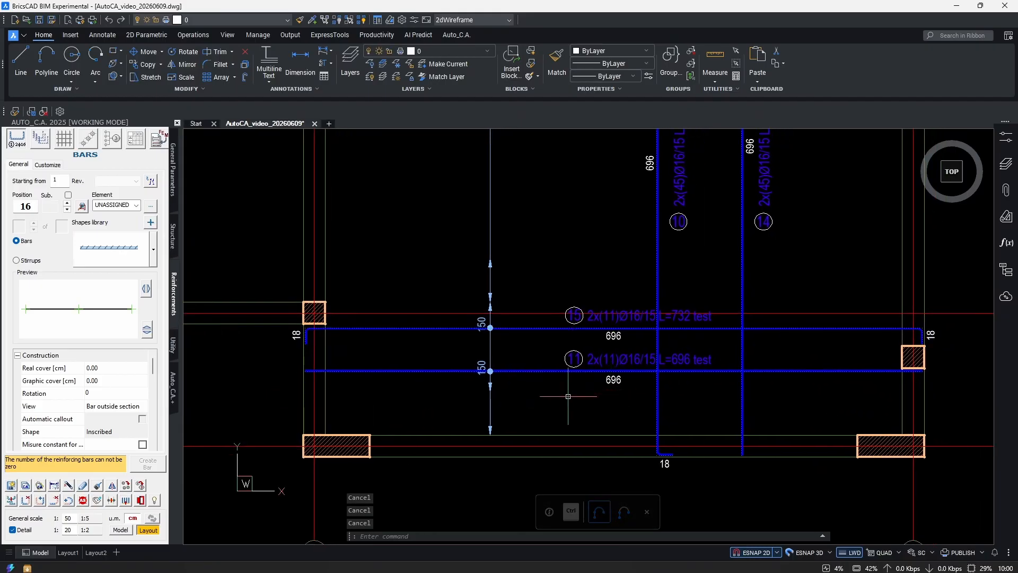
# - Move bar 15's distribution line beside bar 11's, toward axis B, so that it spans between axes 2 and 1
pyautogui.scroll(2, 490, 328)
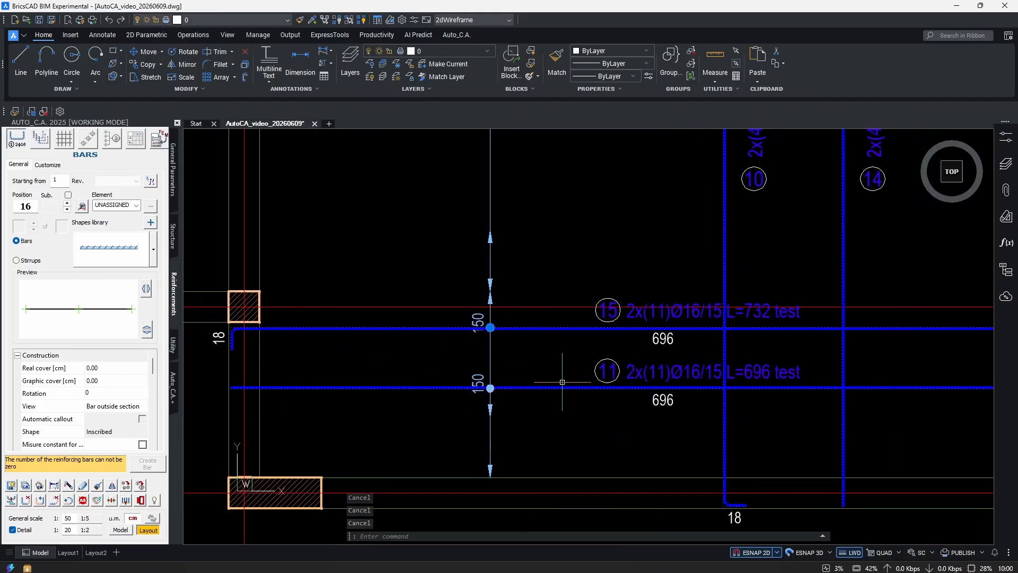
pyautogui.moveTo(431, 323); pyautogui.dragTo(439, 328, button='middle')
pyautogui.scroll(-3, 497, 478)
pyautogui.click(526, 339)
pyautogui.click(525, 347)
pyautogui.click(549, 349)
pyautogui.press('Escape')
pyautogui.scroll(3, 551, 391)
pyautogui.click(536, 321)
pyautogui.scroll(-4, 547, 382)
pyautogui.press('Escape')
pyautogui.press('Escape')
pyautogui.scroll(2, 555, 397)
pyautogui.scroll(-3, 555, 398)
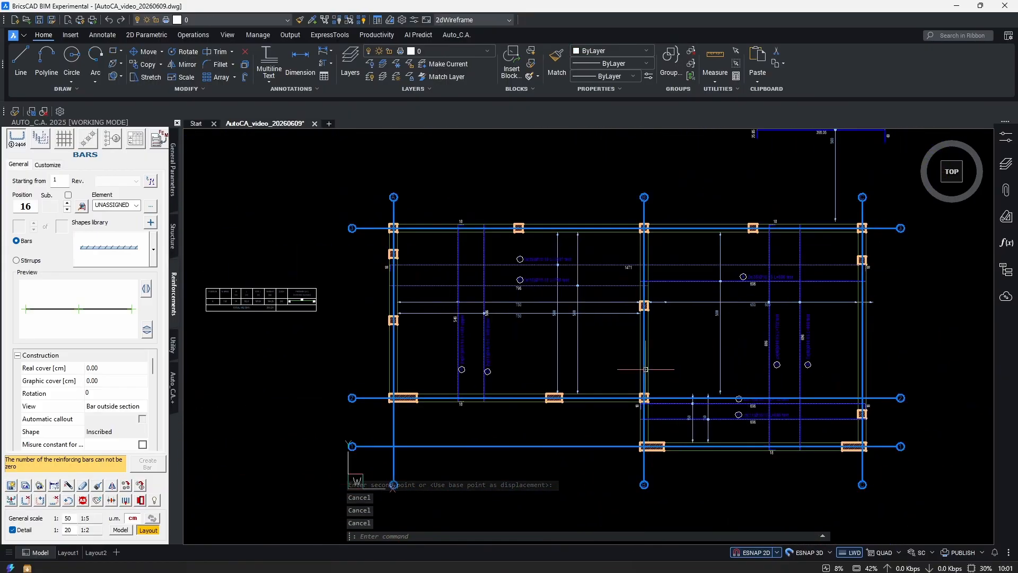
# - Highlight the straight horizontal bars 9 and 11 to examine the lower layer between axes B and C
pyautogui.scroll(2, 680, 369)
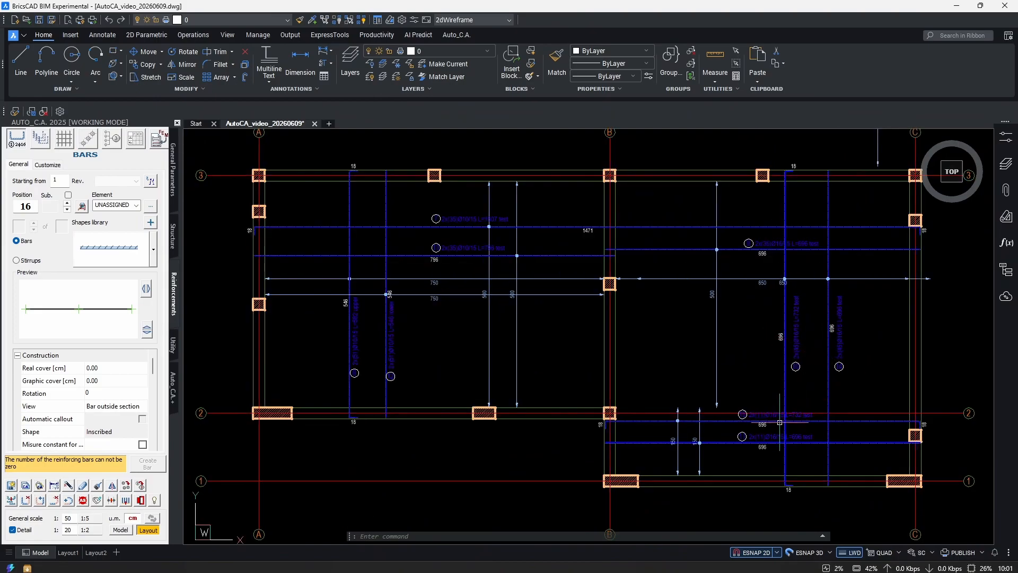
pyautogui.scroll(2, 646, 420)
pyautogui.scroll(-3, 646, 421)
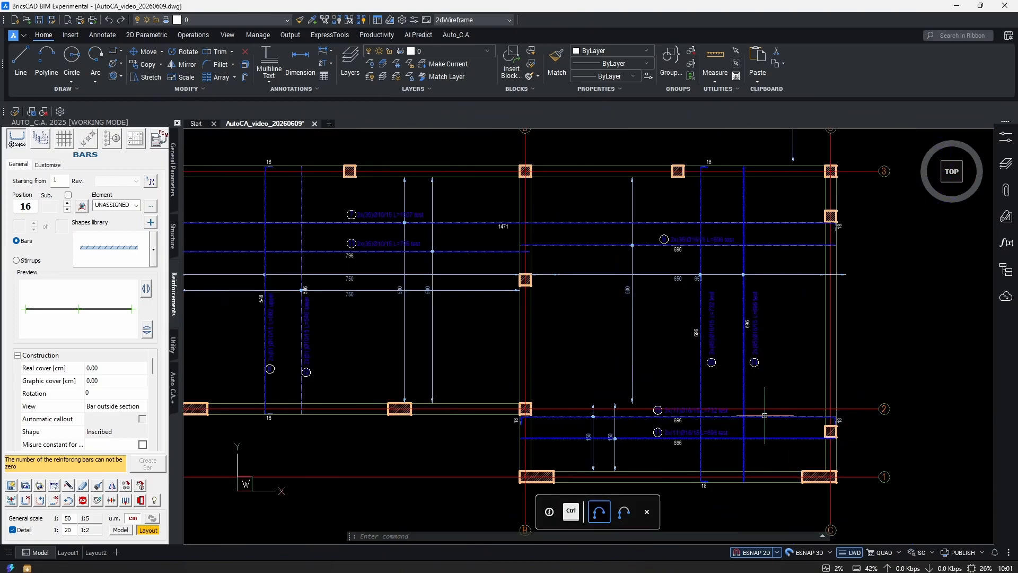
pyautogui.scroll(1, 775, 410)
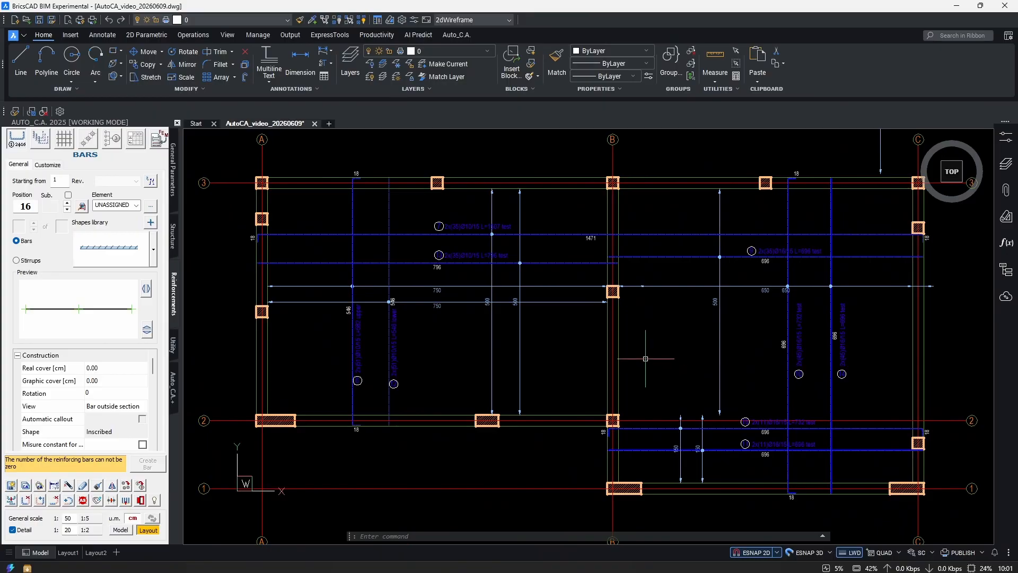
pyautogui.scroll(4, 821, 251)
pyautogui.scroll(-2, 876, 294)
pyautogui.moveTo(875, 294); pyautogui.dragTo(725, 327, button='middle')
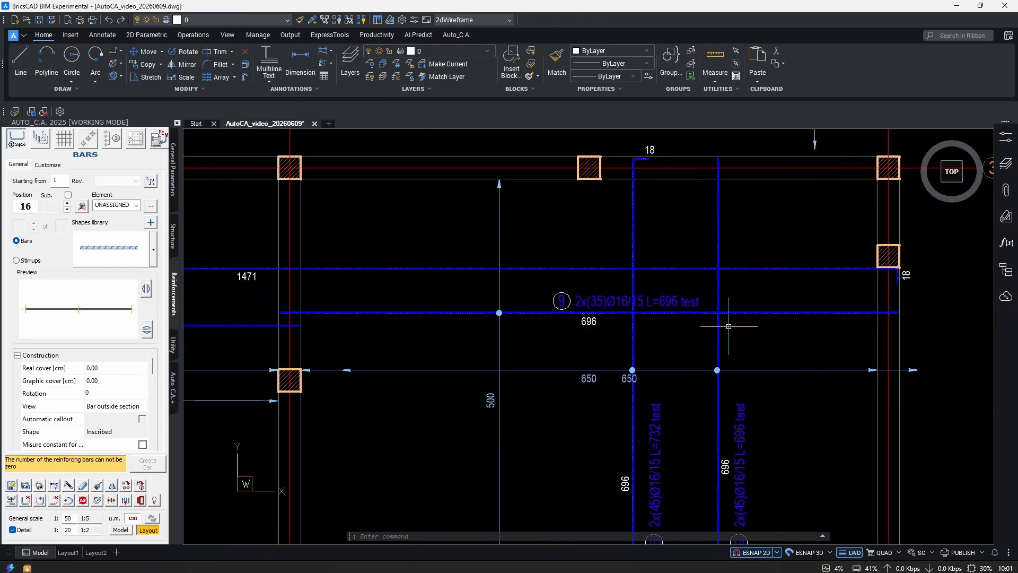
pyautogui.moveTo(791, 295); pyautogui.dragTo(766, 329)
pyautogui.scroll(-2, 765, 329)
pyautogui.moveTo(769, 503); pyautogui.dragTo(758, 524)
pyautogui.scroll(2, 758, 524)
pyautogui.moveTo(759, 524); pyautogui.dragTo(759, 388, button='middle')
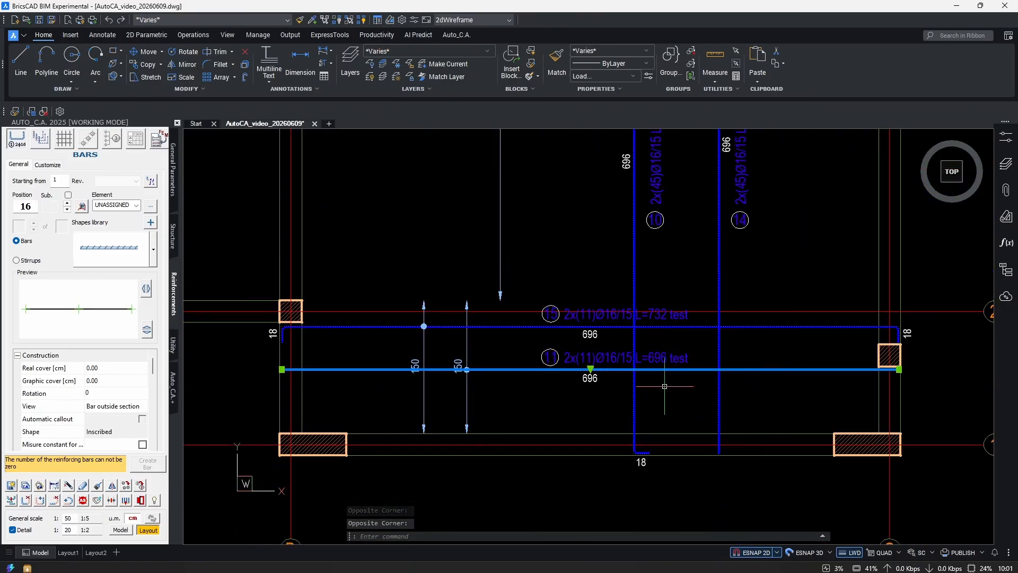
pyautogui.scroll(-4, 756, 403)
pyautogui.scroll(1, 754, 415)
pyautogui.press('Escape')
pyautogui.scroll(-1, 737, 395)
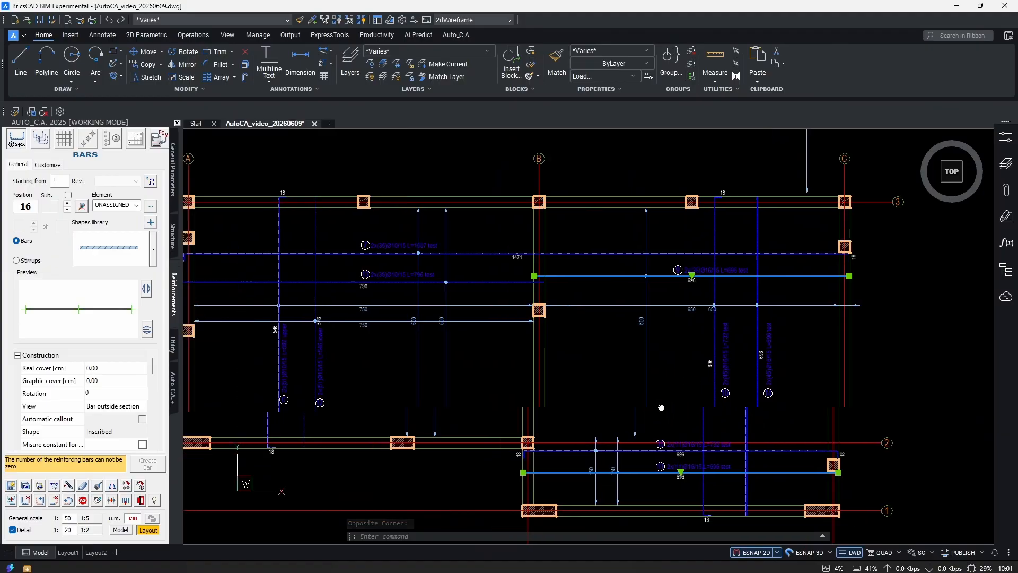
pyautogui.scroll(-1, 733, 370)
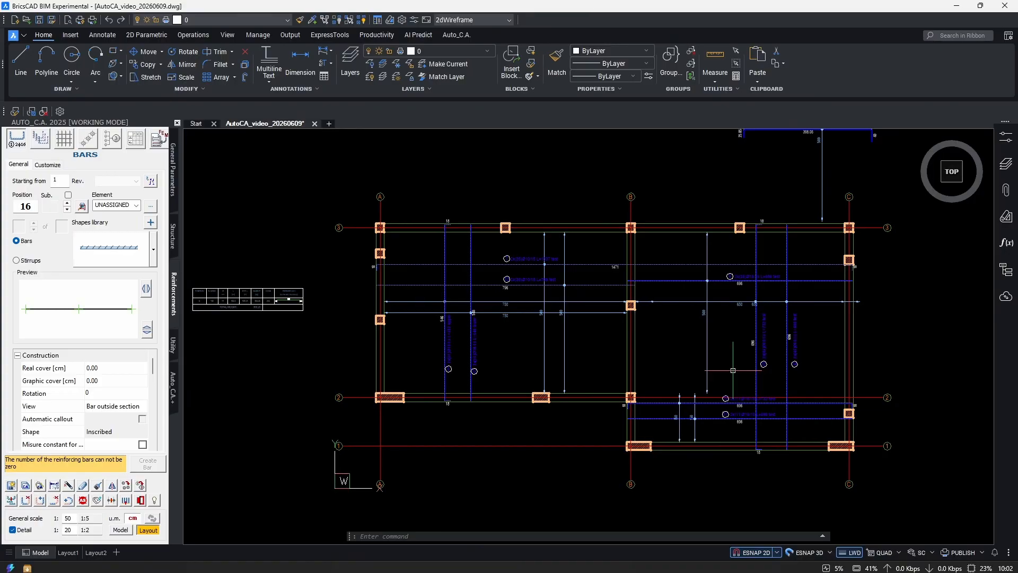
# - Highlight hooked horizontal bar 7 and vertical bar 8 to examine the upper bars between axes A and B
pyautogui.scroll(3, 733, 371)
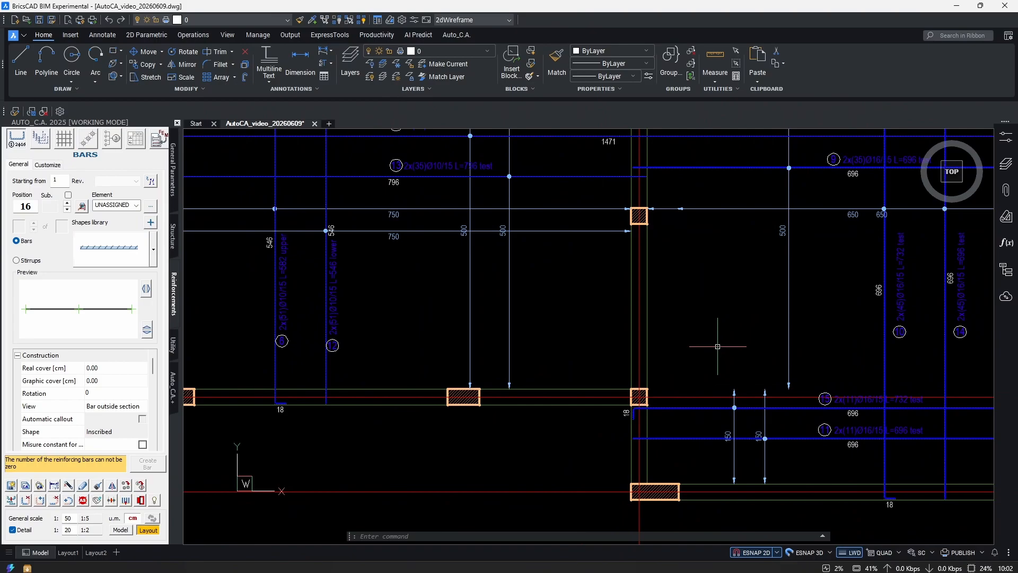
pyautogui.moveTo(576, 307); pyautogui.dragTo(648, 382, button='middle')
pyautogui.moveTo(409, 271); pyautogui.dragTo(515, 360, button='middle')
pyautogui.scroll(2, 455, 292)
pyautogui.scroll(1, 455, 293)
pyautogui.click(461, 302)
pyautogui.click(428, 327)
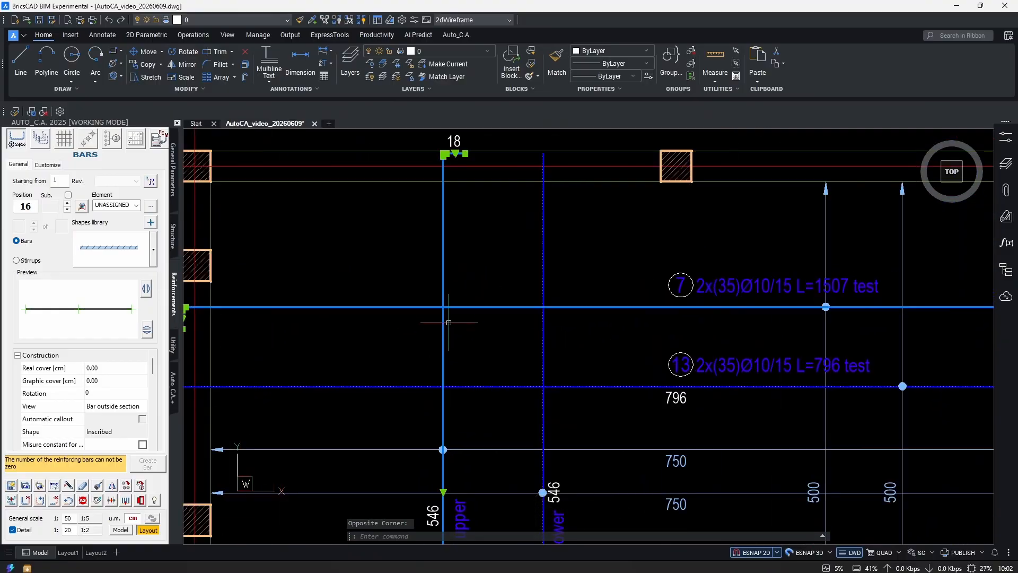
pyautogui.scroll(-1, 742, 310)
pyautogui.scroll(-5, 621, 355)
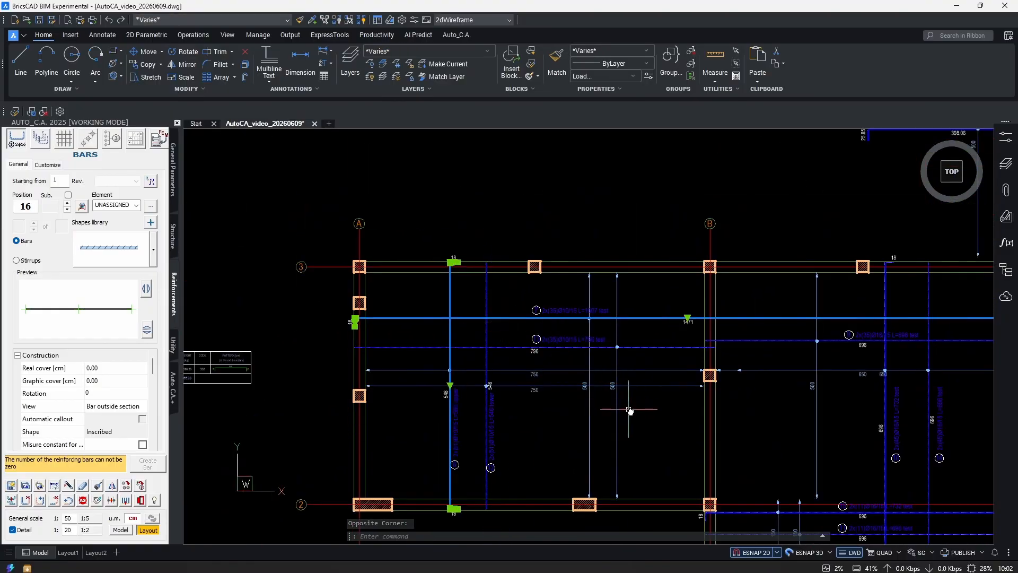
pyautogui.press('Escape')
# - Erase the leftover bar and its distribution line above axis 3 near axis C
pyautogui.scroll(1, 644, 327)
pyautogui.moveTo(709, 240); pyautogui.dragTo(641, 403, button='middle')
pyautogui.click(684, 254)
pyautogui.click(630, 308)
pyautogui.moveTo(619, 329); pyautogui.dragTo(647, 305, button='middle')
pyautogui.write('e')
pyautogui.press('Return')
pyautogui.moveTo(534, 468)
pyautogui.mouseDown(button='middle')
pyautogui.moveTo(692, 326)
pyautogui.moveTo(610, 329)
pyautogui.mouseUp(button='middle')
# - Start the MODIFYCA command on the whole slab plan and choose all steel elements for modification
pyautogui.write('md')
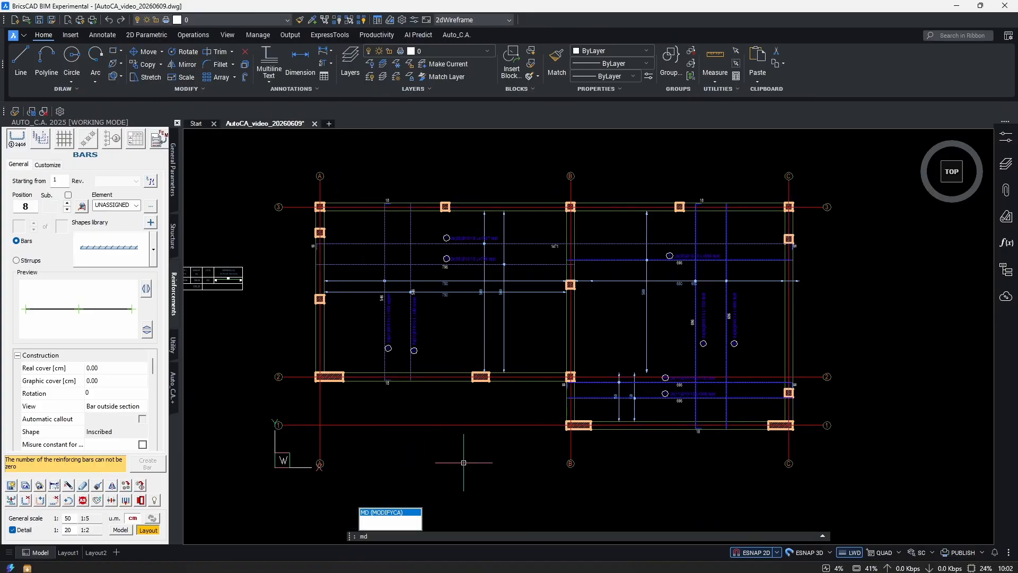
pyautogui.click(402, 513)
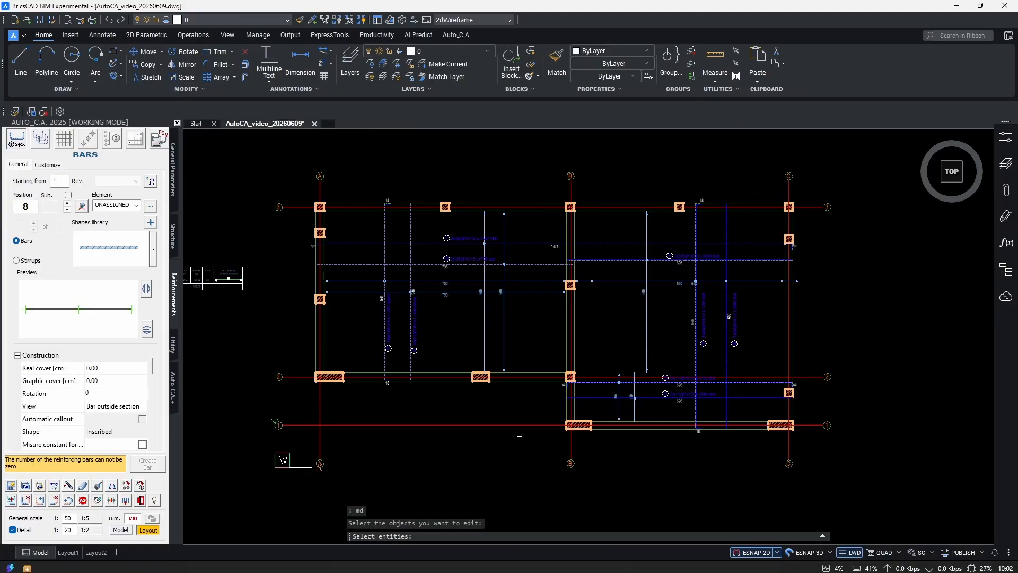
pyautogui.click(864, 175)
pyautogui.click(393, 473)
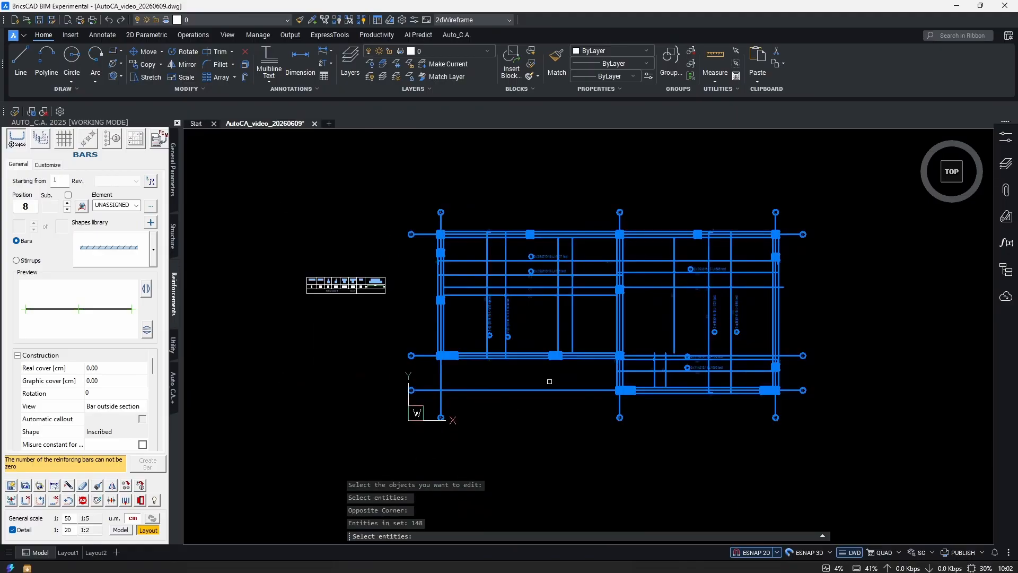
pyautogui.scroll(2, 558, 325)
pyautogui.scroll(-3, 636, 353)
pyautogui.press('Return')
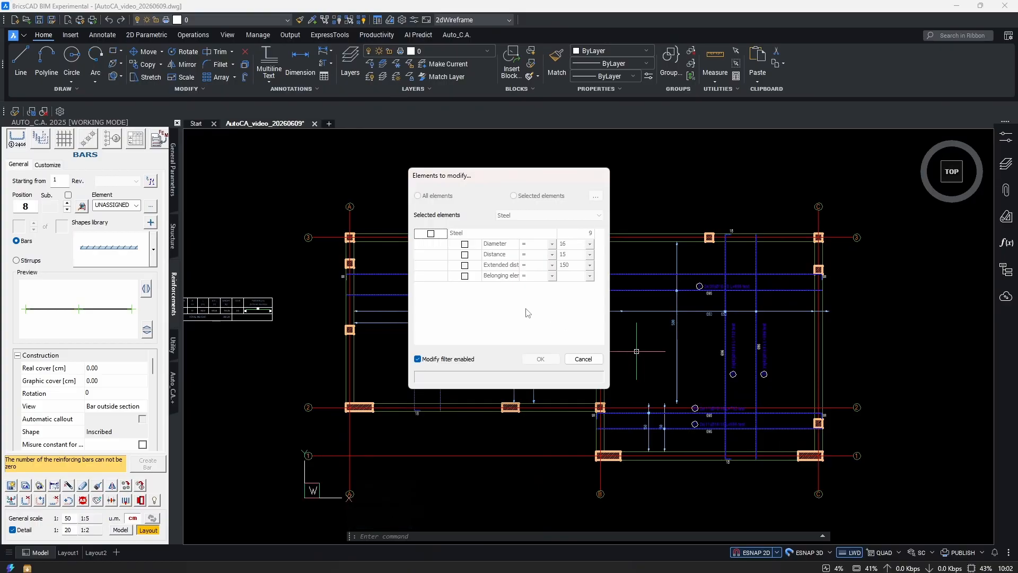
pyautogui.click(431, 234)
pyautogui.click(533, 361)
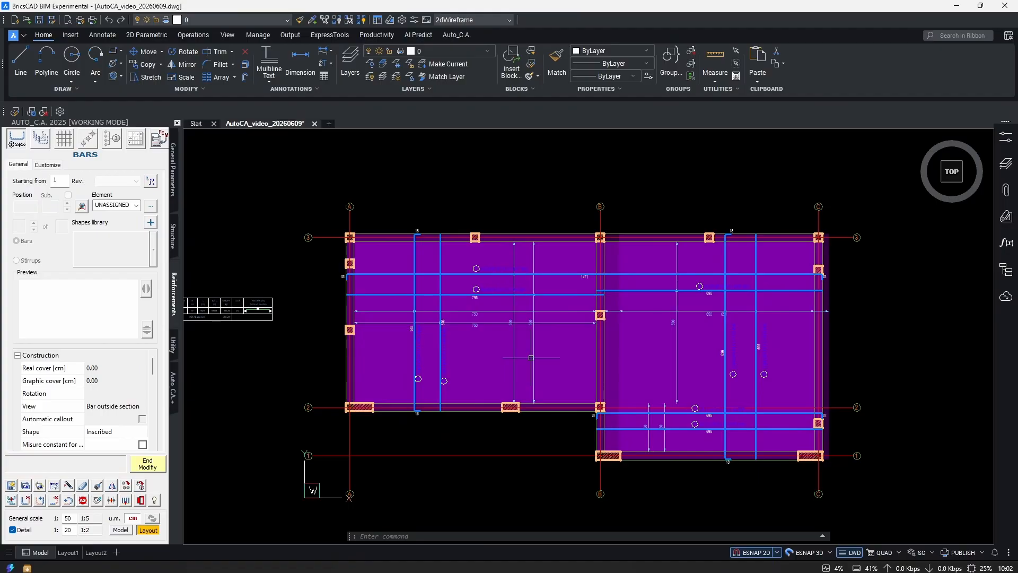
# - Set the diameter of all the slab bars being modified to 12 mm
pyautogui.scroll(2, 616, 392)
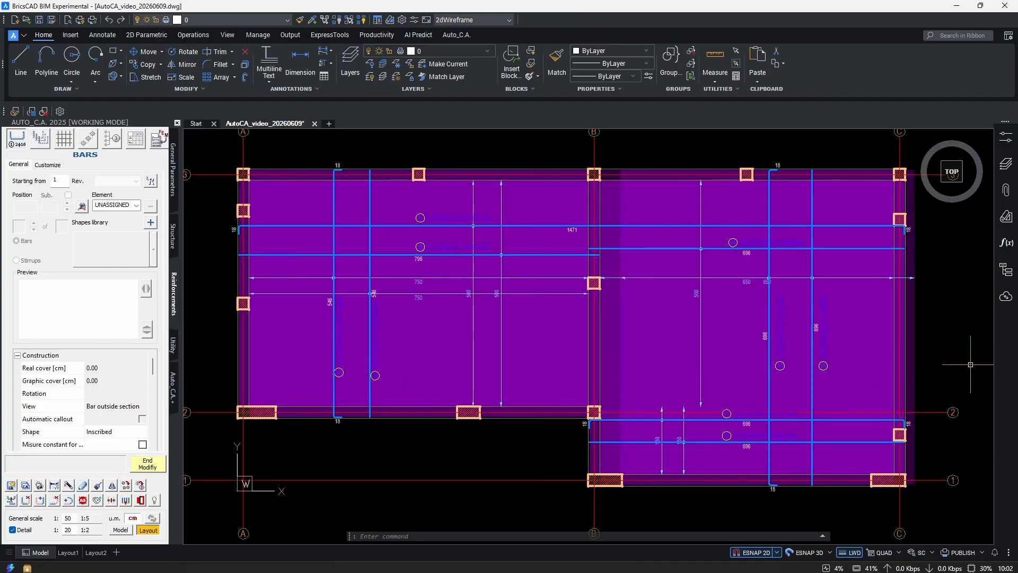
pyautogui.scroll(-2, 666, 392)
pyautogui.scroll(-5, 85, 414)
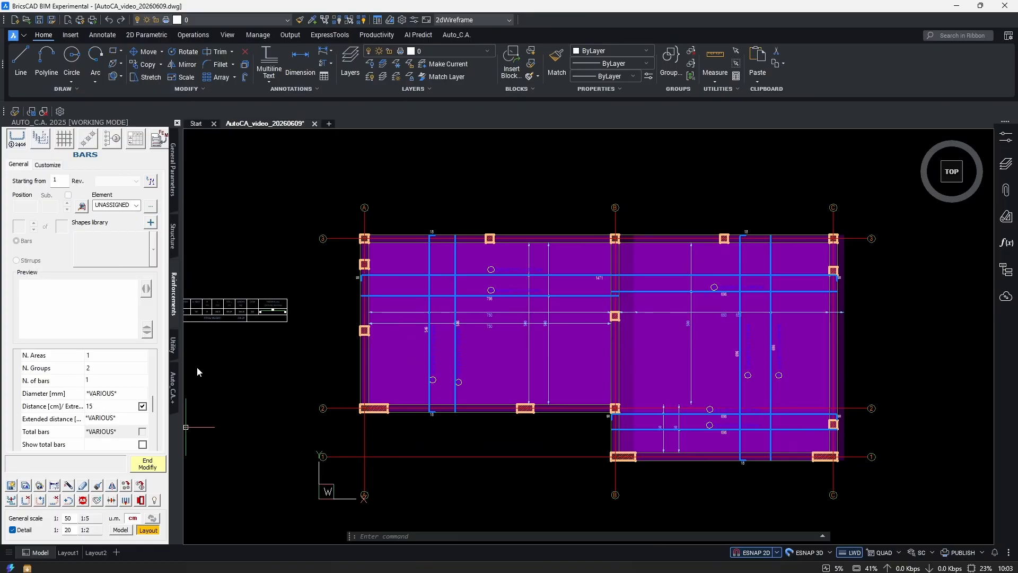
pyautogui.scroll(3, 498, 306)
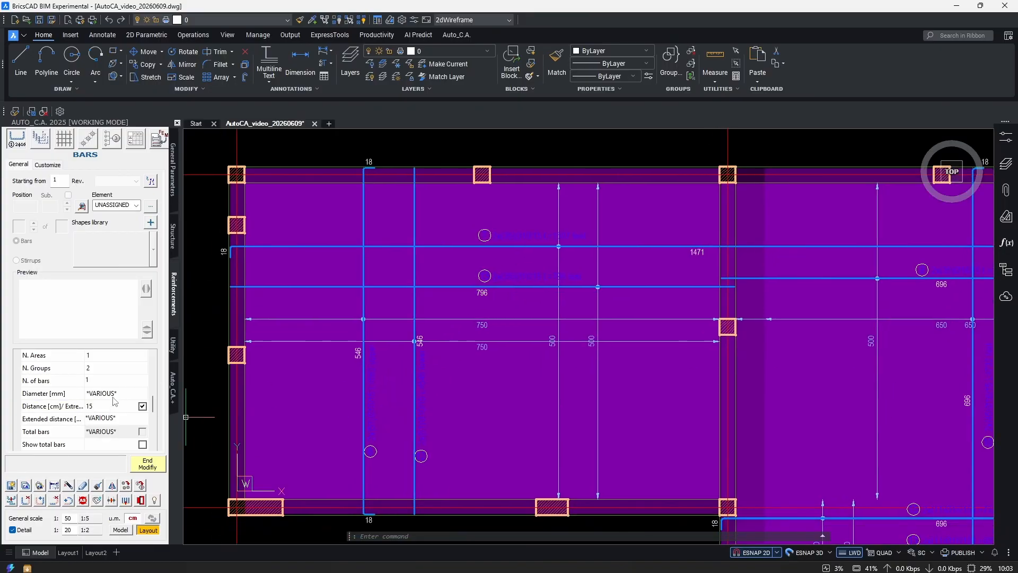
pyautogui.click(105, 394)
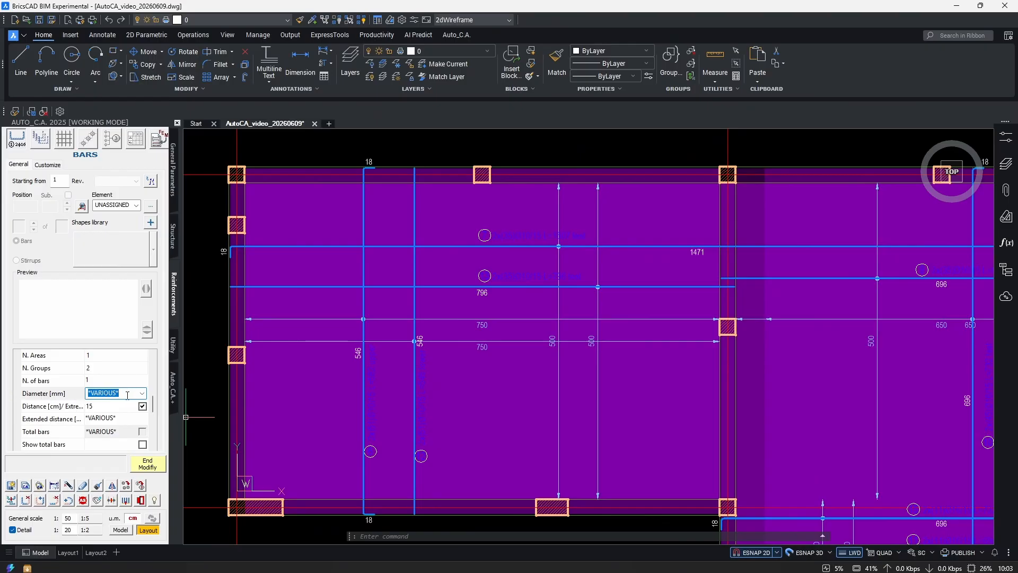
pyautogui.scroll(3, 365, 433)
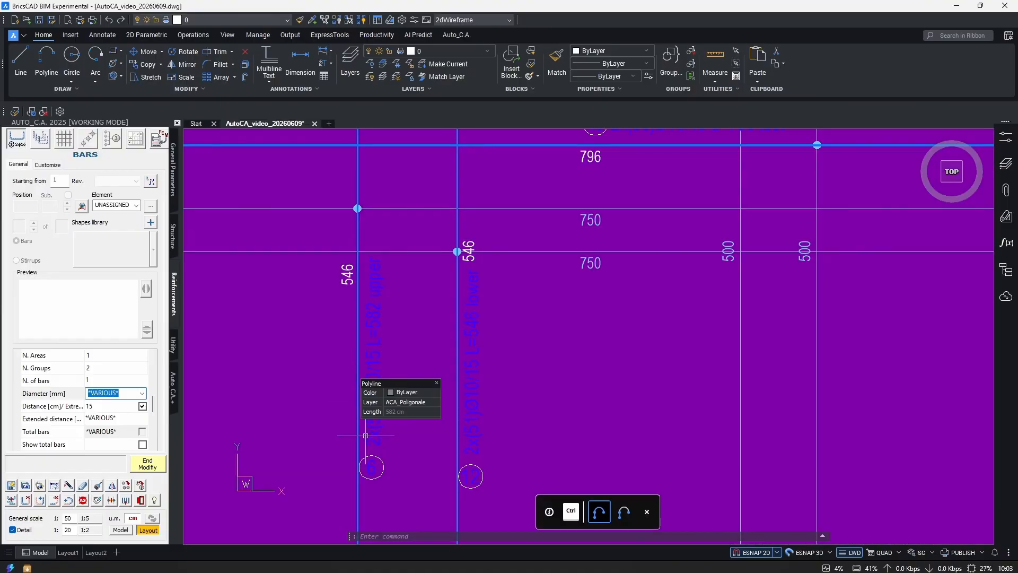
pyautogui.moveTo(488, 293); pyautogui.dragTo(343, 494, button='middle')
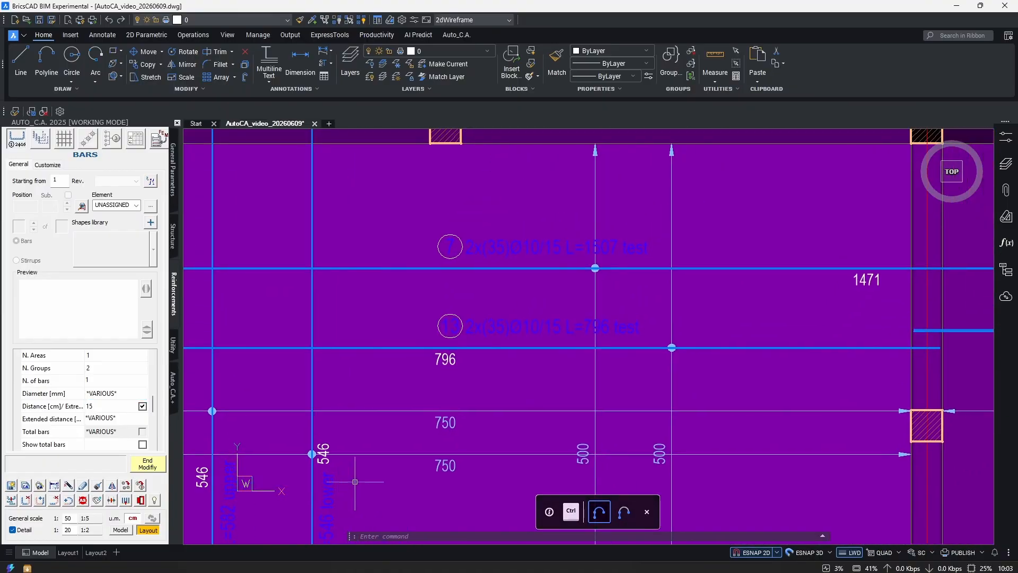
pyautogui.moveTo(781, 379); pyautogui.dragTo(318, 351, button='middle')
pyautogui.scroll(-1, 350, 339)
pyautogui.scroll(2, 589, 295)
pyautogui.moveTo(698, 356); pyautogui.dragTo(547, 262, button='middle')
pyautogui.scroll(-2, 548, 261)
pyautogui.scroll(1, 558, 389)
pyautogui.scroll(1, 572, 409)
pyautogui.moveTo(573, 409)
pyautogui.mouseDown(button='middle')
pyautogui.moveTo(600, 396)
pyautogui.moveTo(634, 330)
pyautogui.mouseUp(button='middle')
pyautogui.scroll(-3, 633, 330)
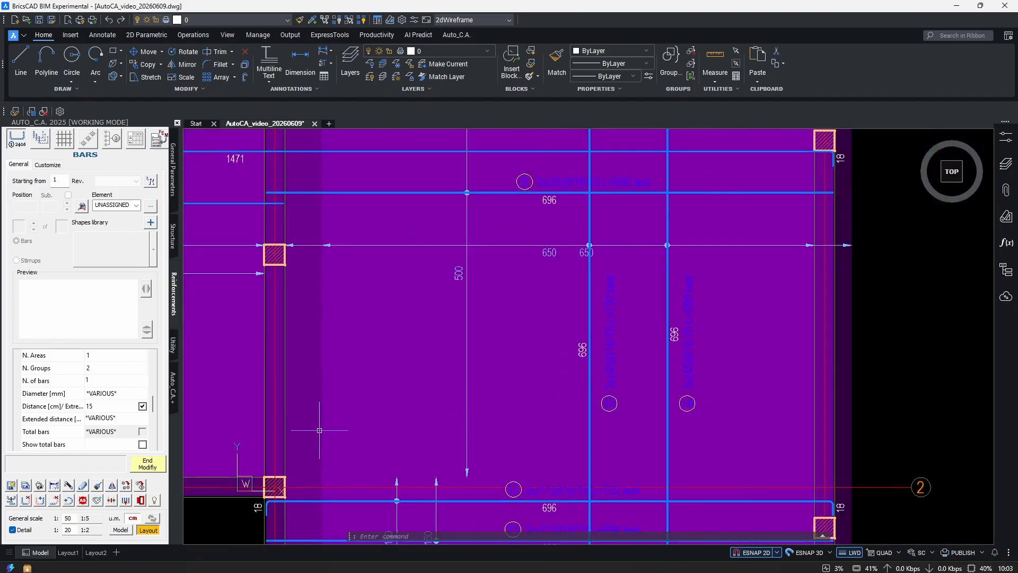
pyautogui.moveTo(332, 427); pyautogui.dragTo(584, 417, button='middle')
pyautogui.click(112, 394)
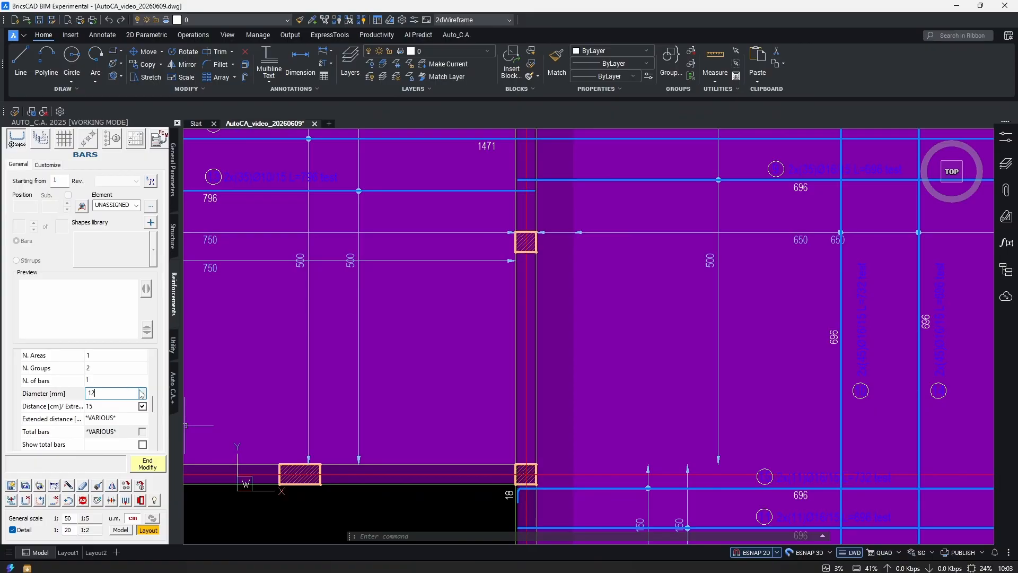
# - Apply the 12 mm diameter to all the slab bars, check their labels and end the modification
pyautogui.click(102, 382)
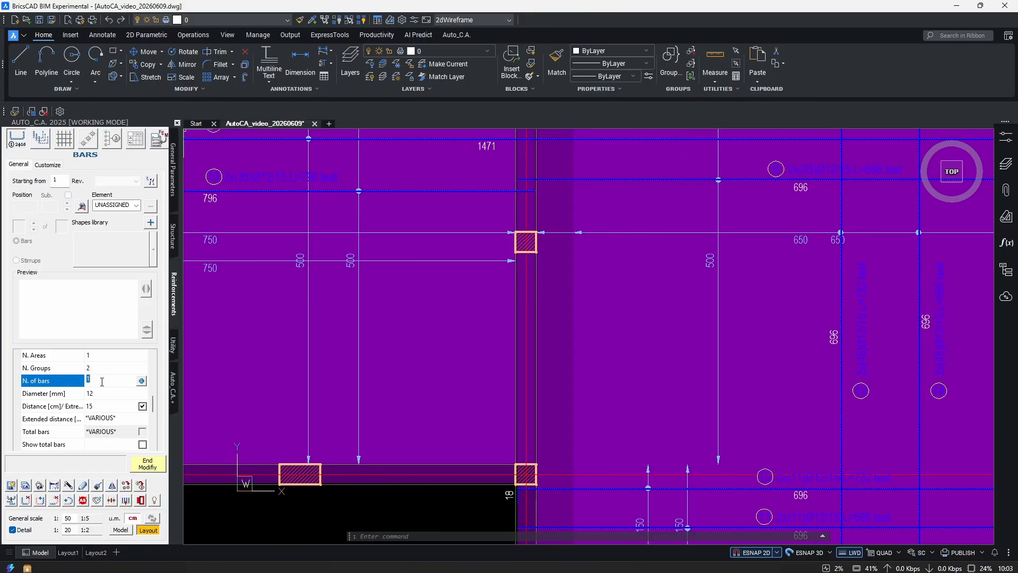
pyautogui.scroll(-1, 466, 368)
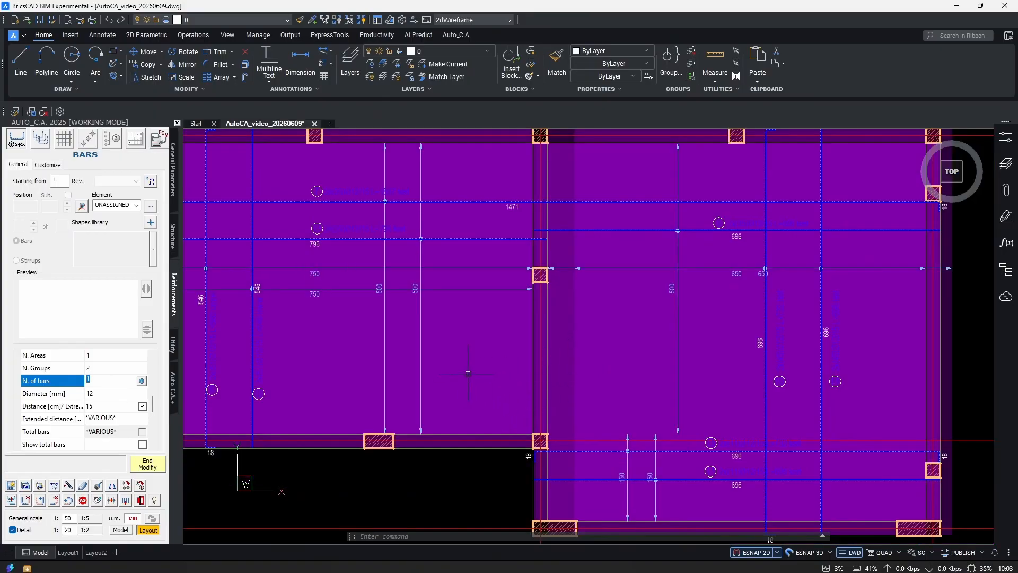
pyautogui.scroll(4, 466, 368)
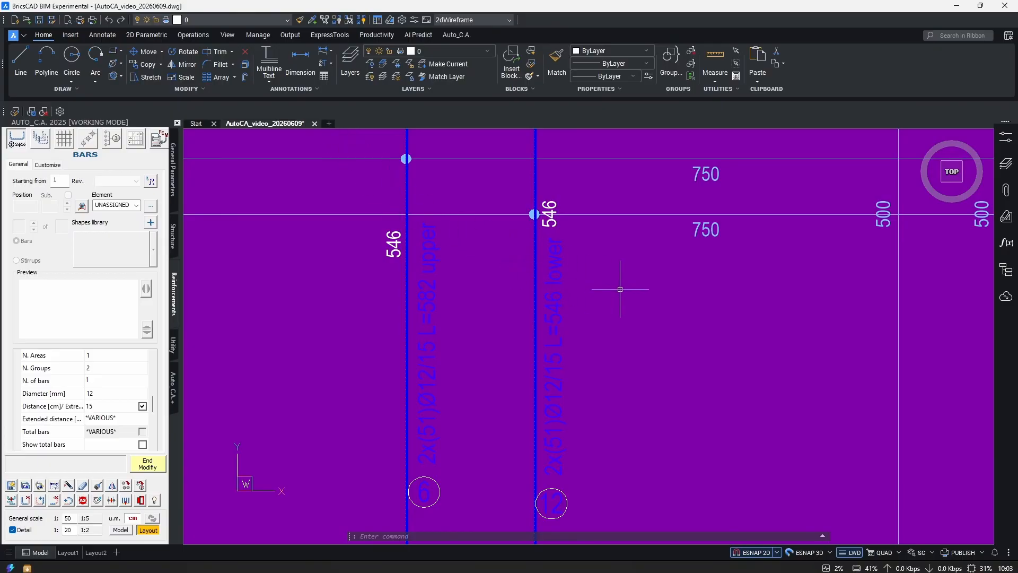
pyautogui.moveTo(619, 291); pyautogui.dragTo(435, 520, button='middle')
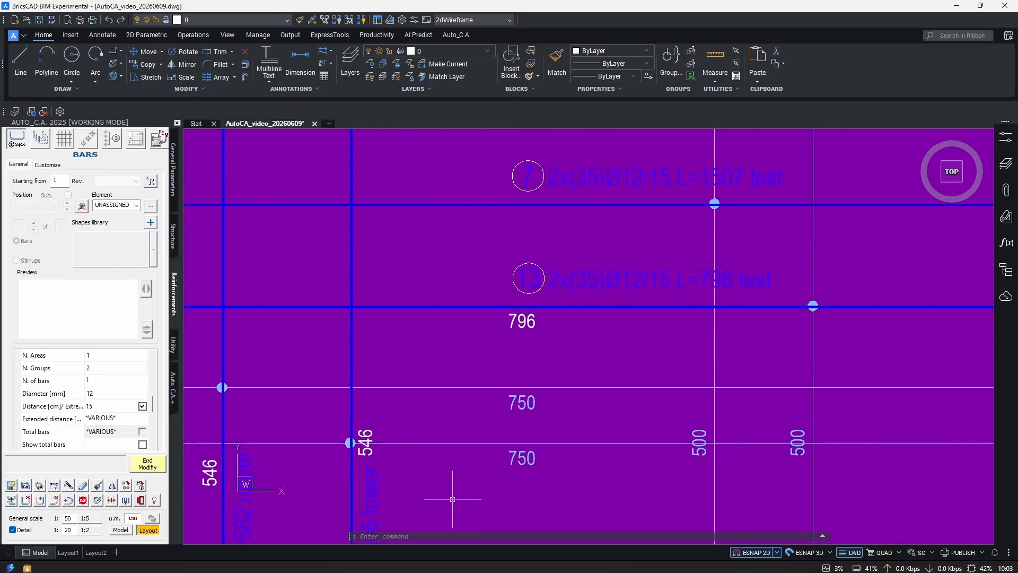
pyautogui.scroll(2, 543, 316)
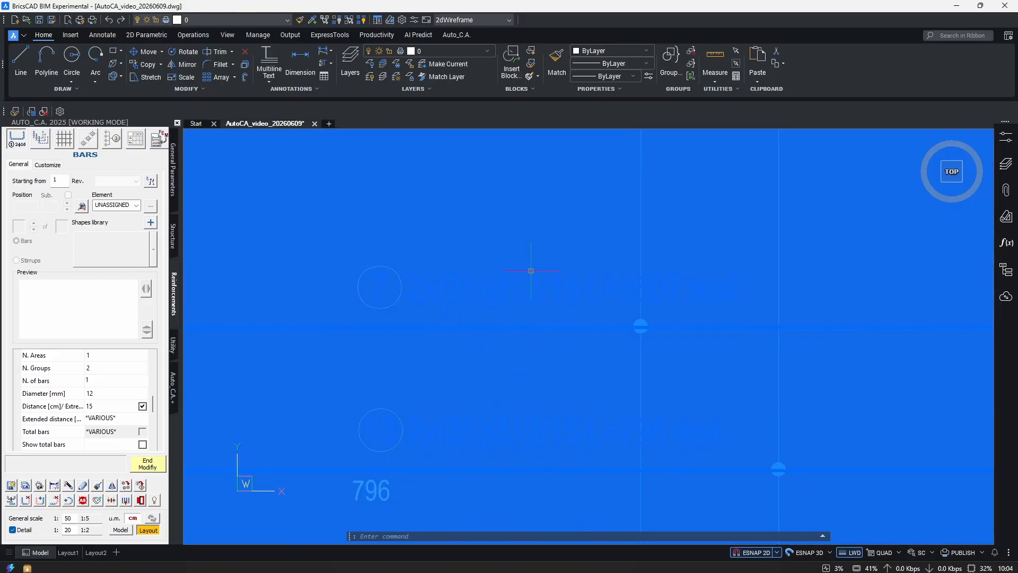
pyautogui.scroll(-10, 530, 285)
pyautogui.scroll(4, 559, 433)
pyautogui.scroll(-4, 559, 433)
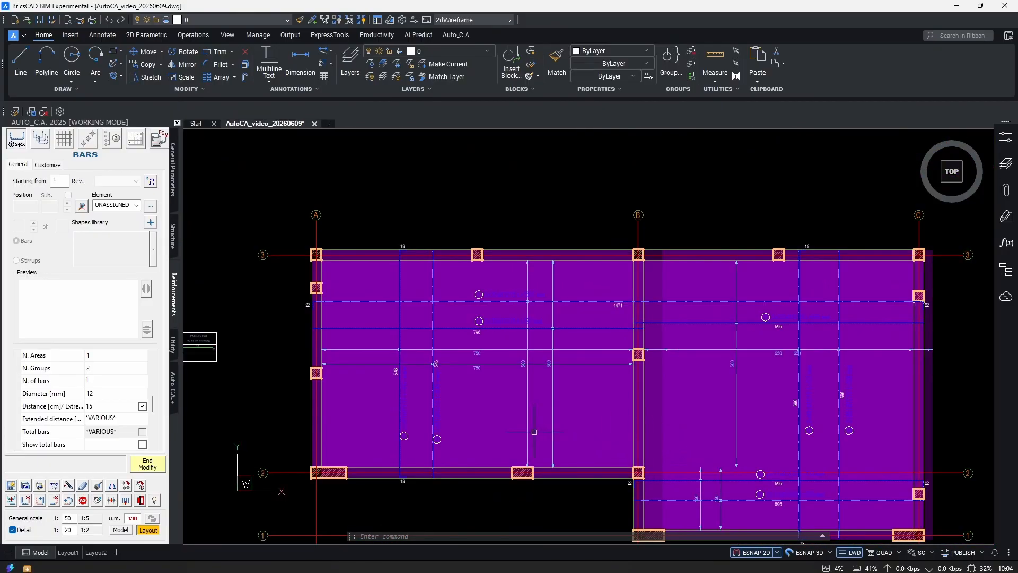
pyautogui.click(148, 464)
# - Move the lower distribution line between axes B and C so its end aligns with the beam face at axis B
pyautogui.moveTo(699, 365); pyautogui.dragTo(539, 347, button='middle')
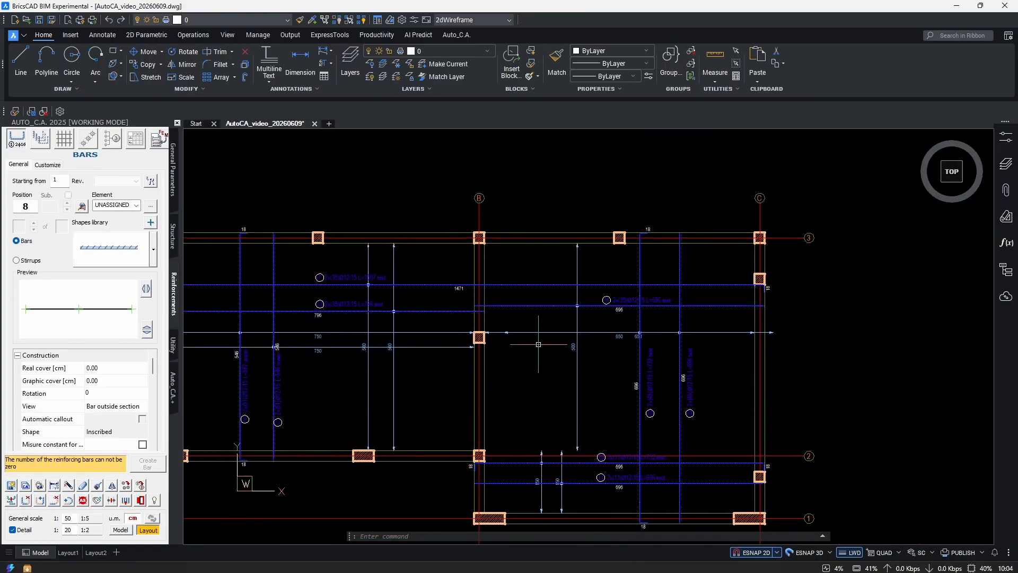
pyautogui.scroll(3, 539, 337)
pyautogui.click(539, 328)
pyautogui.click(735, 328)
pyautogui.click(702, 366)
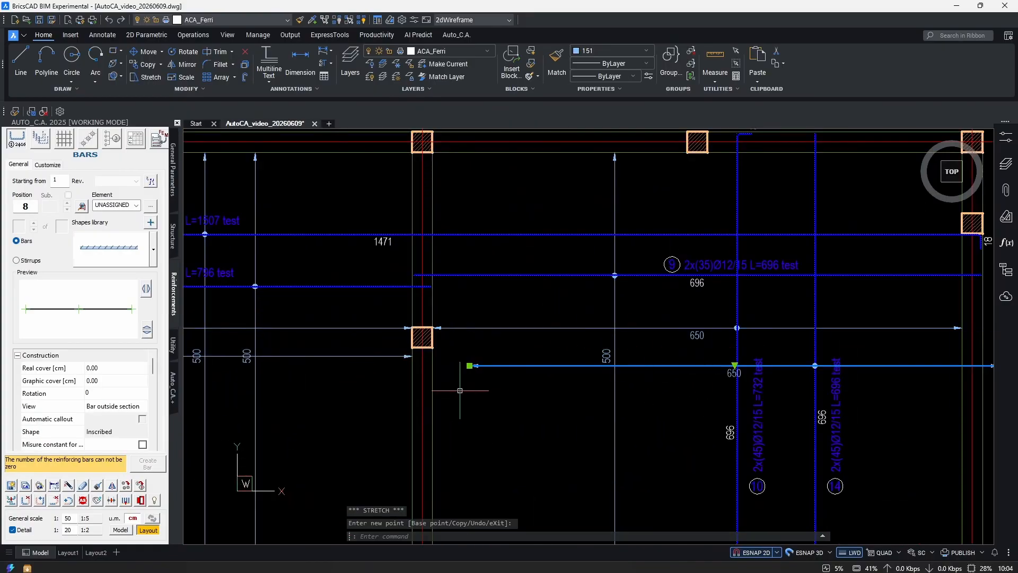
pyautogui.moveTo(460, 390); pyautogui.dragTo(496, 380, button='middle')
pyautogui.write('m')
pyautogui.press('Return')
pyautogui.scroll(1, 498, 367)
pyautogui.click(507, 350)
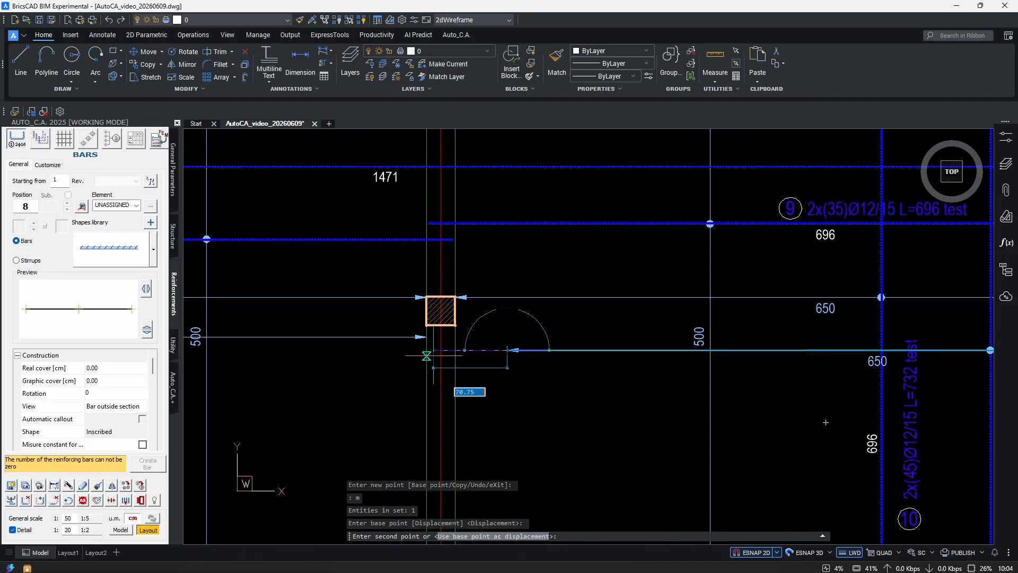
pyautogui.scroll(1, 430, 354)
pyautogui.click(466, 348)
pyautogui.scroll(-4, 478, 286)
pyautogui.press('Escape')
pyautogui.press('Escape')
pyautogui.press('Escape')
pyautogui.moveTo(556, 361); pyautogui.dragTo(654, 348, button='middle')
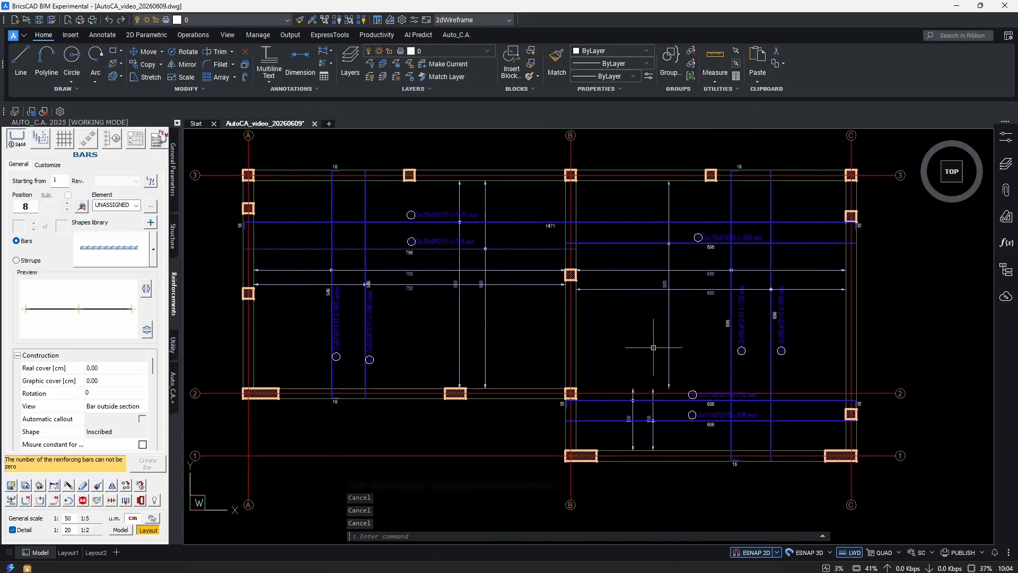
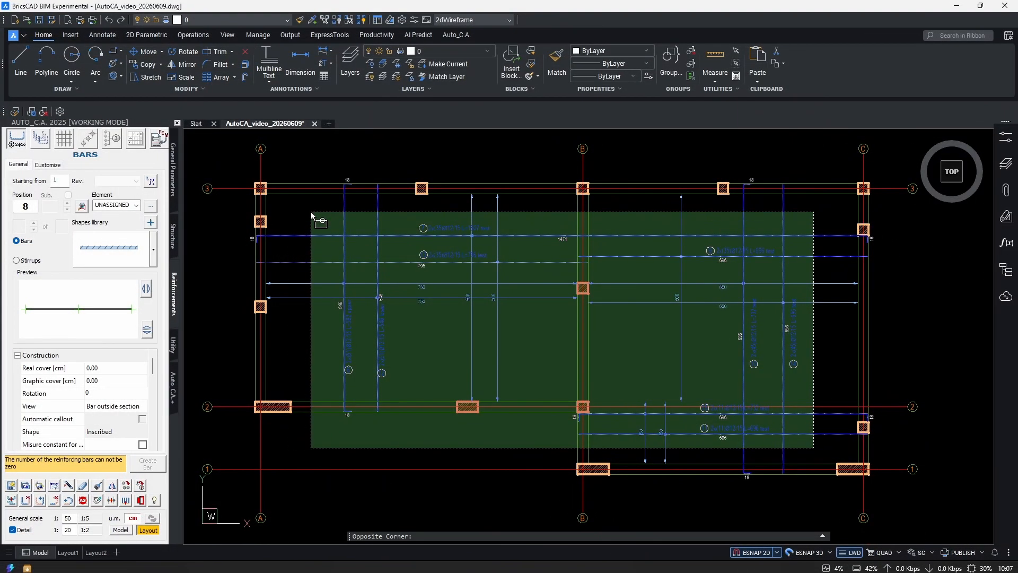
# - Open all the slab bars for joint modification, review their shared parameters and end the modification
pyautogui.click(313, 212)
pyautogui.rightClick(638, 335)
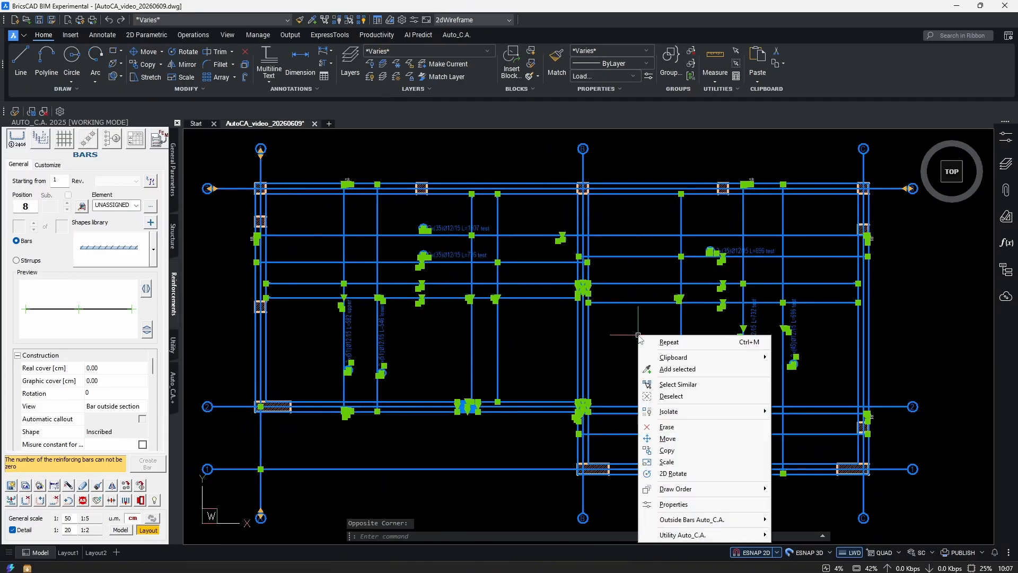
pyautogui.moveTo(690, 519)
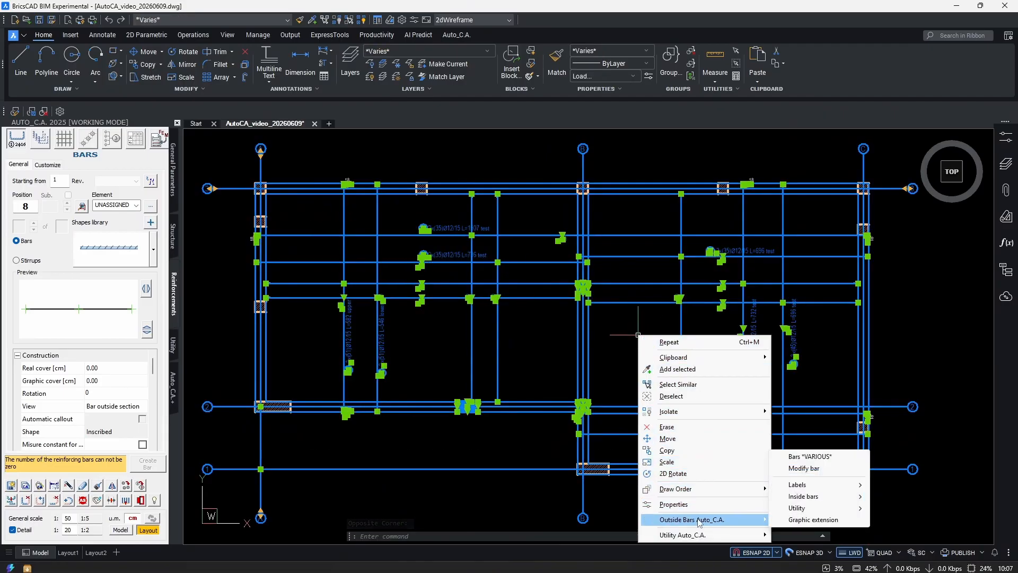
pyautogui.click(822, 468)
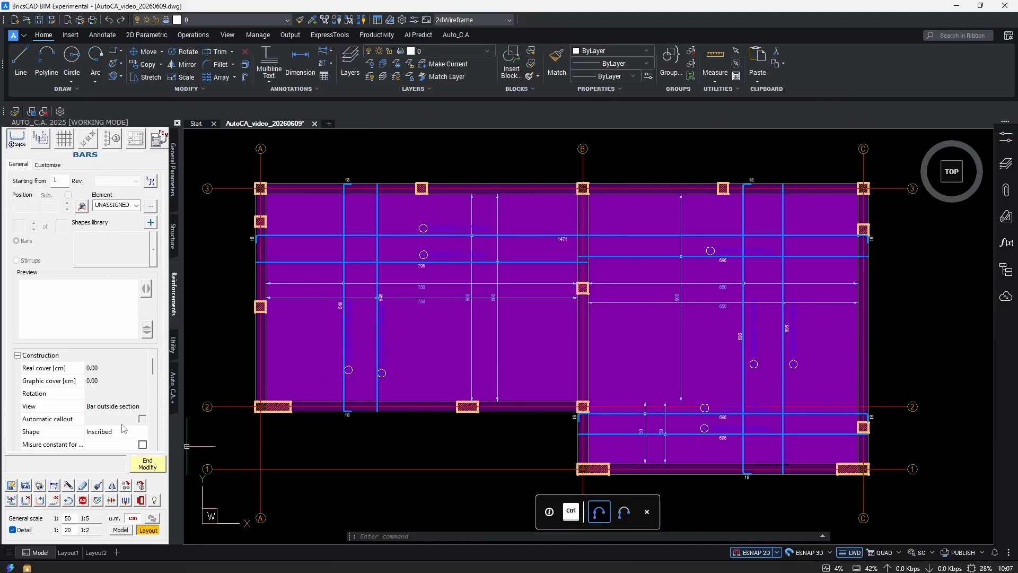
pyautogui.scroll(-5, 133, 445)
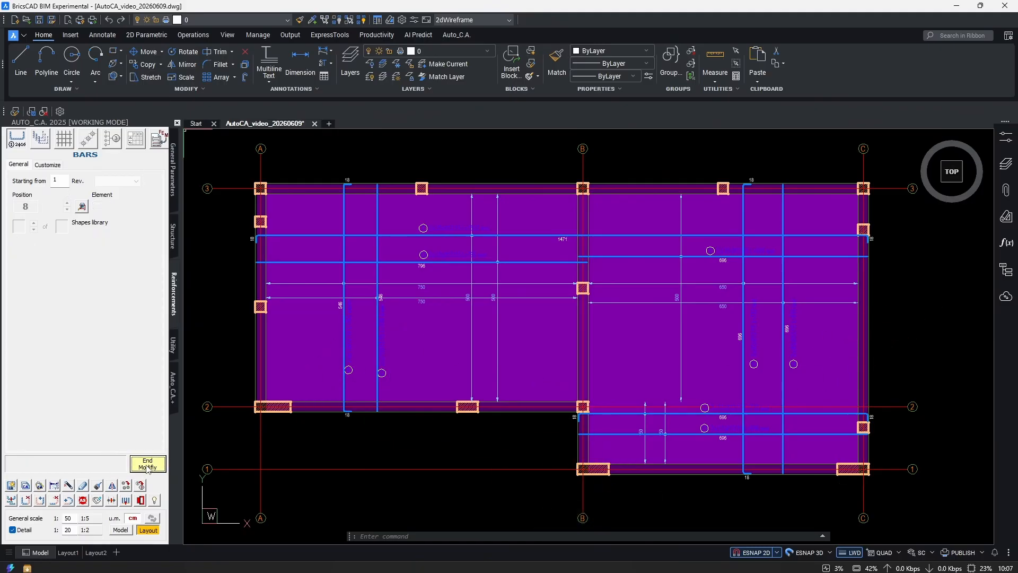
pyautogui.click(148, 469)
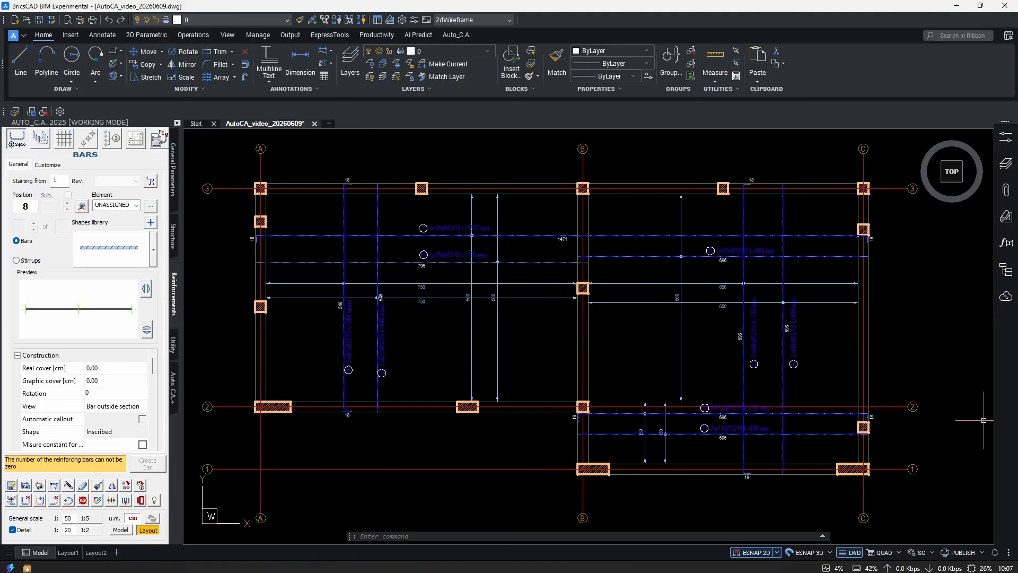
# - Erase the outdated bar schedule table beside the slab plan
pyautogui.scroll(-4, 483, 398)
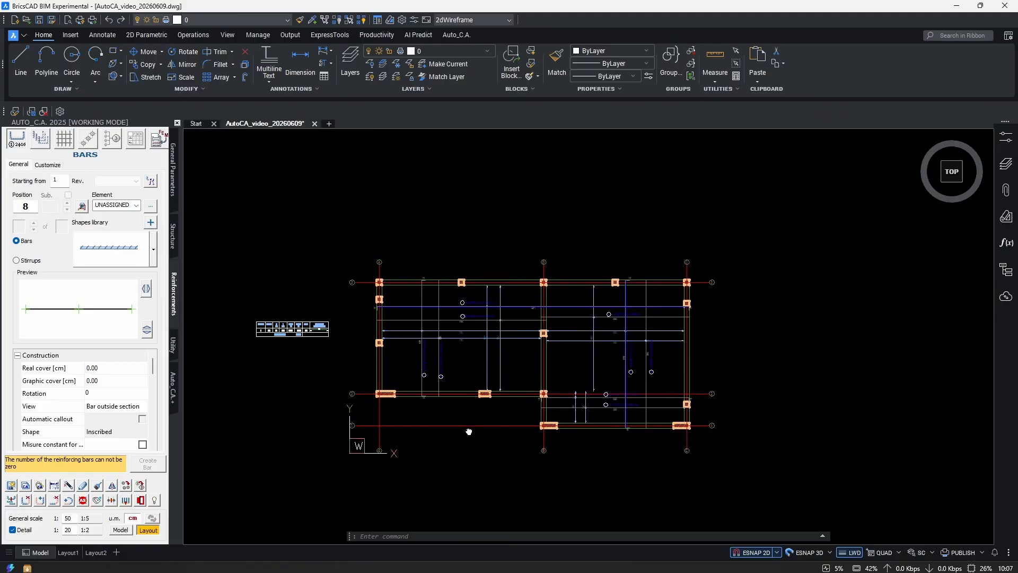
pyautogui.scroll(3, 375, 319)
pyautogui.click(438, 228)
pyautogui.click(313, 354)
pyautogui.moveTo(351, 368); pyautogui.dragTo(370, 371, button='middle')
pyautogui.scroll(2, 382, 318)
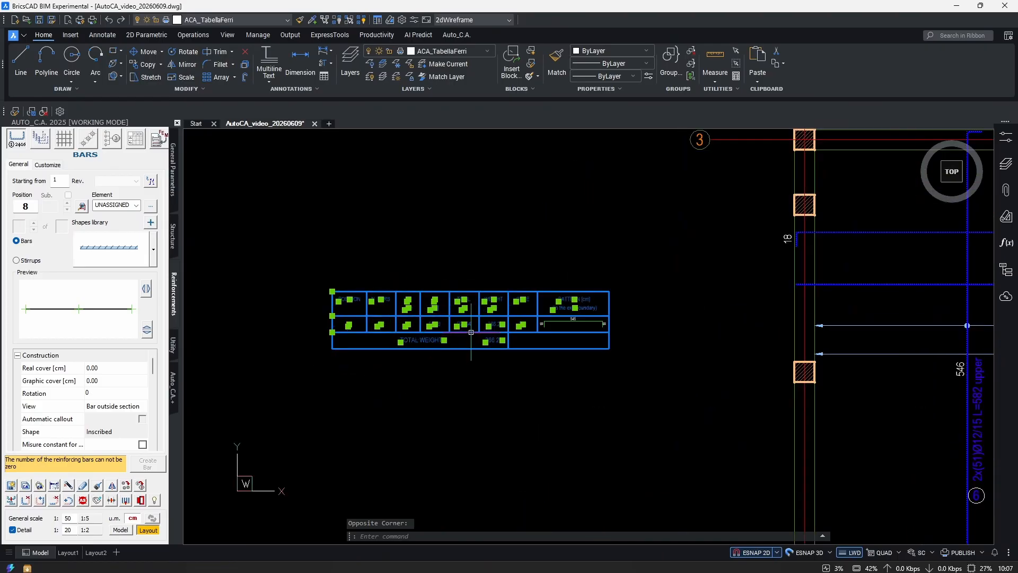
pyautogui.scroll(1, 462, 318)
pyautogui.scroll(-3, 498, 352)
pyautogui.moveTo(744, 363); pyautogui.dragTo(490, 346, button='middle')
pyautogui.moveTo(774, 393); pyautogui.dragTo(577, 349, button='middle')
pyautogui.moveTo(329, 330); pyautogui.dragTo(831, 381, button='middle')
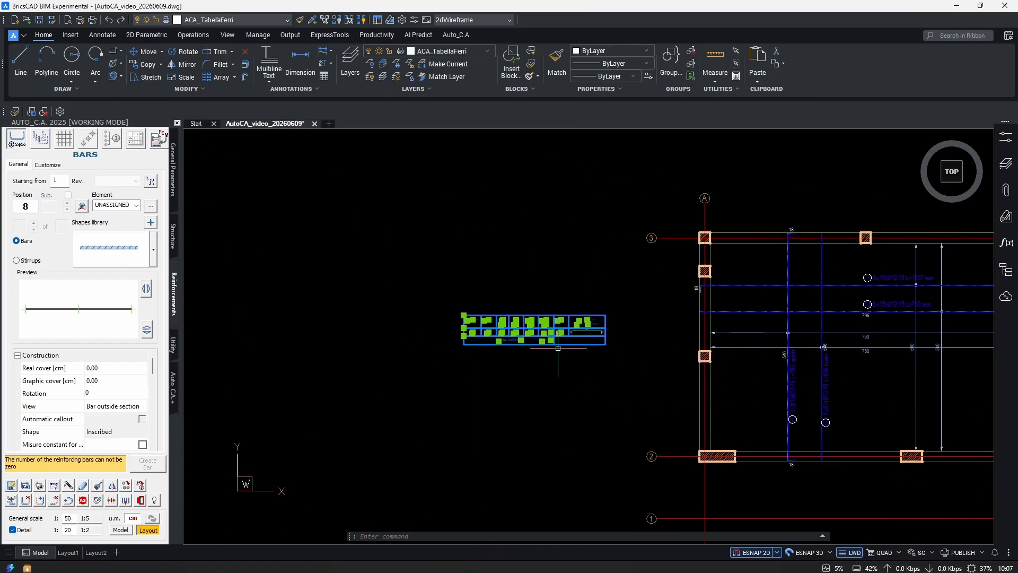
pyautogui.scroll(3, 531, 320)
pyautogui.press('Delete')
# - Erase the hooked bar pattern sketch left over from the deleted schedule
pyautogui.click(763, 280)
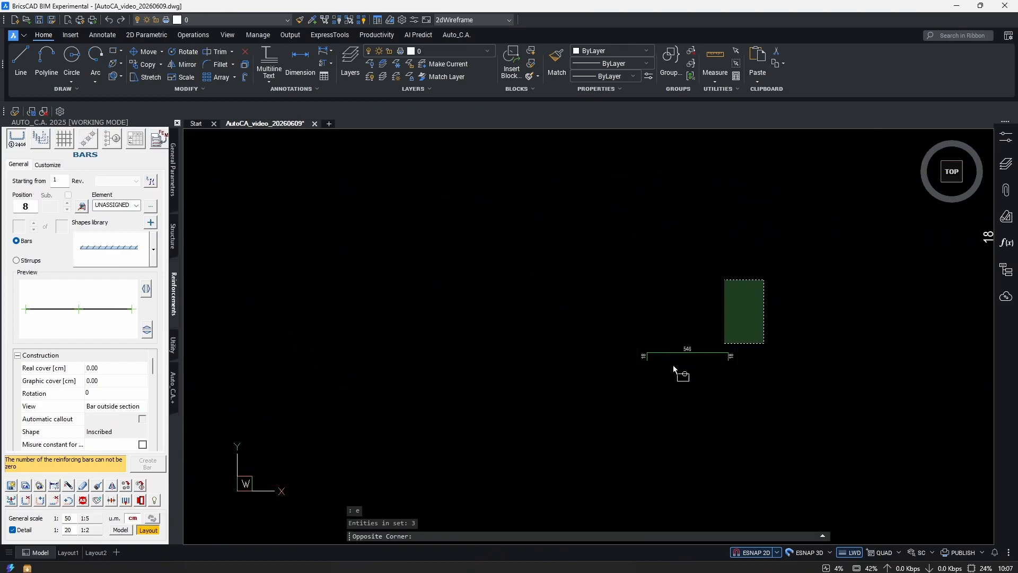
pyautogui.click(589, 371)
pyautogui.press('Delete')
# - Create an Auto_C.A. type bar schedule of all bars in the drawing and place it beside the slab plan
pyautogui.click(135, 140)
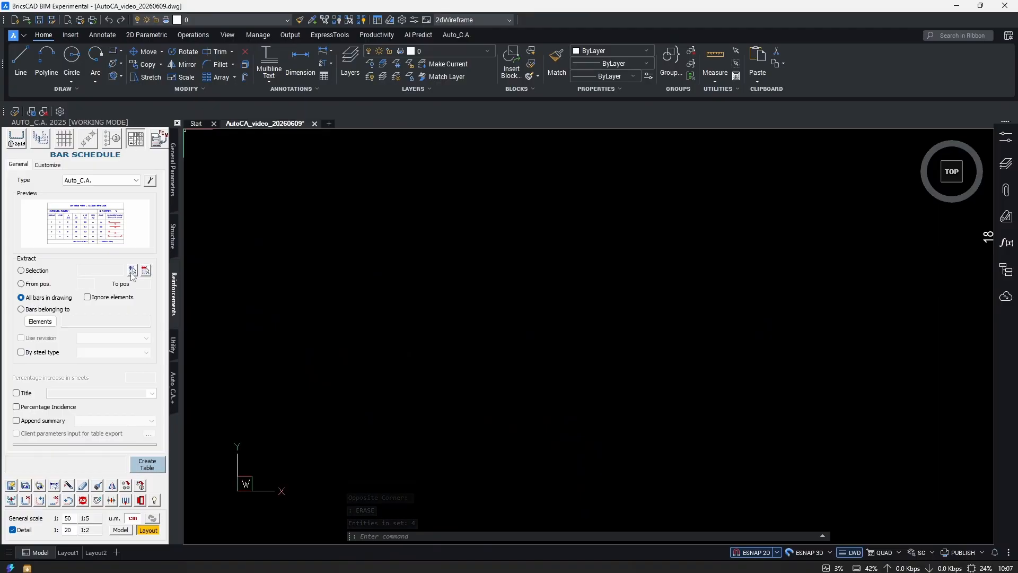
pyautogui.click(147, 464)
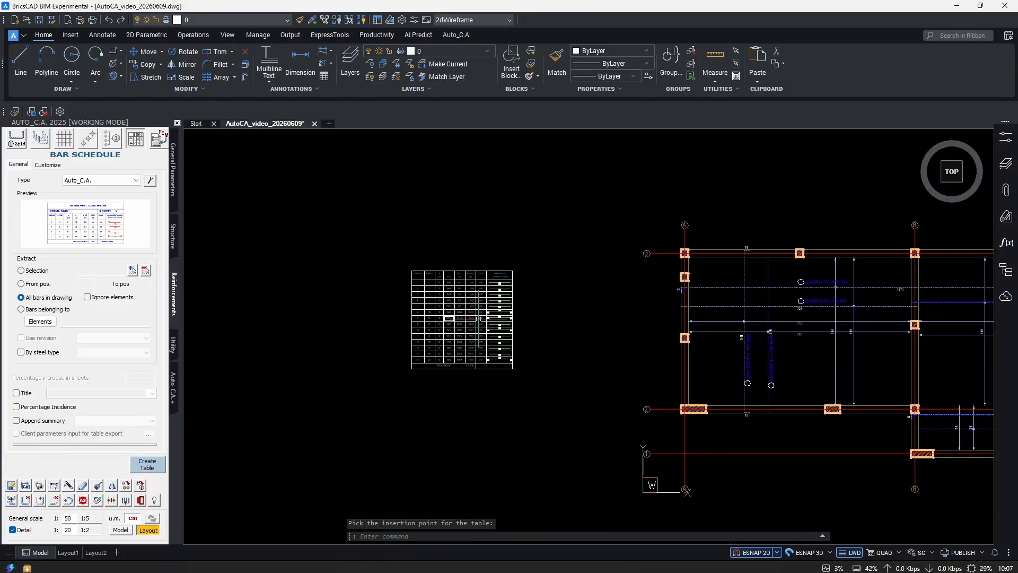
# - Examine the new bar schedule's positions, bar counts, lengths, weights, shape patterns and total weight
pyautogui.scroll(6, 453, 334)
pyautogui.scroll(-2, 466, 419)
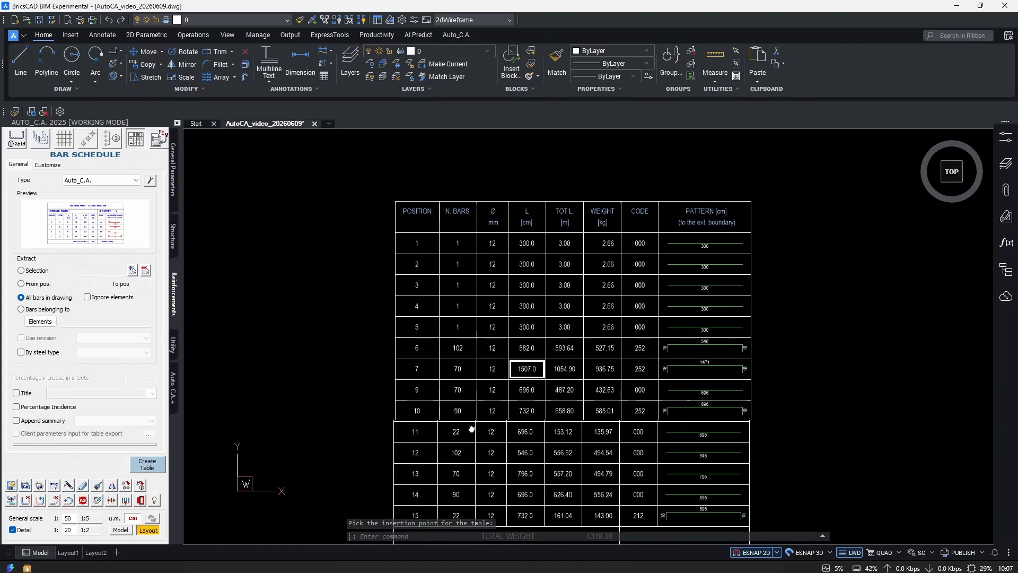
pyautogui.scroll(6, 442, 228)
pyautogui.scroll(-5, 452, 289)
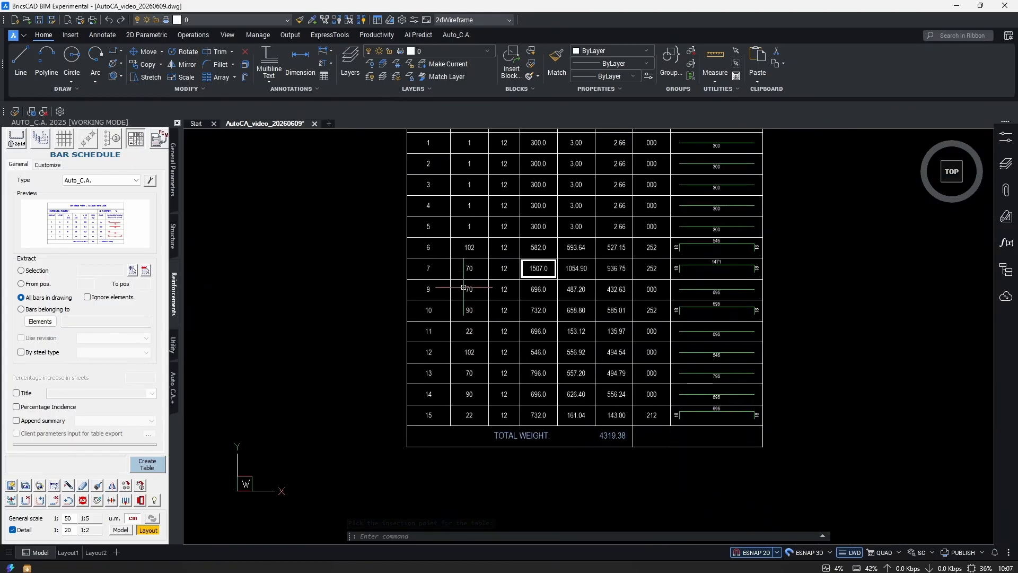
pyautogui.scroll(5, 422, 414)
pyautogui.scroll(-5, 462, 419)
pyautogui.scroll(6, 605, 419)
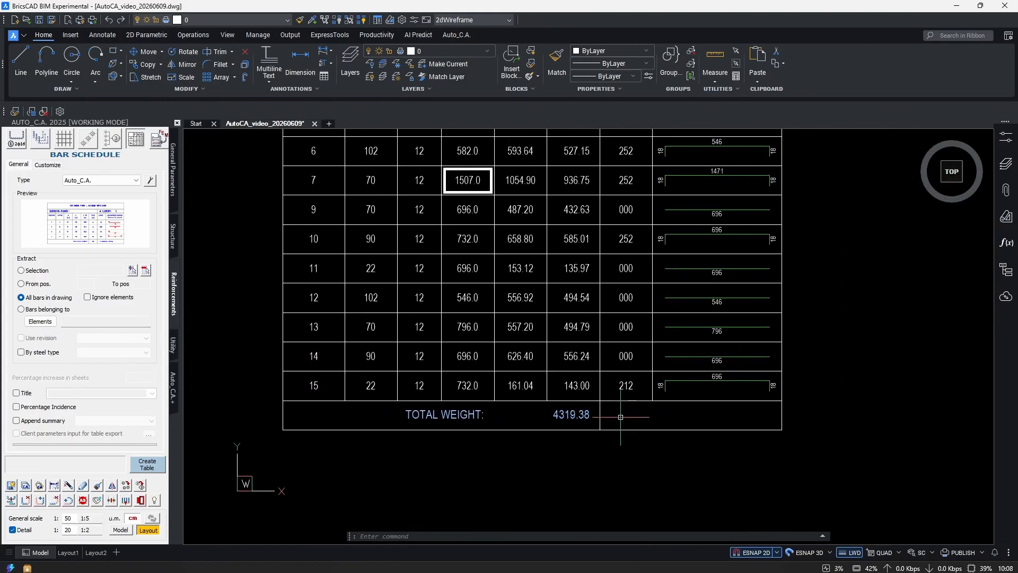
pyautogui.scroll(-6, 552, 386)
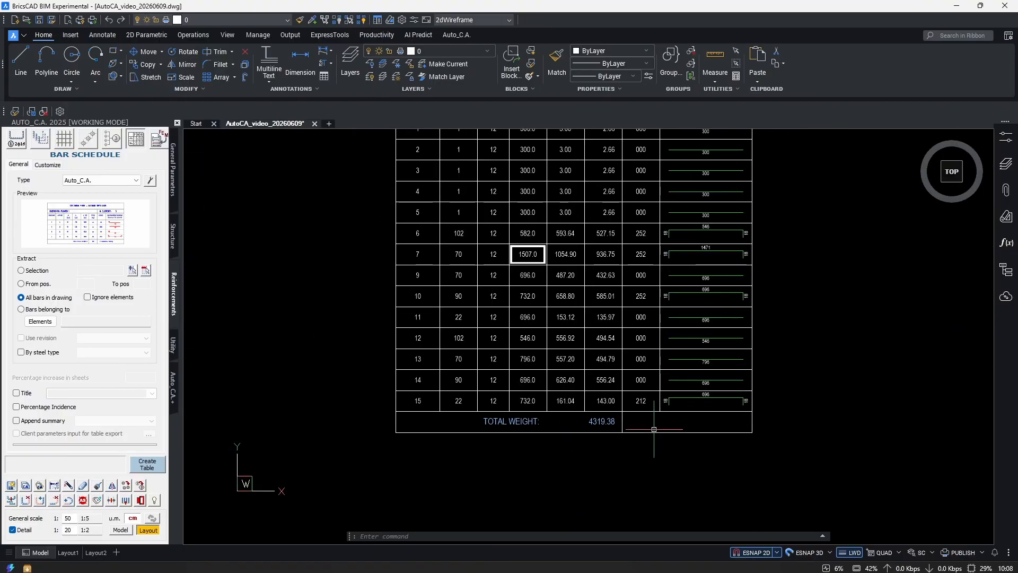
pyautogui.scroll(-2, 714, 297)
pyautogui.scroll(6, 583, 431)
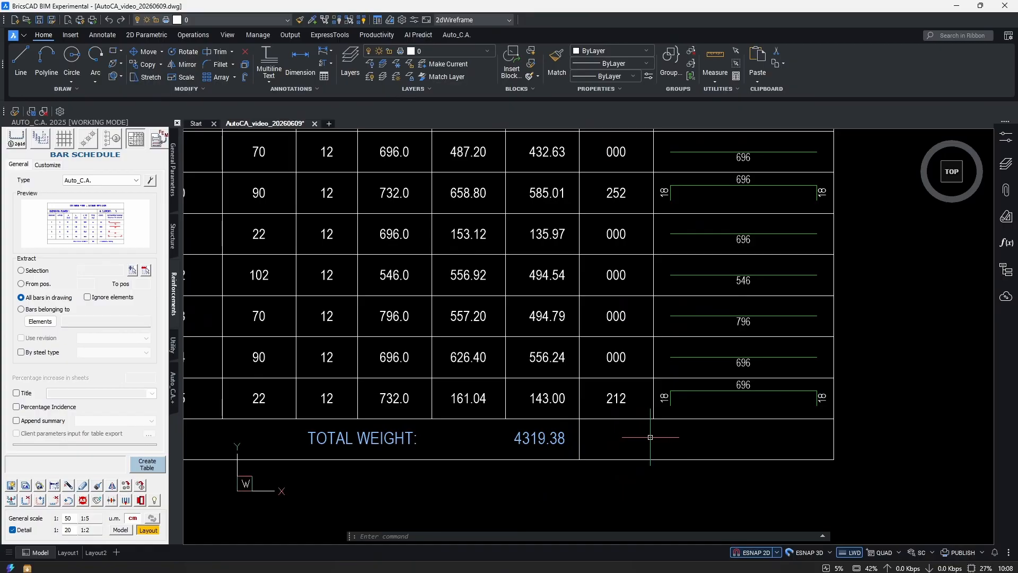
pyautogui.scroll(-5, 610, 424)
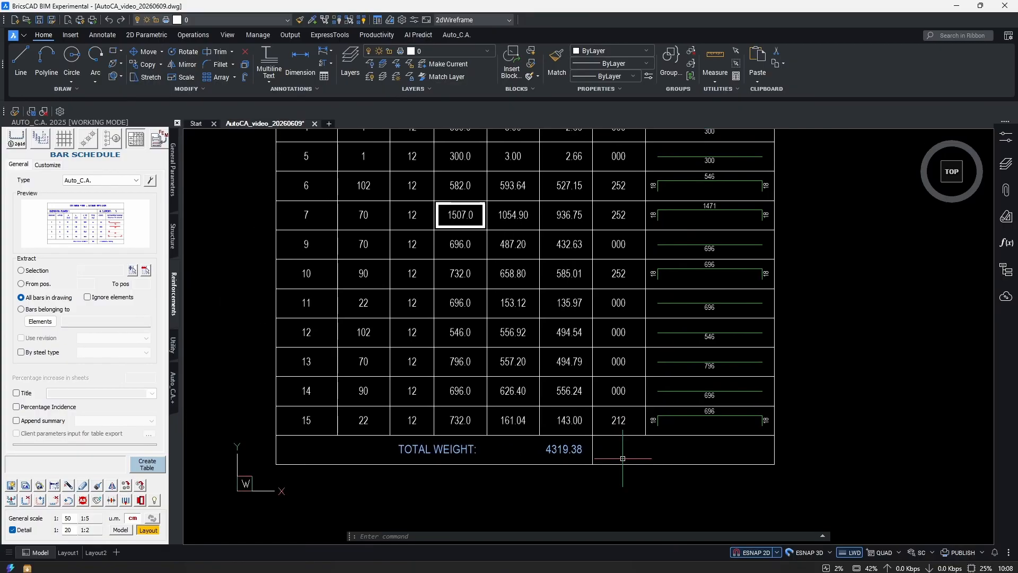
pyautogui.scroll(5, 721, 239)
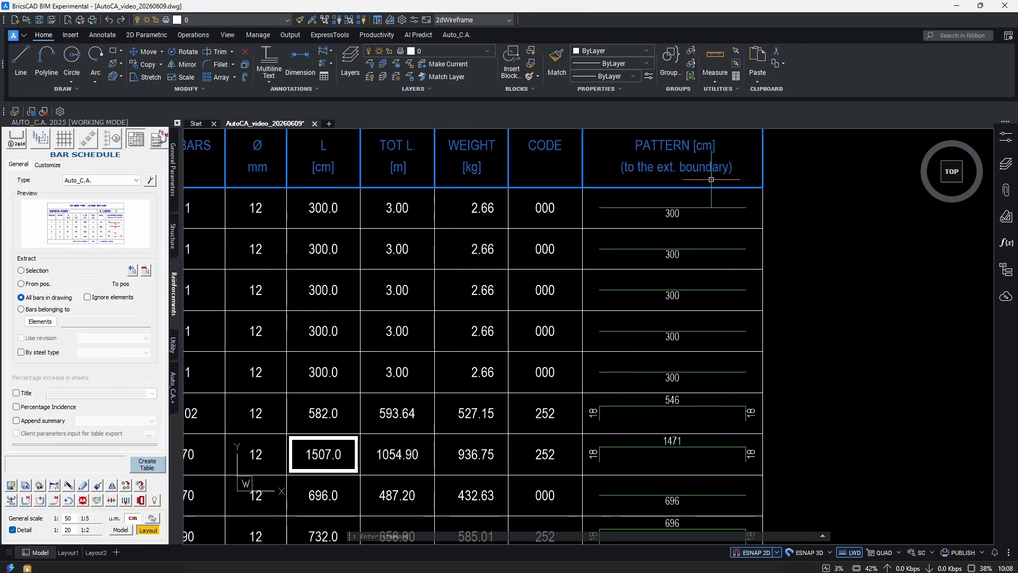
pyautogui.scroll(-2, 695, 469)
pyautogui.moveTo(701, 533)
pyautogui.mouseDown(button='middle')
pyautogui.moveTo(687, 352)
pyautogui.moveTo(654, 263)
pyautogui.mouseUp(button='middle')
pyautogui.scroll(2, 653, 240)
pyautogui.scroll(-2, 682, 257)
pyautogui.moveTo(651, 422)
pyautogui.mouseDown(button='middle')
pyautogui.moveTo(607, 290)
pyautogui.moveTo(657, 368)
pyautogui.moveTo(680, 383)
pyautogui.mouseUp(button='middle')
pyautogui.scroll(1, 603, 360)
# - Copy the entire reinforced slab plan, including its axes, columns and bars, and place one copy to the right of the original
pyautogui.scroll(-7, 632, 357)
pyautogui.scroll(1, 735, 465)
pyautogui.moveTo(734, 464); pyautogui.dragTo(775, 471, button='middle')
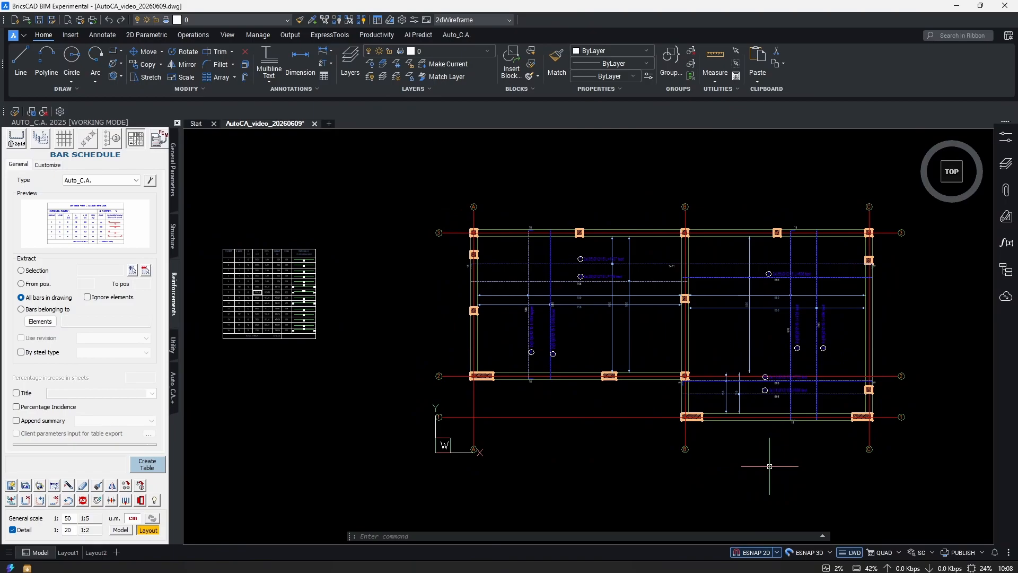
pyautogui.scroll(-1, 734, 421)
pyautogui.moveTo(796, 460); pyautogui.dragTo(673, 413, button='middle')
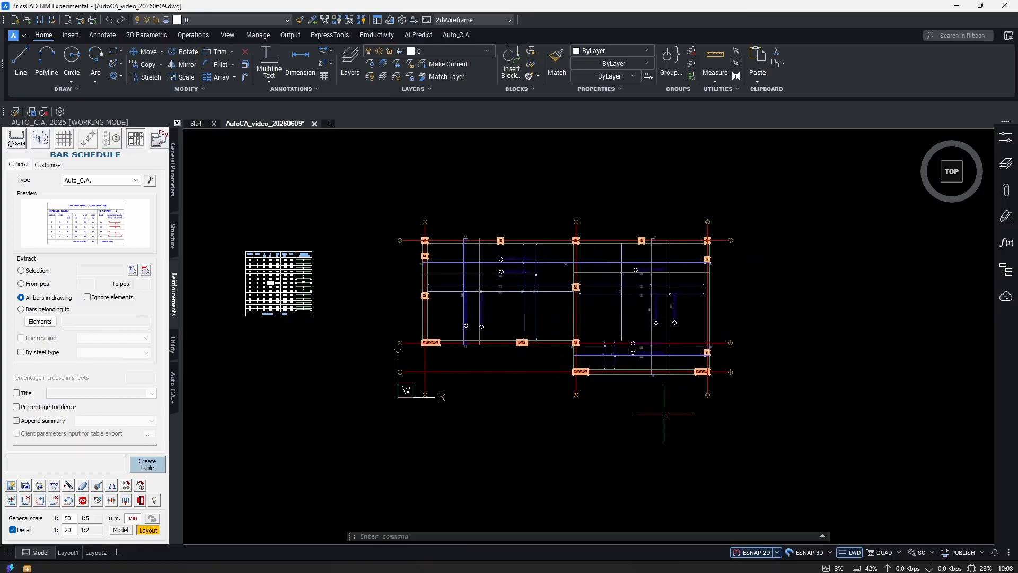
pyautogui.click(127, 486)
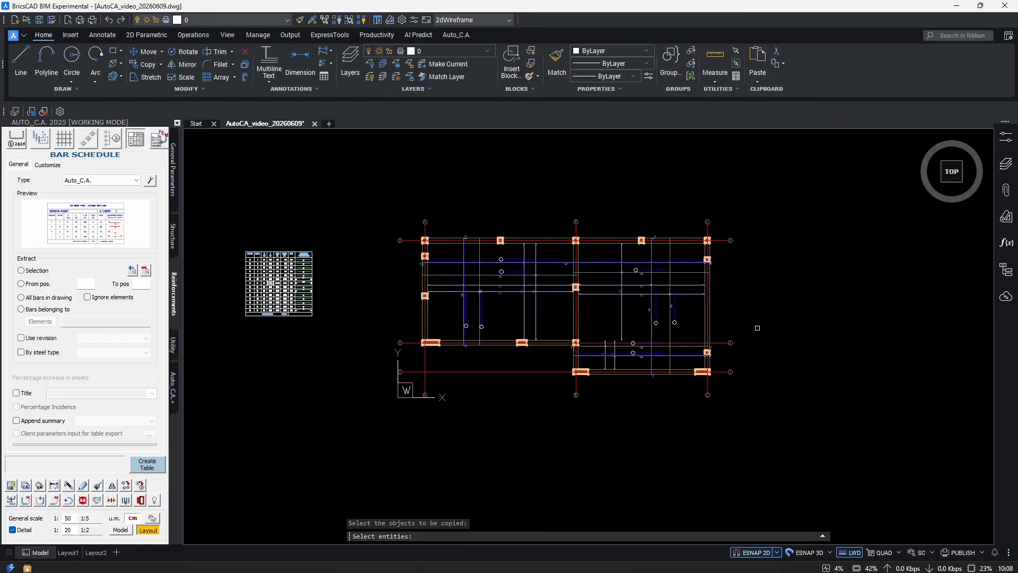
pyautogui.click(786, 162)
pyautogui.click(401, 447)
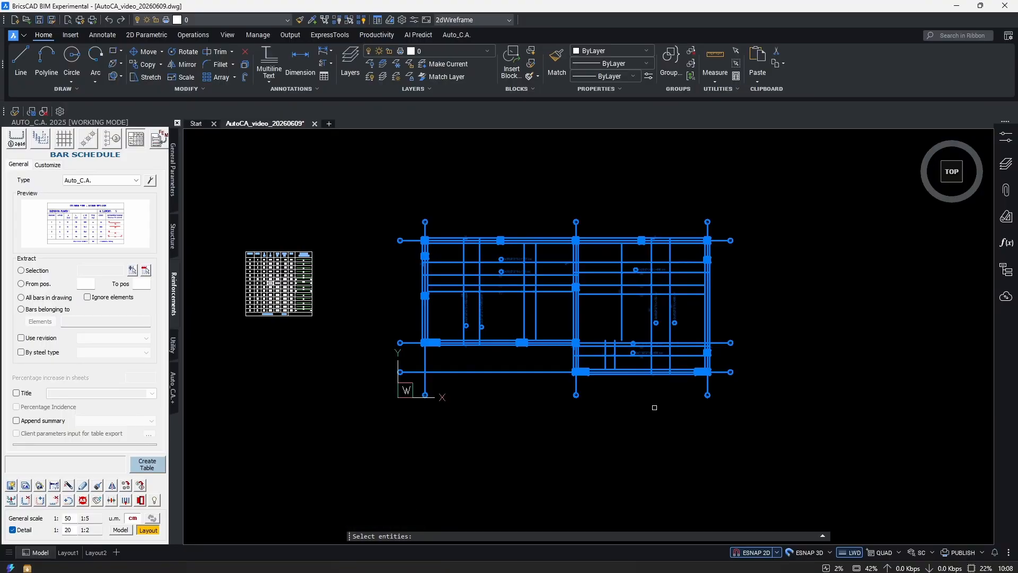
pyautogui.moveTo(573, 385); pyautogui.dragTo(501, 374, button='middle')
pyautogui.press('Return')
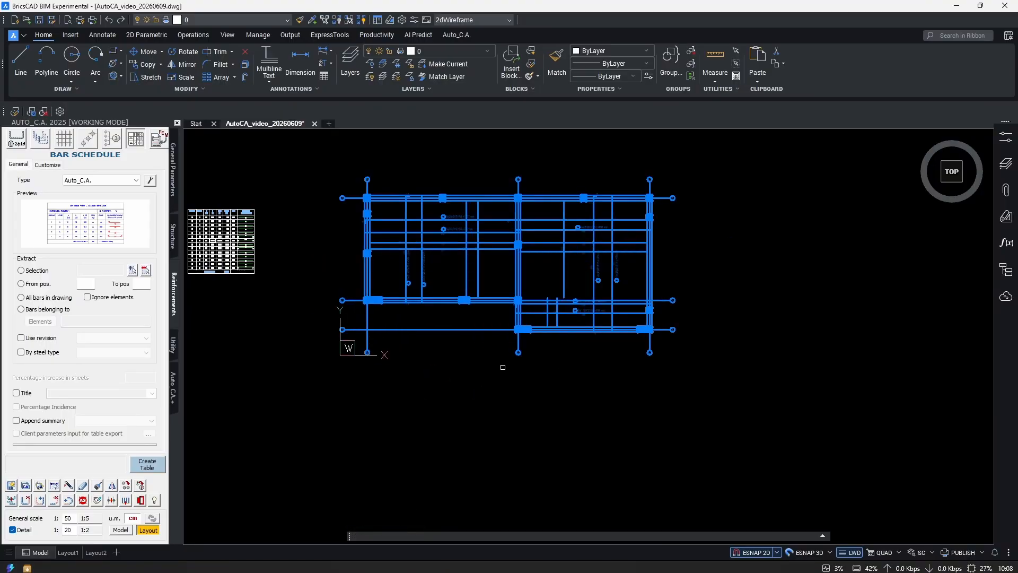
pyautogui.click(499, 380)
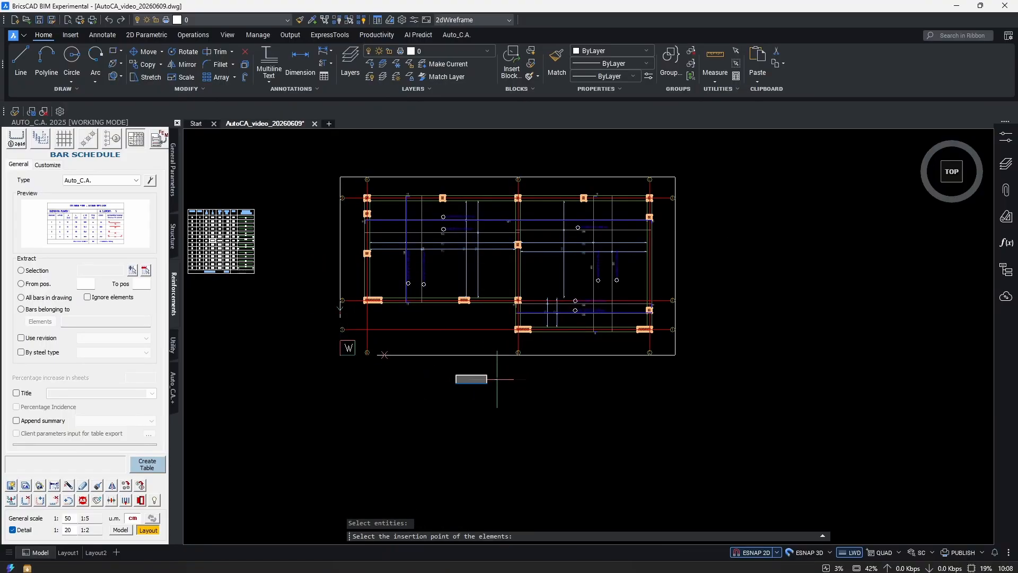
pyautogui.moveTo(792, 387); pyautogui.dragTo(503, 409, button='middle')
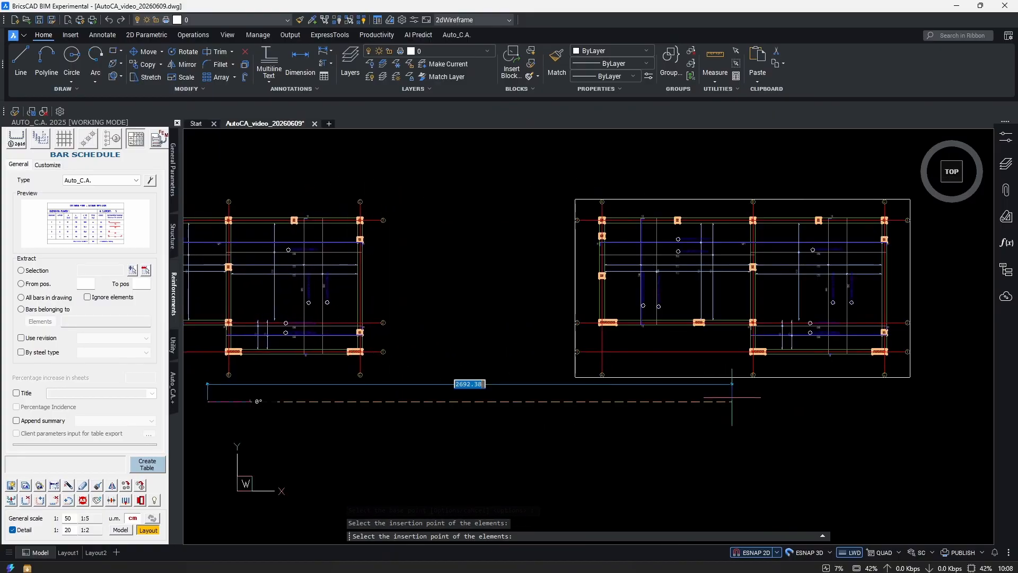
pyautogui.scroll(3, 628, 332)
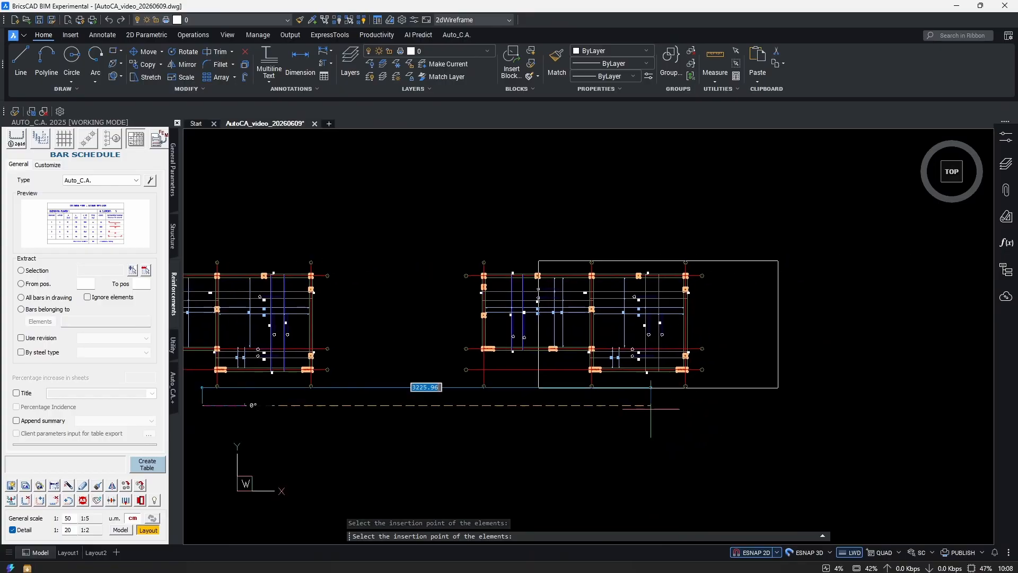
pyautogui.press('Escape')
pyautogui.scroll(-2, 806, 321)
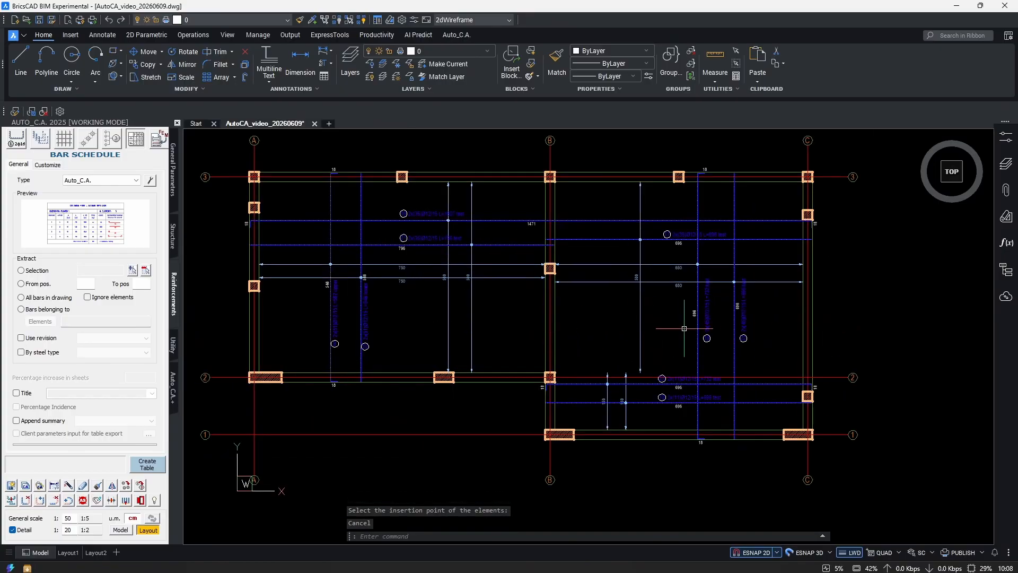
# - Create an Auto_C.A. type bar schedule from a selection of the copied plan's bars and place it to the right of the copy
pyautogui.moveTo(472, 347); pyautogui.dragTo(842, 361, button='middle')
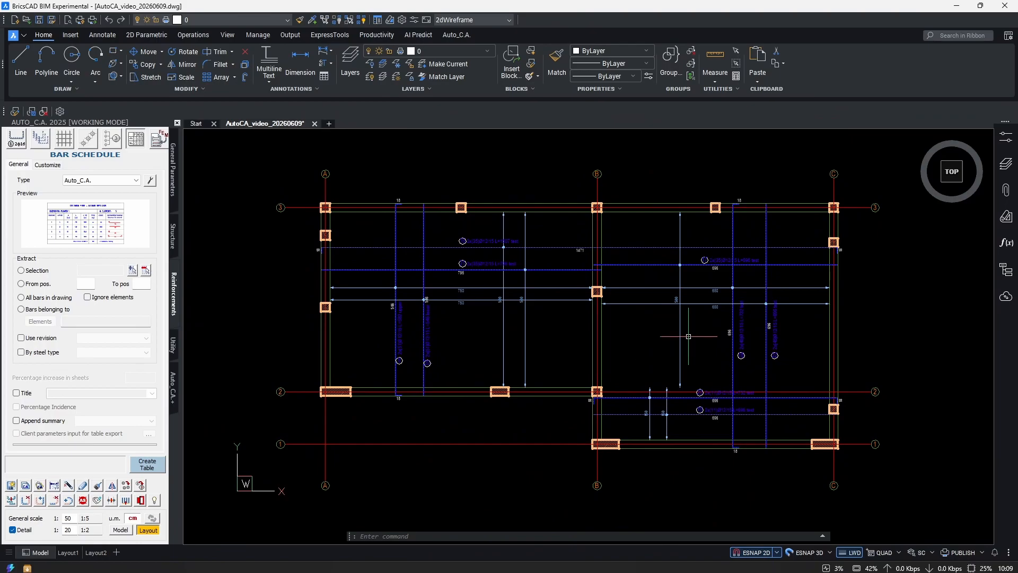
pyautogui.moveTo(667, 359); pyautogui.dragTo(658, 353, button='middle')
pyautogui.click(133, 271)
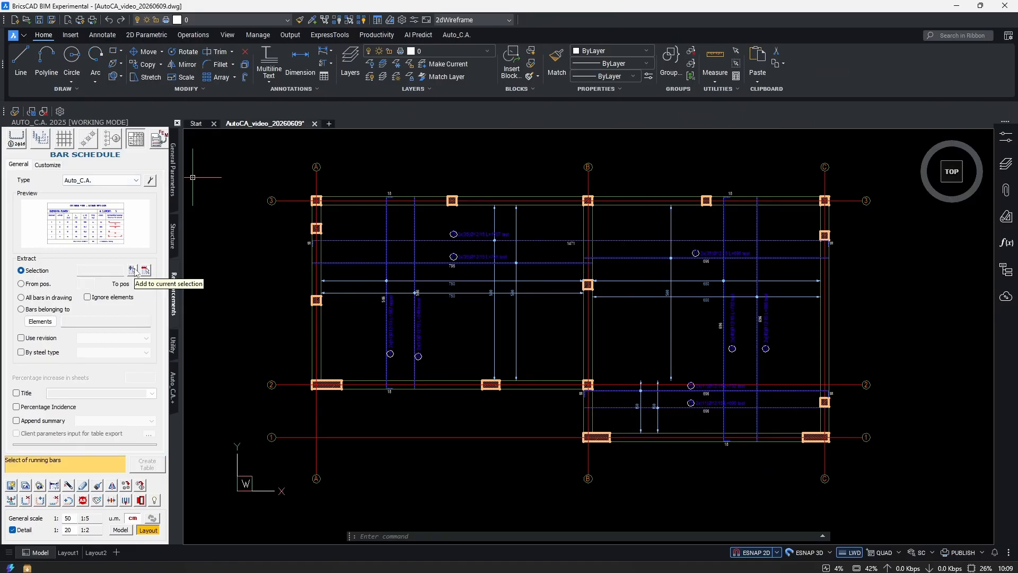
pyautogui.click(133, 271)
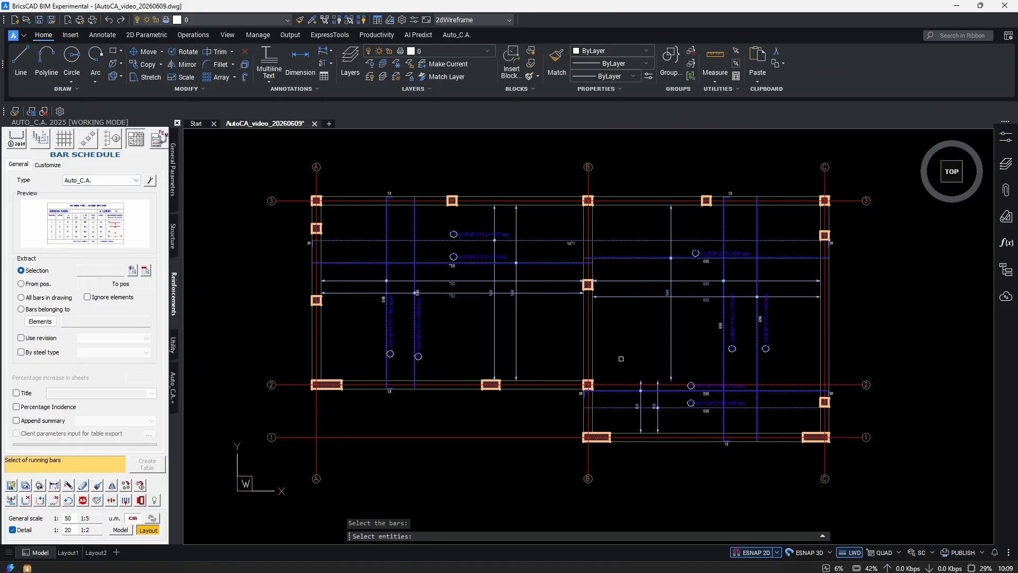
pyautogui.click(746, 294)
pyautogui.press('Return')
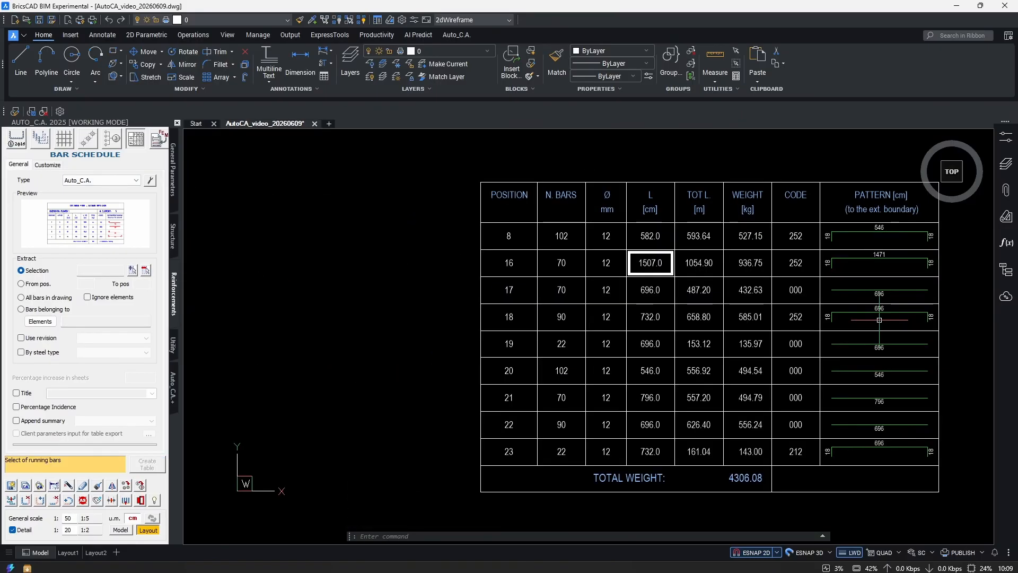
pyautogui.scroll(-10, 880, 320)
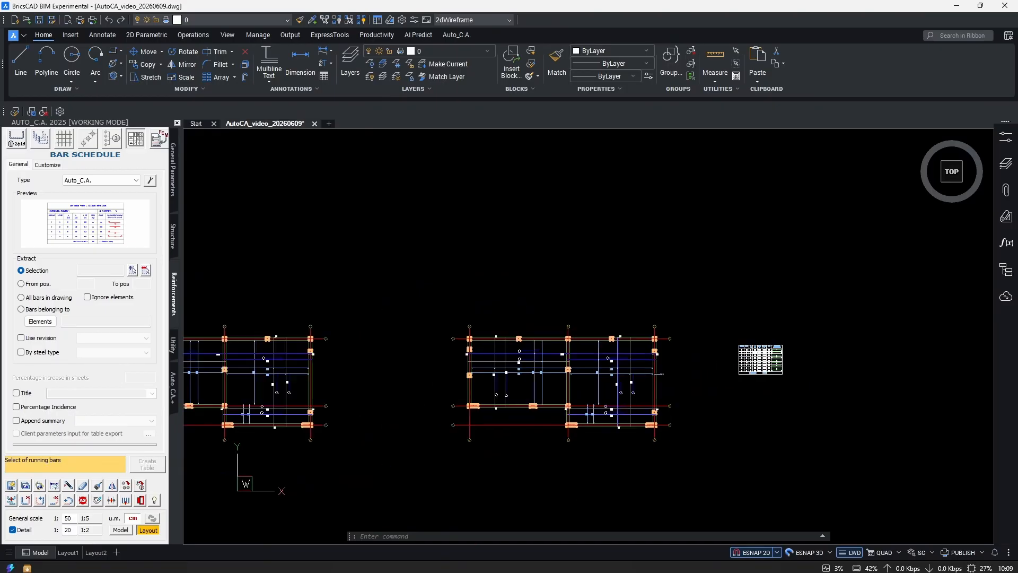
# - Create a bar schedule of all bars in the drawing, place it below the two plans and check its total weight
pyautogui.click(46, 297)
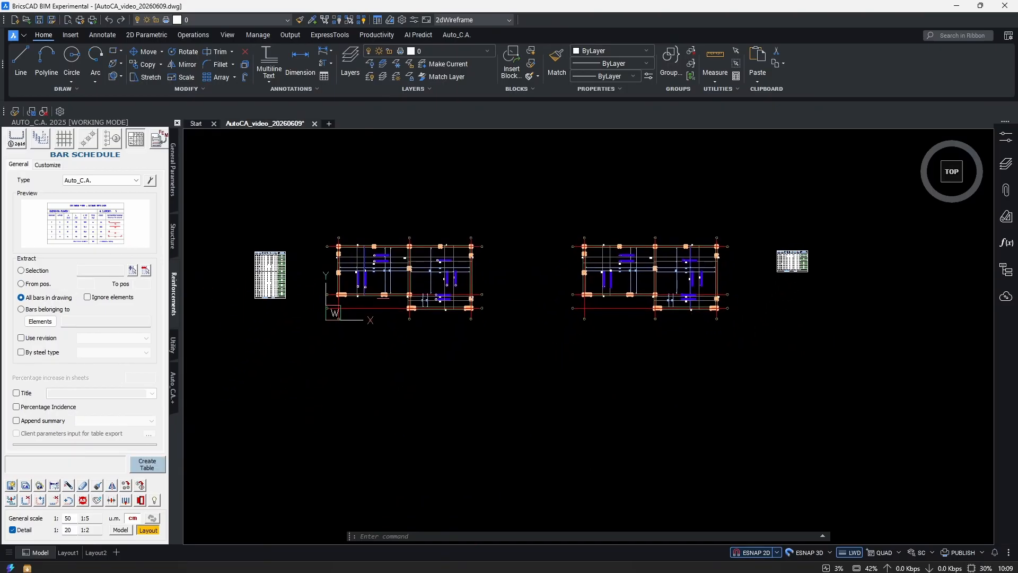
pyautogui.click(147, 464)
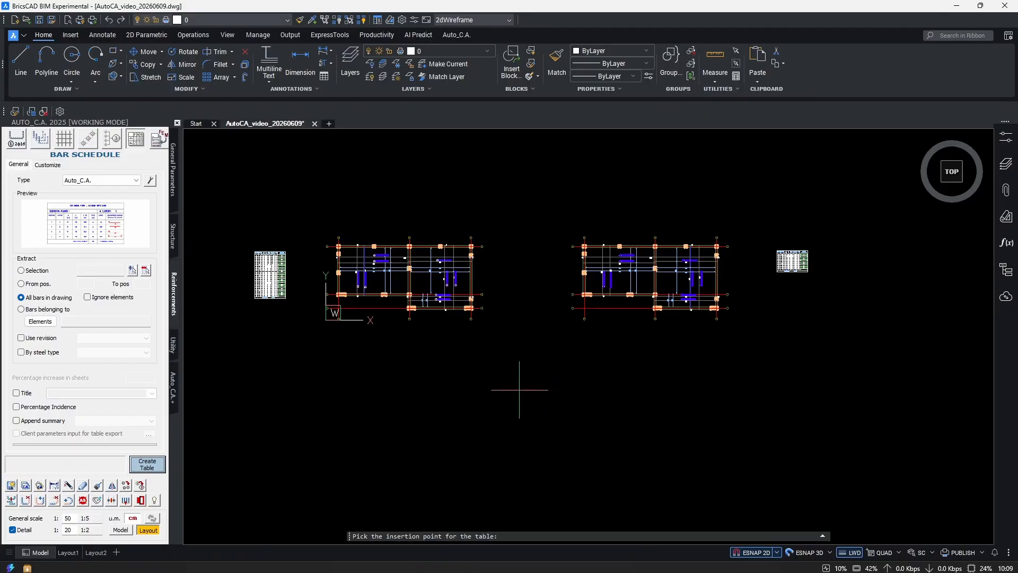
pyautogui.click(483, 393)
pyautogui.scroll(10, 591, 397)
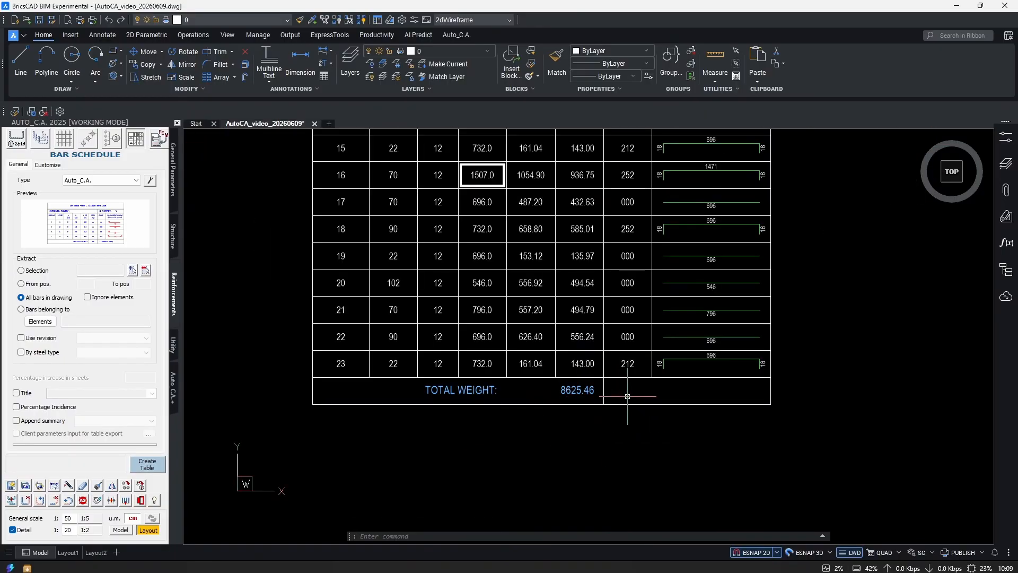
pyautogui.scroll(2, 627, 397)
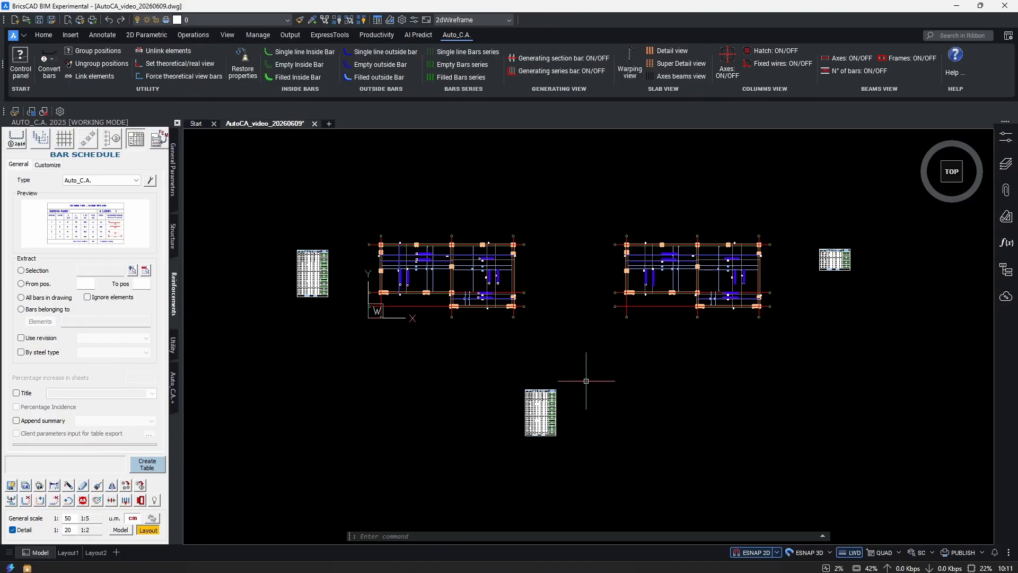
# - Start the RENUMBERCA command and inspect the bar position numbers on the original and copied plans
pyautogui.write('RENUMB')
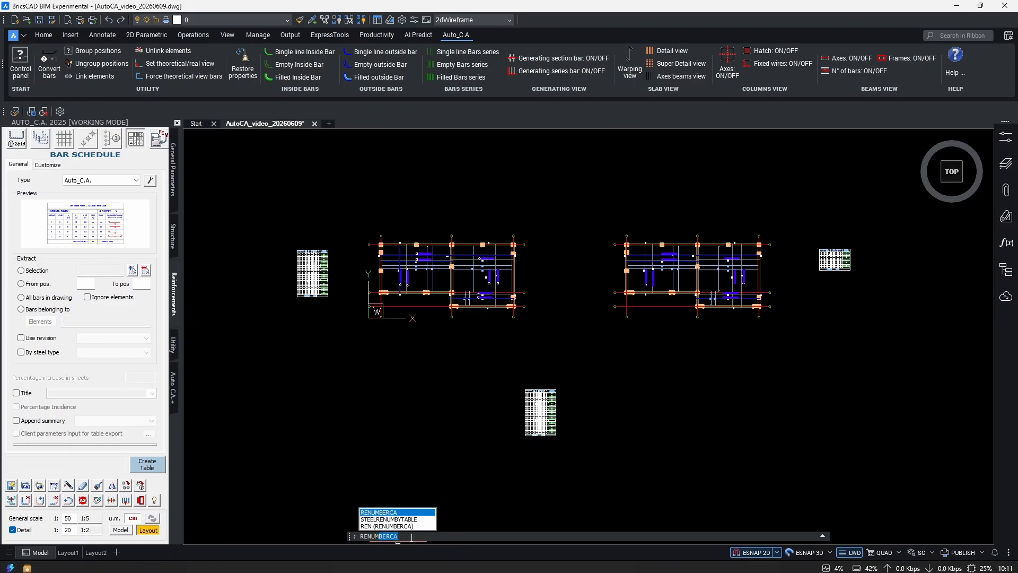
pyautogui.press('Return')
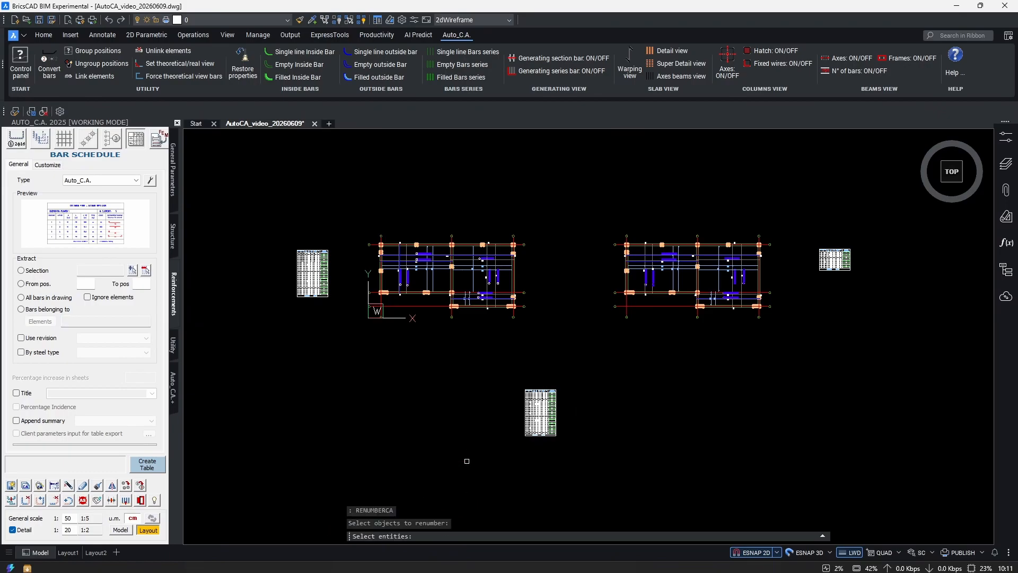
pyautogui.scroll(4, 464, 289)
pyautogui.moveTo(463, 289); pyautogui.dragTo(621, 373, button='middle')
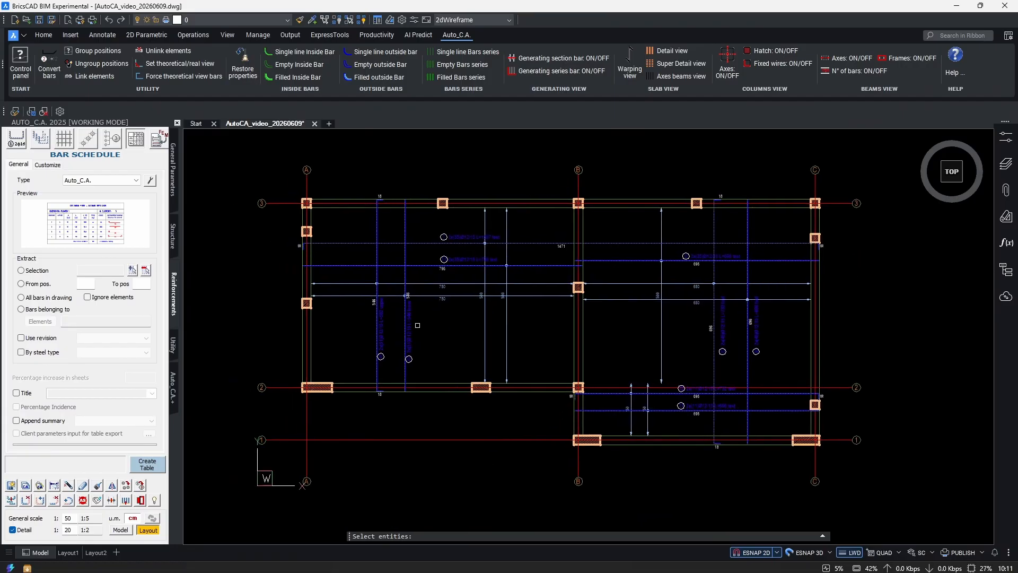
pyautogui.scroll(10, 453, 329)
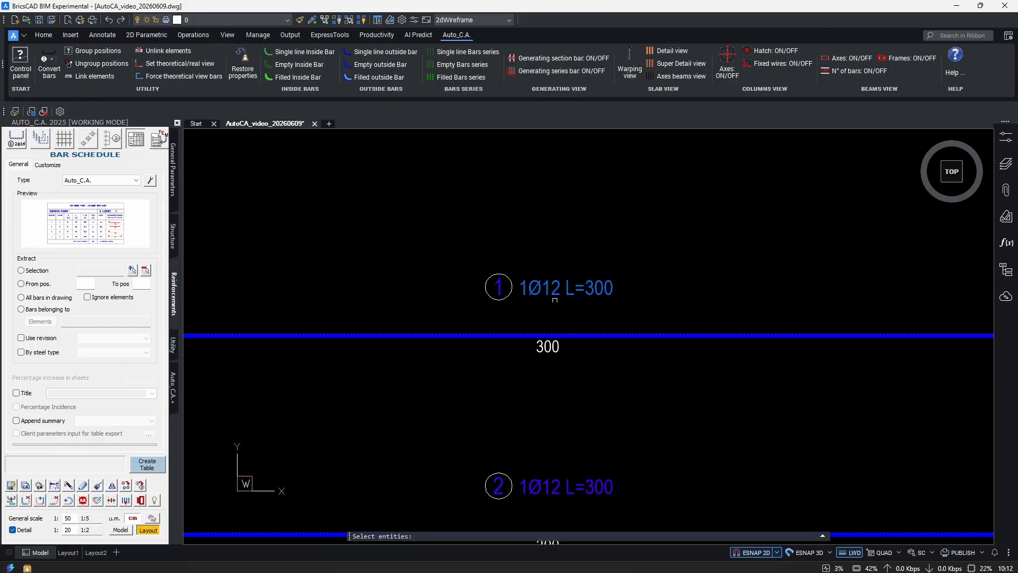
pyautogui.scroll(-5, 603, 315)
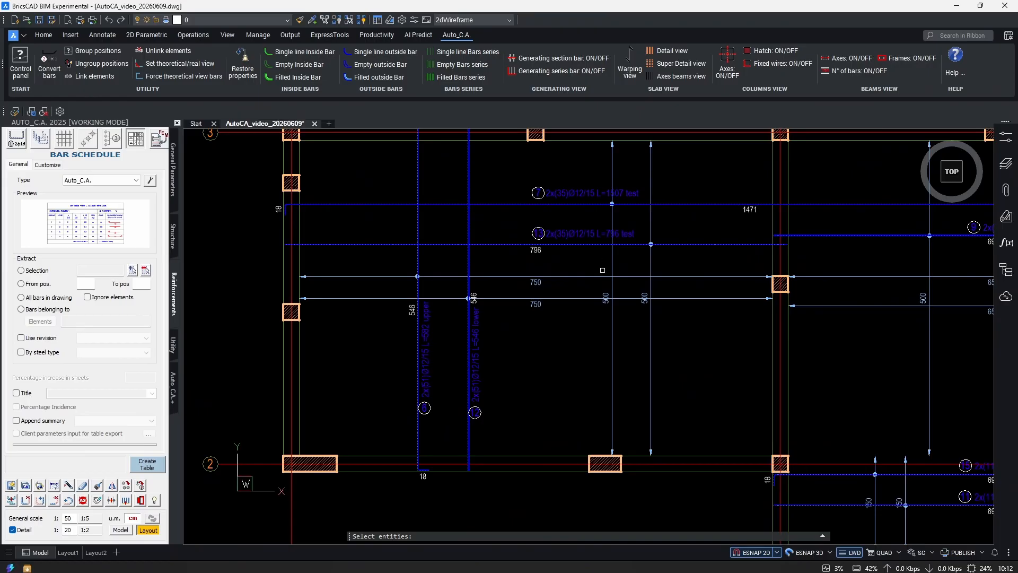
pyautogui.scroll(2, 603, 269)
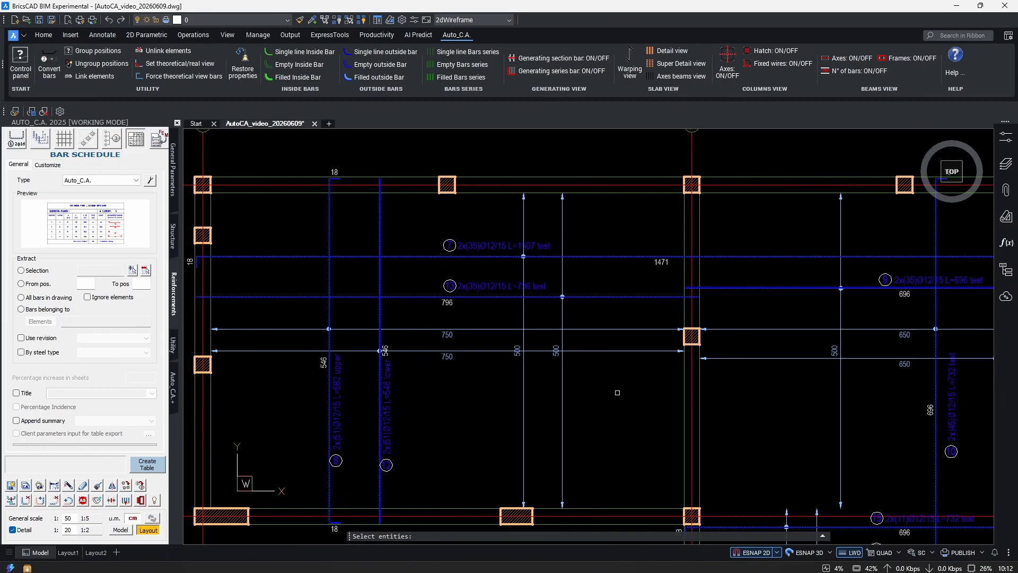
pyautogui.scroll(-3, 617, 393)
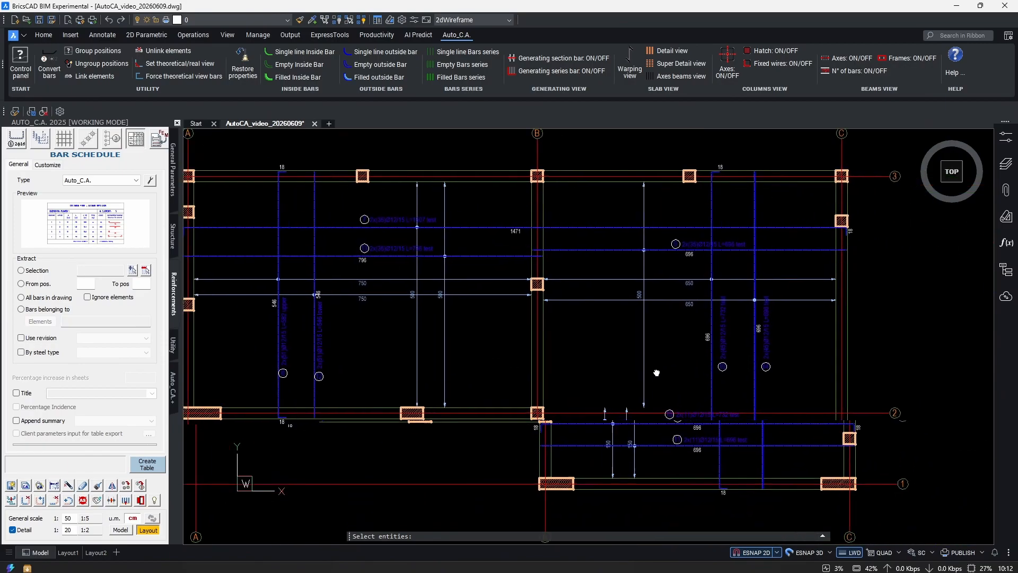
pyautogui.scroll(5, 663, 428)
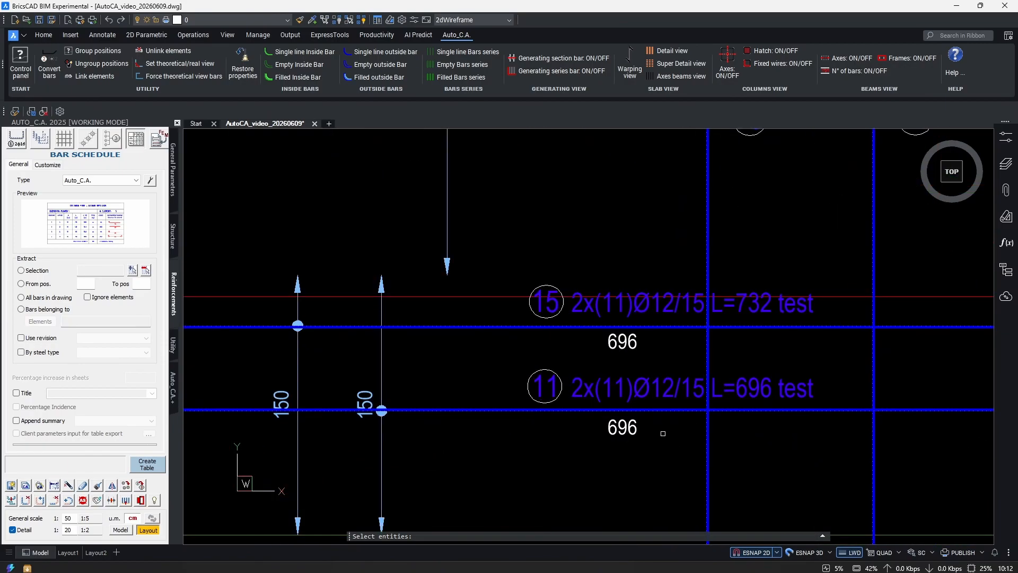
pyautogui.scroll(-8, 663, 434)
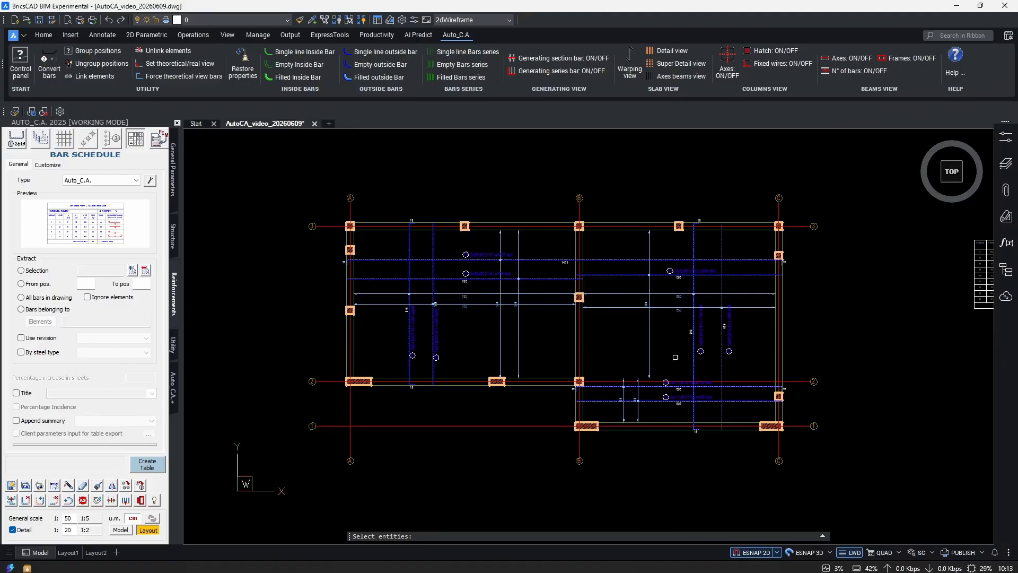
# - Select the entire copied slab plan and renumber its bar positions starting from 100
pyautogui.scroll(-1, 695, 287)
pyautogui.click(818, 200)
pyautogui.click(375, 463)
pyautogui.scroll(1, 641, 323)
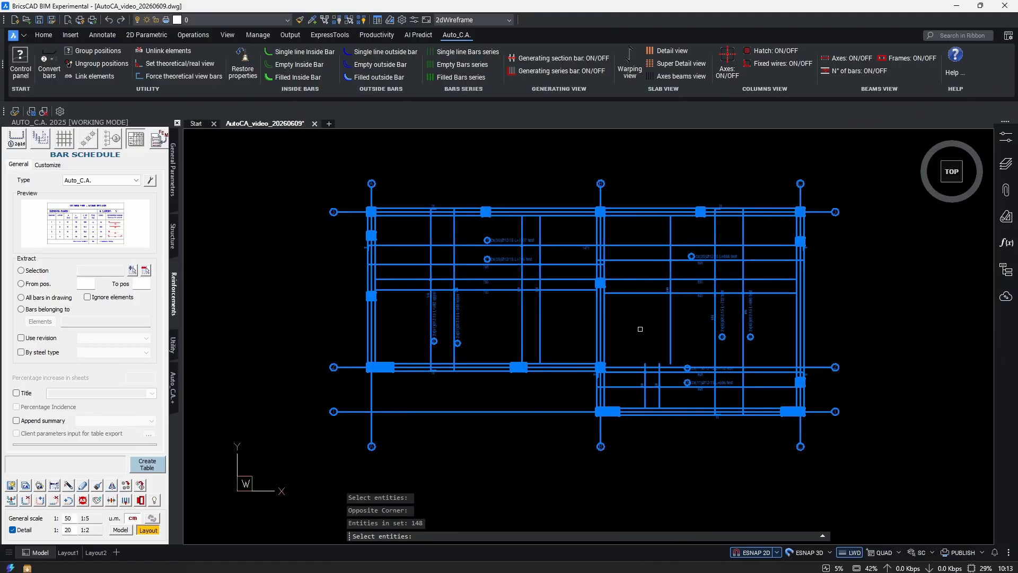
pyautogui.press('Return')
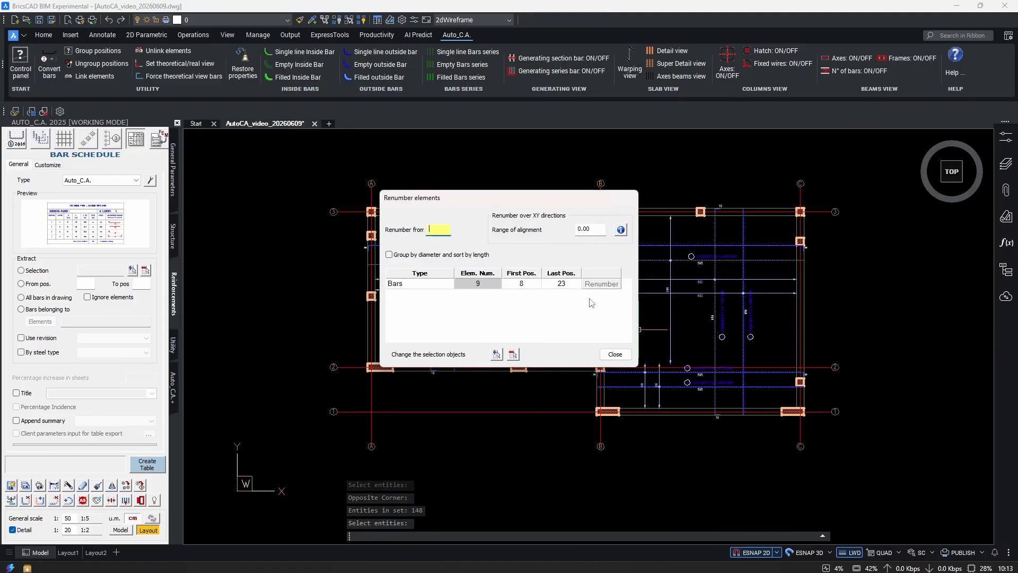
pyautogui.click(436, 231)
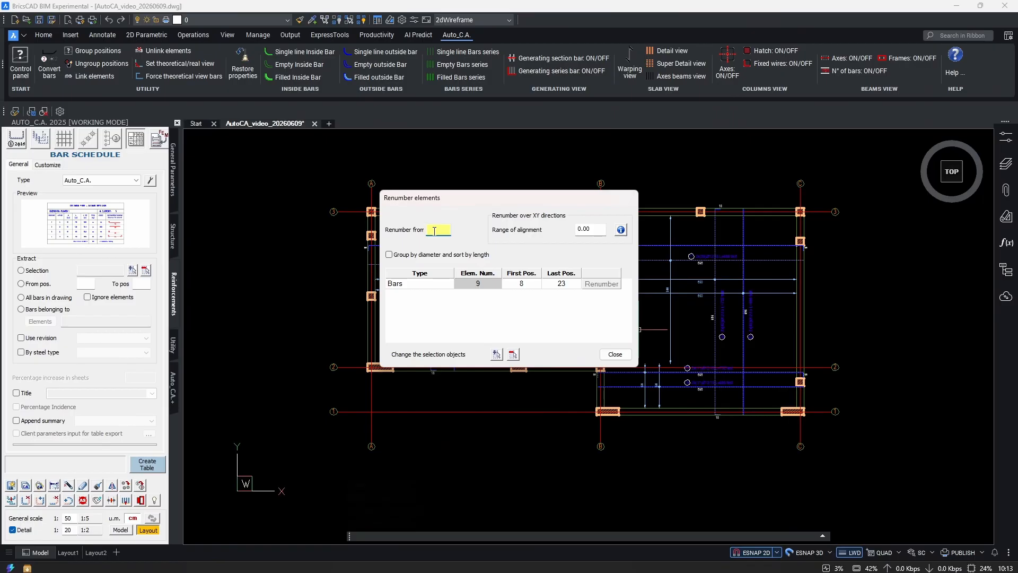
pyautogui.write('100')
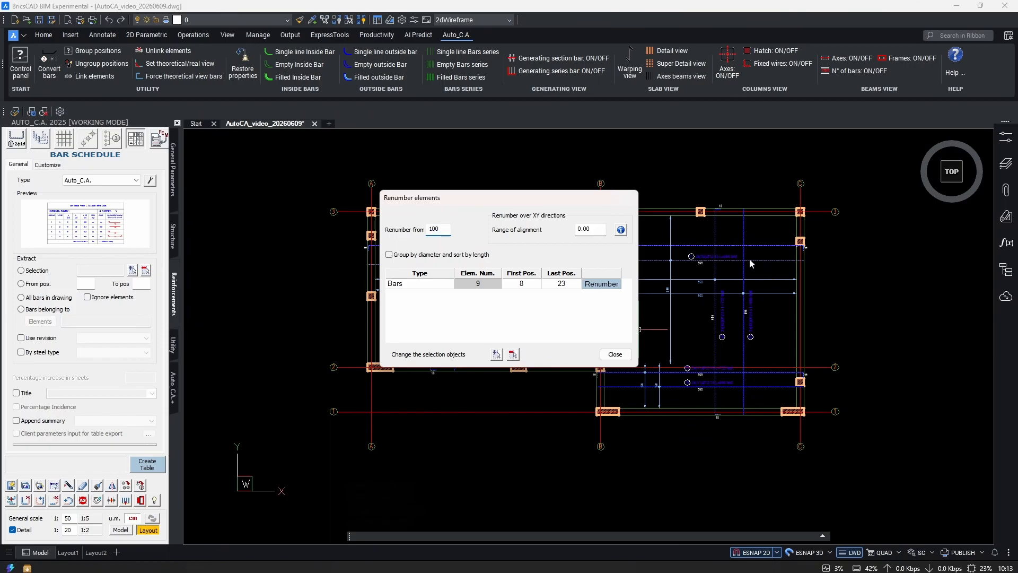
pyautogui.click(601, 285)
pyautogui.click(614, 354)
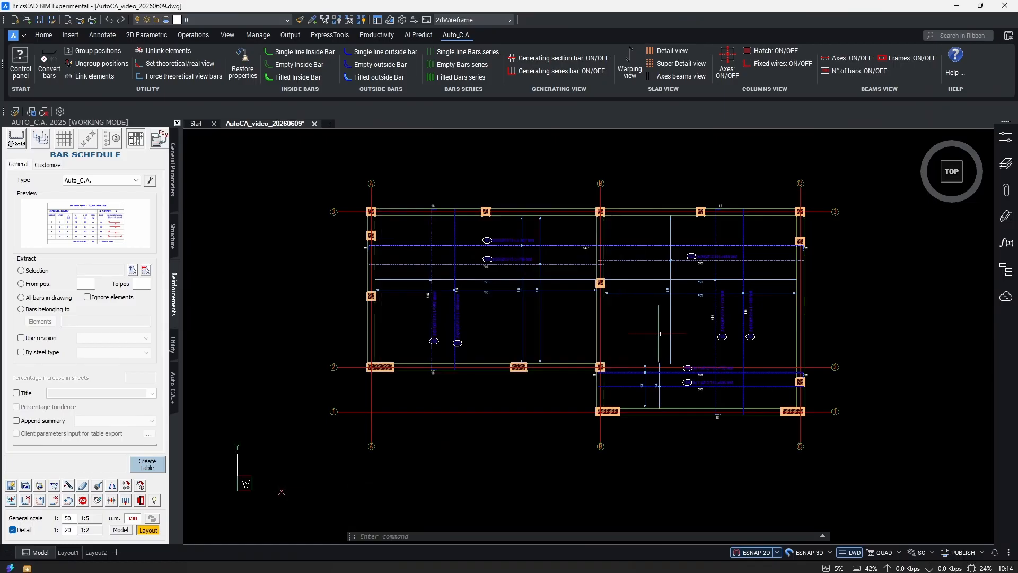
# - Check the renumbered bar labels on the copied plan and the positions in its bar schedule
pyautogui.scroll(8, 631, 393)
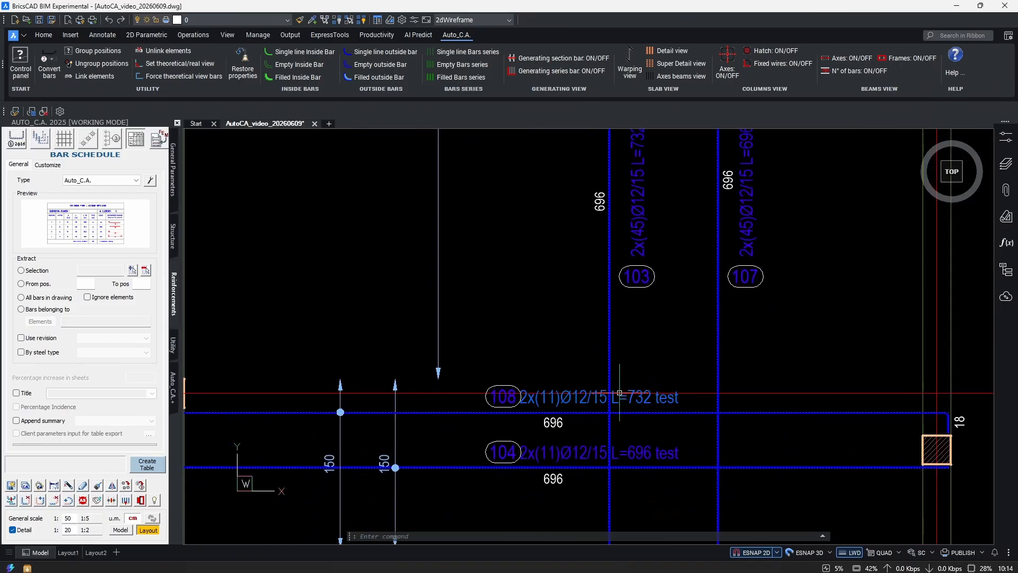
pyautogui.keyDown('ctrl'); pyautogui.scroll(-8, 628, 390); pyautogui.keyUp('ctrl')
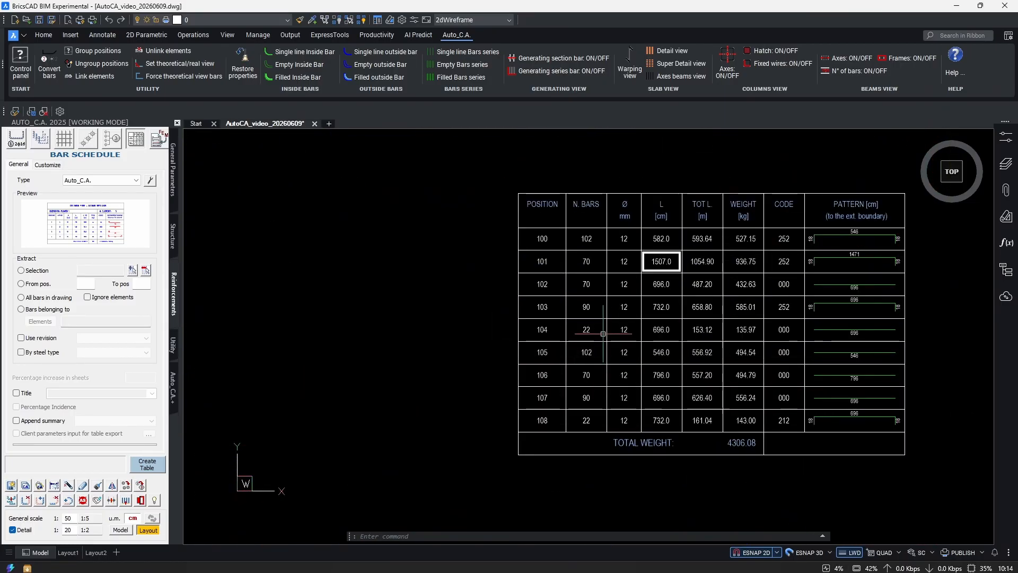
pyautogui.keyDown('ctrl'); pyautogui.scroll(3, 466, 248); pyautogui.keyUp('ctrl')
pyautogui.keyDown('ctrl'); pyautogui.scroll(-3, 465, 248); pyautogui.keyUp('ctrl')
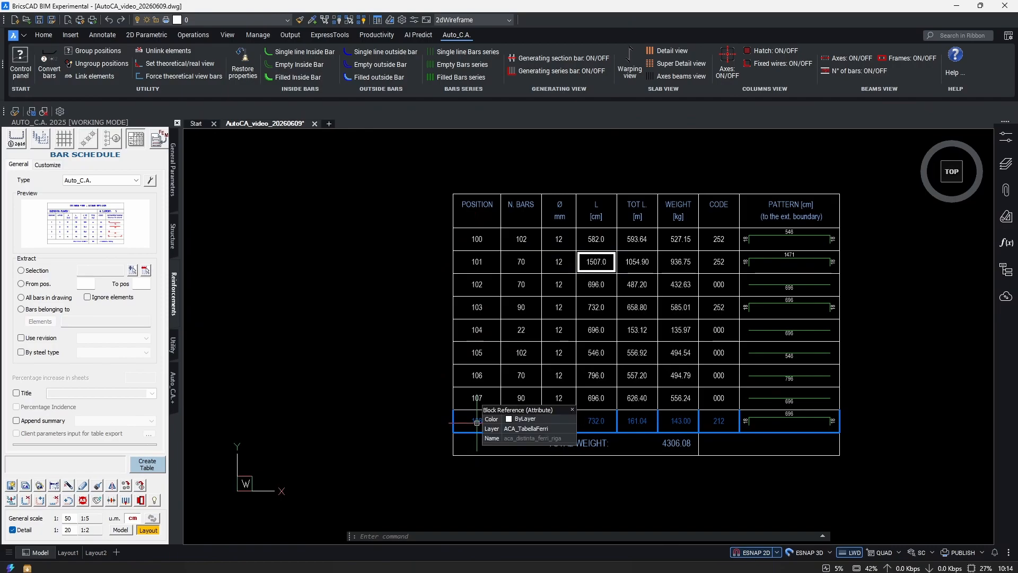
# - Check the listed bar positions and the total weight in the overall bar schedule below the two plans
pyautogui.scroll(-10, 421, 445)
pyautogui.scroll(10, 458, 374)
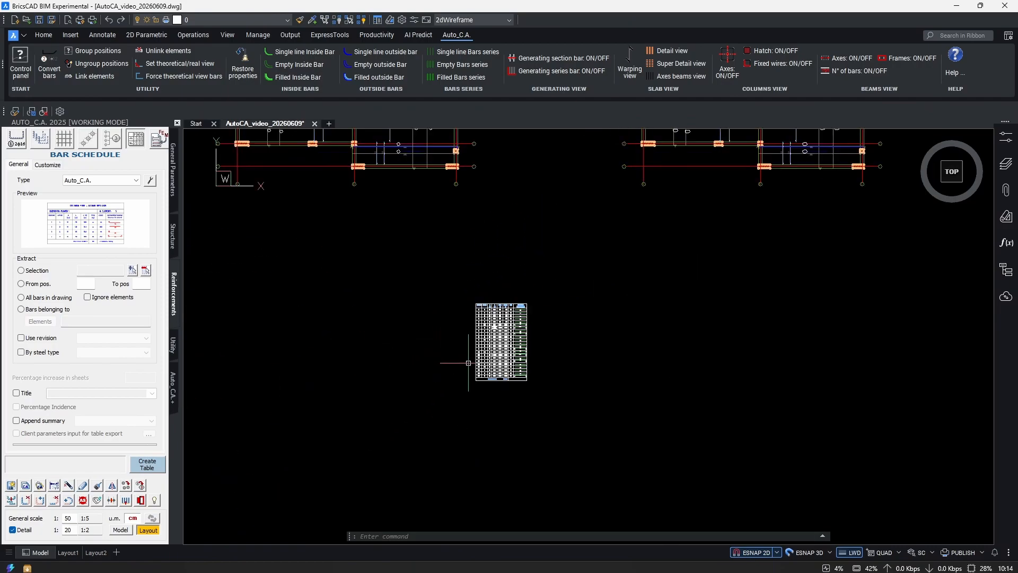
pyautogui.scroll(6, 507, 329)
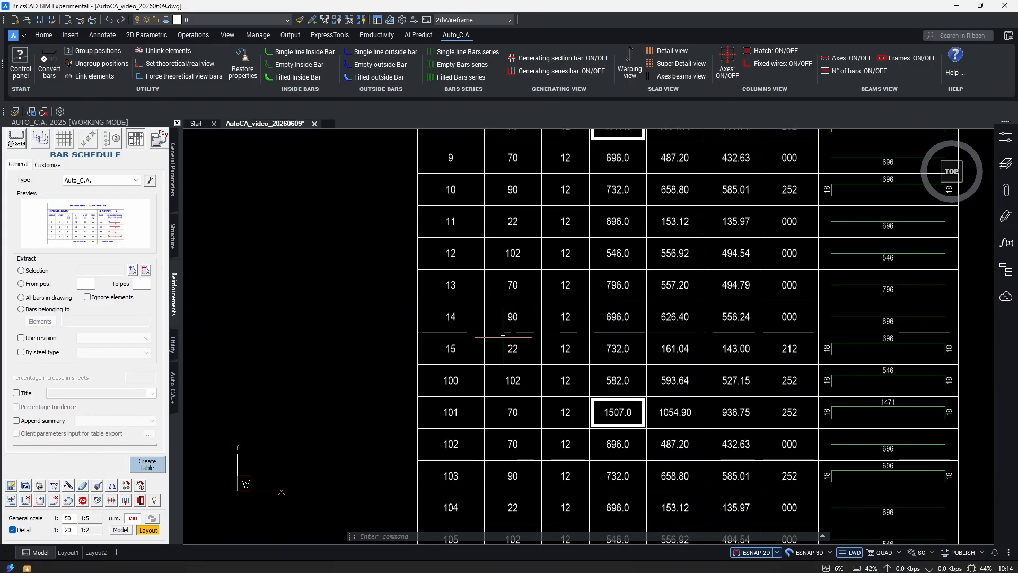
pyautogui.moveTo(408, 388); pyautogui.dragTo(419, 359, button='middle')
pyautogui.scroll(-3, 414, 359)
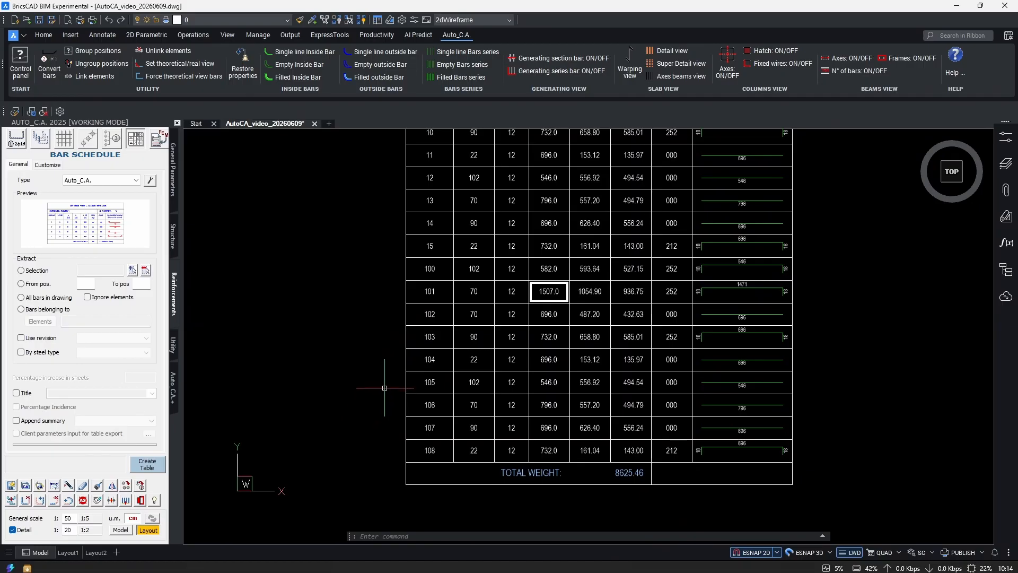
pyautogui.moveTo(393, 311); pyautogui.dragTo(385, 522, button='middle')
pyautogui.moveTo(377, 422); pyautogui.dragTo(428, 375, button='middle')
# - Compare the rows of positions 6 to 15 with those from 100 onward in the overall schedule for identical bars
pyautogui.scroll(1, 474, 226)
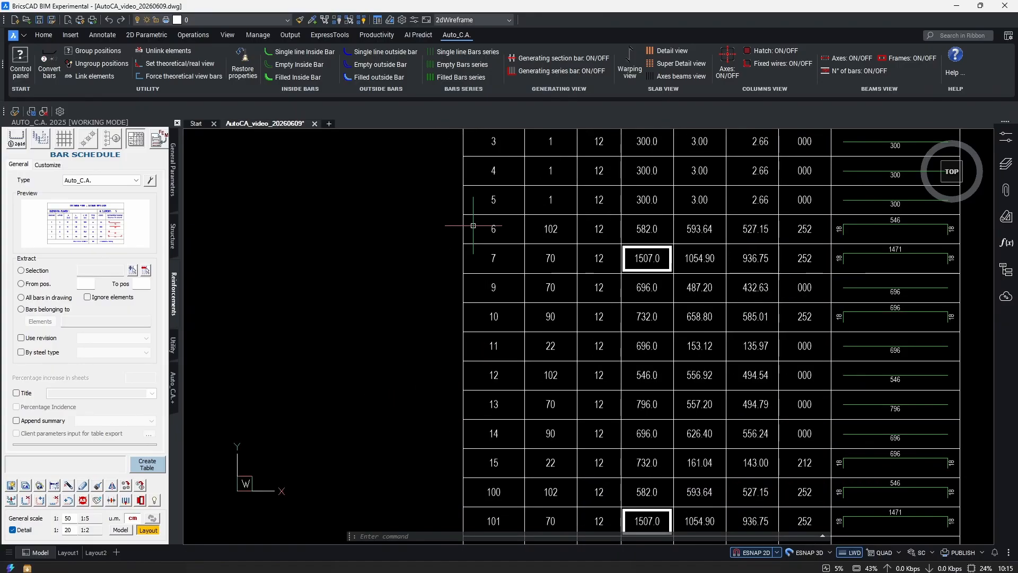
pyautogui.scroll(1, 473, 225)
pyautogui.scroll(1, 494, 297)
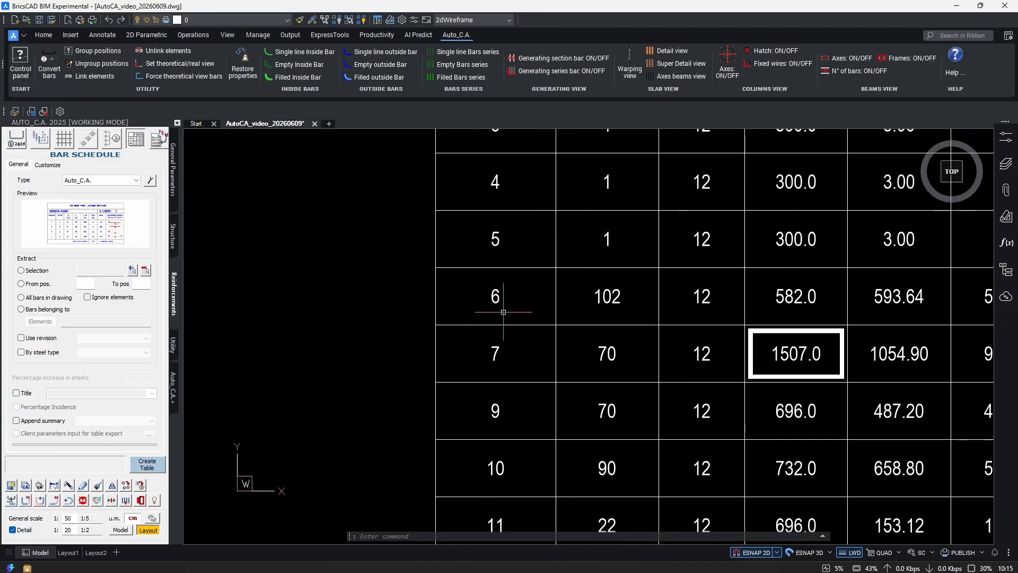
pyautogui.scroll(-2, 496, 296)
pyautogui.moveTo(501, 303); pyautogui.dragTo(499, 116, button='middle')
pyautogui.scroll(1, 507, 366)
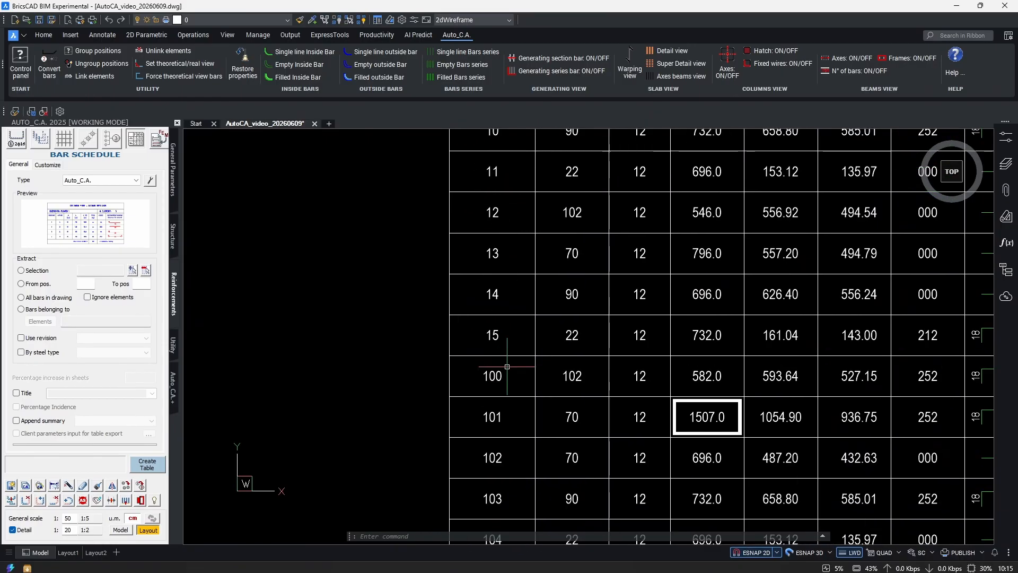
pyautogui.scroll(-2, 498, 390)
pyautogui.scroll(1, 523, 248)
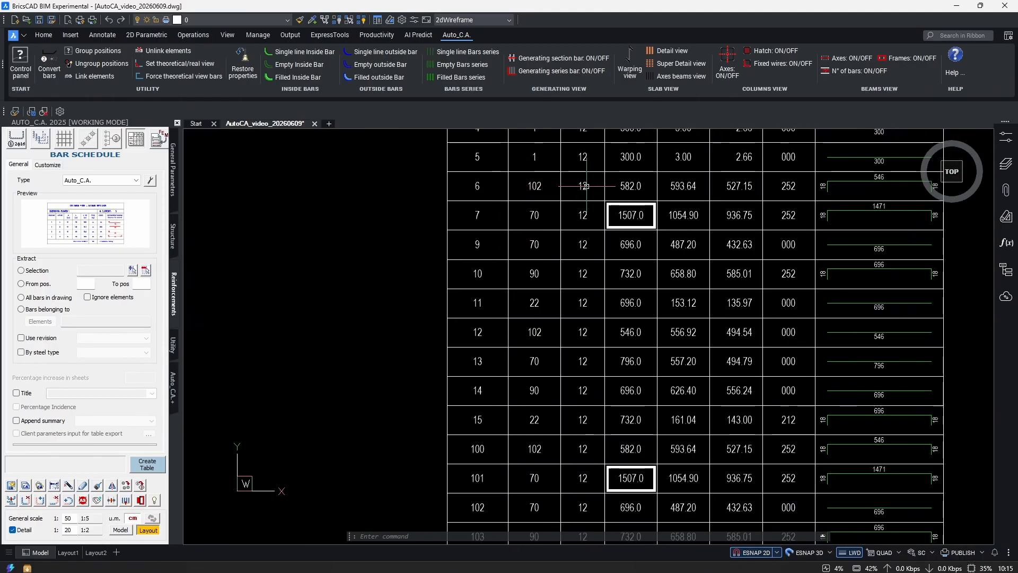
pyautogui.moveTo(584, 186); pyautogui.dragTo(510, 267, button='middle')
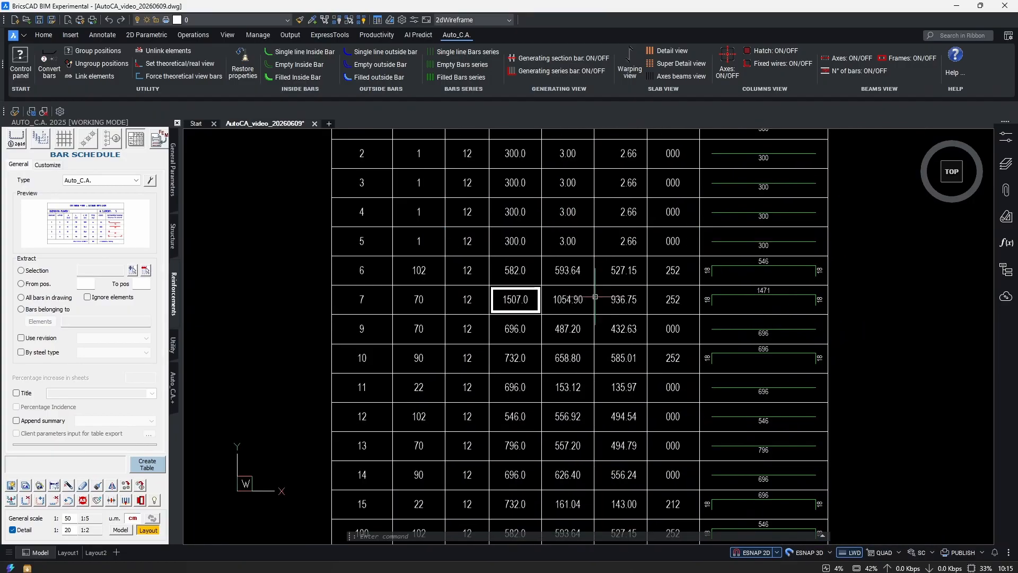
pyautogui.moveTo(579, 267); pyautogui.dragTo(575, 182, button='middle')
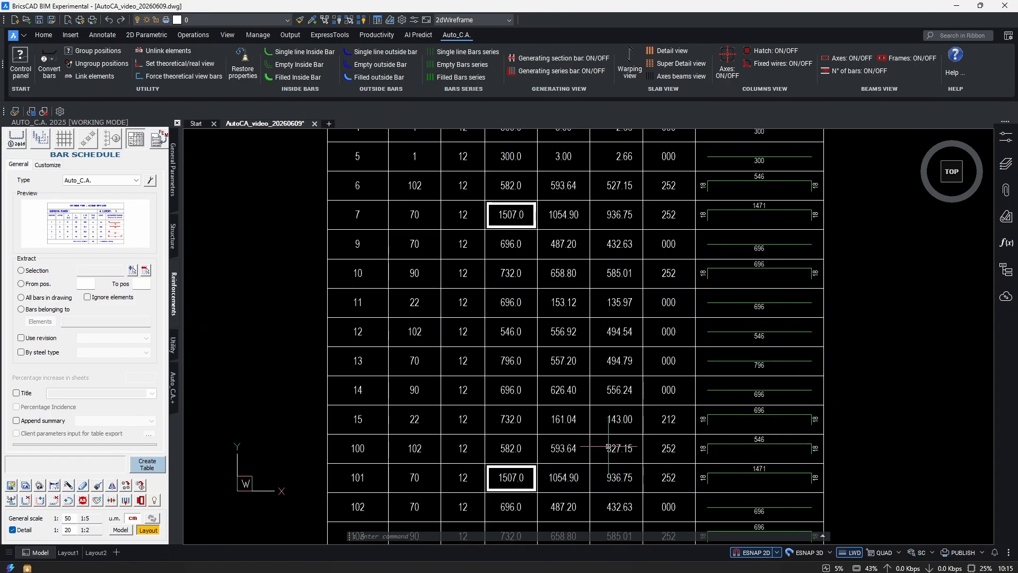
pyautogui.moveTo(372, 450); pyautogui.dragTo(521, 459, button='middle')
pyautogui.moveTo(400, 349); pyautogui.dragTo(418, 387, button='middle')
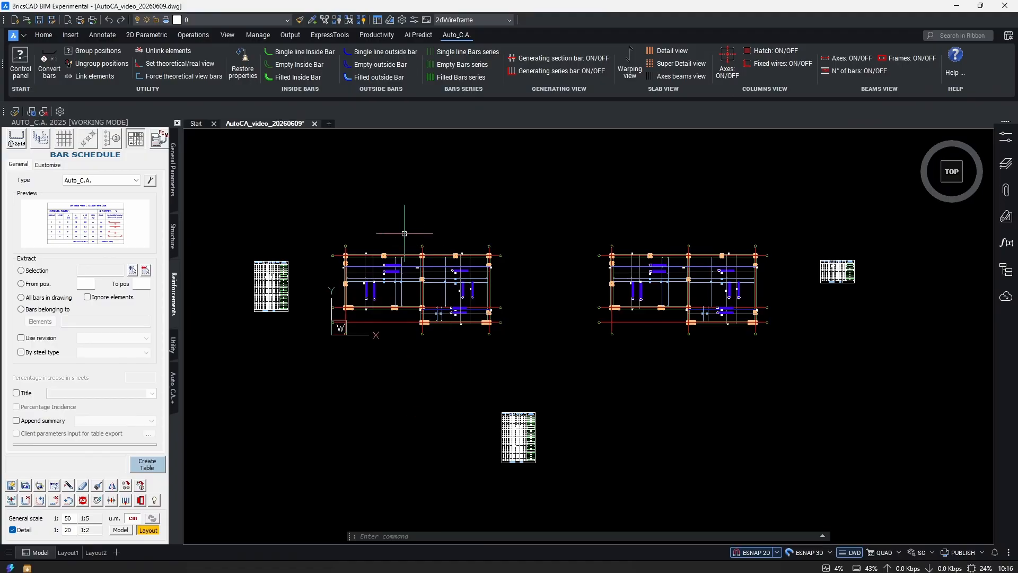
# - Group identical bar positions by unifying all bar marks, with the lowest value used automatically
pyautogui.click(100, 50)
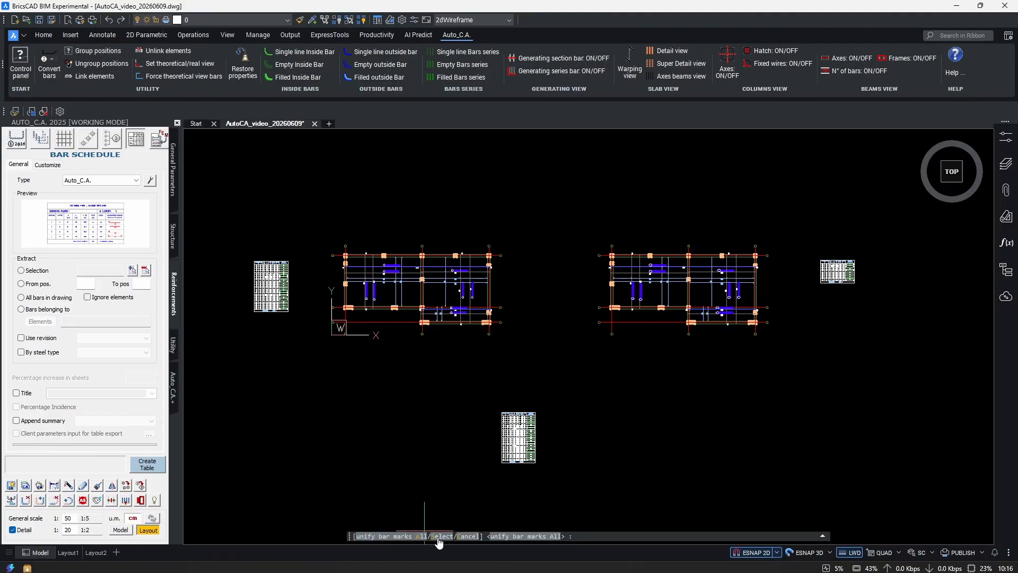
pyautogui.scroll(1, 740, 280)
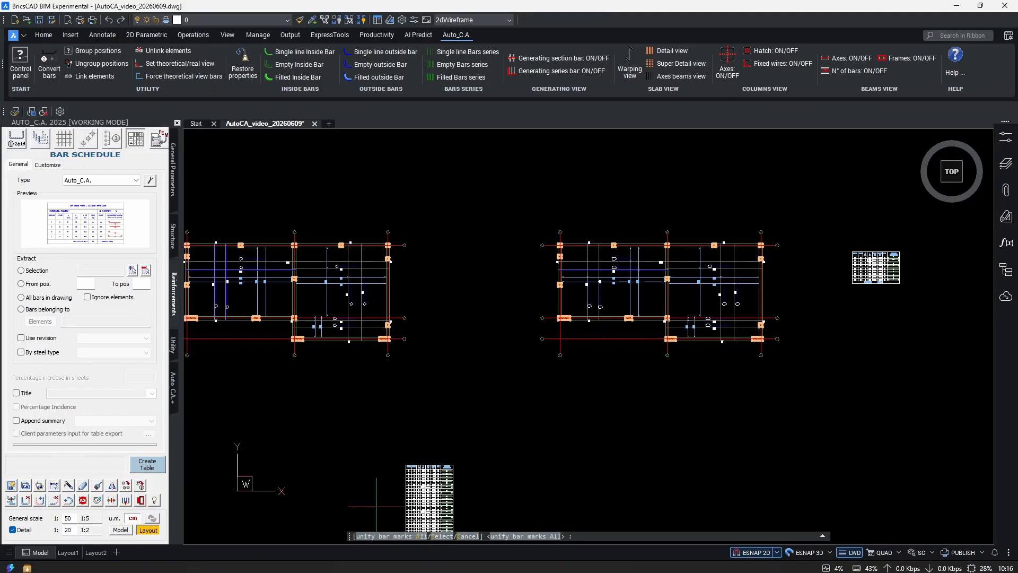
pyautogui.click(415, 537)
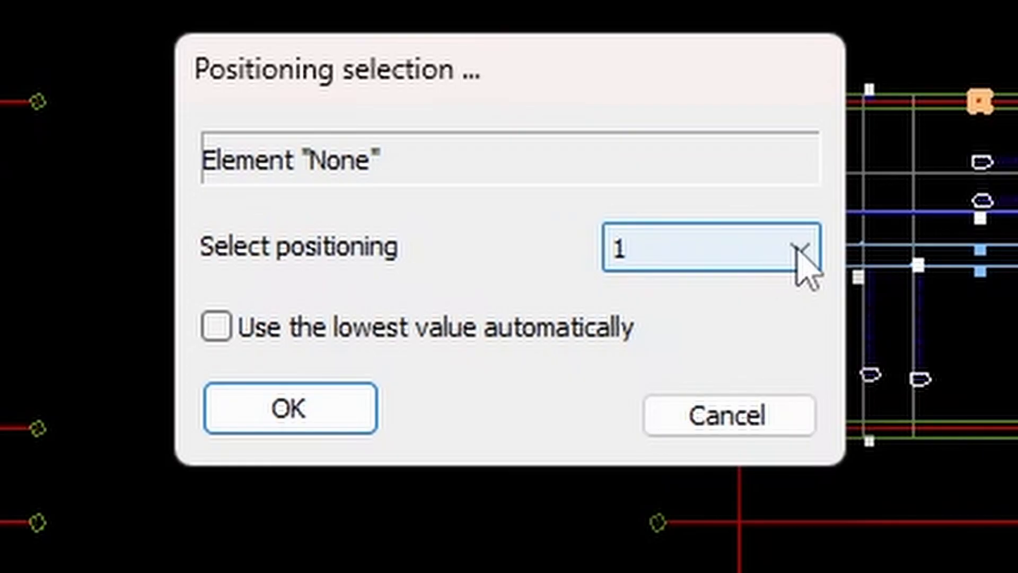
pyautogui.click(573, 278)
pyautogui.click(574, 278)
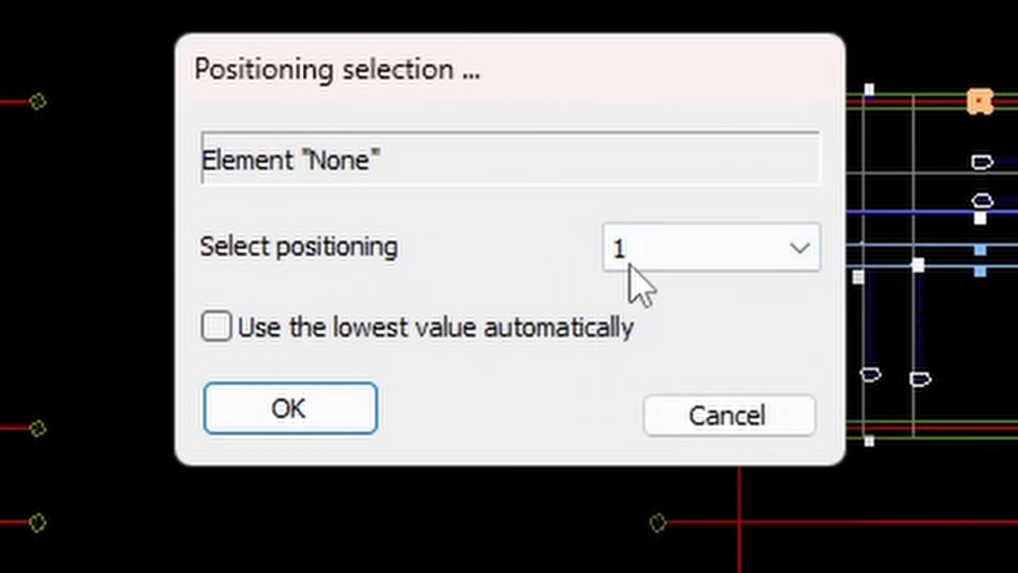
pyautogui.click(801, 250)
pyautogui.click(802, 251)
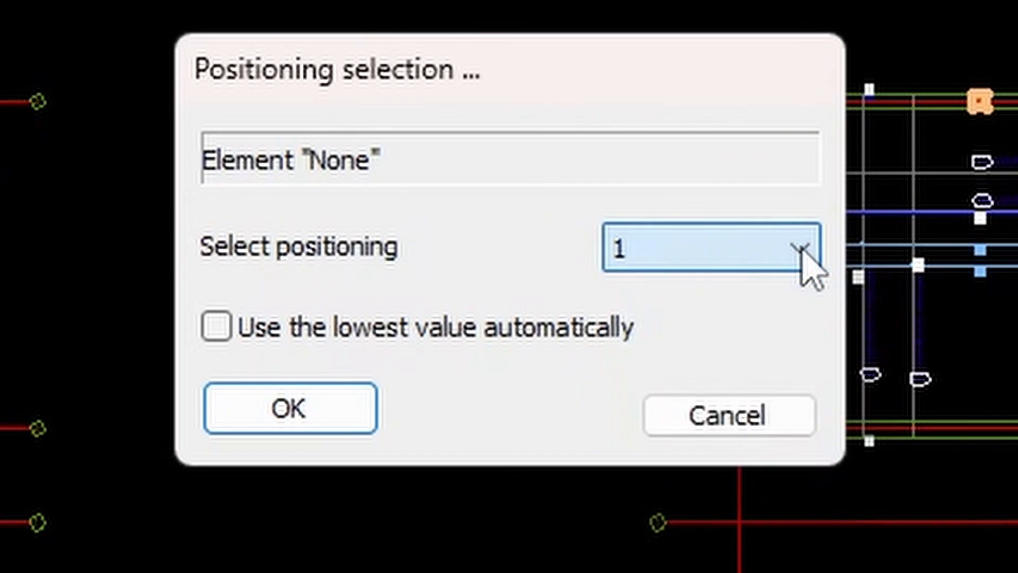
pyautogui.click(218, 326)
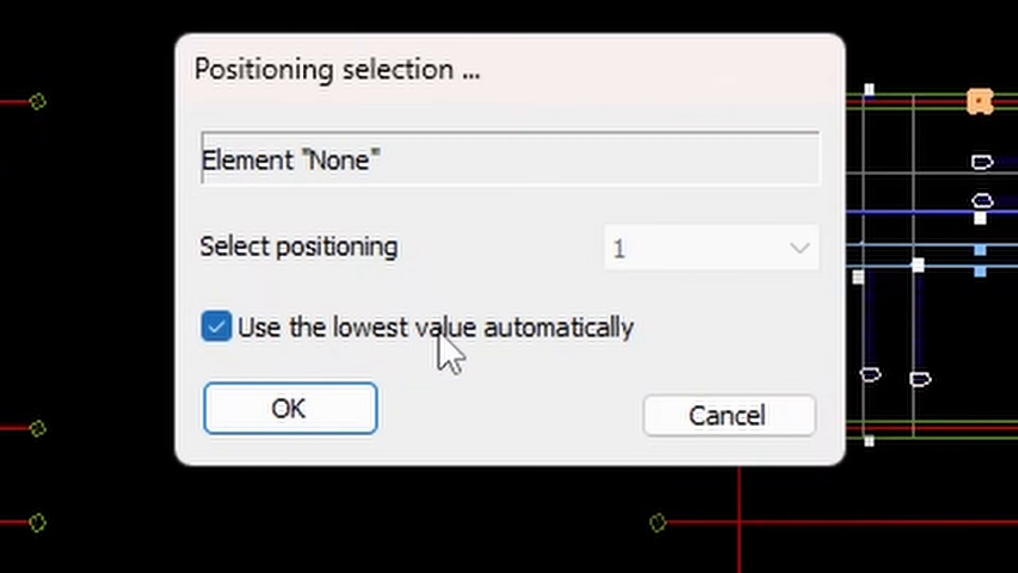
pyautogui.click(318, 419)
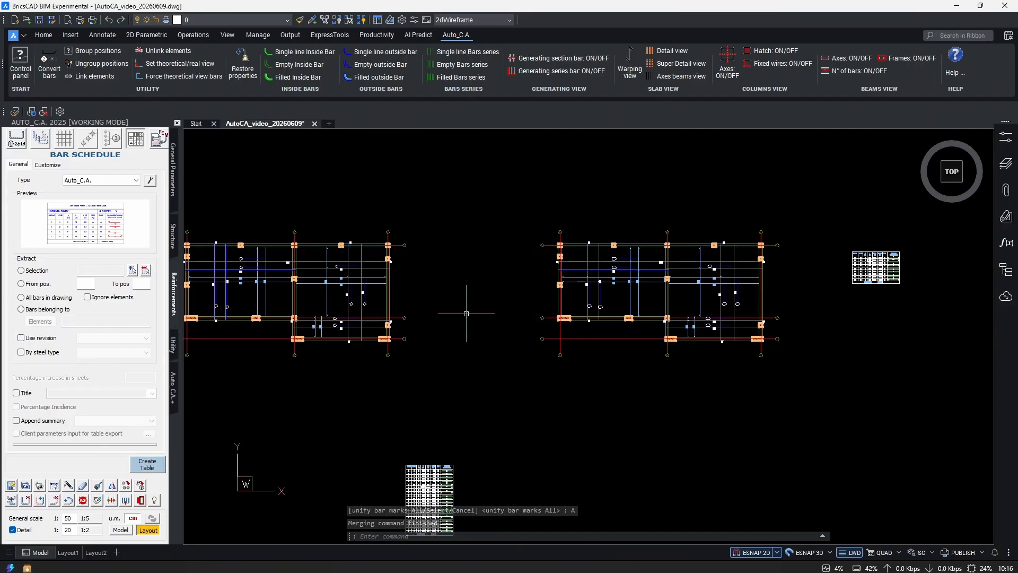
# - Select the three bar schedules around the plans and update them
pyautogui.scroll(1, 500, 358)
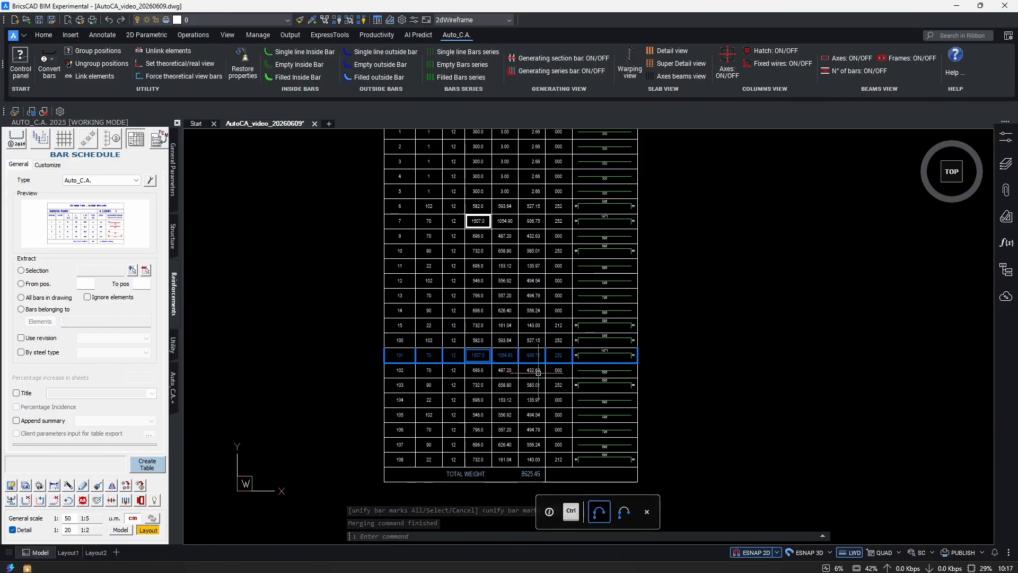
pyautogui.scroll(-4, 474, 381)
pyautogui.click(581, 270)
pyautogui.click(462, 415)
pyautogui.scroll(-3, 524, 395)
pyautogui.click(795, 212)
pyautogui.click(714, 290)
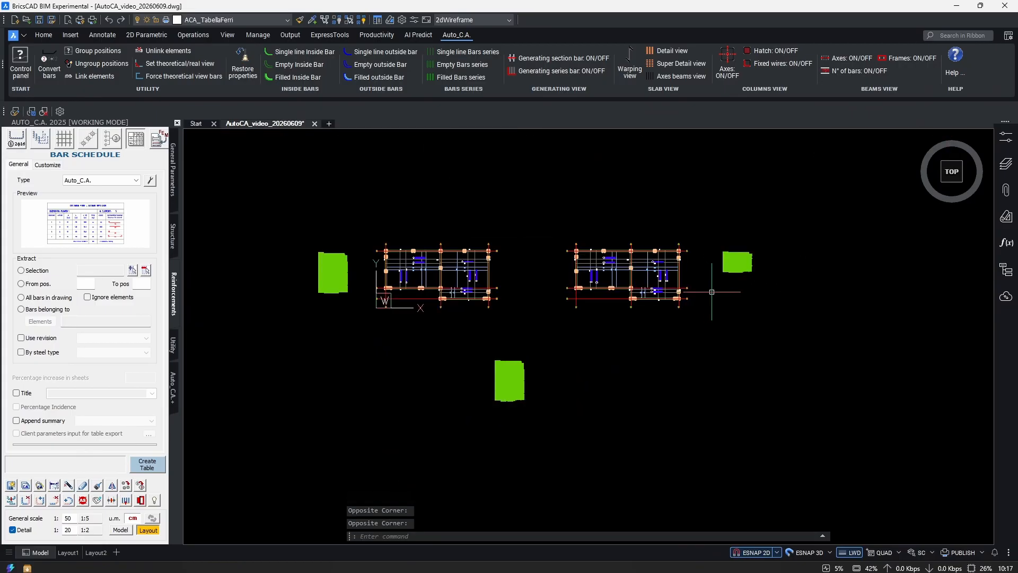
pyautogui.rightClick(544, 321)
pyautogui.moveTo(663, 506)
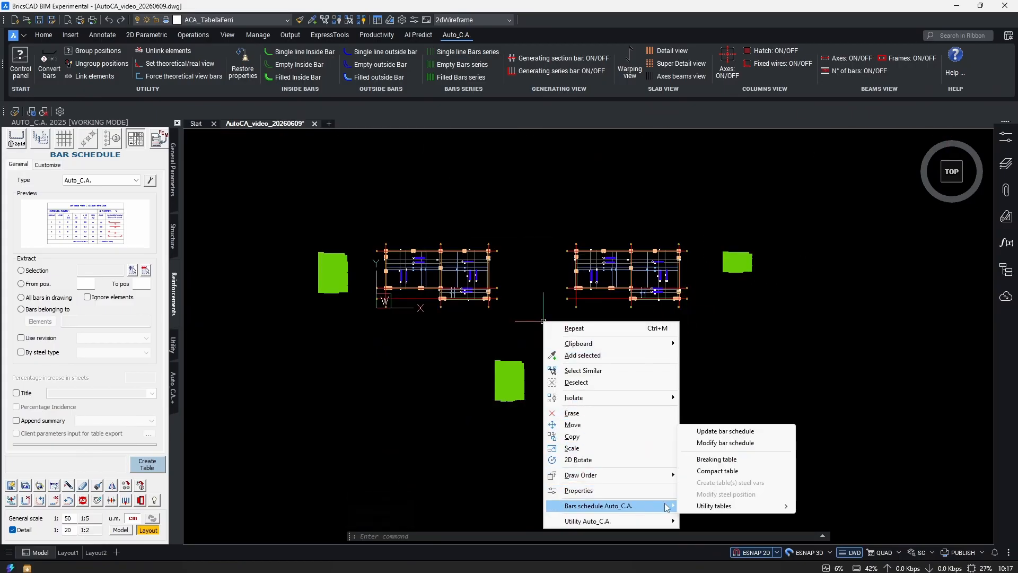
pyautogui.click(722, 431)
# - Examine the grouped positions, bar quantities and total weight in the updated overall bar schedule
pyautogui.scroll(6, 507, 371)
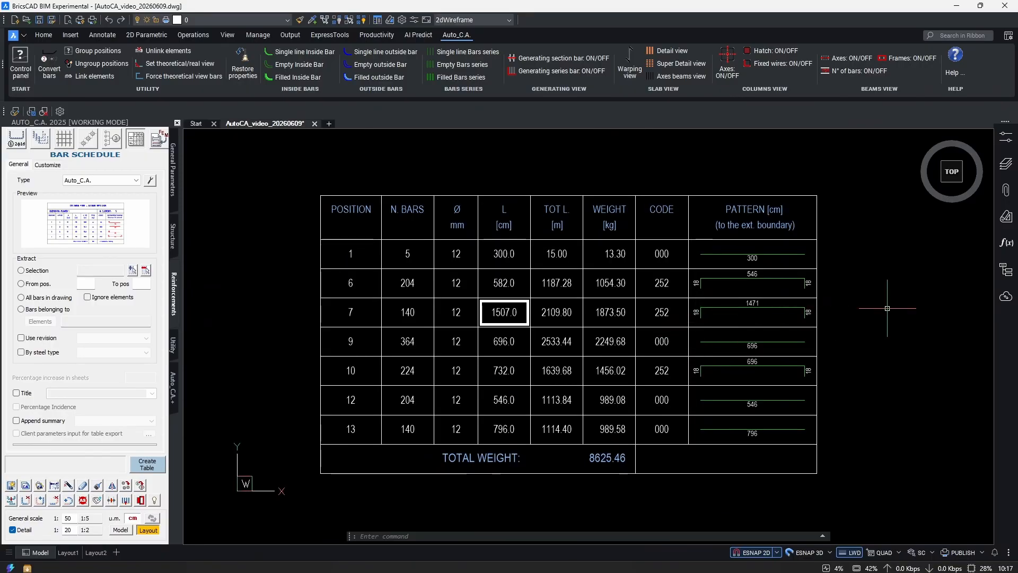
pyautogui.scroll(-8, 634, 335)
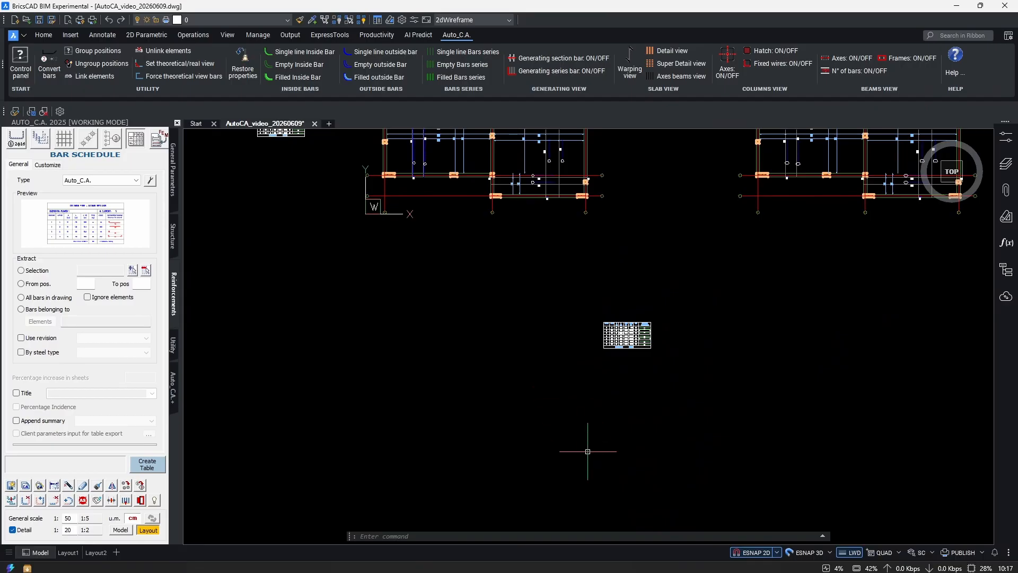
pyautogui.scroll(8, 623, 354)
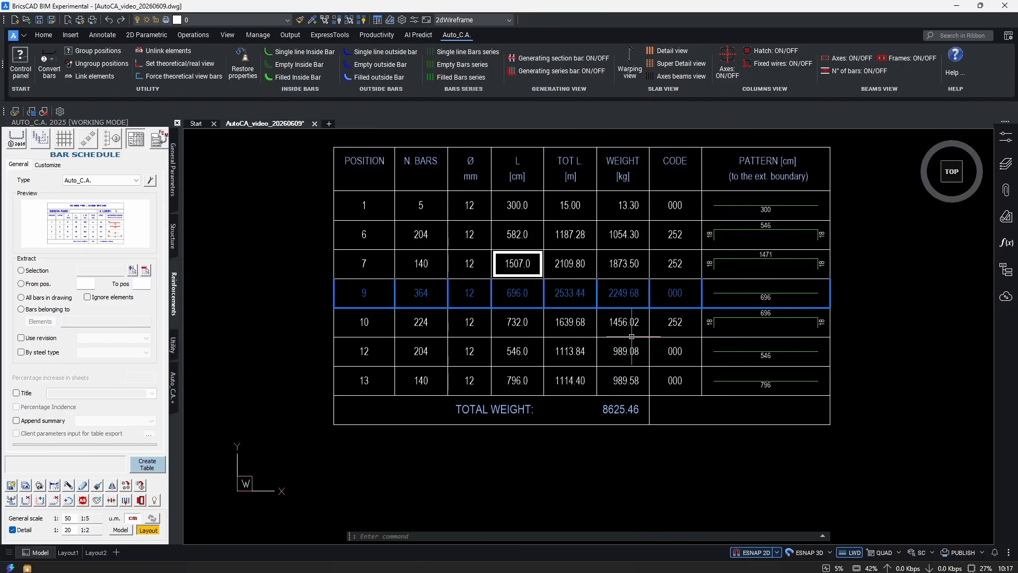
pyautogui.moveTo(626, 425); pyautogui.dragTo(683, 443, button='middle')
pyautogui.scroll(1, 557, 386)
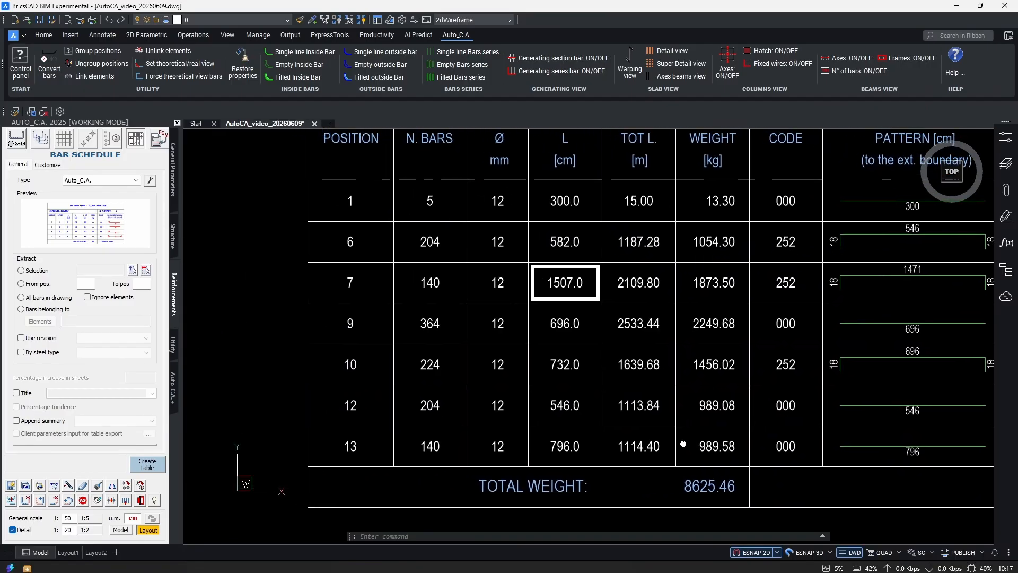
pyautogui.scroll(-1, 684, 443)
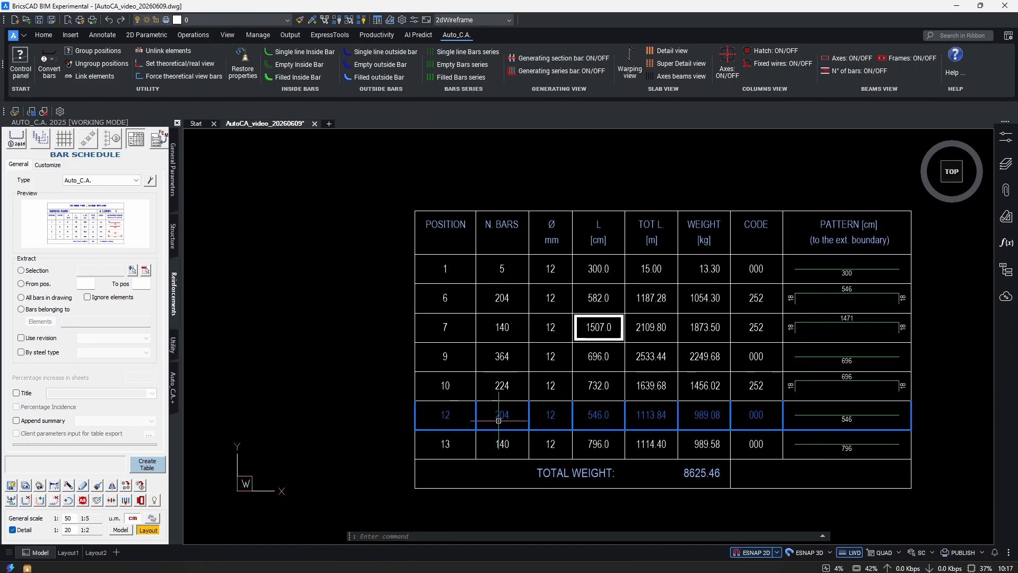
# - Compare the position labels of the vertical upper and lower bars on the original and copied slab plans
pyautogui.scroll(-5, 530, 413)
pyautogui.scroll(-2, 547, 419)
pyautogui.moveTo(524, 329); pyautogui.dragTo(587, 450, button='middle')
pyautogui.scroll(2, 423, 340)
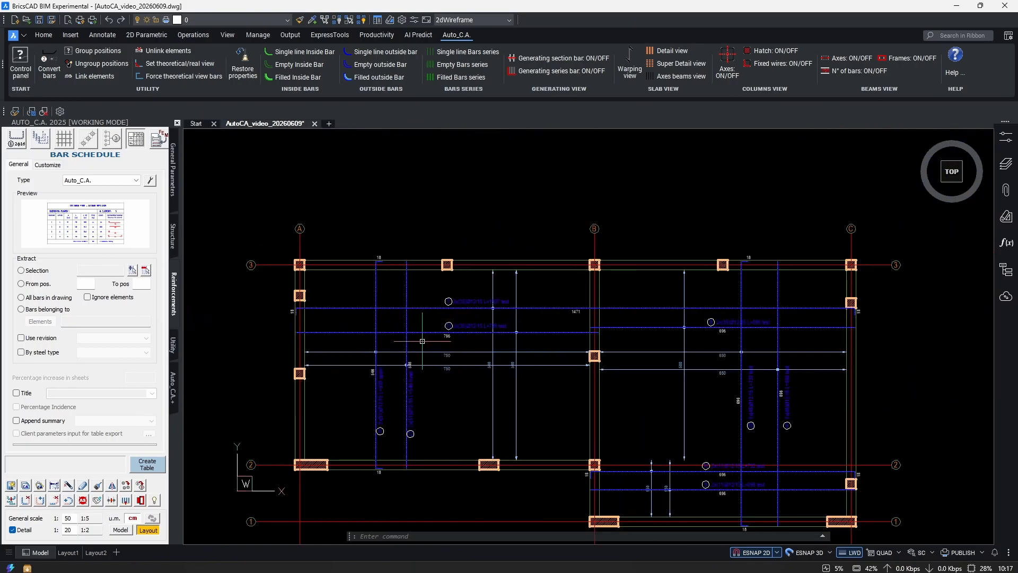
pyautogui.scroll(2, 384, 446)
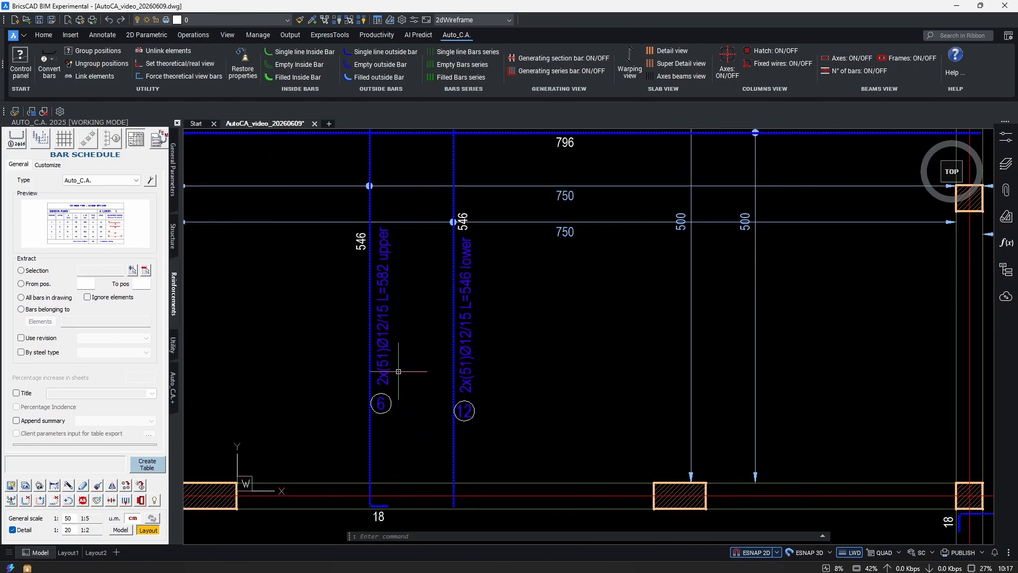
pyautogui.scroll(-3, 757, 382)
pyautogui.scroll(4, 660, 391)
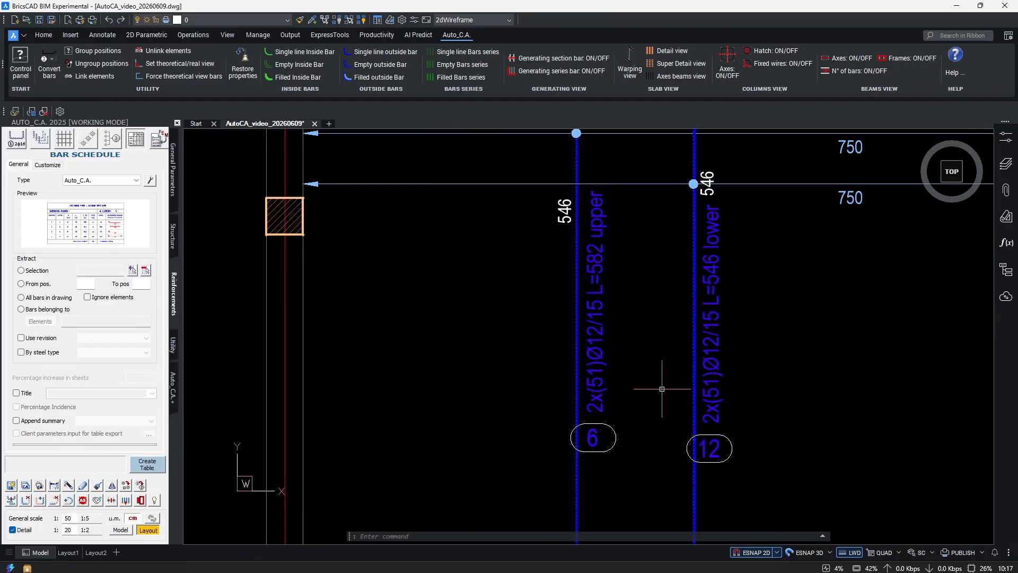
pyautogui.scroll(-3, 621, 363)
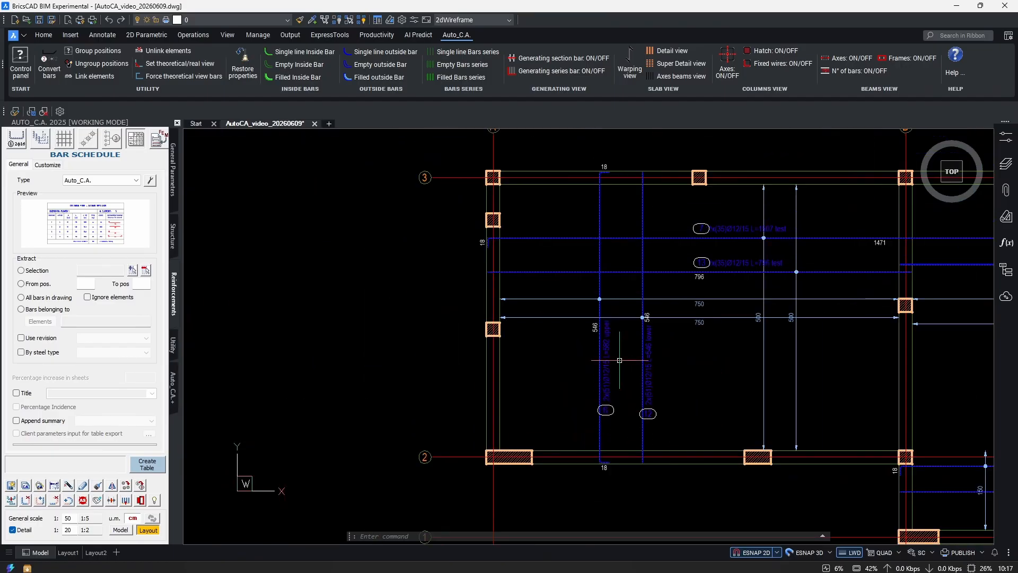
pyautogui.scroll(4, 616, 409)
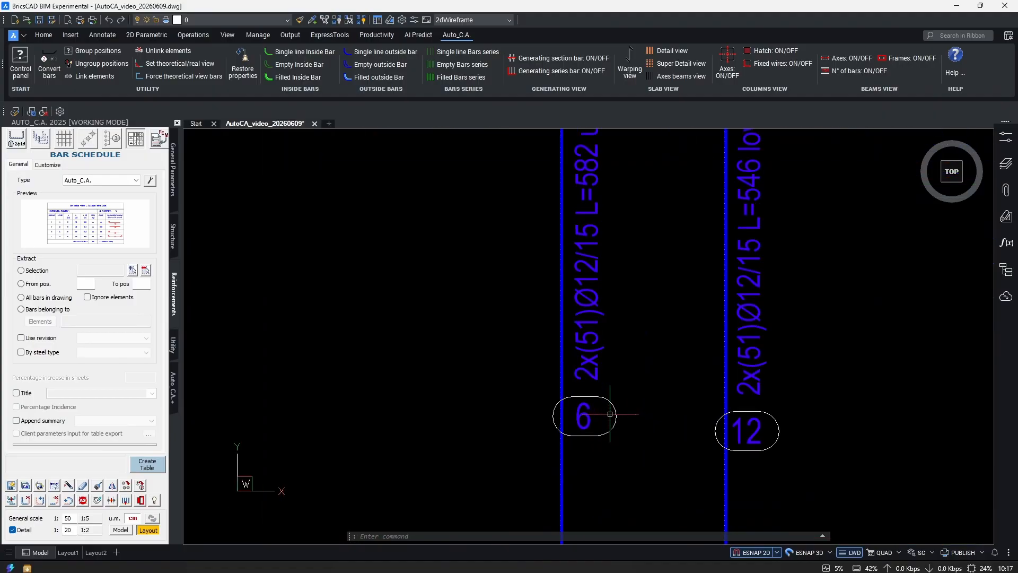
pyautogui.scroll(-3, 545, 406)
pyautogui.scroll(4, 469, 437)
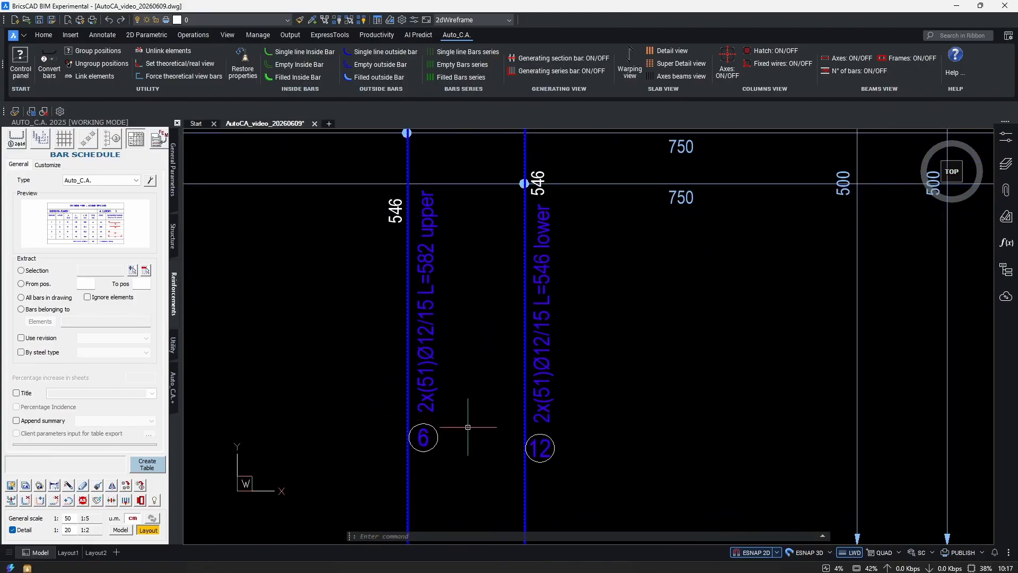
pyautogui.scroll(-3, 427, 404)
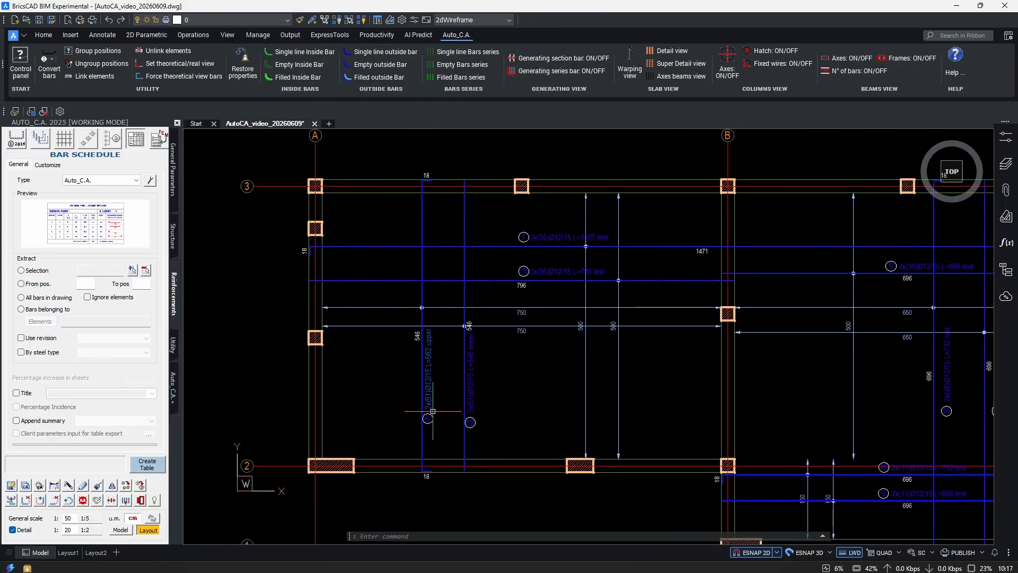
# - Recheck the bar labels on both slab plans against the positions listed in the overall bar schedule
pyautogui.click(435, 267)
pyautogui.click(400, 269)
pyautogui.scroll(-3, 557, 334)
pyautogui.moveTo(747, 335); pyautogui.dragTo(522, 348, button='middle')
pyautogui.scroll(3, 838, 329)
pyautogui.click(743, 314)
pyautogui.click(716, 329)
pyautogui.scroll(3, 768, 393)
pyautogui.scroll(-1, 732, 425)
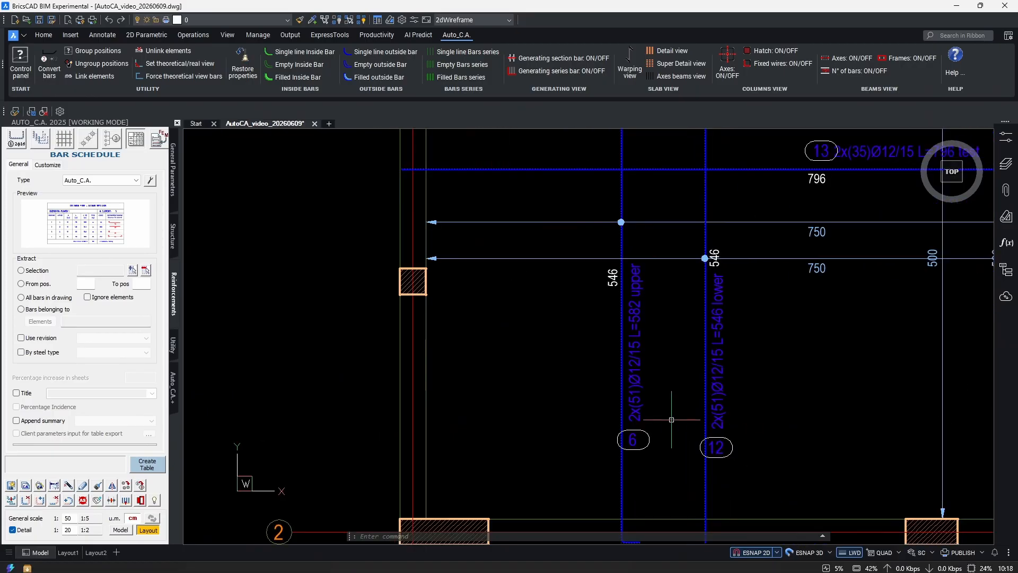
pyautogui.scroll(-6, 671, 420)
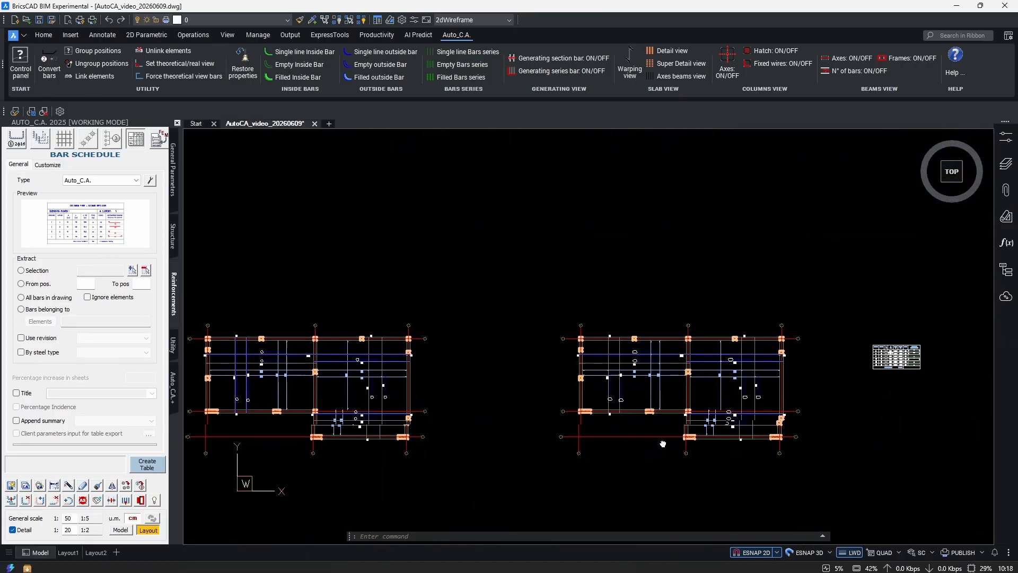
pyautogui.scroll(6, 546, 480)
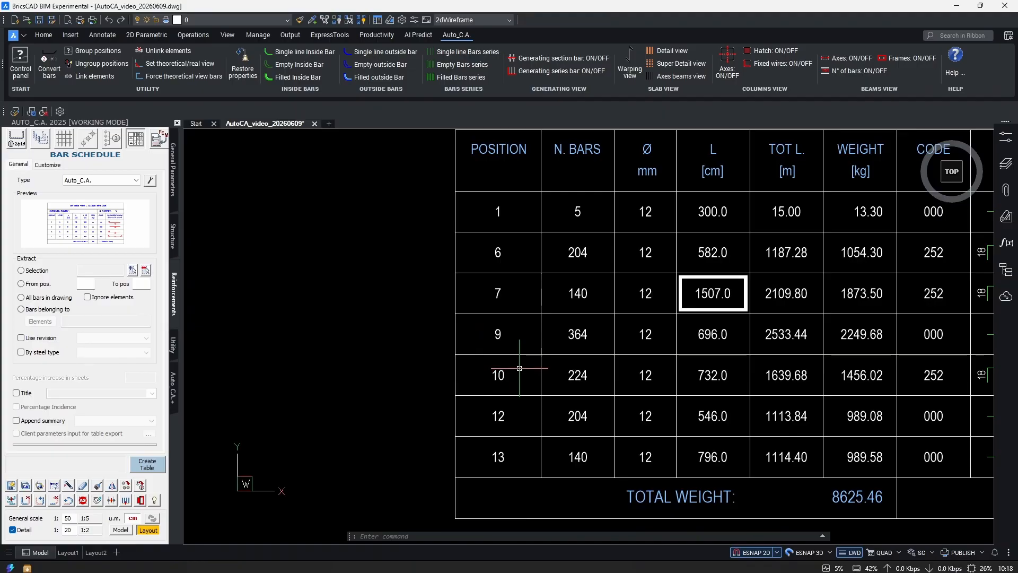
# - Renumber the bars of both slab plans starting from position 100
pyautogui.scroll(-3, 519, 366)
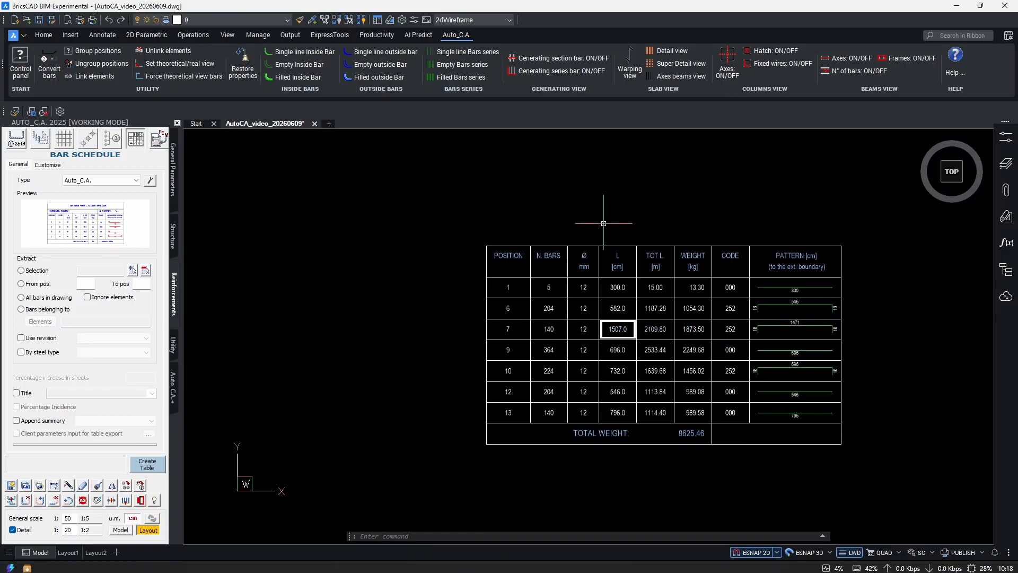
pyautogui.scroll(-8, 674, 185)
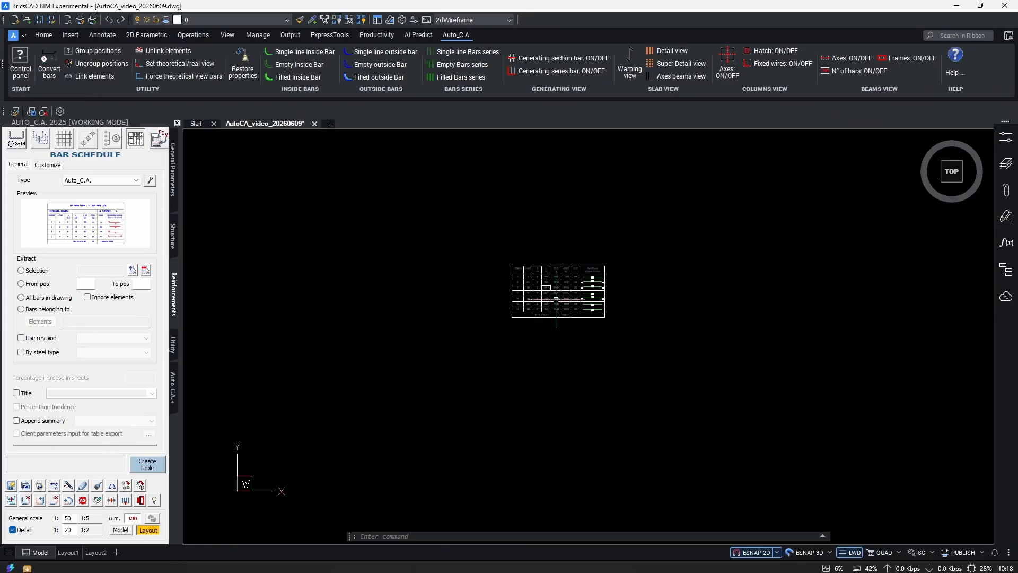
pyautogui.scroll(2, 591, 341)
pyautogui.write('REN')
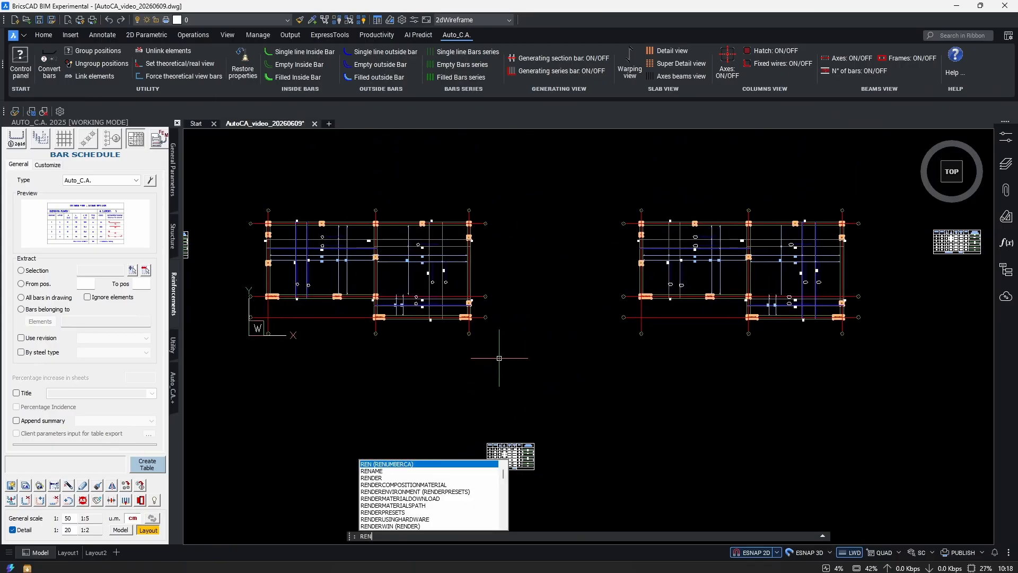
pyautogui.press('Return')
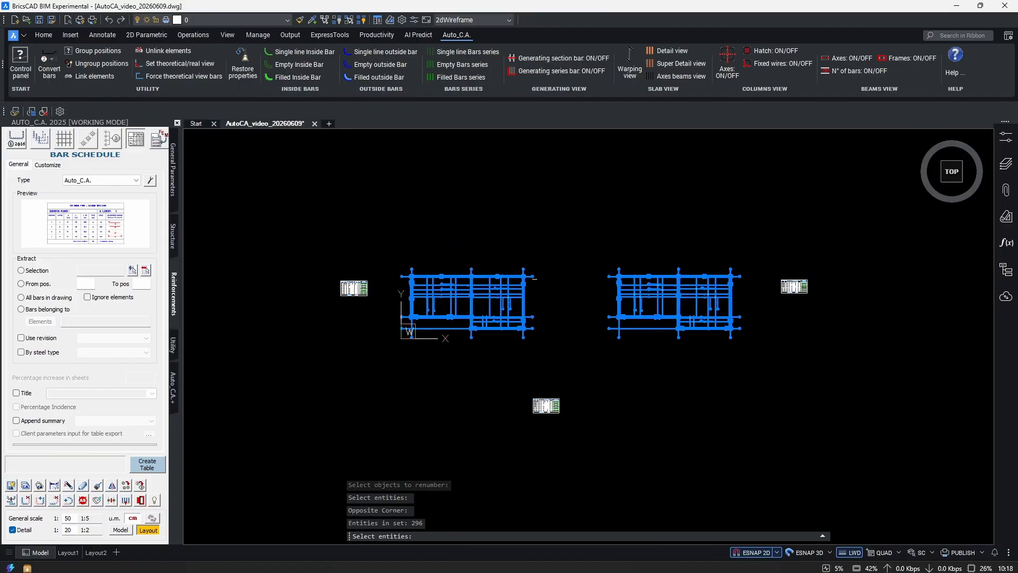
pyautogui.scroll(1, 562, 321)
pyautogui.press('Return')
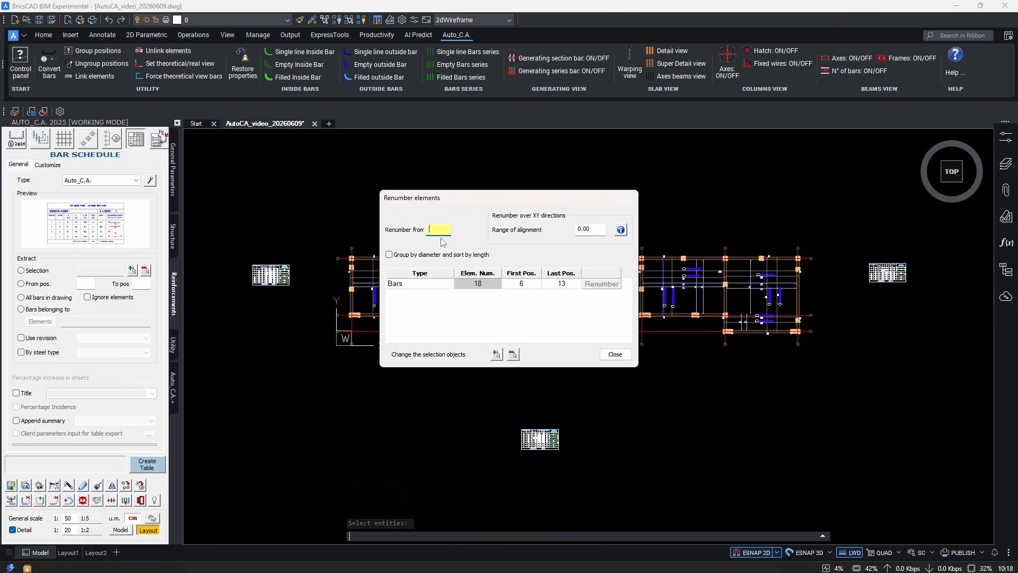
pyautogui.write('100')
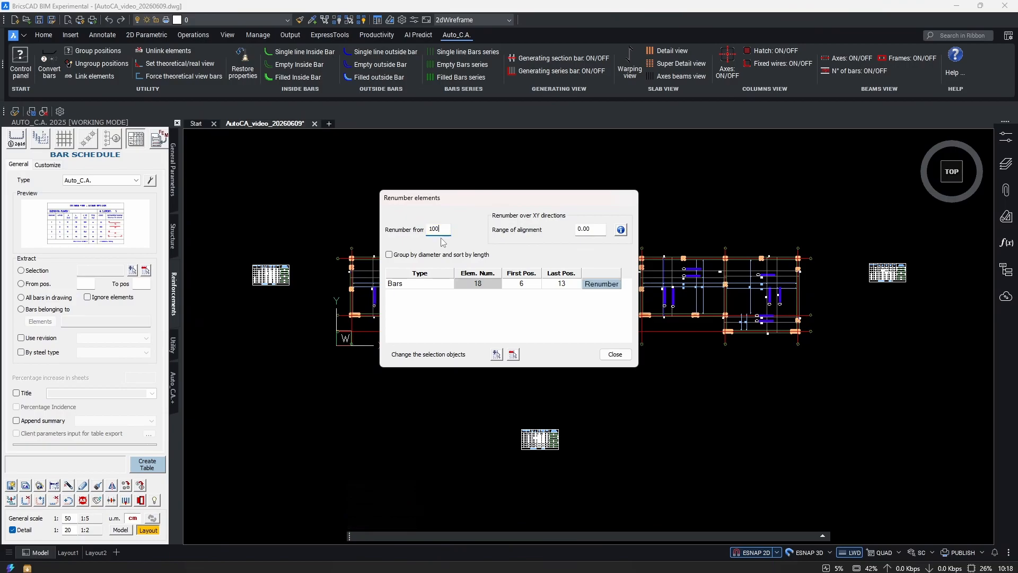
pyautogui.click(610, 285)
pyautogui.click(613, 355)
# - Examine the renumbered positions in the overall bar schedule and locate the separate position 1 bars in the drawing
pyautogui.scroll(10, 536, 403)
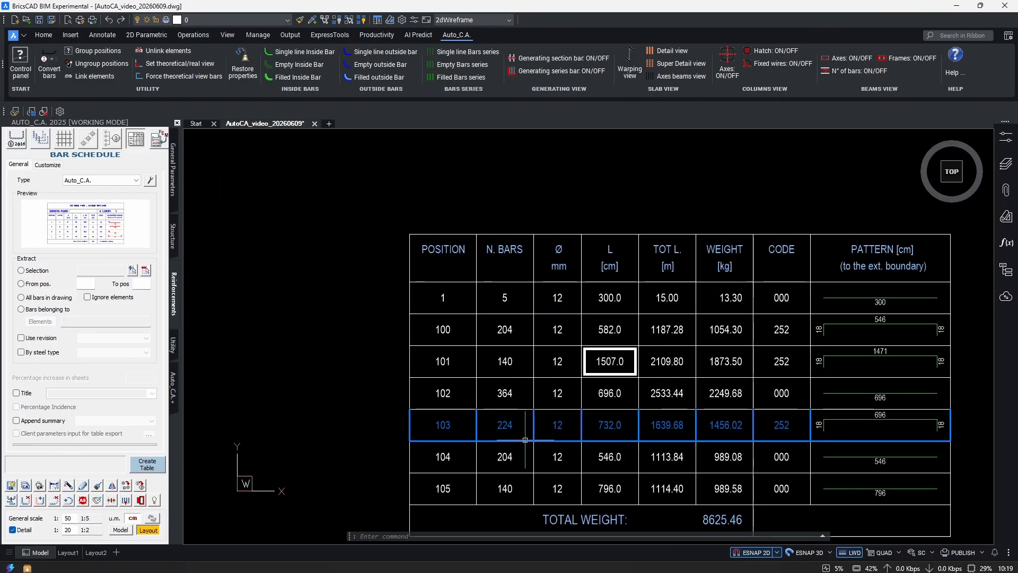
pyautogui.moveTo(412, 470); pyautogui.dragTo(420, 412, button='middle')
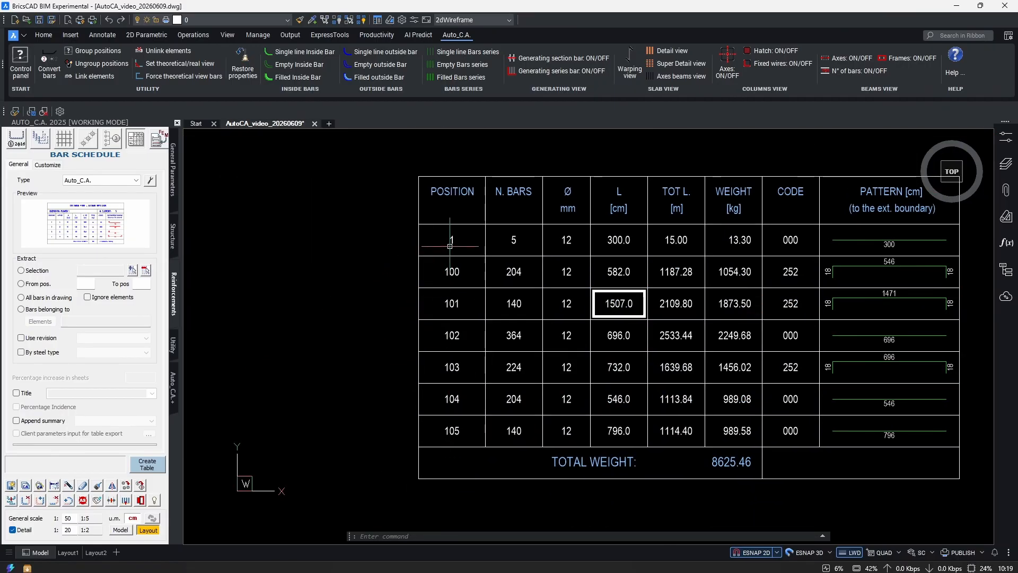
pyautogui.scroll(-6, 498, 473)
pyautogui.scroll(-2, 498, 474)
pyautogui.scroll(9, 692, 312)
pyautogui.scroll(2, 558, 258)
pyautogui.scroll(-3, 567, 329)
pyautogui.scroll(6, 546, 341)
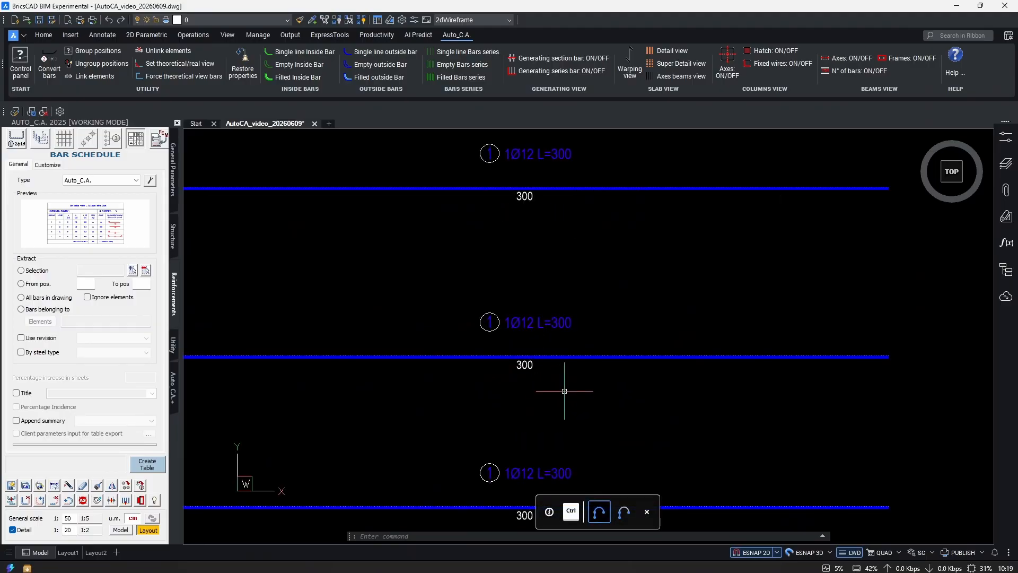
pyautogui.scroll(-3, 564, 391)
pyautogui.scroll(6, 619, 330)
pyautogui.scroll(-5, 619, 330)
pyautogui.moveTo(527, 348); pyautogui.dragTo(596, 336, button='middle')
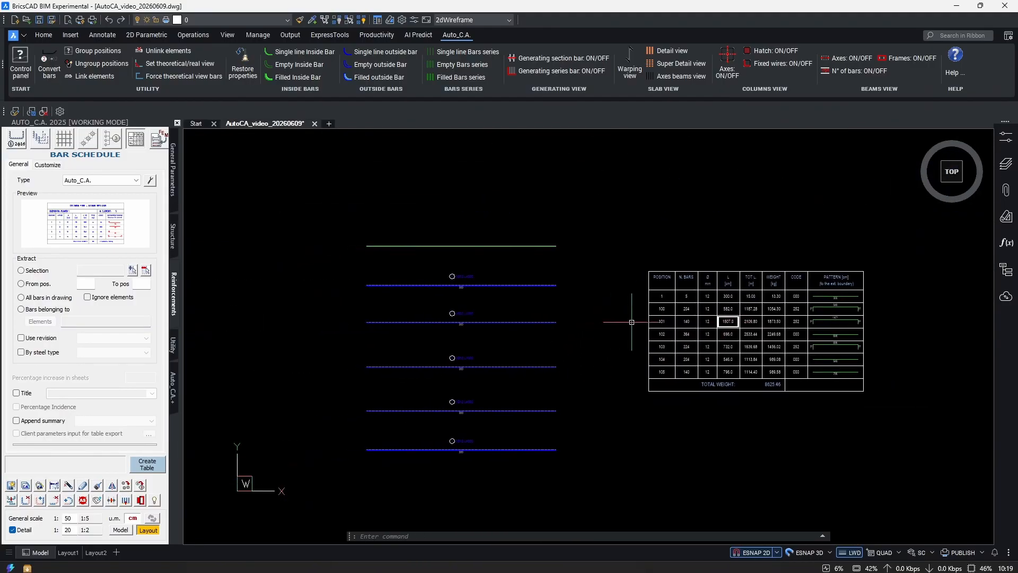
# - Try to limit the existing bar schedule's extraction to the selected bars of both slab plans
pyautogui.scroll(2, 625, 314)
pyautogui.scroll(-8, 732, 335)
pyautogui.moveTo(681, 427); pyautogui.dragTo(684, 216, button='middle')
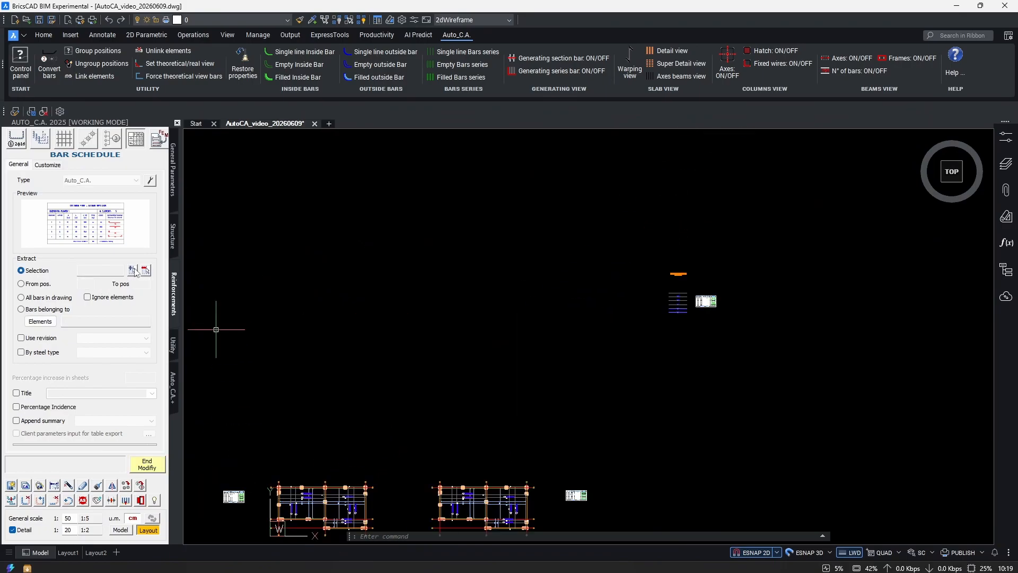
pyautogui.click(134, 271)
pyautogui.scroll(5, 573, 313)
pyautogui.click(810, 231)
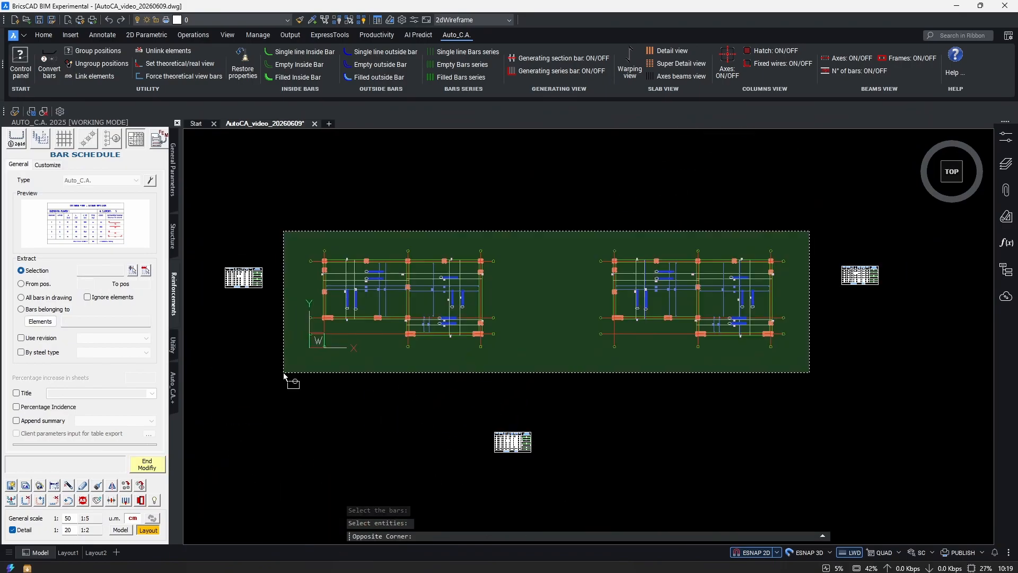
pyautogui.click(284, 374)
pyautogui.moveTo(562, 357); pyautogui.dragTo(522, 334, button='middle')
pyautogui.press('Return')
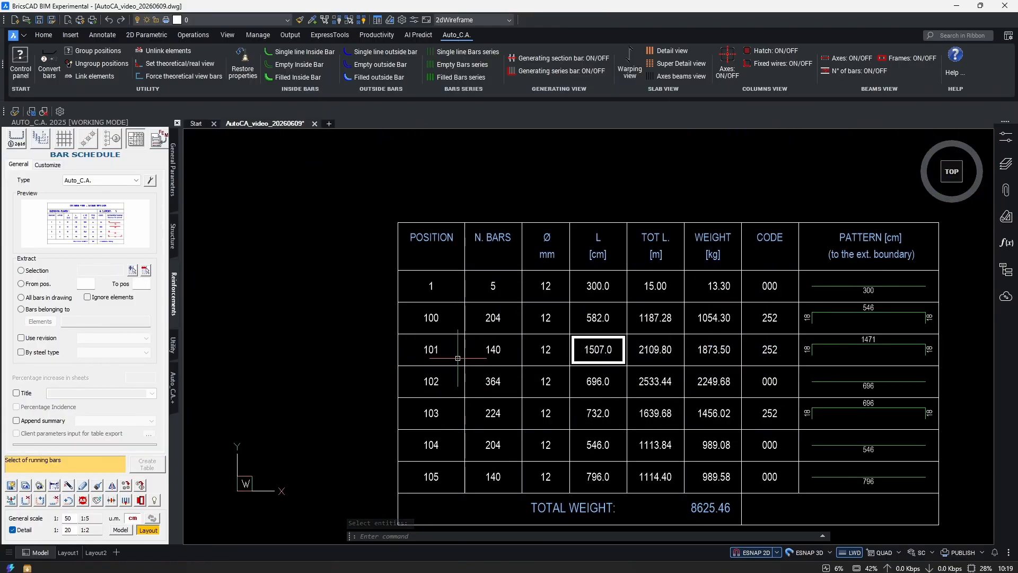
pyautogui.scroll(2, 471, 361)
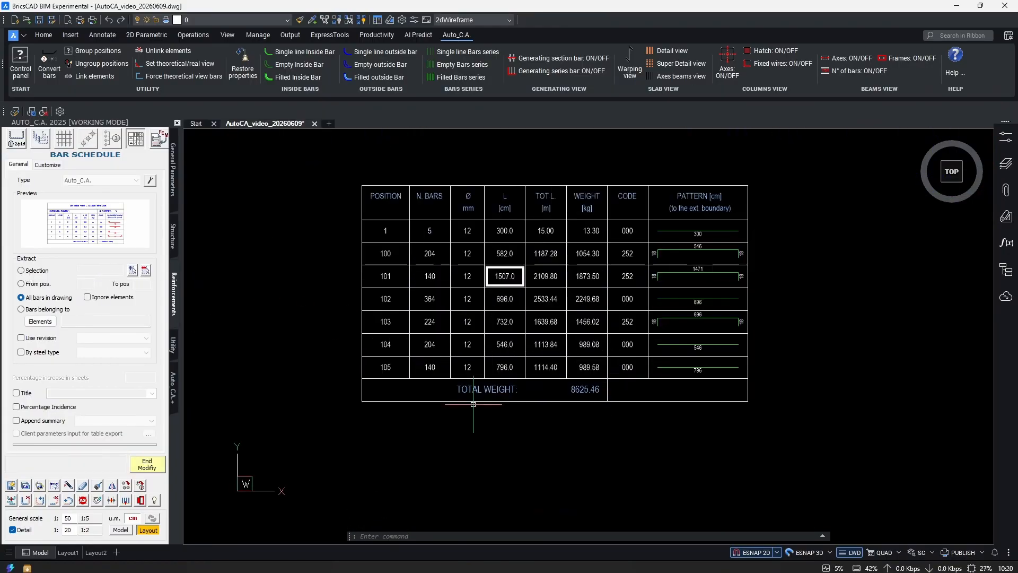
pyautogui.click(147, 464)
pyautogui.scroll(-2, 615, 361)
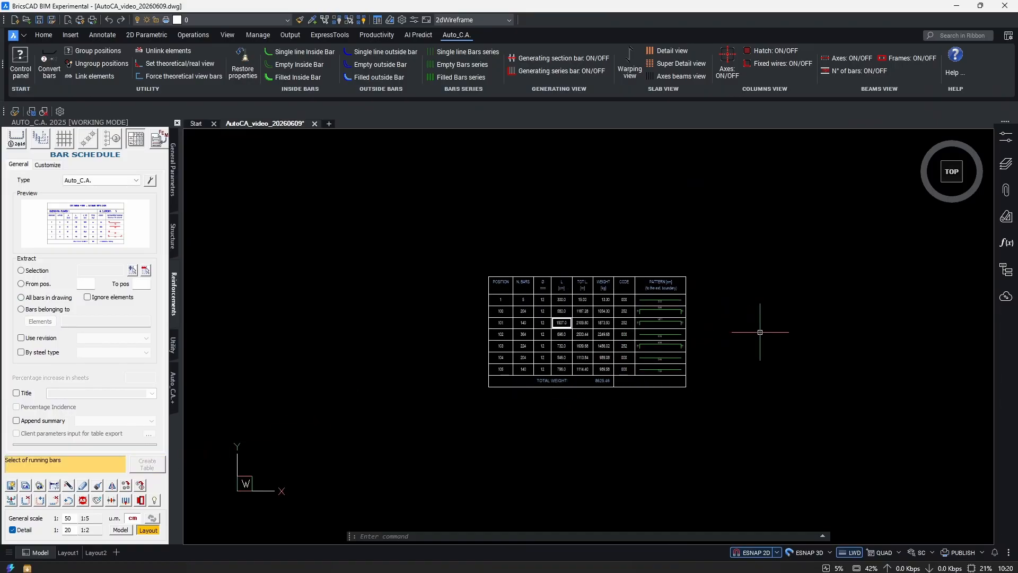
# - Create a bar schedule extracted from a selection of both slab plans' bars and place it below the plans
pyautogui.click(36, 270)
pyautogui.click(132, 270)
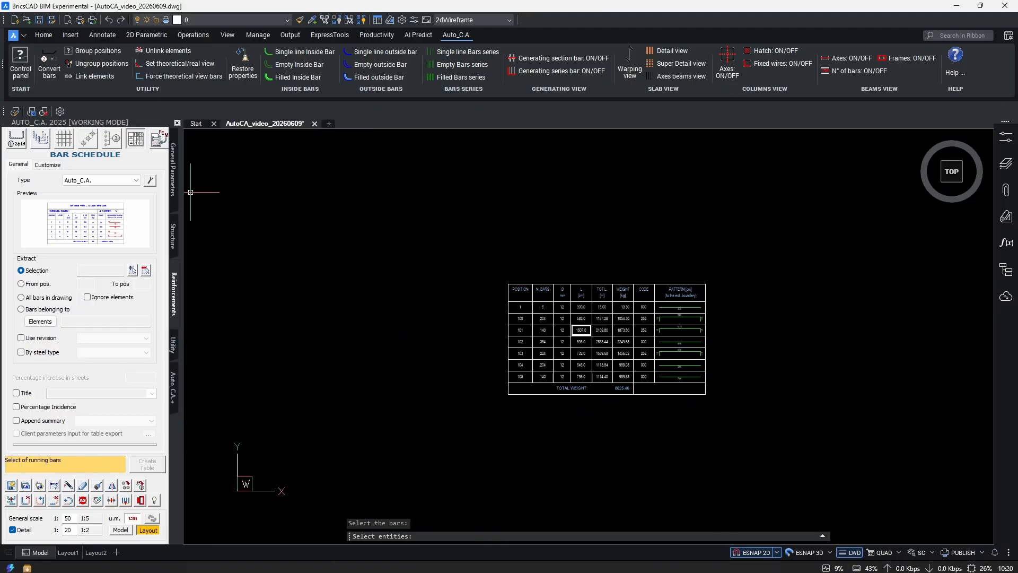
pyautogui.moveTo(765, 214); pyautogui.dragTo(192, 330)
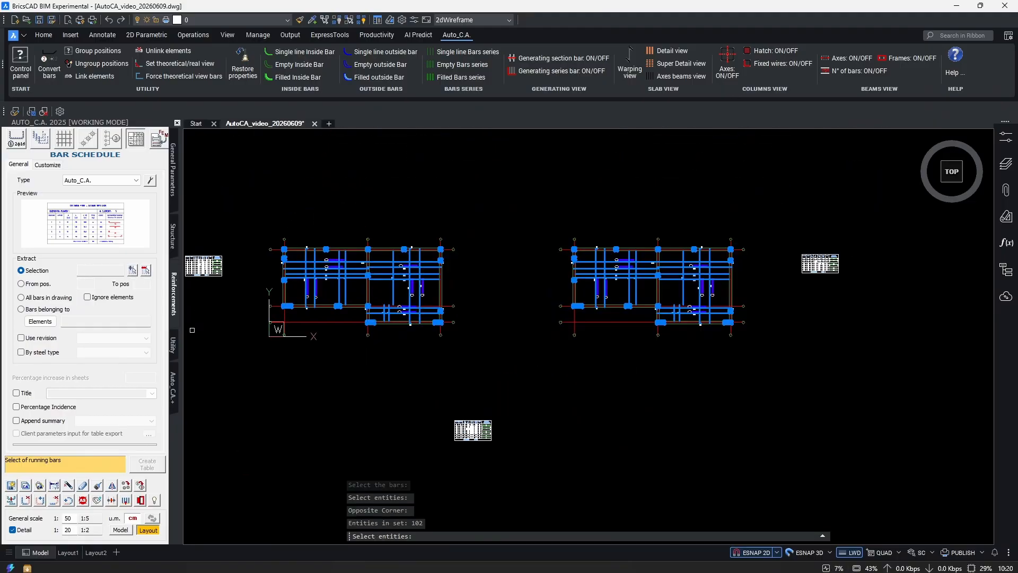
pyautogui.rightClick(199, 322)
pyautogui.rightClick(495, 409)
pyautogui.click(418, 393)
# - Compare the selection-based bar schedule with the existing overall schedule and review the bars on the slab plan
pyautogui.scroll(7, 371, 404)
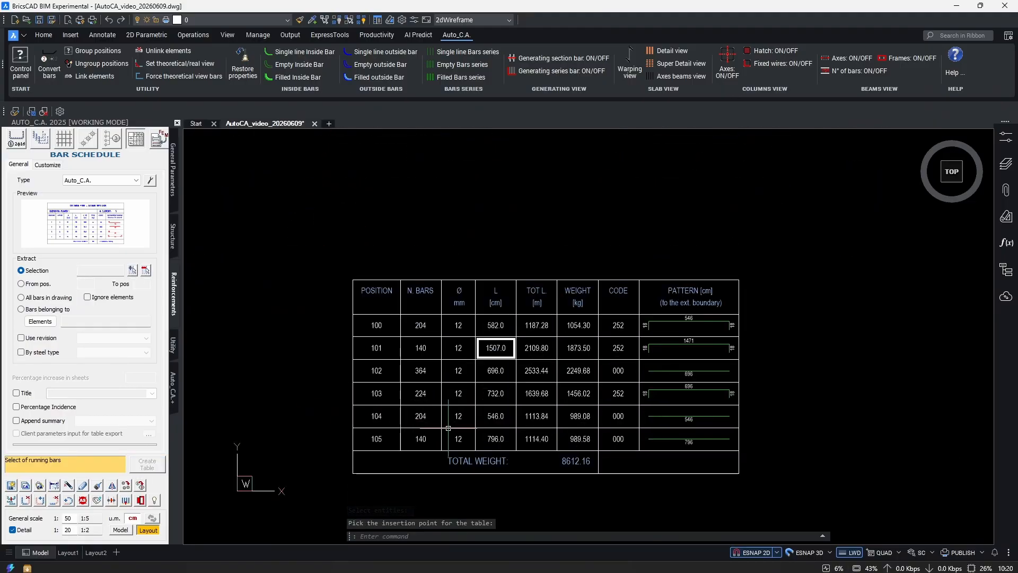
pyautogui.scroll(-3, 479, 350)
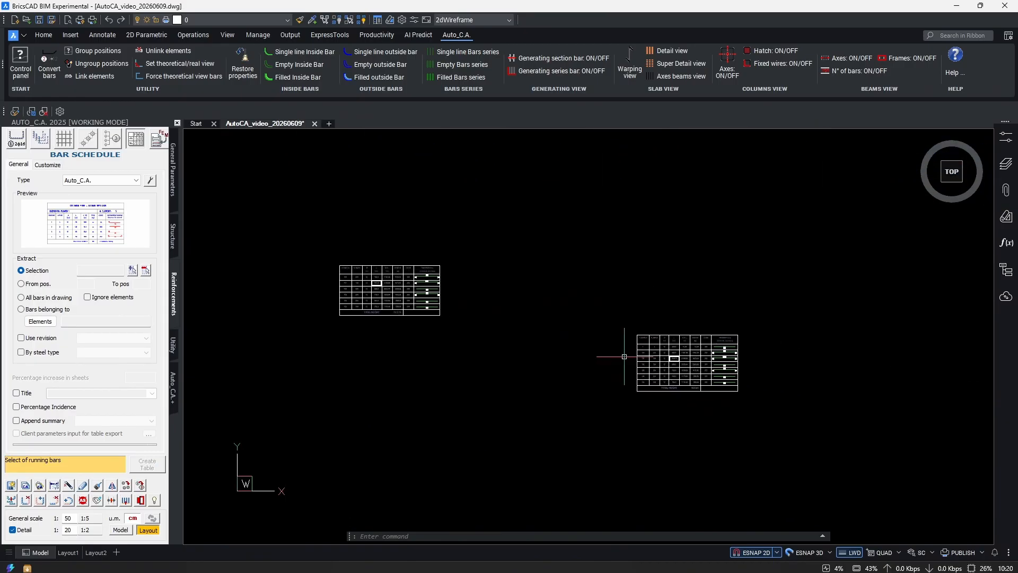
pyautogui.scroll(4, 726, 389)
pyautogui.scroll(-4, 692, 361)
pyautogui.moveTo(436, 292); pyautogui.dragTo(659, 354, button='middle')
pyautogui.scroll(2, 660, 354)
pyautogui.scroll(4, 677, 363)
pyautogui.scroll(-1, 608, 454)
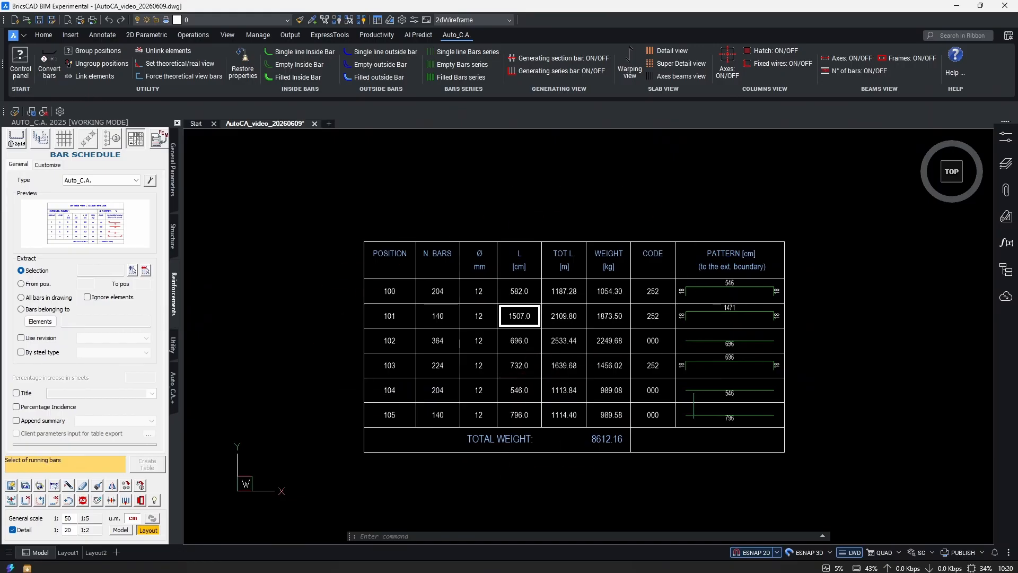
pyautogui.scroll(-4, 597, 308)
pyautogui.moveTo(805, 208); pyautogui.dragTo(515, 391, button='middle')
pyautogui.scroll(-2, 514, 391)
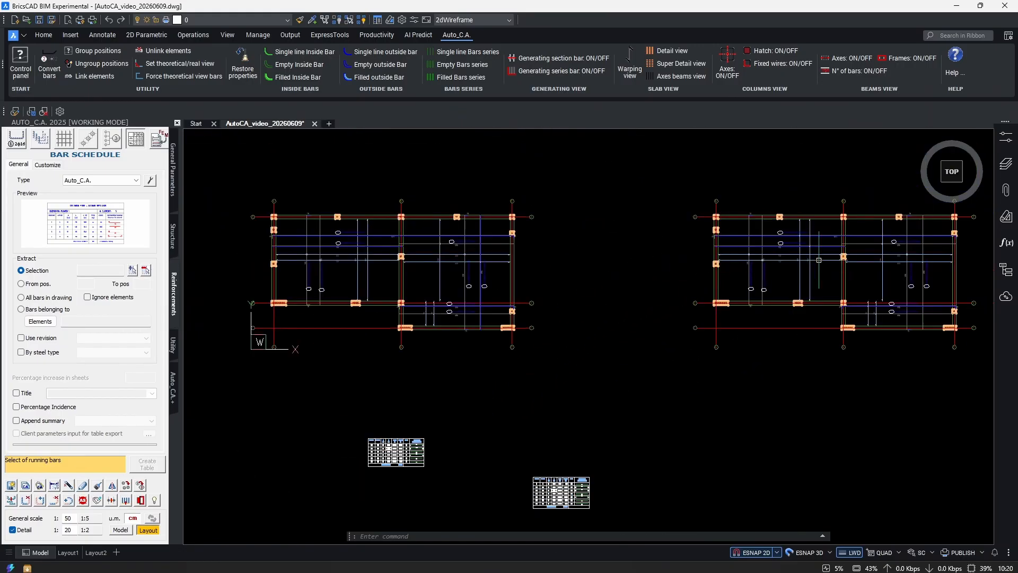
pyautogui.moveTo(495, 342); pyautogui.dragTo(603, 296, button='middle')
pyautogui.scroll(5, 629, 329)
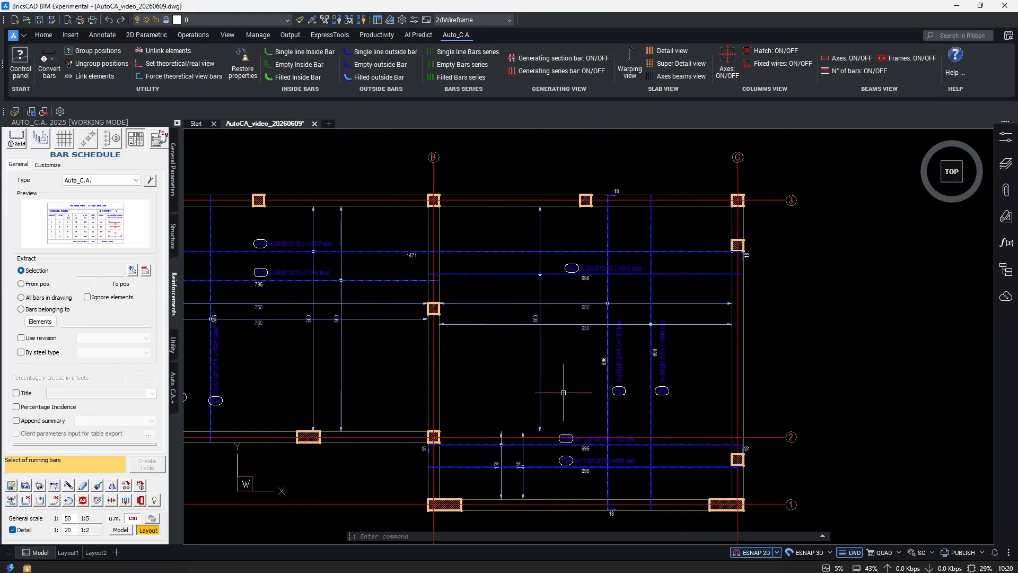
# - Renumber the bars of the original slab plan starting from position 200
pyautogui.scroll(-2, 597, 424)
pyautogui.write('REN')
pyautogui.press('Return')
pyautogui.scroll(-3, 552, 373)
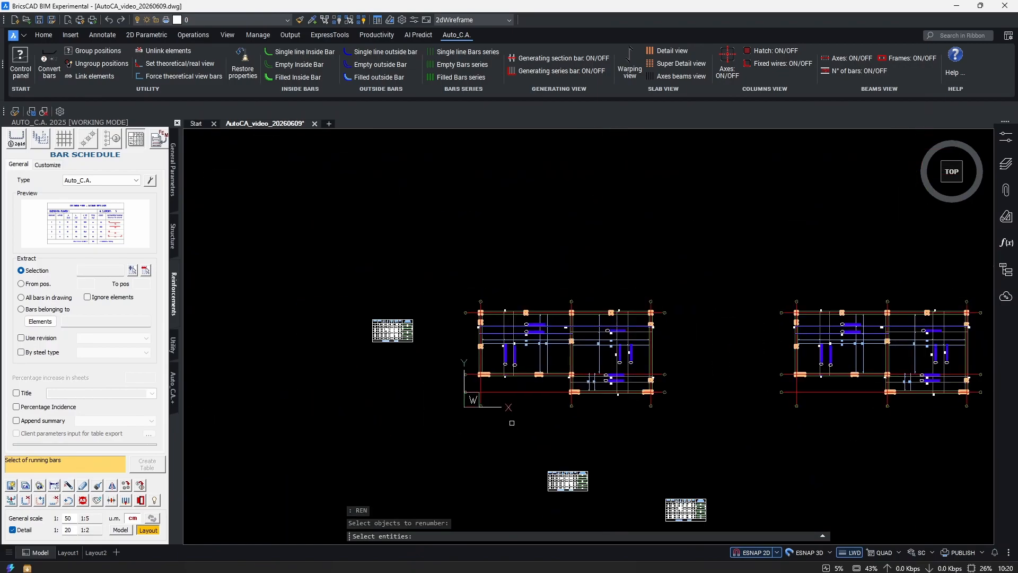
pyautogui.scroll(2, 586, 356)
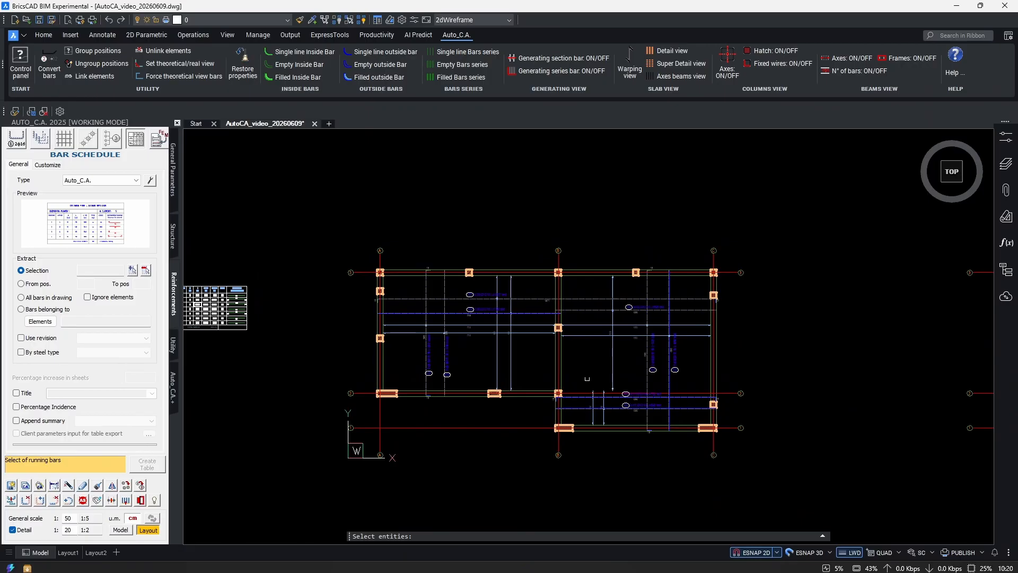
pyautogui.scroll(-2, 569, 361)
pyautogui.click(745, 241)
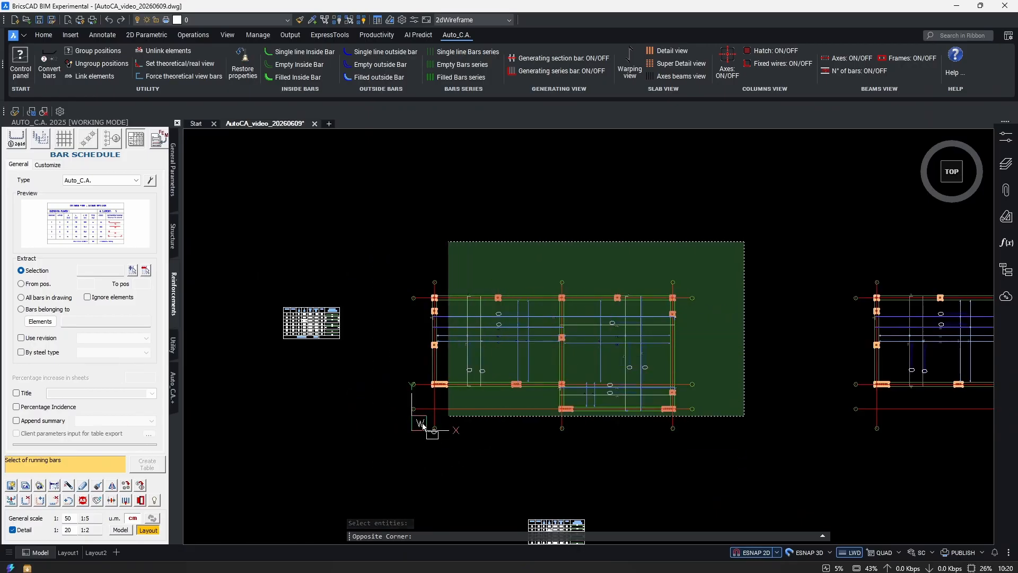
pyautogui.click(430, 422)
pyautogui.press('Return')
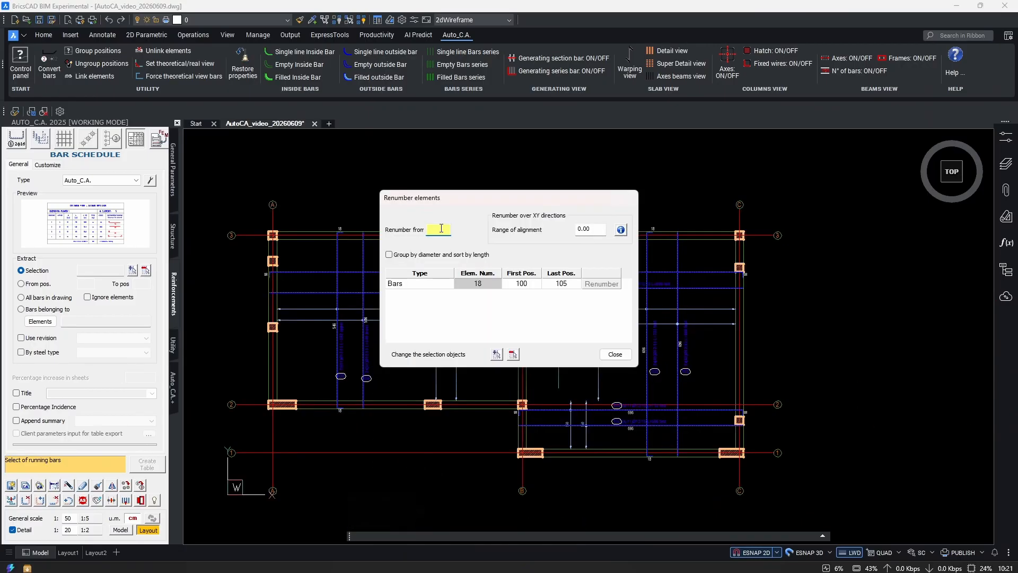
pyautogui.write('200')
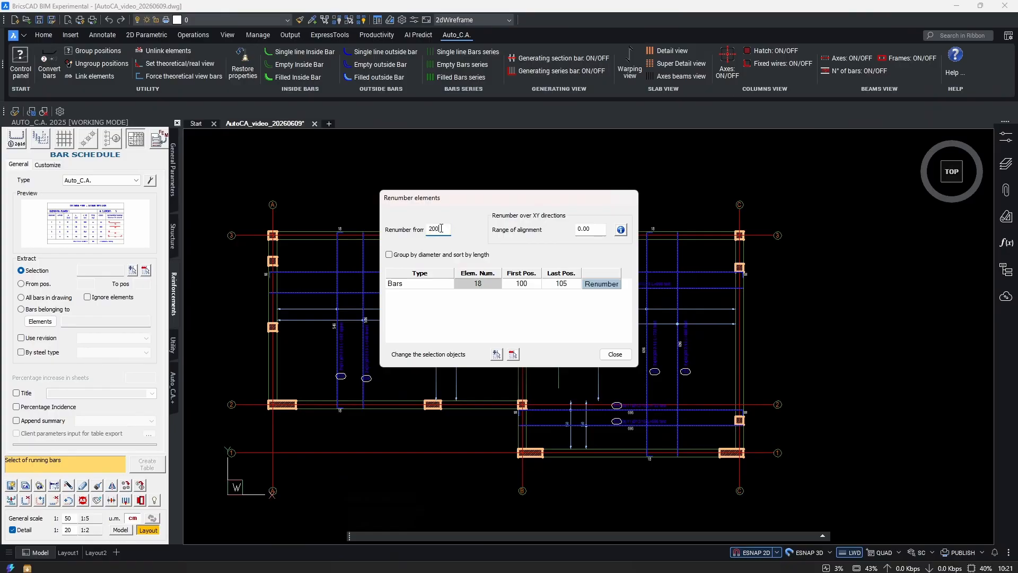
pyautogui.click(595, 288)
pyautogui.click(604, 356)
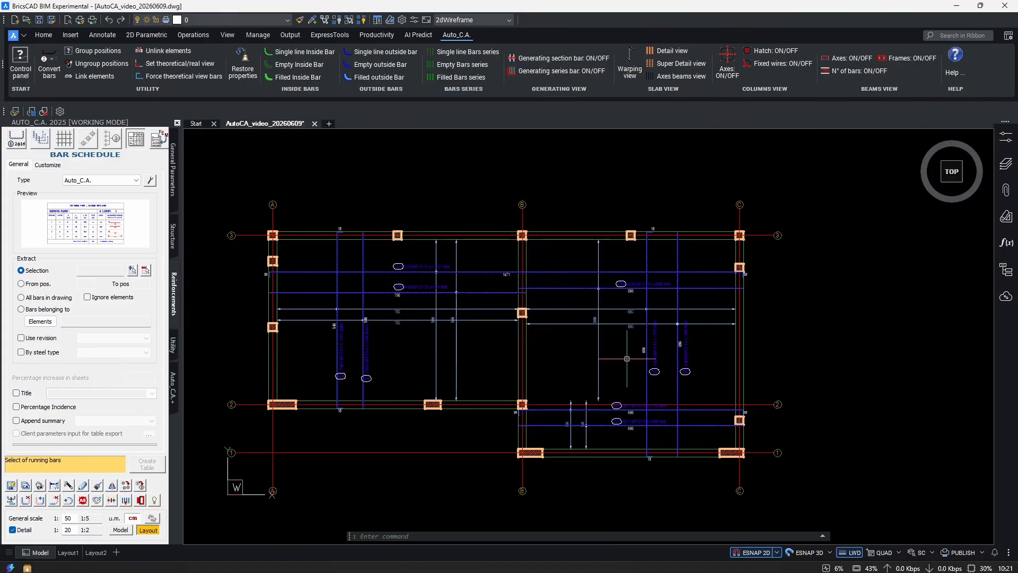
# - Check the renumbered bar labels on the slab plan and the positions listed in the copied plan's bar schedule
pyautogui.scroll(5, 659, 364)
pyautogui.scroll(1, 607, 420)
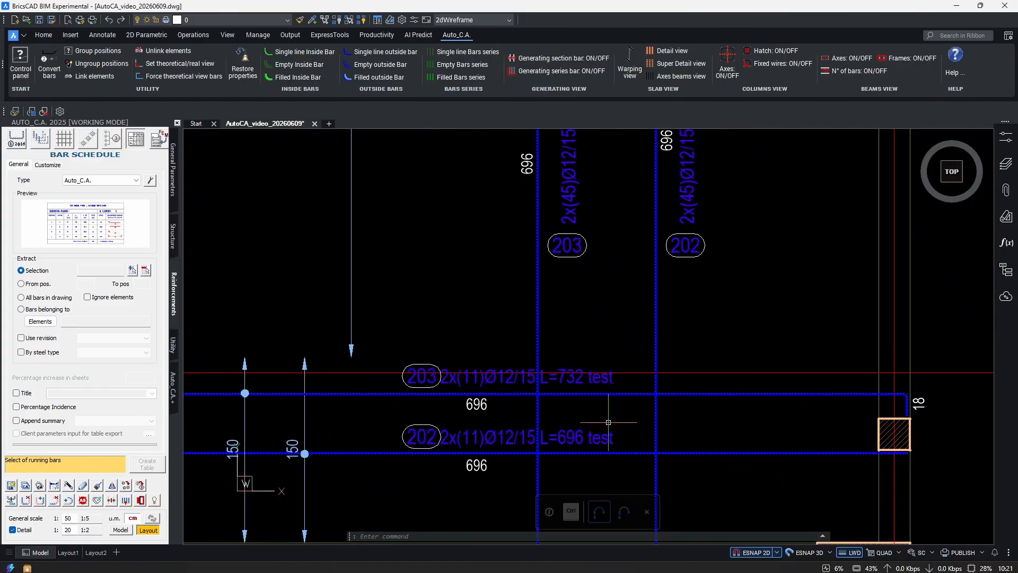
pyautogui.scroll(-5, 614, 419)
pyautogui.scroll(3, 620, 386)
pyautogui.scroll(2, 603, 397)
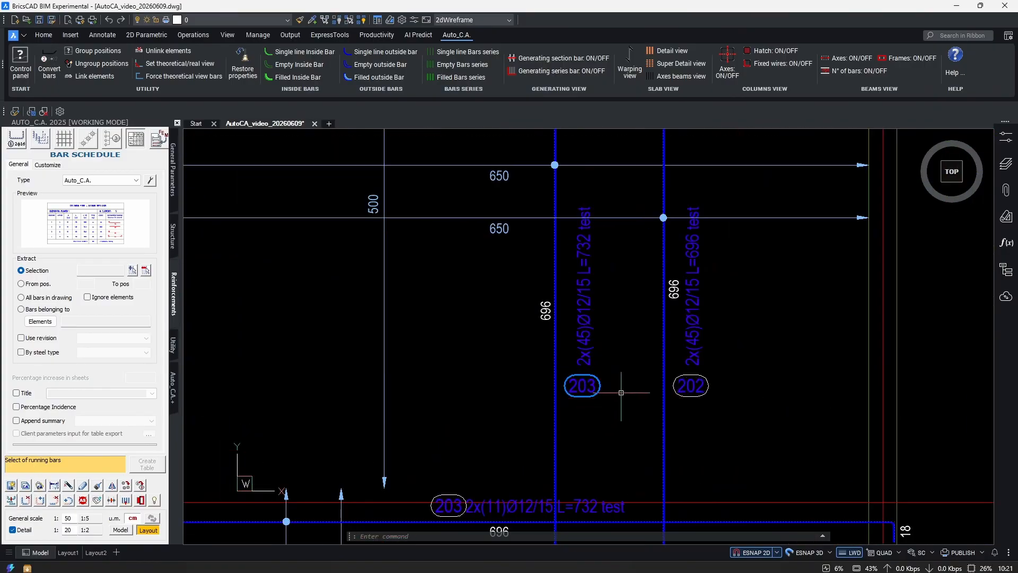
pyautogui.scroll(-5, 703, 374)
pyautogui.scroll(-3, 768, 351)
pyautogui.scroll(3, 689, 372)
pyautogui.scroll(-3, 689, 382)
pyautogui.moveTo(748, 407)
pyautogui.mouseDown(button='middle')
pyautogui.moveTo(406, 409)
pyautogui.moveTo(675, 393)
pyautogui.mouseUp(button='middle')
pyautogui.scroll(2, 691, 371)
pyautogui.scroll(-3, 702, 378)
pyautogui.scroll(1, 502, 377)
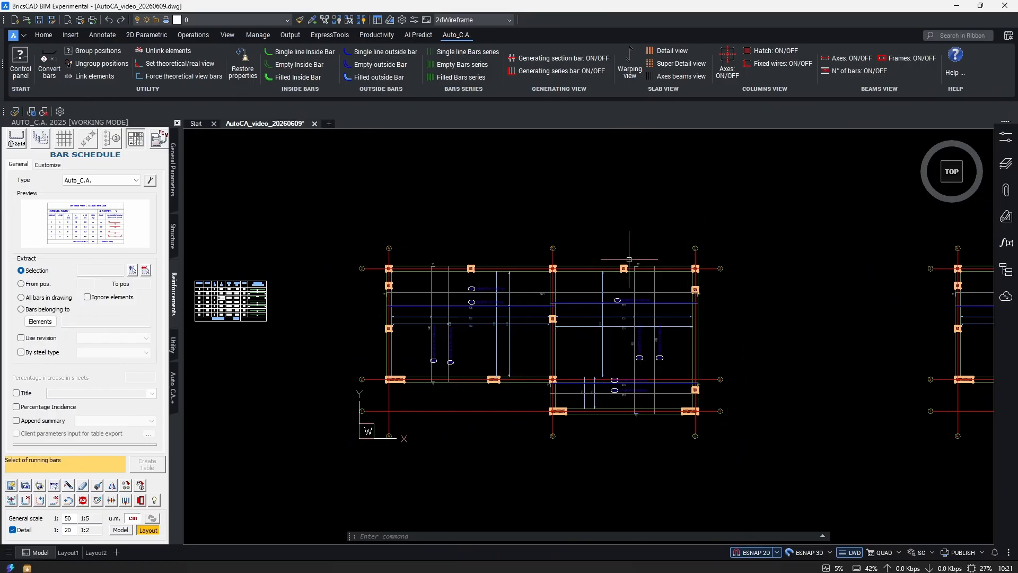
pyautogui.moveTo(626, 288); pyautogui.dragTo(552, 292, button='middle')
pyautogui.scroll(-3, 552, 291)
pyautogui.scroll(5, 743, 286)
pyautogui.scroll(3, 658, 286)
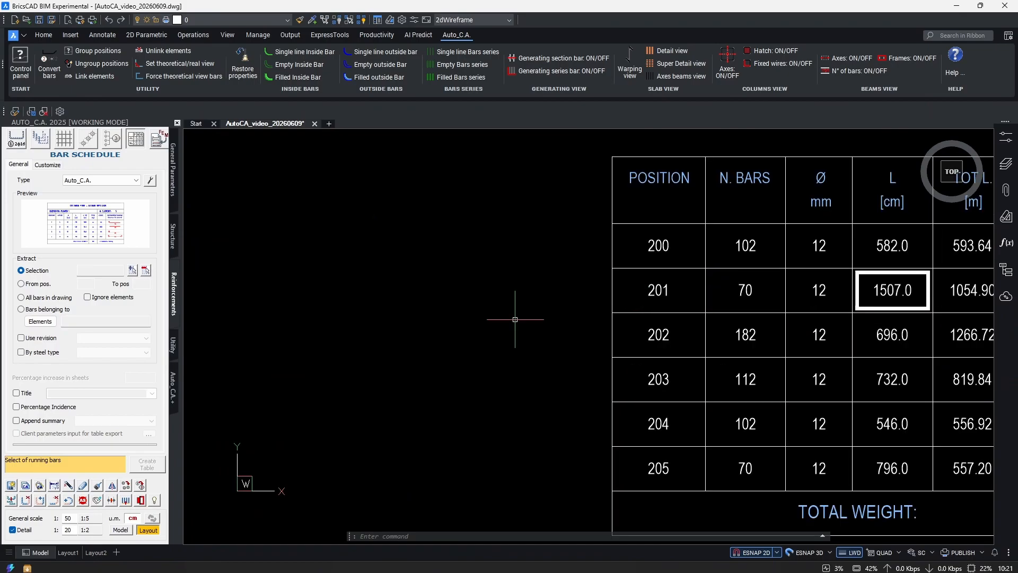
# - Select the entire original slab plan for a belonging-element assignment and check the elements available for it
pyautogui.scroll(-6, 515, 319)
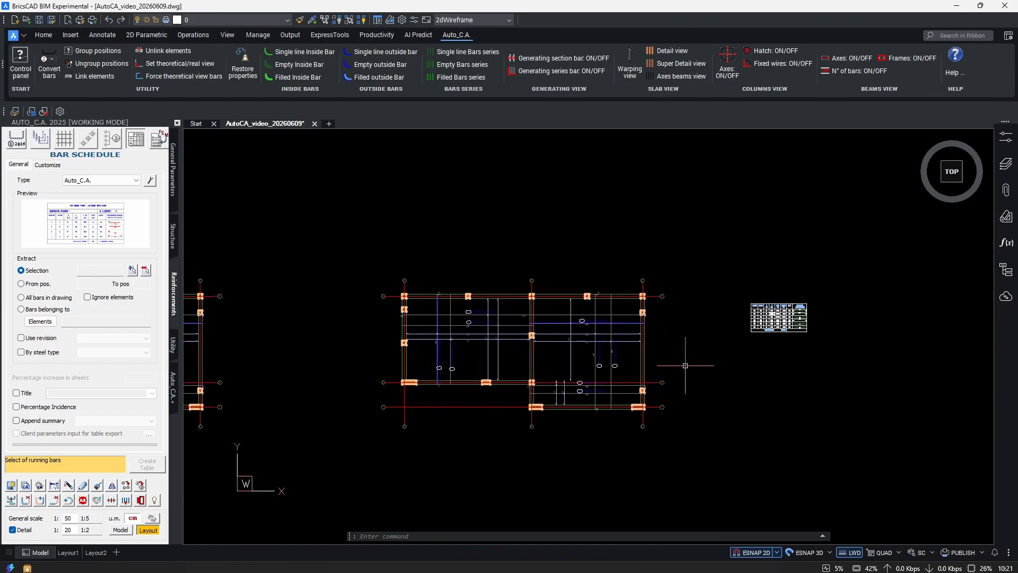
pyautogui.moveTo(414, 400); pyautogui.dragTo(559, 364, button='middle')
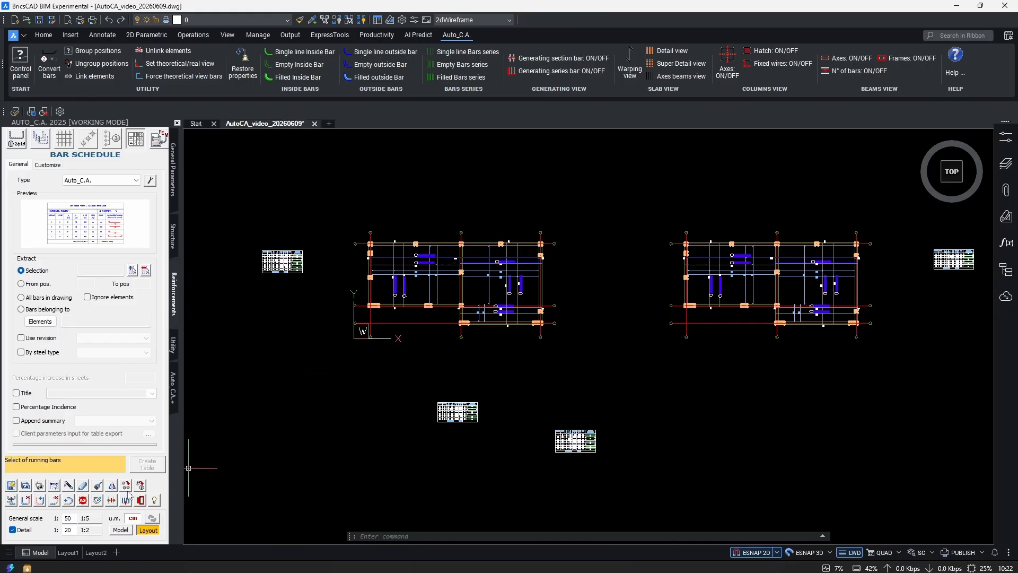
pyautogui.click(96, 500)
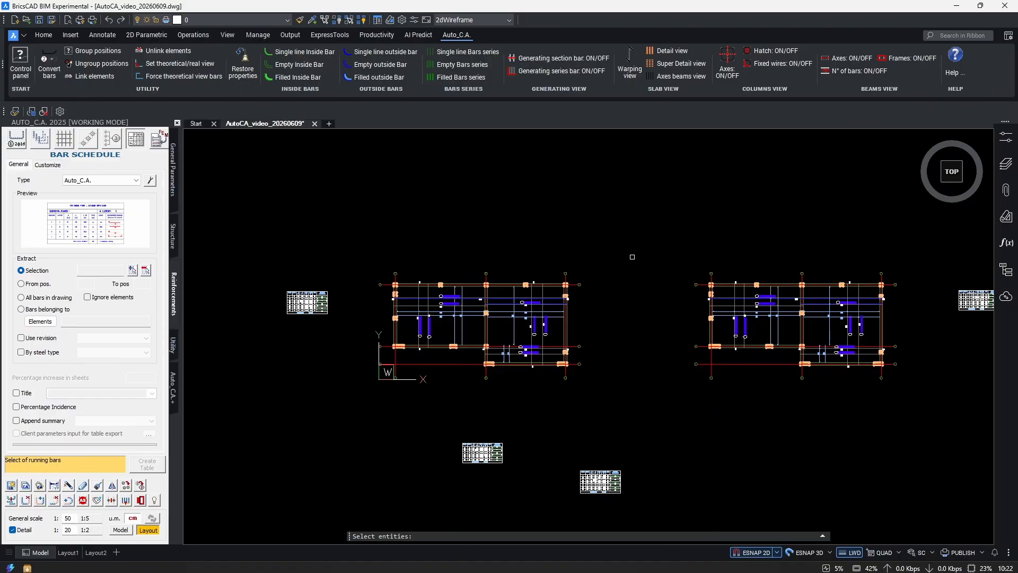
pyautogui.click(642, 237)
pyautogui.click(377, 402)
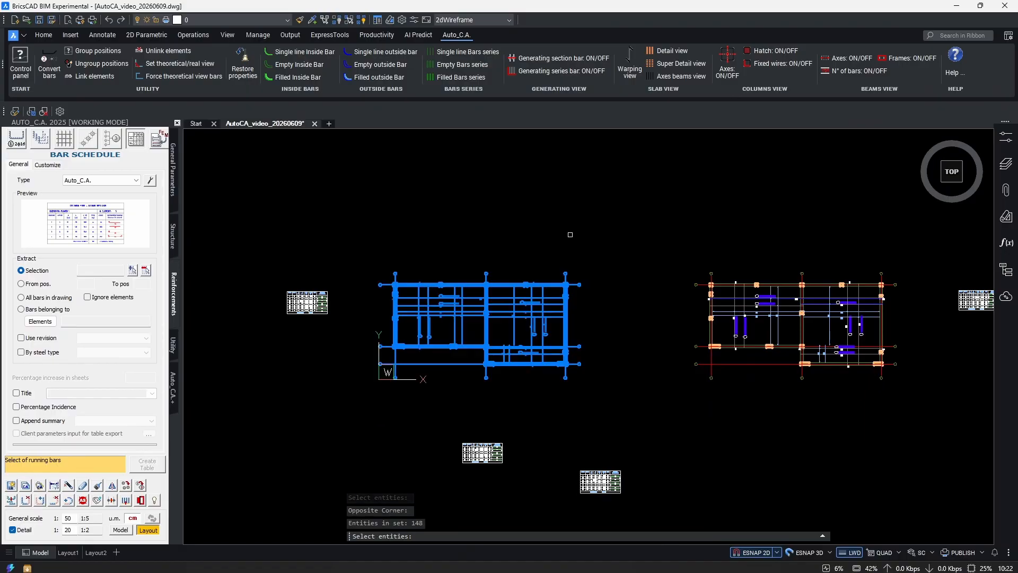
pyautogui.press('Return')
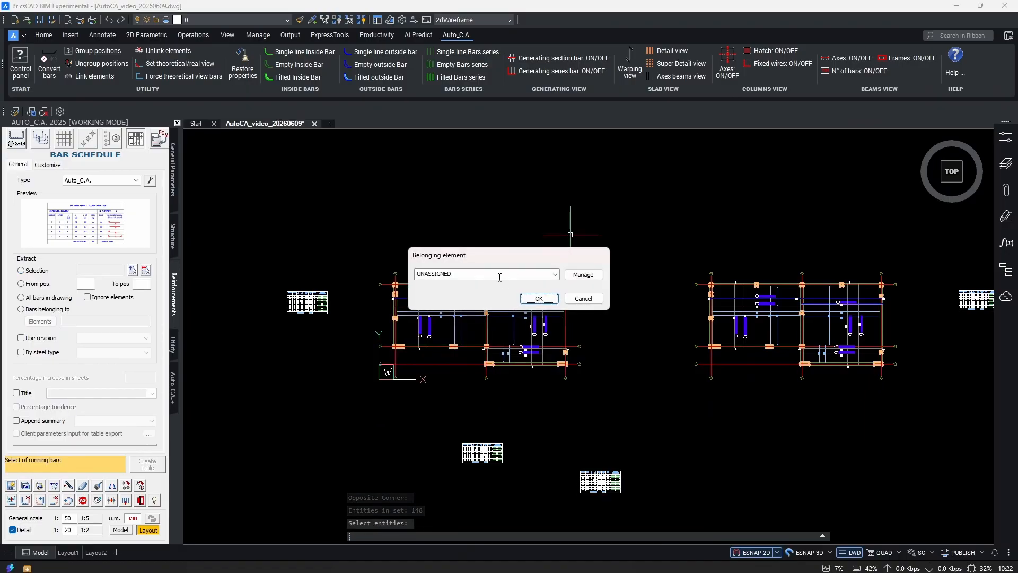
pyautogui.click(556, 274)
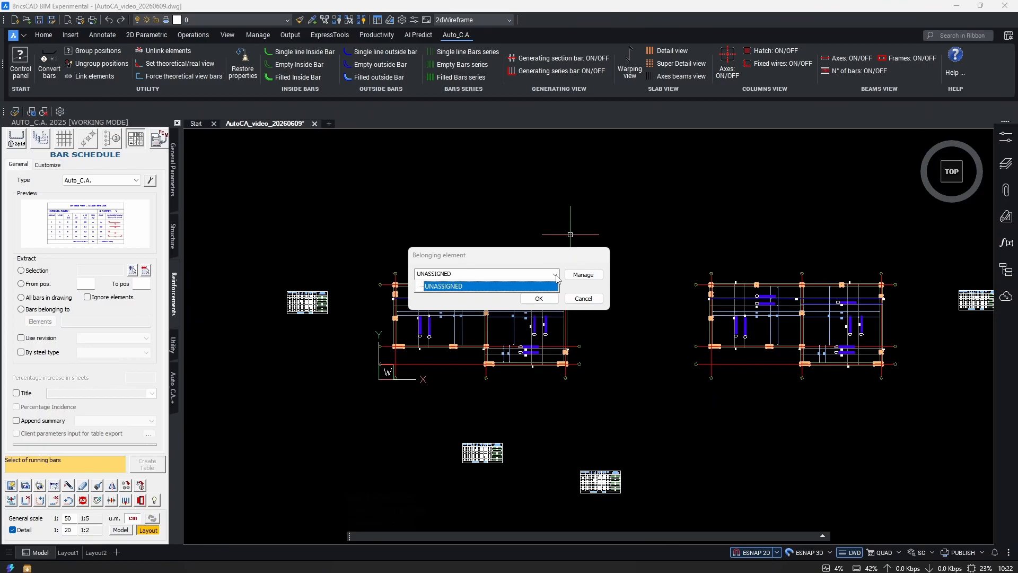
pyautogui.click(557, 277)
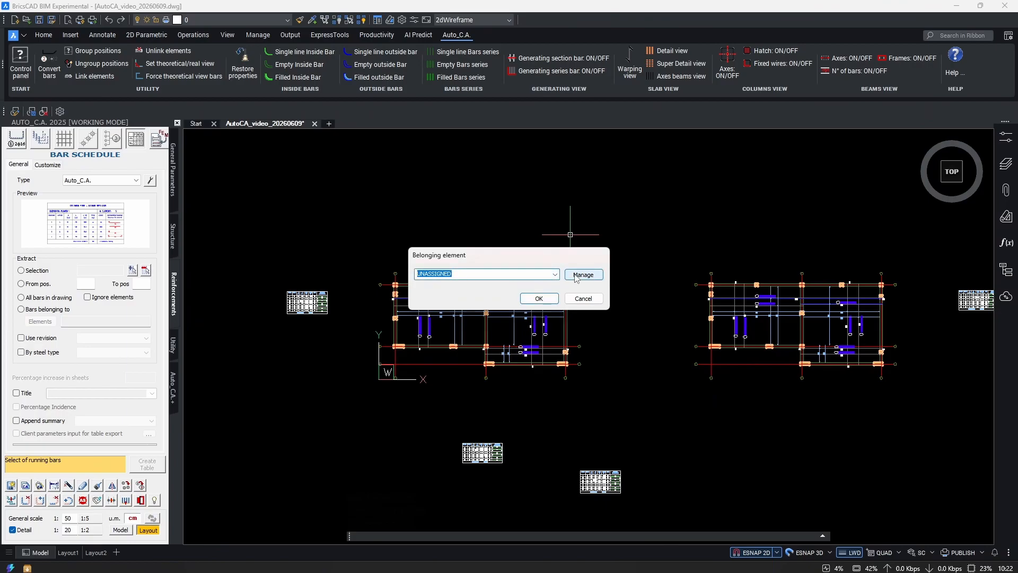
# - Create an element category named Slabs and add the element Slab +3.00 to it
pyautogui.click(583, 275)
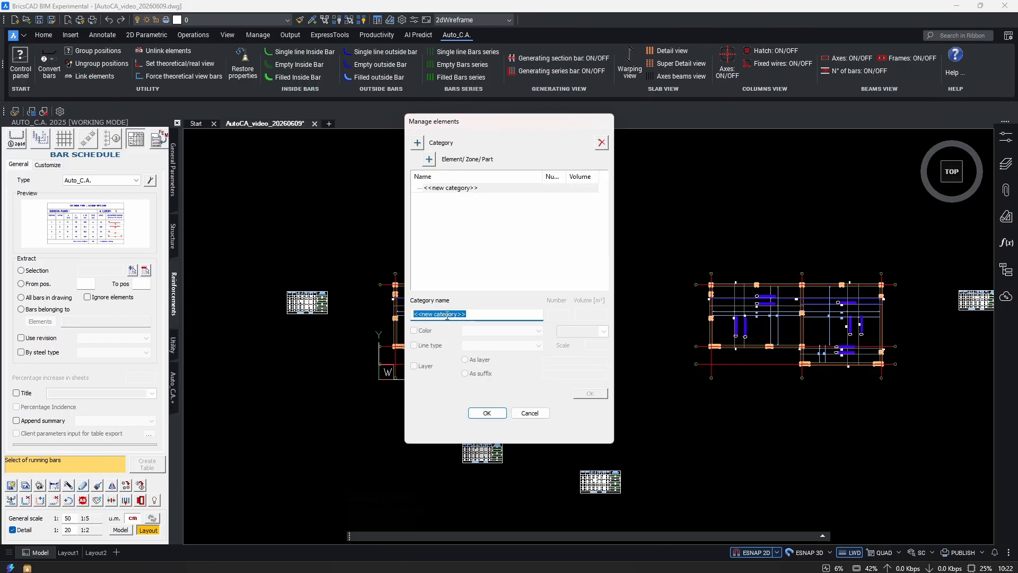
pyautogui.write('SLabs')
pyautogui.click(603, 394)
pyautogui.click(471, 188)
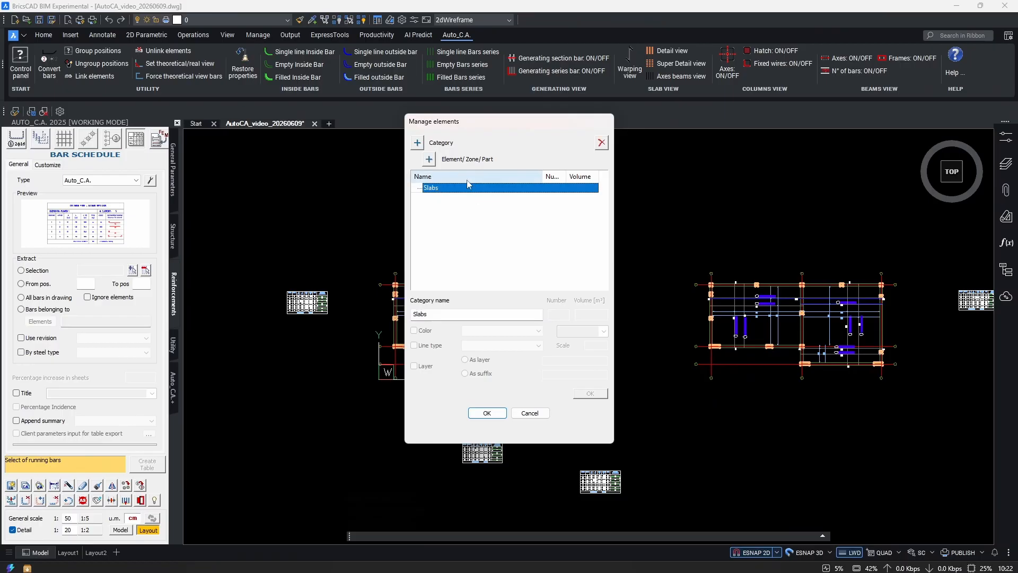
pyautogui.click(430, 159)
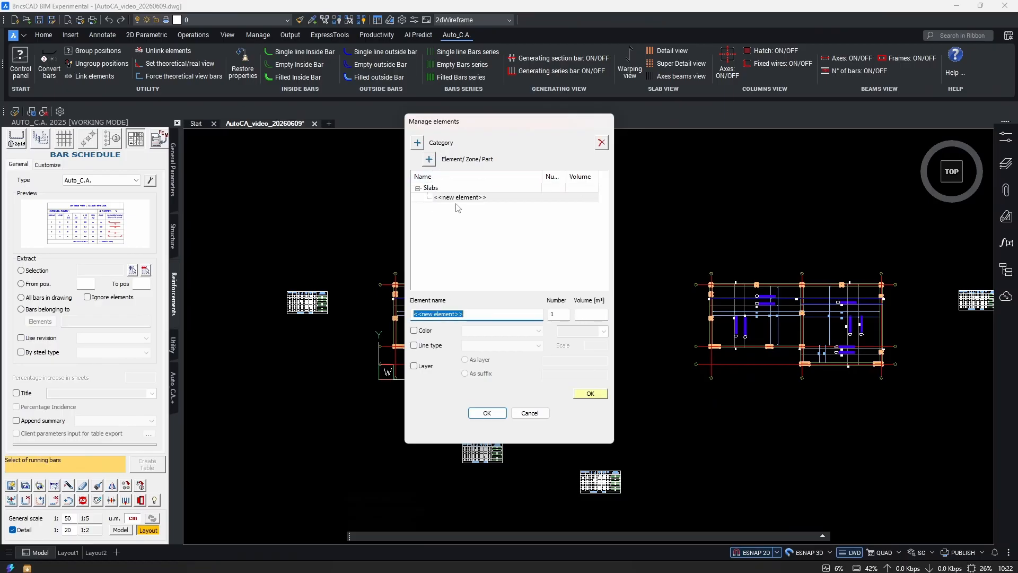
pyautogui.write('Slab +3.00')
pyautogui.click(583, 393)
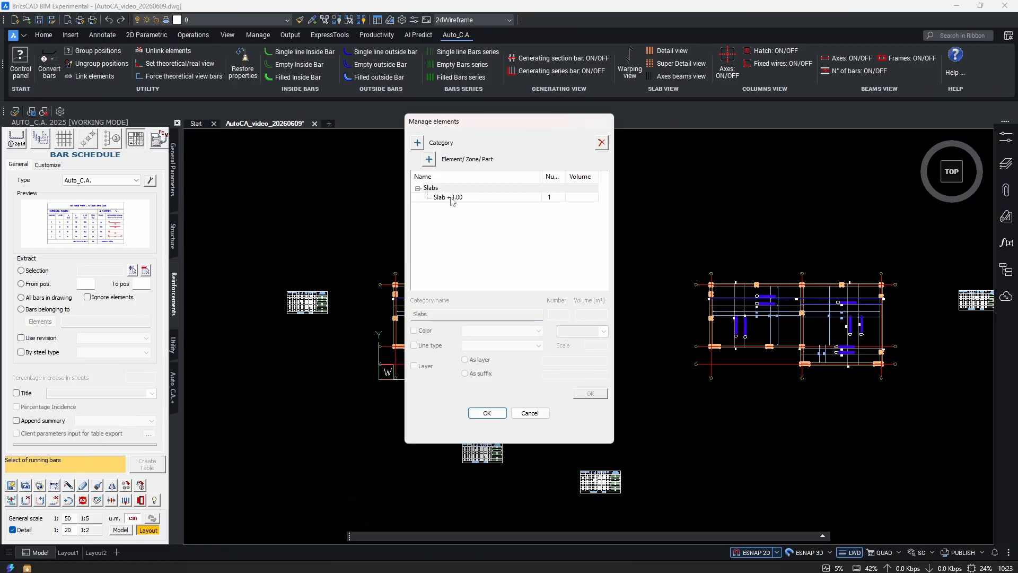
pyautogui.click(474, 205)
pyautogui.click(429, 160)
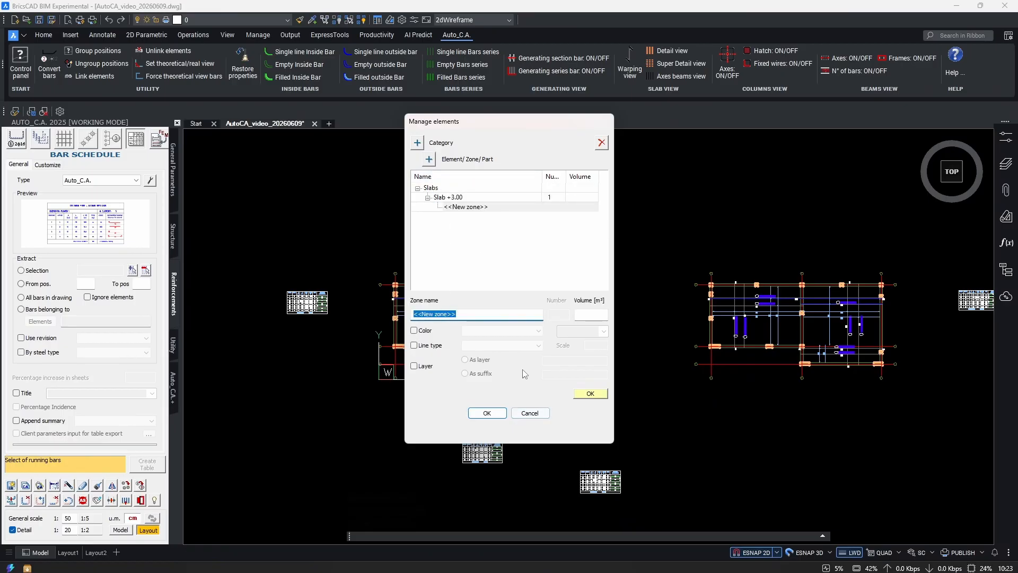
pyautogui.click(454, 197)
pyautogui.click(467, 207)
# - Add a second element named Slab +6.00 to the Slabs category and accept the element list
pyautogui.click(432, 189)
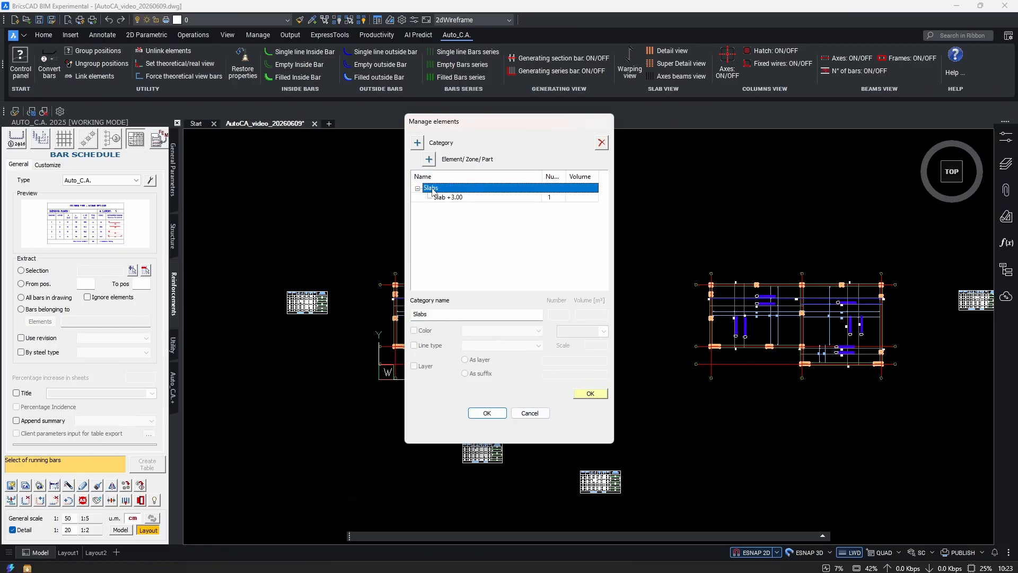
pyautogui.click(429, 160)
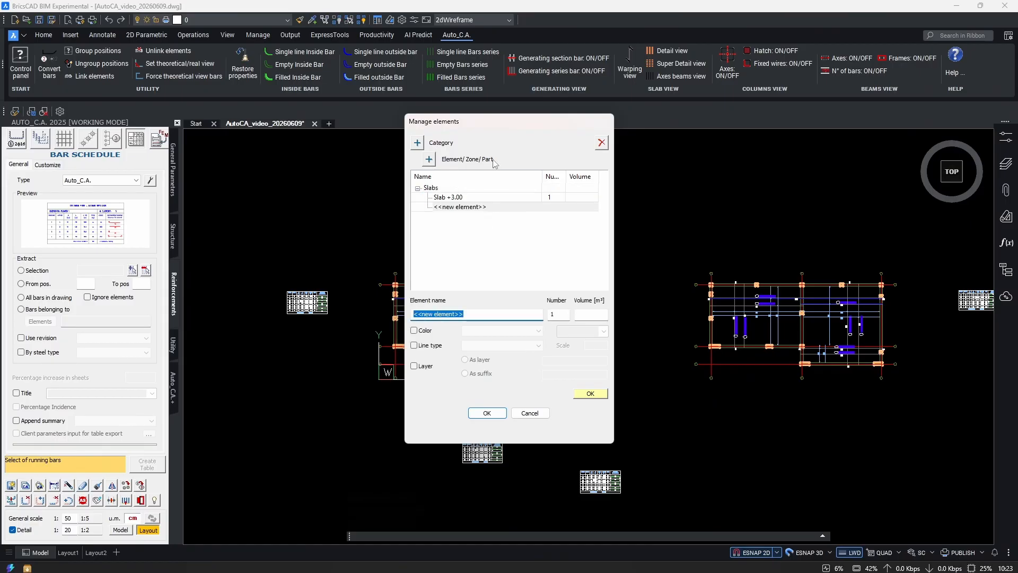
pyautogui.write('Slab +6.00')
pyautogui.click(587, 394)
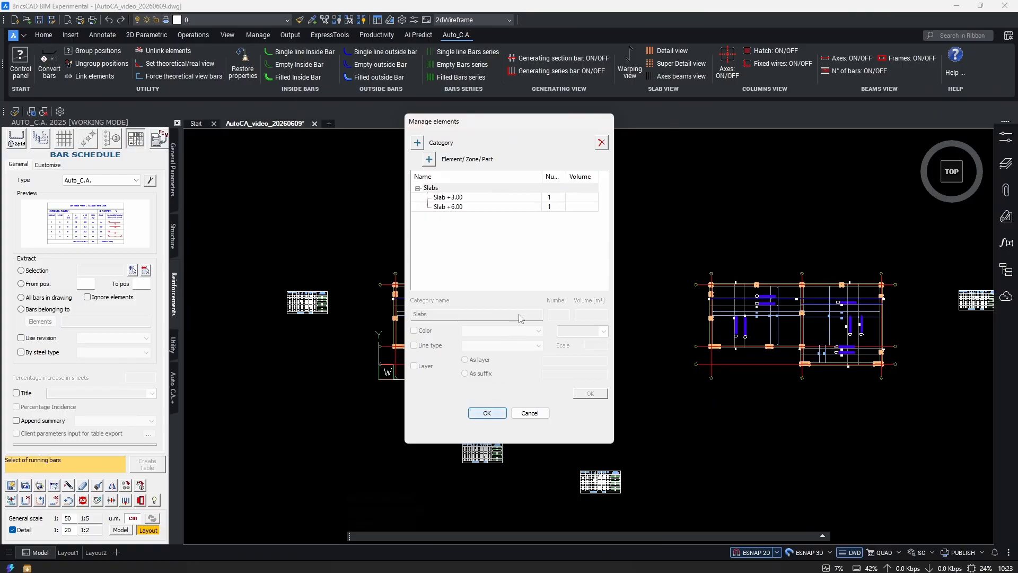
pyautogui.press('Return')
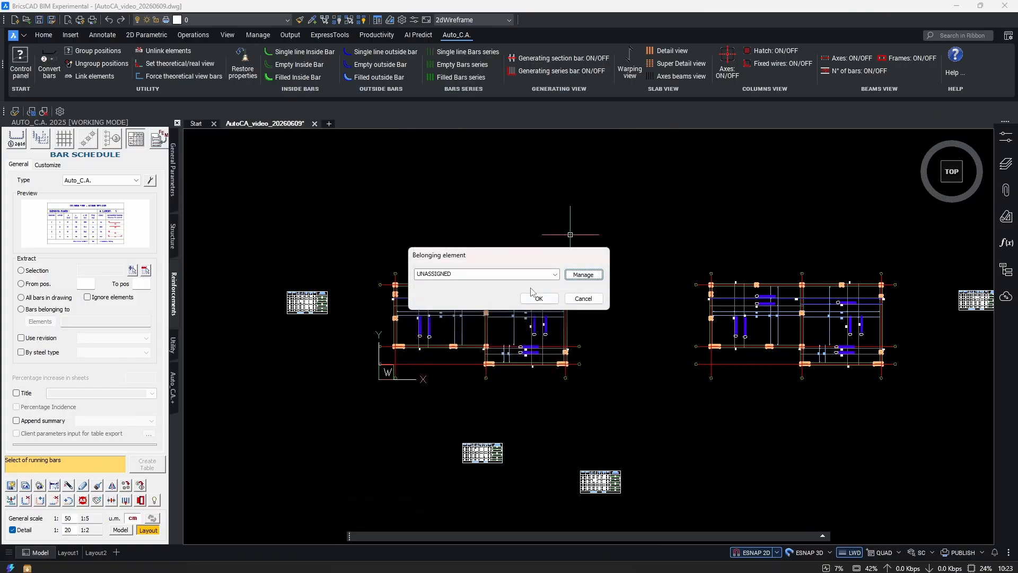
# - Assign the selected bars of the original slab plan to the element Slab +3.00
pyautogui.click(555, 274)
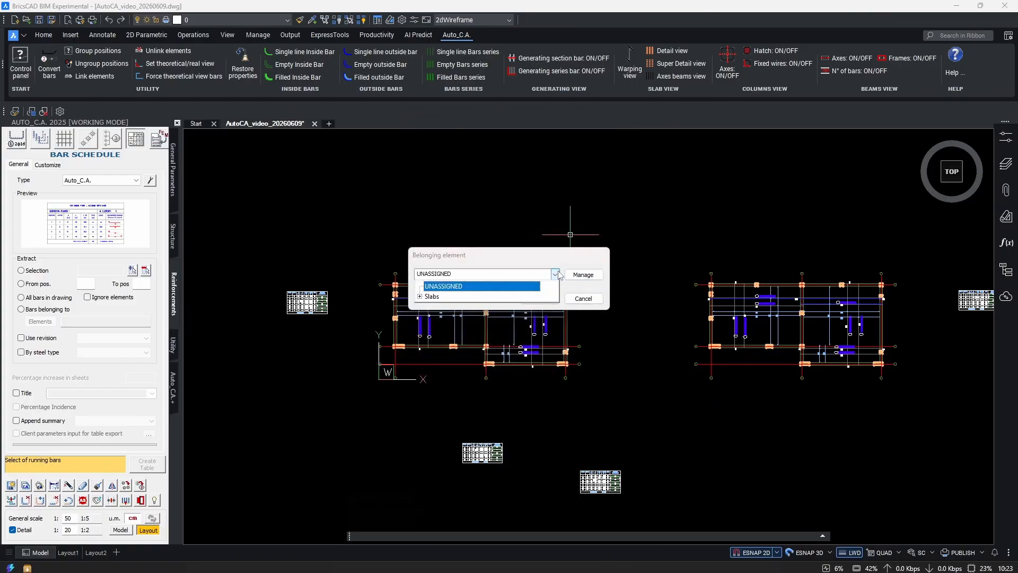
pyautogui.click(420, 298)
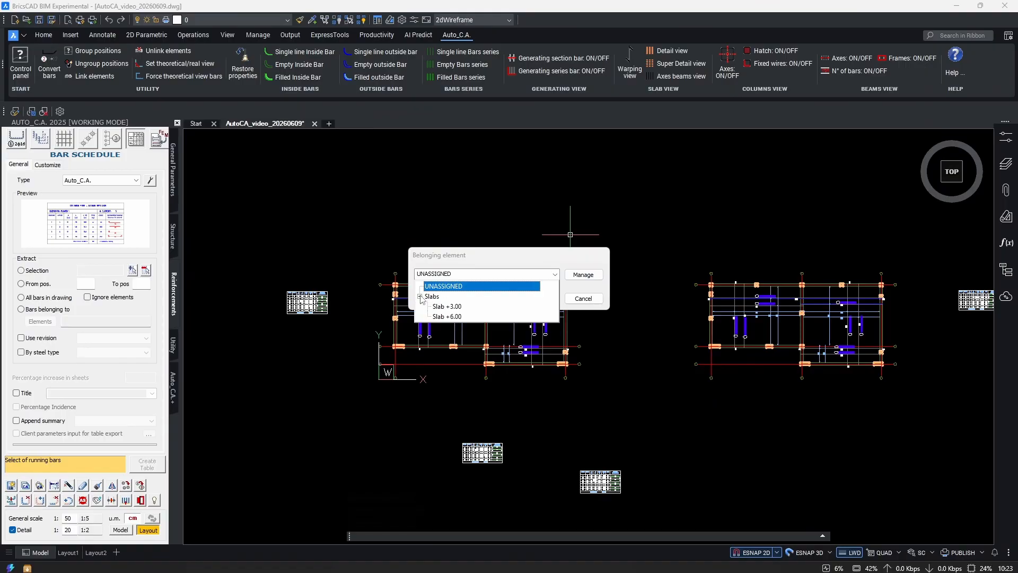
pyautogui.click(470, 308)
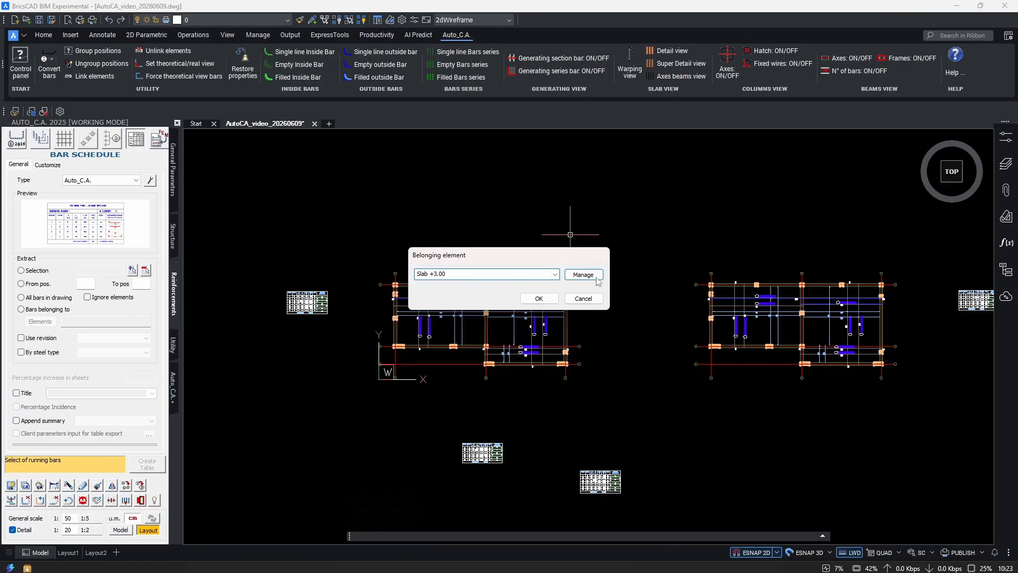
pyautogui.click(533, 302)
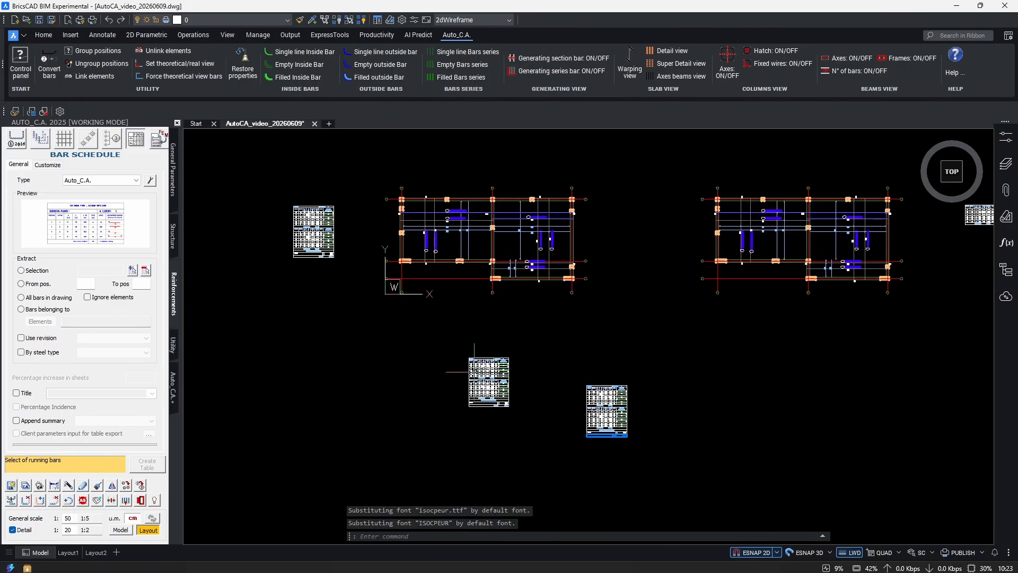
# - Assign all bars of the copied slab plan to the belonging element Slab +6.00
pyautogui.scroll(5, 478, 375)
pyautogui.scroll(3, 436, 351)
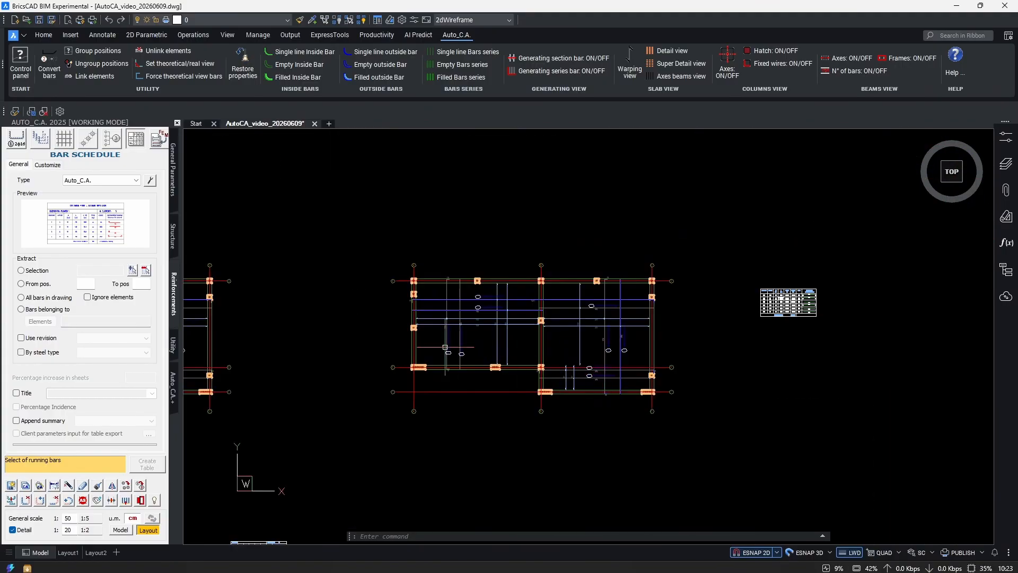
pyautogui.click(97, 500)
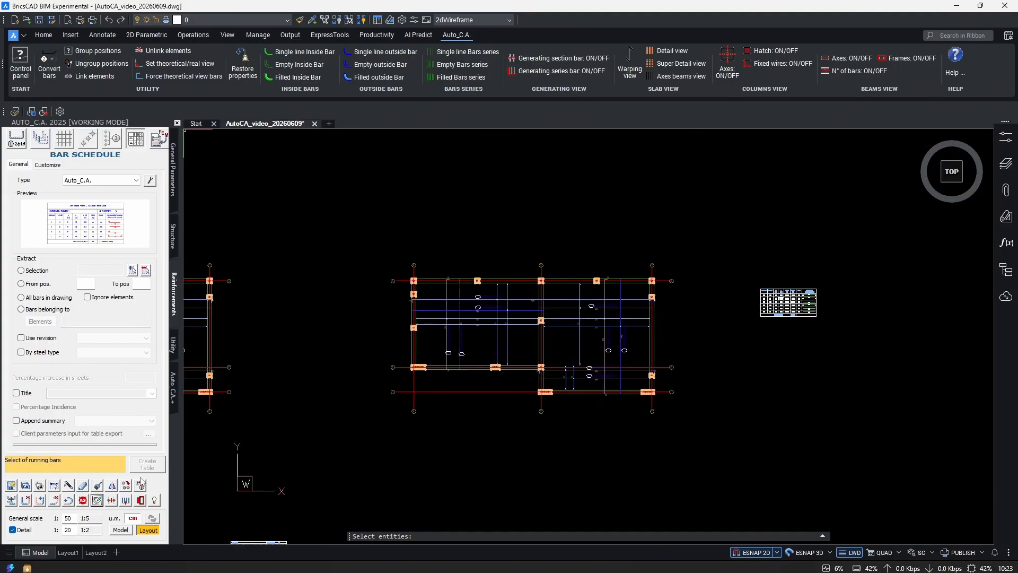
pyautogui.click(701, 237)
pyautogui.click(377, 457)
pyautogui.press('Return')
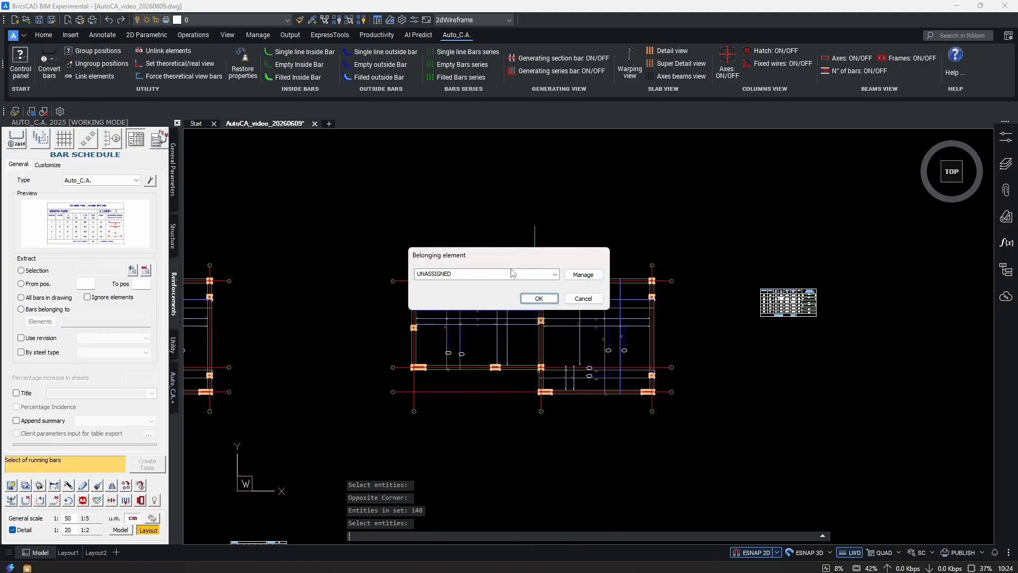
pyautogui.click(555, 273)
pyautogui.click(419, 293)
pyautogui.click(440, 304)
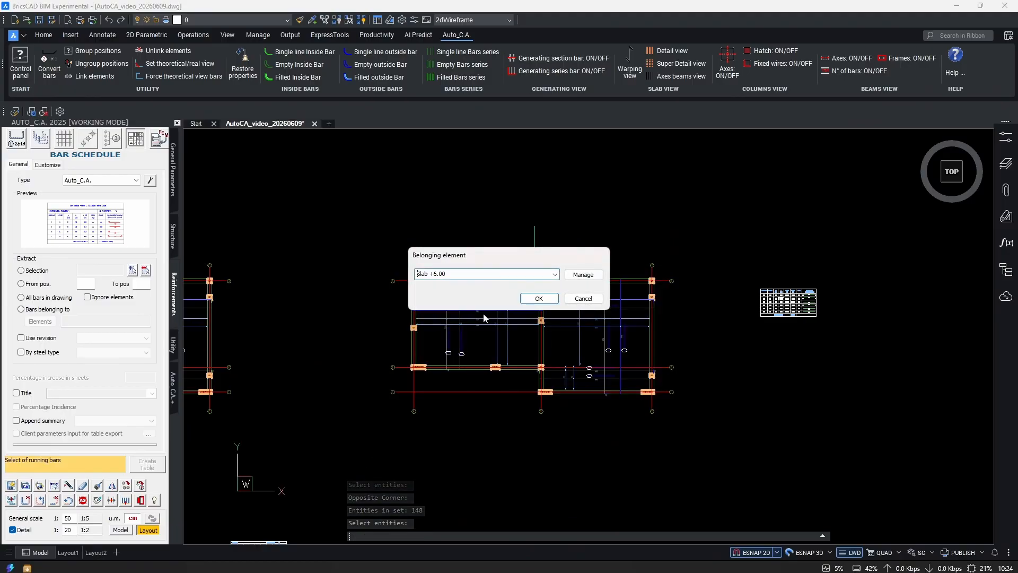
pyautogui.click(539, 299)
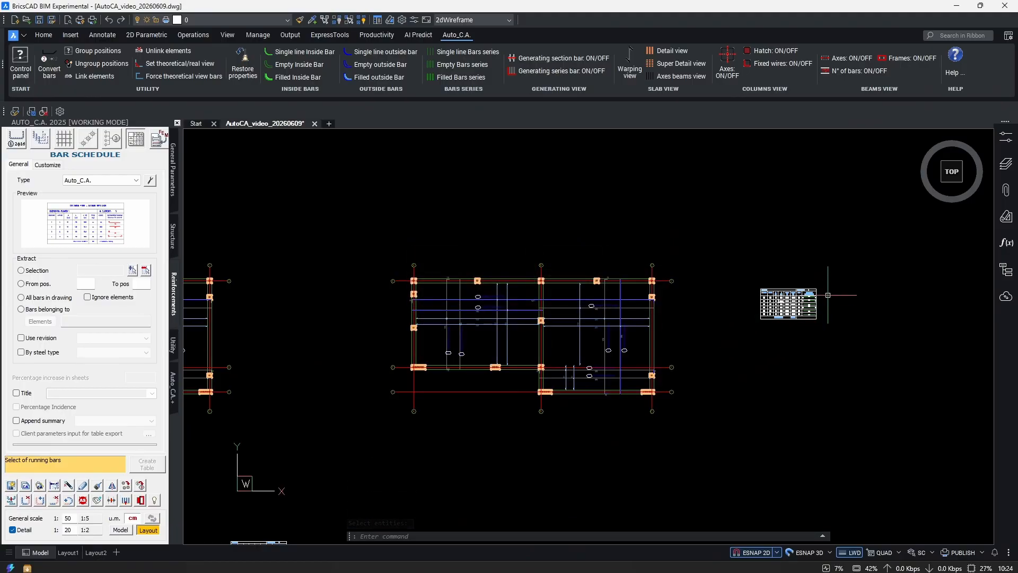
# - Check the element heading and the listed positions in the copied plan's bar schedule
pyautogui.scroll(6, 793, 313)
pyautogui.scroll(3, 793, 313)
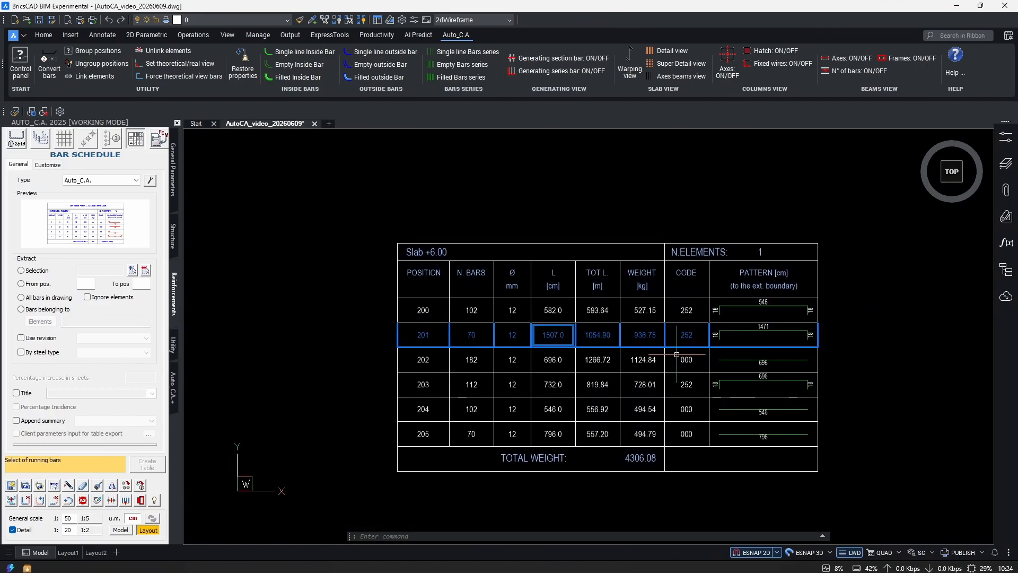
pyautogui.moveTo(619, 234); pyautogui.dragTo(741, 265, button='middle')
pyautogui.press('Escape')
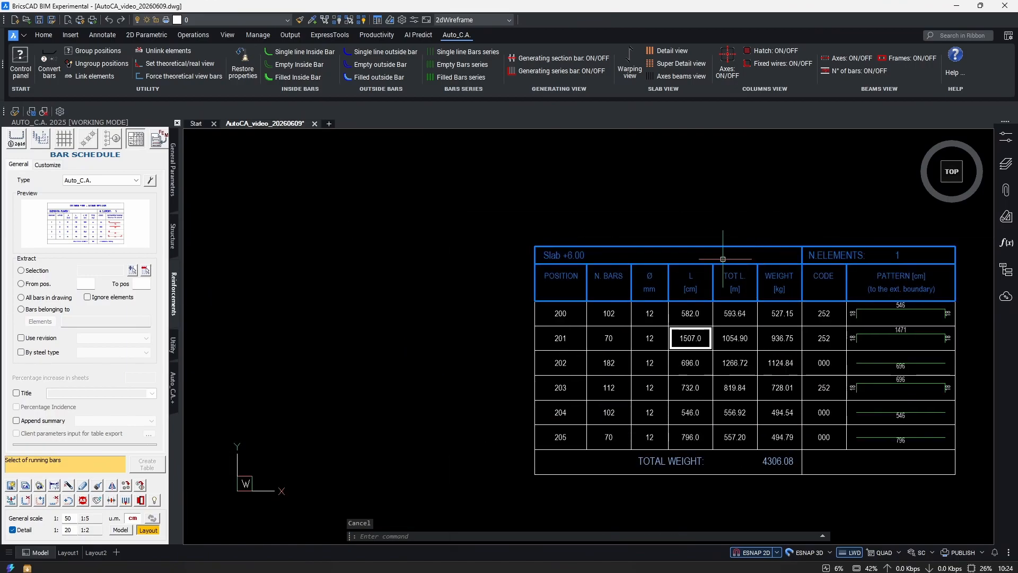
pyautogui.scroll(2, 622, 233)
pyautogui.click(622, 233)
pyautogui.click(398, 317)
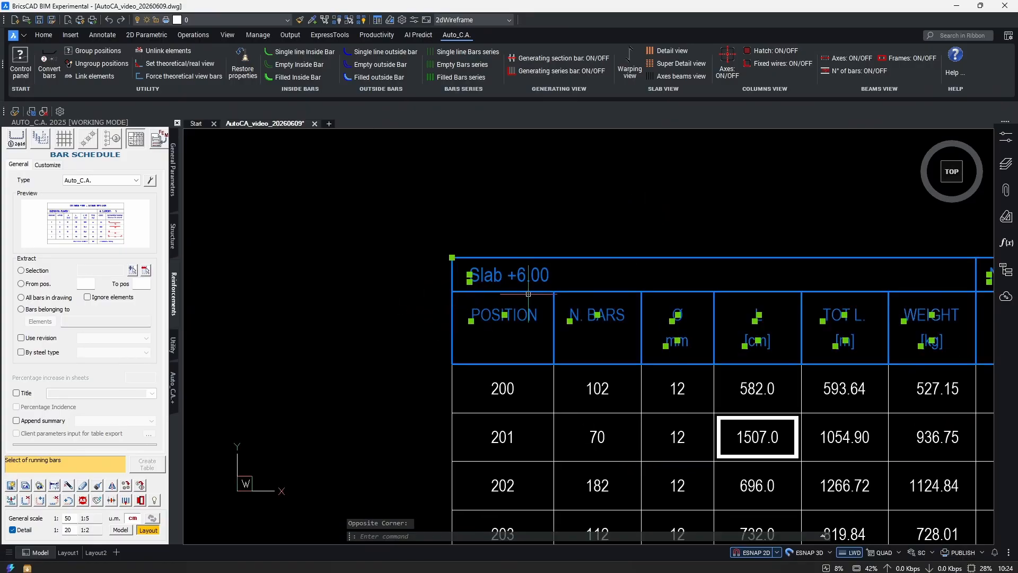
pyautogui.press('Escape')
pyautogui.scroll(-1, 563, 264)
pyautogui.scroll(1, 412, 273)
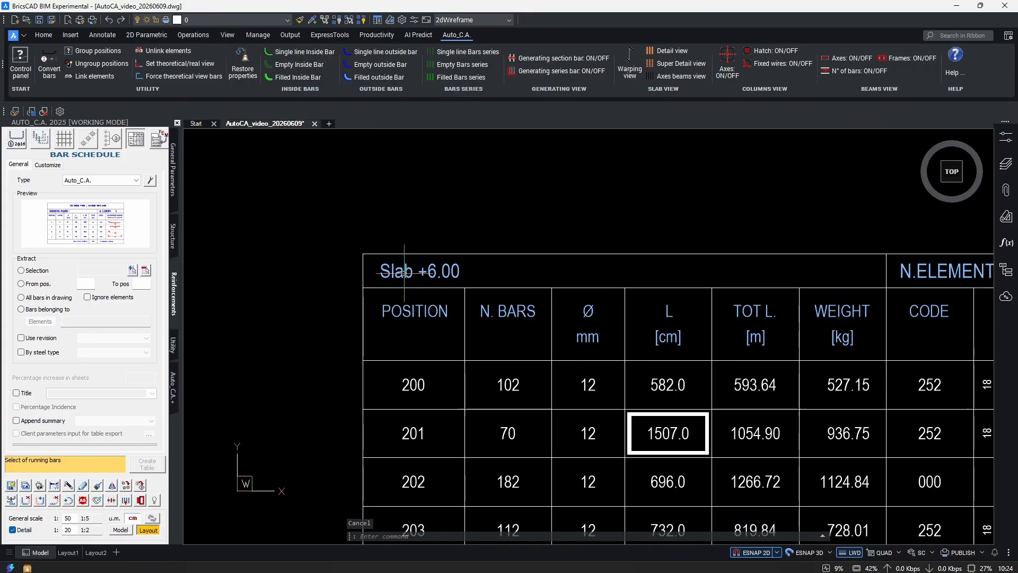
pyautogui.scroll(1, 456, 299)
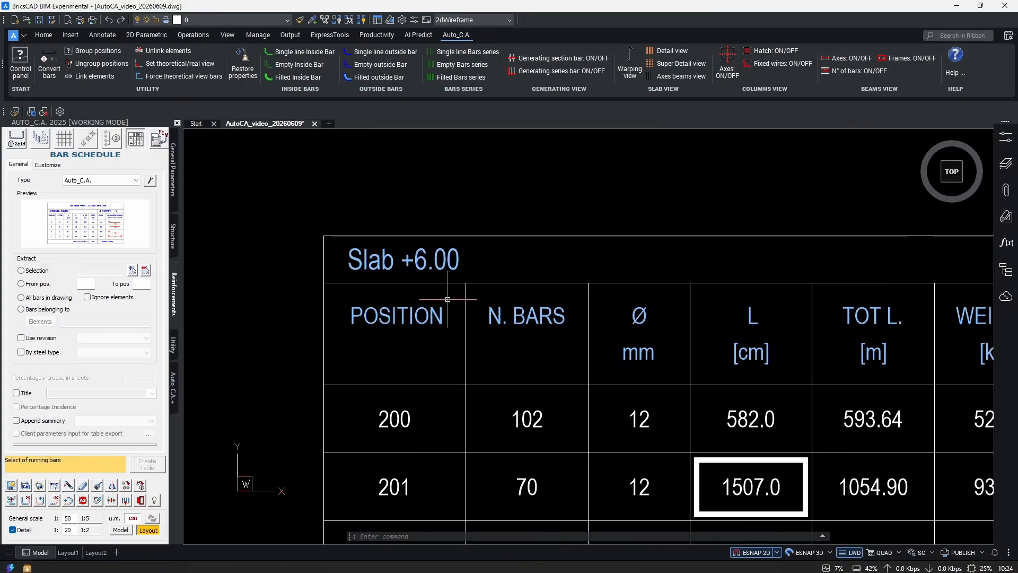
pyautogui.scroll(-3, 410, 276)
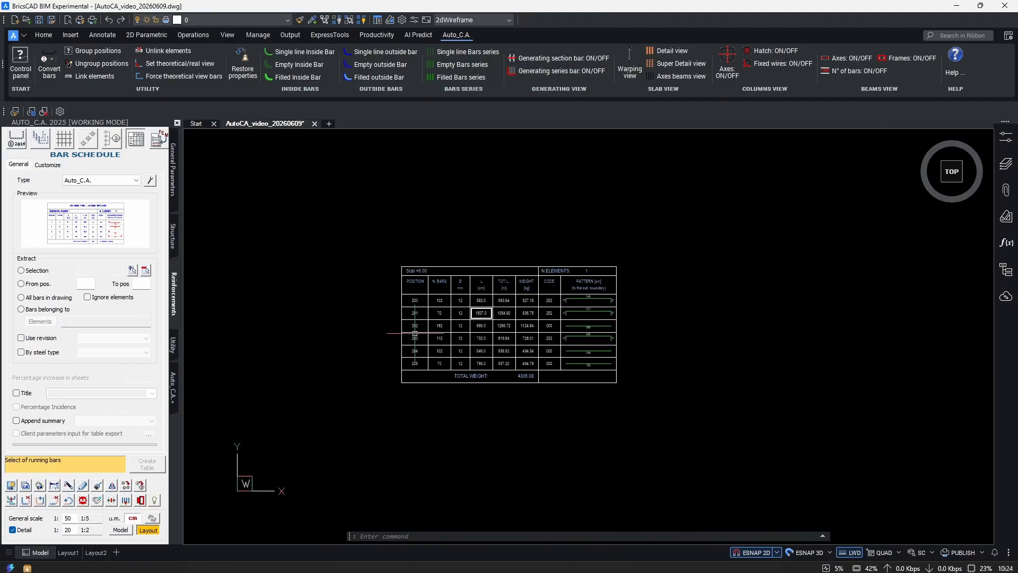
pyautogui.scroll(2, 421, 271)
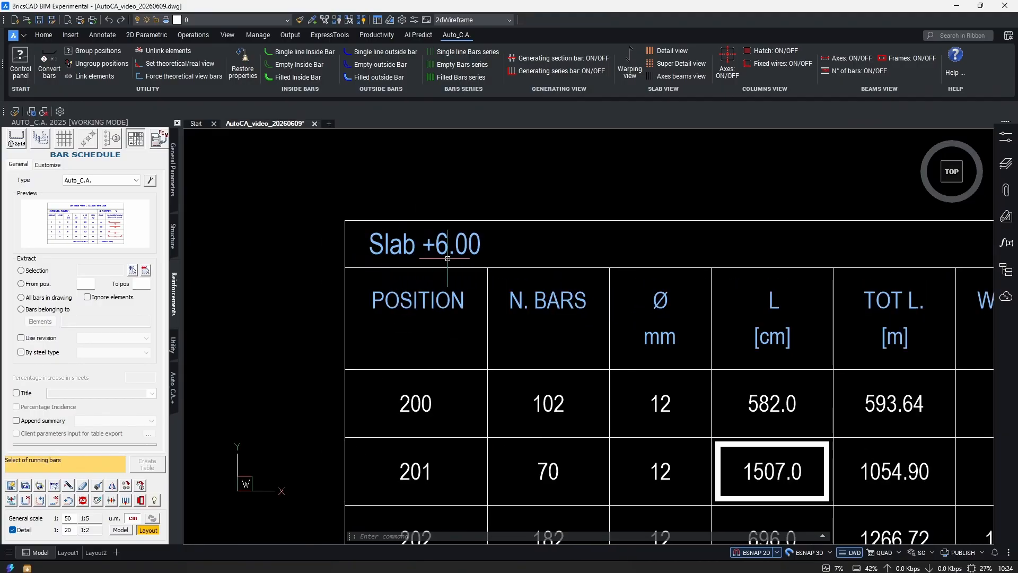
# - Examine how the combined bar schedule below the plans groups bars by slab element and summarises their weights
pyautogui.scroll(-5, 481, 281)
pyautogui.scroll(-10, 627, 327)
pyautogui.moveTo(587, 403); pyautogui.dragTo(678, 363, button='middle')
pyautogui.scroll(10, 568, 340)
pyautogui.moveTo(605, 232); pyautogui.dragTo(593, 250, button='middle')
pyautogui.moveTo(710, 316); pyautogui.dragTo(677, 293, button='middle')
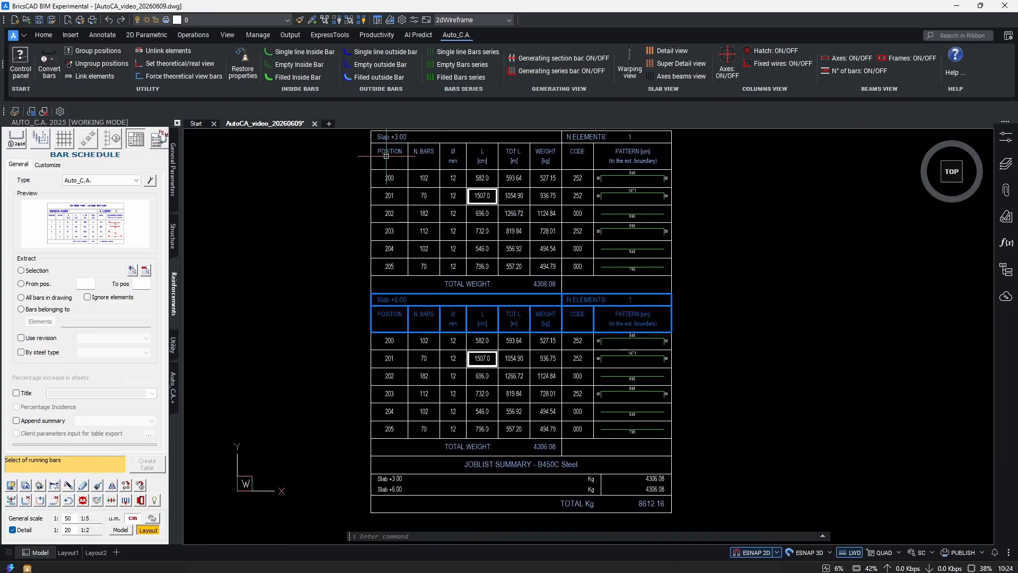
pyautogui.scroll(2, 387, 134)
pyautogui.moveTo(386, 134); pyautogui.dragTo(386, 182, button='middle')
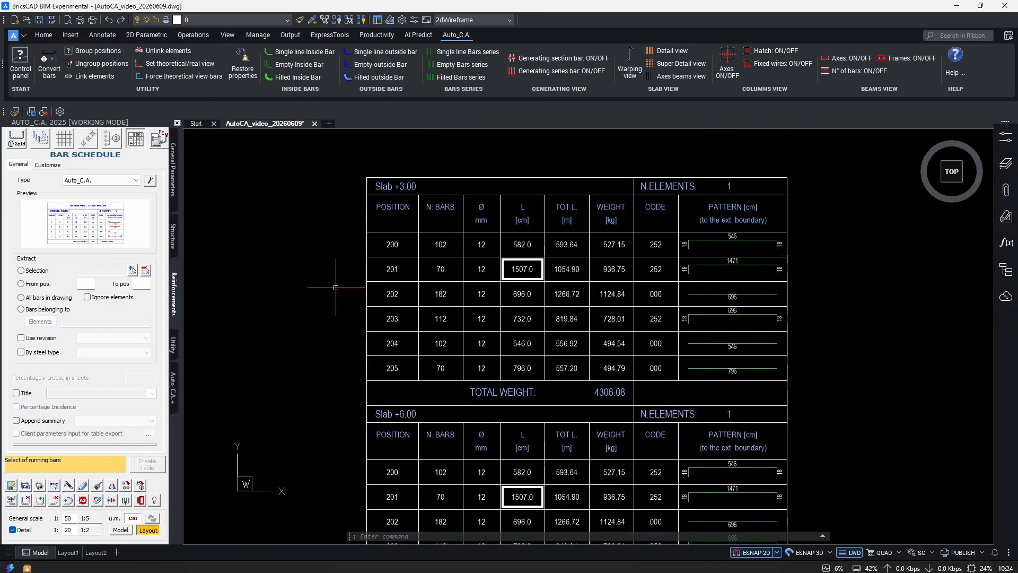
pyautogui.scroll(-2, 378, 276)
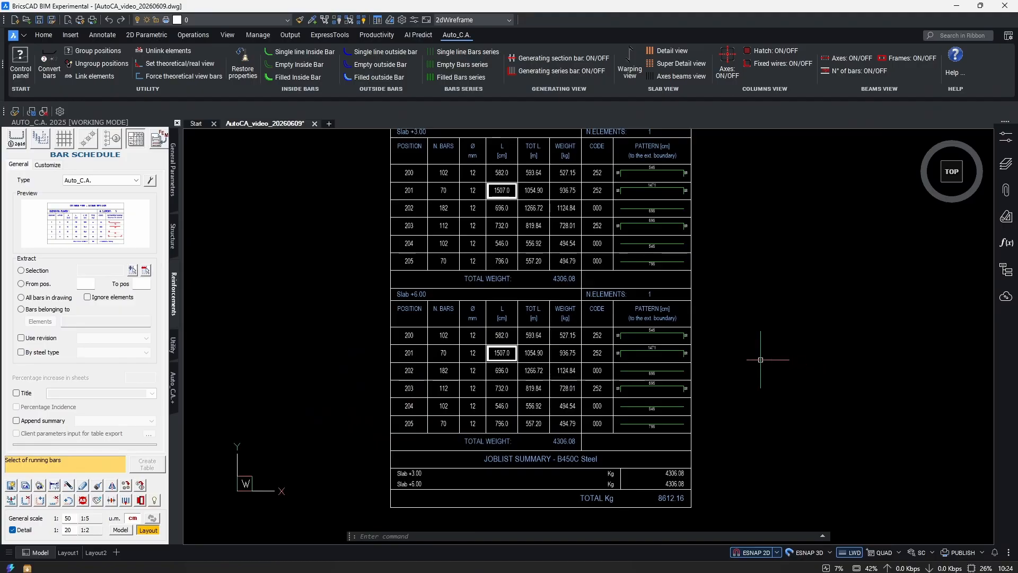
# - Examine the bar rows per slab in the combined schedule and compare the joblist summary weights with the overall total
pyautogui.scroll(3, 424, 217)
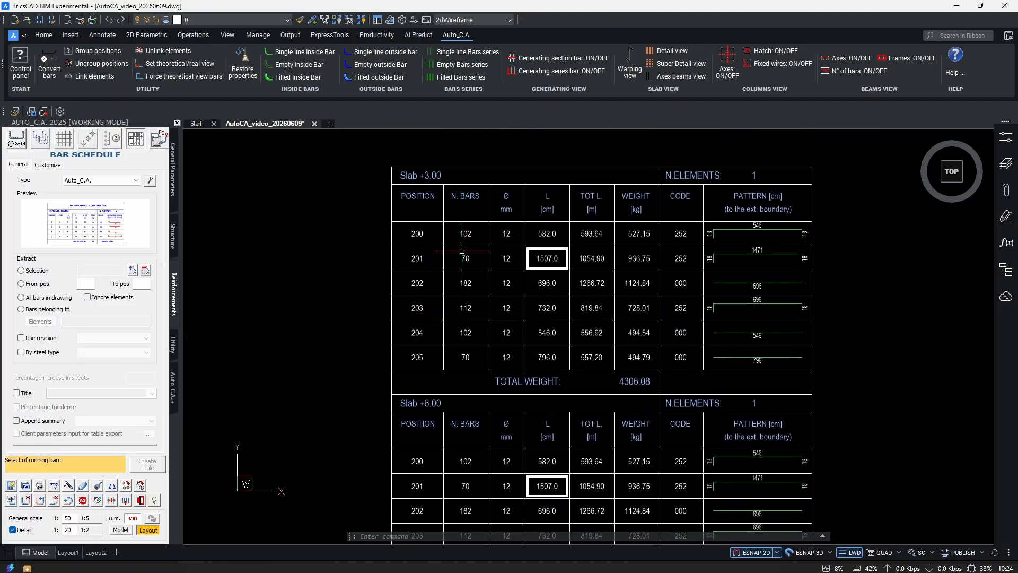
pyautogui.moveTo(475, 361); pyautogui.dragTo(475, 347, button='middle')
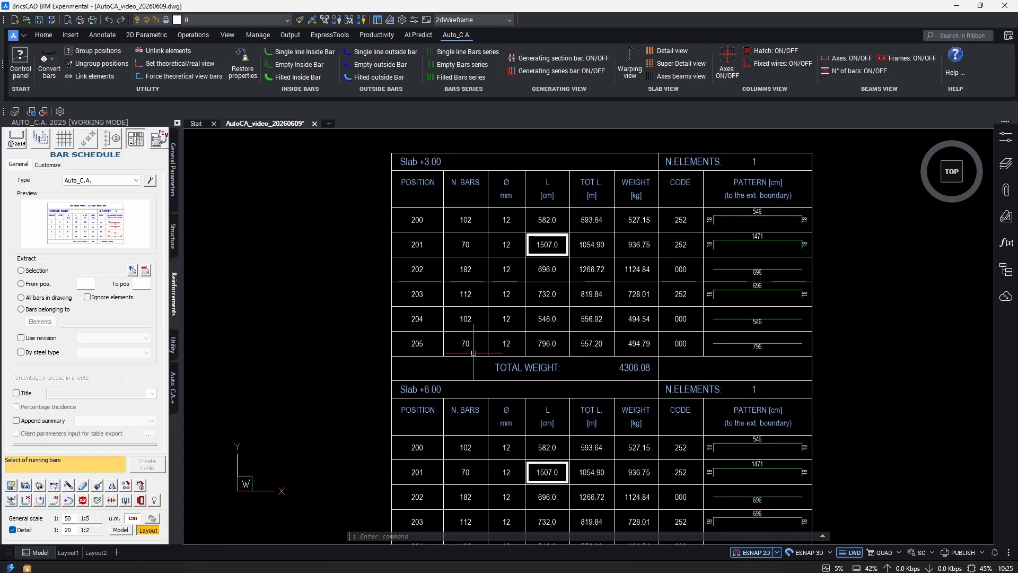
pyautogui.moveTo(493, 371); pyautogui.dragTo(489, 329, button='middle')
pyautogui.moveTo(734, 337); pyautogui.dragTo(669, 396, button='middle')
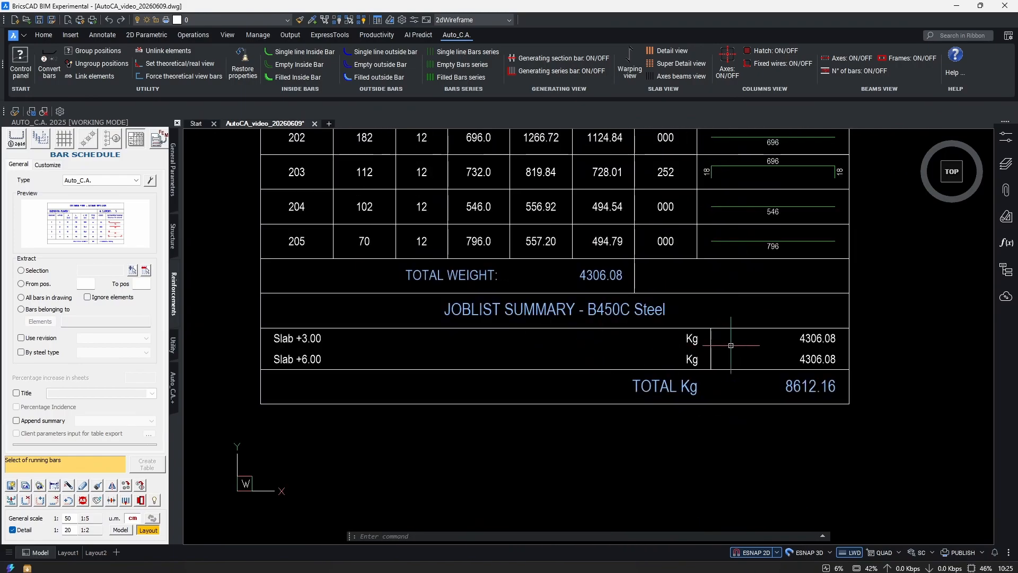
pyautogui.moveTo(731, 346); pyautogui.dragTo(289, 361)
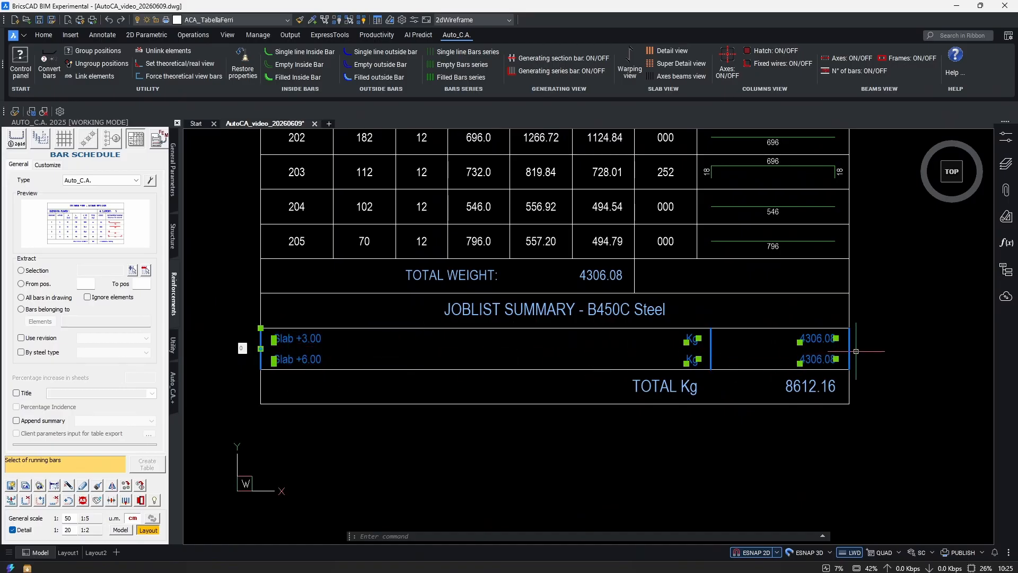
pyautogui.moveTo(866, 349); pyautogui.dragTo(751, 349, button='middle')
pyautogui.scroll(3, 751, 348)
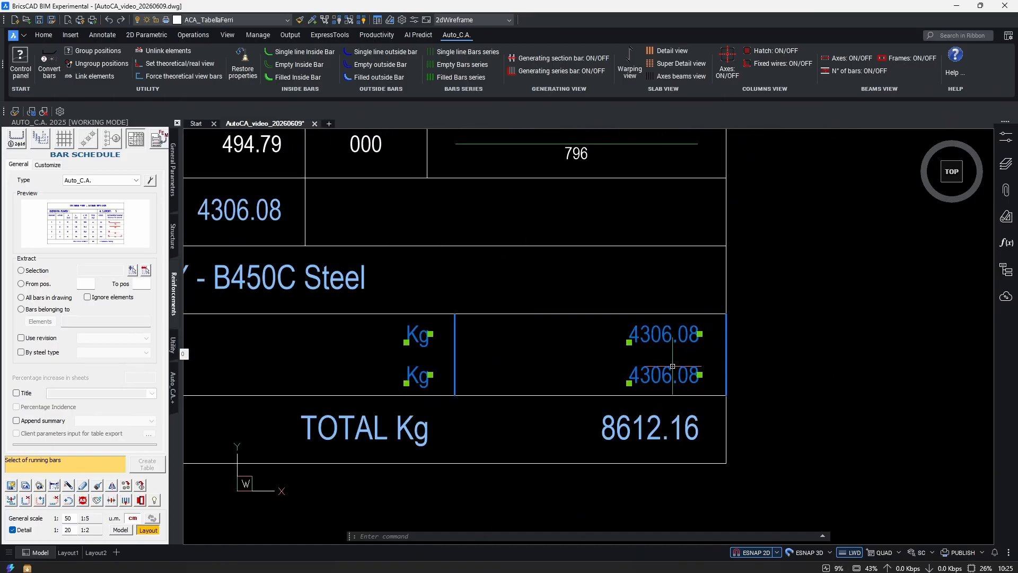
pyautogui.press('Escape')
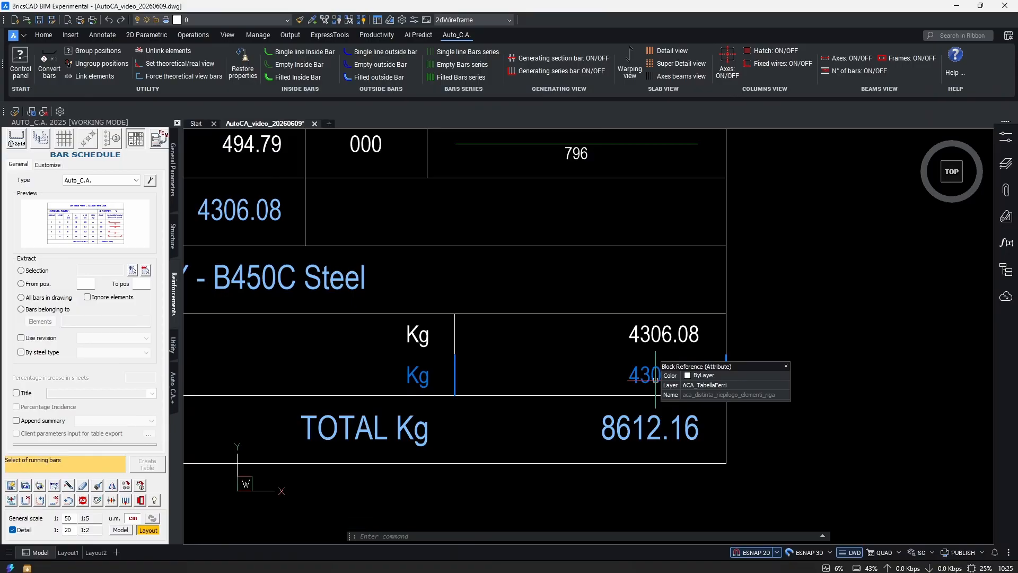
pyautogui.click(656, 380)
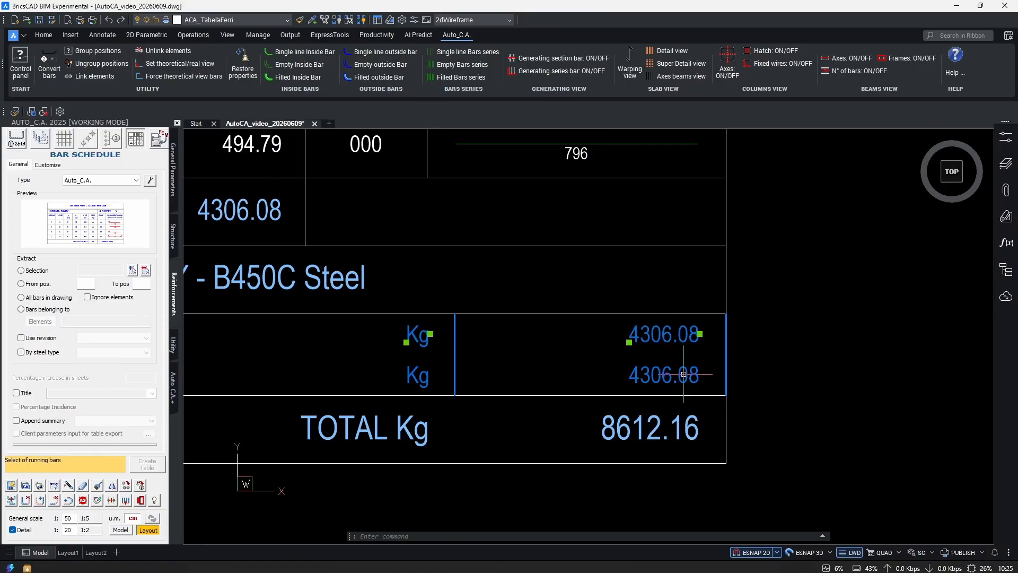
pyautogui.press('Escape')
pyautogui.scroll(-3, 762, 361)
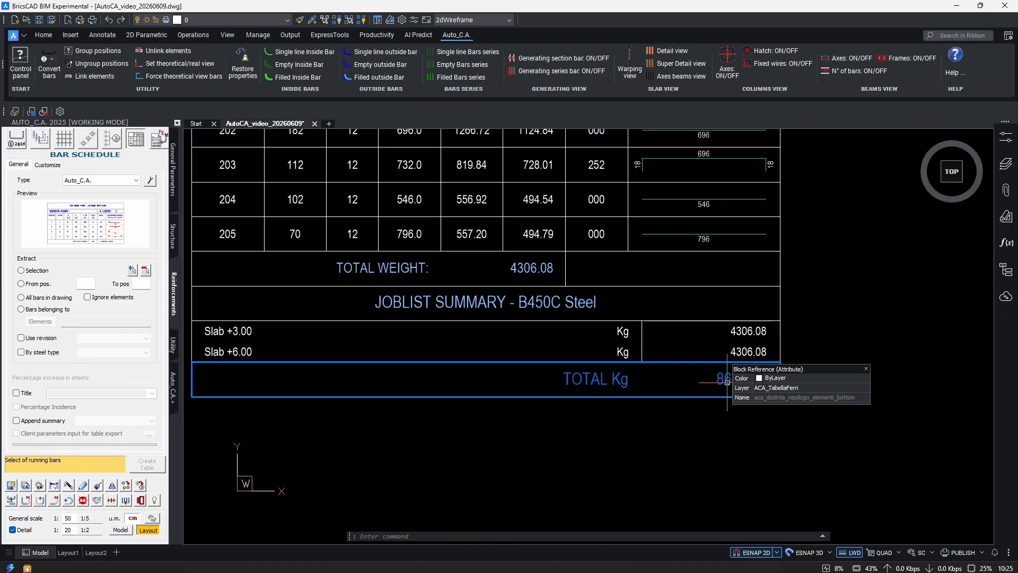
pyautogui.scroll(2, 760, 338)
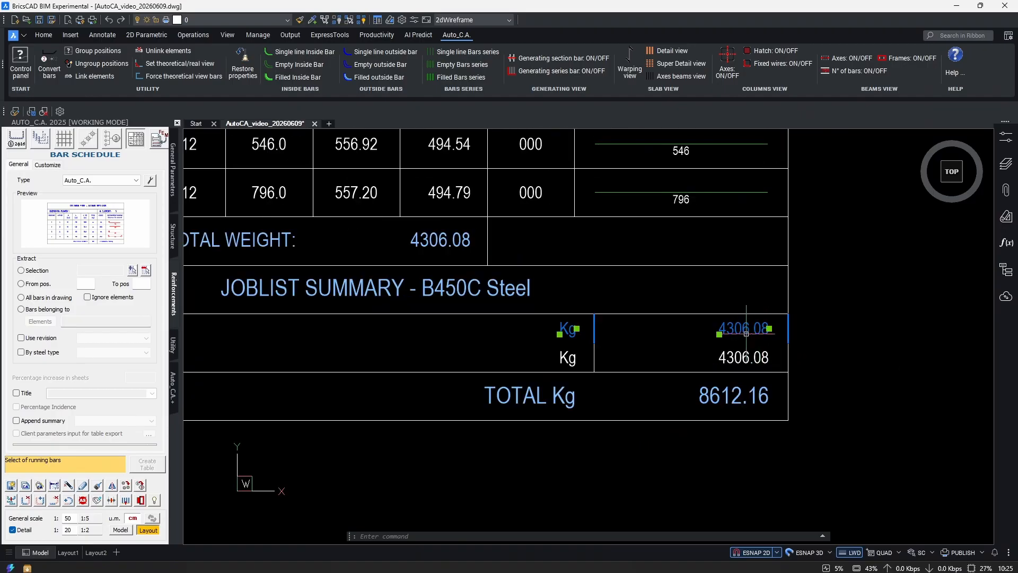
pyautogui.press('Escape')
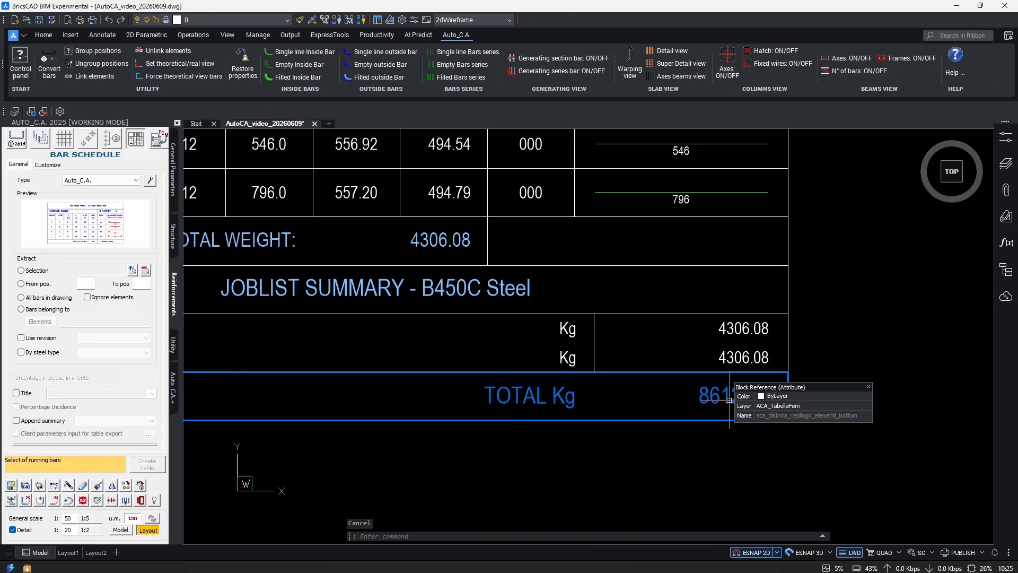
# - Pick three bar series with positions 201 and 202 in the original slab plan as the selection for a bar schedule
pyautogui.middleClick(729, 400)
pyautogui.middleClick(729, 400)
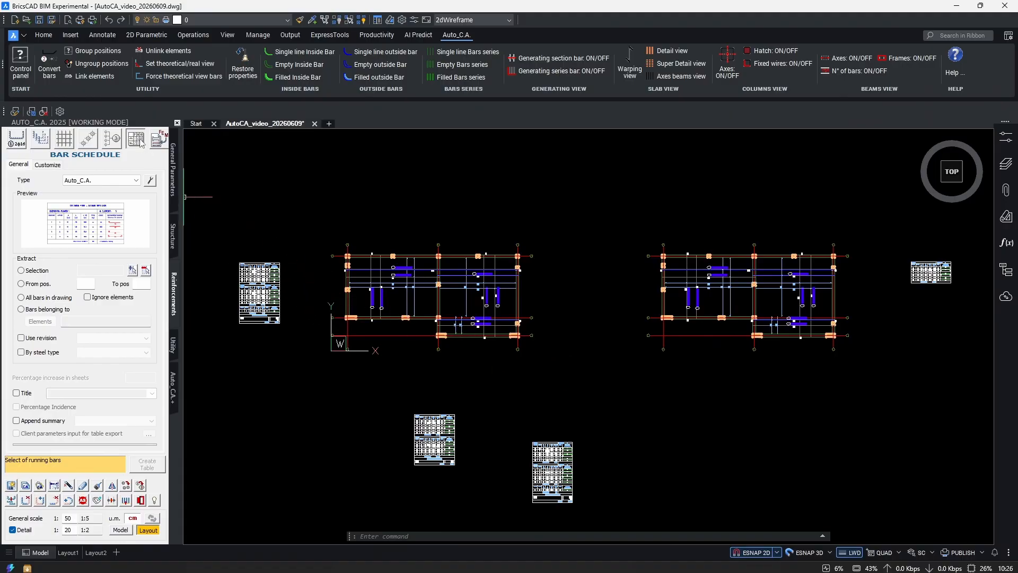
pyautogui.click(21, 271)
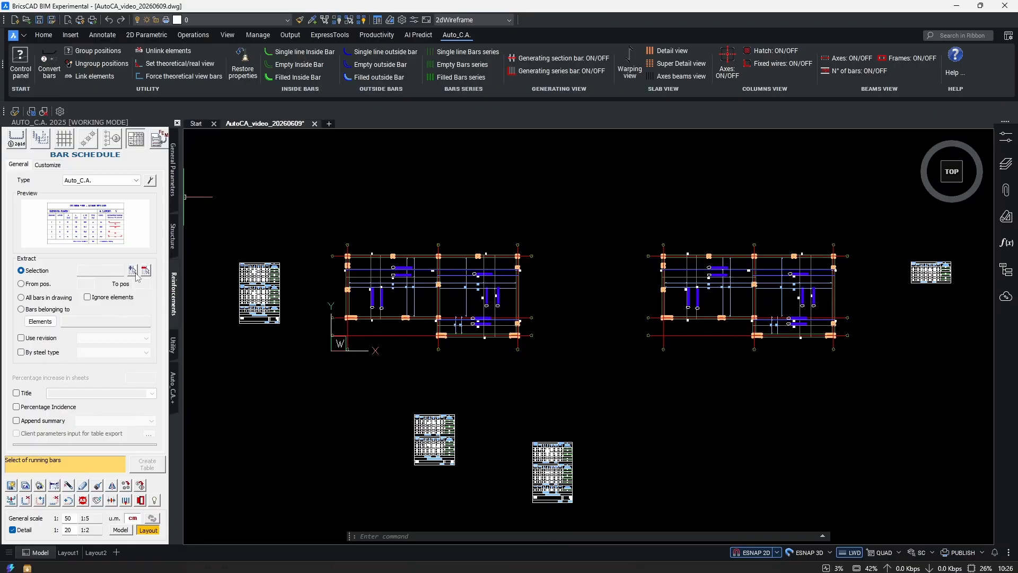
pyautogui.click(133, 272)
pyautogui.scroll(2, 658, 266)
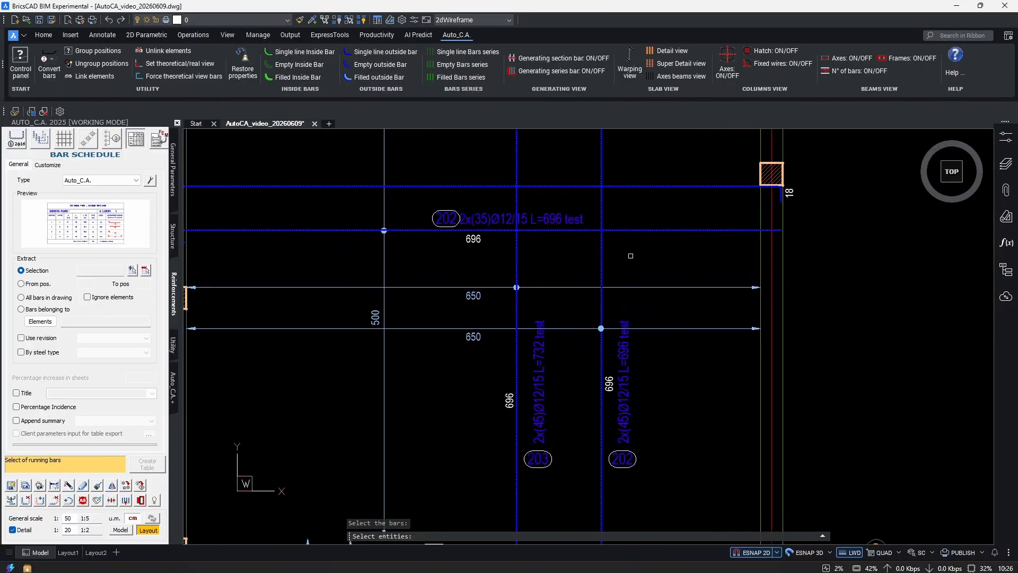
pyautogui.moveTo(631, 259); pyautogui.dragTo(605, 331, button='middle')
pyautogui.click(605, 331)
pyautogui.click(554, 249)
pyautogui.scroll(-5, 595, 327)
pyautogui.moveTo(595, 213); pyautogui.dragTo(573, 326, button='middle')
pyautogui.press('Return')
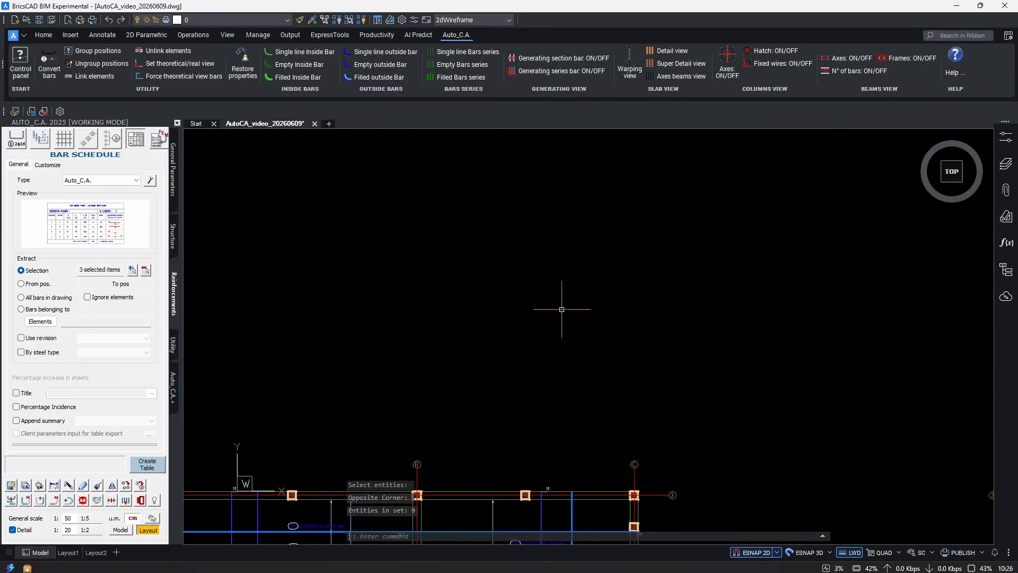
# - Place the bar schedule of the selected bars above the original slab plan and check its rows
pyautogui.click(346, 200)
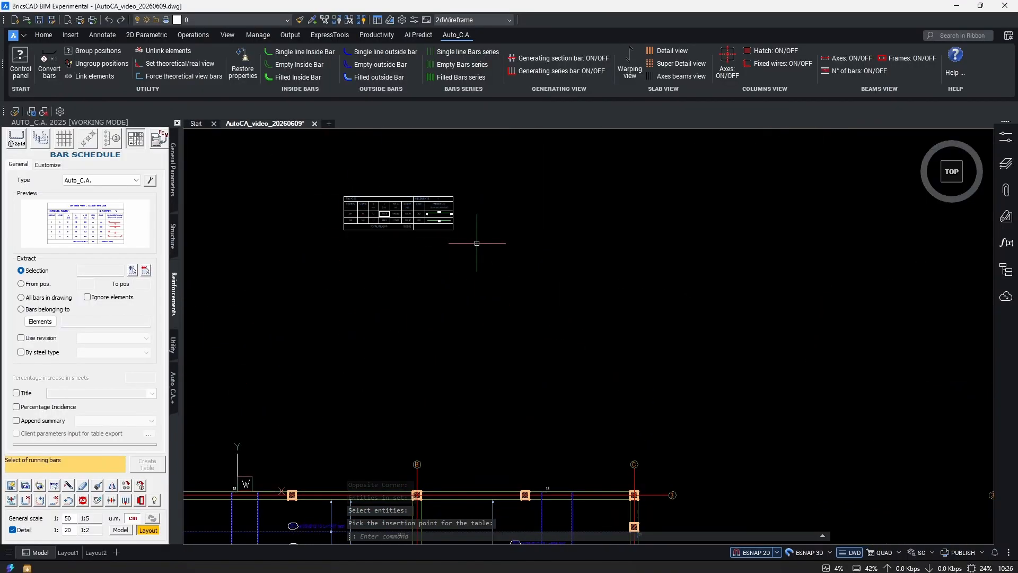
pyautogui.scroll(5, 364, 207)
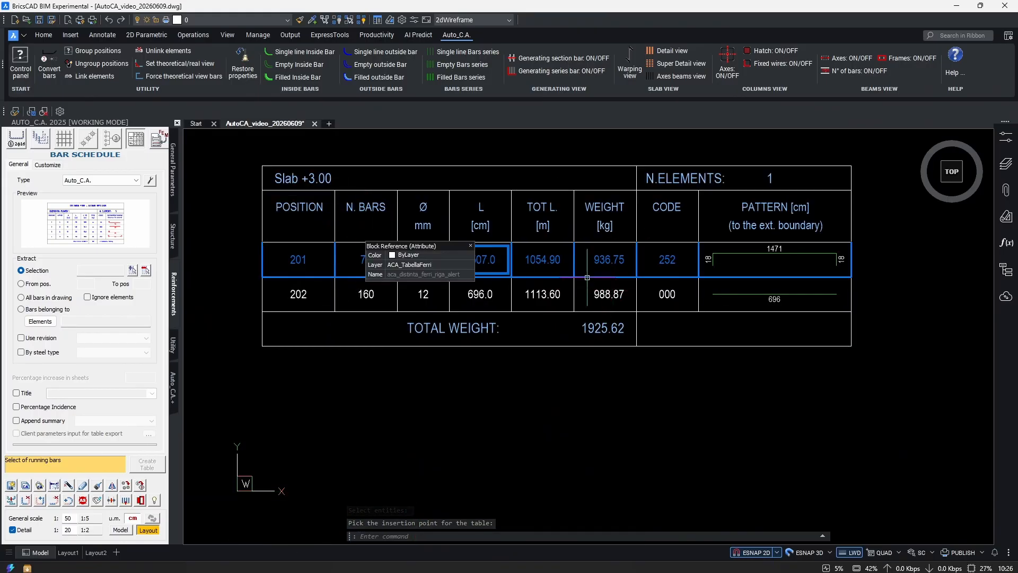
pyautogui.scroll(-5, 561, 318)
pyautogui.scroll(4, 568, 359)
pyautogui.scroll(-3, 569, 360)
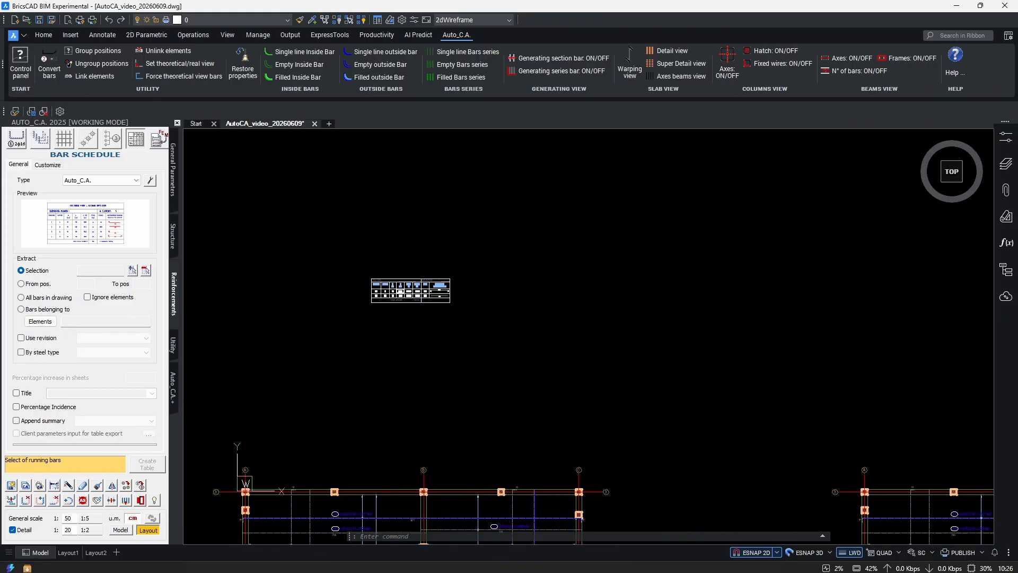
# - Create a bar schedule of all bars in the drawing beside the partial schedule and check its joblist summary
pyautogui.click(21, 297)
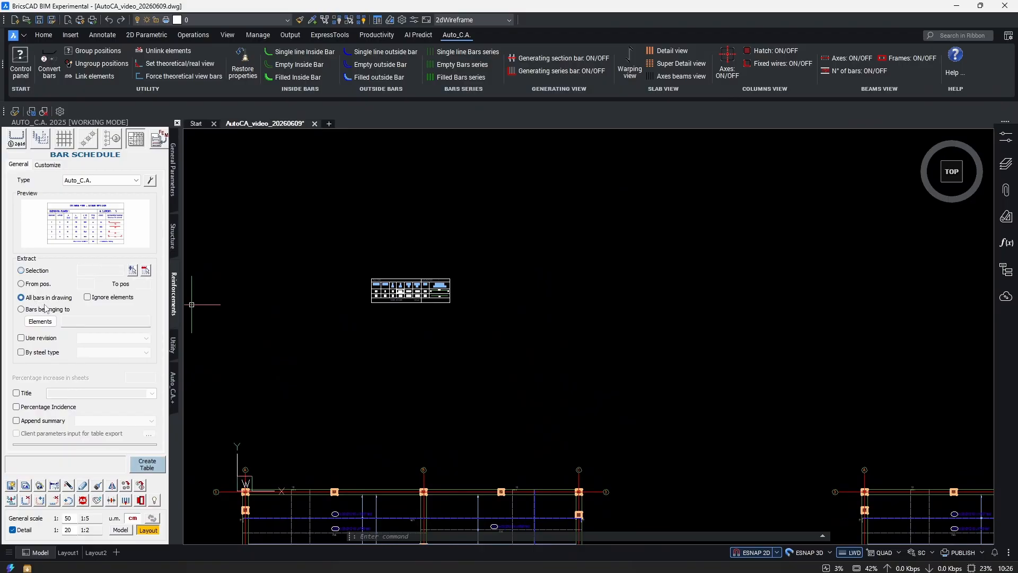
pyautogui.click(143, 469)
pyautogui.scroll(5, 624, 391)
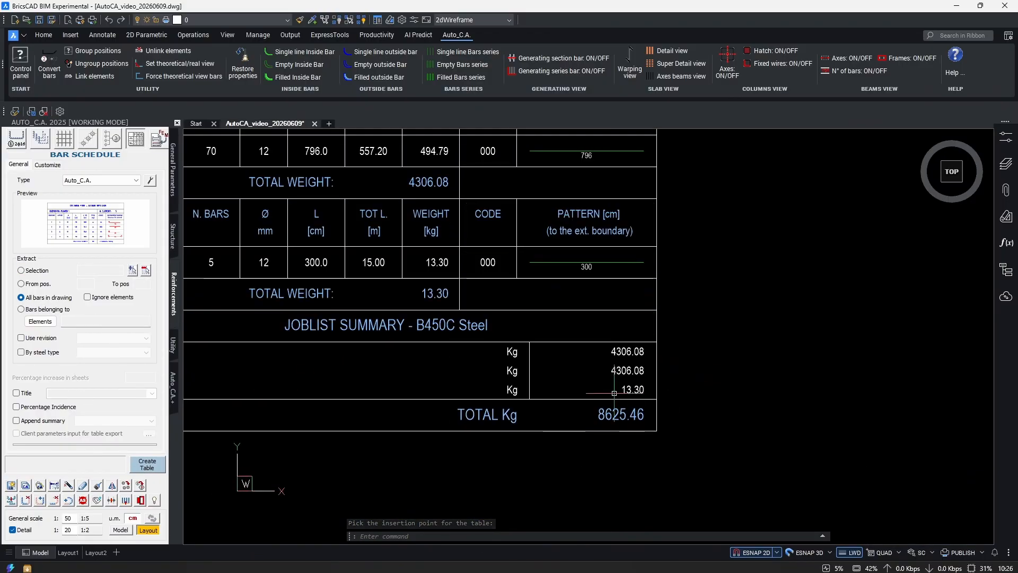
# - Create a bar schedule of only the bars belonging to Slab +3.00, beside the schedule of all bars
pyautogui.click(21, 309)
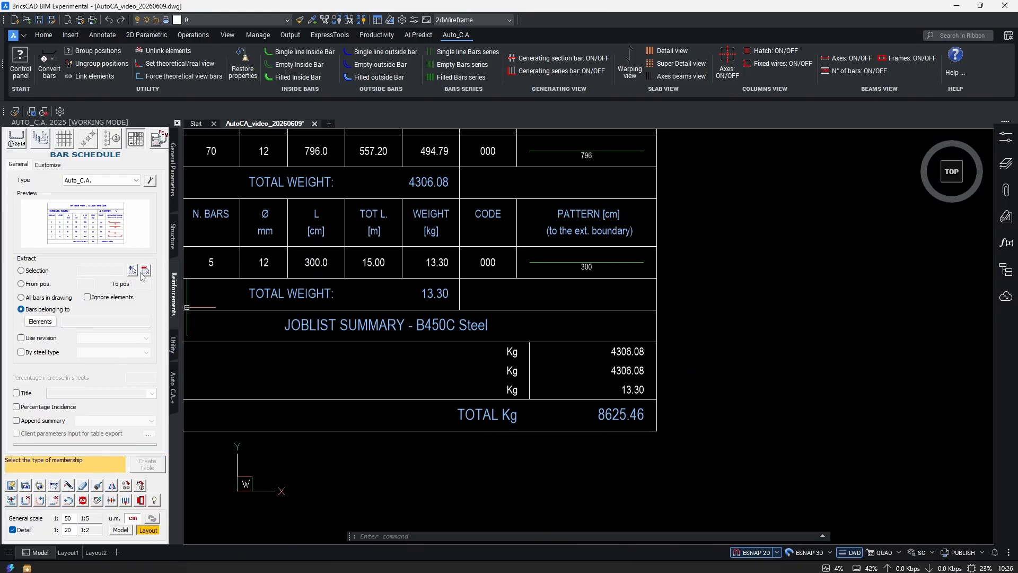
pyautogui.click(40, 321)
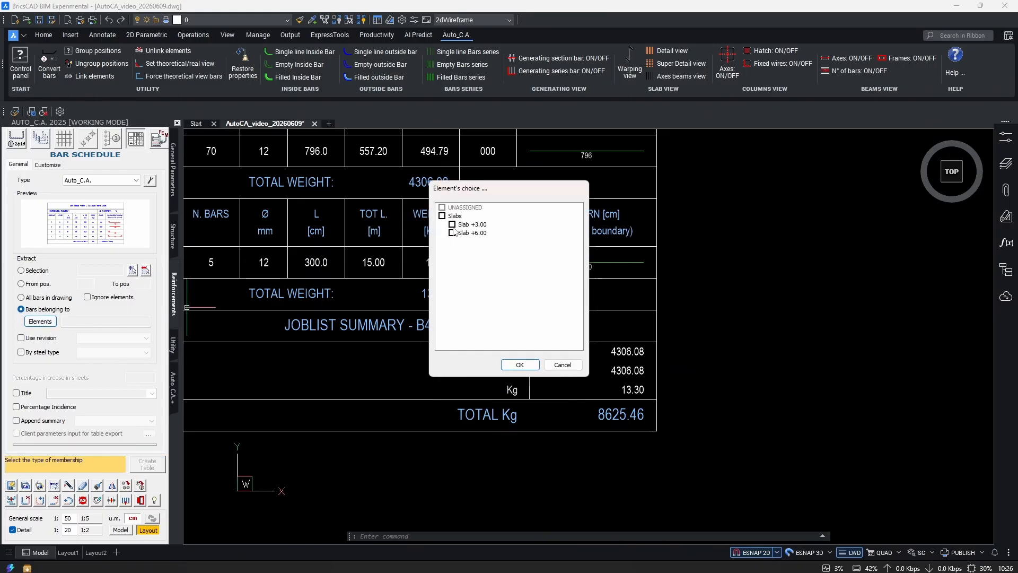
pyautogui.click(523, 364)
pyautogui.click(148, 469)
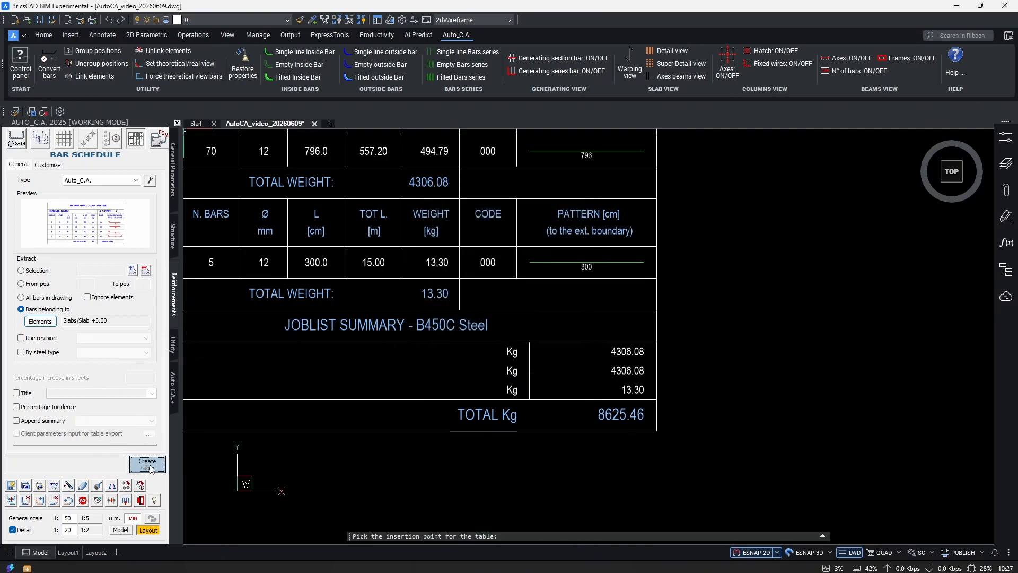
pyautogui.click(487, 292)
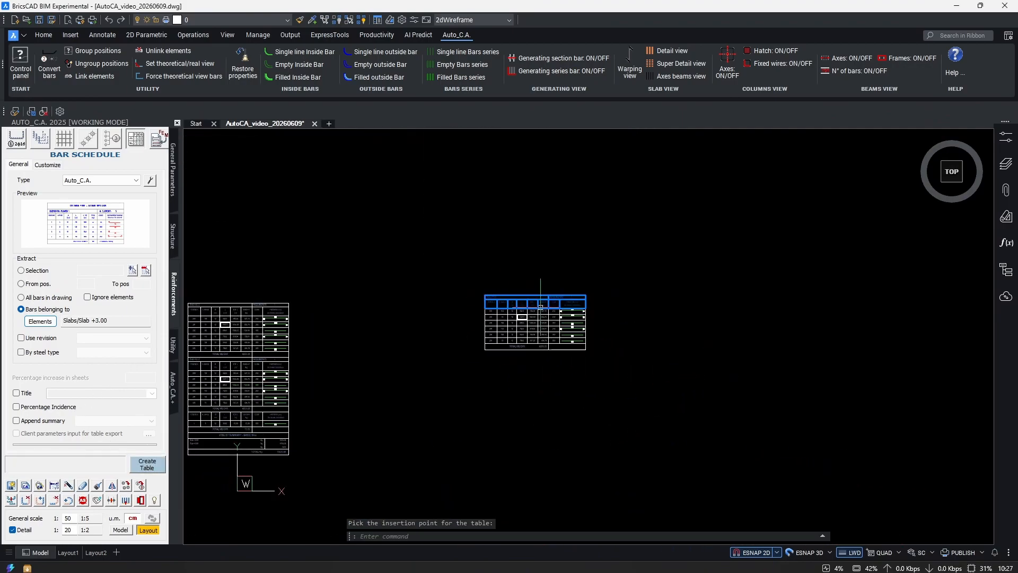
pyautogui.scroll(6, 530, 314)
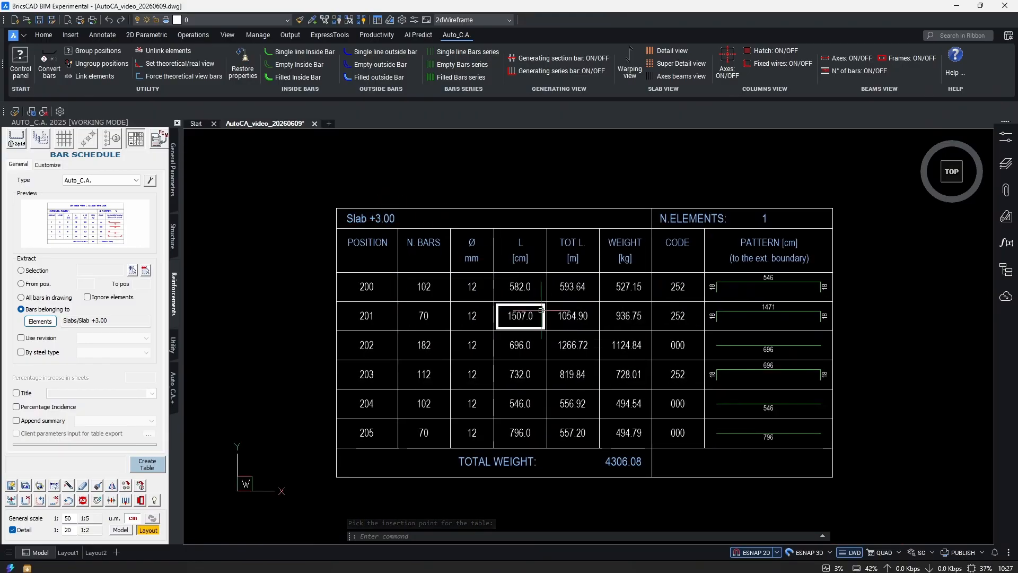
# - Create a bar schedule of only the bars belonging to Slab +6.00, beside the Slab +3.00 schedule
pyautogui.click(40, 321)
pyautogui.click(459, 233)
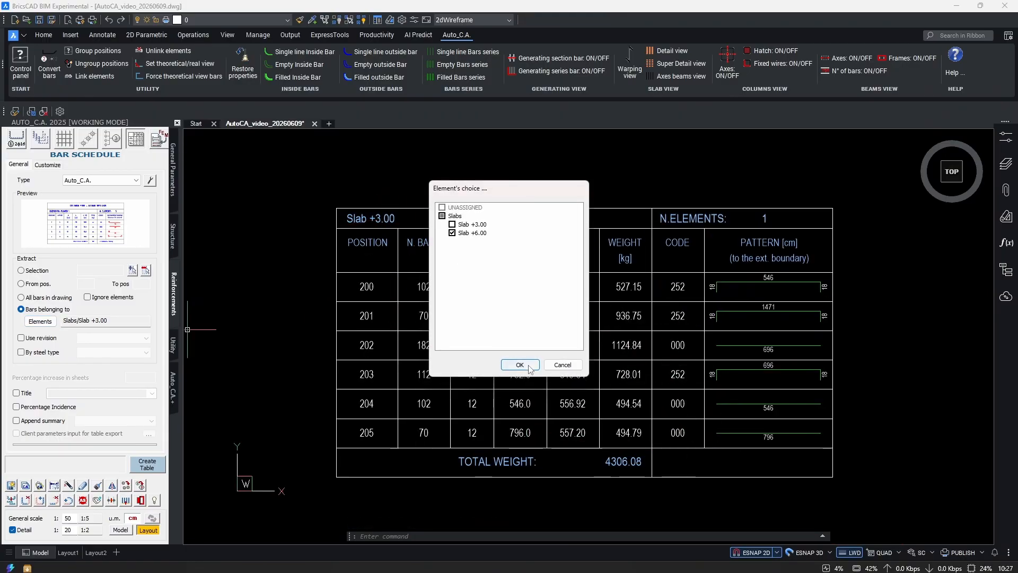
pyautogui.click(523, 365)
pyautogui.click(147, 469)
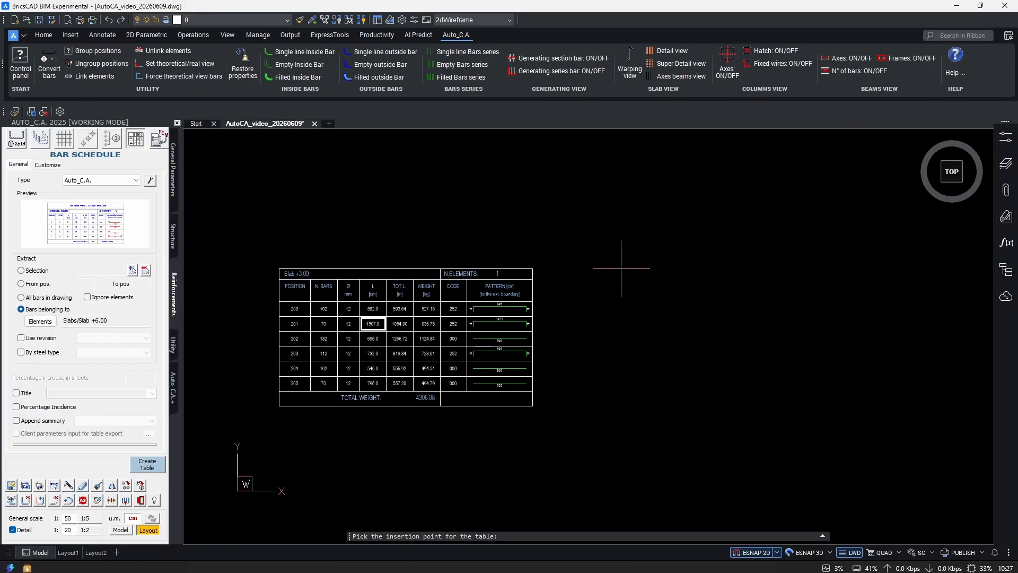
pyautogui.click(613, 269)
pyautogui.scroll(5, 612, 368)
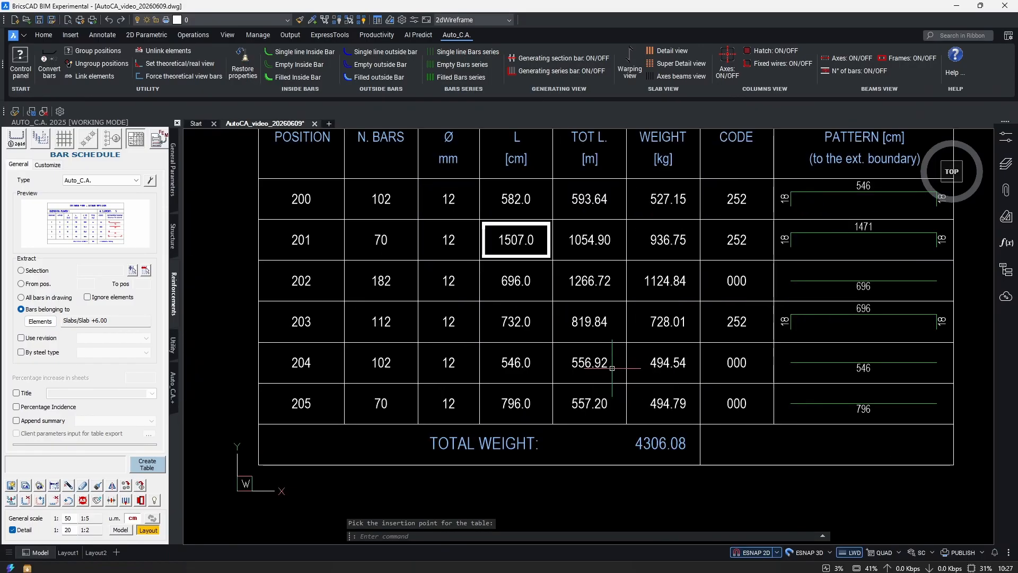
# - Create a combined bar schedule of the bars belonging to Slab +3.00 and Slab +6.00, beside the single-slab schedules
pyautogui.click(40, 321)
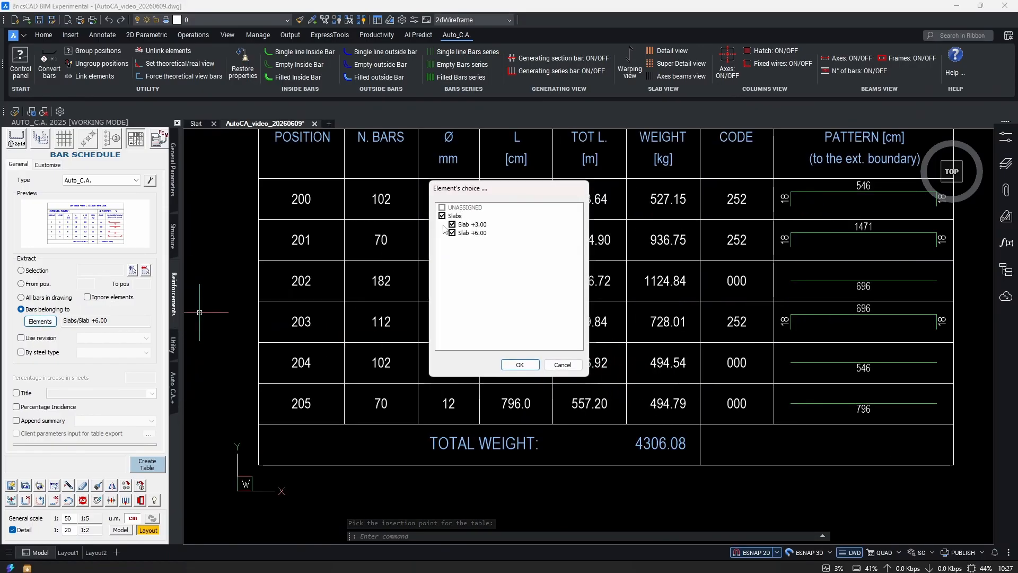
pyautogui.click(520, 365)
pyautogui.scroll(-5, 520, 365)
pyautogui.click(147, 465)
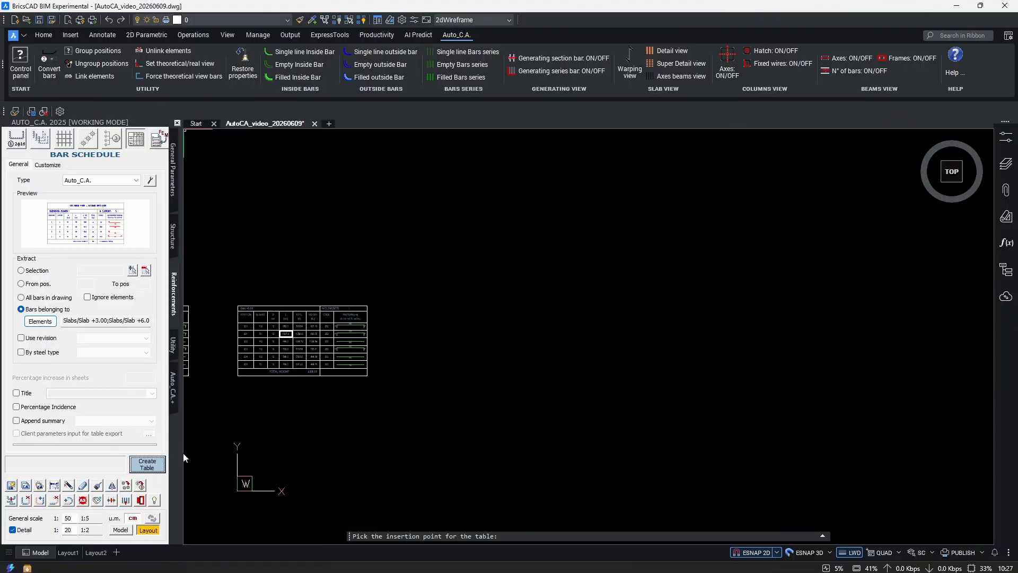
pyautogui.click(430, 298)
pyautogui.click(21, 352)
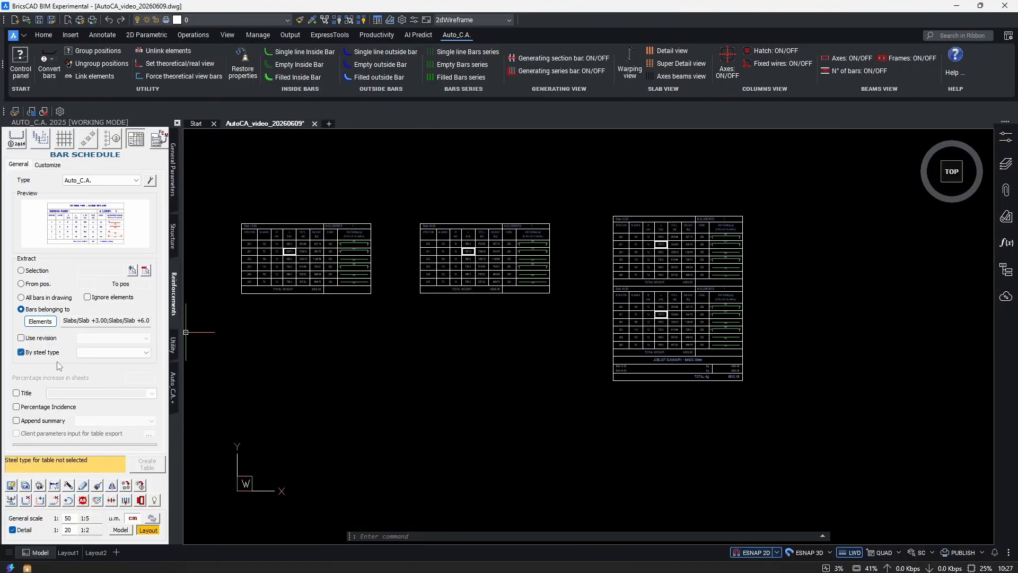
pyautogui.click(21, 353)
pyautogui.click(21, 352)
pyautogui.click(21, 352)
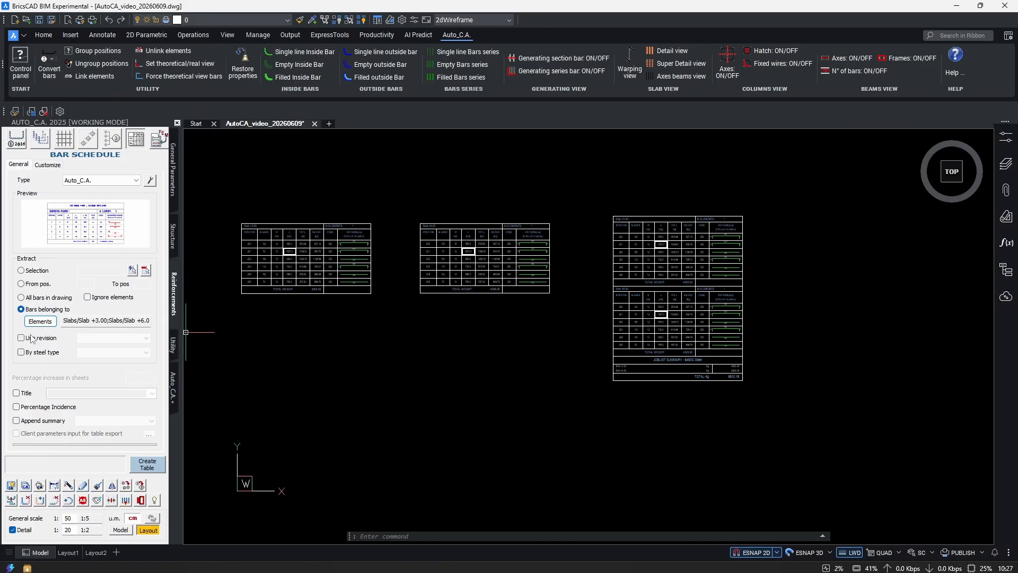
pyautogui.click(22, 352)
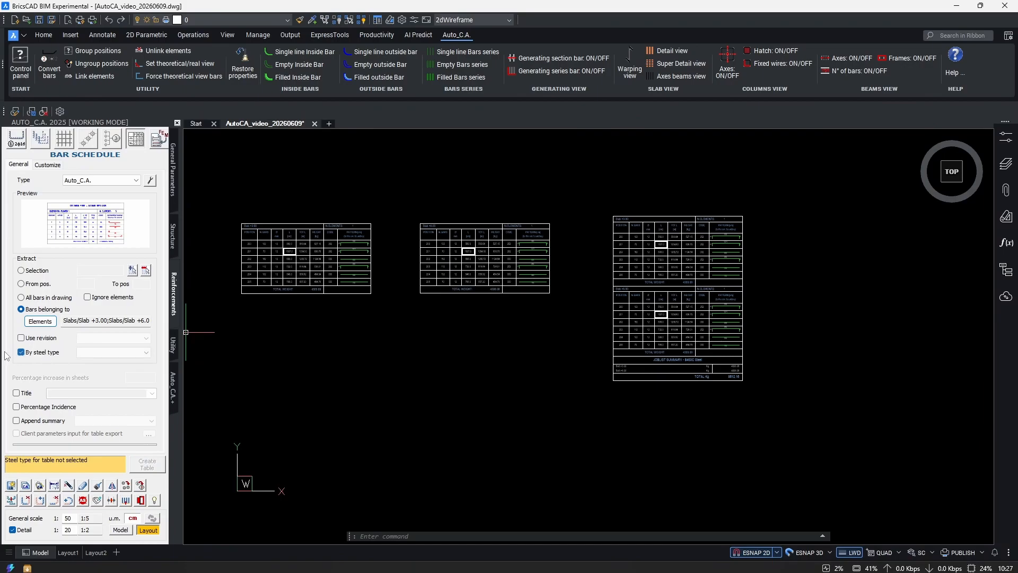
pyautogui.click(47, 353)
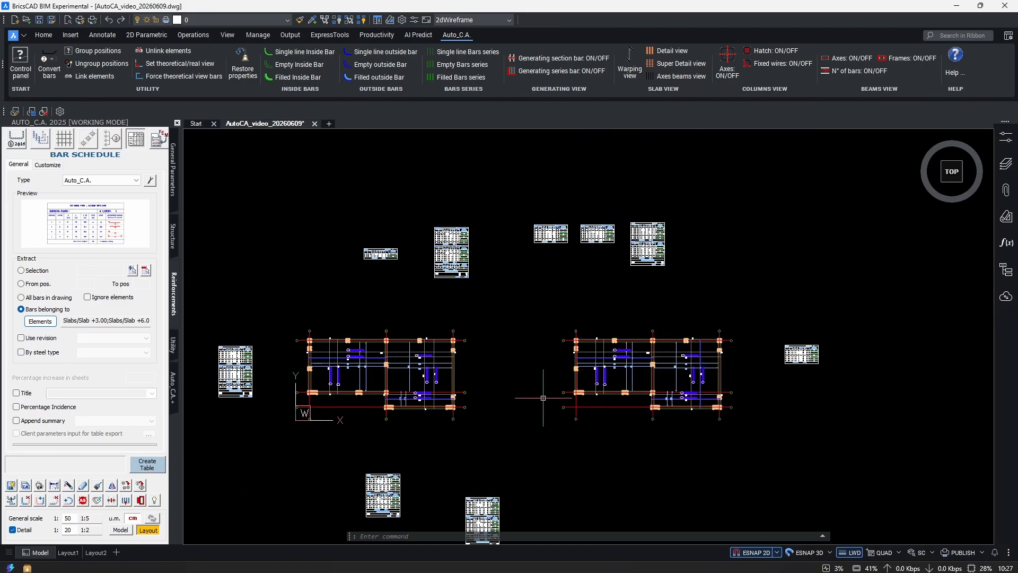
pyautogui.moveTo(526, 454)
pyautogui.mouseDown(button='middle')
pyautogui.moveTo(553, 407)
pyautogui.moveTo(590, 418)
pyautogui.mouseUp(button='middle')
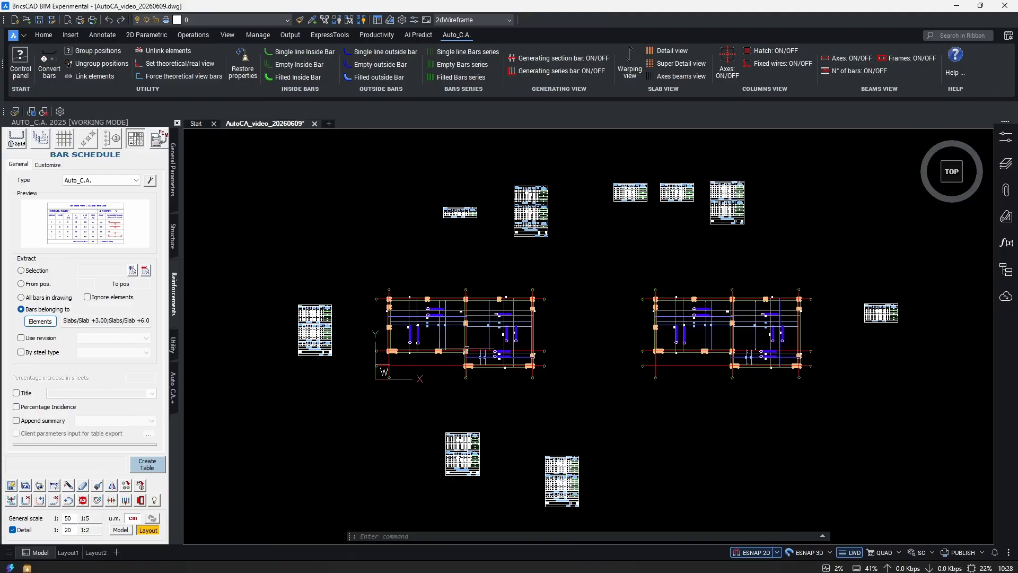
pyautogui.scroll(4, 488, 319)
pyautogui.write('s')
pyautogui.press('Return')
pyautogui.click(624, 484)
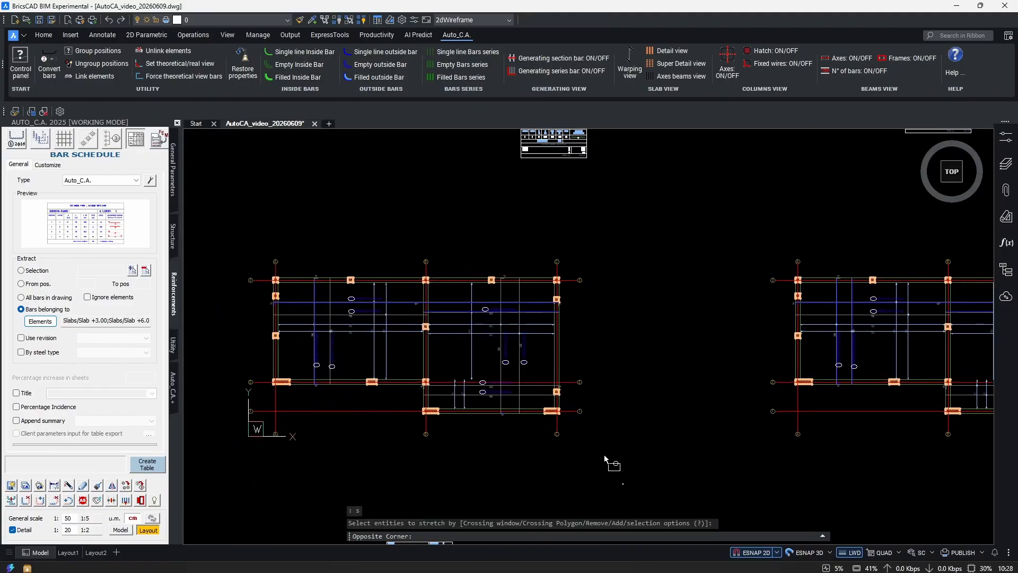
pyautogui.click(535, 229)
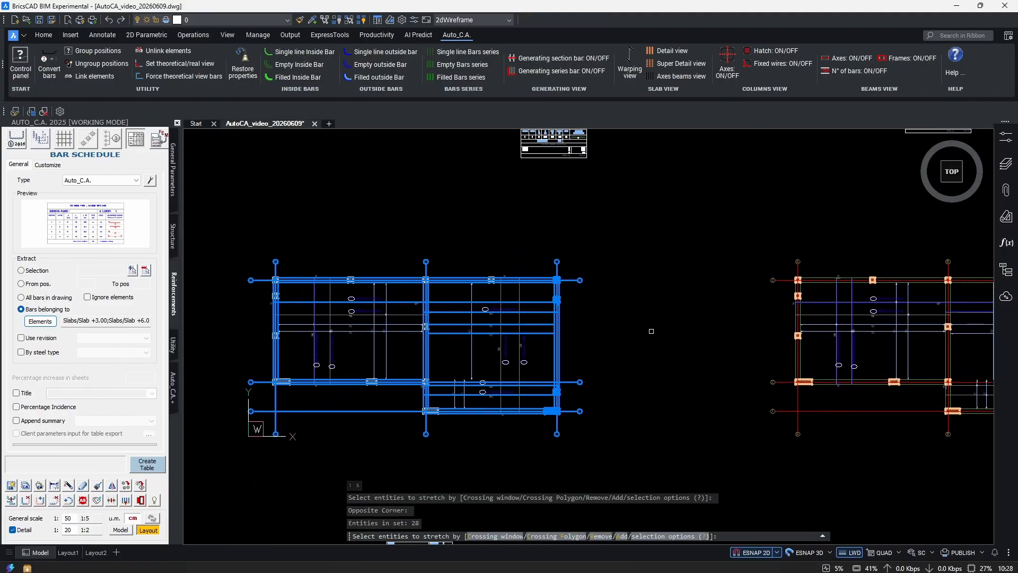
pyautogui.scroll(2, 645, 333)
pyautogui.press('Return')
pyautogui.click(600, 331)
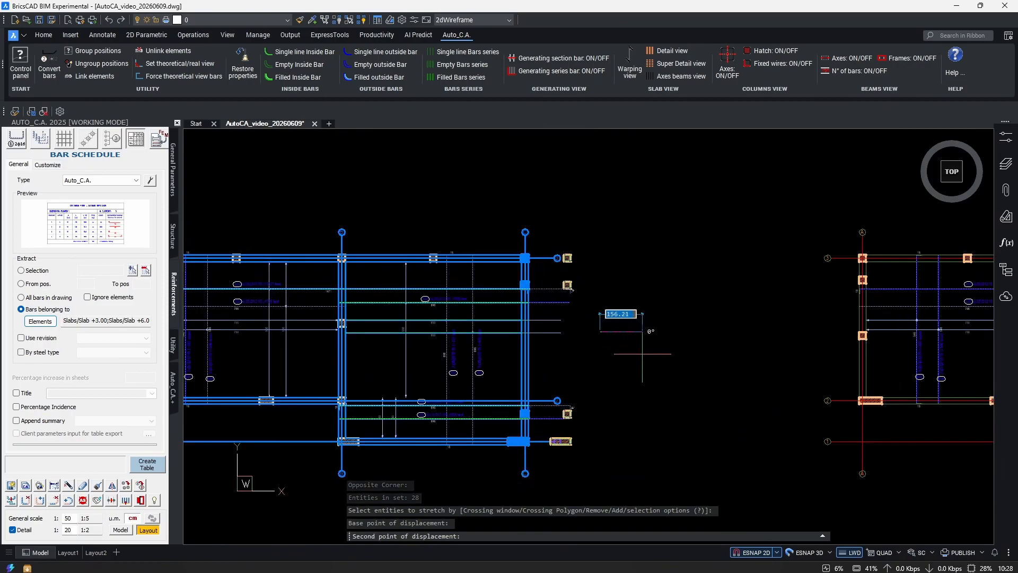
pyautogui.press('Escape')
pyautogui.click(528, 340)
pyautogui.moveTo(550, 347); pyautogui.dragTo(572, 349, button='middle')
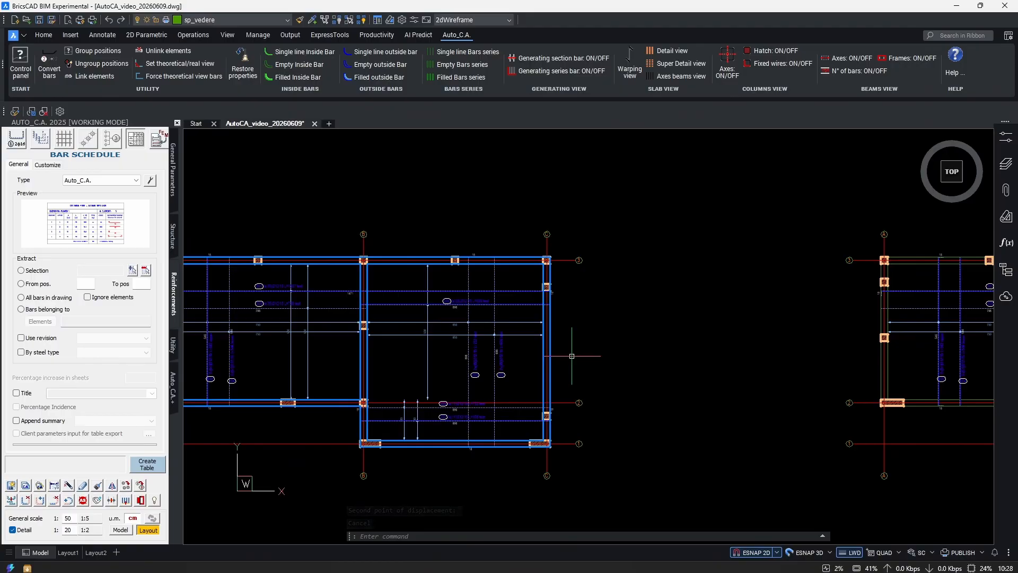
pyautogui.press('Escape')
# - Stretch the axis C side of the original plan 200 cm outward, declining to change all bars sharing position 201 and the other affected positions
pyautogui.moveTo(604, 356); pyautogui.dragTo(622, 325, button='middle')
pyautogui.write('s')
pyautogui.press('Return')
pyautogui.click(650, 505)
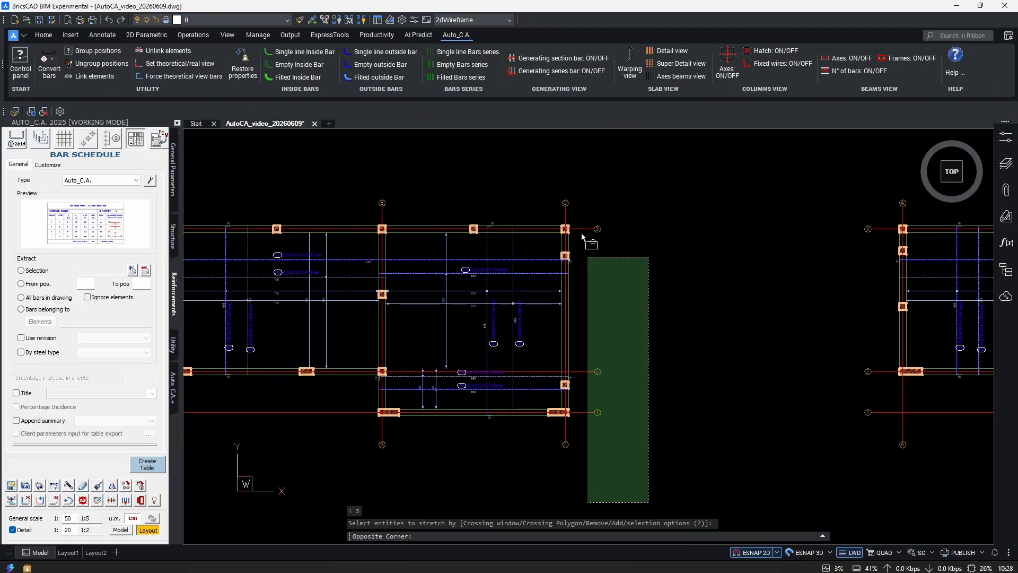
pyautogui.click(540, 159)
pyautogui.press('Return')
pyautogui.click(667, 329)
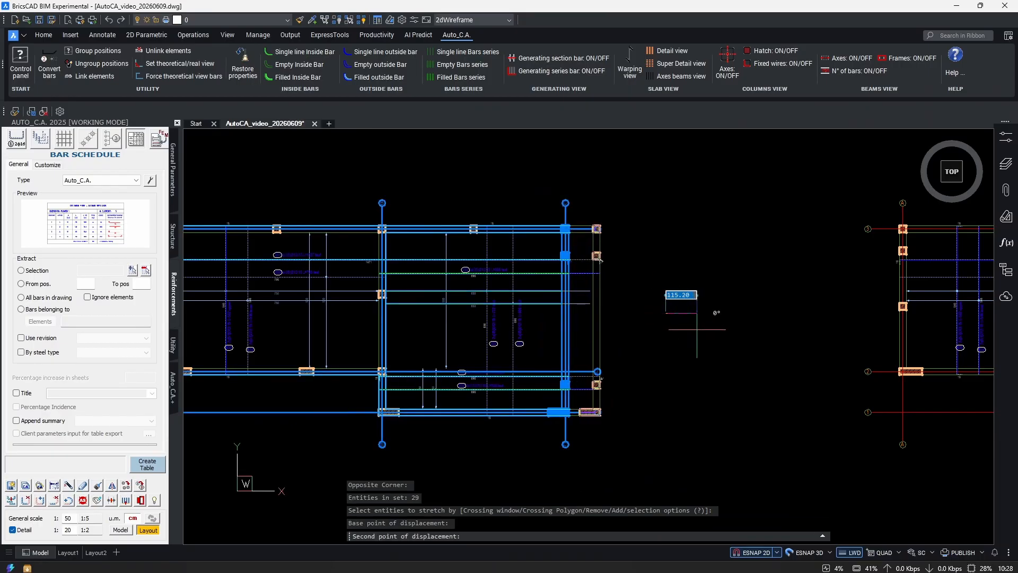
pyautogui.write('200')
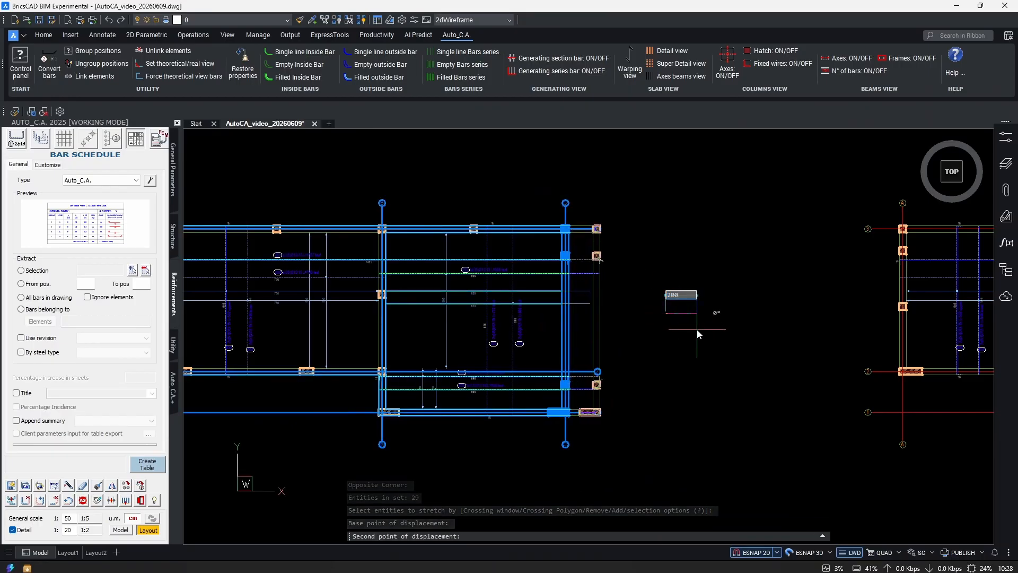
pyautogui.press('Return')
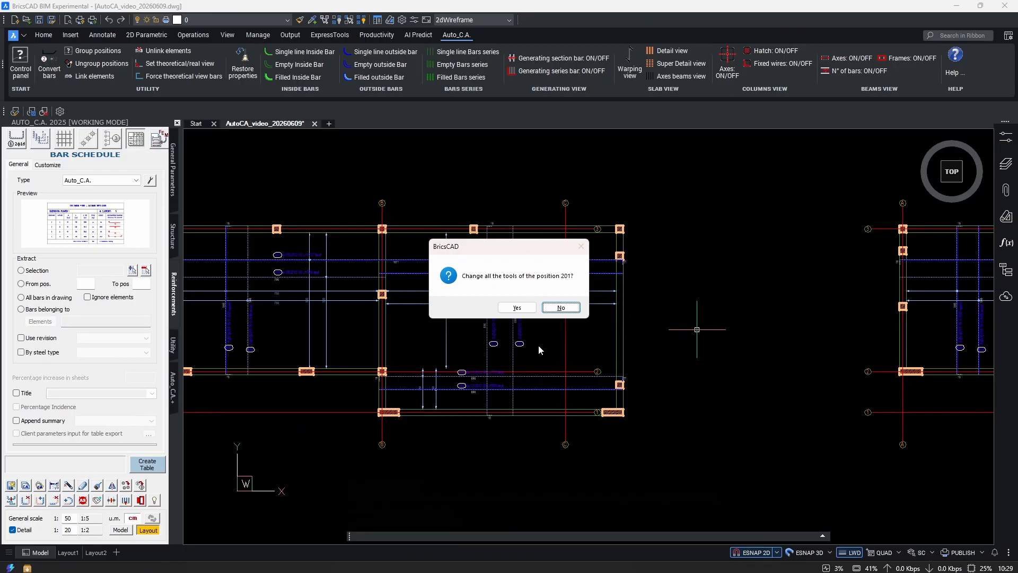
pyautogui.click(554, 308)
pyautogui.click(567, 308)
pyautogui.click(568, 308)
# - Examine the position numbers and lengths of the horizontal bars in the stretched bay of the original plan
pyautogui.scroll(8, 626, 334)
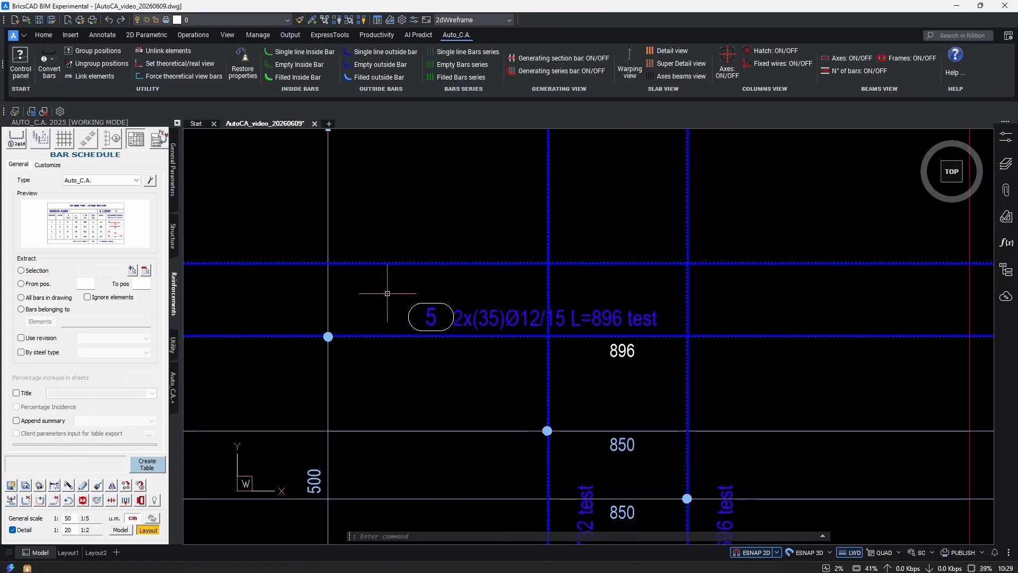
pyautogui.click(498, 335)
pyautogui.scroll(-6, 558, 281)
pyautogui.scroll(5, 552, 355)
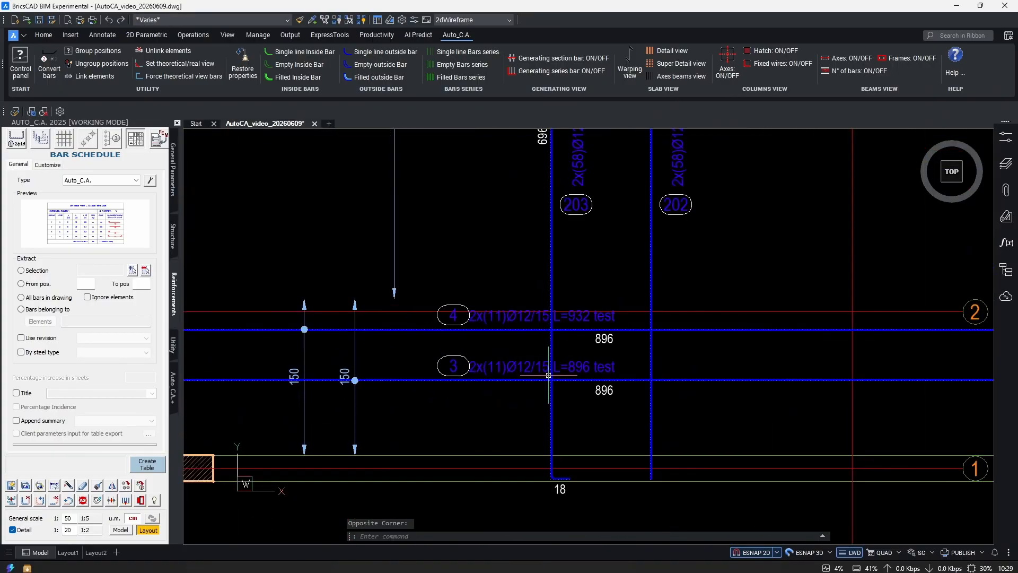
pyautogui.press('Escape')
pyautogui.scroll(2, 627, 328)
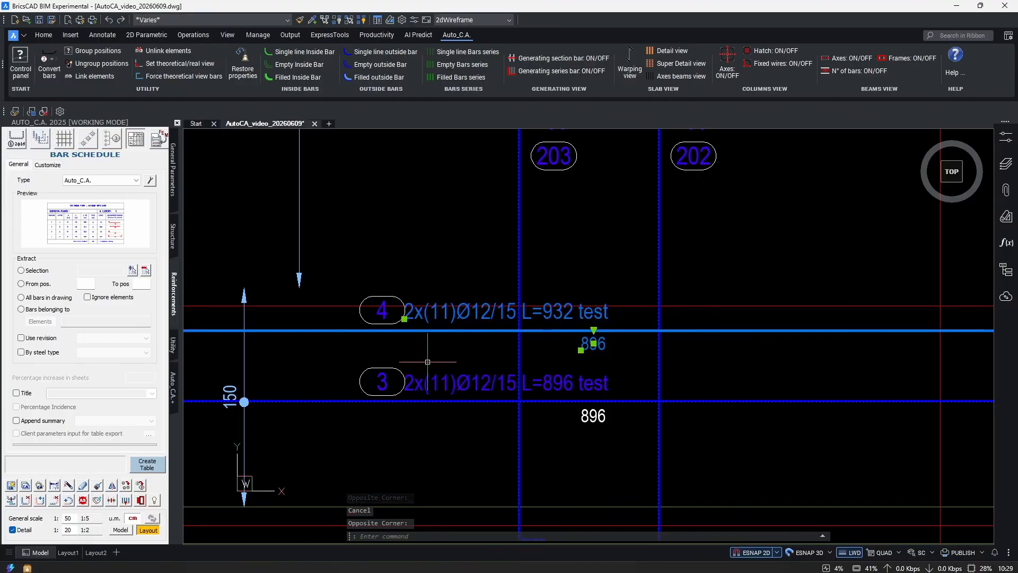
pyautogui.scroll(-6, 605, 380)
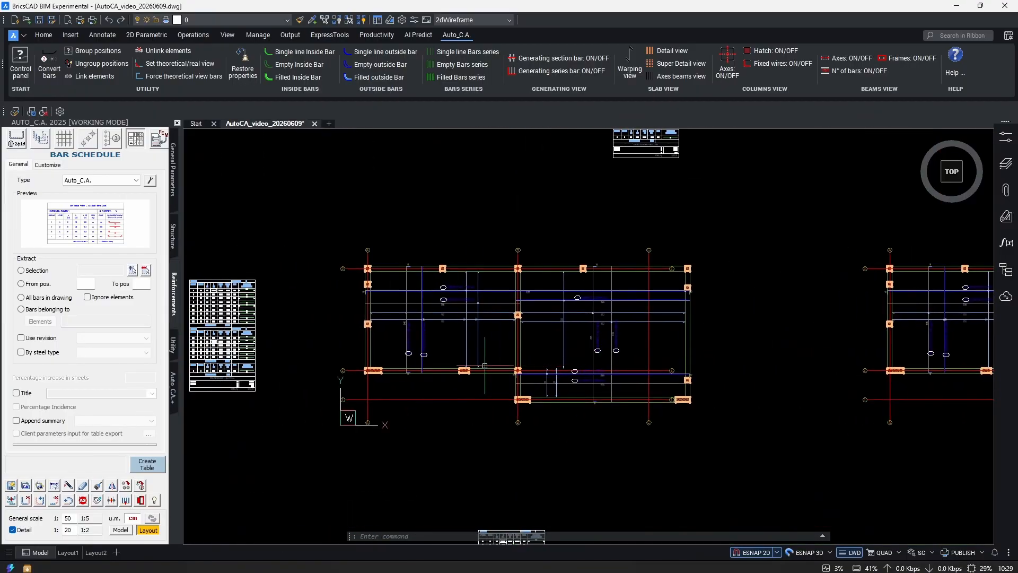
# - Stretch the axis 3 side of the original plan outward by about 178 cm, changing all bars that share position 200
pyautogui.moveTo(655, 273); pyautogui.dragTo(624, 317, button='middle')
pyautogui.write('str')
pyautogui.press('Return')
pyautogui.click(717, 245)
pyautogui.click(249, 323)
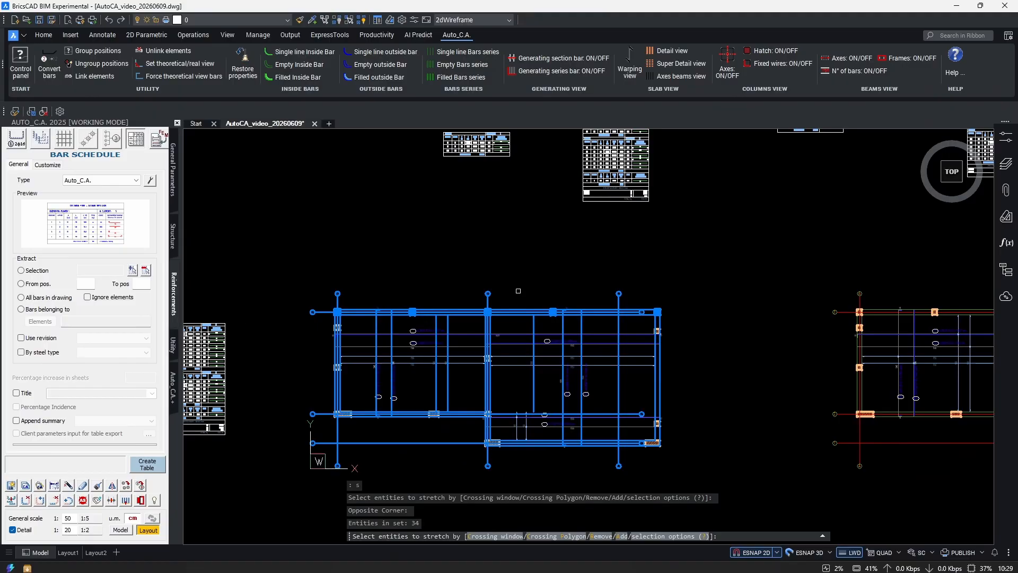
pyautogui.scroll(2, 651, 285)
pyautogui.press('Return')
pyautogui.click(710, 289)
pyautogui.click(737, 241)
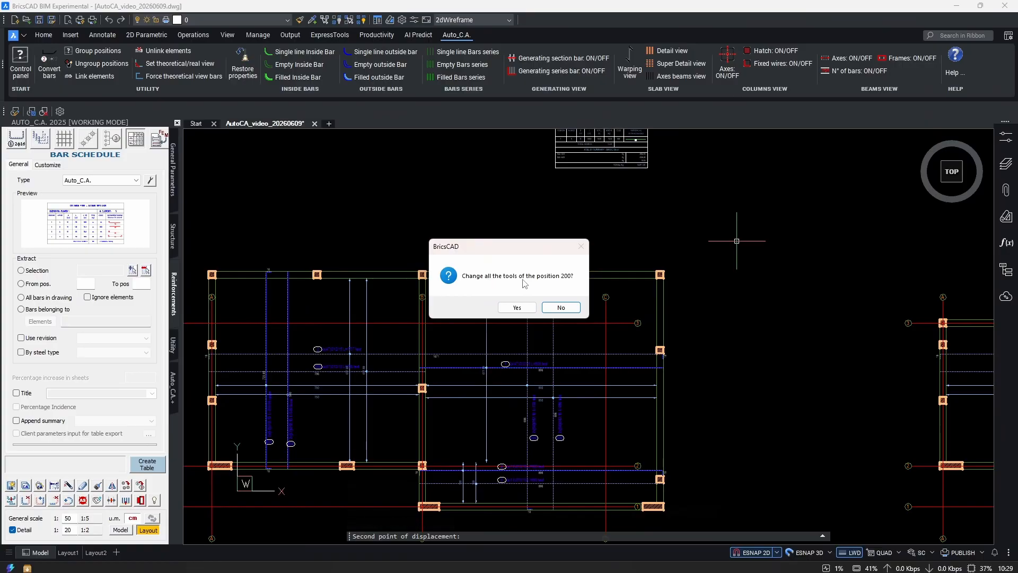
pyautogui.click(517, 307)
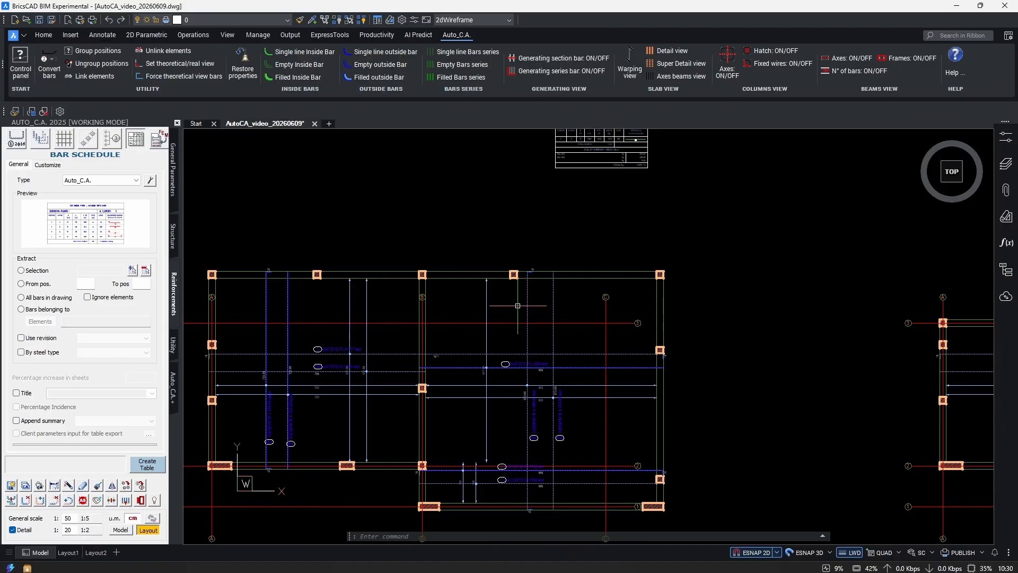
# - Examine how the vertical stretch affects the bars in the copied plan compared with the original
pyautogui.moveTo(746, 312); pyautogui.dragTo(309, 301, button='middle')
pyautogui.moveTo(673, 321); pyautogui.dragTo(490, 323, button='middle')
pyautogui.scroll(4, 648, 268)
pyautogui.scroll(-3, 774, 299)
pyautogui.moveTo(579, 312); pyautogui.dragTo(603, 299, button='middle')
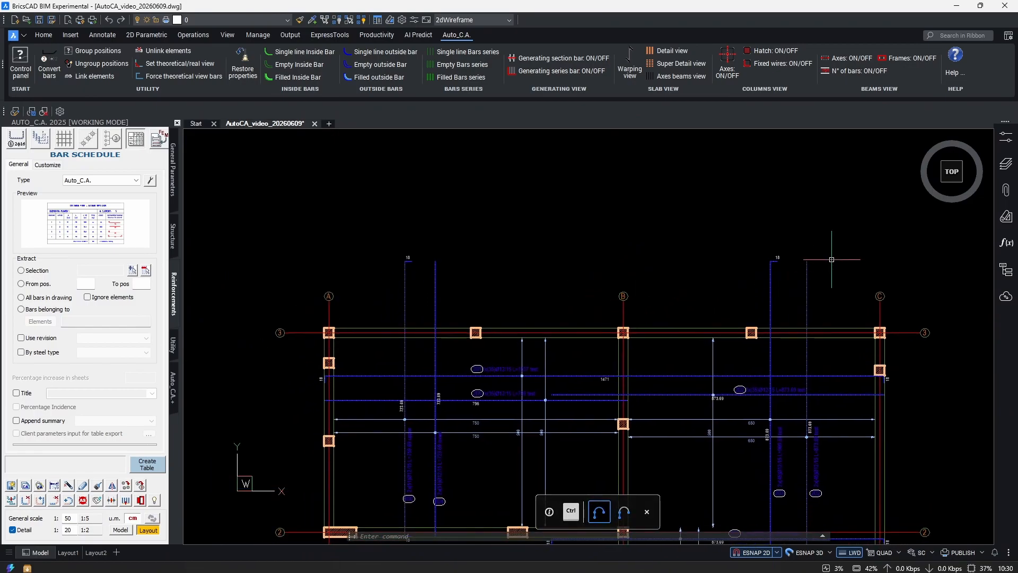
pyautogui.scroll(-4, 739, 271)
pyautogui.scroll(4, 585, 272)
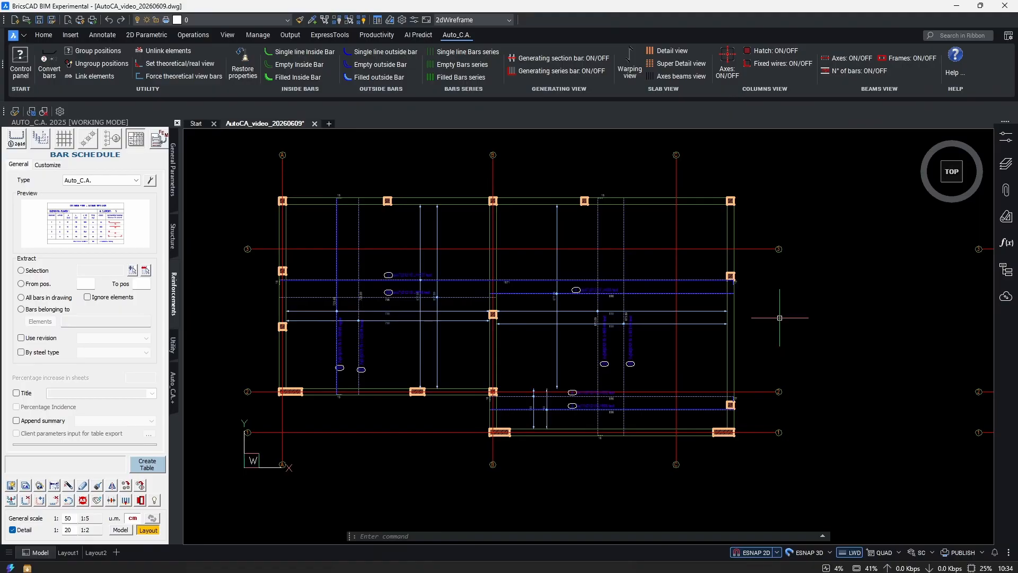
# - Examine the labels and extents of the bars sharing position 202 in the copied plan
pyautogui.scroll(5, 643, 392)
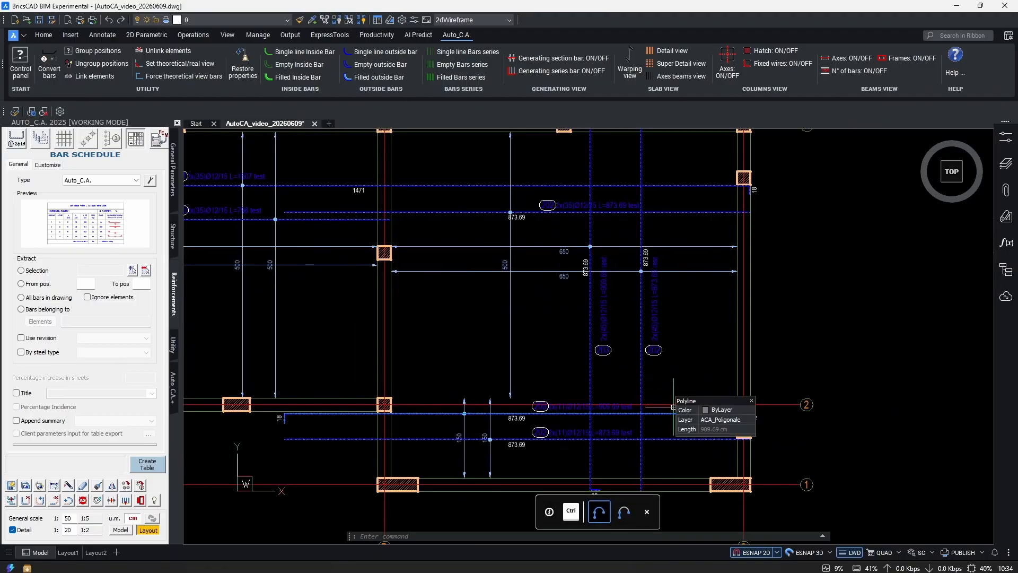
pyautogui.scroll(4, 679, 395)
pyautogui.scroll(-1, 685, 395)
pyautogui.moveTo(580, 359); pyautogui.dragTo(664, 409, button='middle')
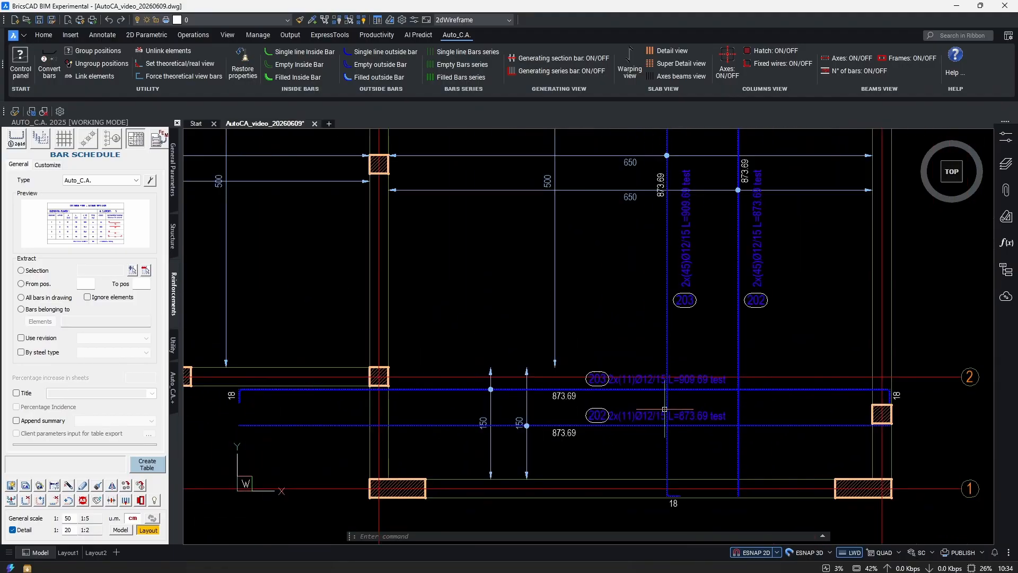
pyautogui.click(821, 414)
pyautogui.click(806, 443)
pyautogui.moveTo(818, 322); pyautogui.dragTo(819, 434, button='middle')
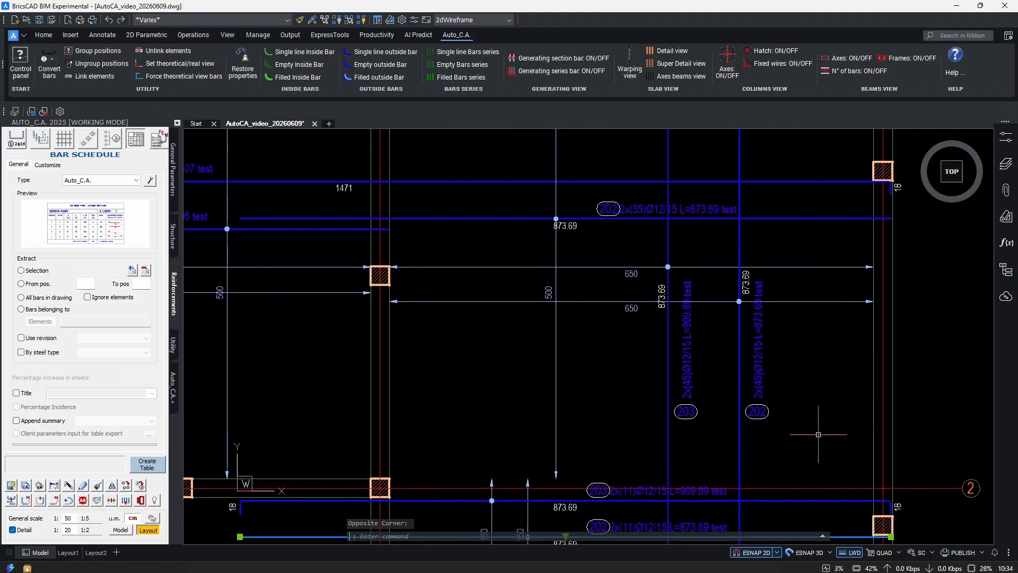
pyautogui.click(800, 203)
pyautogui.click(786, 230)
pyautogui.scroll(-2, 671, 265)
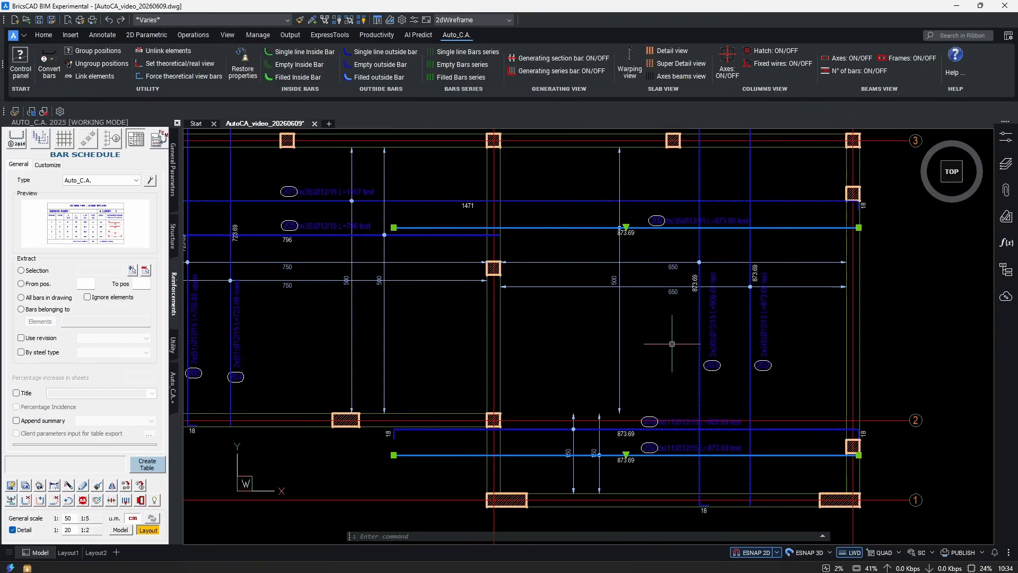
pyautogui.scroll(3, 648, 456)
pyautogui.click(691, 432)
pyautogui.scroll(-3, 691, 432)
pyautogui.scroll(4, 712, 249)
pyautogui.click(627, 238)
pyautogui.click(611, 273)
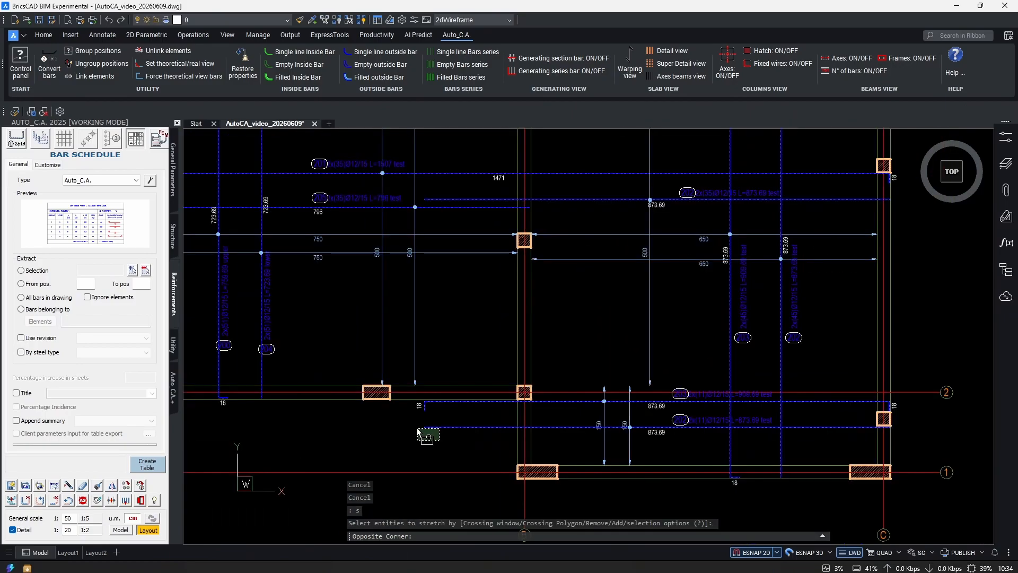
# - Stretch the free end of the copied plan's lower position 202 bar to the outer beam face at axis B, changing all position 202 bars
pyautogui.click(417, 433)
pyautogui.scroll(3, 421, 431)
pyautogui.press('Return')
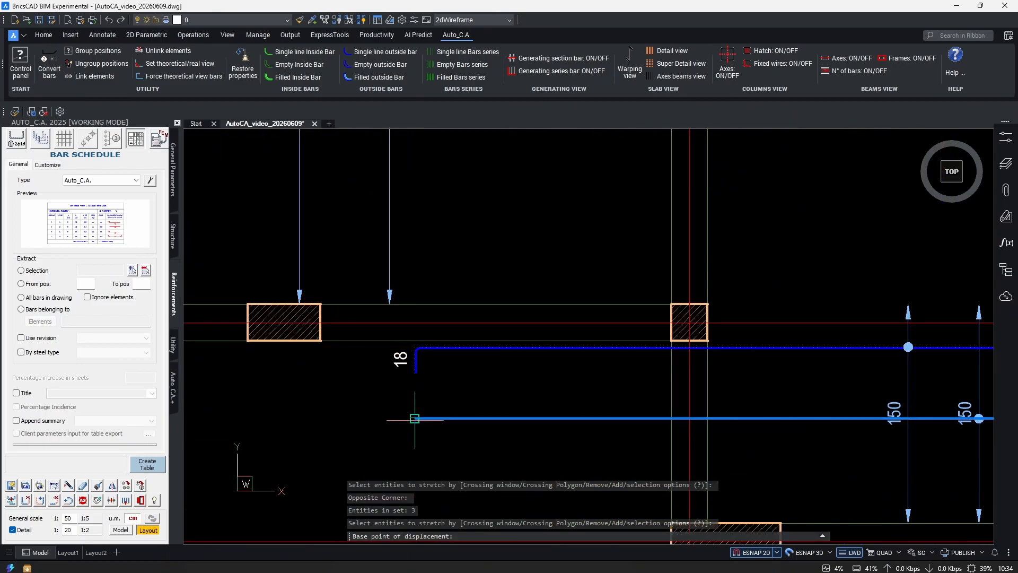
pyautogui.click(415, 418)
pyautogui.scroll(2, 647, 430)
pyautogui.click(682, 413)
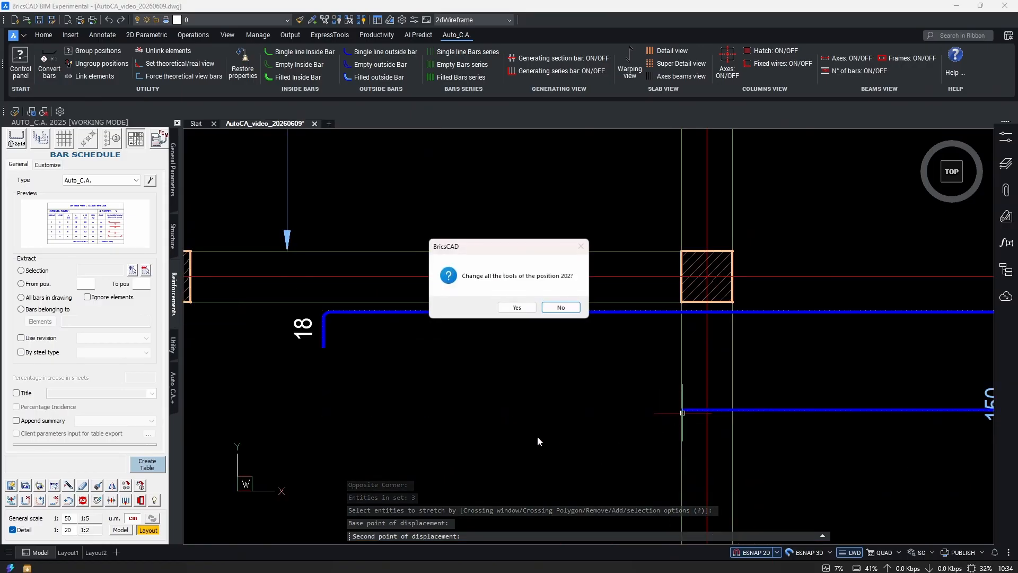
pyautogui.click(517, 308)
pyautogui.scroll(-5, 590, 370)
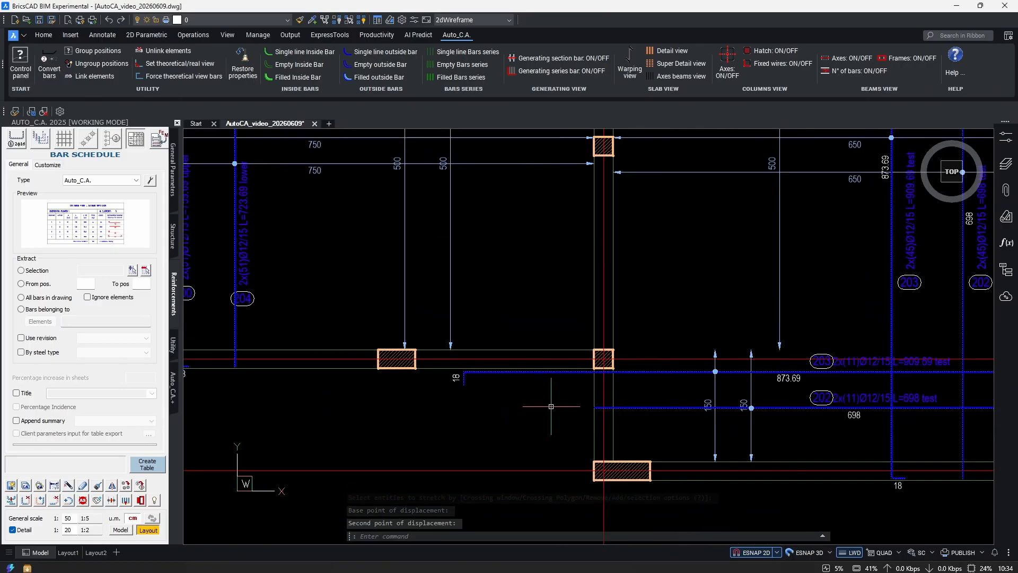
# - Check the length of the other position 202 bars in the copied plan, and review both plans with their schedules
pyautogui.moveTo(613, 276); pyautogui.dragTo(562, 345, button='middle')
pyautogui.scroll(3, 539, 306)
pyautogui.click(562, 303)
pyautogui.click(541, 333)
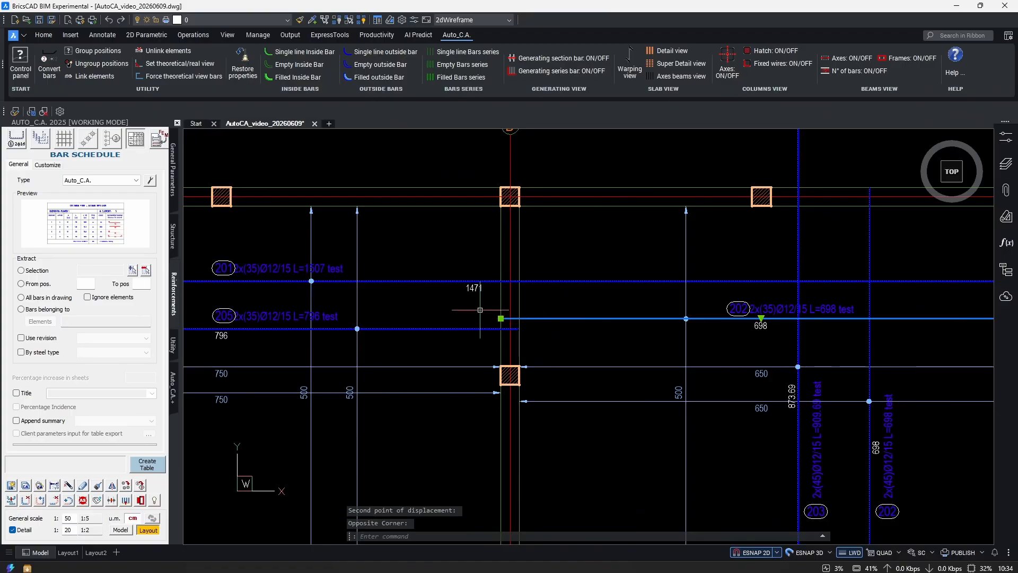
pyautogui.scroll(3, 481, 311)
pyautogui.scroll(-3, 530, 336)
pyautogui.press('Escape')
pyautogui.press('Escape')
pyautogui.moveTo(727, 507); pyautogui.dragTo(657, 385, button='middle')
pyautogui.moveTo(600, 330); pyautogui.dragTo(630, 377, button='middle')
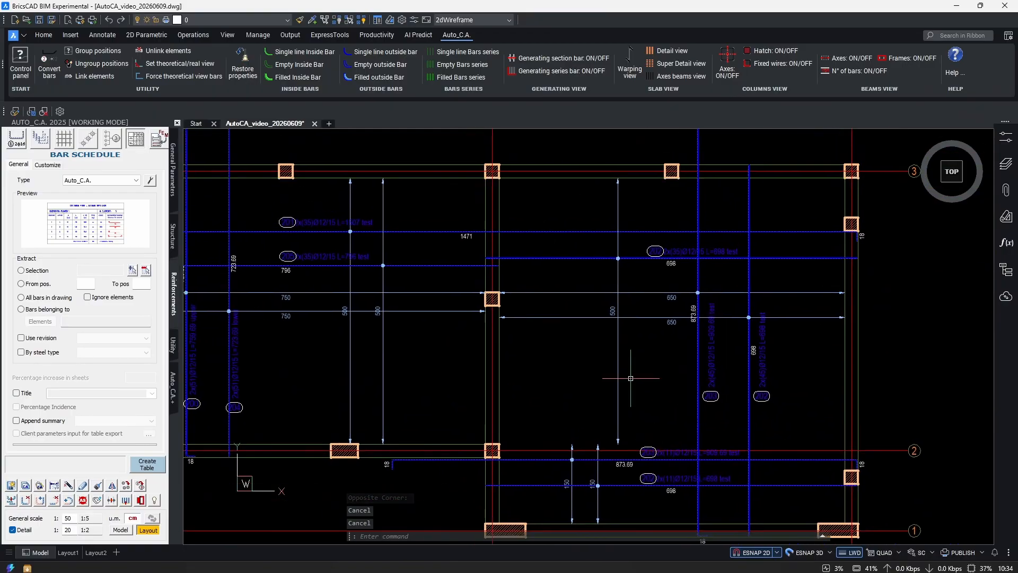
pyautogui.scroll(-4, 559, 376)
pyautogui.moveTo(552, 369); pyautogui.dragTo(688, 353, button='middle')
pyautogui.scroll(-1, 688, 353)
pyautogui.moveTo(575, 414)
pyautogui.mouseDown(button='middle')
pyautogui.moveTo(624, 378)
pyautogui.moveTo(601, 380)
pyautogui.mouseUp(button='middle')
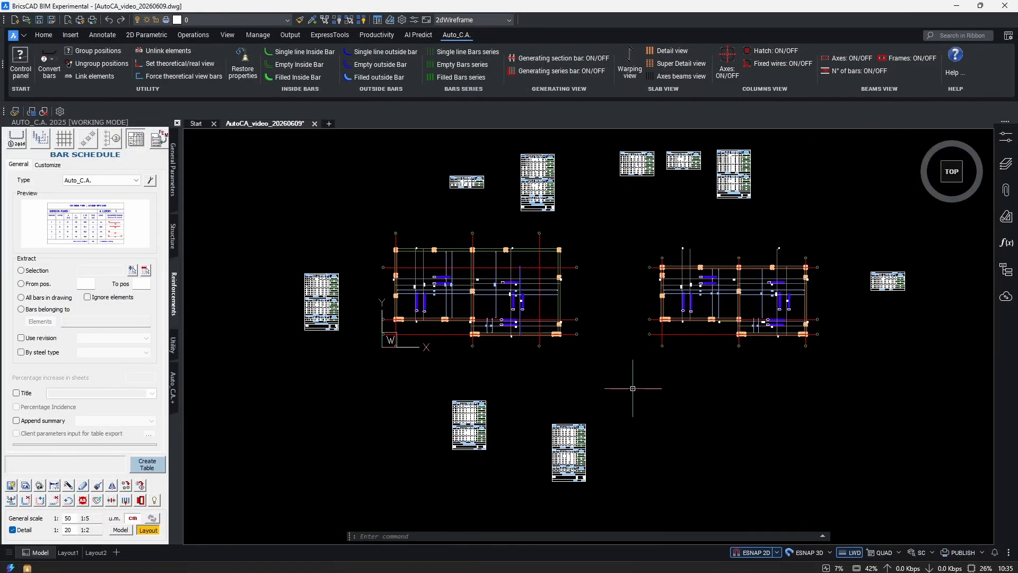
# - Examine the long horizontal position 2 bar of the stretched original plan from end to end
pyautogui.scroll(4, 469, 256)
pyautogui.moveTo(488, 345); pyautogui.dragTo(568, 360, button='middle')
pyautogui.scroll(2, 587, 318)
pyautogui.click(608, 328)
pyautogui.moveTo(410, 329)
pyautogui.mouseDown(button='middle')
pyautogui.moveTo(695, 335)
pyautogui.moveTo(299, 348)
pyautogui.mouseUp(button='middle')
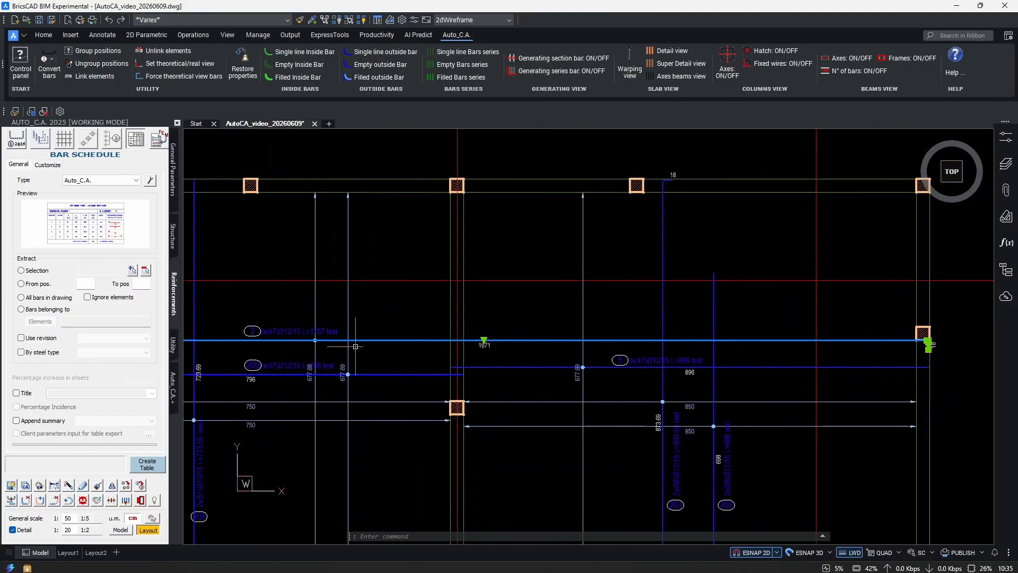
pyautogui.moveTo(770, 345); pyautogui.dragTo(669, 335, button='middle')
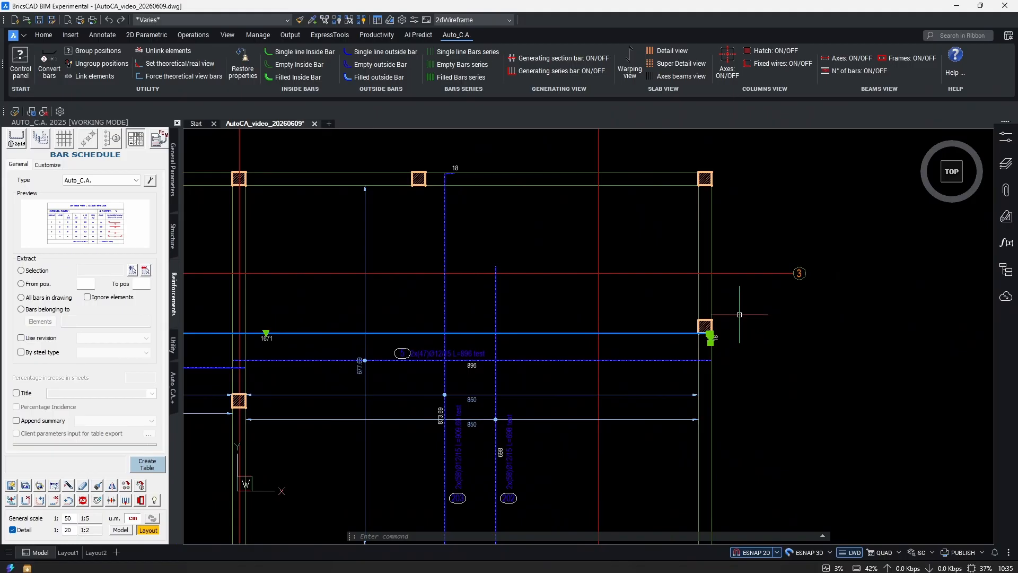
pyautogui.moveTo(488, 314); pyautogui.dragTo(689, 307, button='middle')
pyautogui.press('Escape')
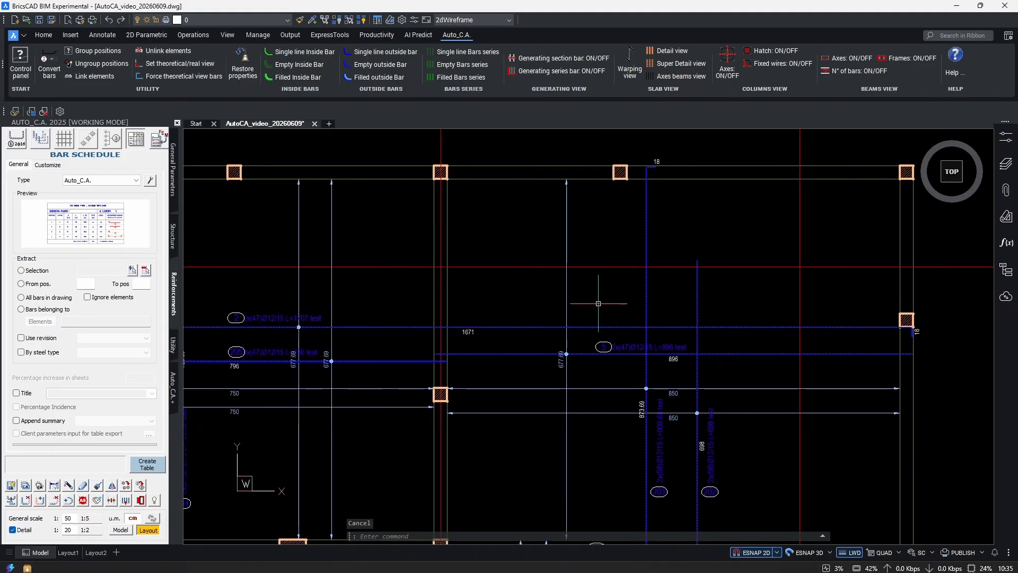
# - Break the long horizontal position 2 bar of the stretched original plan at axis B, with 0 cm overlap
pyautogui.moveTo(516, 311); pyautogui.dragTo(604, 287, button='middle')
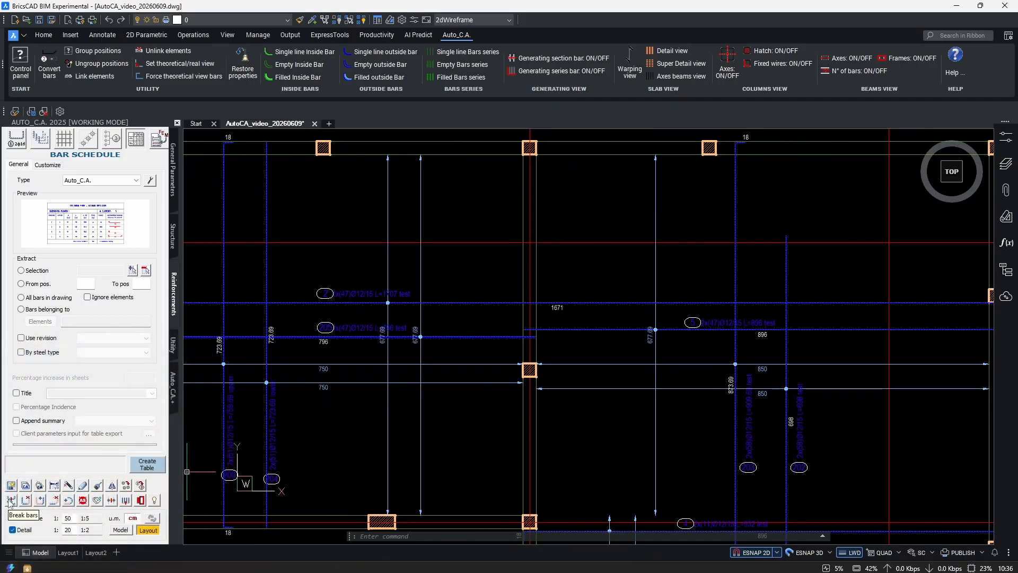
pyautogui.click(11, 502)
pyautogui.scroll(3, 541, 272)
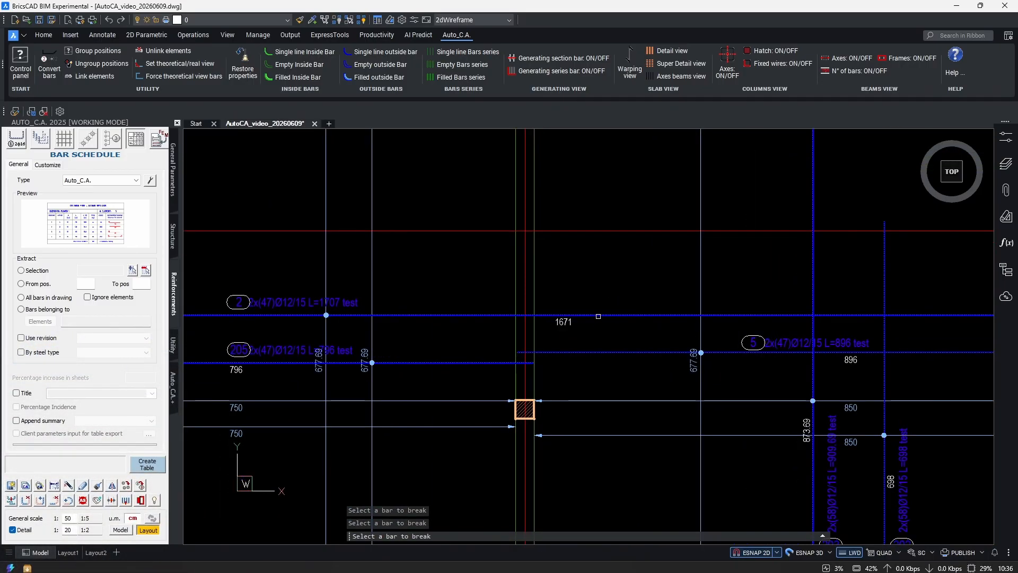
pyautogui.scroll(2, 511, 320)
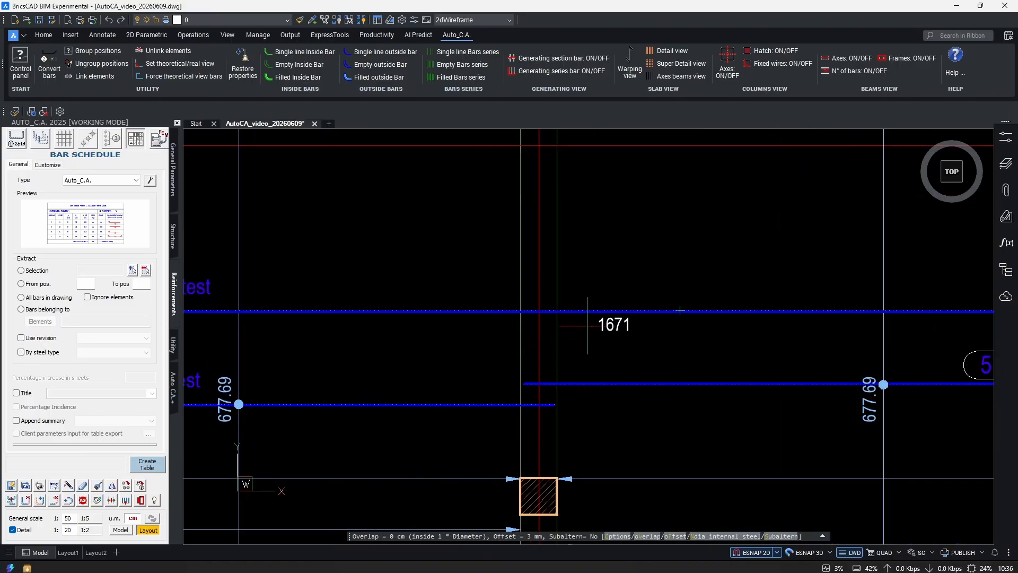
pyautogui.scroll(1, 539, 329)
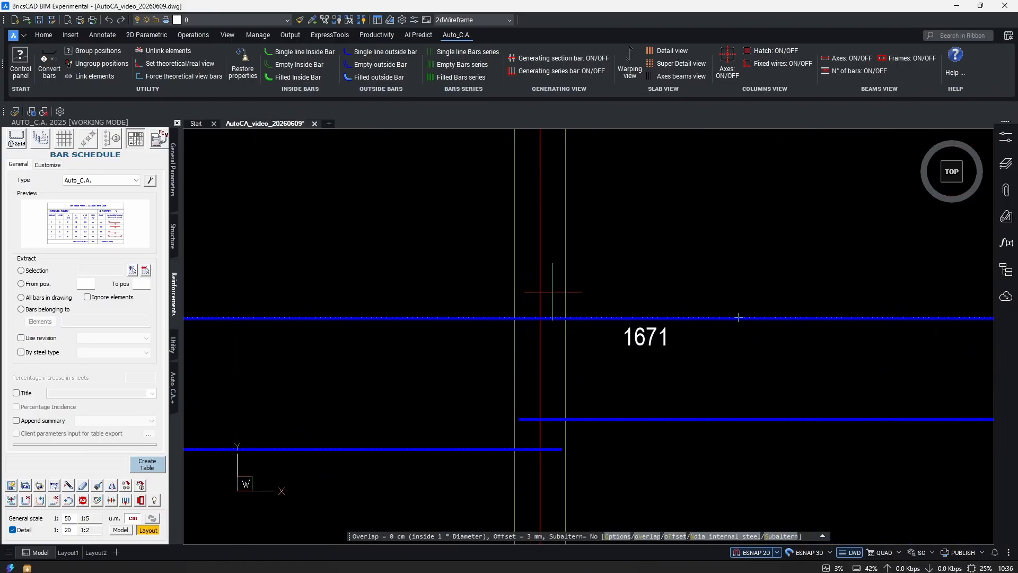
pyautogui.scroll(2, 545, 316)
pyautogui.click(535, 328)
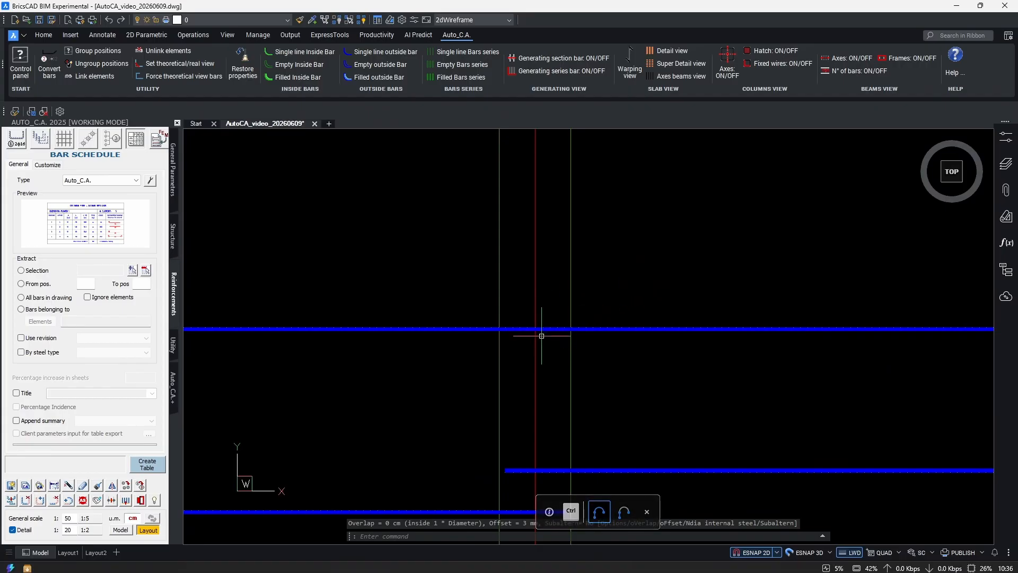
# - Select the two pieces of the broken bar one after the other to check where they meet at axis B
pyautogui.click(521, 307)
pyautogui.click(511, 348)
pyautogui.scroll(-5, 552, 327)
pyautogui.scroll(3, 536, 325)
pyautogui.scroll(-4, 589, 336)
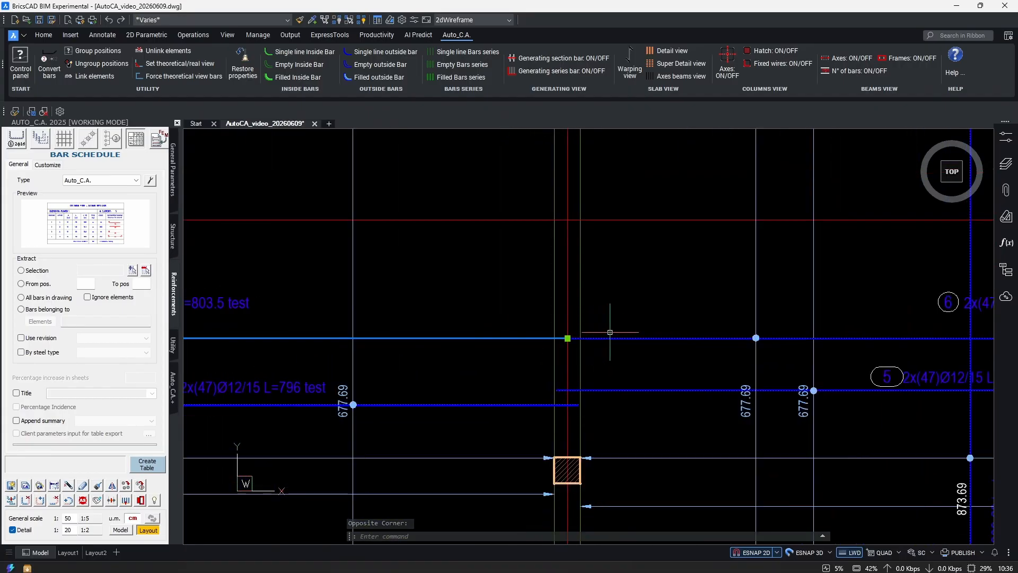
pyautogui.scroll(2, 519, 333)
pyautogui.scroll(5, 530, 333)
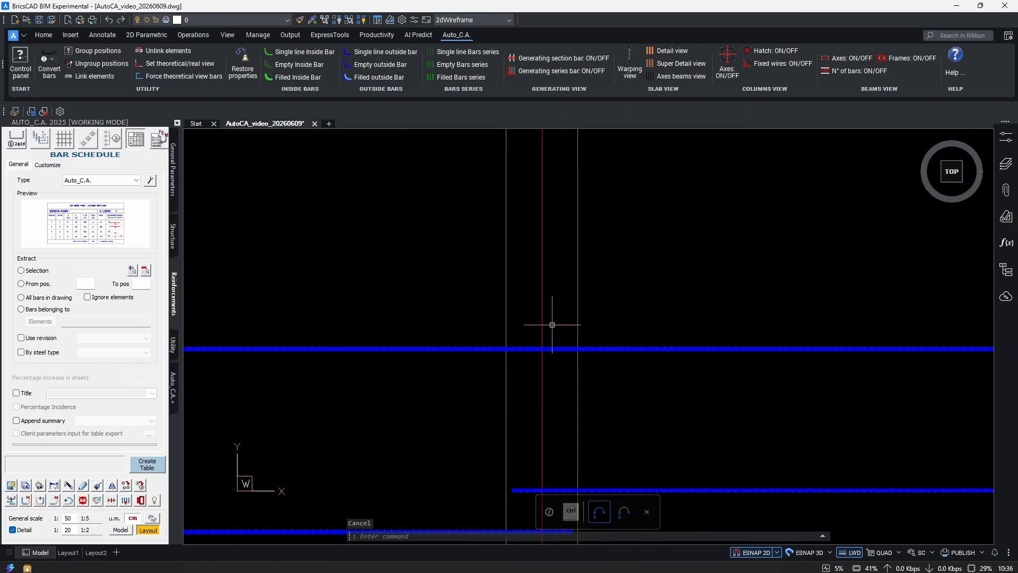
pyautogui.press('Escape')
pyautogui.scroll(-5, 557, 332)
pyautogui.click(552, 348)
pyautogui.scroll(-5, 563, 347)
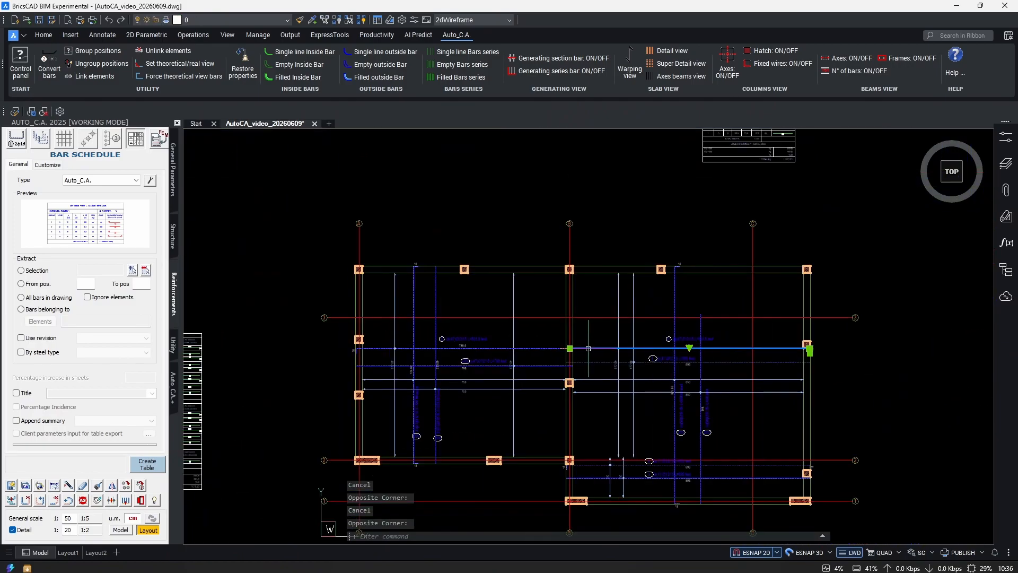
pyautogui.scroll(5, 366, 344)
pyautogui.click(628, 345)
pyautogui.click(393, 352)
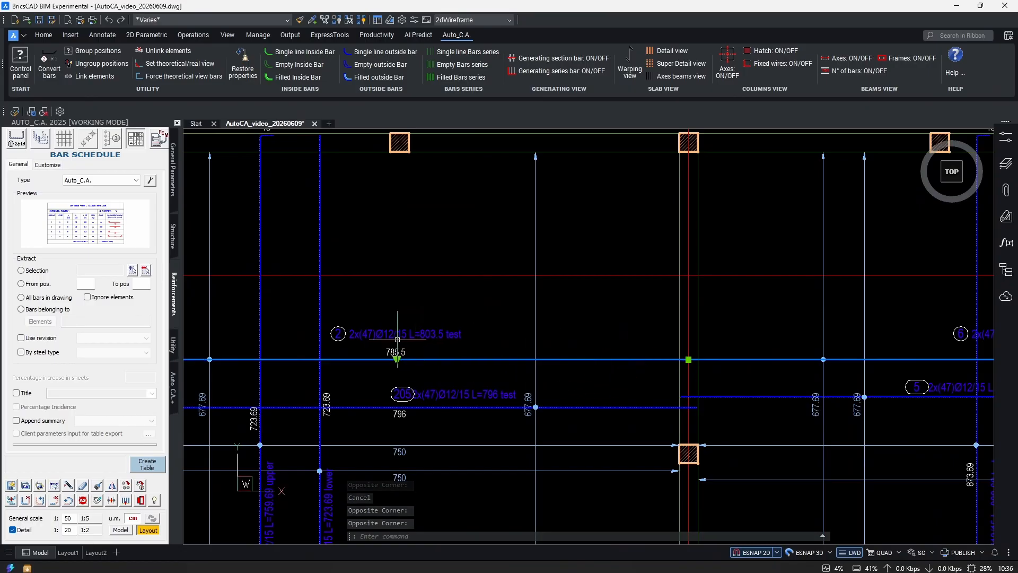
# - Move the position 6 piece slightly upward, out of line with the position 2 piece, and check the position 2 piece
pyautogui.scroll(3, 388, 344)
pyautogui.scroll(-5, 322, 323)
pyautogui.scroll(5, 451, 335)
pyautogui.scroll(-5, 530, 329)
pyautogui.scroll(6, 580, 329)
pyautogui.write('m')
pyautogui.press('Return')
pyautogui.click(584, 326)
pyautogui.scroll(-3, 625, 295)
pyautogui.scroll(6, 594, 345)
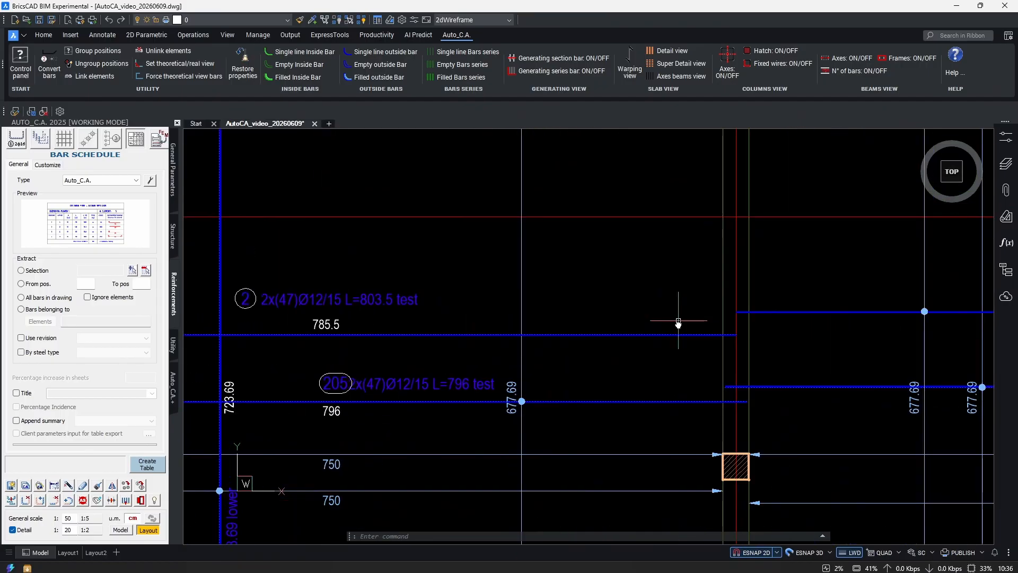
pyautogui.click(597, 340)
pyautogui.click(562, 375)
pyautogui.scroll(-4, 546, 350)
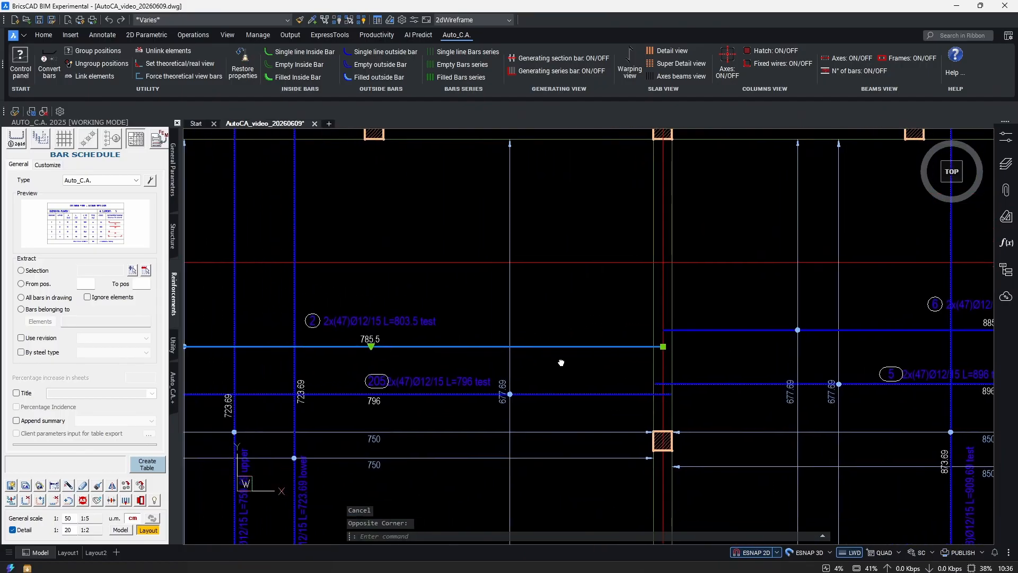
pyautogui.press('Escape')
# - Start breaking the 1507 cm bar of the copied plan through the break options, with a cutting length of 600 cm
pyautogui.scroll(-2, 542, 328)
pyautogui.moveTo(798, 342); pyautogui.dragTo(707, 351, button='middle')
pyautogui.scroll(-4, 542, 356)
pyautogui.scroll(5, 544, 351)
pyautogui.moveTo(601, 313); pyautogui.dragTo(628, 318, button='middle')
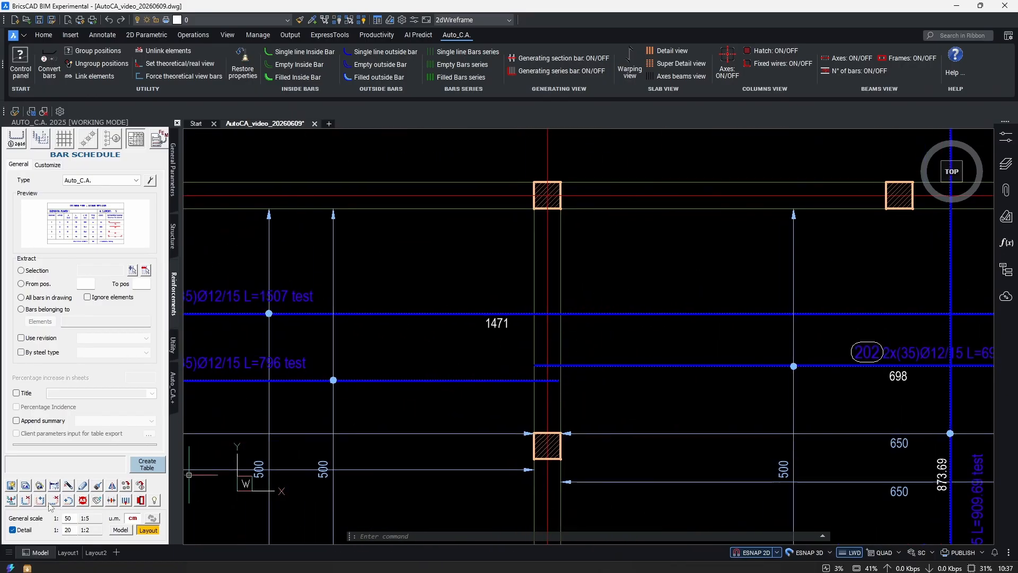
pyautogui.click(11, 500)
pyautogui.click(583, 313)
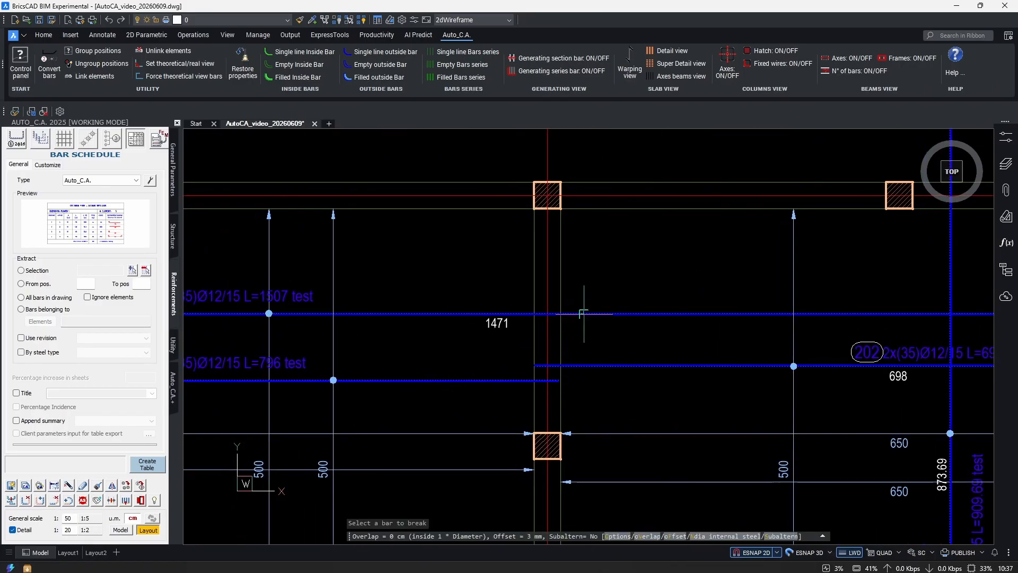
pyautogui.moveTo(590, 284); pyautogui.dragTo(599, 305, button='middle')
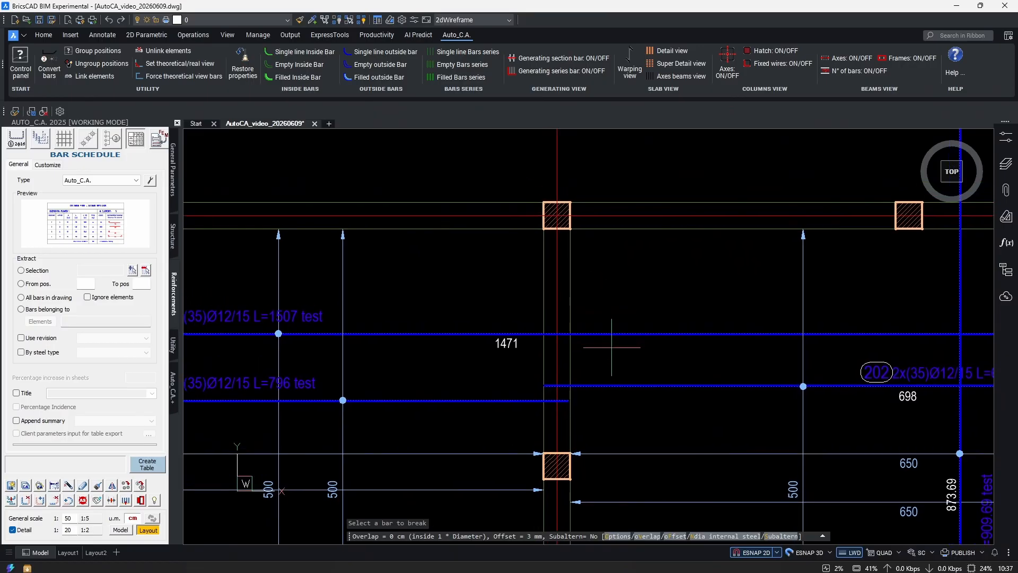
pyautogui.click(618, 536)
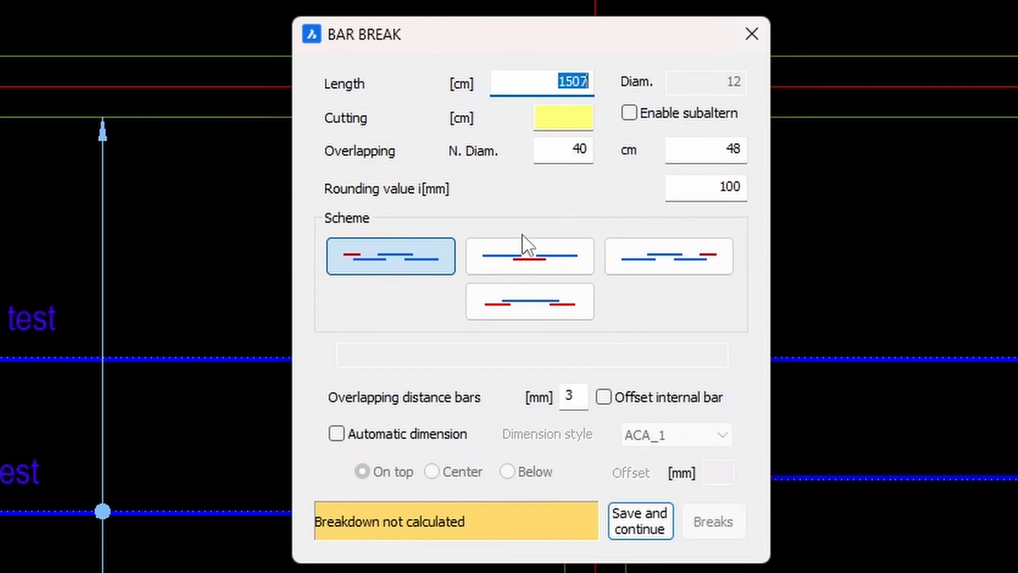
pyautogui.click(563, 123)
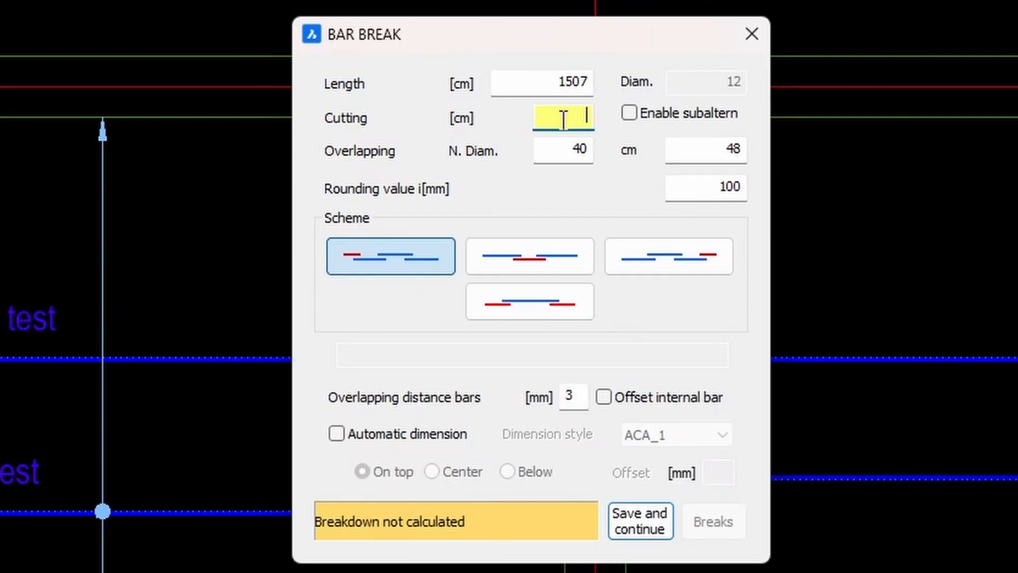
pyautogui.write('600')
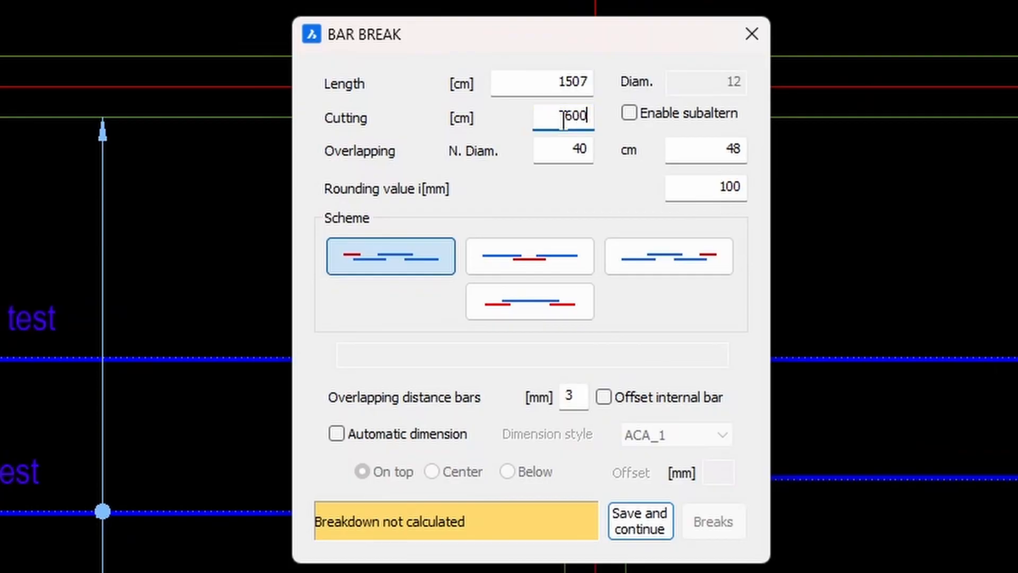
# - Compare the piece breakdowns given by the four break schemes for the 600 cm cutting length
pyautogui.click(532, 260)
pyautogui.click(384, 263)
pyautogui.click(539, 297)
pyautogui.click(578, 268)
pyautogui.click(699, 260)
pyautogui.click(549, 262)
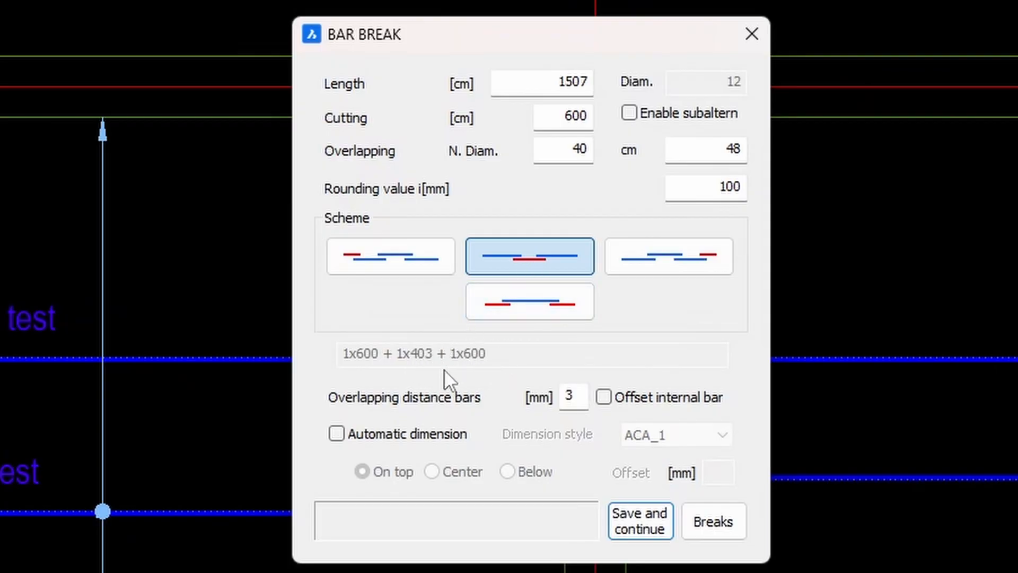
pyautogui.doubleClick(556, 123)
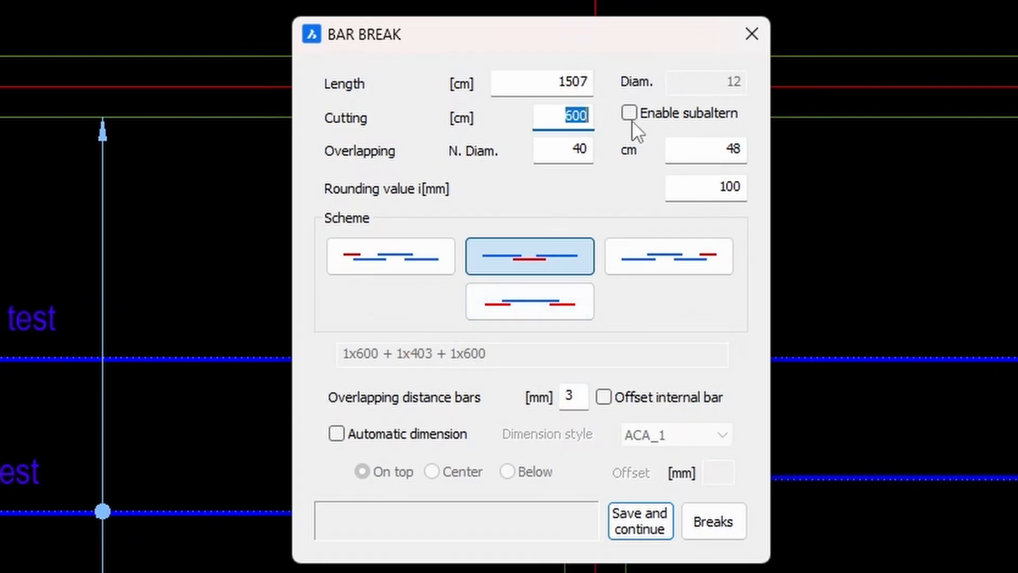
pyautogui.click(526, 295)
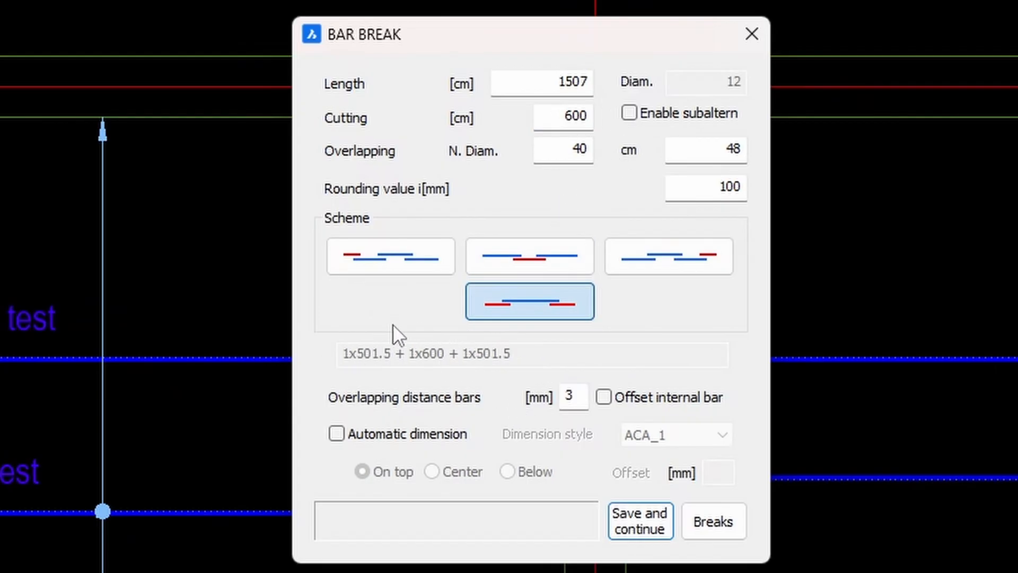
pyautogui.click(674, 267)
pyautogui.click(443, 270)
pyautogui.click(636, 268)
pyautogui.click(548, 293)
pyautogui.click(631, 267)
pyautogui.click(534, 262)
pyautogui.click(397, 255)
pyautogui.click(531, 297)
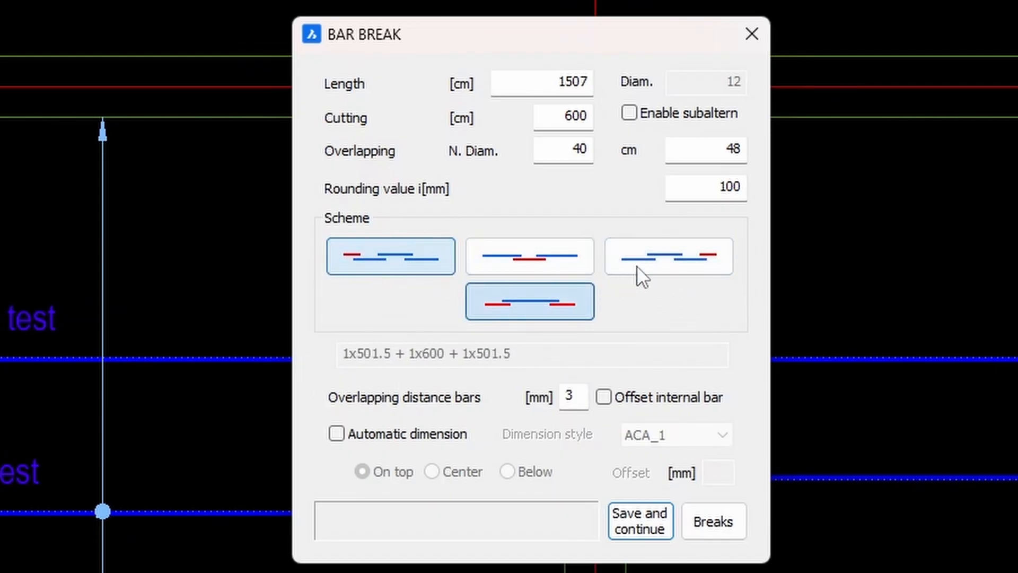
pyautogui.click(632, 269)
pyautogui.click(544, 257)
pyautogui.click(549, 307)
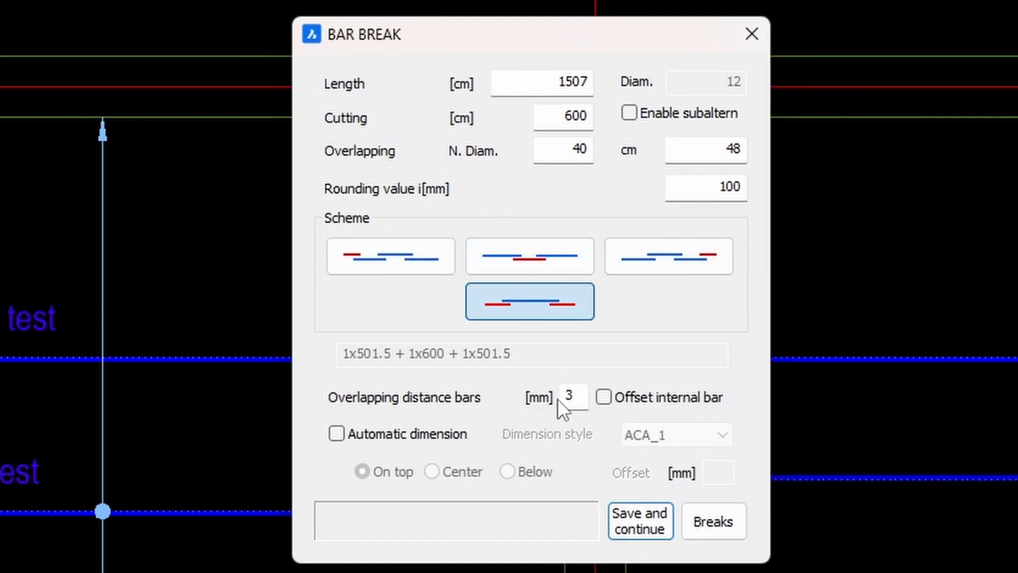
# - Break the bar using the scheme with the shorter piece in the middle and automatic ACA_1 dimensions on top
pyautogui.doubleClick(576, 397)
pyautogui.click(428, 434)
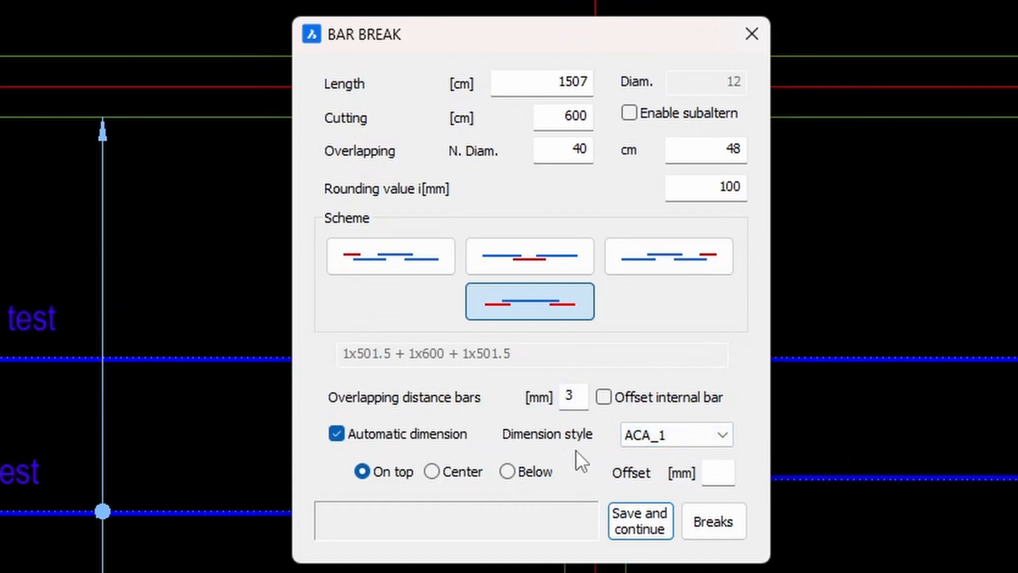
pyautogui.click(549, 261)
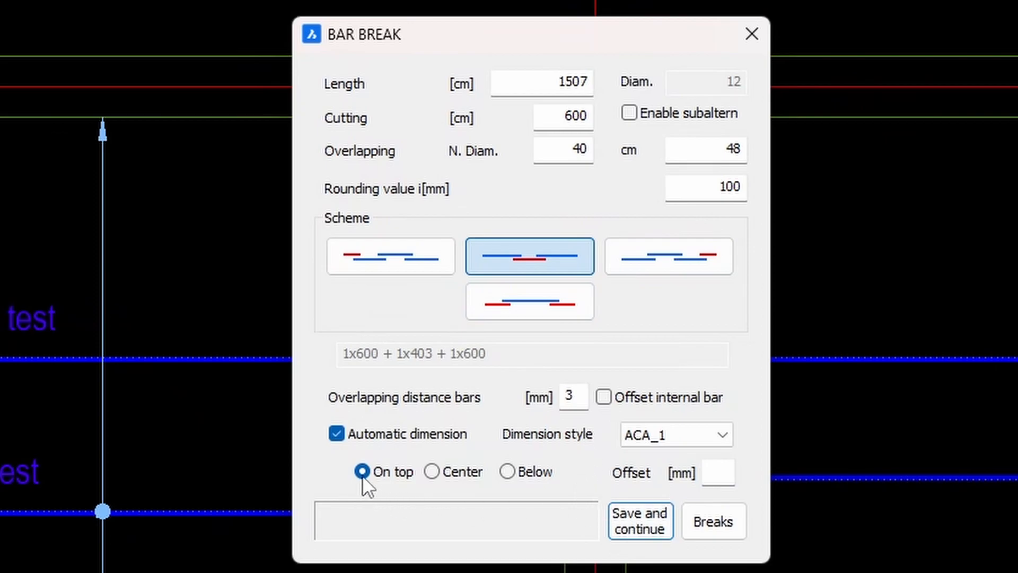
pyautogui.click(701, 523)
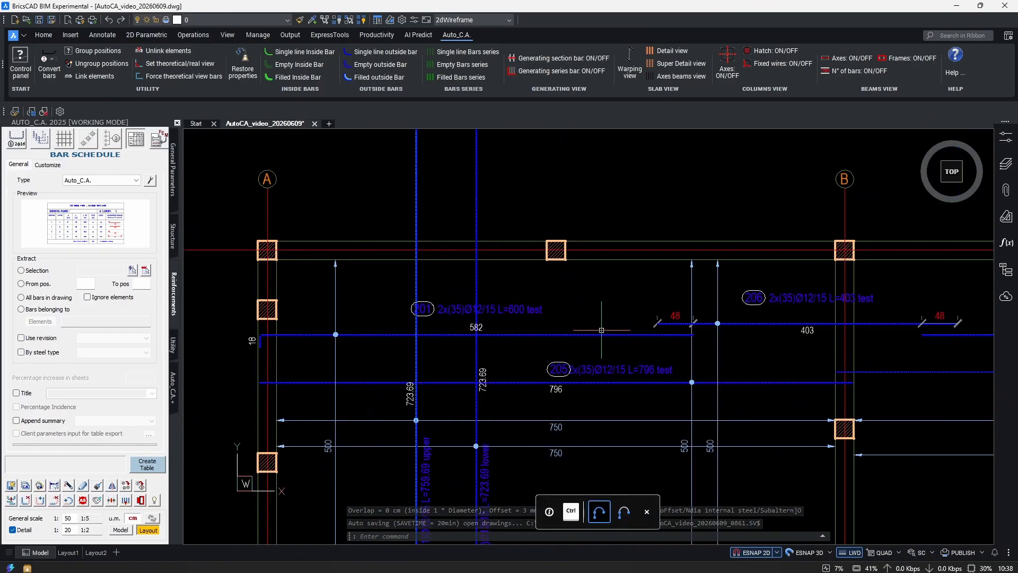
# - Select the three pieces of the broken bar in turn, from axis A to axis C, to inspect their extents
pyautogui.click(601, 330)
pyautogui.click(580, 349)
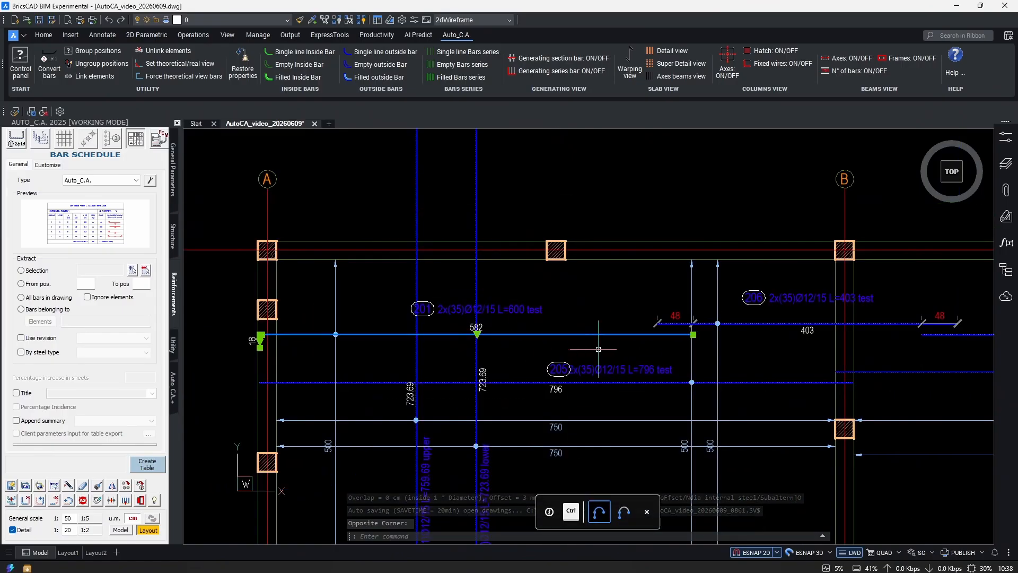
pyautogui.moveTo(736, 333); pyautogui.dragTo(498, 328, button='middle')
pyautogui.click(525, 318)
pyautogui.click(510, 329)
pyautogui.click(529, 344)
pyautogui.moveTo(636, 345); pyautogui.dragTo(533, 345, button='middle')
pyautogui.click(633, 334)
pyautogui.scroll(-2, 633, 334)
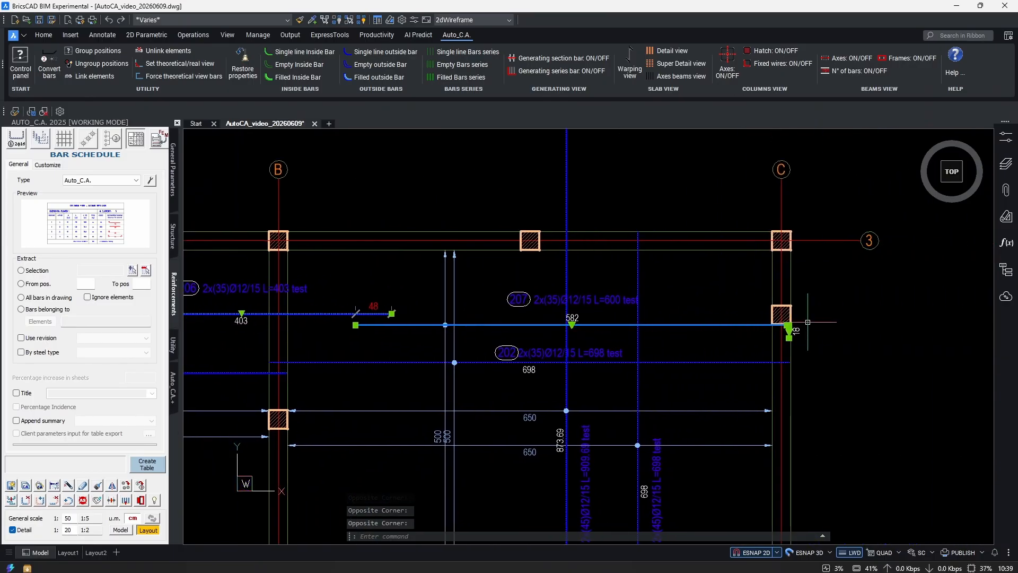
# - Examine the overlap dimensions and labels of the broken bar's pieces, and review the whole copied plan
pyautogui.scroll(1, 629, 322)
pyautogui.scroll(2, 629, 322)
pyautogui.scroll(-3, 584, 319)
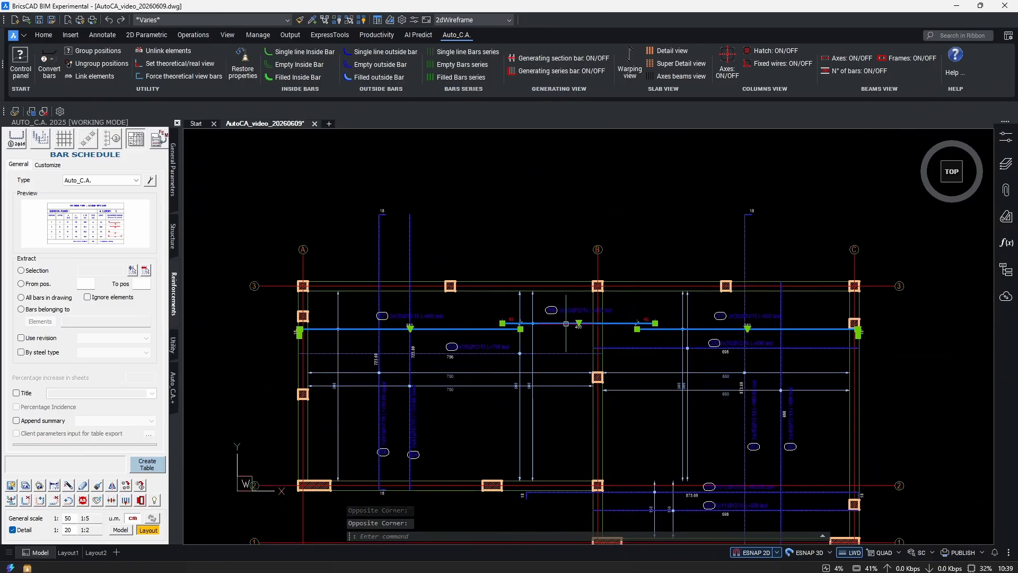
pyautogui.scroll(4, 546, 313)
pyautogui.scroll(-4, 546, 313)
pyautogui.scroll(4, 536, 270)
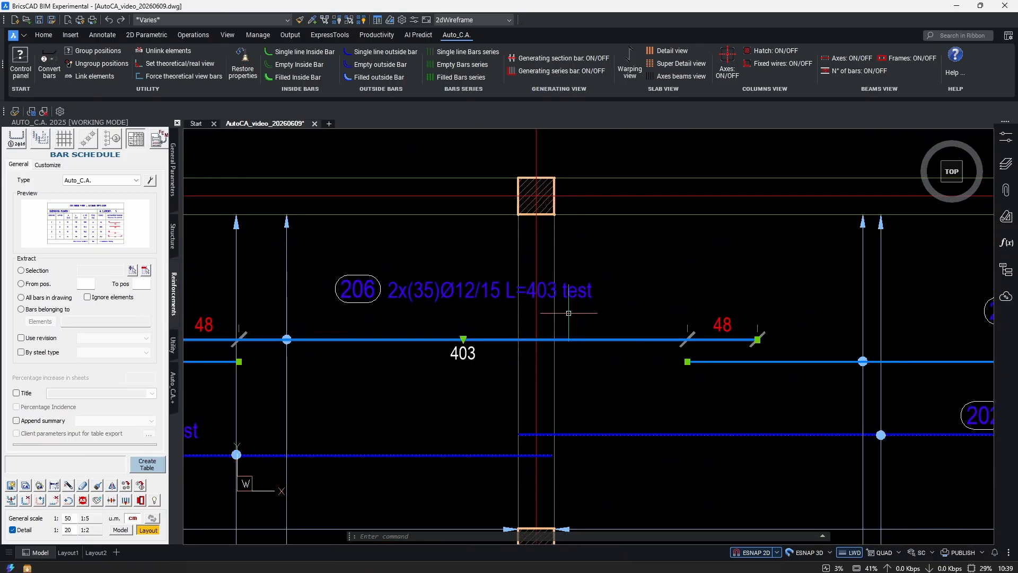
pyautogui.scroll(-4, 535, 269)
pyautogui.scroll(3, 584, 276)
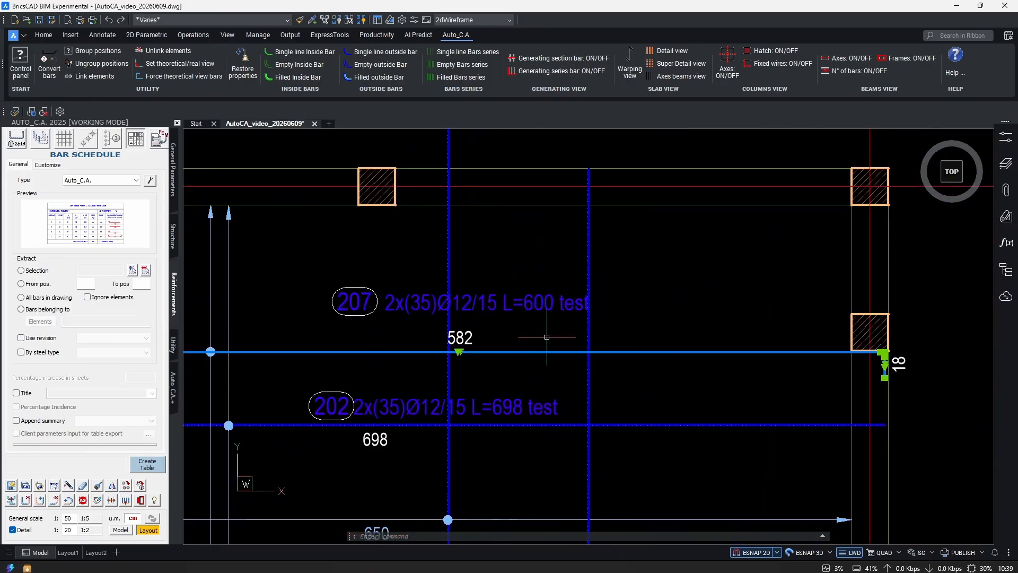
pyautogui.scroll(-4, 705, 359)
pyautogui.press('Escape')
pyautogui.moveTo(507, 439); pyautogui.dragTo(627, 347, button='middle')
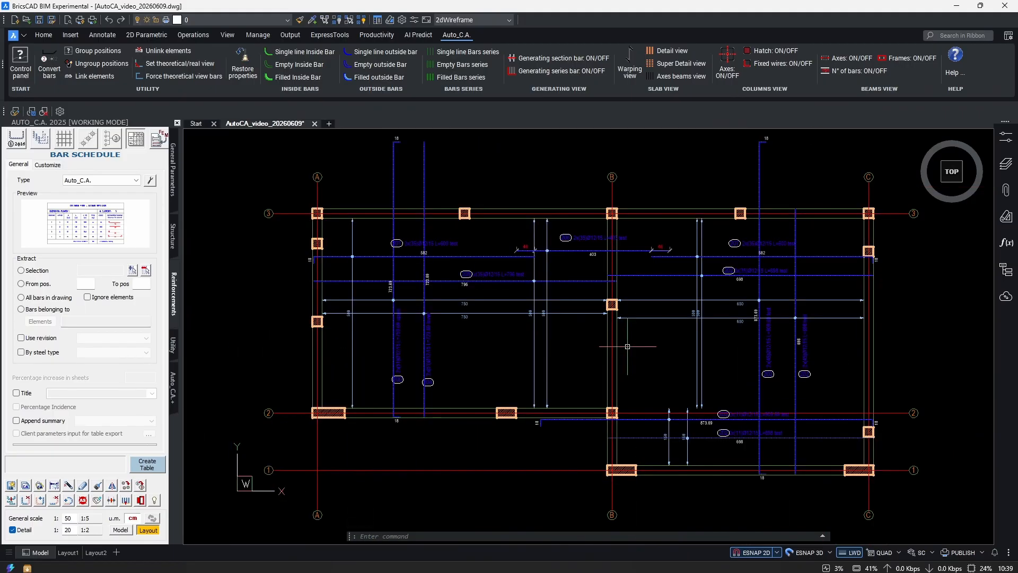